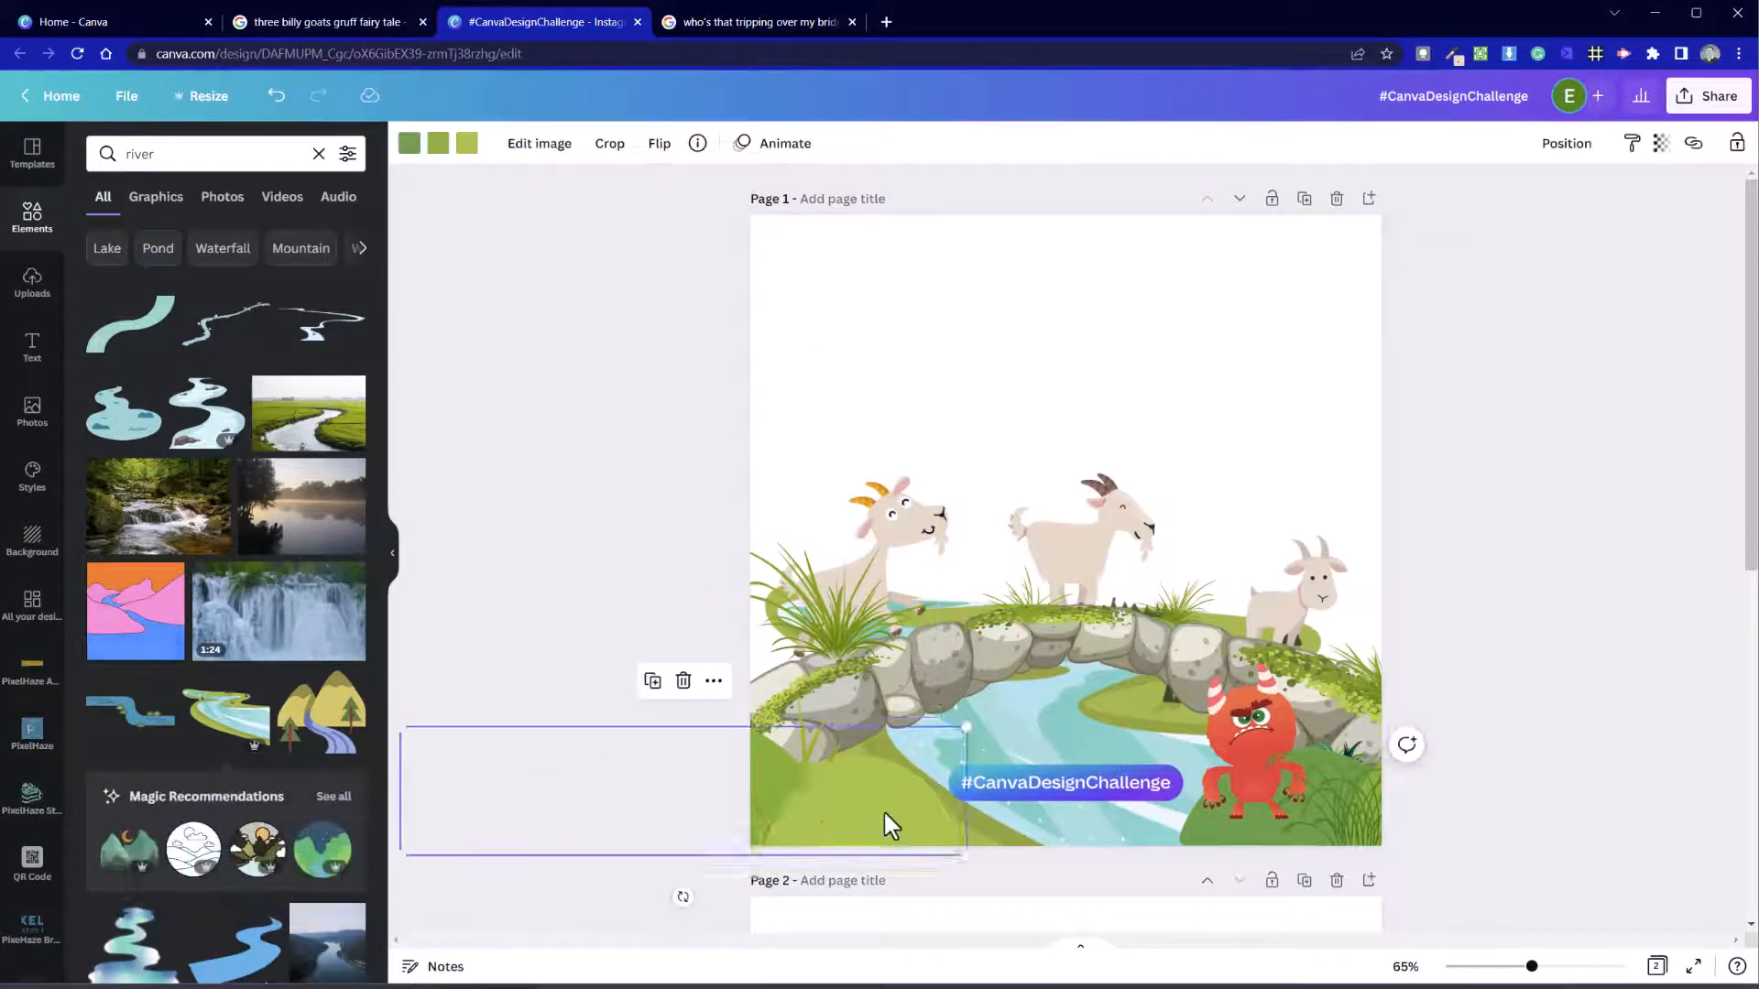
Step: Rotate and position the green hill graphics at the page's left side and send them behind the goats and stone bridge
{"action": "left_click_drag", "start_coordinate": [648, 879], "coordinate": [726, 746]}
{"action": "right_click", "coordinate": [911, 582]}
{"action": "left_click", "coordinate": [991, 721]}
{"action": "left_click", "coordinate": [1456, 697]}
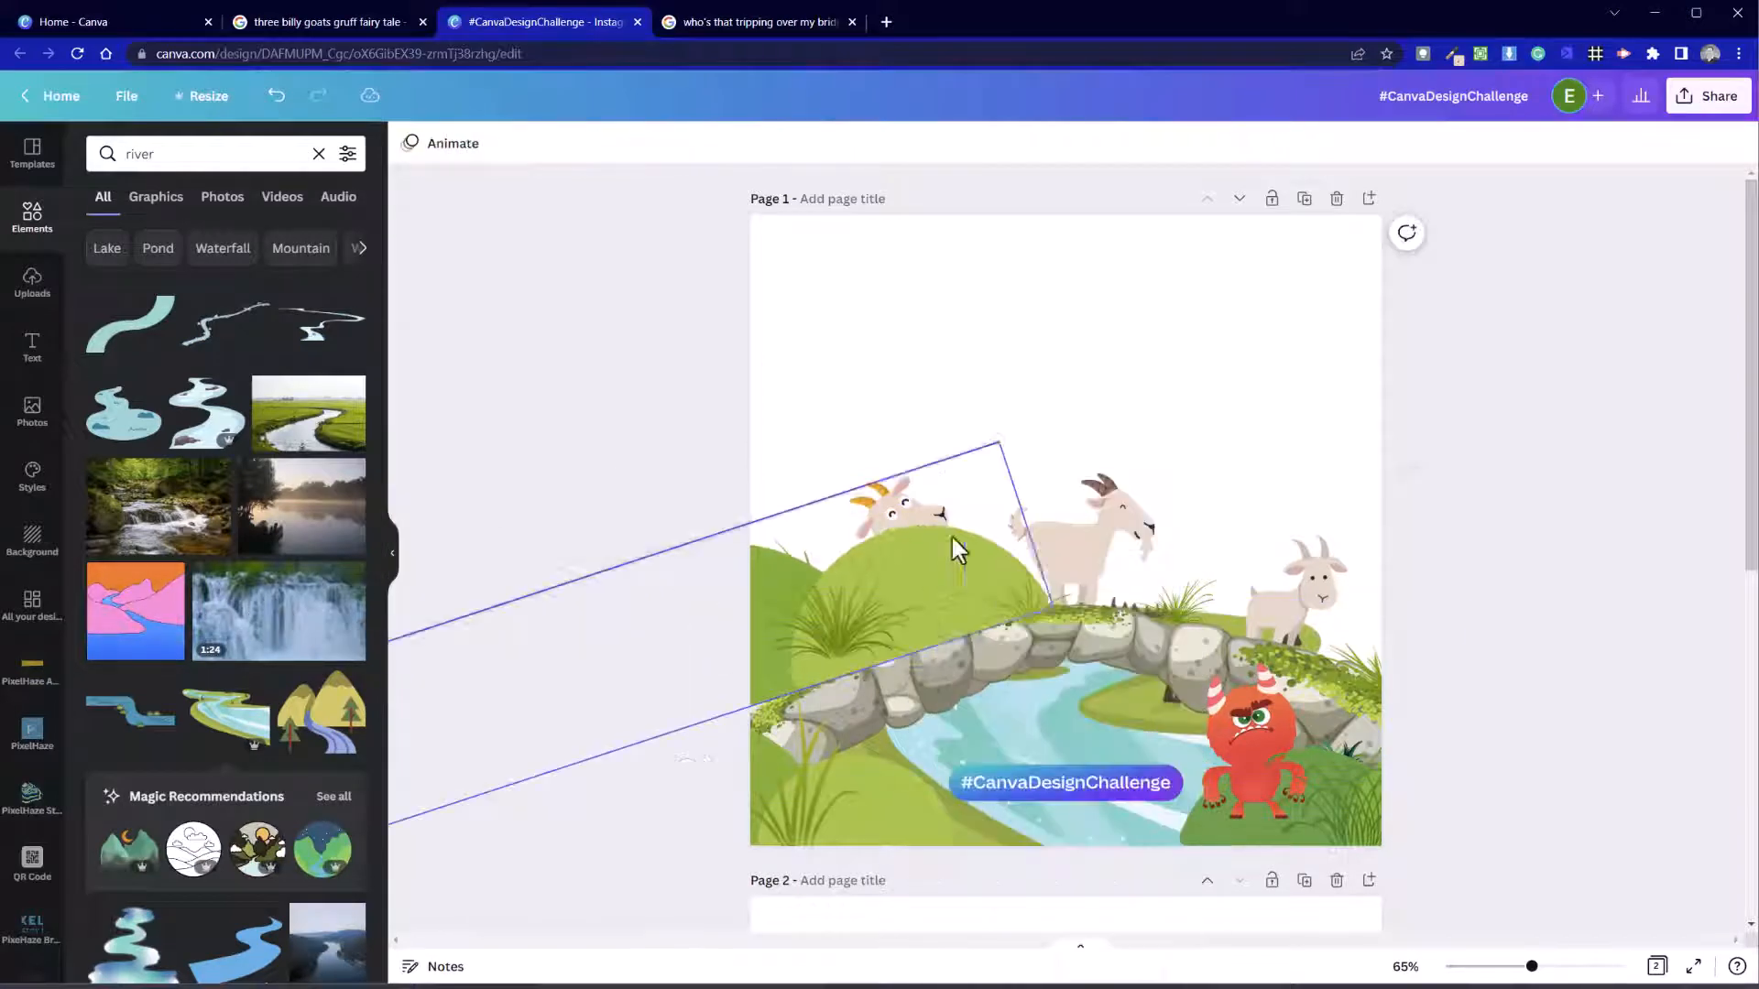
{"action": "right_click", "coordinate": [954, 546]}
{"action": "left_click", "coordinate": [1035, 713]}
Step: Duplicate the green hills, move the copy across to the right side of the scene and tilt it slightly
{"action": "right_click", "coordinate": [977, 544]}
{"action": "left_click", "coordinate": [1017, 486]}
{"action": "left_click", "coordinate": [971, 568]}
{"action": "left_click_drag", "start_coordinate": [971, 568], "coordinate": [1658, 464]}
{"action": "left_click_drag", "start_coordinate": [1388, 661], "coordinate": [1342, 667]}
{"action": "left_click_drag", "start_coordinate": [1216, 524], "coordinate": [1224, 554]}
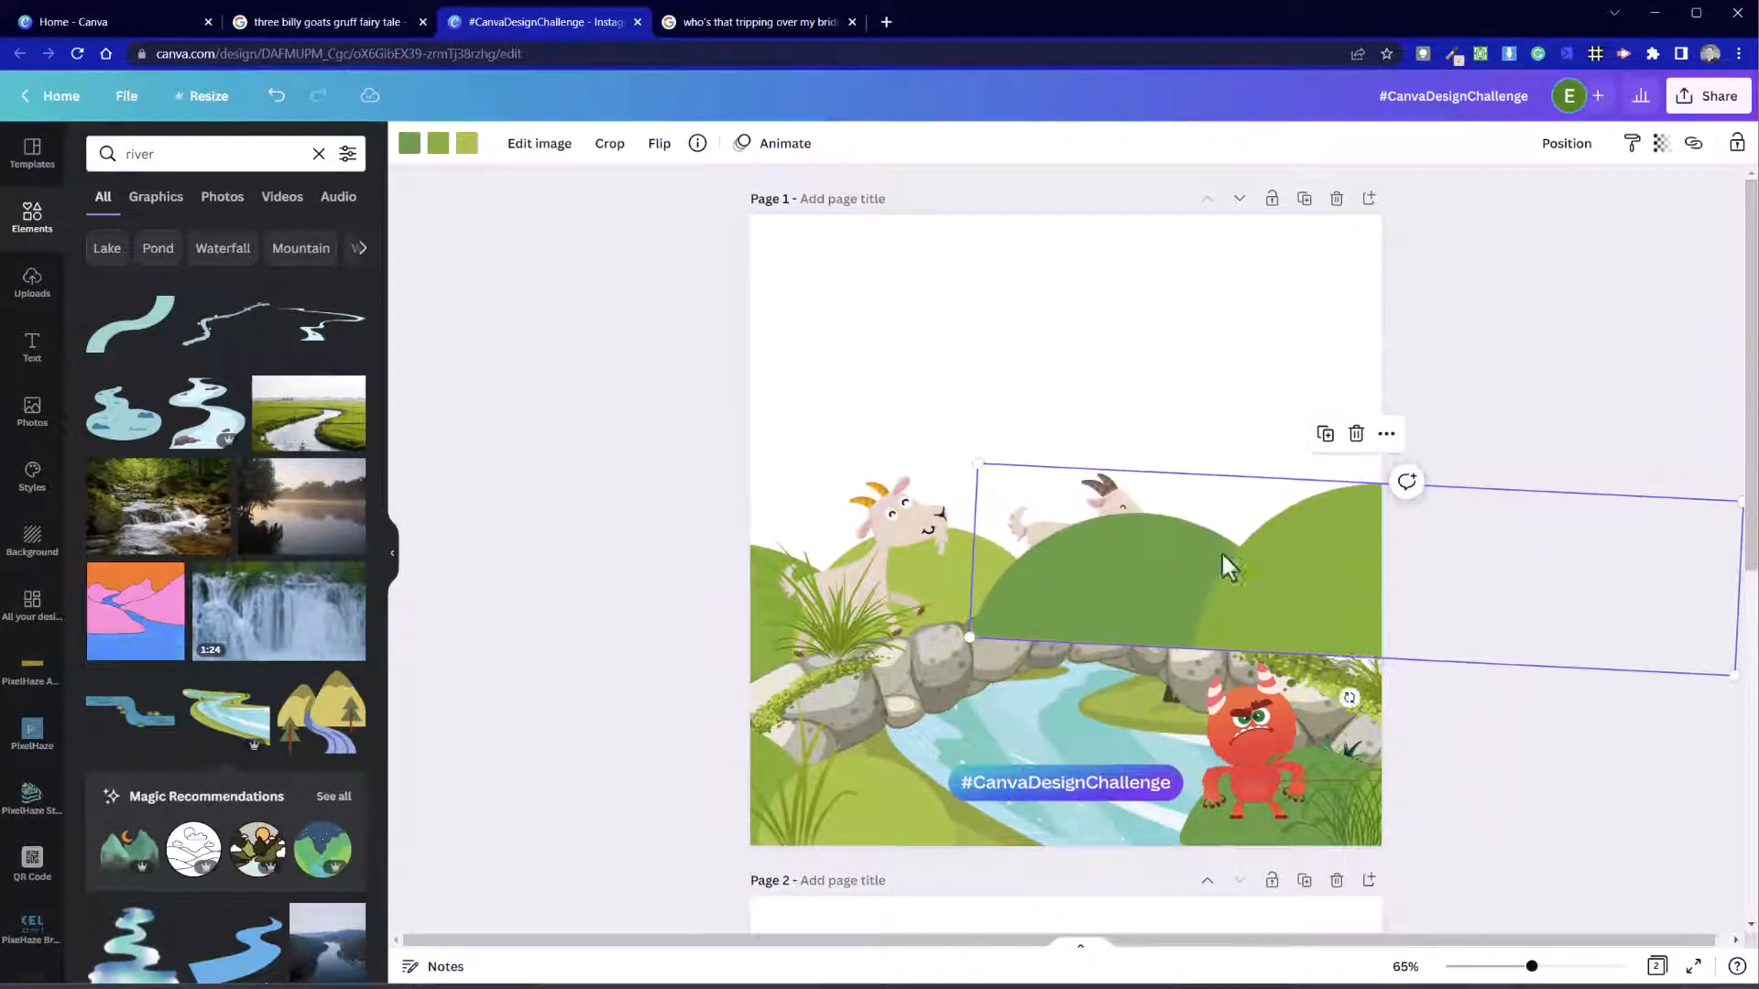
Step: Send the right-hand hills behind the goats and bridge and nudge them slightly downward
{"action": "right_click", "coordinate": [1229, 554]}
{"action": "left_click", "coordinate": [1310, 721]}
{"action": "left_click_drag", "start_coordinate": [1324, 506], "coordinate": [1324, 520]}
{"action": "right_click", "coordinate": [1320, 513]}
{"action": "left_click", "coordinate": [1402, 678]}
{"action": "left_click", "coordinate": [605, 433]}
Step: Clear the "river" term from the element search
{"action": "left_click", "coordinate": [199, 154]}
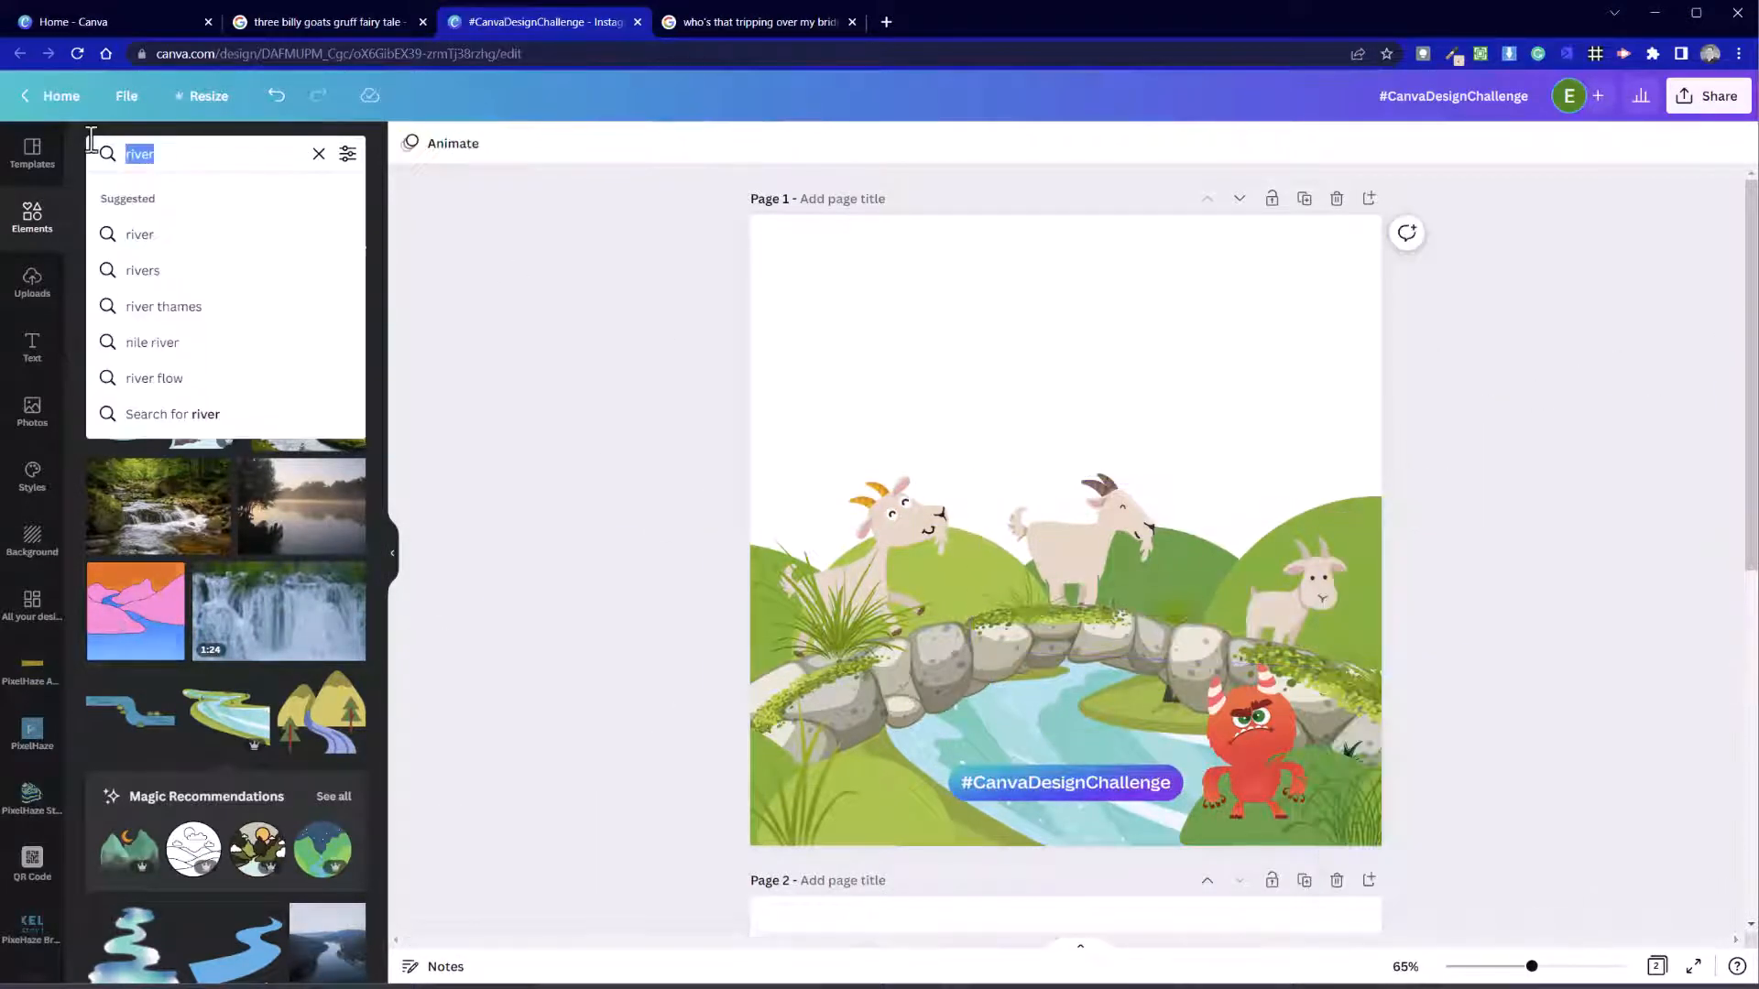
{"action": "key", "text": "BackSpace"}
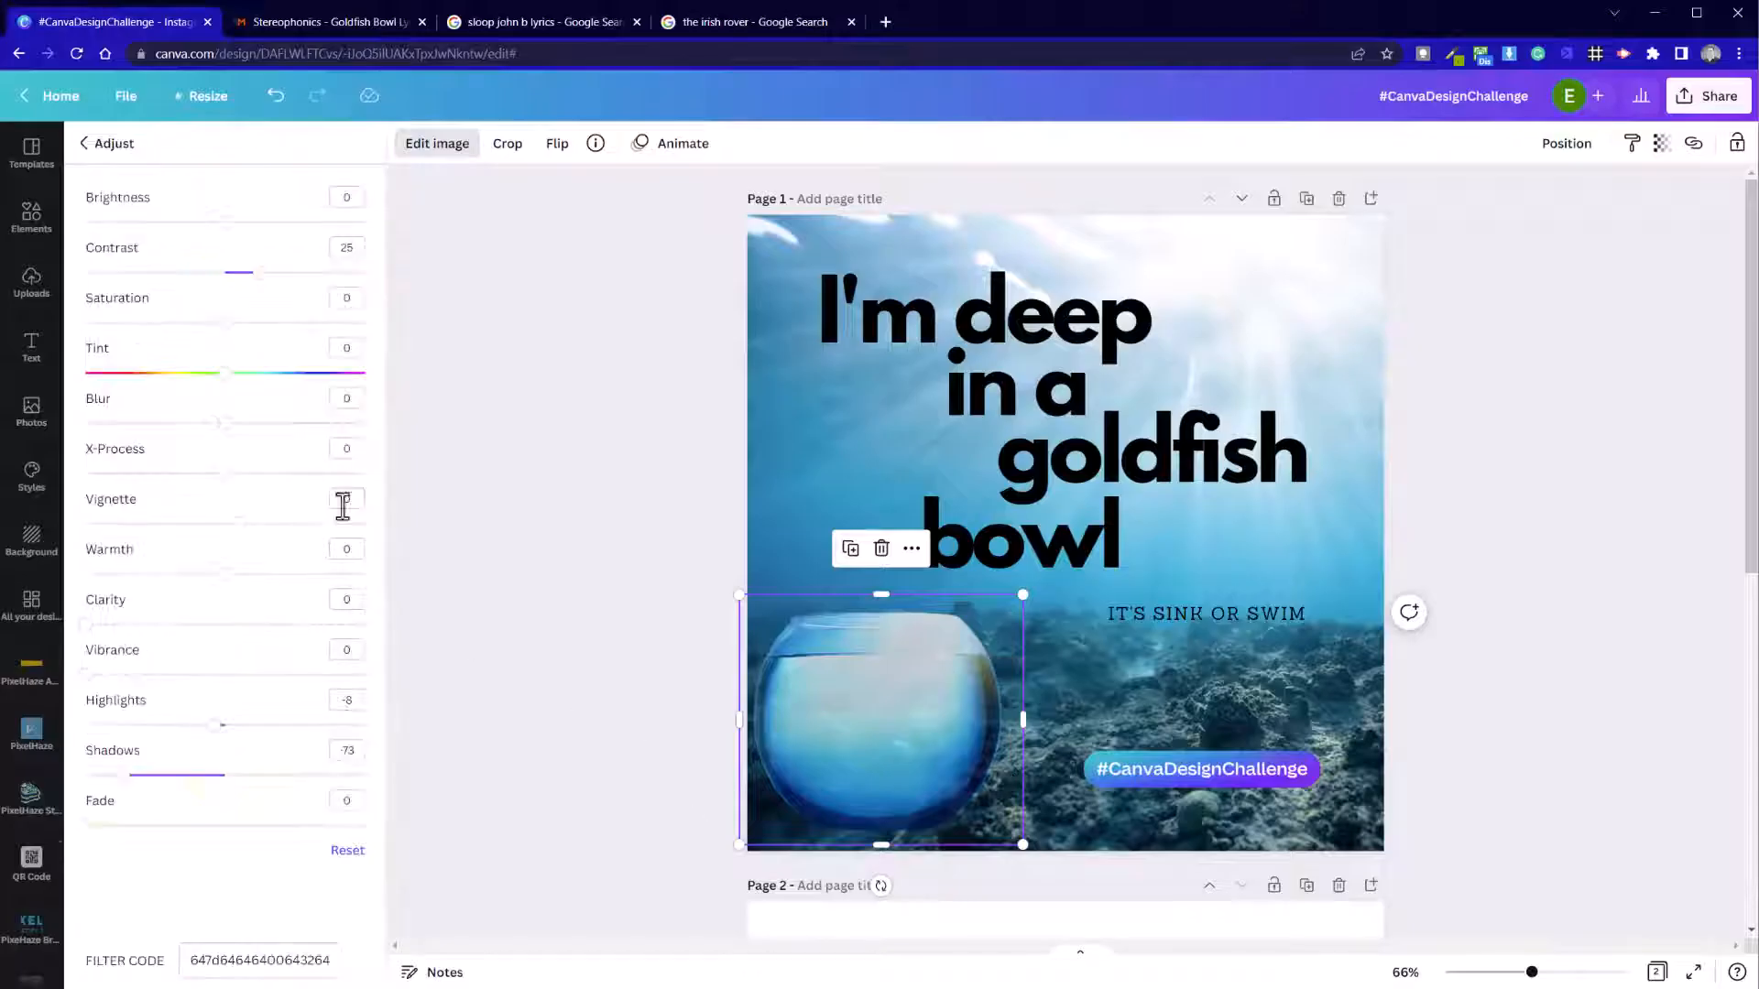
Step: Adjust the fishbowl image to Brightness -16, Highlights 33 and Shadows -100
{"action": "mouse_move", "coordinate": [215, 726]}
{"action": "left_mouse_down"}
{"action": "mouse_move", "coordinate": [149, 724]}
{"action": "mouse_move", "coordinate": [237, 725]}
{"action": "left_mouse_up"}
{"action": "left_click_drag", "start_coordinate": [123, 776], "coordinate": [86, 776]}
{"action": "left_click_drag", "start_coordinate": [226, 223], "coordinate": [202, 223]}
{"action": "left_click_drag", "start_coordinate": [238, 725], "coordinate": [271, 726]}
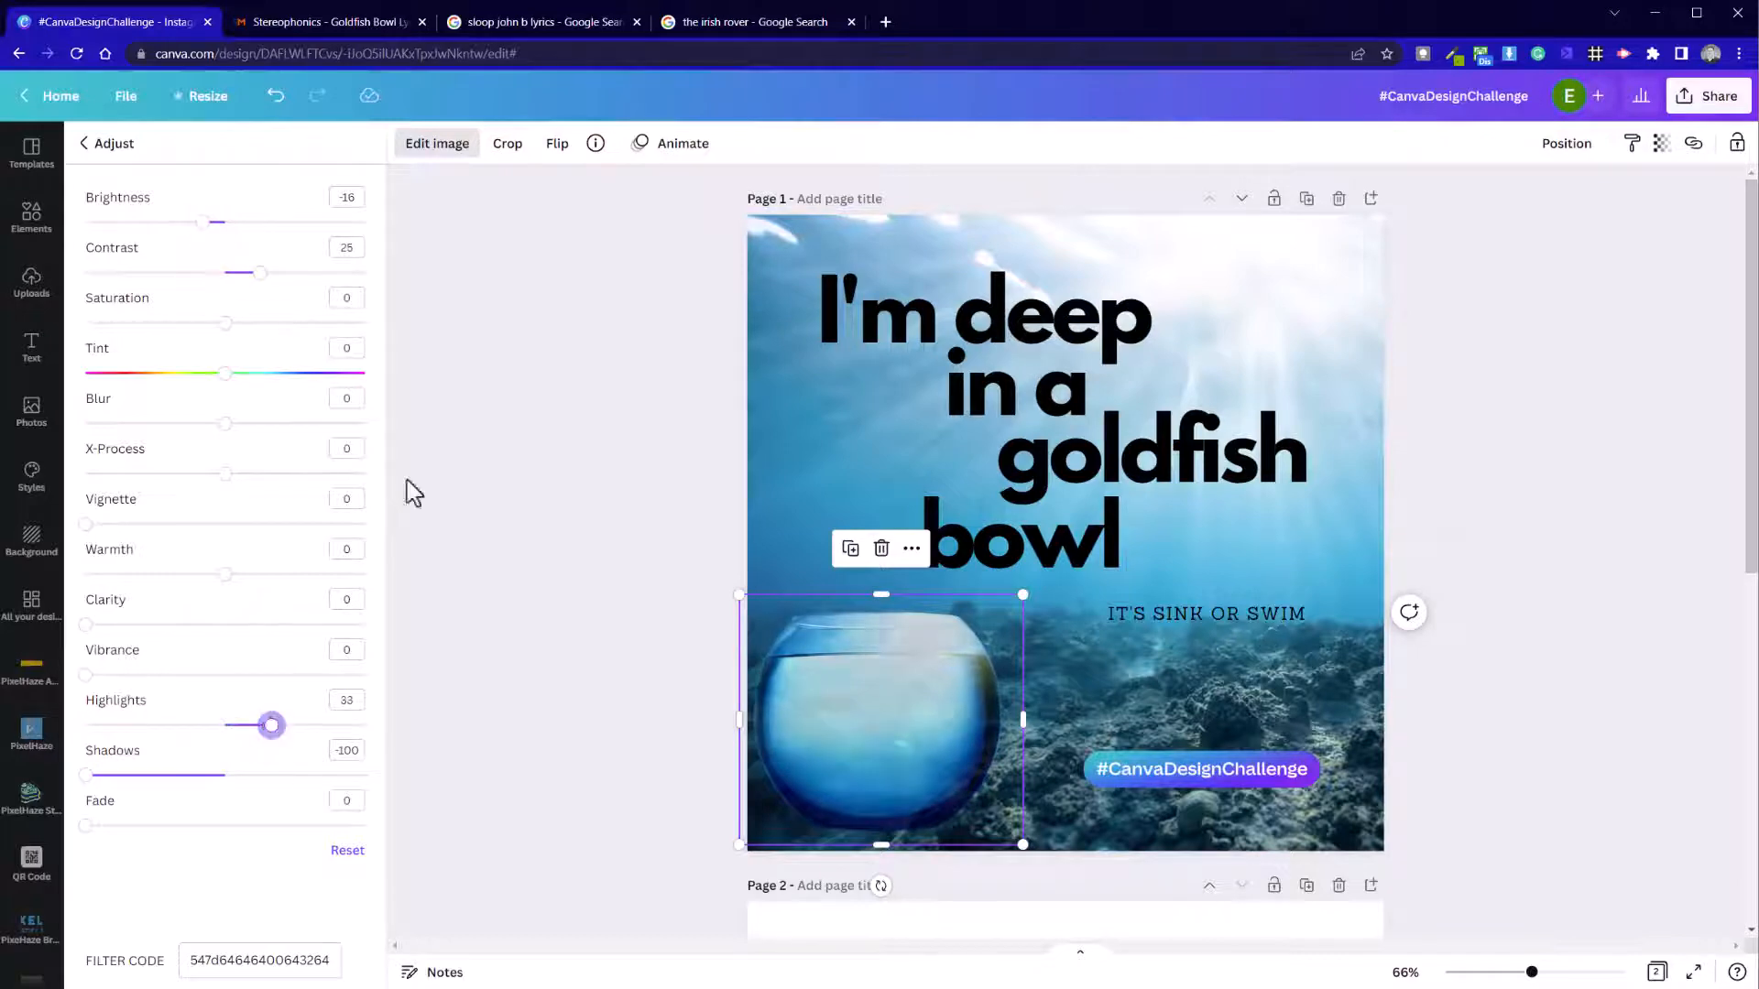
{"action": "left_click", "coordinate": [568, 550]}
Step: Move the fishbowl slightly up and set its transparency to 60
{"action": "left_click_drag", "start_coordinate": [938, 722], "coordinate": [897, 743]}
{"action": "left_click", "coordinate": [1662, 144]}
{"action": "left_click_drag", "start_coordinate": [1655, 216], "coordinate": [1584, 220]}
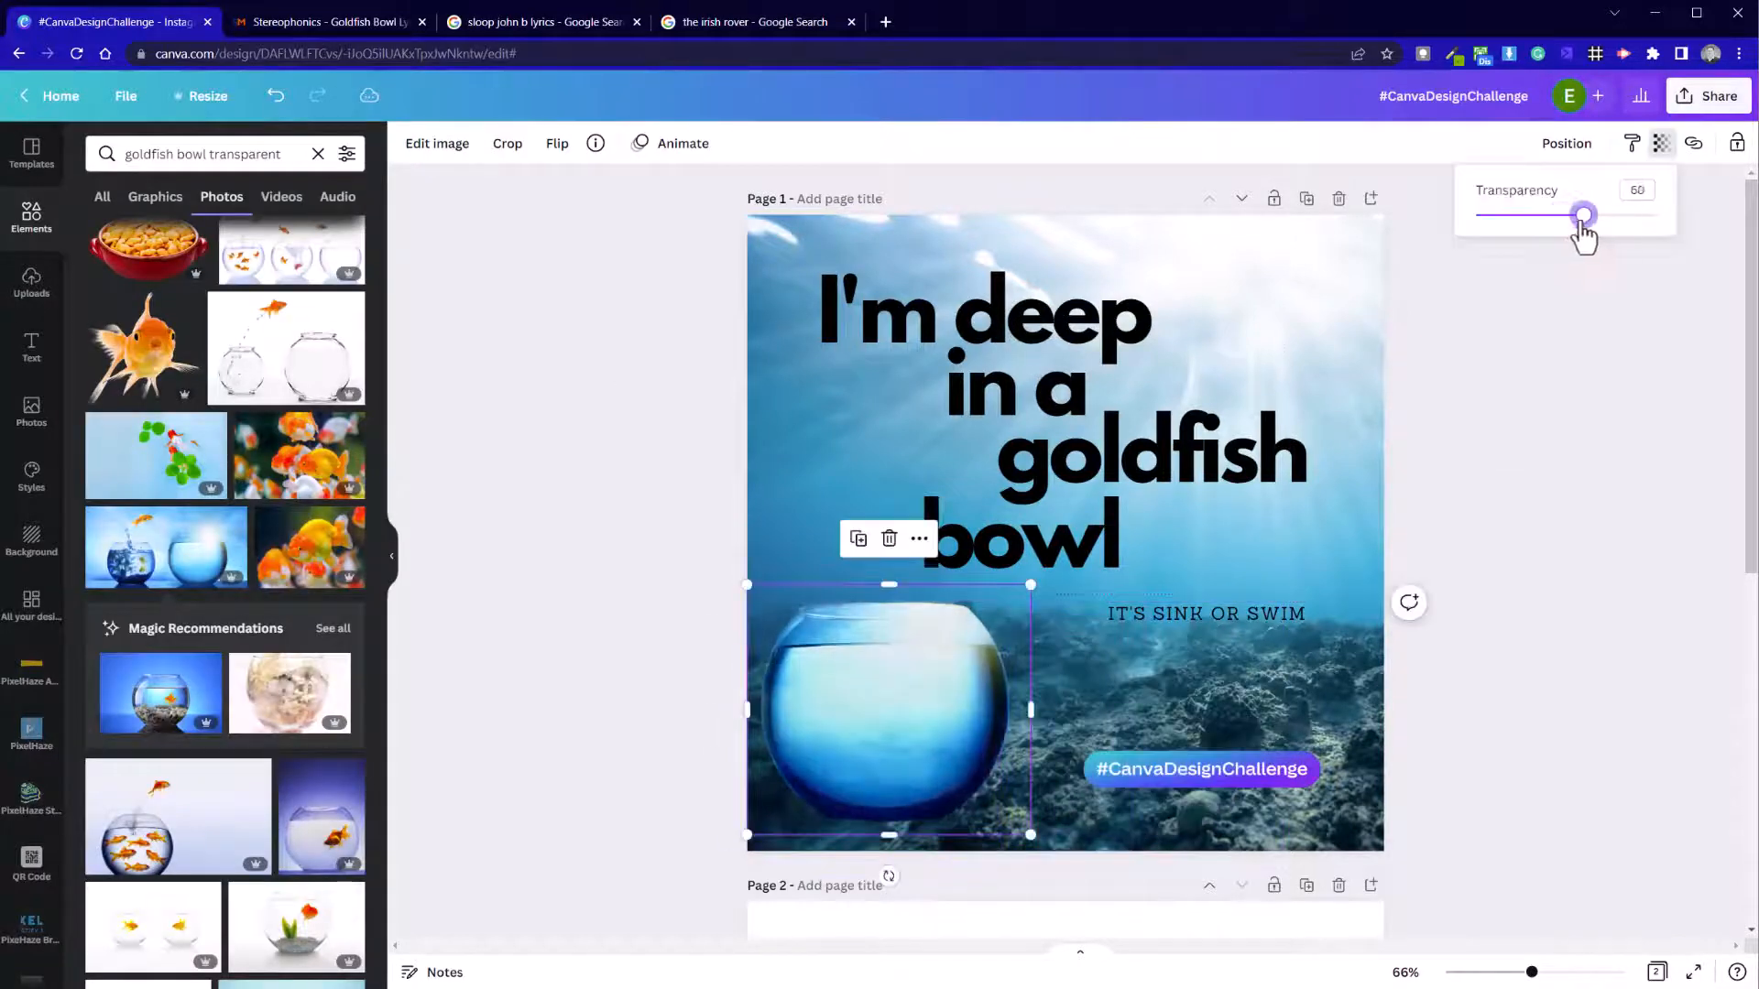
Step: Duplicate the fishbowl, flip the copy vertically and place it directly beneath the original as a reflection
{"action": "left_click", "coordinate": [880, 721]}
{"action": "key", "text": "ctrl+d"}
{"action": "left_click_drag", "start_coordinate": [900, 796], "coordinate": [875, 772]}
{"action": "left_click", "coordinate": [557, 143]}
{"action": "left_click", "coordinate": [599, 232]}
{"action": "left_click_drag", "start_coordinate": [841, 636], "coordinate": [841, 855]}
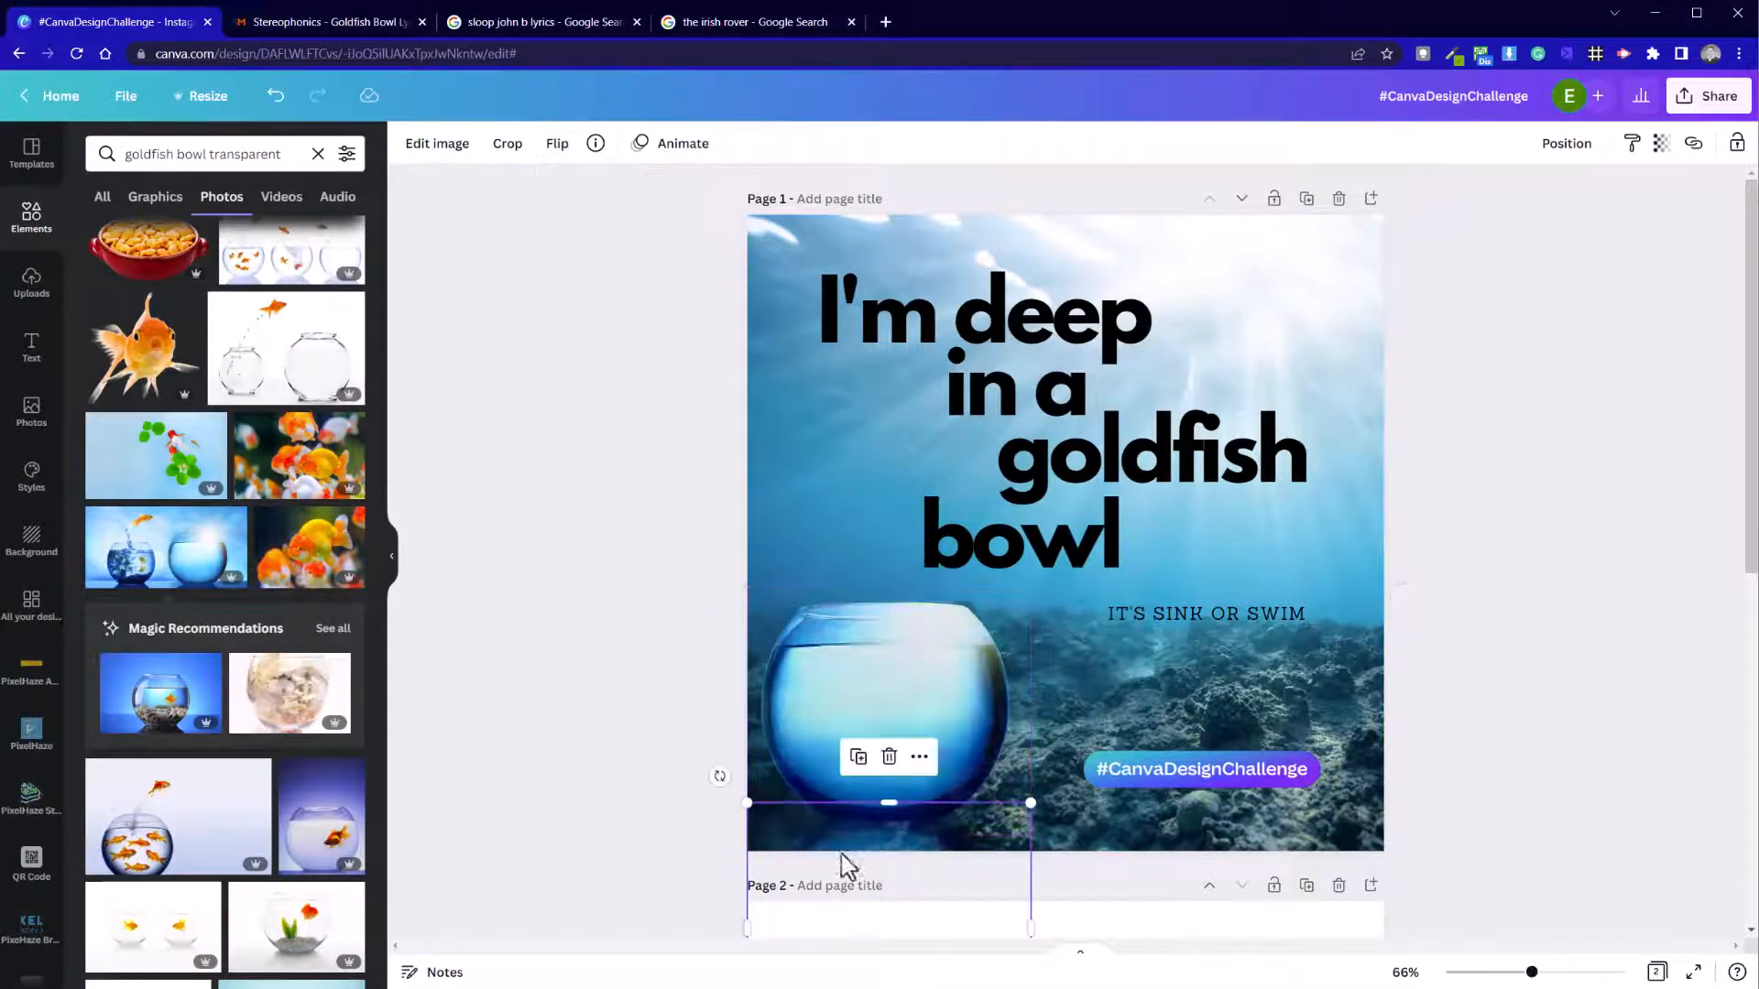
Step: Lower the transparency value of the flipped fishbowl copy to make the reflection fainter
{"action": "left_click", "coordinate": [1662, 144]}
{"action": "left_click_drag", "start_coordinate": [1584, 217], "coordinate": [1545, 220]}
{"action": "left_click", "coordinate": [1475, 302]}
Step: Select all four lines of the "I'm deep in a goldfish bowl" title and nudge them slightly up and right
{"action": "left_click", "coordinate": [1150, 454]}
{"action": "left_click", "coordinate": [1021, 541], "text": "shift"}
{"action": "left_click", "coordinate": [1021, 389], "text": "shift"}
{"action": "left_click", "coordinate": [1039, 332], "text": "shift"}
{"action": "left_click_drag", "start_coordinate": [1039, 332], "coordinate": [1046, 326]}
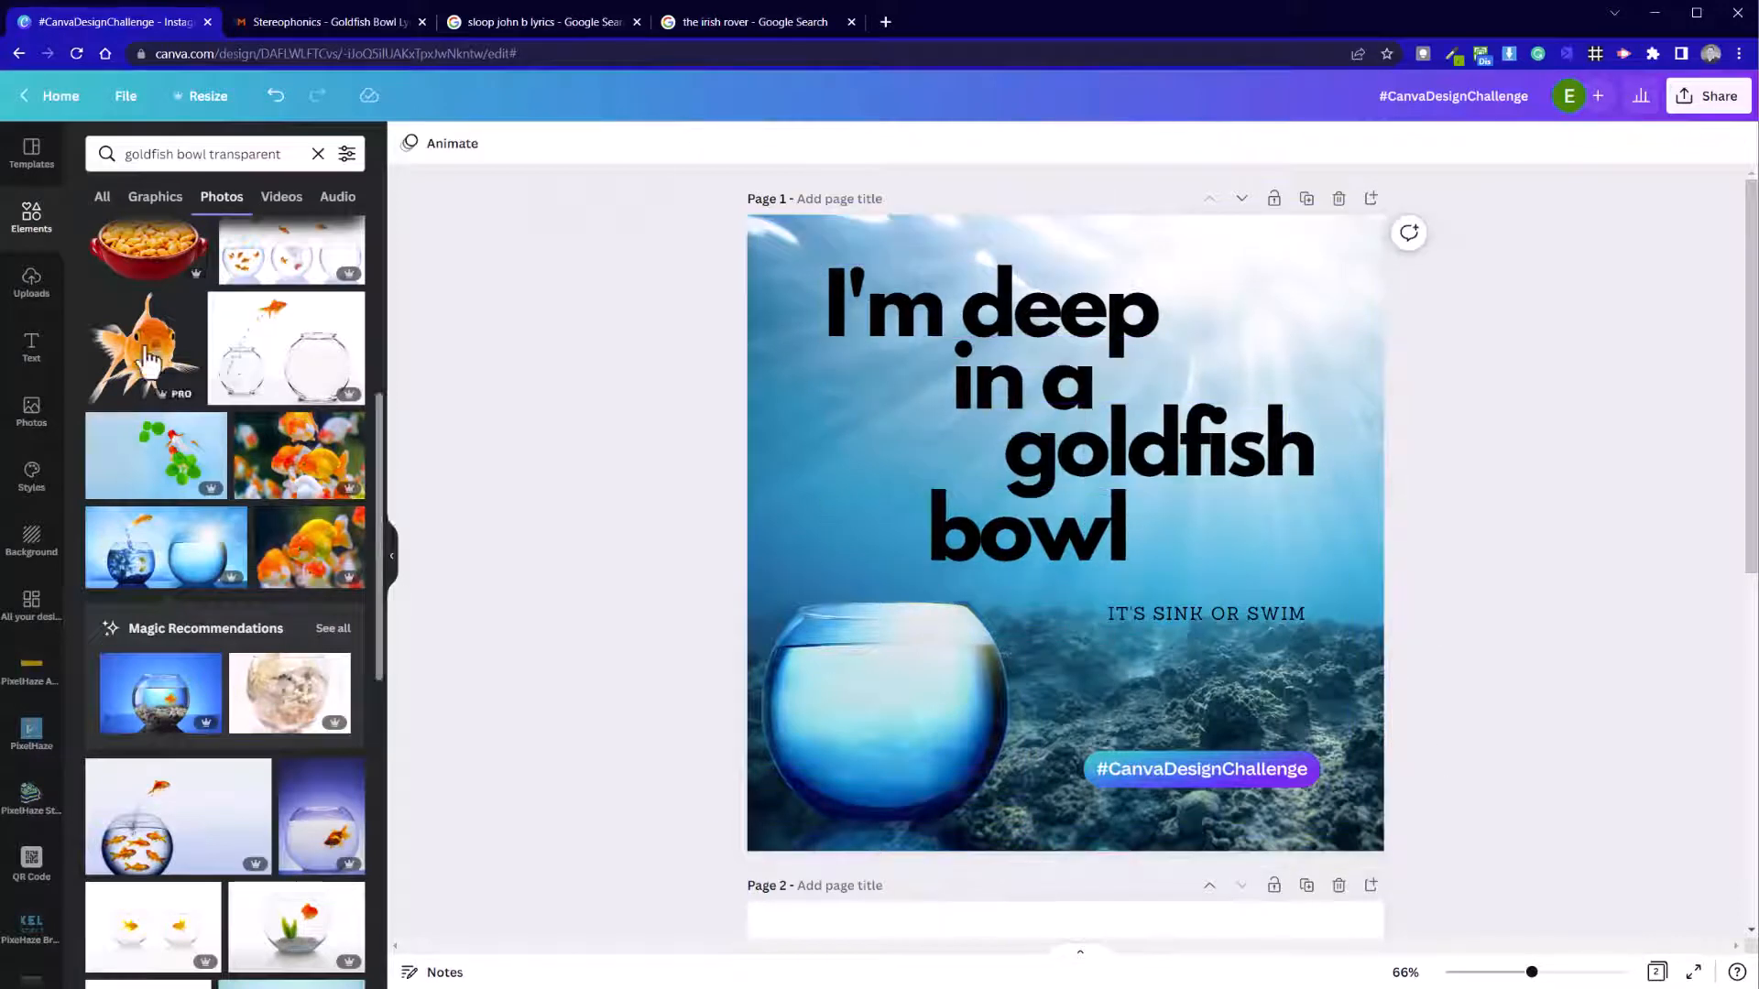
Step: Add the single goldfish photo, place it small inside the fishbowl and set its transparency to 63
{"action": "left_click", "coordinate": [146, 360]}
{"action": "left_click_drag", "start_coordinate": [1139, 465], "coordinate": [887, 712]}
{"action": "left_click", "coordinate": [1662, 143]}
{"action": "left_click_drag", "start_coordinate": [1656, 215], "coordinate": [1589, 216]}
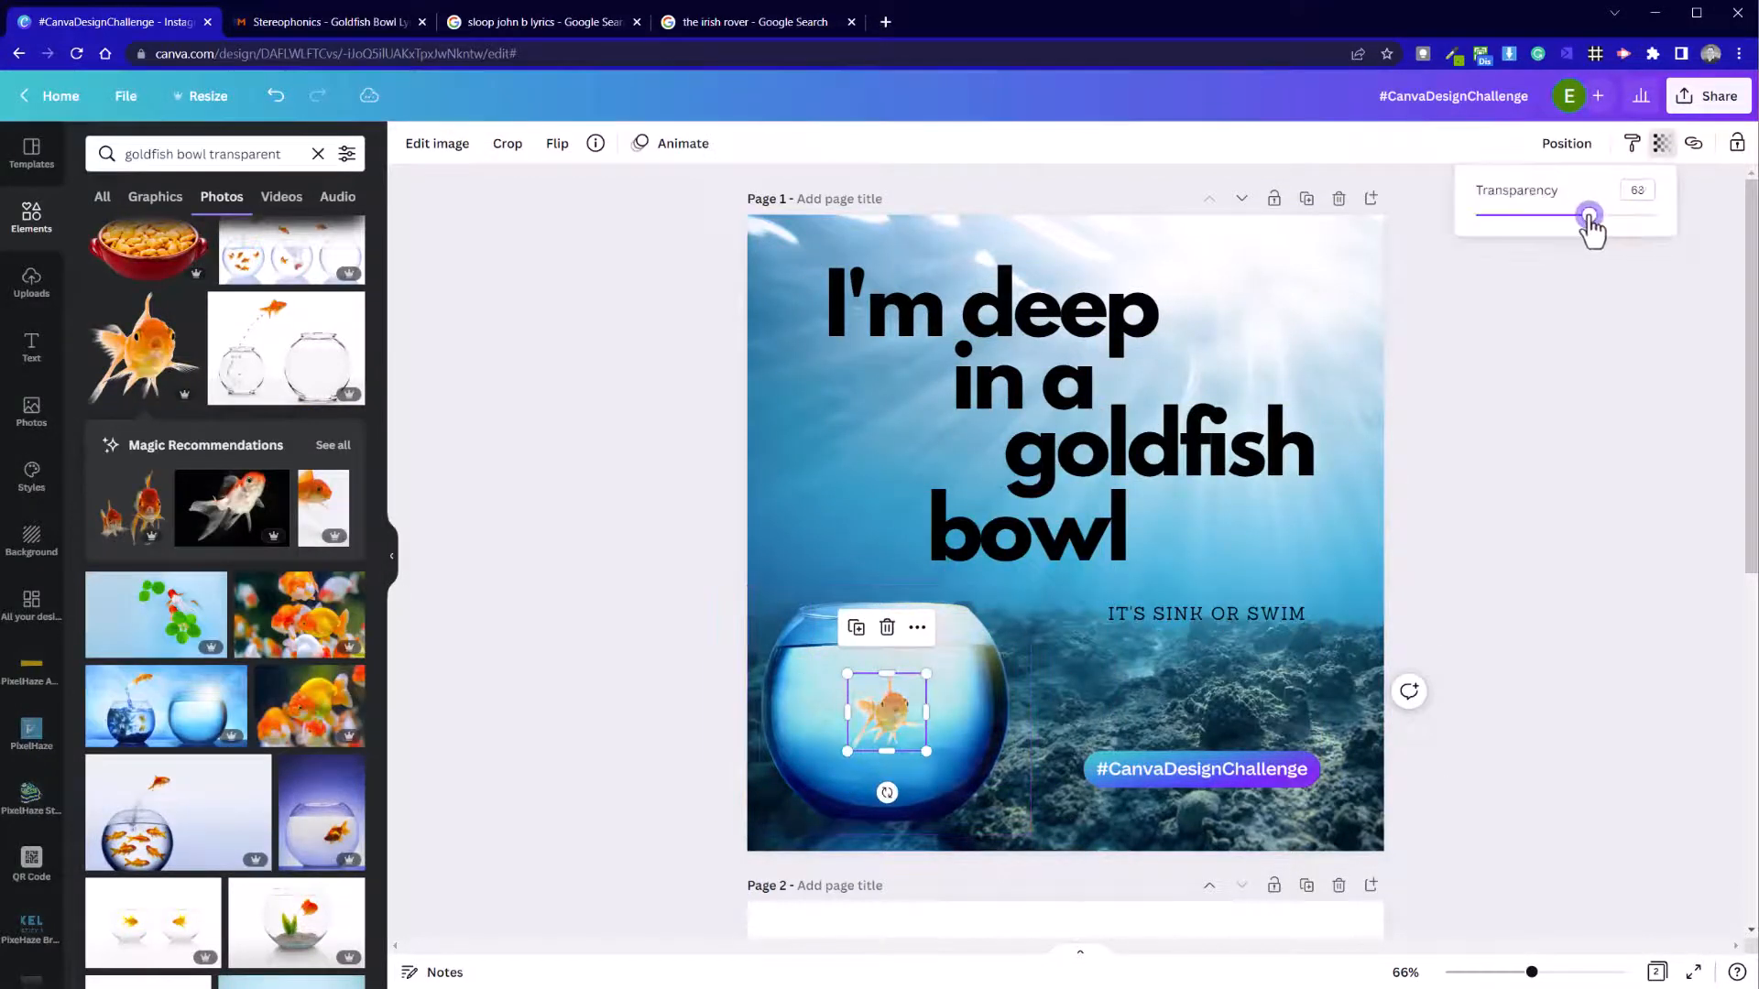
{"action": "left_click", "coordinate": [1347, 659]}
{"action": "left_click", "coordinate": [887, 712]}
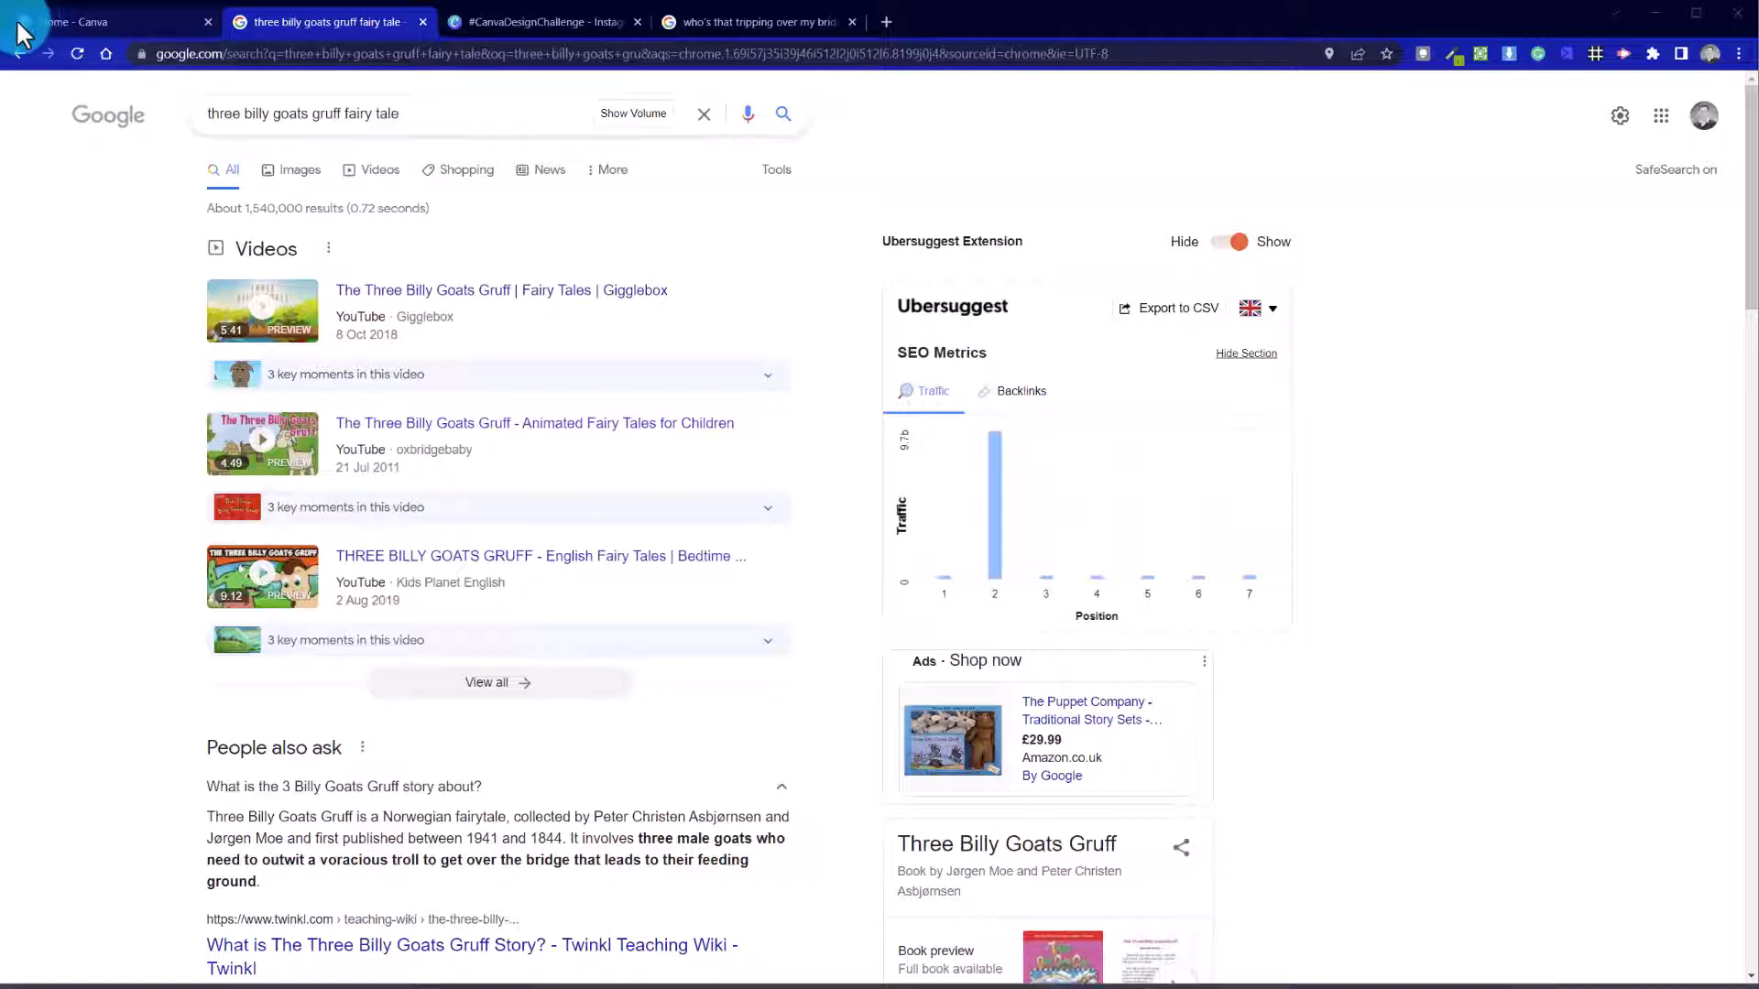
Step: Switch to the #CanvaDesignChallenge design in Canva
{"action": "mouse_move", "coordinate": [22, 34]}
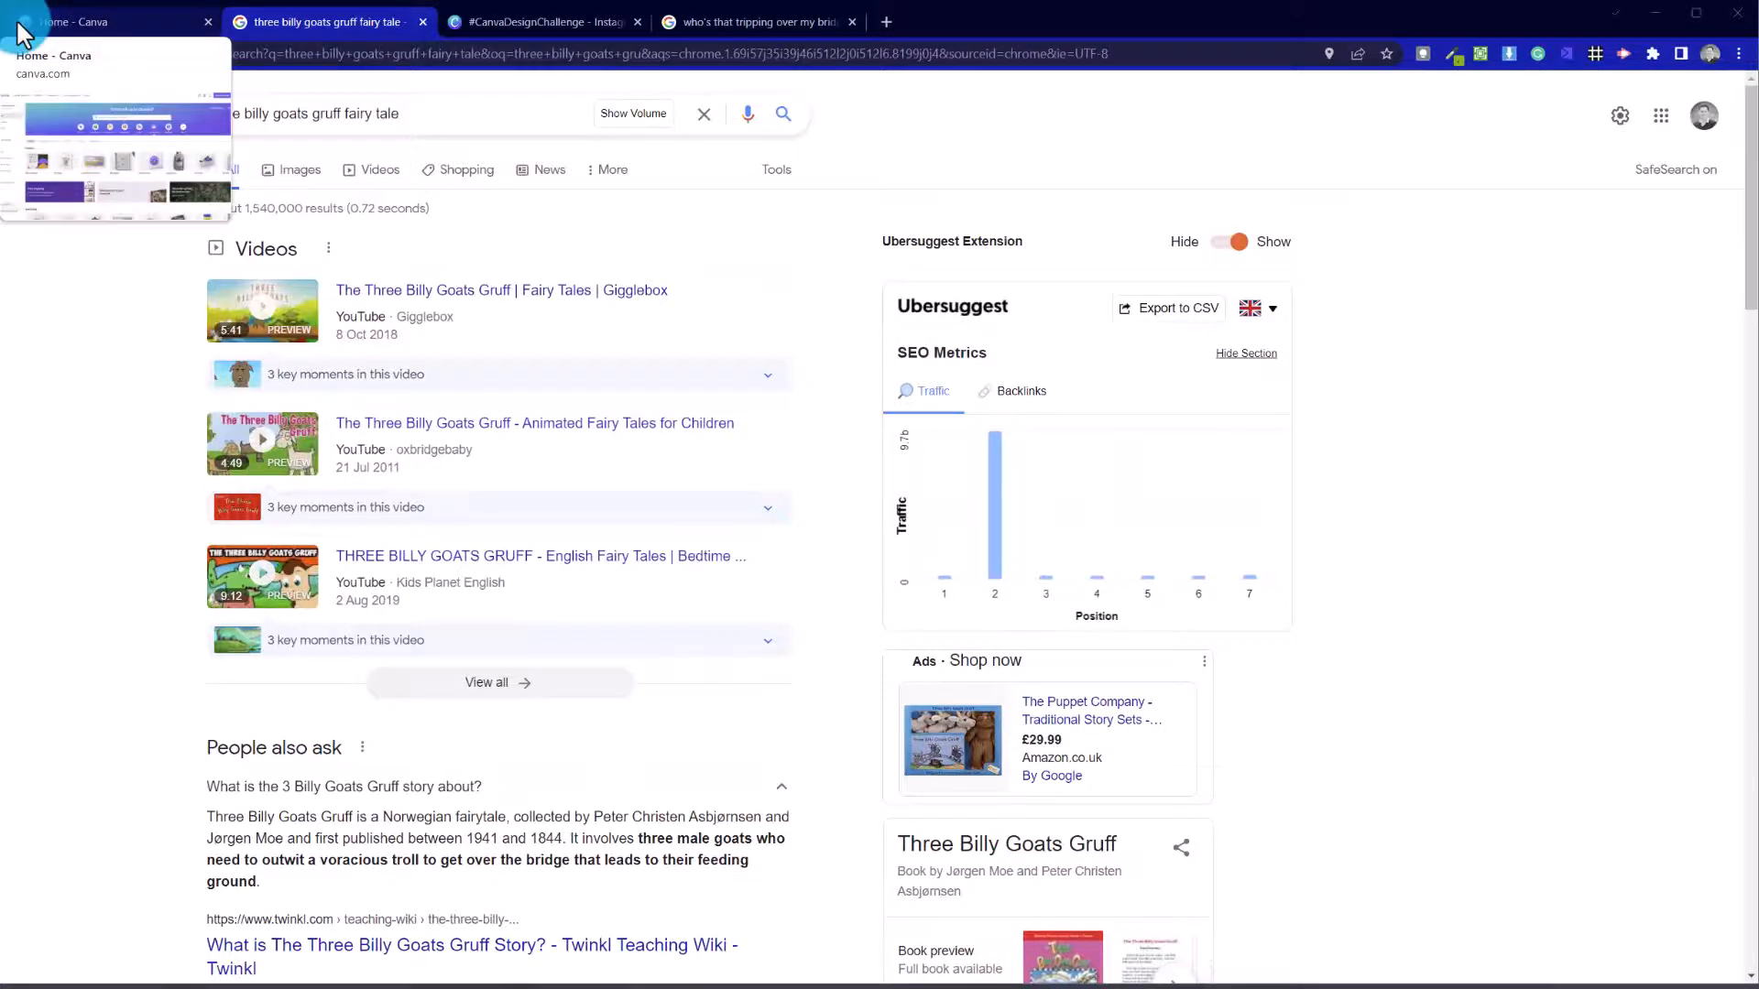
{"action": "left_click", "coordinate": [513, 25]}
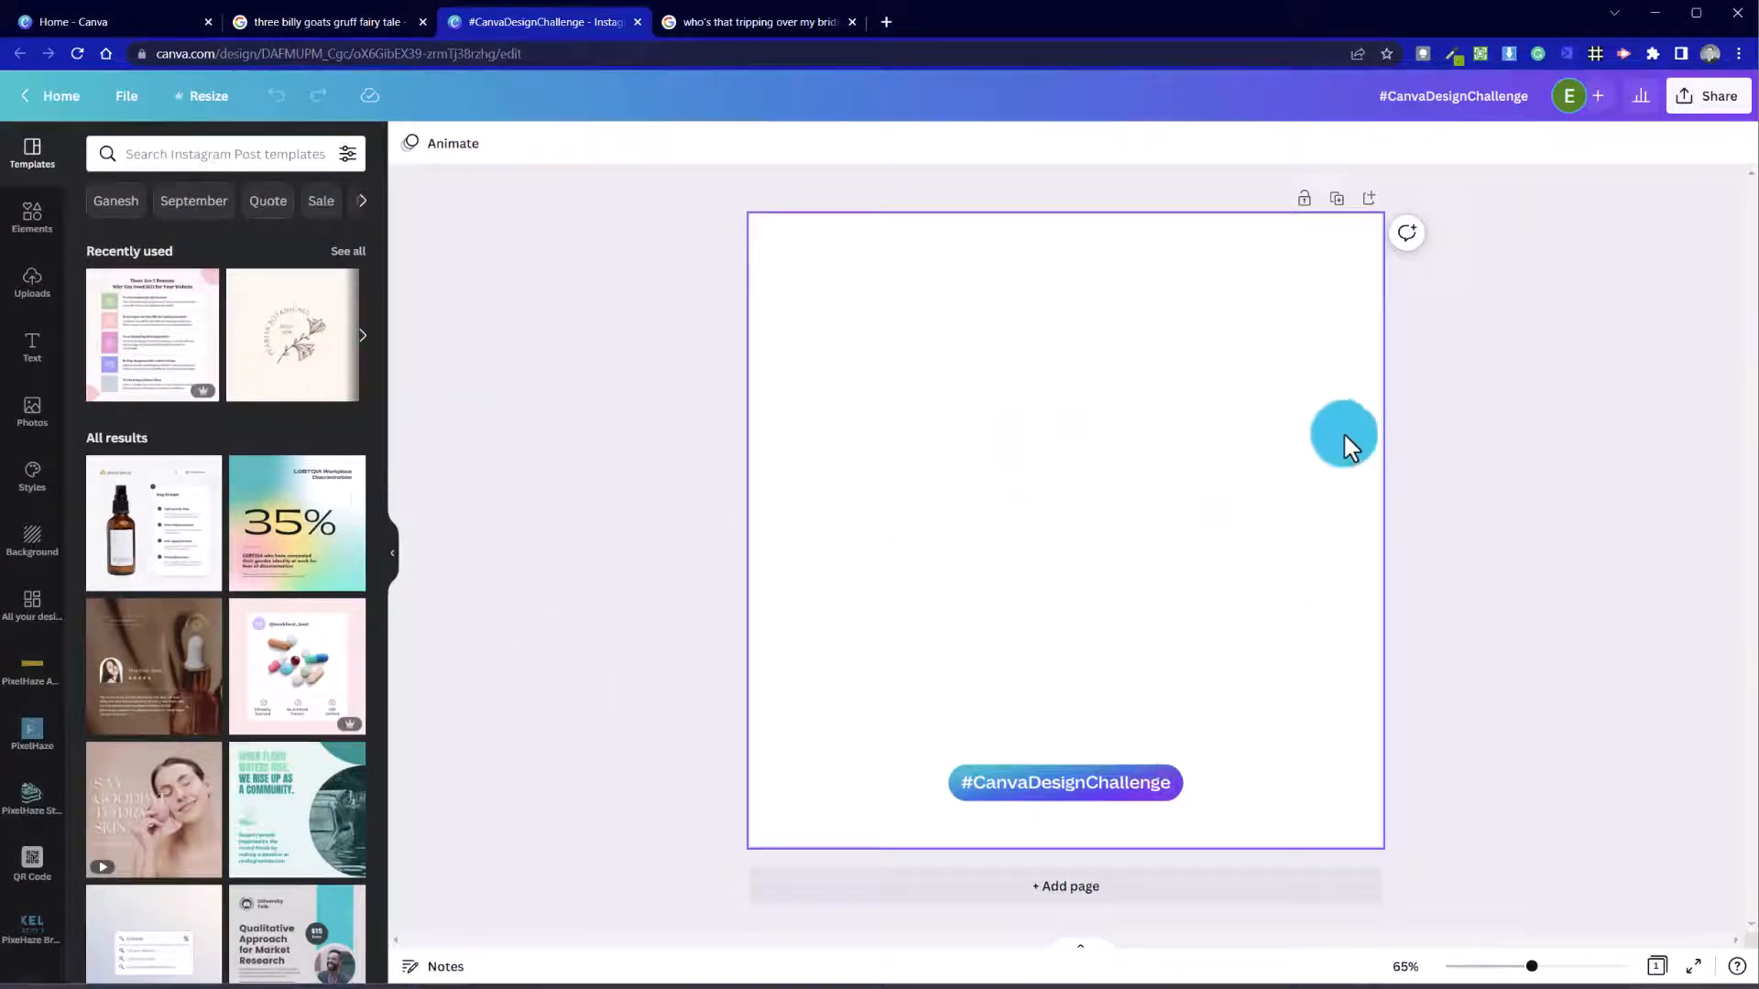
{"action": "left_click", "coordinate": [18, 286]}
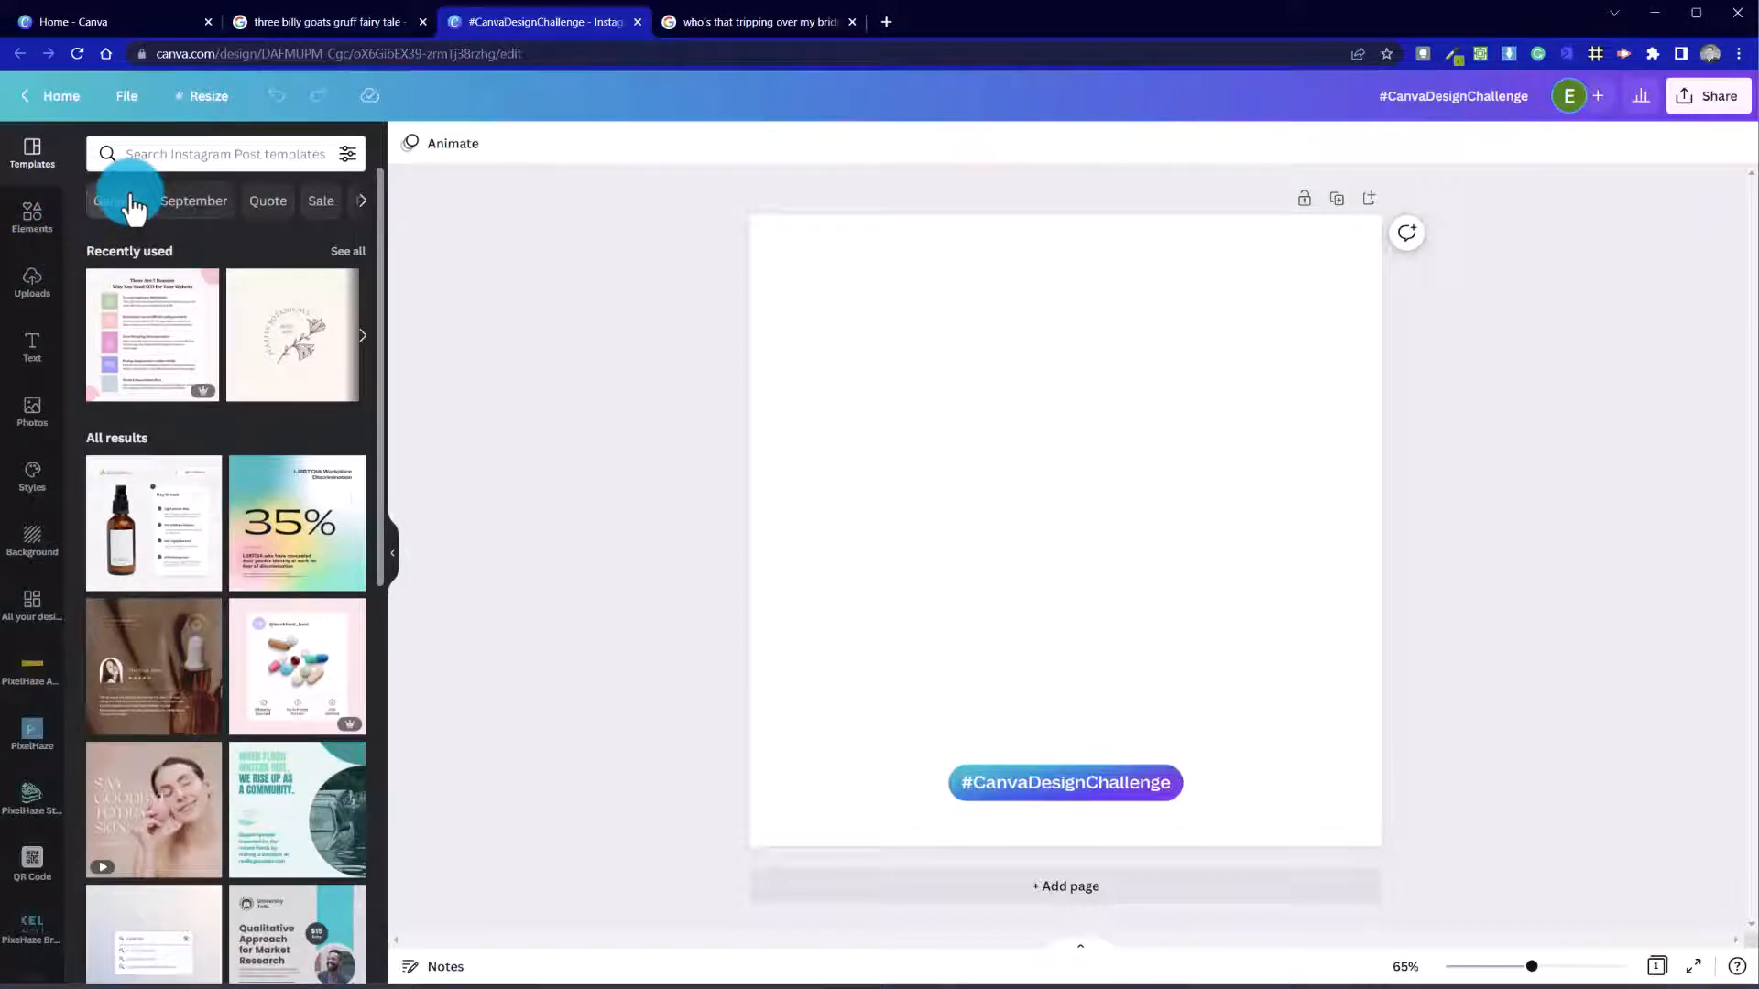
Step: Search the design elements for "troll"
{"action": "left_click", "coordinate": [37, 220]}
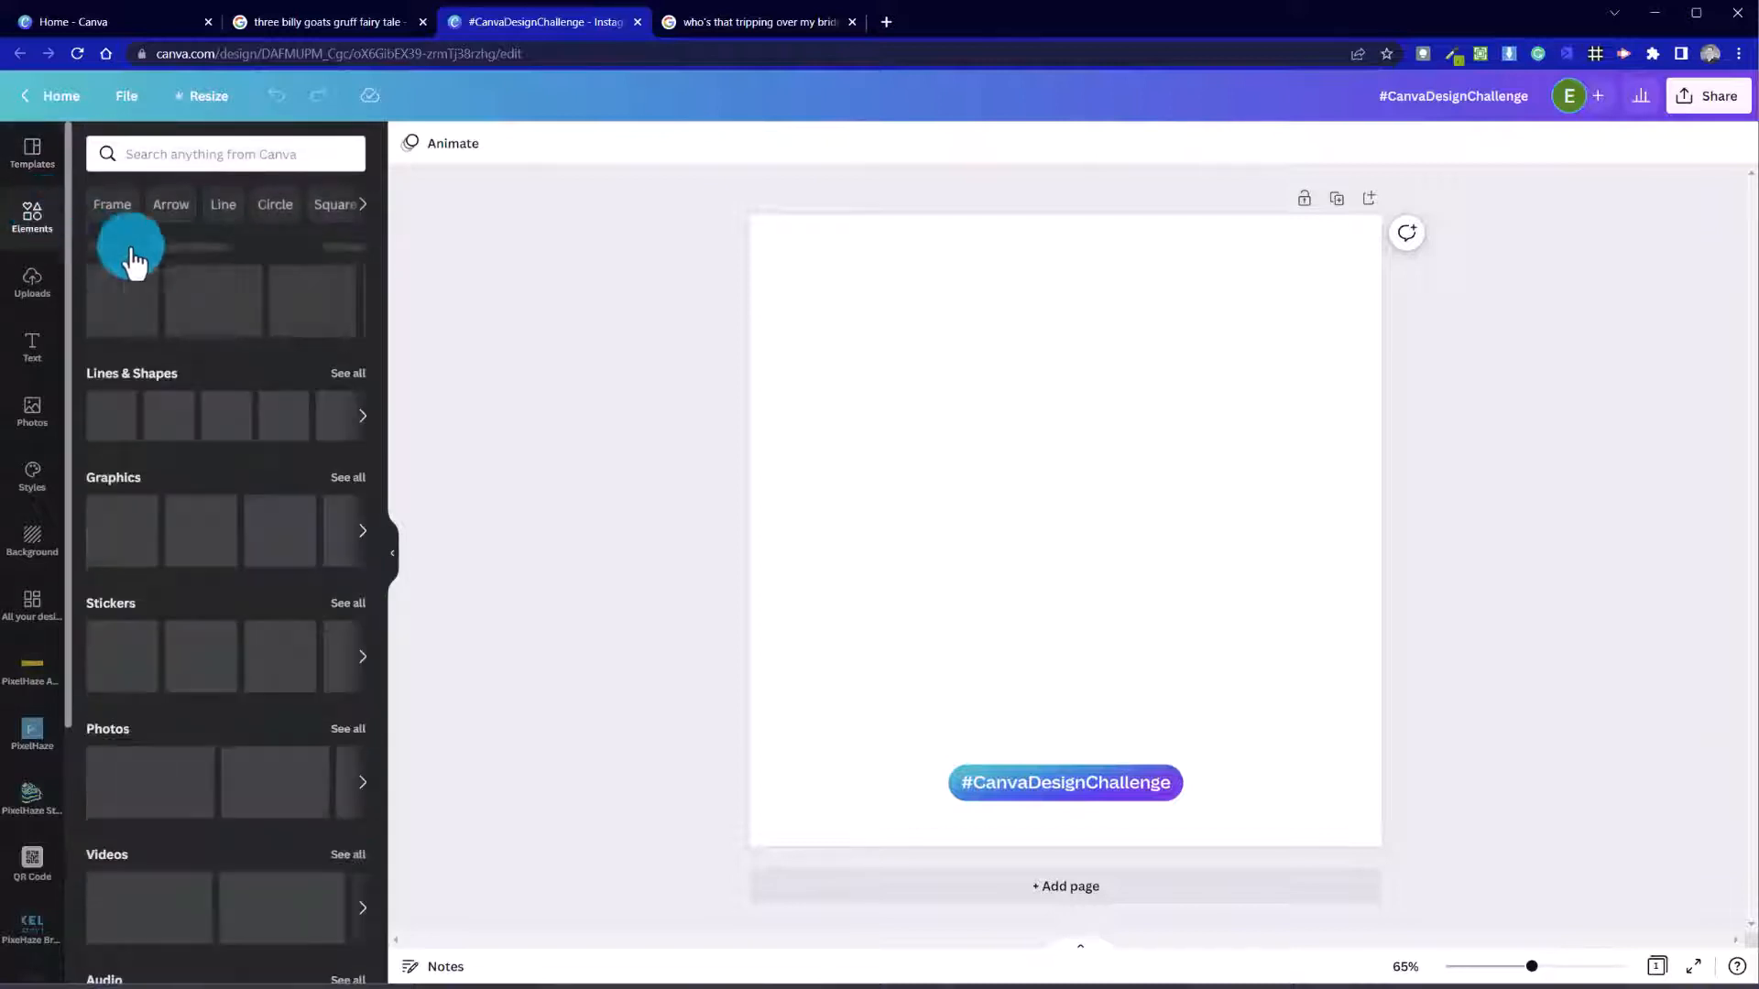
{"action": "left_click", "coordinate": [169, 154]}
{"action": "type", "text": "troll"}
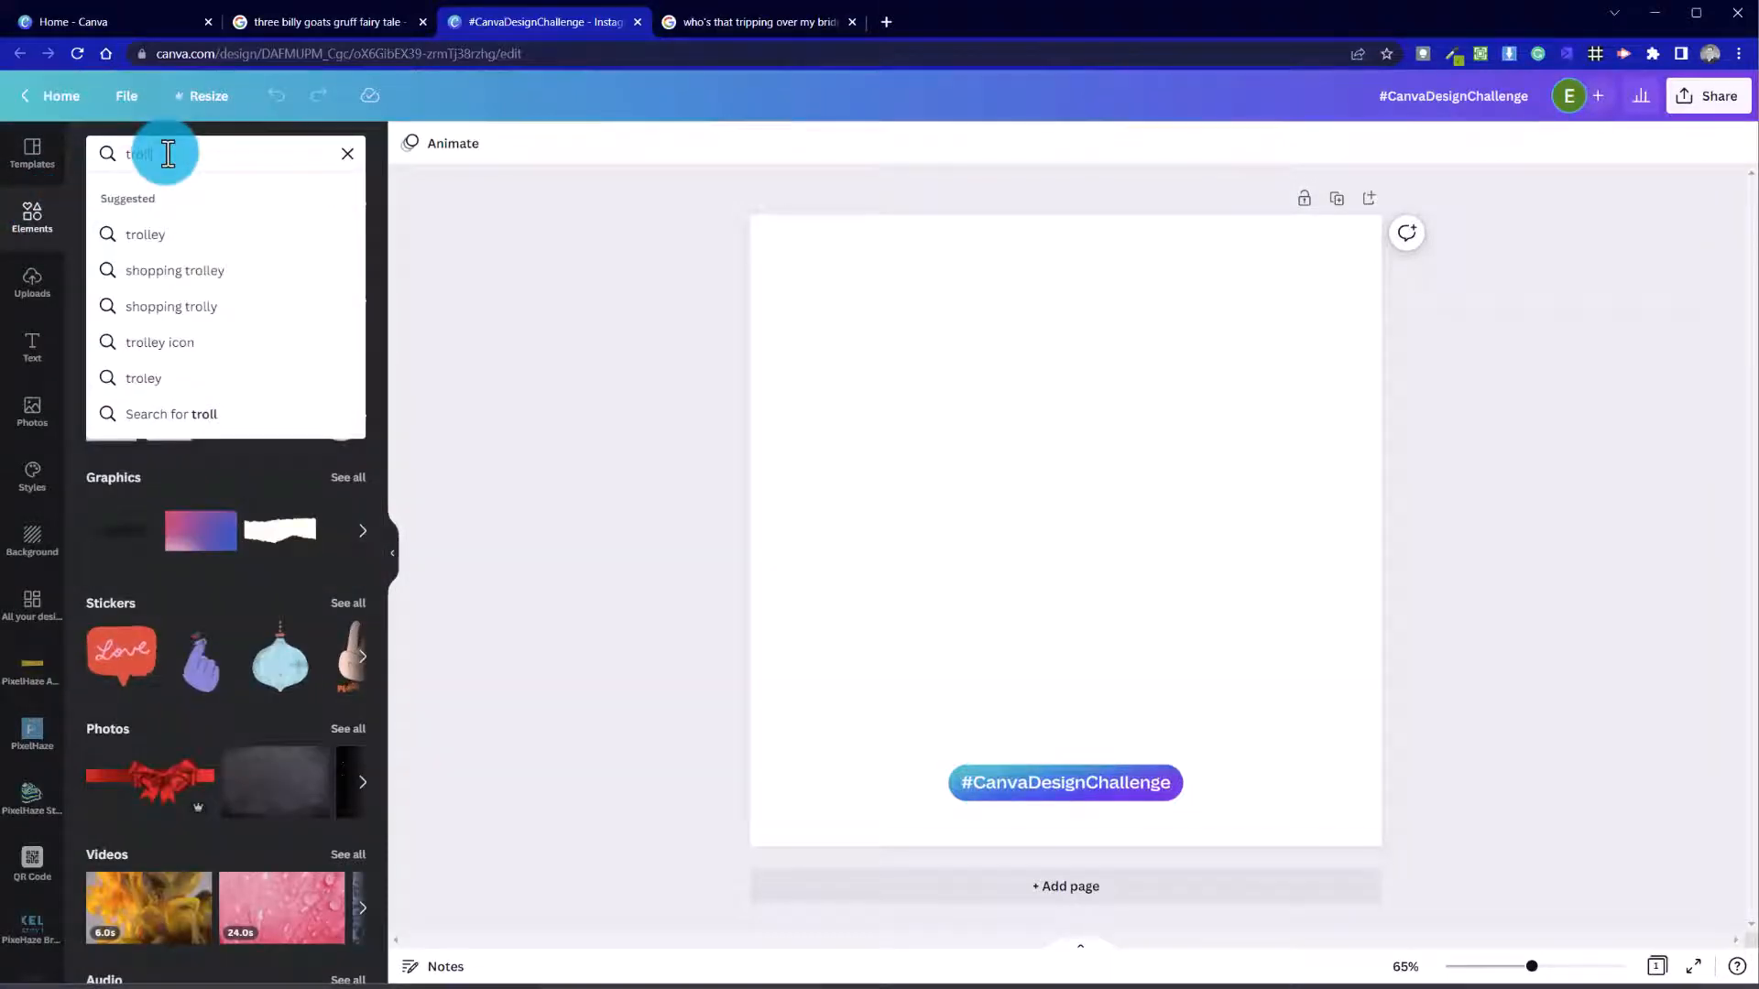
{"action": "key", "text": "Return"}
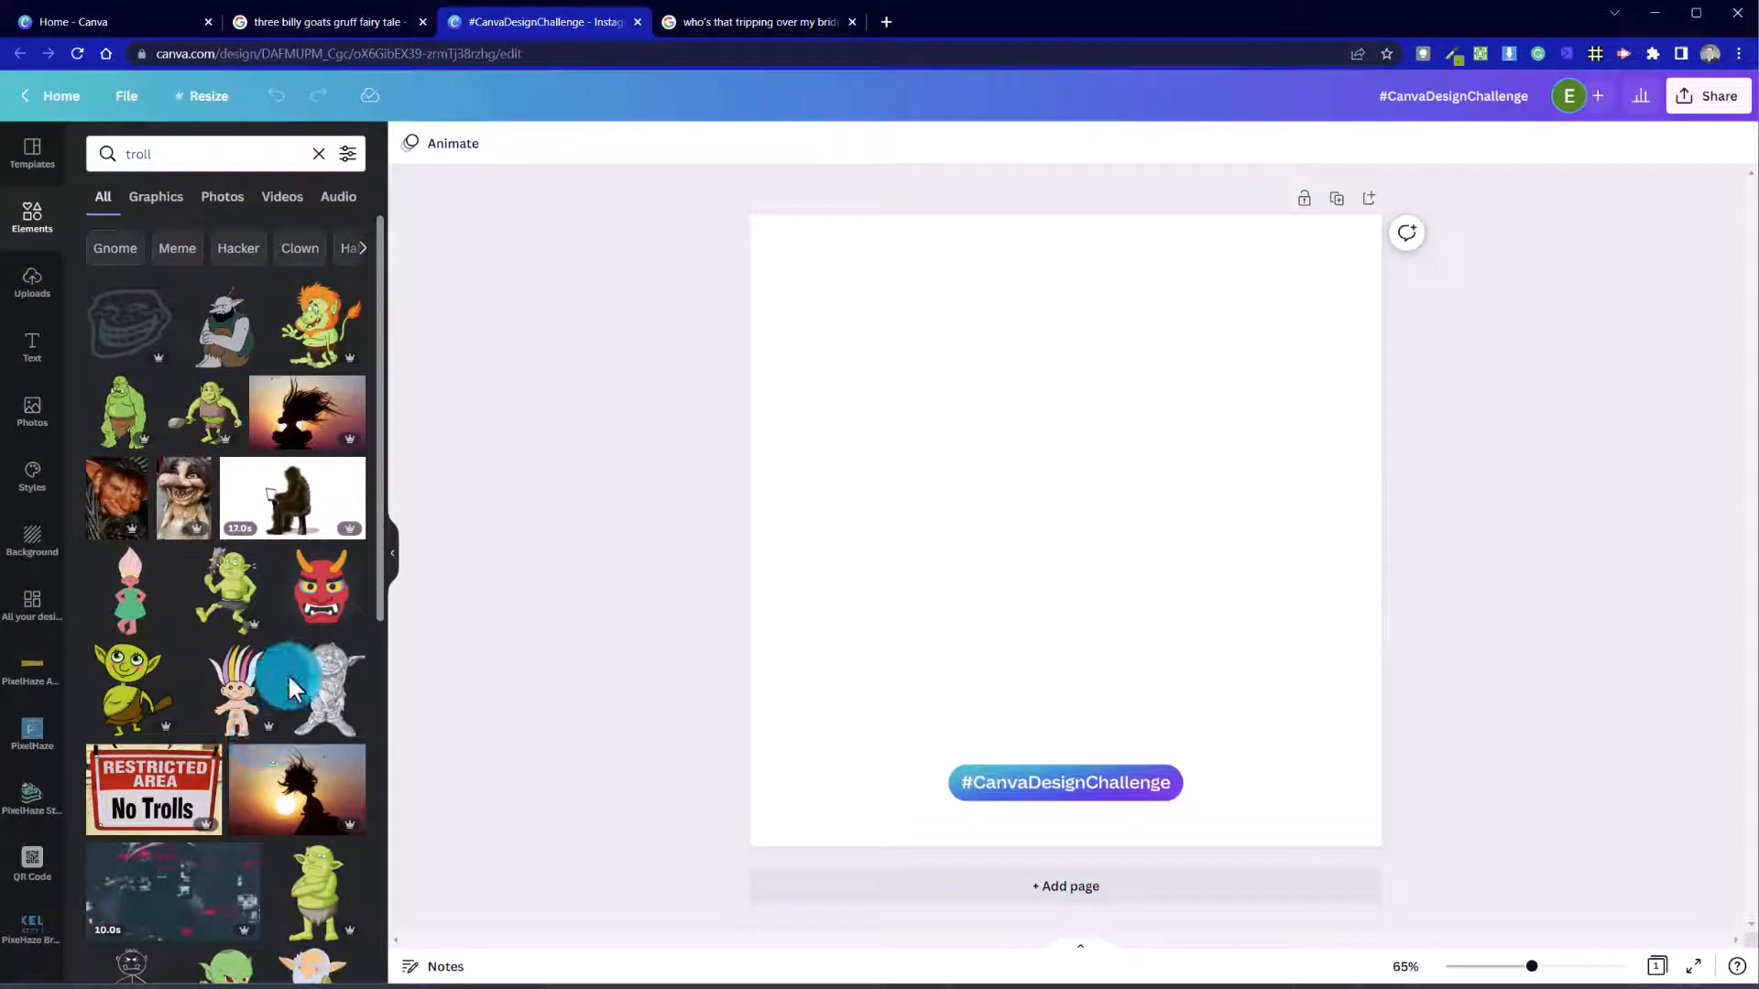
Step: Add the green troll with folded arms, scale it to about 235 × 415 and place it in the page's lower-right corner
{"action": "scroll", "coordinate": [287, 674], "scroll_direction": "down", "scroll_amount": 3}
{"action": "left_click", "coordinate": [312, 655]}
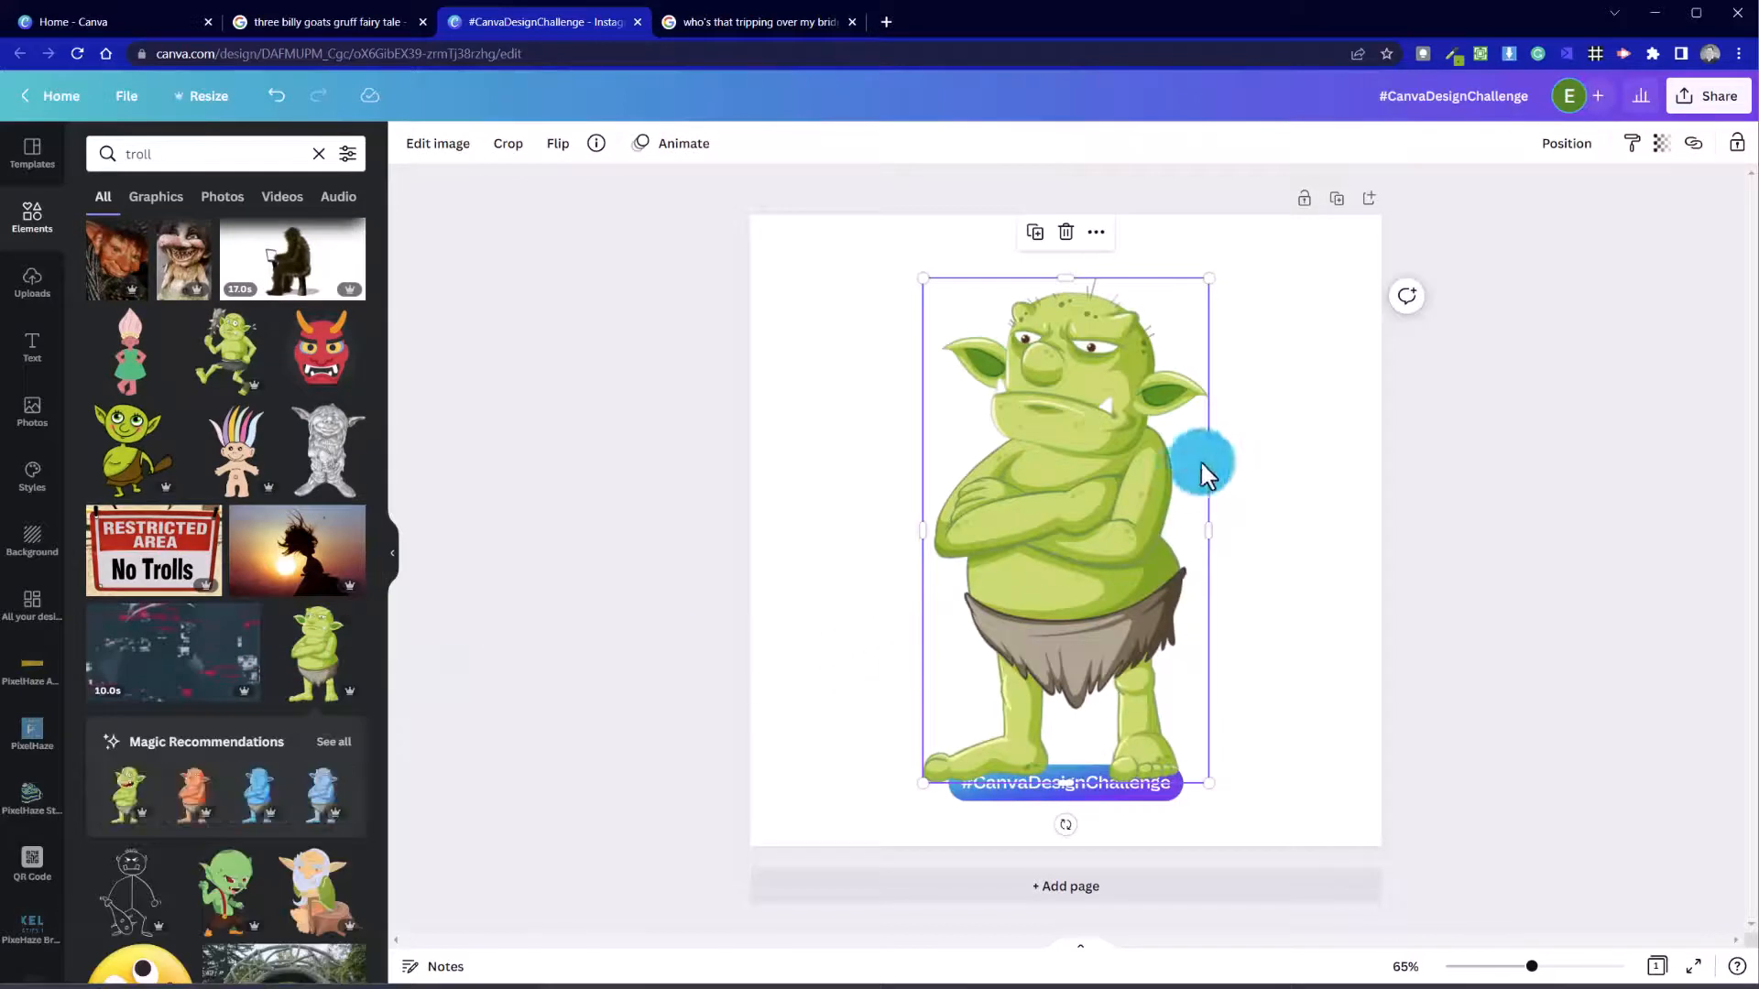
{"action": "left_click_drag", "start_coordinate": [1123, 486], "coordinate": [1158, 504]}
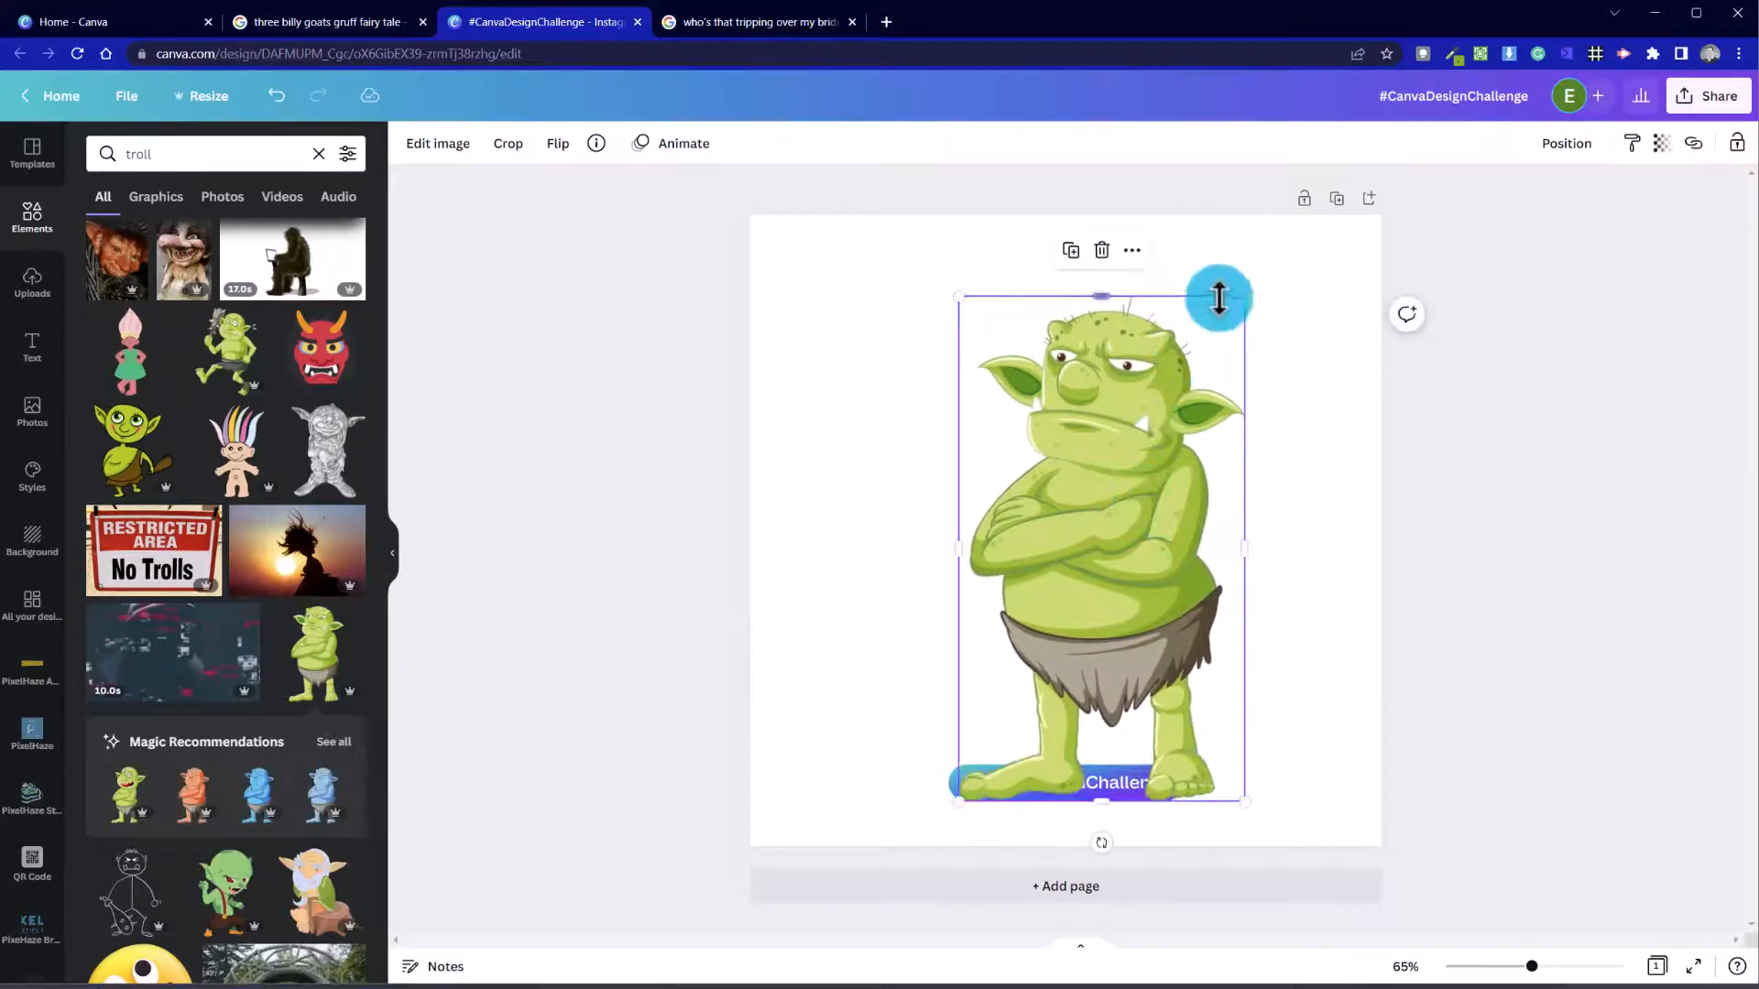
{"action": "left_click_drag", "start_coordinate": [1249, 298], "coordinate": [1099, 561]}
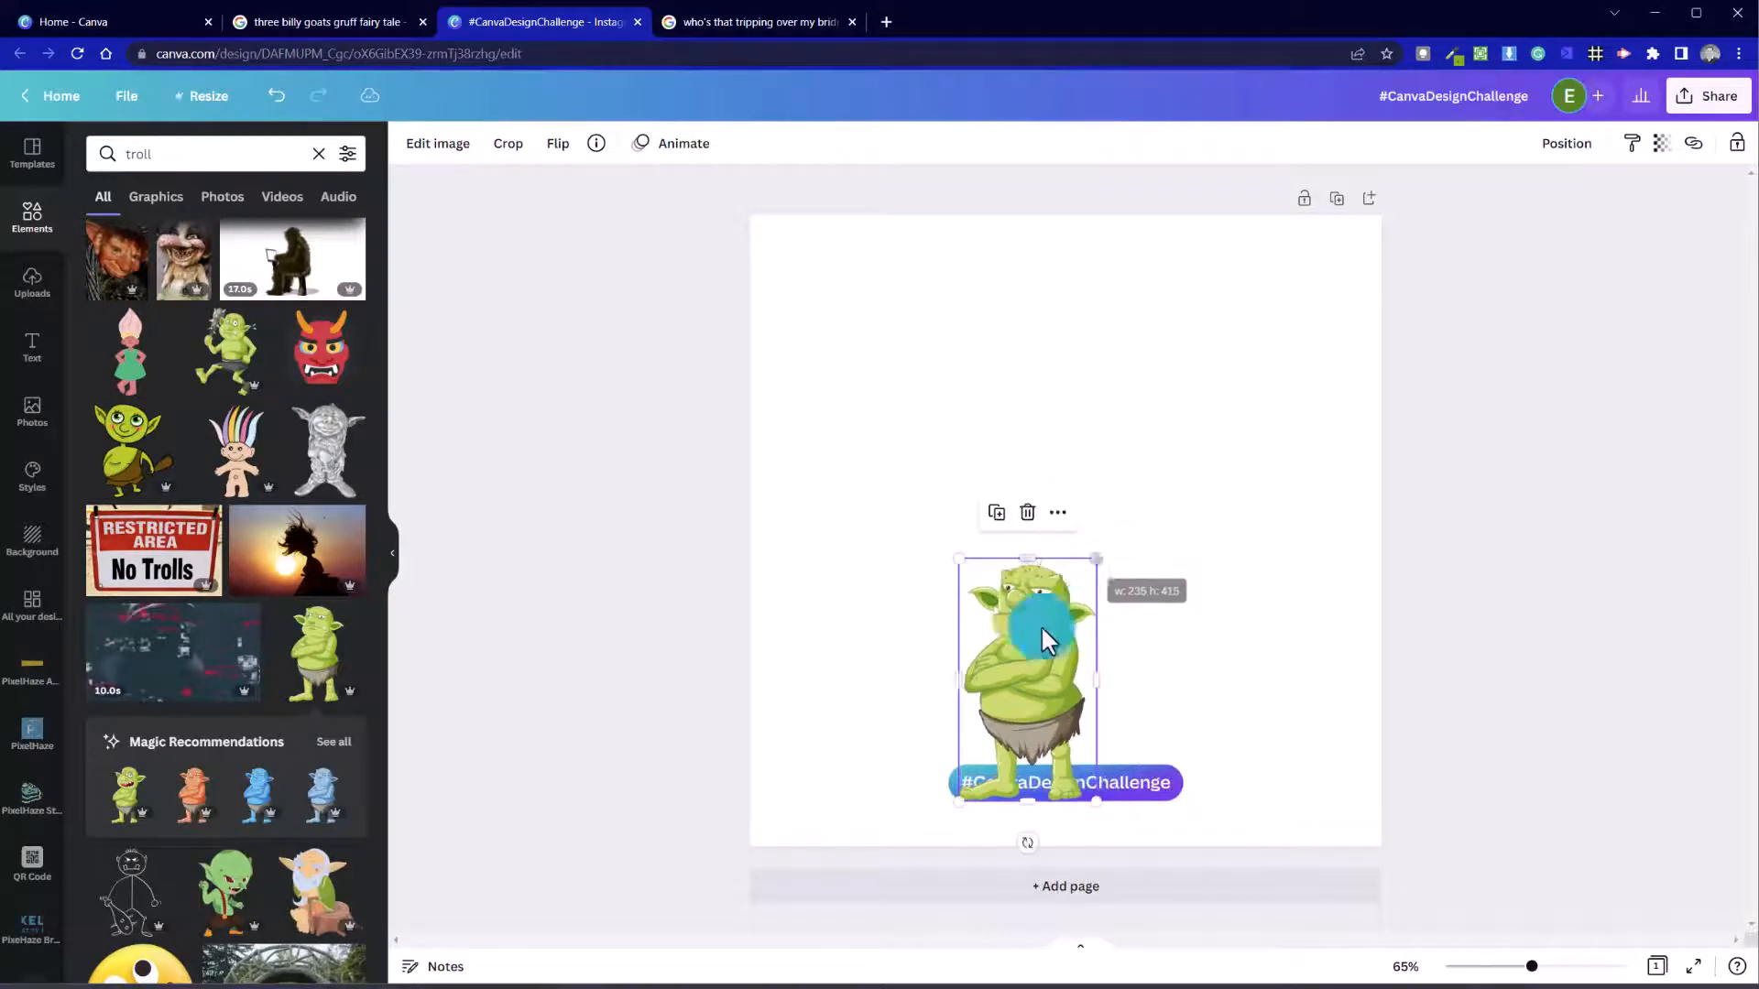
{"action": "left_click_drag", "start_coordinate": [1003, 703], "coordinate": [1214, 747]}
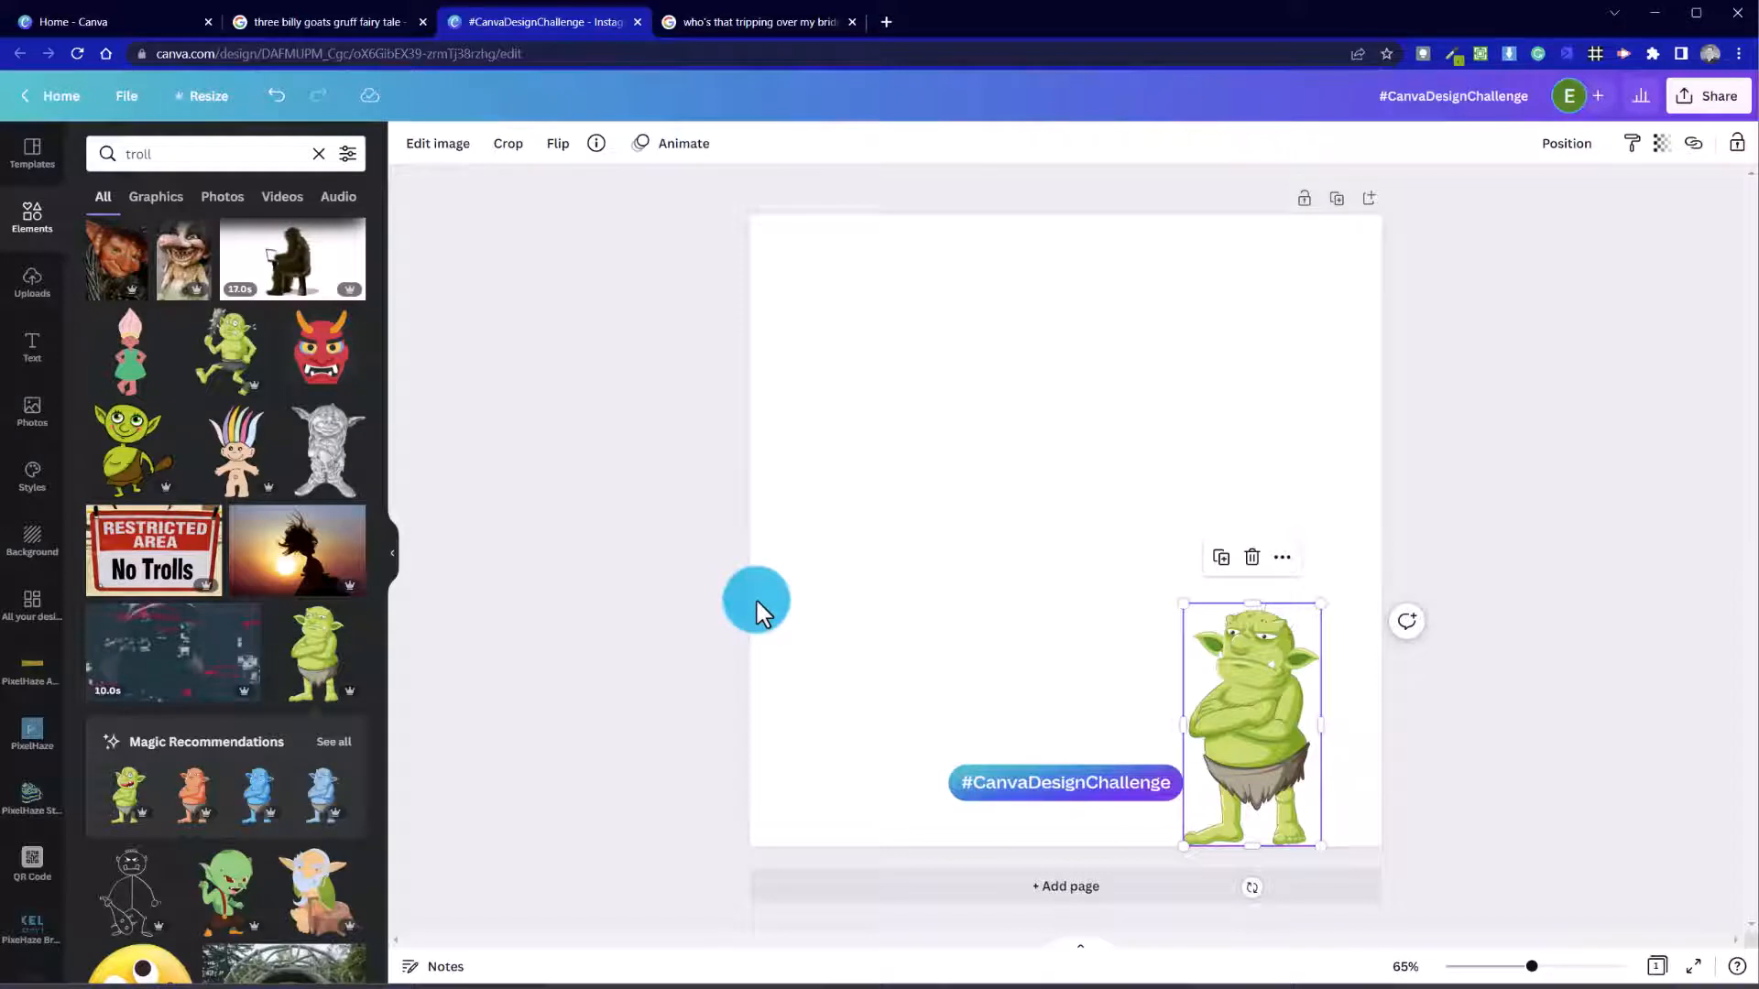
Step: Show all Magic Recommendations for the troll and move the green troll to the middle of the page
{"action": "left_click", "coordinate": [156, 815]}
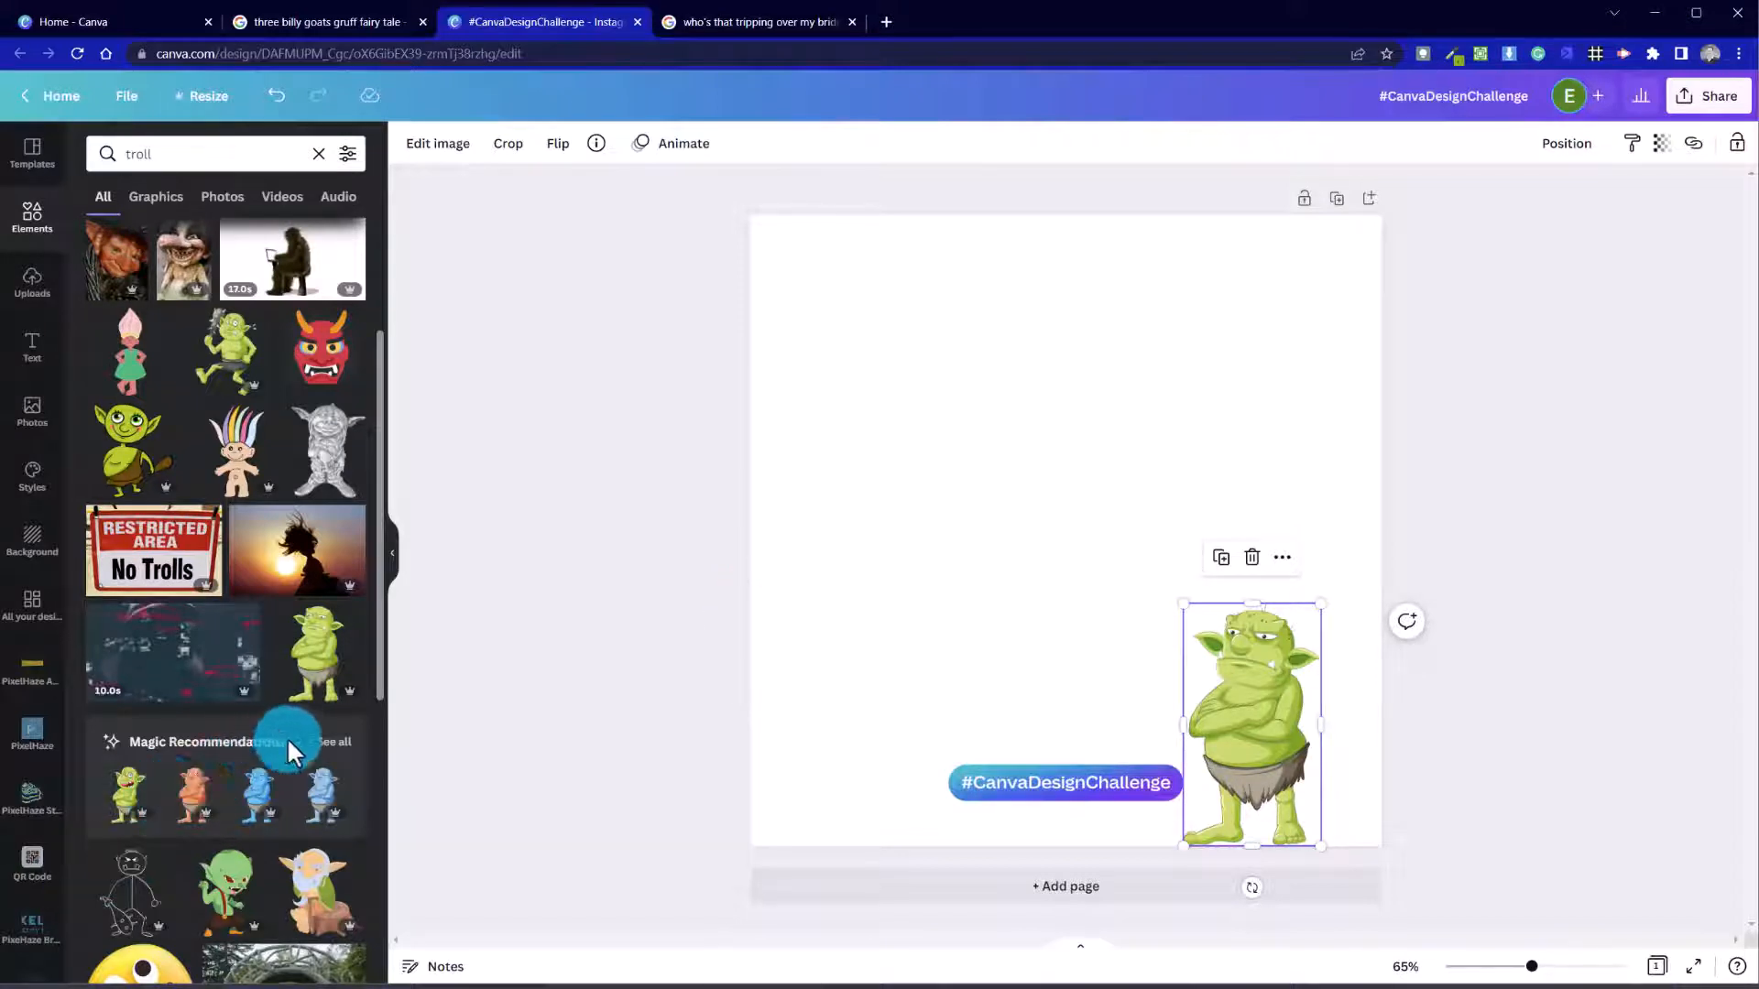
{"action": "left_click", "coordinate": [335, 750]}
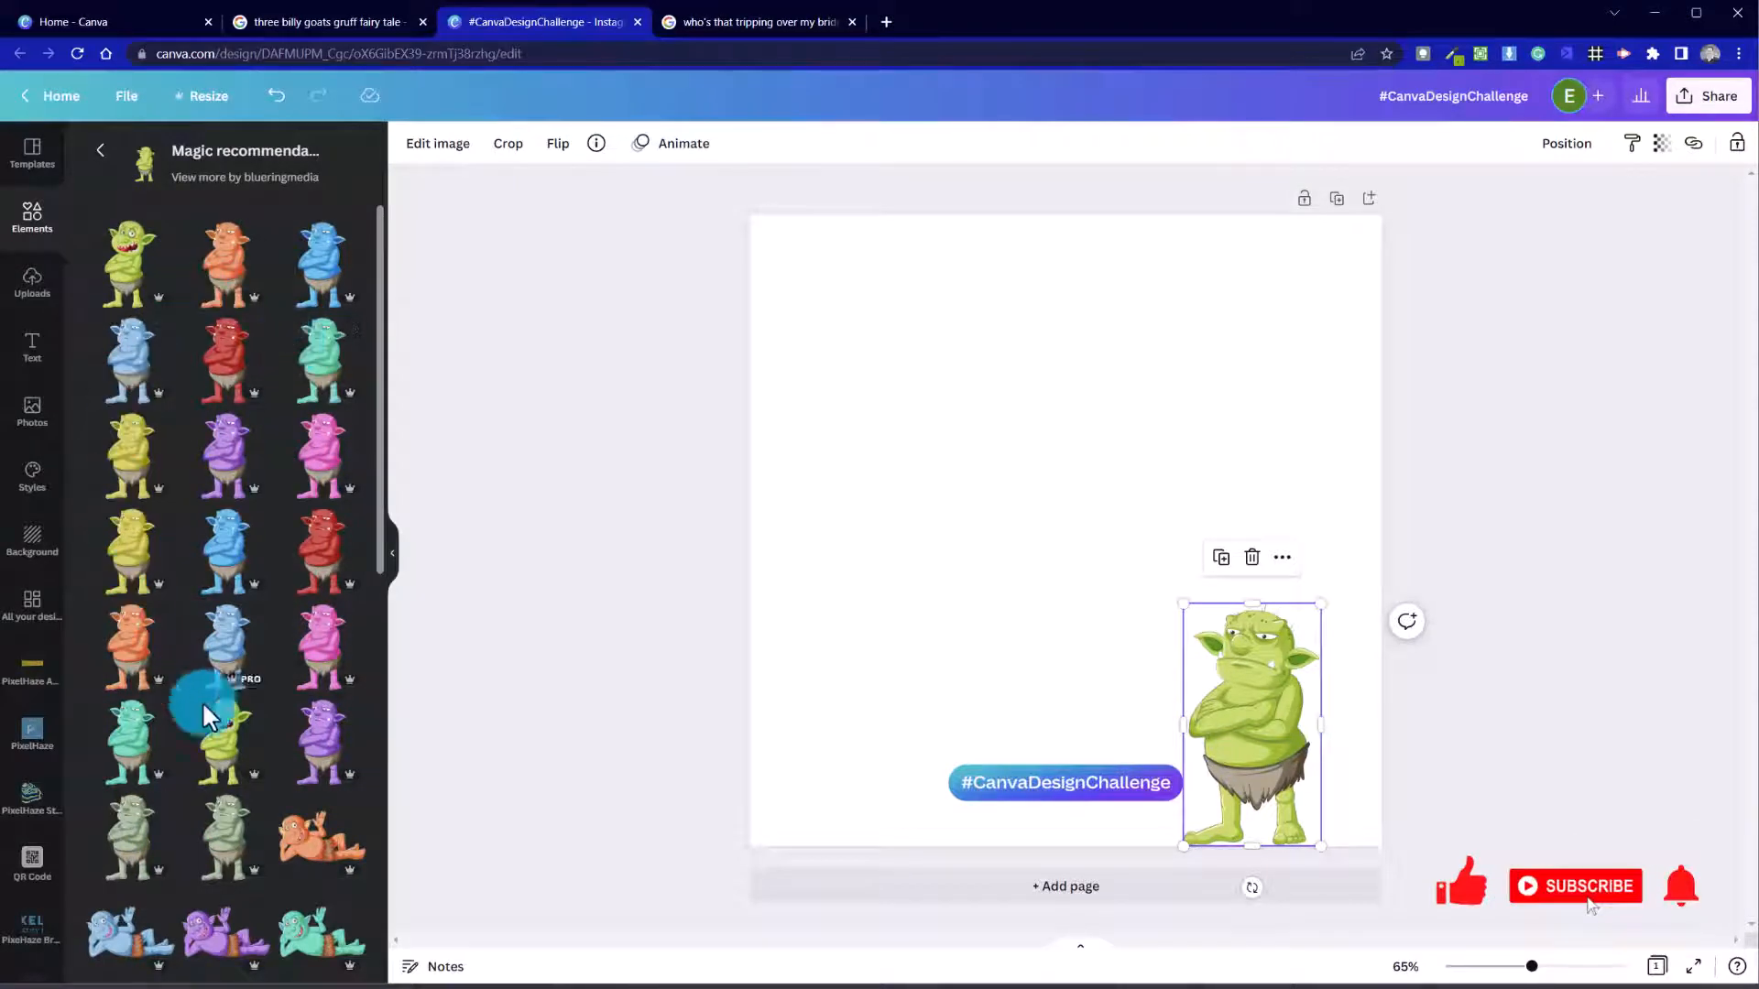
{"action": "left_click_drag", "start_coordinate": [1116, 660], "coordinate": [1013, 477]}
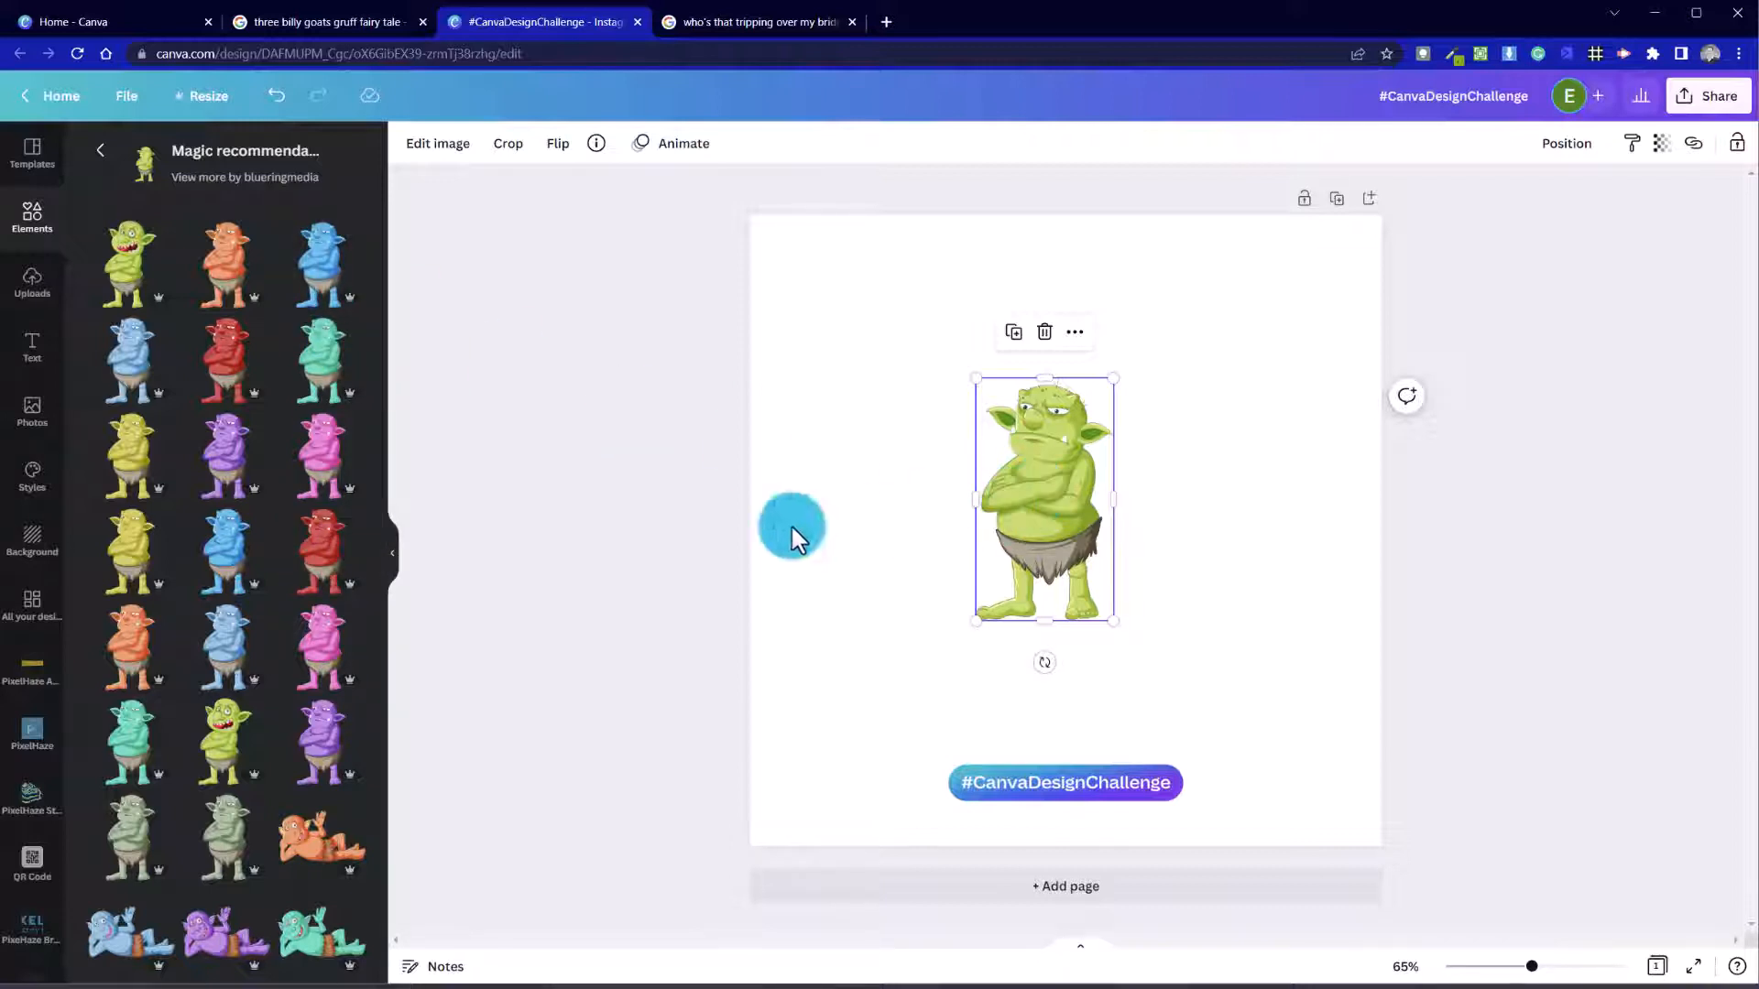
Step: Add the red troll, scale it down to the green troll's size and stand it to the green troll's left
{"action": "left_click", "coordinate": [325, 550]}
{"action": "left_click_drag", "start_coordinate": [1139, 519], "coordinate": [930, 549]}
{"action": "left_click_drag", "start_coordinate": [1056, 292], "coordinate": [891, 557]}
{"action": "left_click_drag", "start_coordinate": [840, 712], "coordinate": [865, 533]}
{"action": "left_click", "coordinate": [503, 605]}
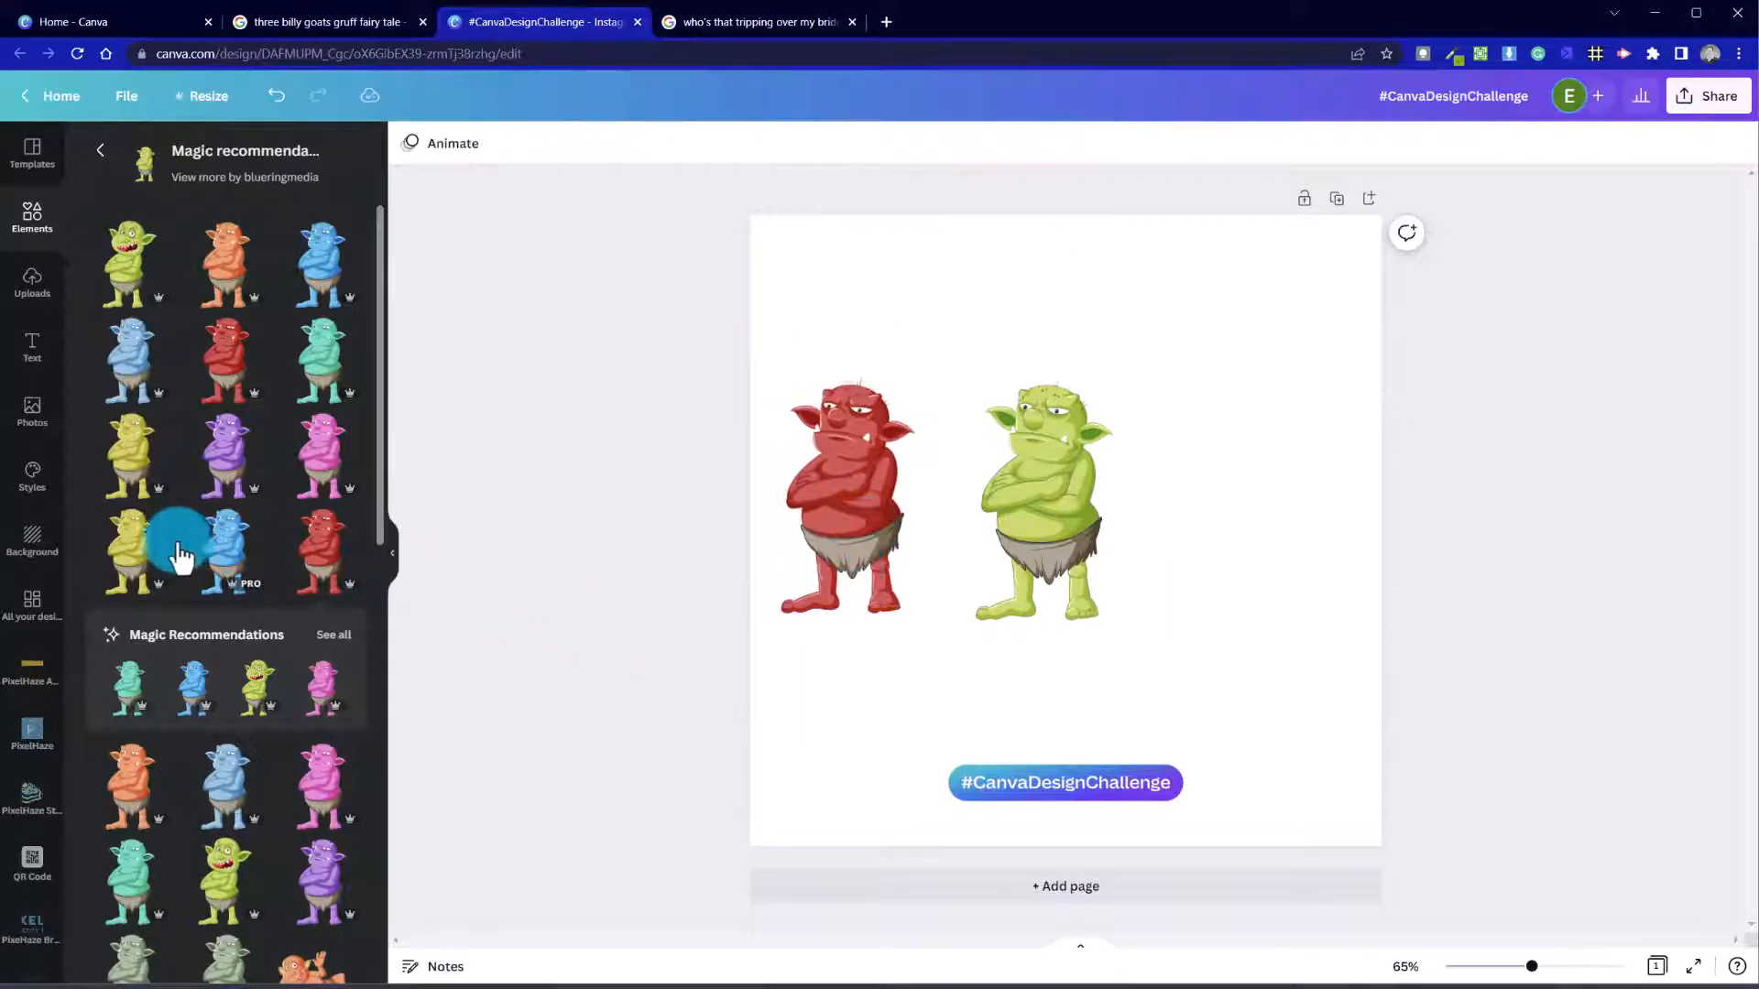
Step: Add the blue troll, scale it down to match the others and stand it to the green troll's right
{"action": "left_click", "coordinate": [225, 545]}
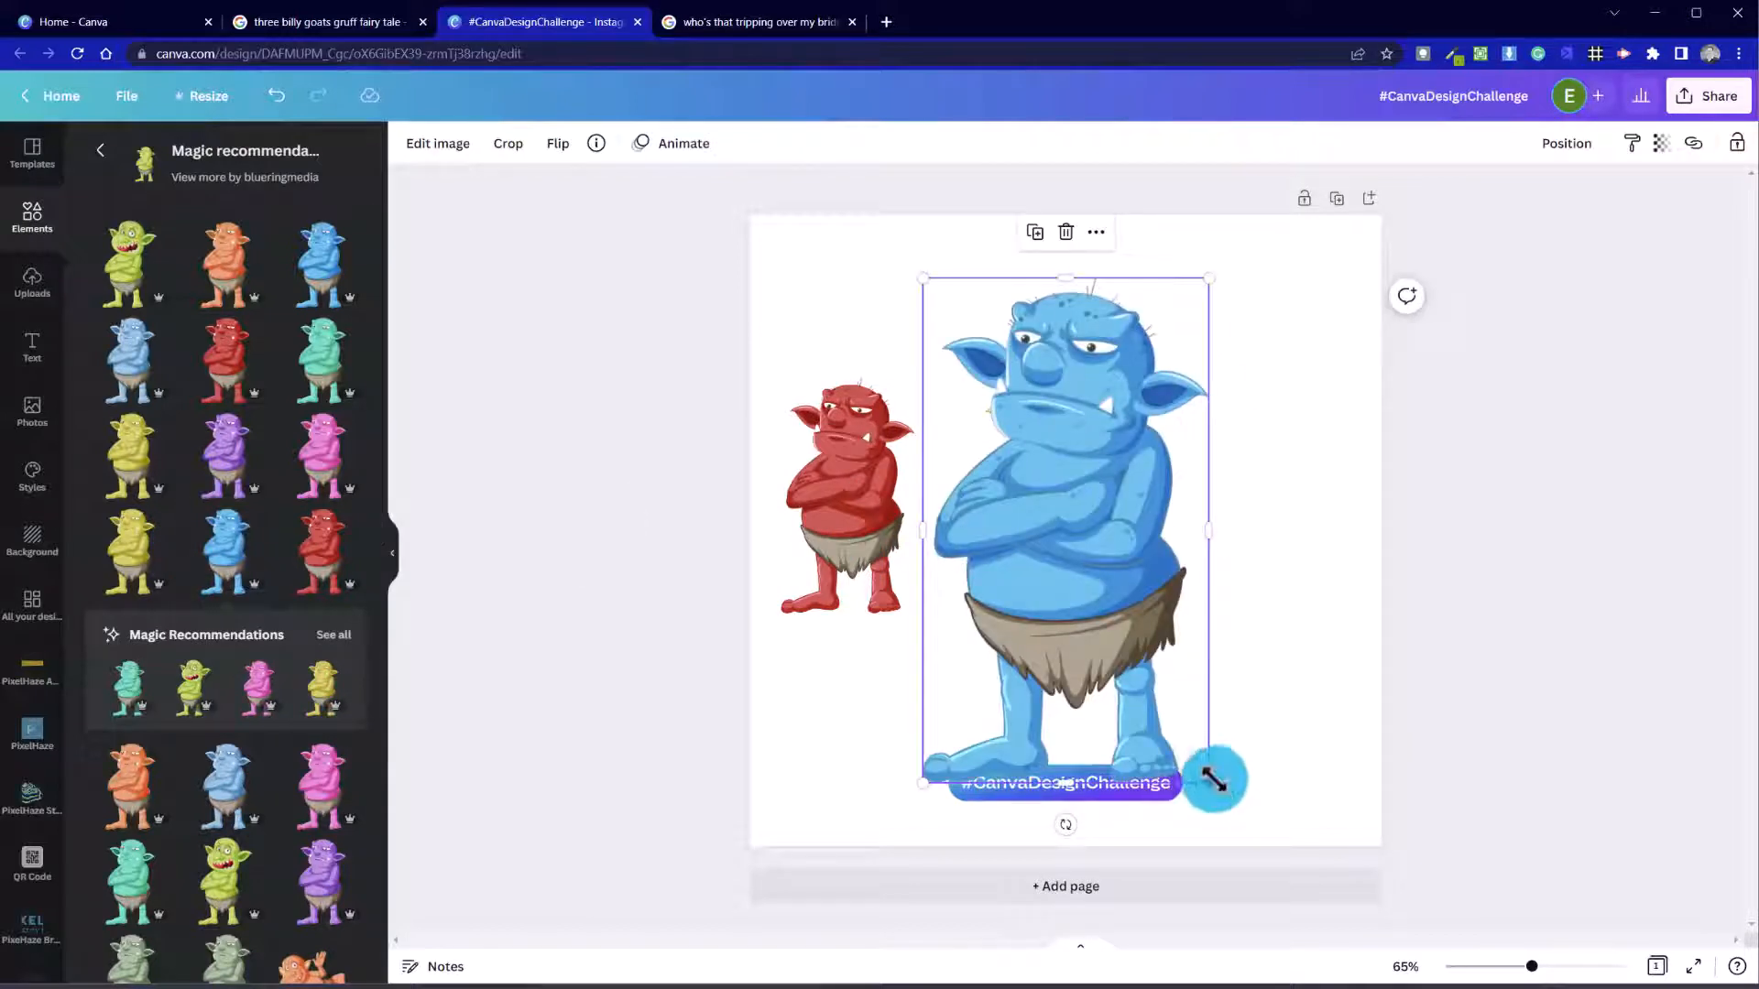
{"action": "left_click_drag", "start_coordinate": [1211, 780], "coordinate": [1054, 508]}
{"action": "left_click_drag", "start_coordinate": [985, 344], "coordinate": [1215, 458]}
{"action": "left_click", "coordinate": [998, 705]}
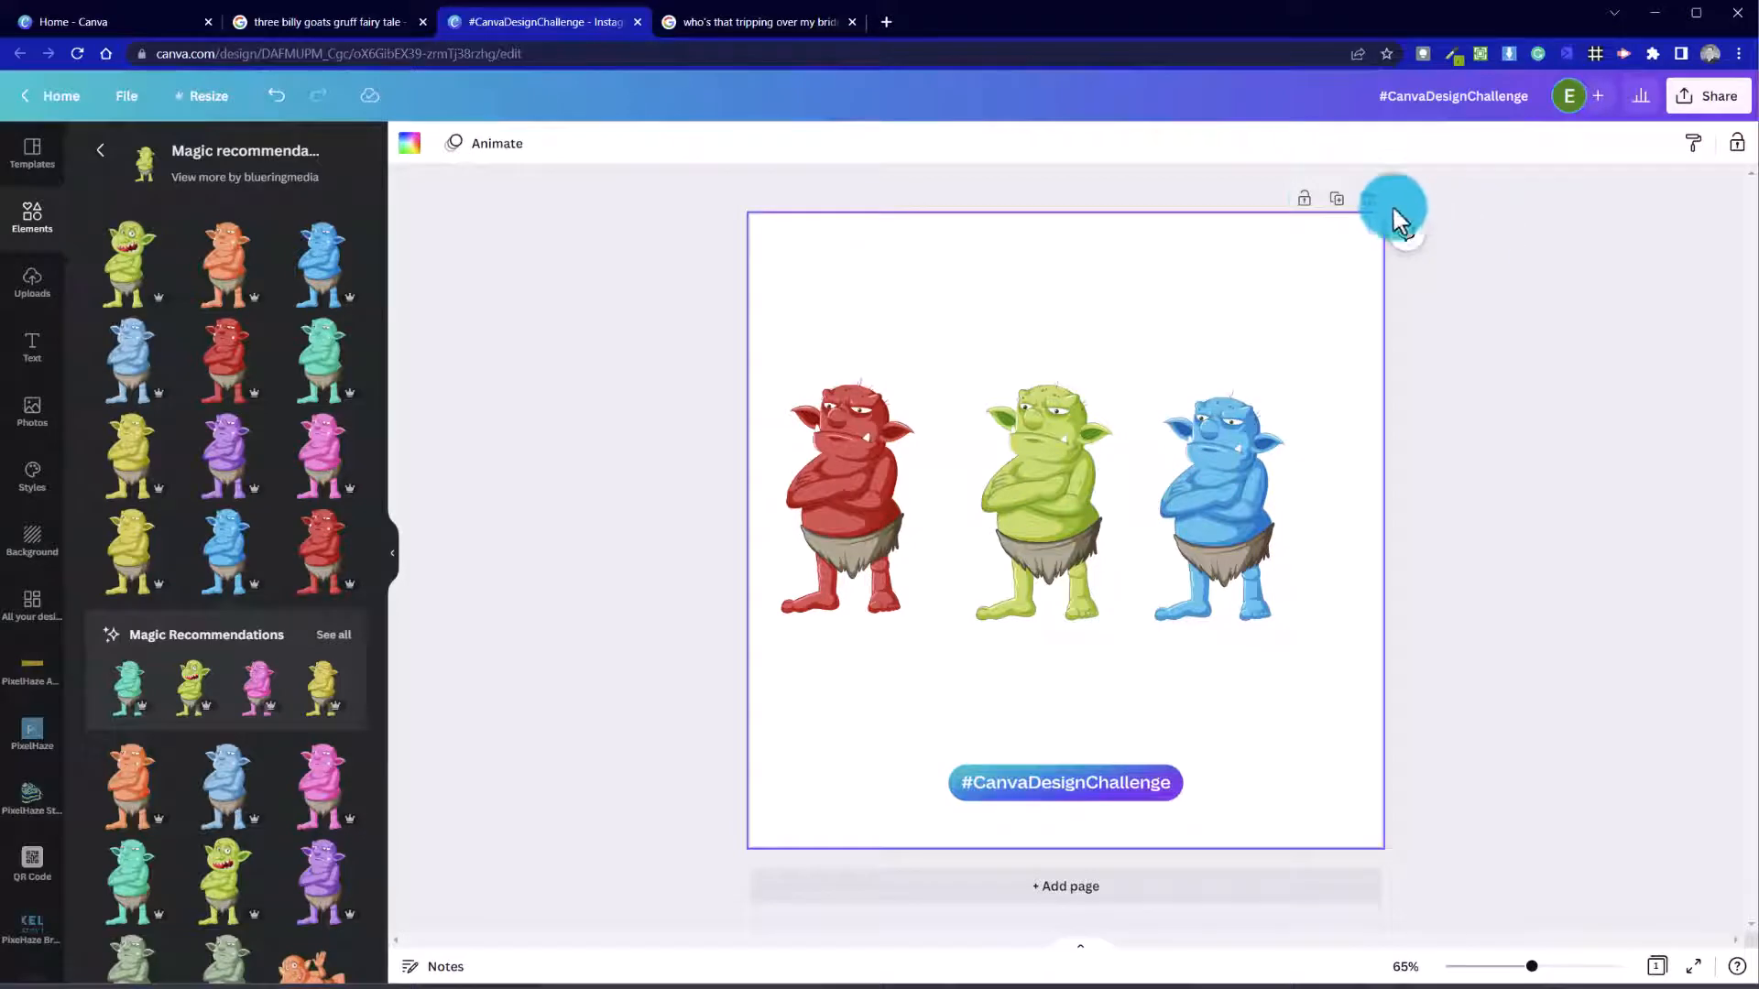
Step: Duplicate the page and move page 1's three trolls down together to just above the hashtag label
{"action": "left_click", "coordinate": [1337, 201]}
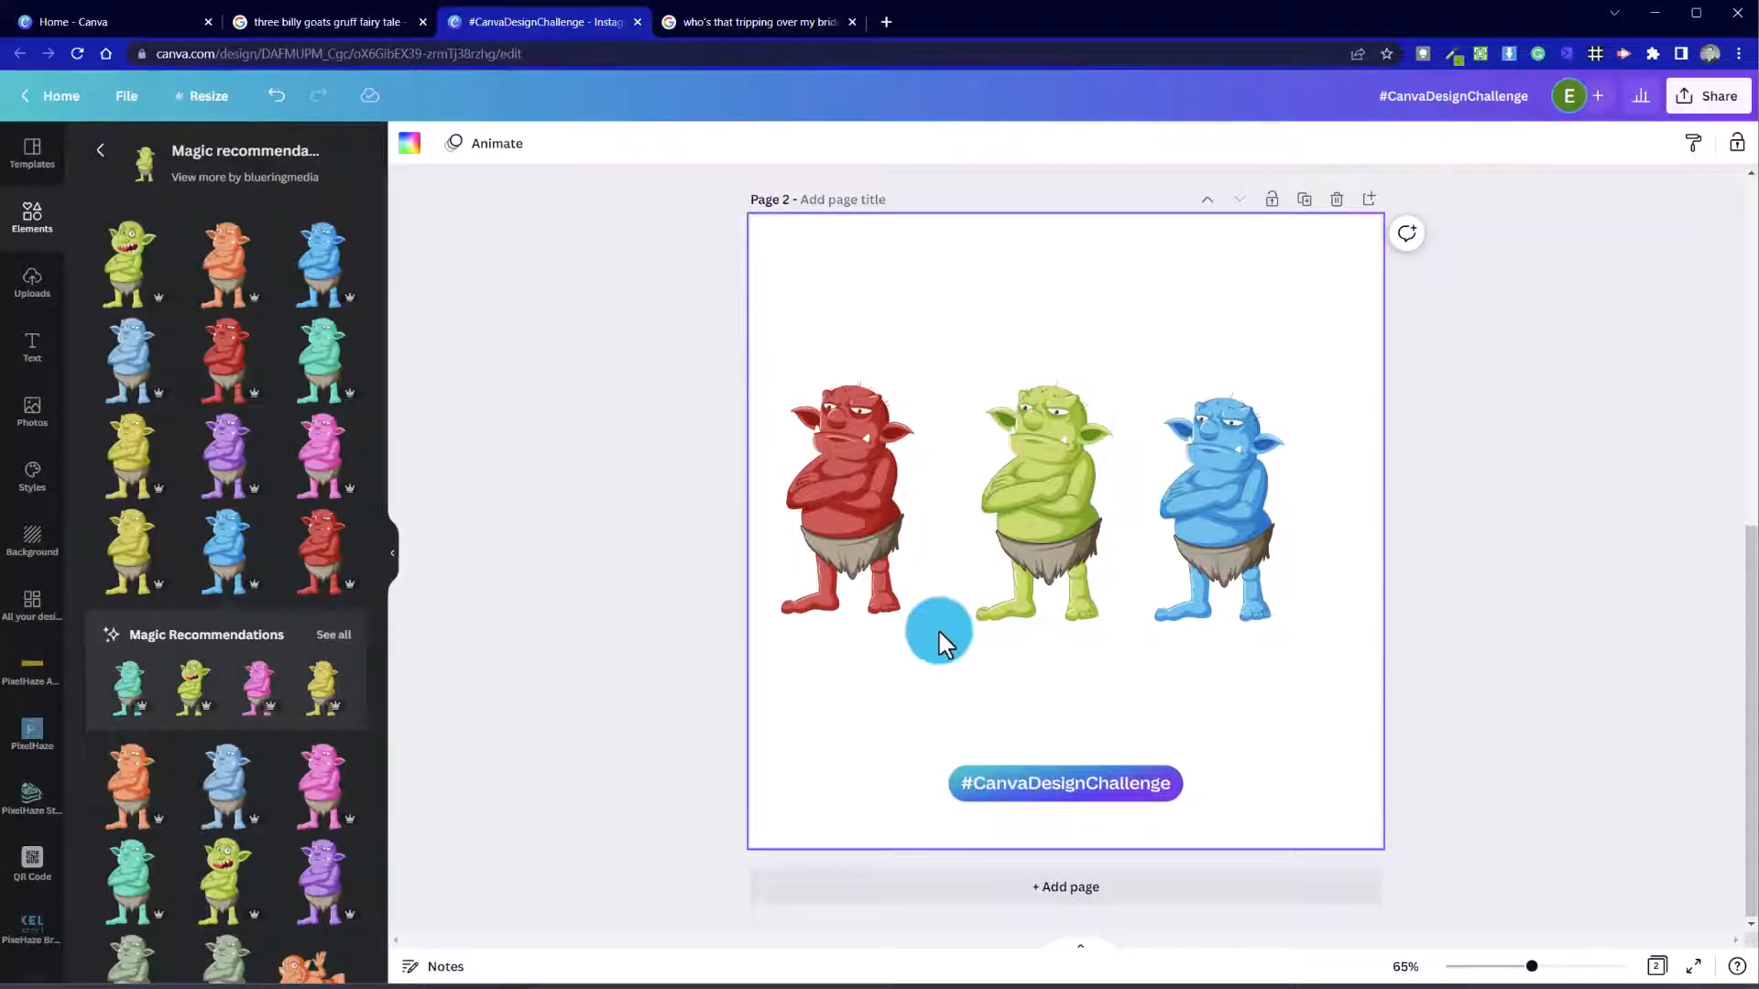
{"action": "scroll", "coordinate": [1108, 616], "scroll_direction": "up", "scroll_amount": 5}
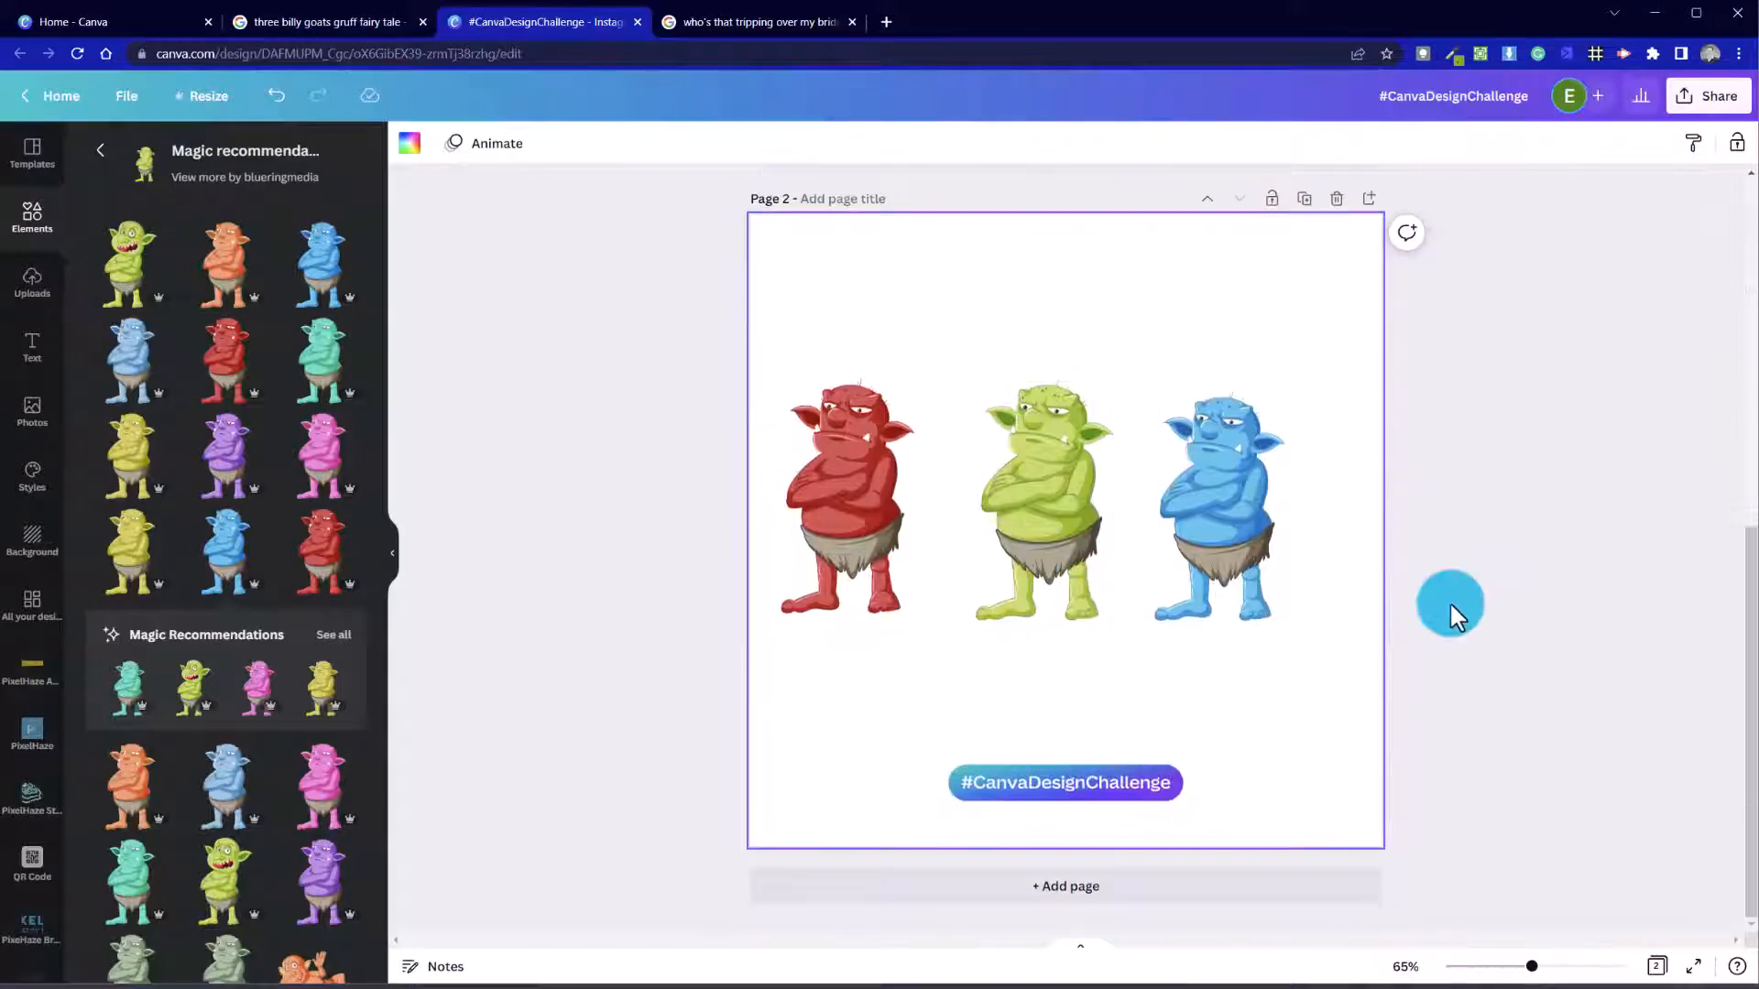
{"action": "left_click_drag", "start_coordinate": [793, 333], "coordinate": [1316, 641]}
{"action": "left_click", "coordinate": [1491, 617]}
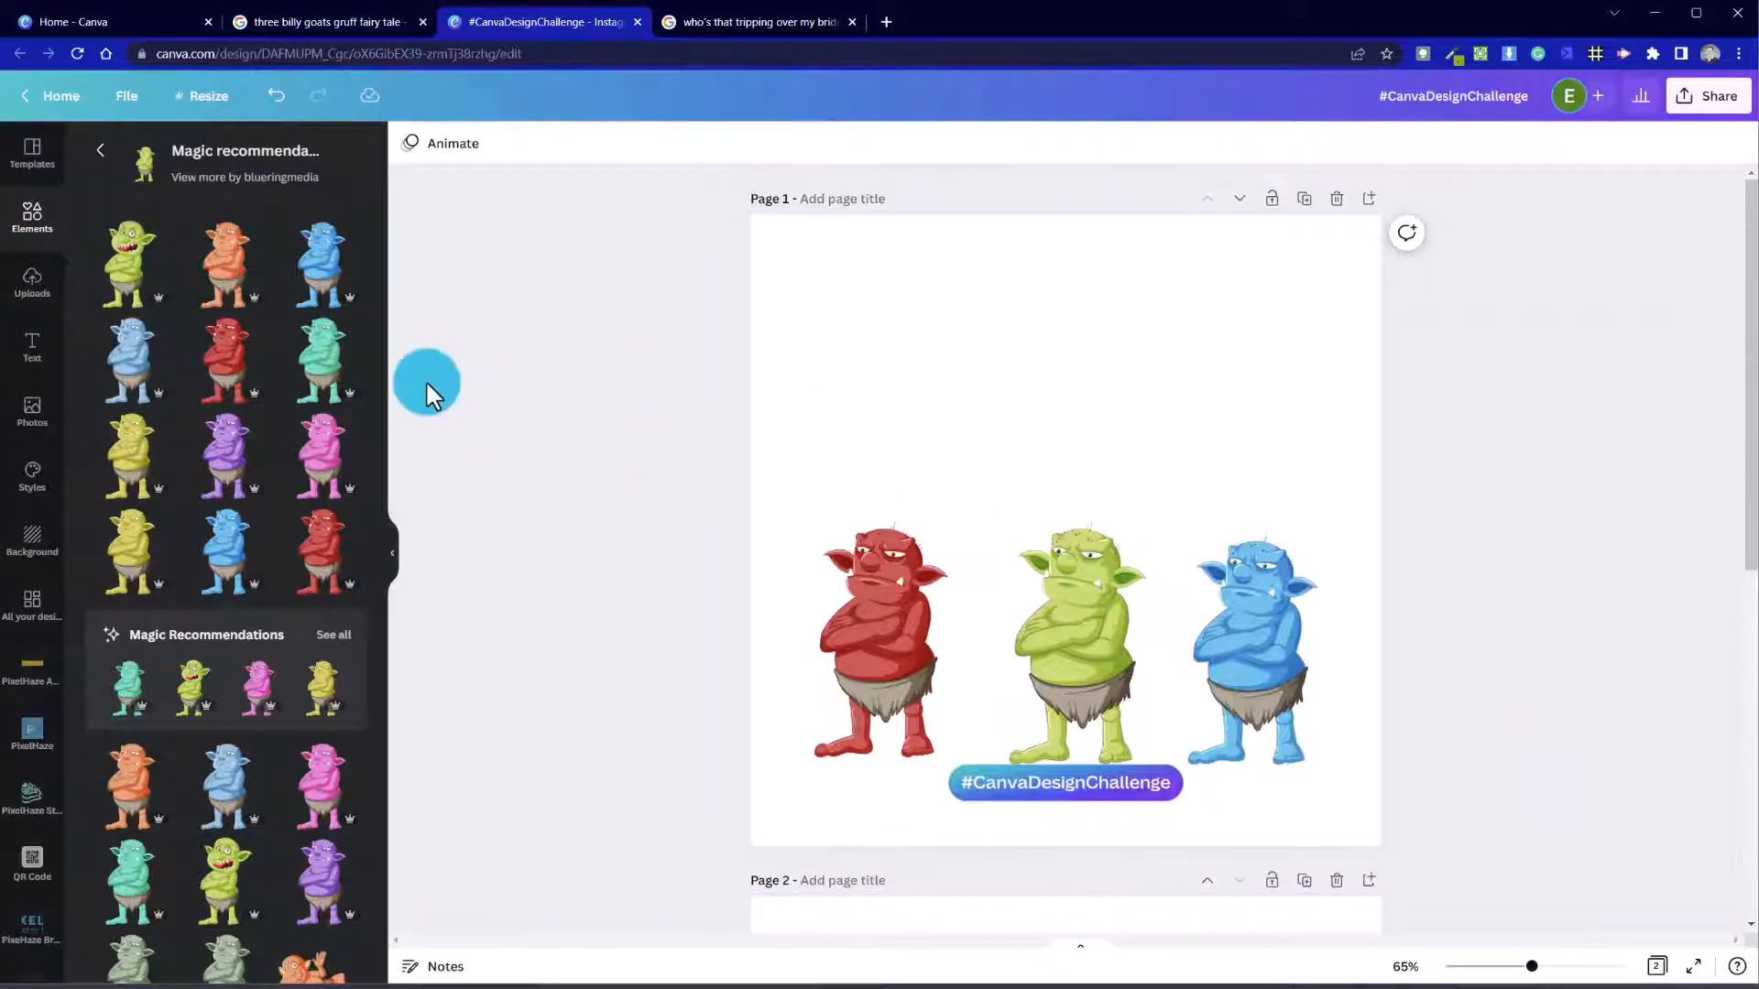
Step: Leave the troll recommendations and search the design elements for "billy goat"
{"action": "left_click", "coordinate": [100, 149]}
{"action": "left_click", "coordinate": [249, 151]}
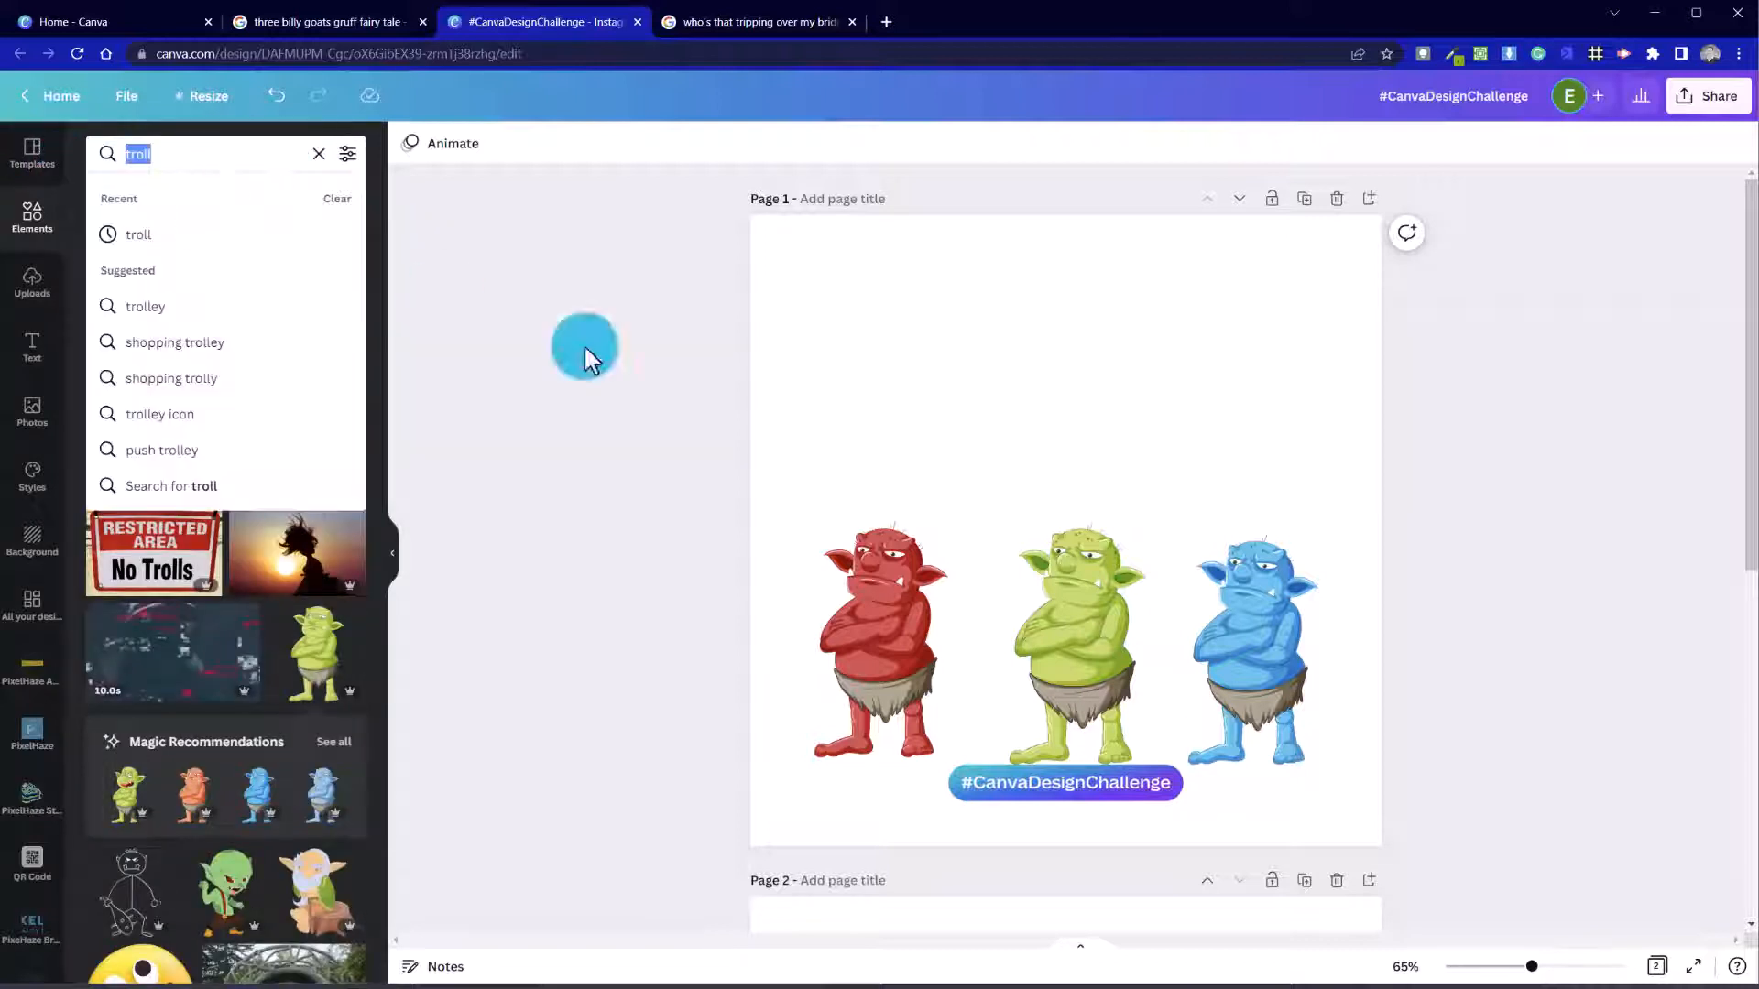
{"action": "type", "text": "billy goad"}
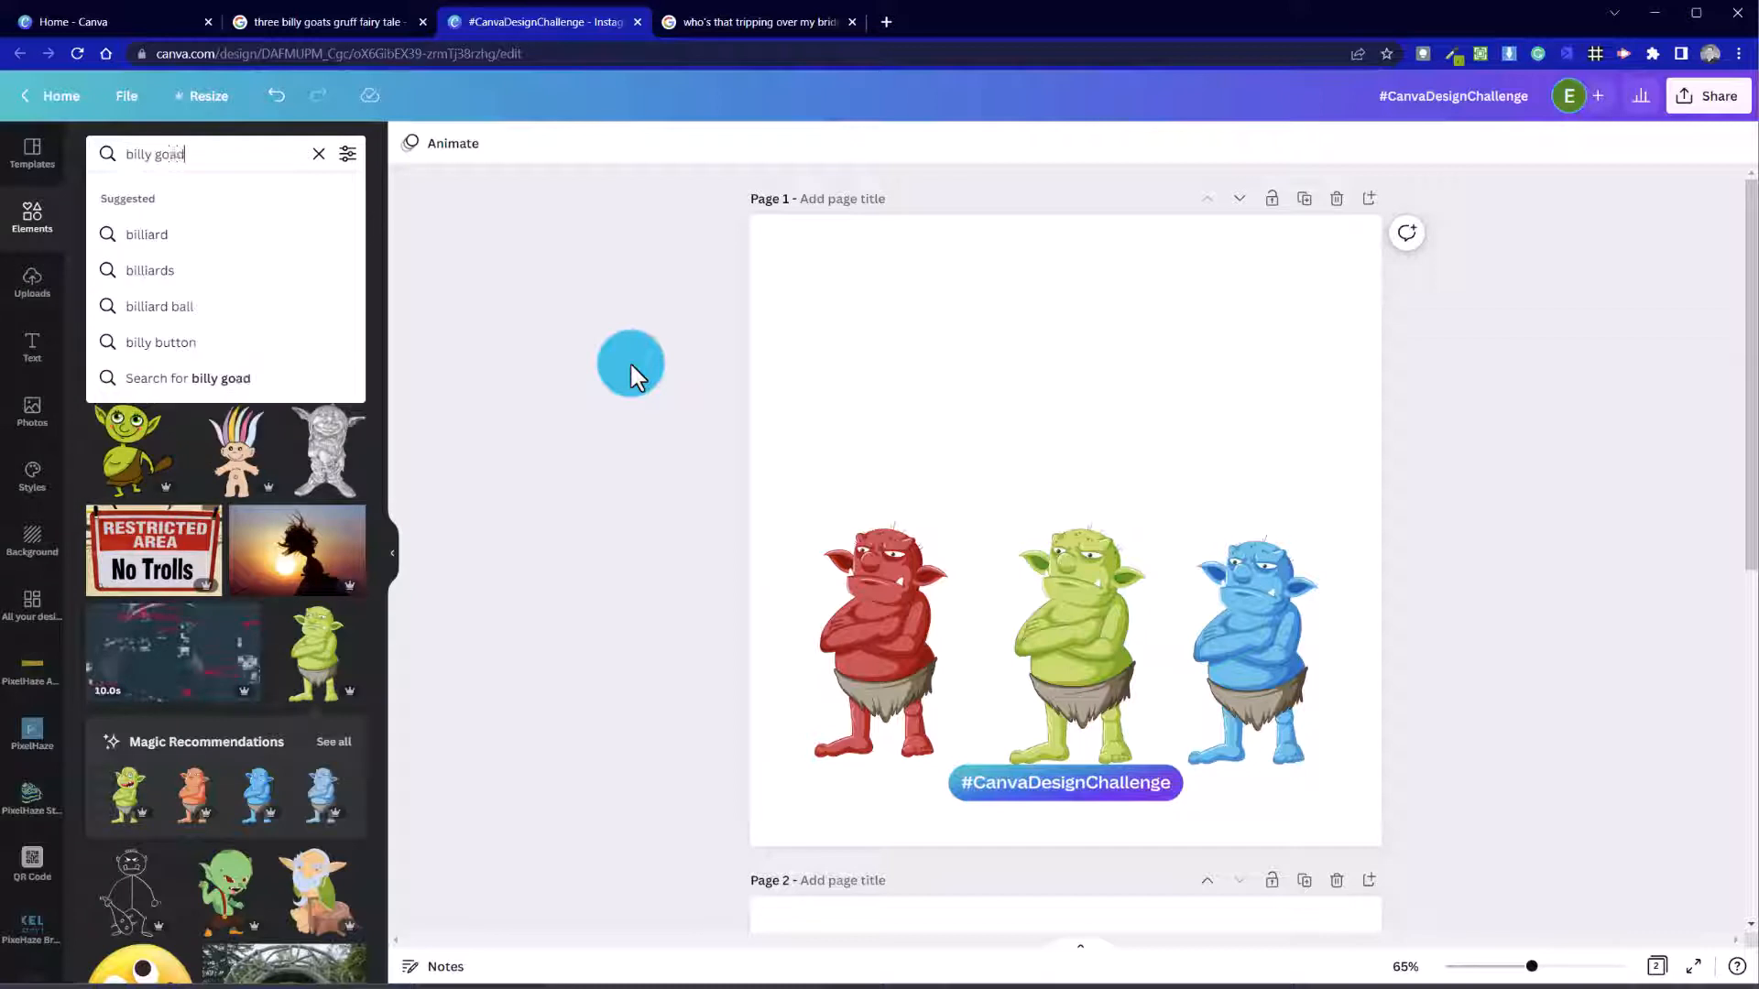
{"action": "key", "text": "BackSpace"}
{"action": "type", "text": "t"}
{"action": "key", "text": "Return"}
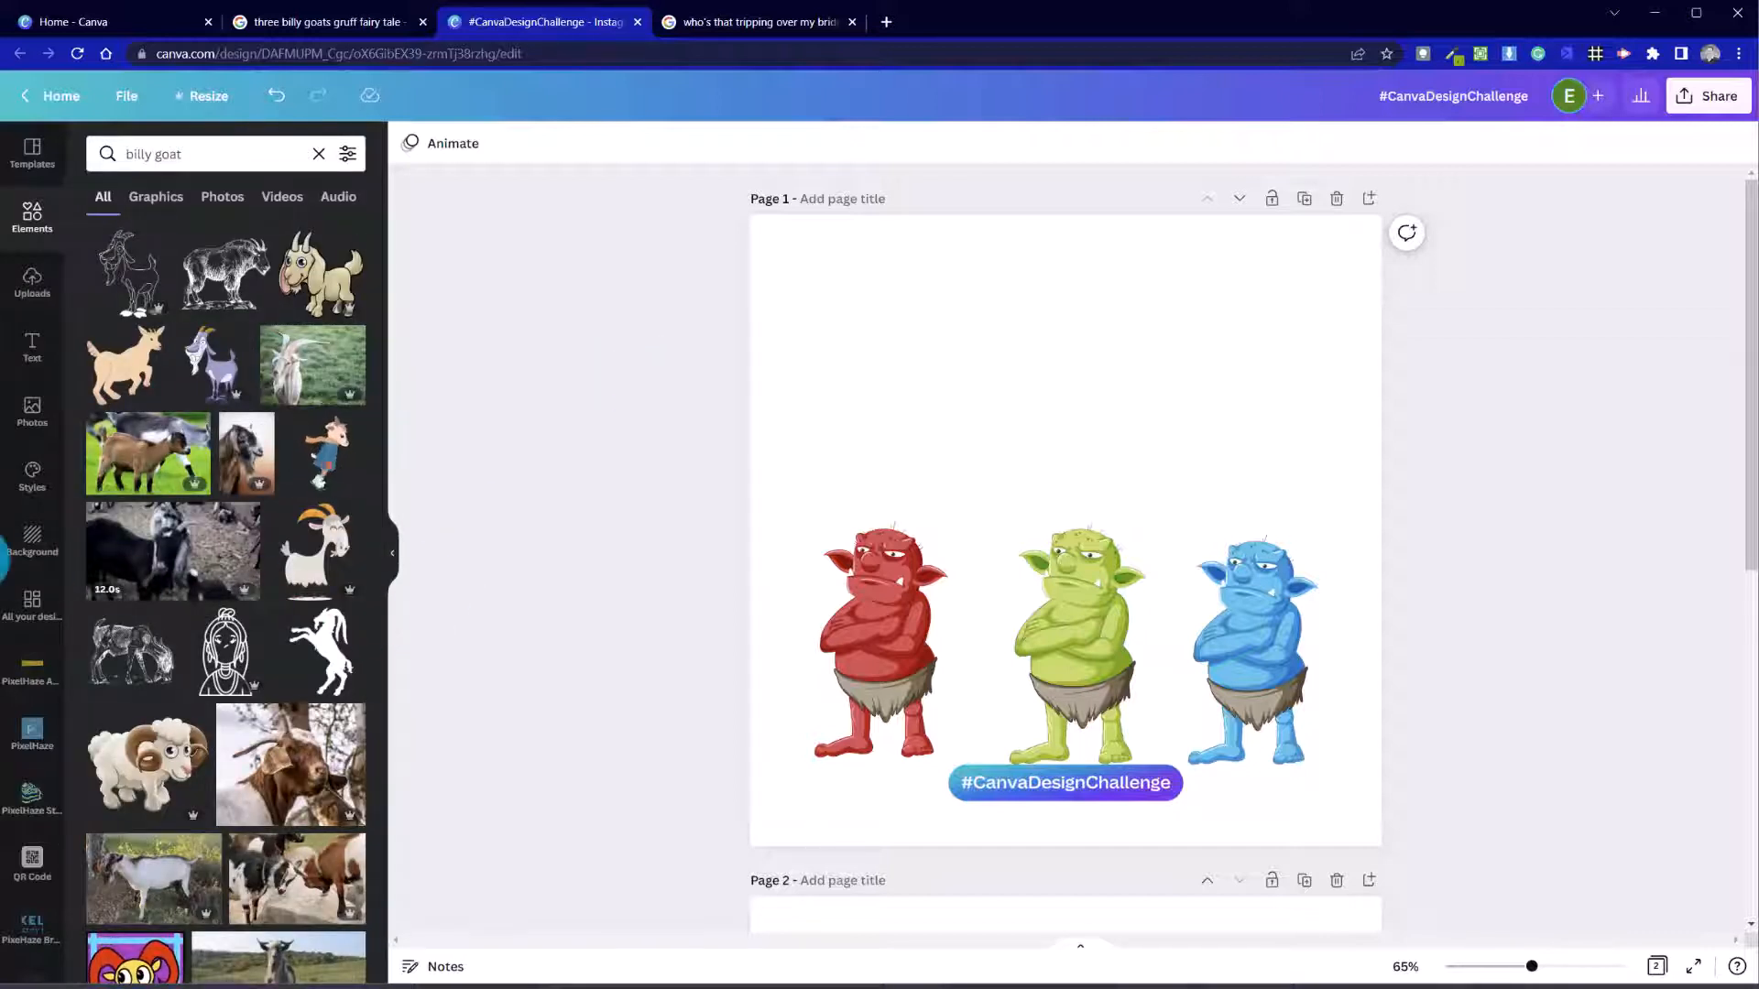
Step: Add the leaping cartoon goat with yellow horns, scale it down and place it in page 1's upper-left area
{"action": "scroll", "coordinate": [157, 570], "scroll_direction": "down", "scroll_amount": 7}
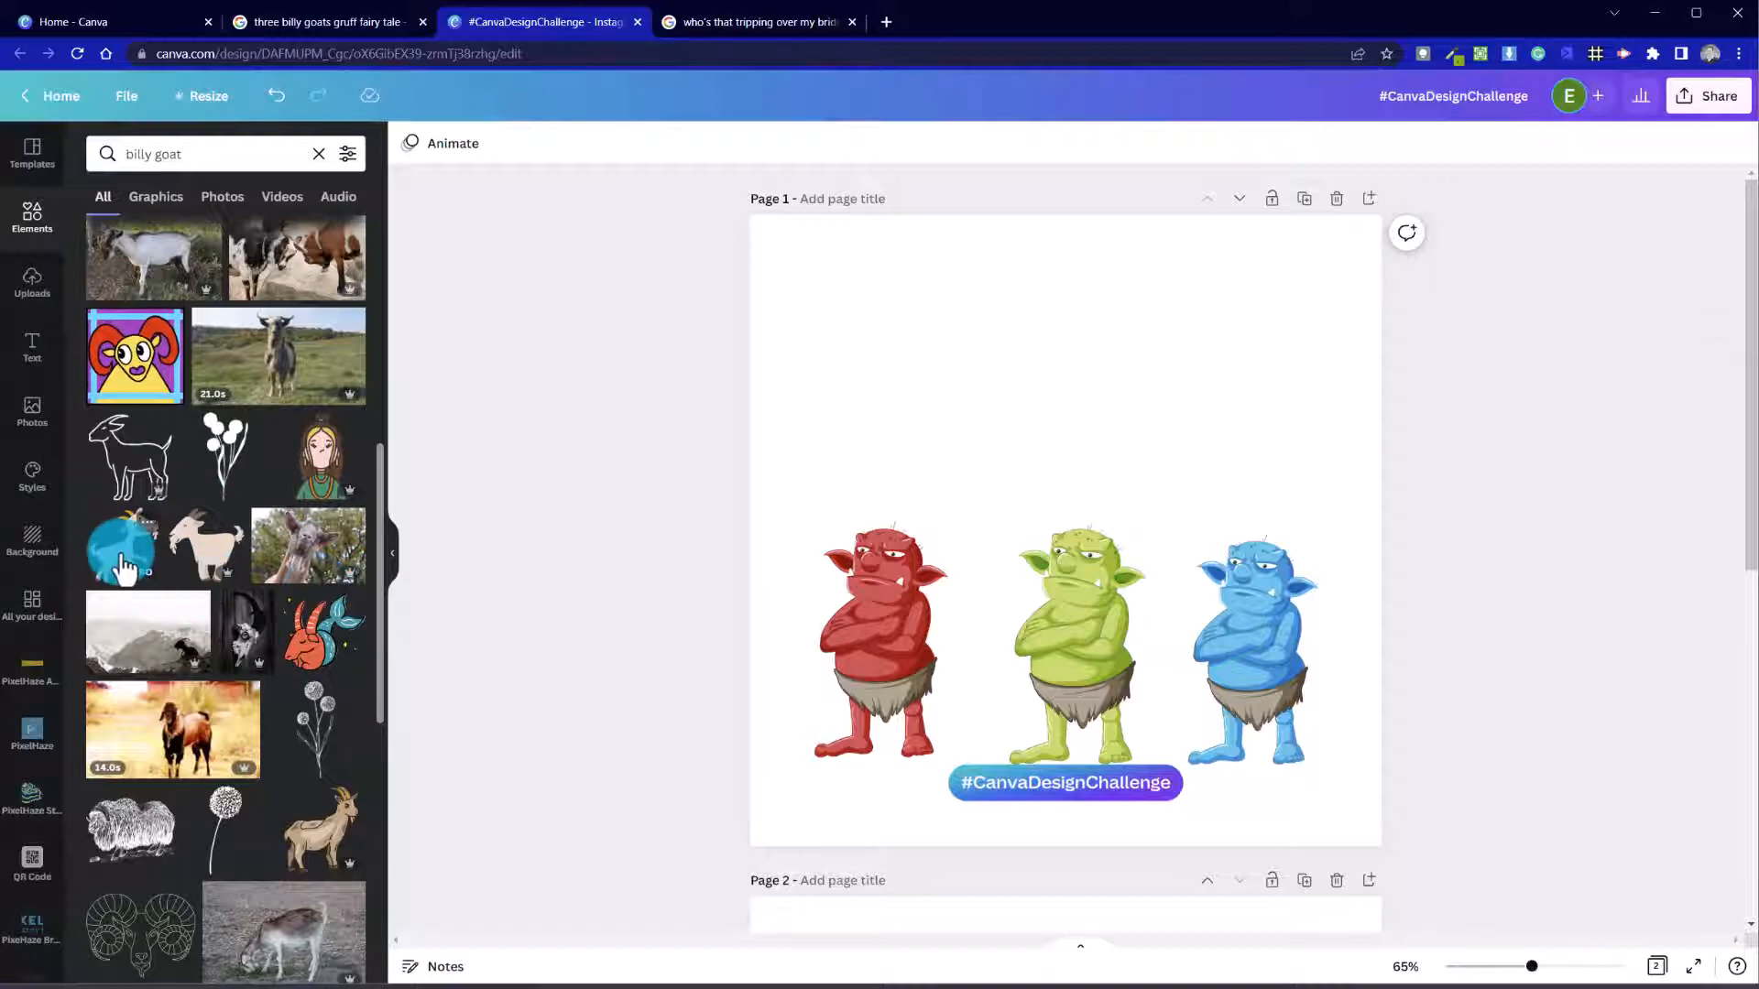
{"action": "left_click", "coordinate": [124, 568]}
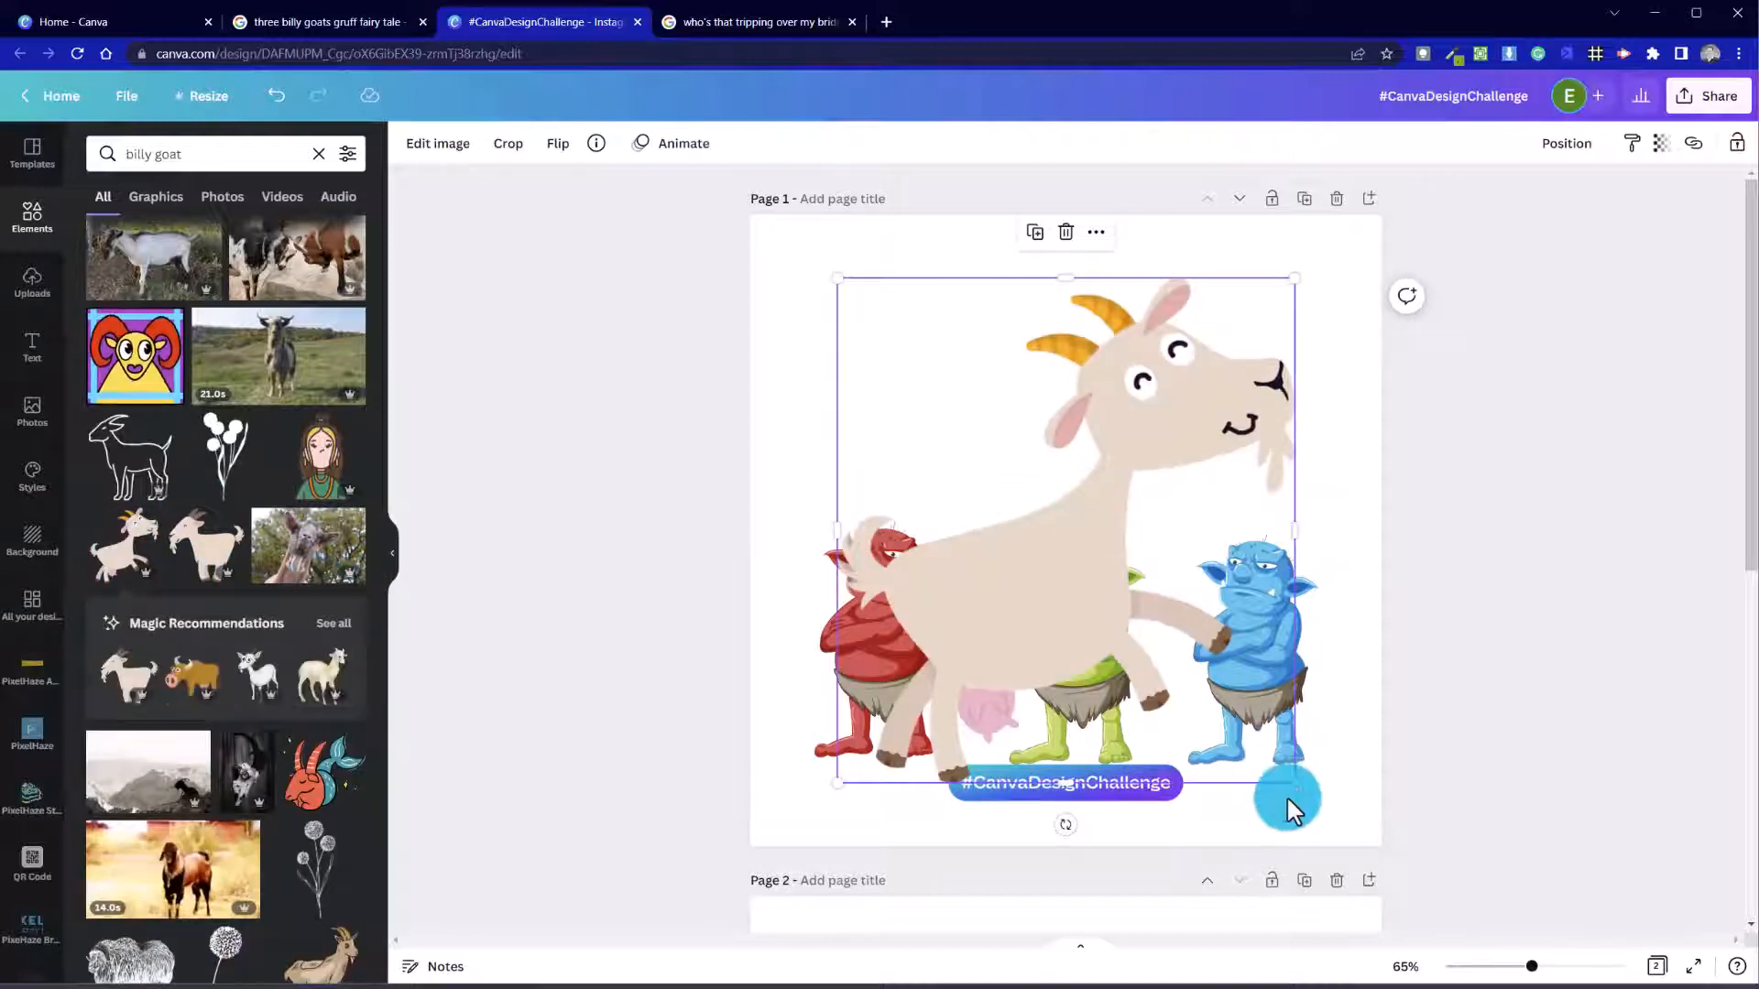
{"action": "left_click_drag", "start_coordinate": [1293, 785], "coordinate": [993, 451]}
{"action": "left_click_drag", "start_coordinate": [947, 381], "coordinate": [896, 362]}
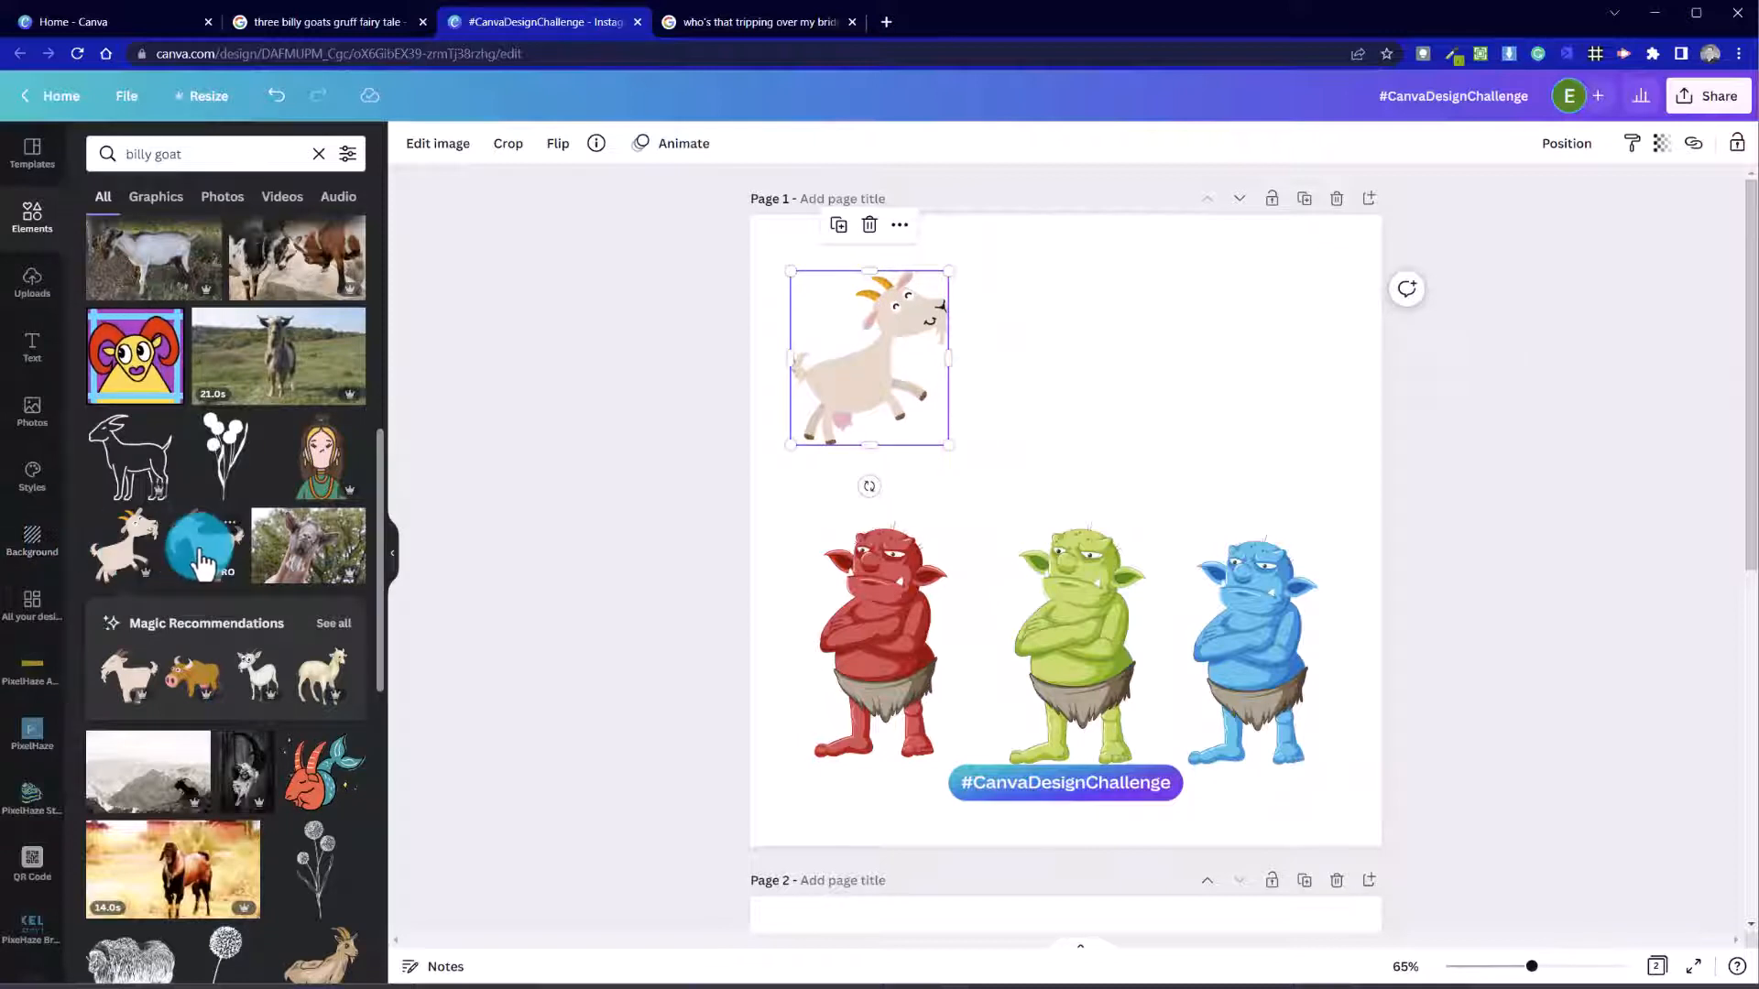
Step: Add the standing beige goat with brown horns, scale it down and place it beside the leaping goat
{"action": "left_click", "coordinate": [206, 545]}
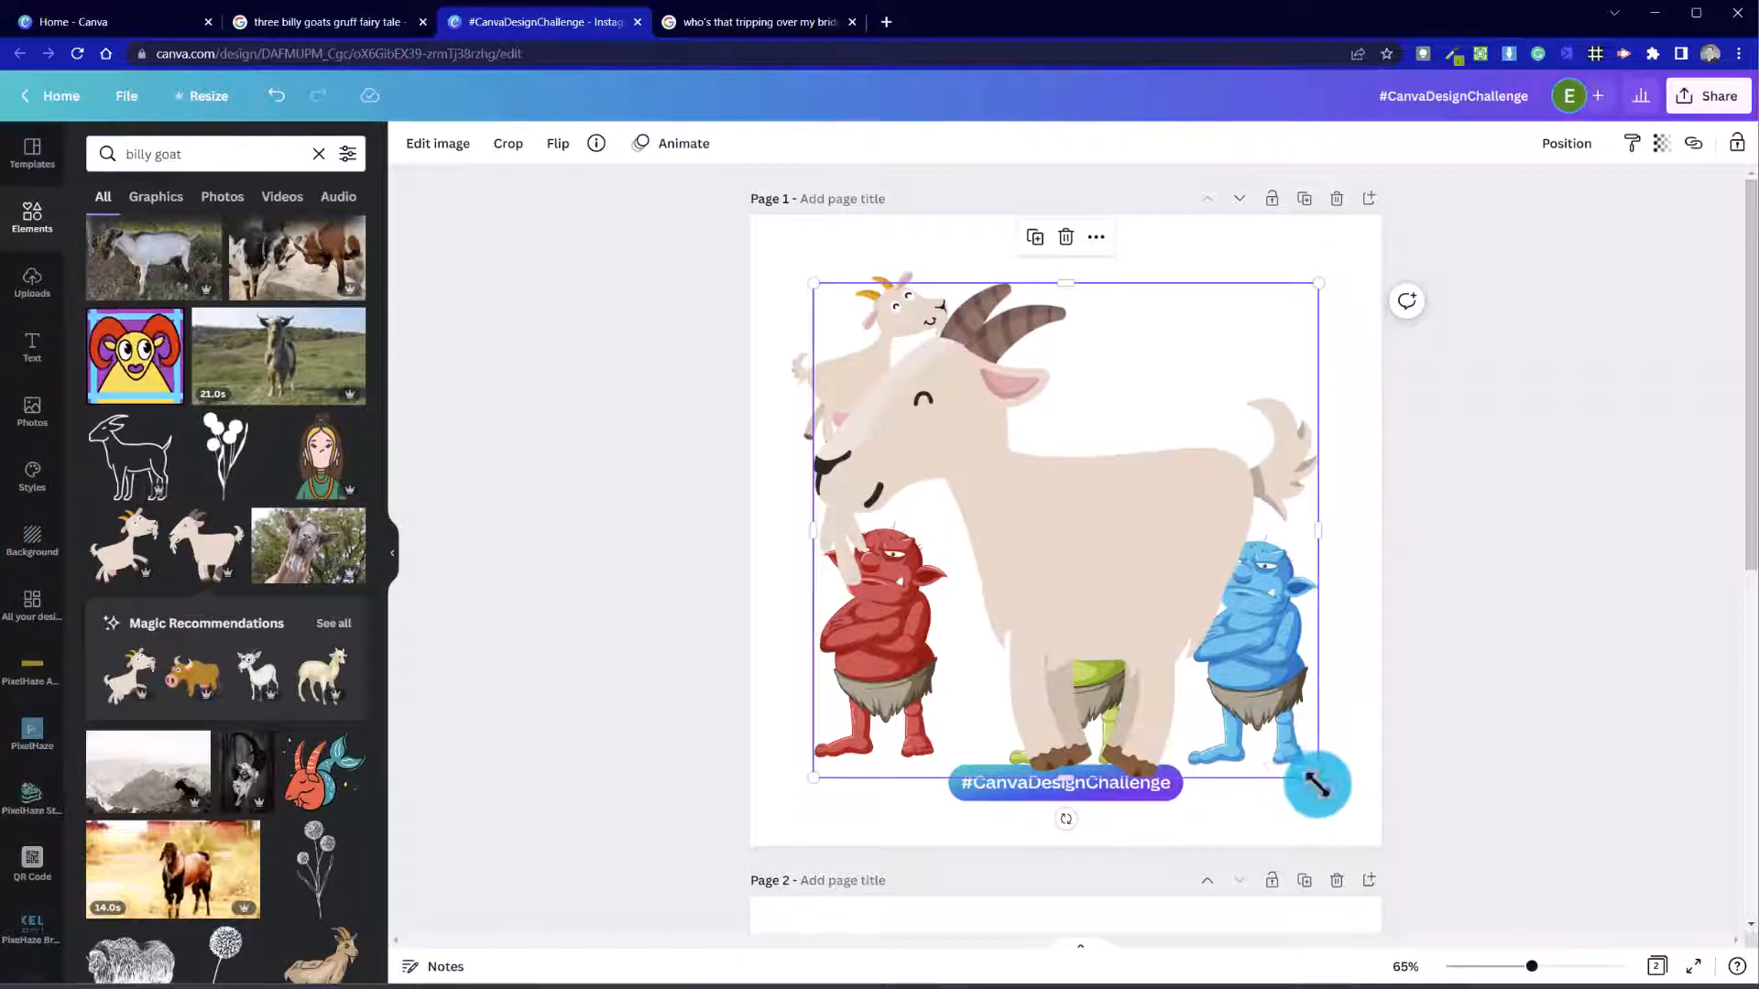
{"action": "left_click_drag", "start_coordinate": [1319, 779], "coordinate": [970, 431]}
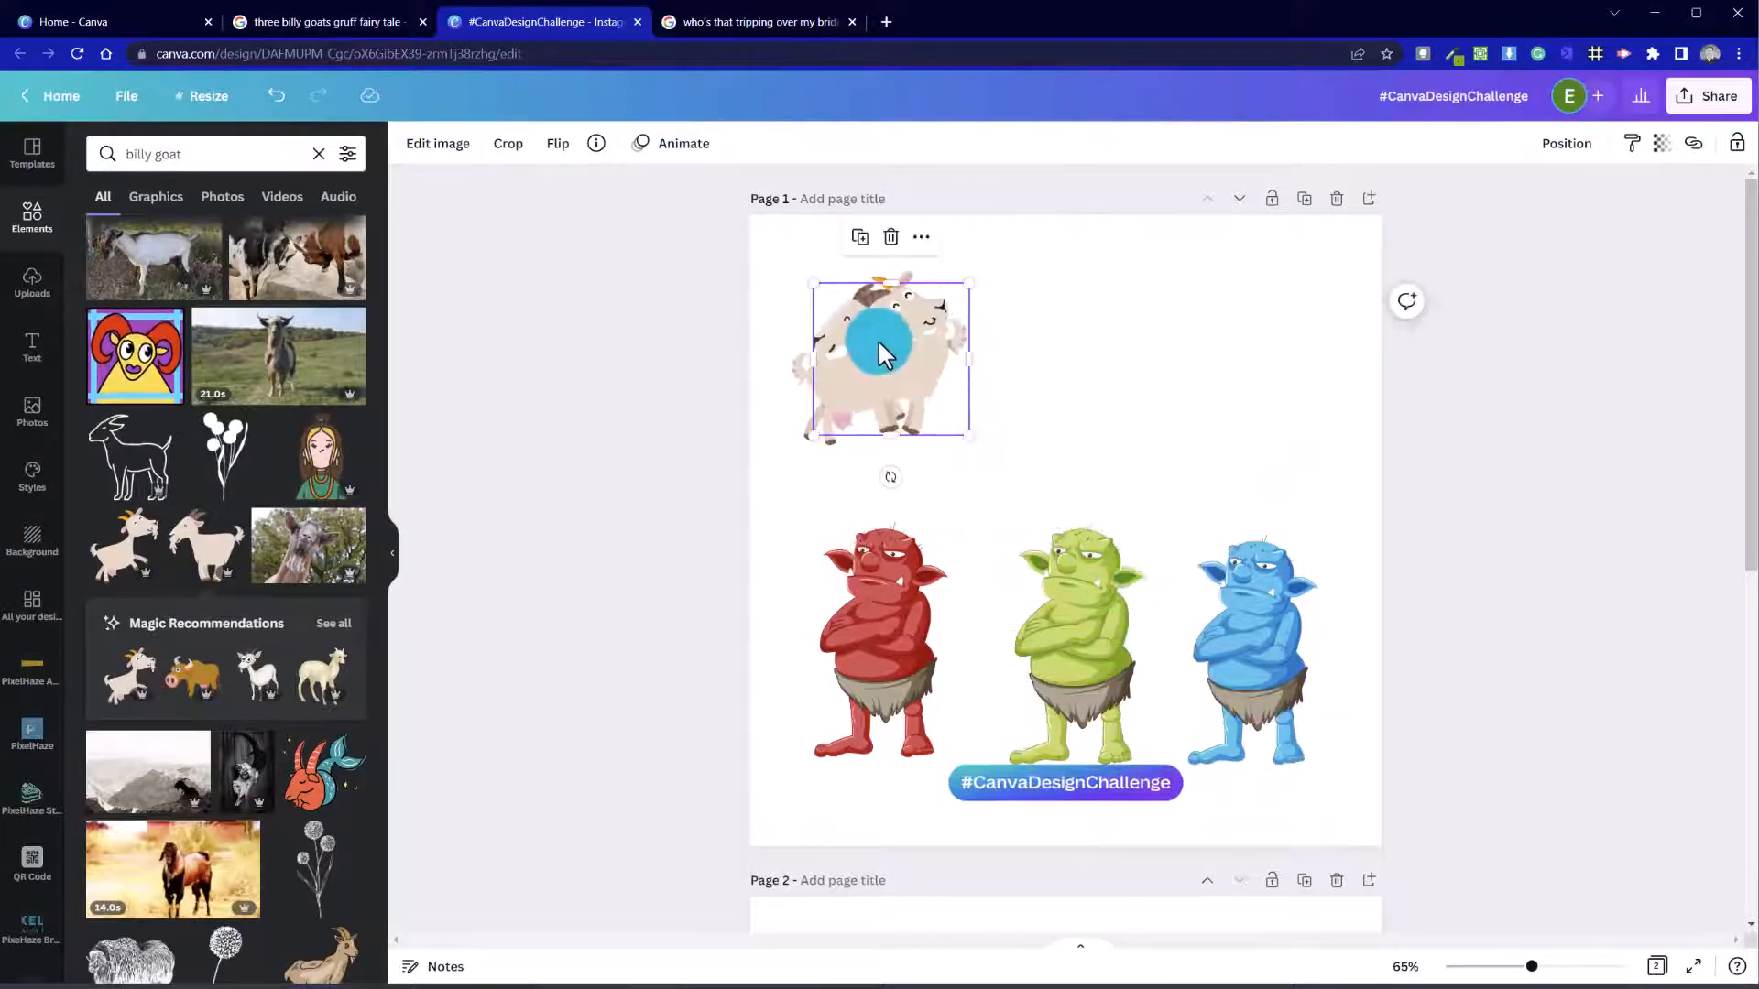
{"action": "left_click_drag", "start_coordinate": [883, 353], "coordinate": [1092, 344]}
{"action": "left_click", "coordinate": [1237, 376]}
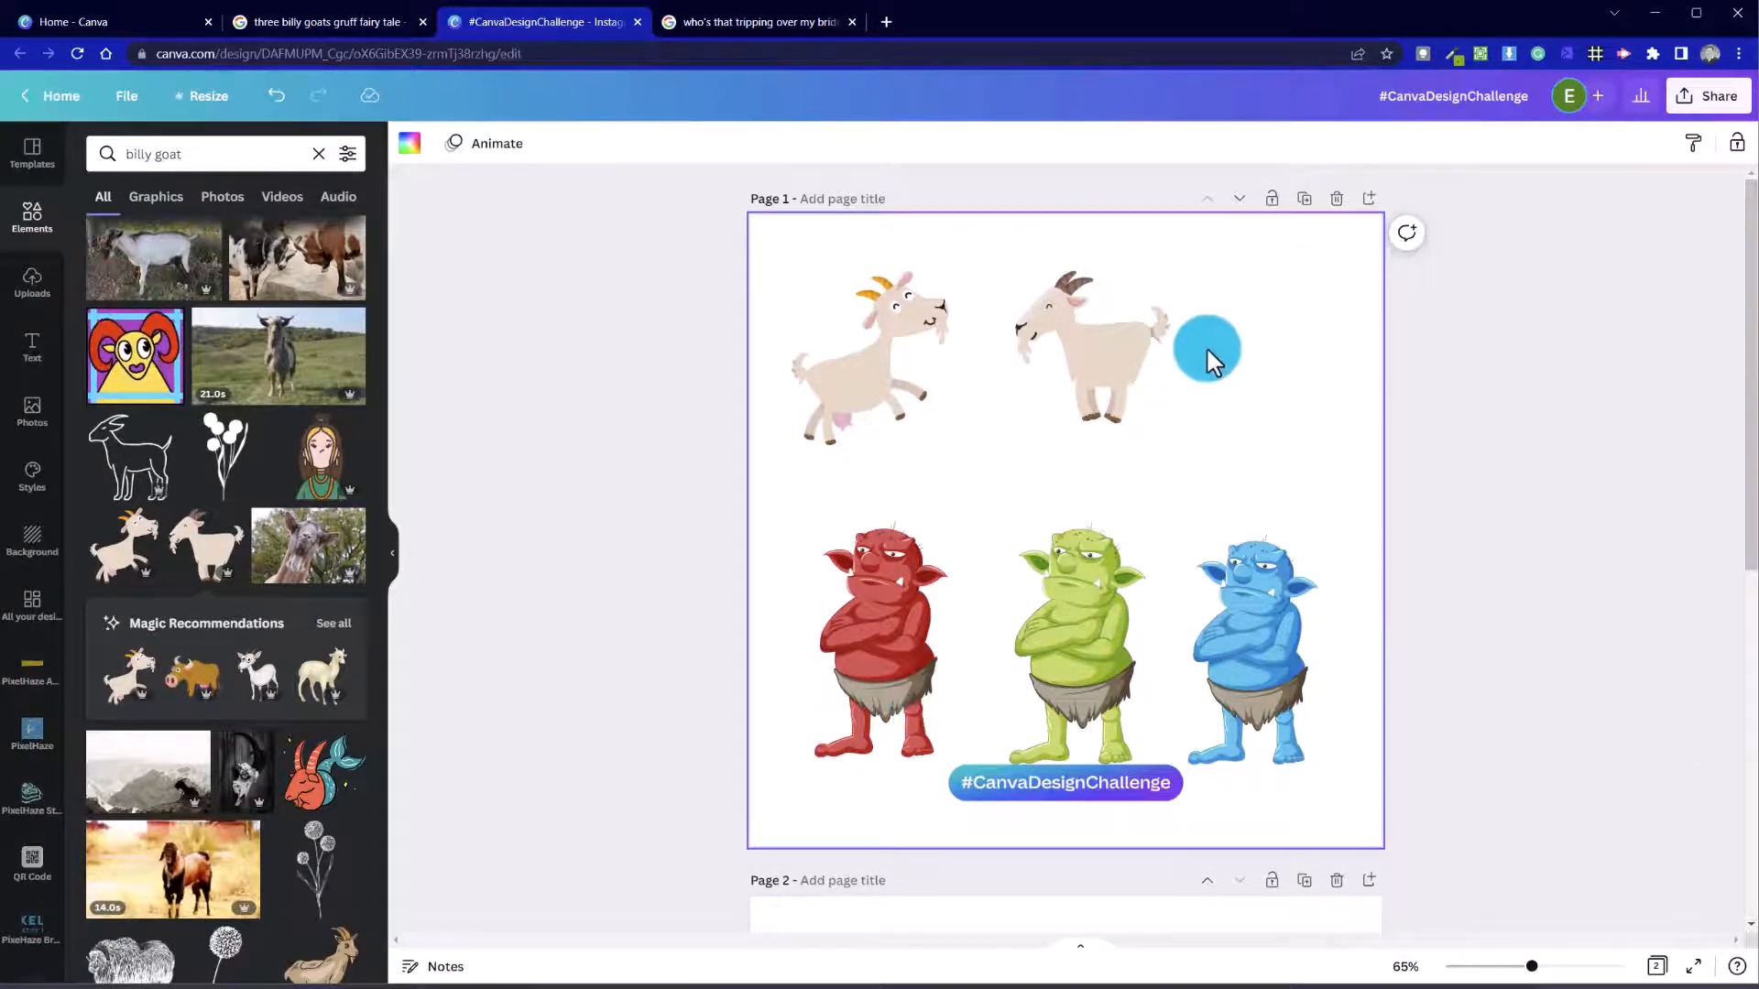
{"action": "left_click_drag", "start_coordinate": [1123, 359], "coordinate": [1113, 359]}
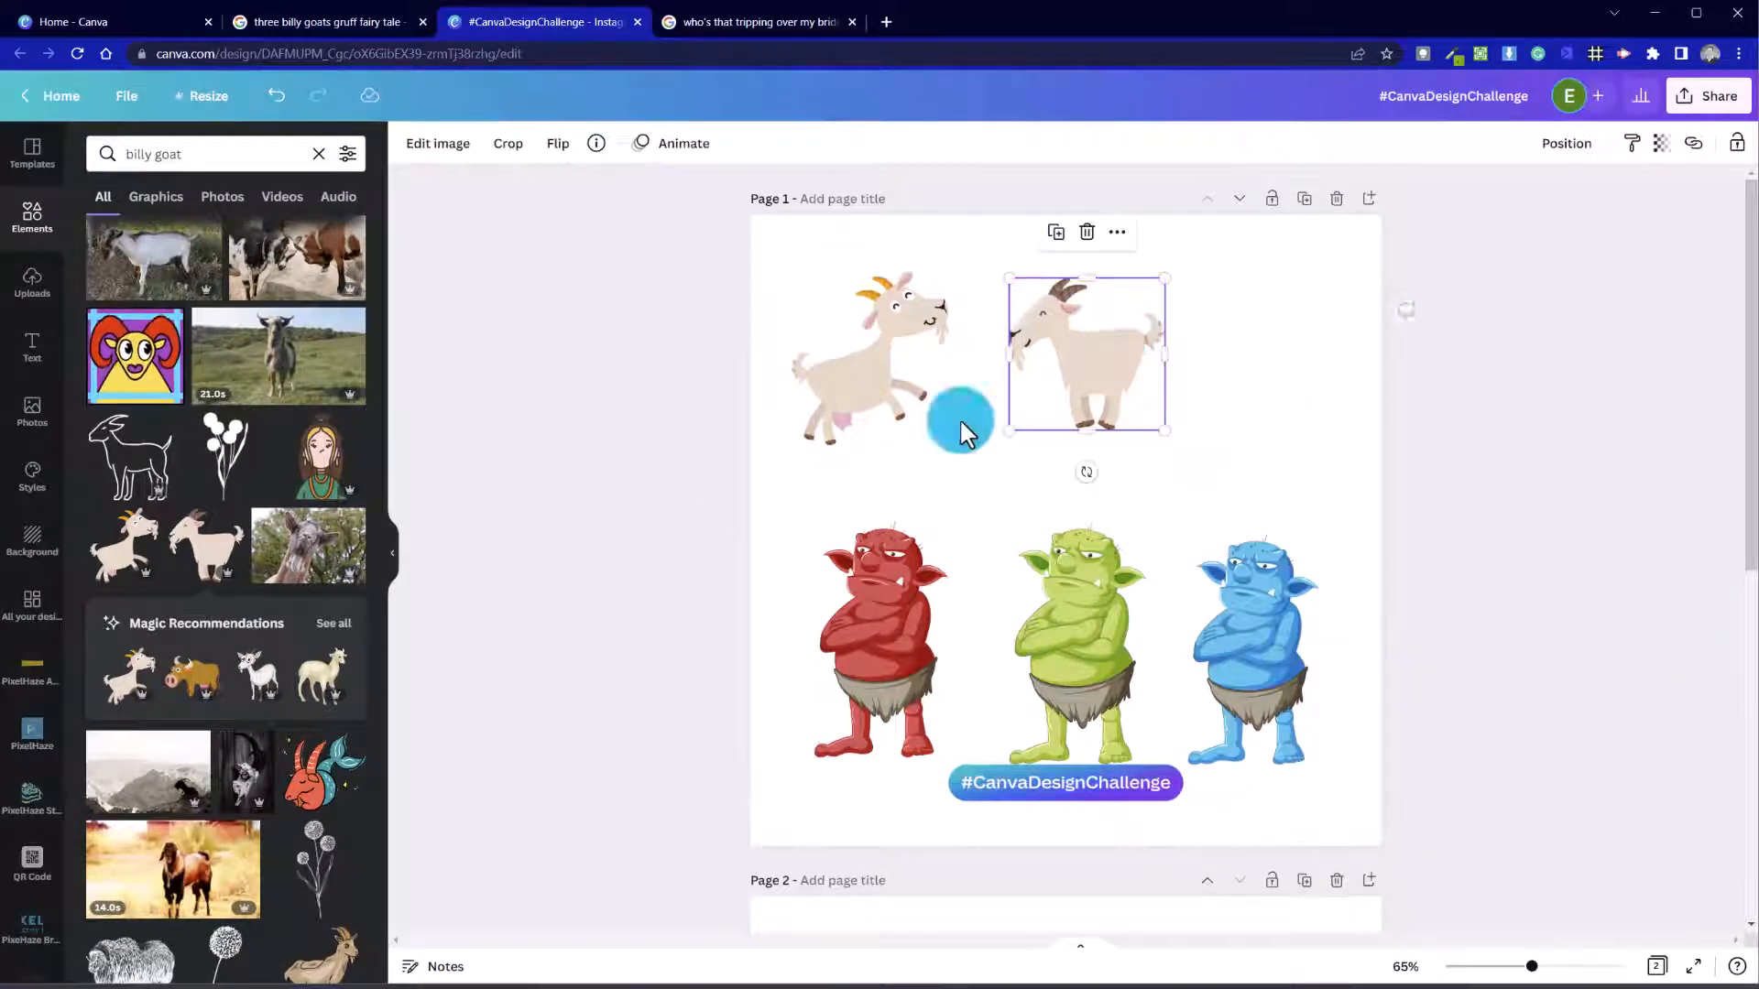
Step: Try the big-eyed white goat from the full magic recommendations beside the two goats, delete it and return to the billy goat results
{"action": "left_click", "coordinate": [335, 625]}
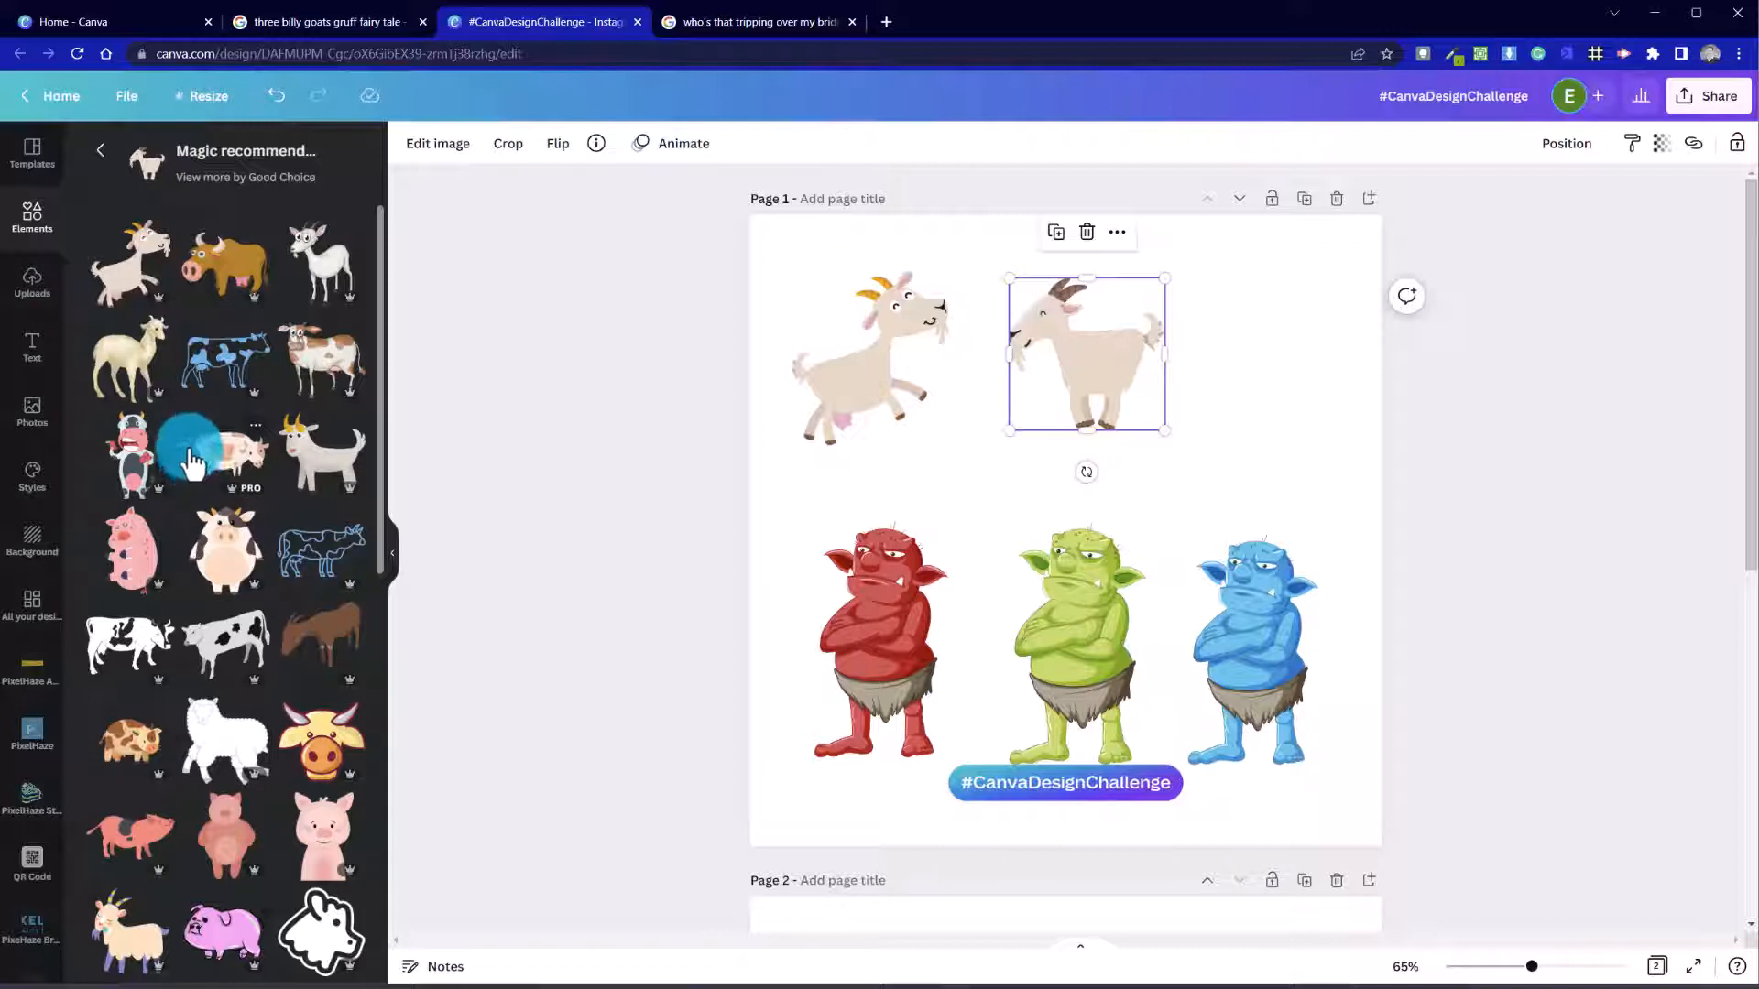
{"action": "left_click", "coordinate": [314, 267]}
{"action": "left_click_drag", "start_coordinate": [1102, 586], "coordinate": [1263, 487]}
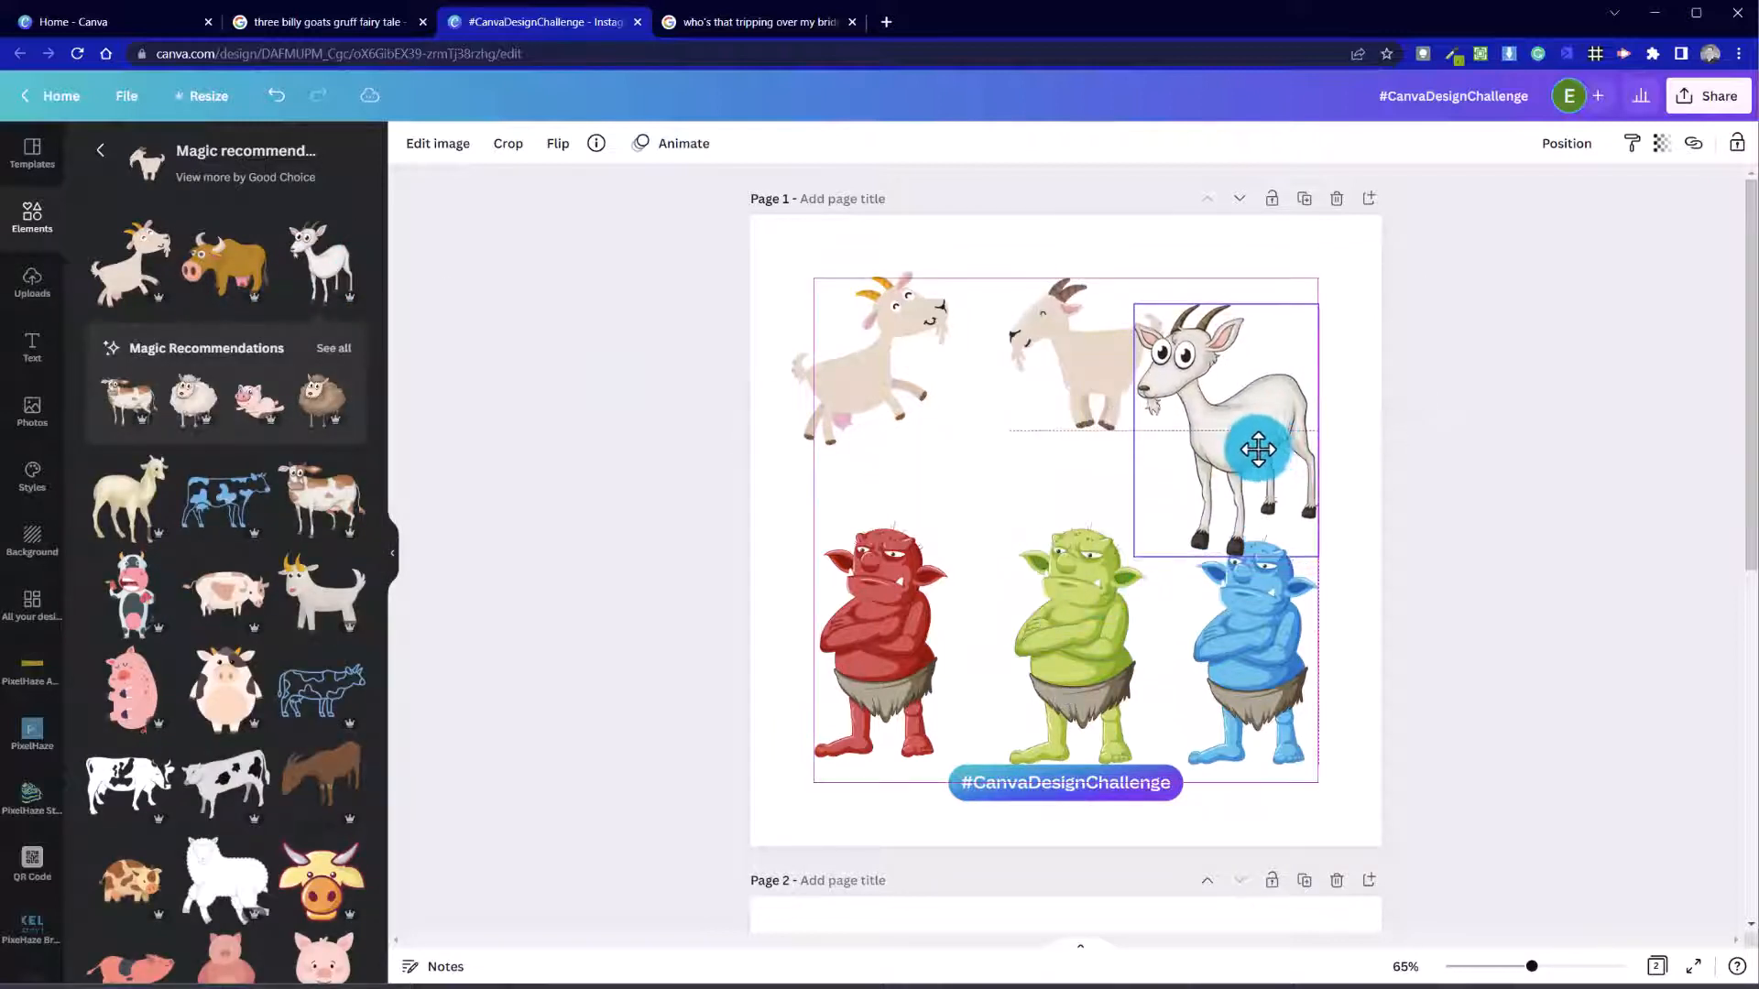
{"action": "left_click", "coordinate": [1326, 563]}
{"action": "left_click", "coordinate": [1296, 475]}
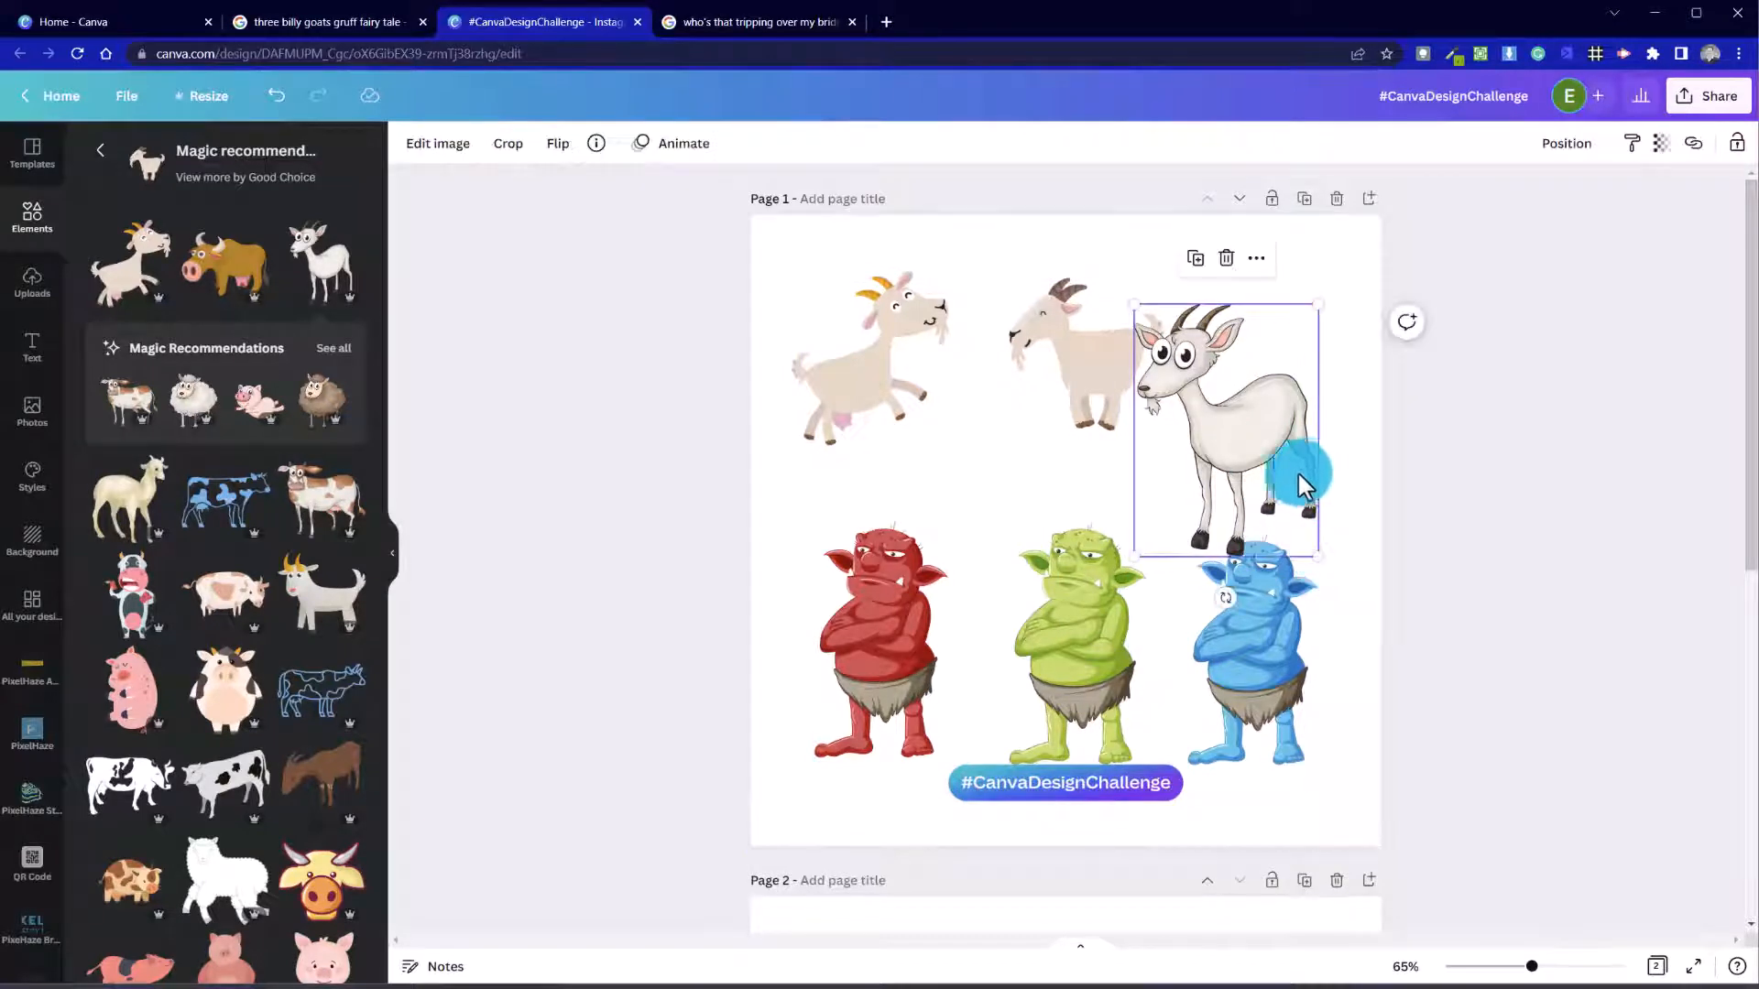
{"action": "key", "text": "Delete"}
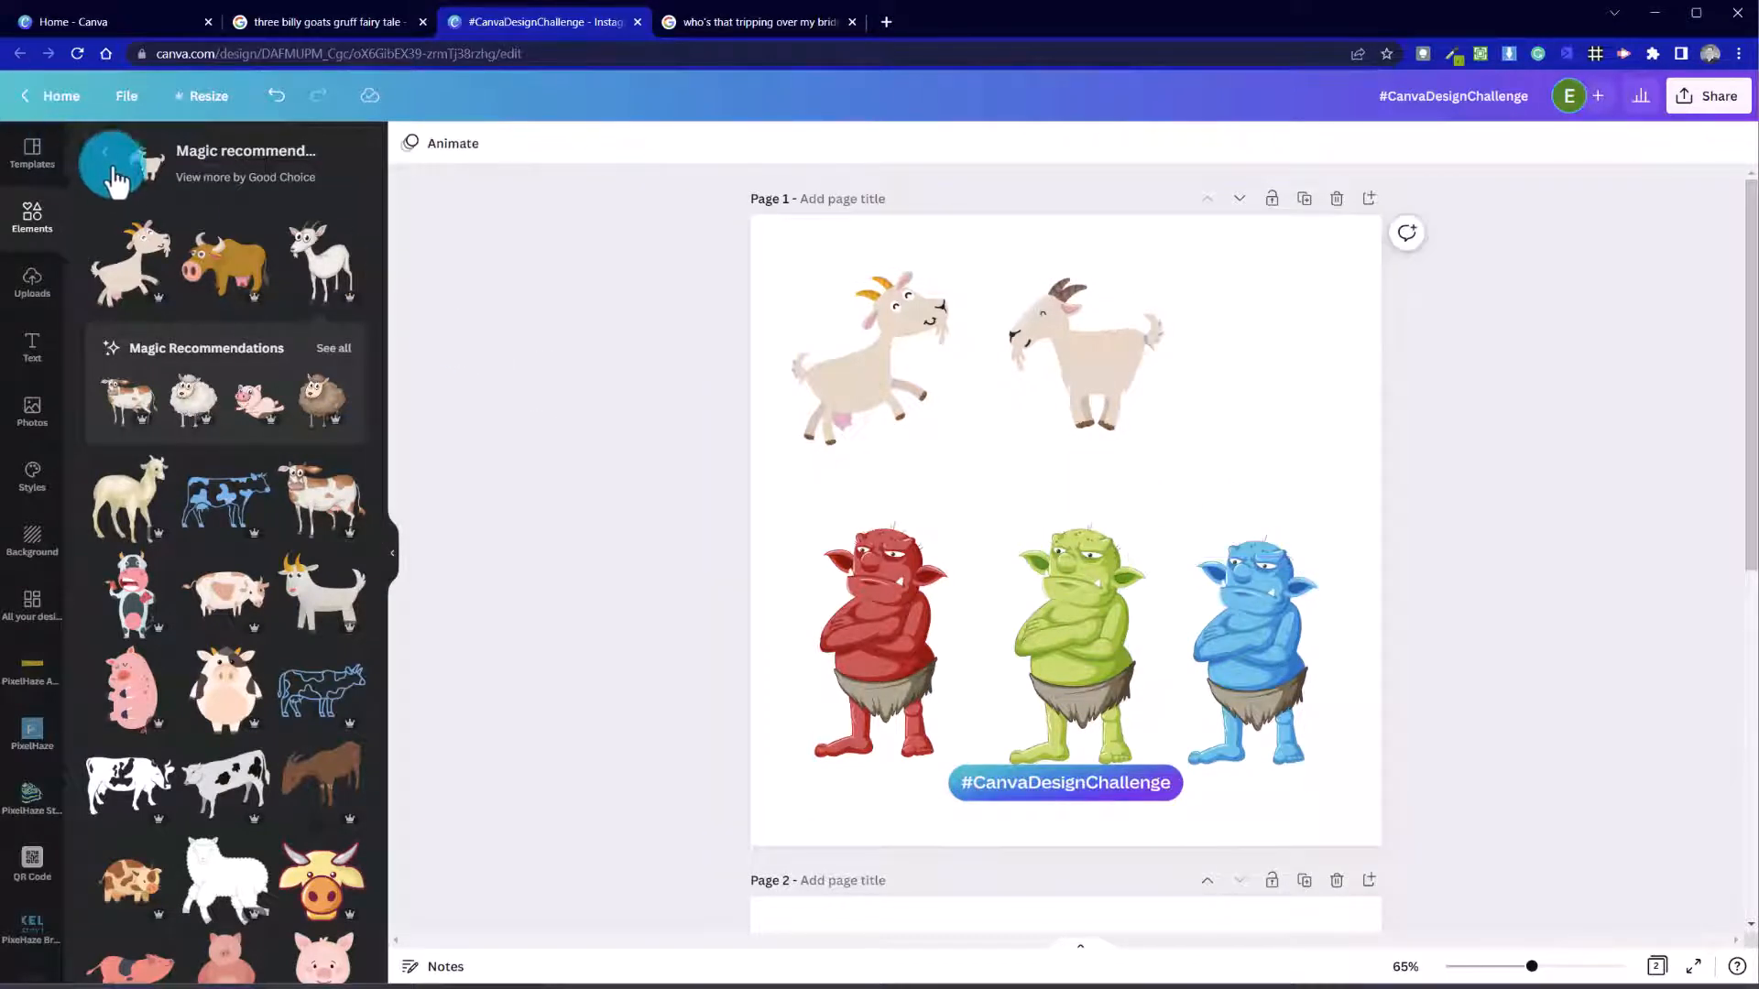
{"action": "left_click", "coordinate": [101, 149]}
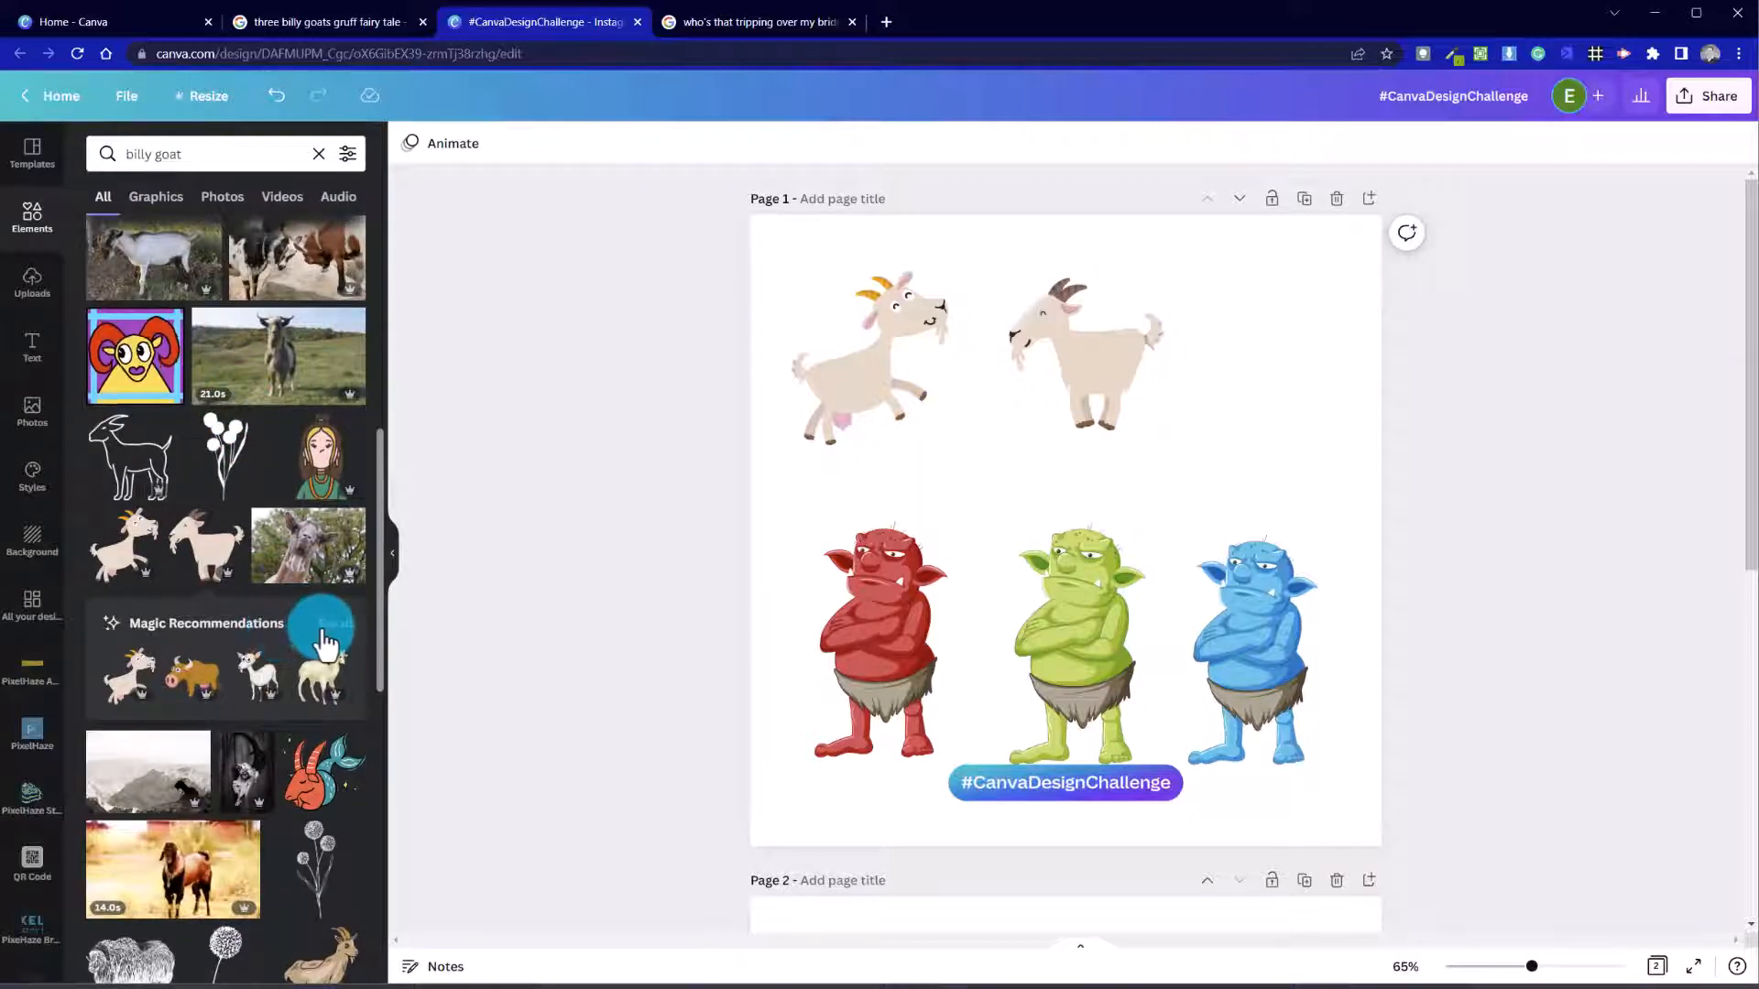
Step: Browse further through the billy goat results for a third goat that matches the two on page 1
{"action": "scroll", "coordinate": [314, 621], "scroll_direction": "down", "scroll_amount": 5}
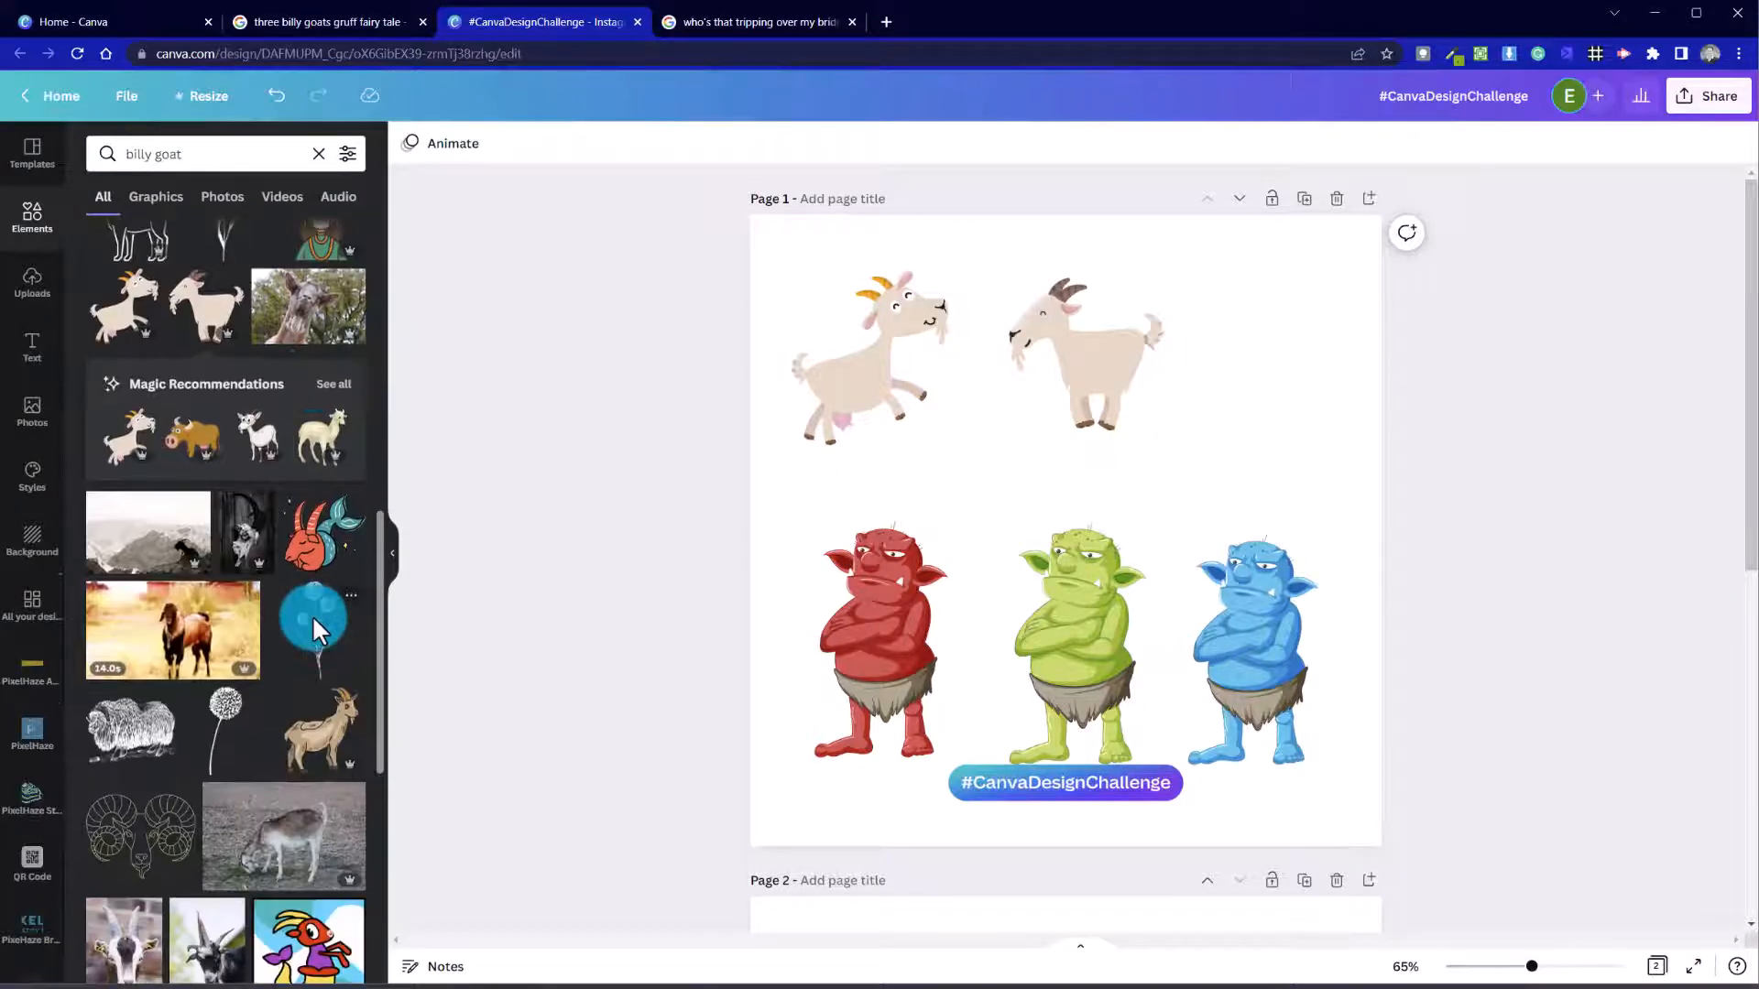
{"action": "scroll", "coordinate": [314, 630], "scroll_direction": "down", "scroll_amount": 3}
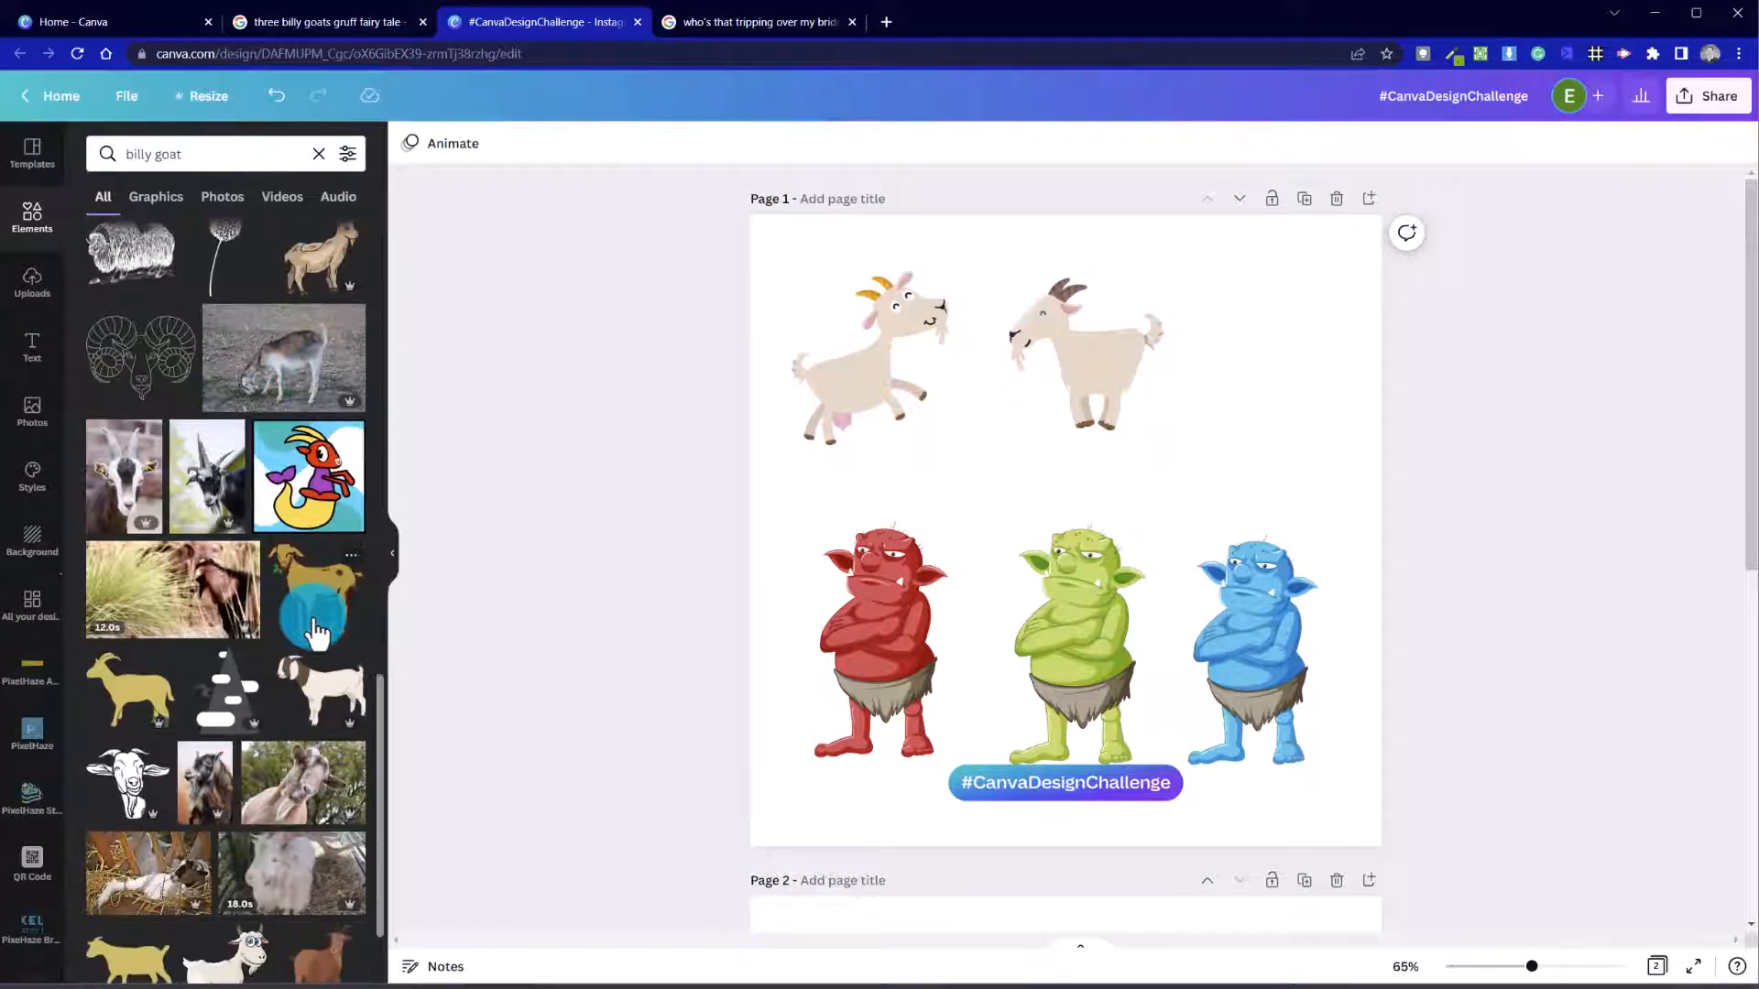
{"action": "scroll", "coordinate": [314, 630], "scroll_direction": "down", "scroll_amount": 5}
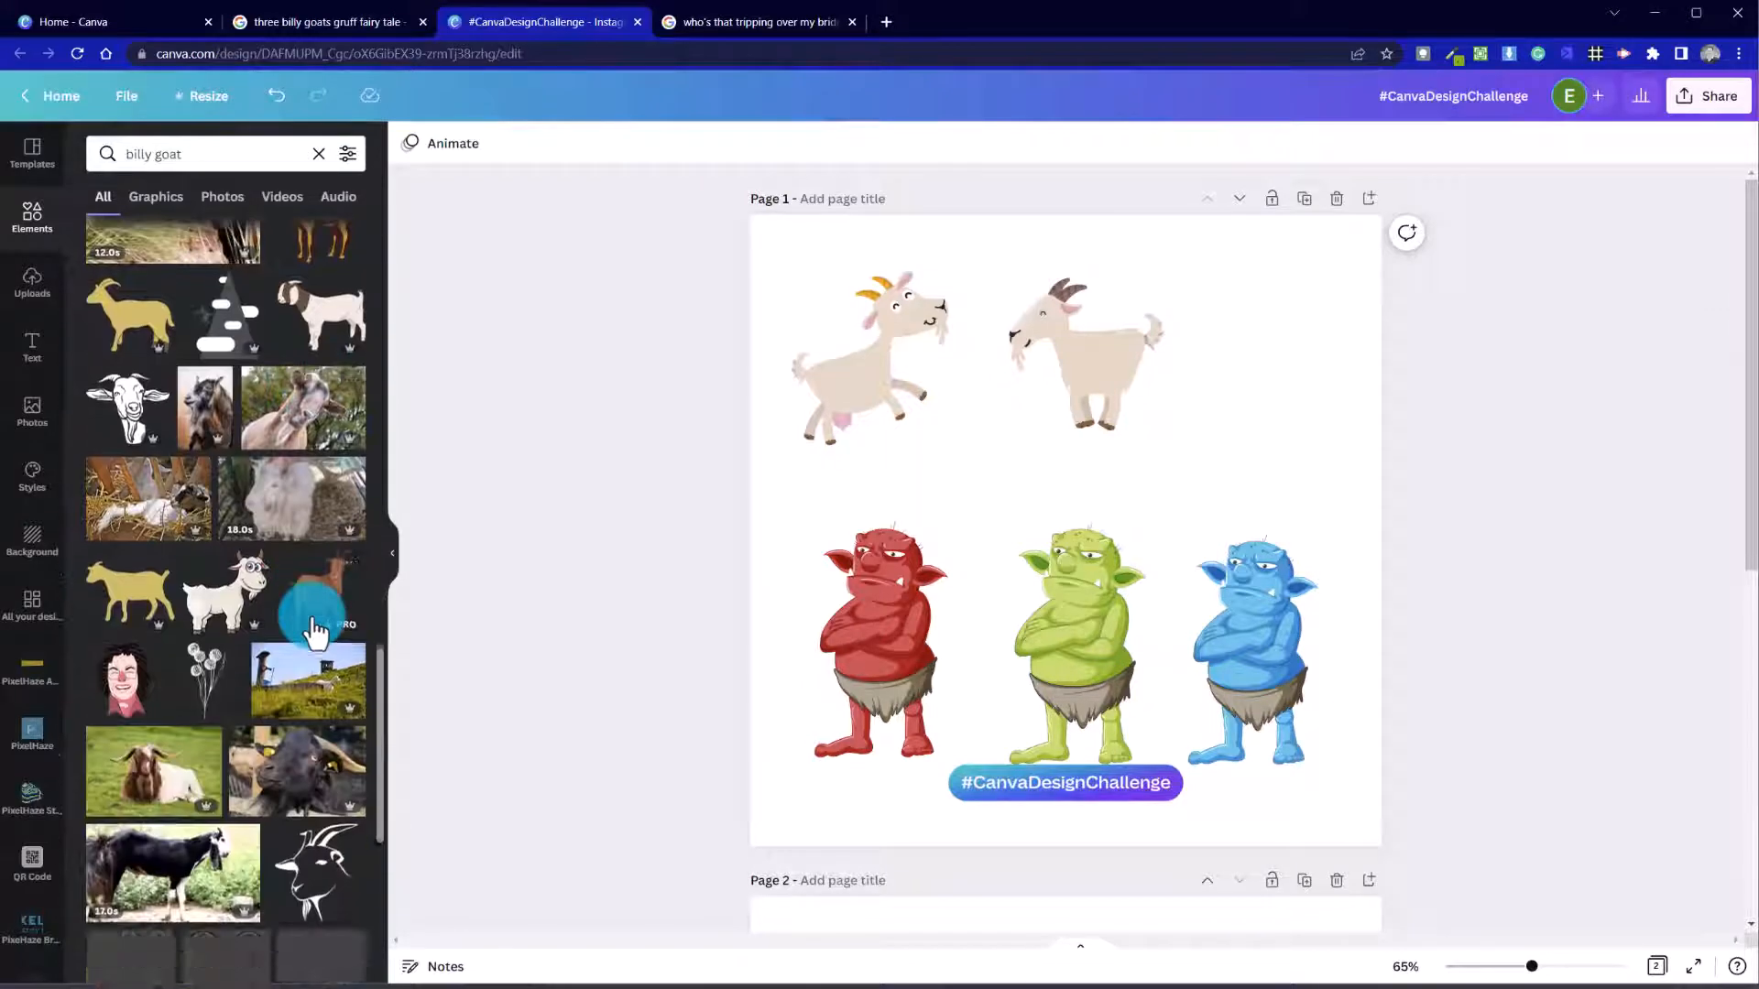
{"action": "scroll", "coordinate": [315, 630], "scroll_direction": "down", "scroll_amount": 2}
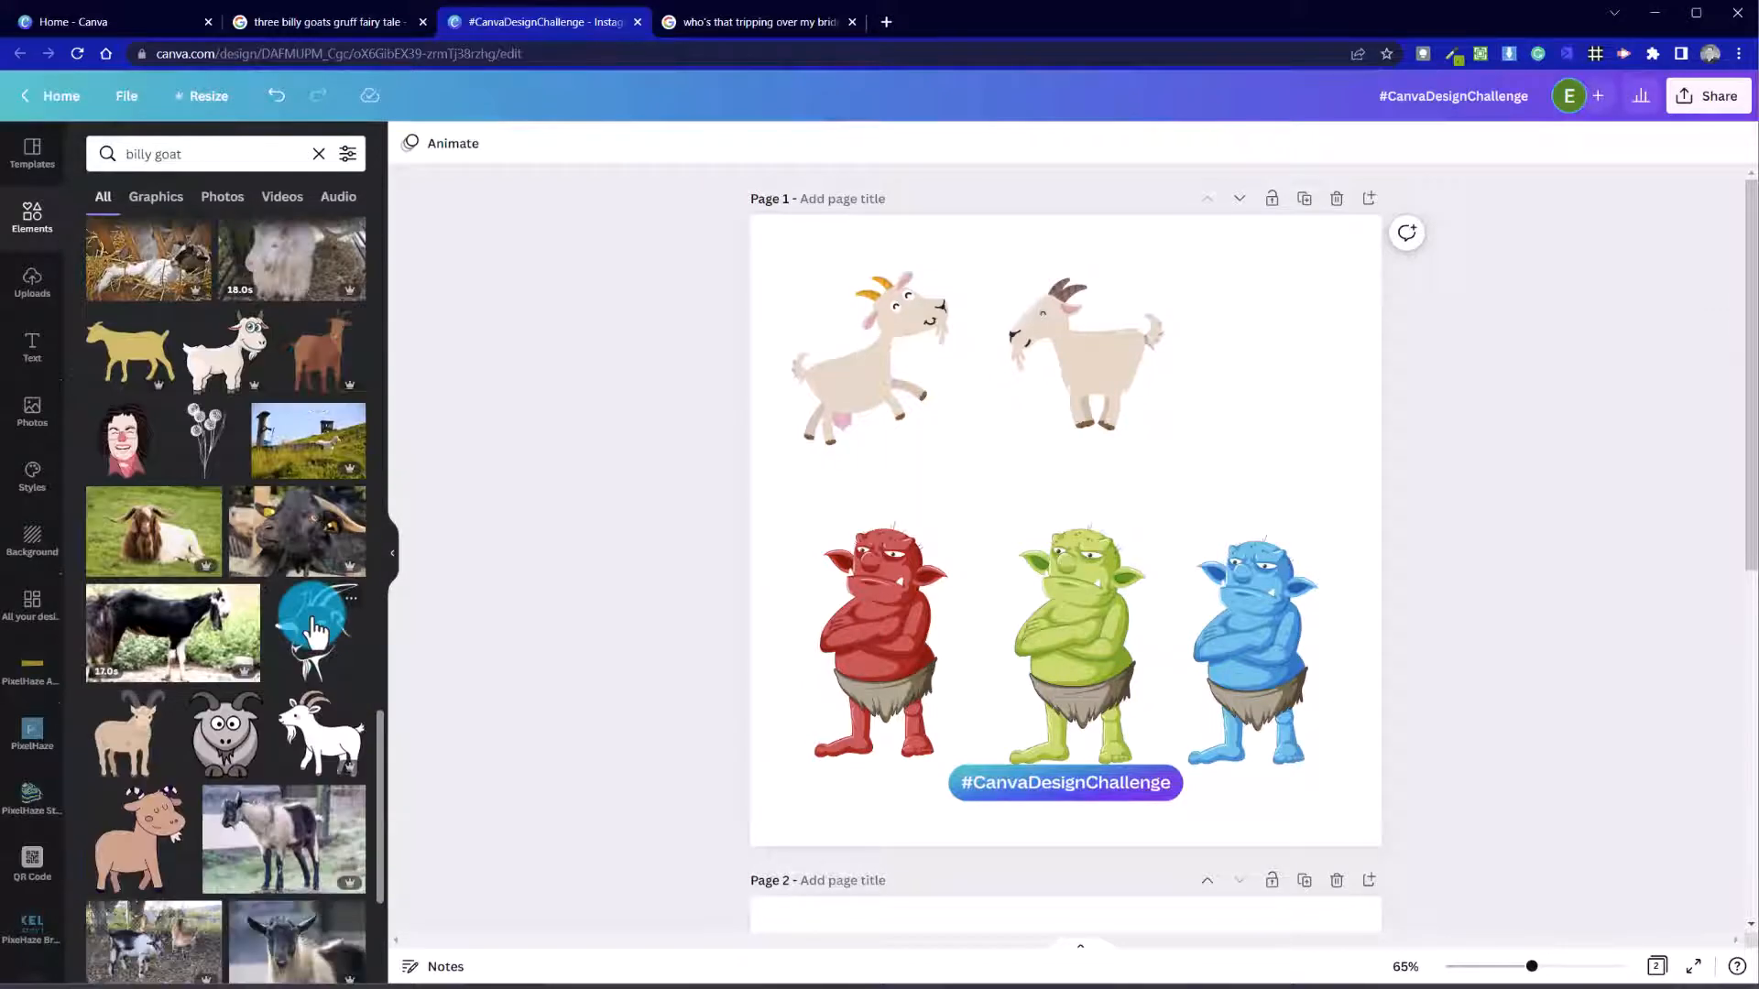
{"action": "scroll", "coordinate": [315, 630], "scroll_direction": "down", "scroll_amount": 5}
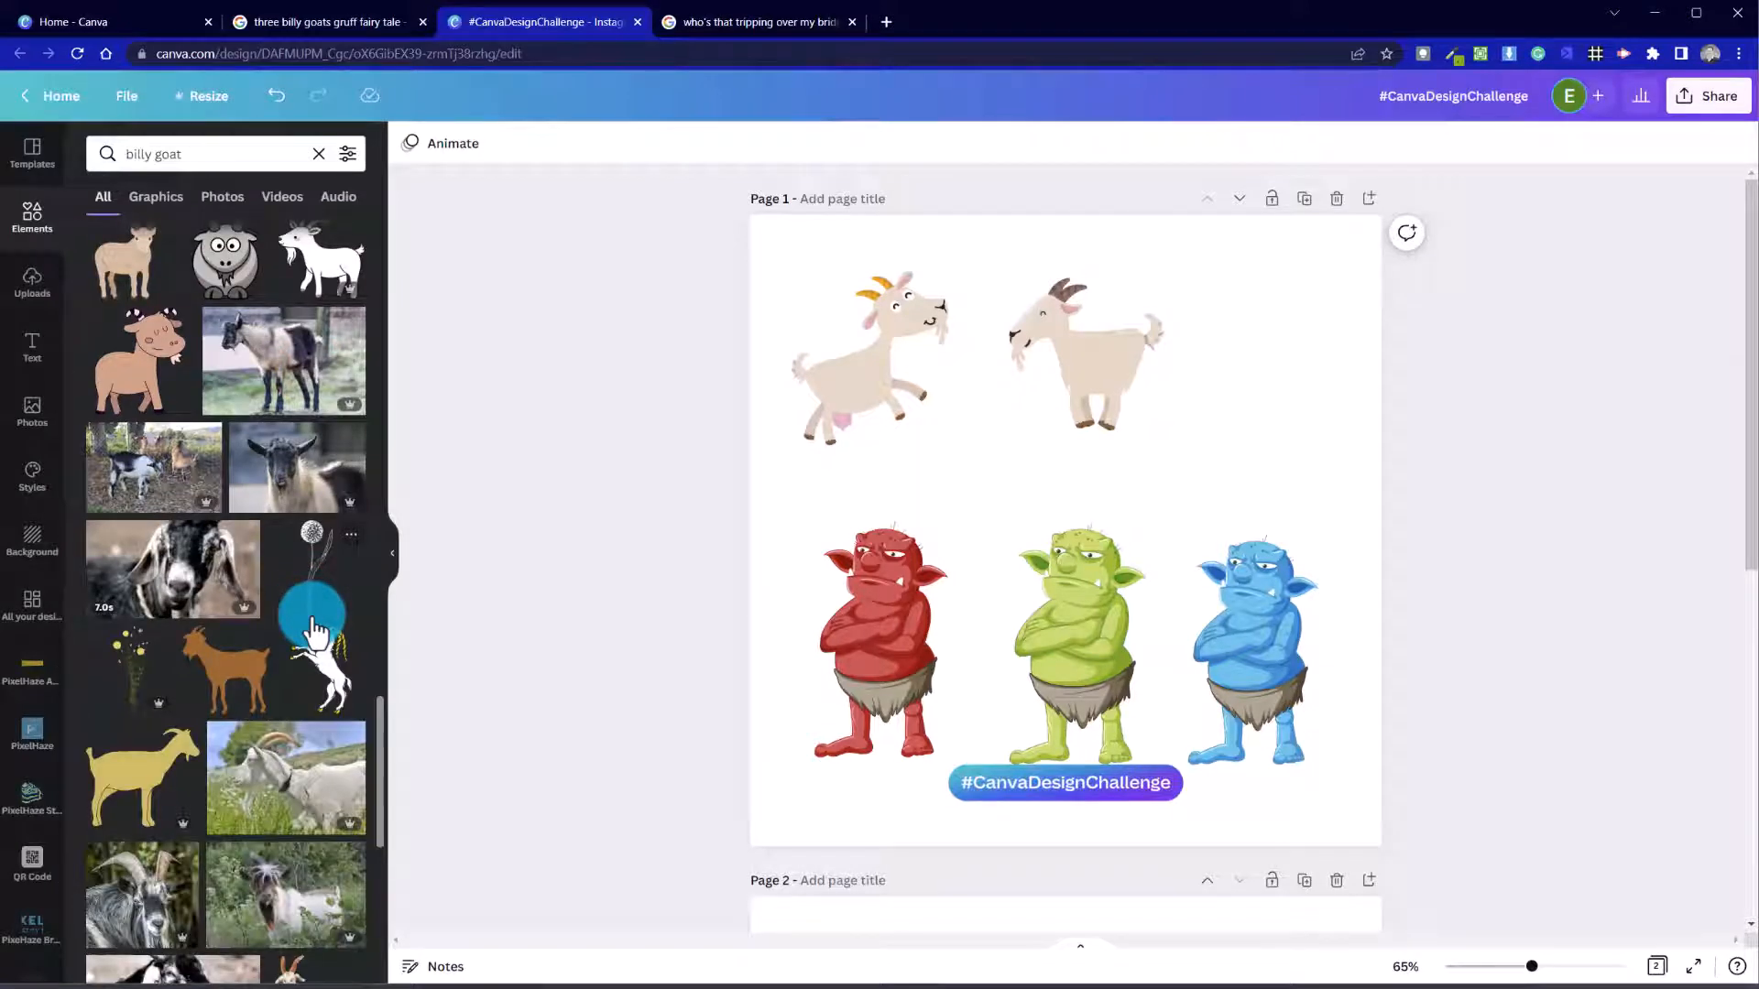
{"action": "scroll", "coordinate": [315, 630], "scroll_direction": "down", "scroll_amount": 5}
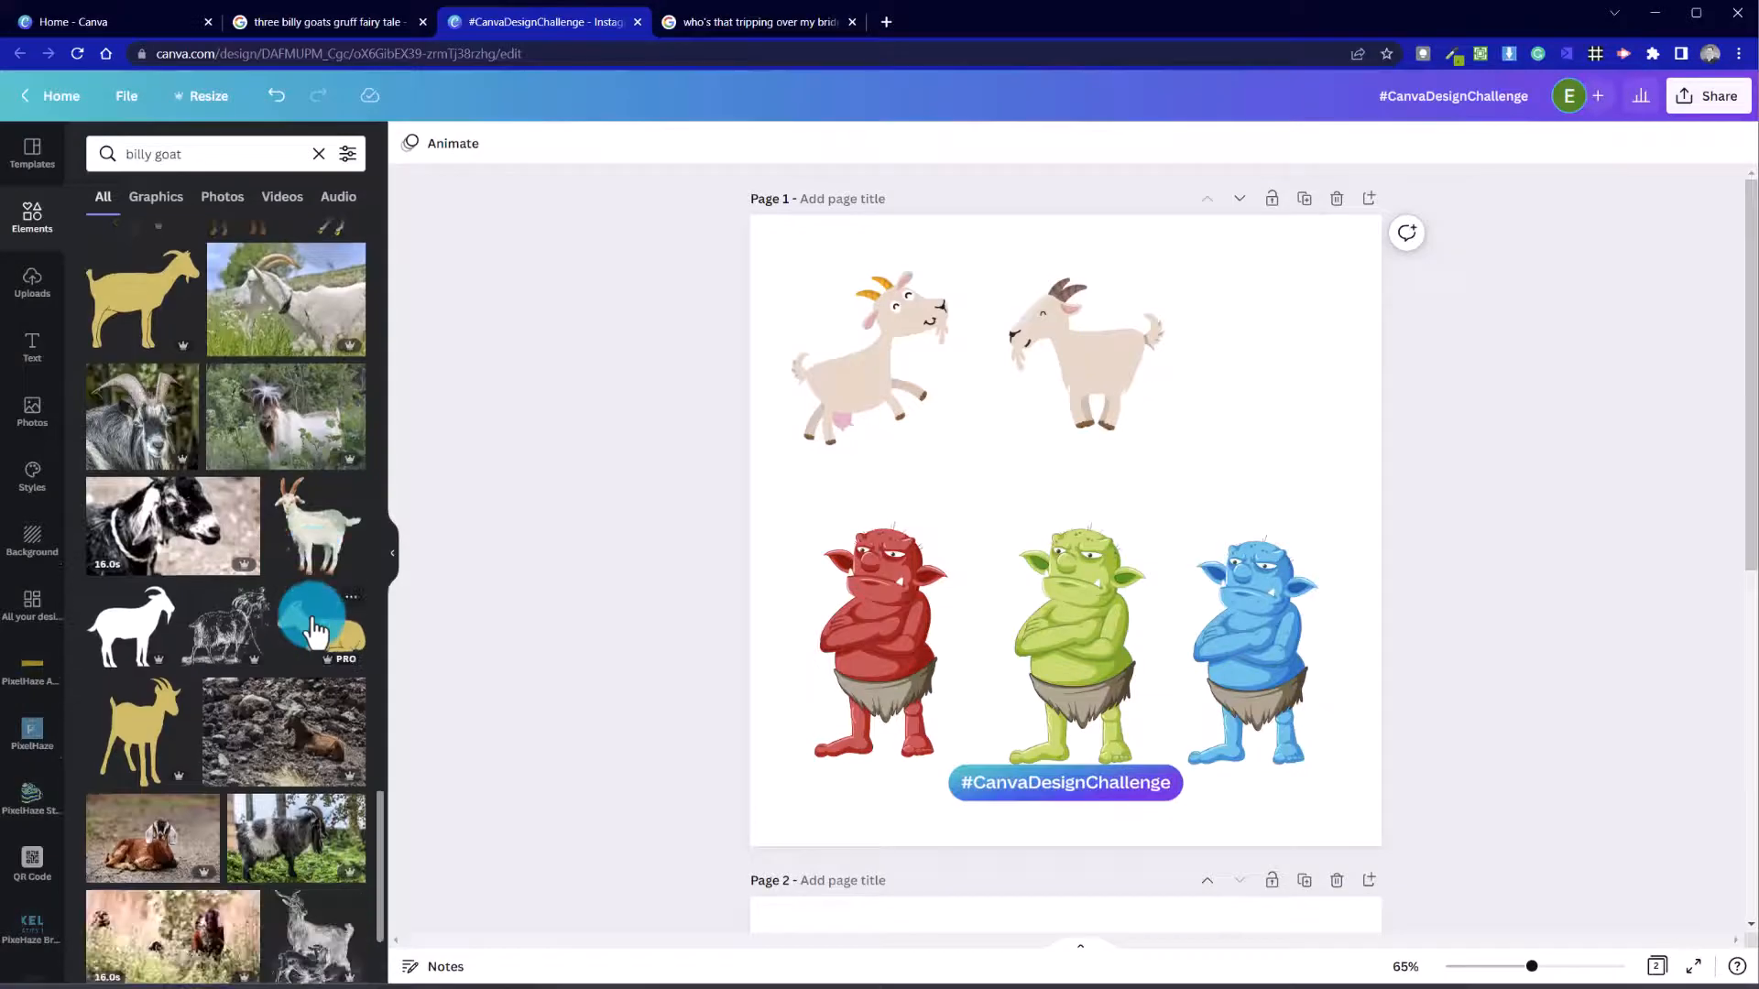
{"action": "scroll", "coordinate": [314, 630], "scroll_direction": "down", "scroll_amount": 7}
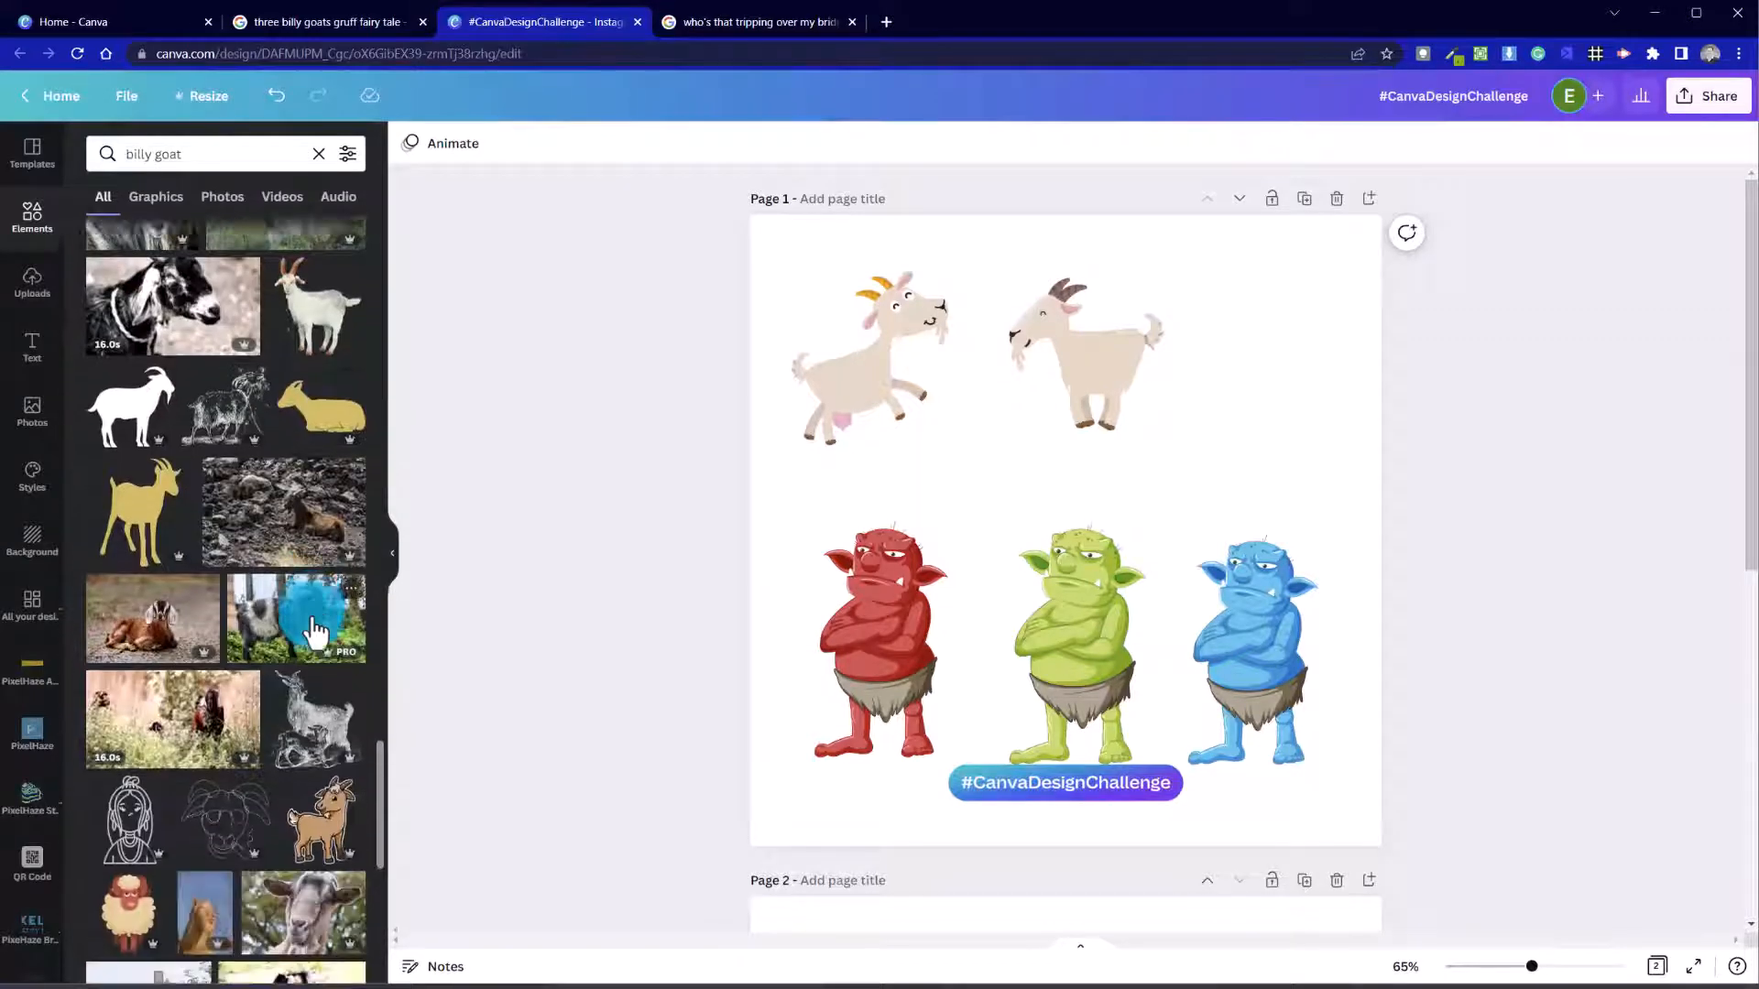
{"action": "scroll", "coordinate": [314, 631], "scroll_direction": "down", "scroll_amount": 5}
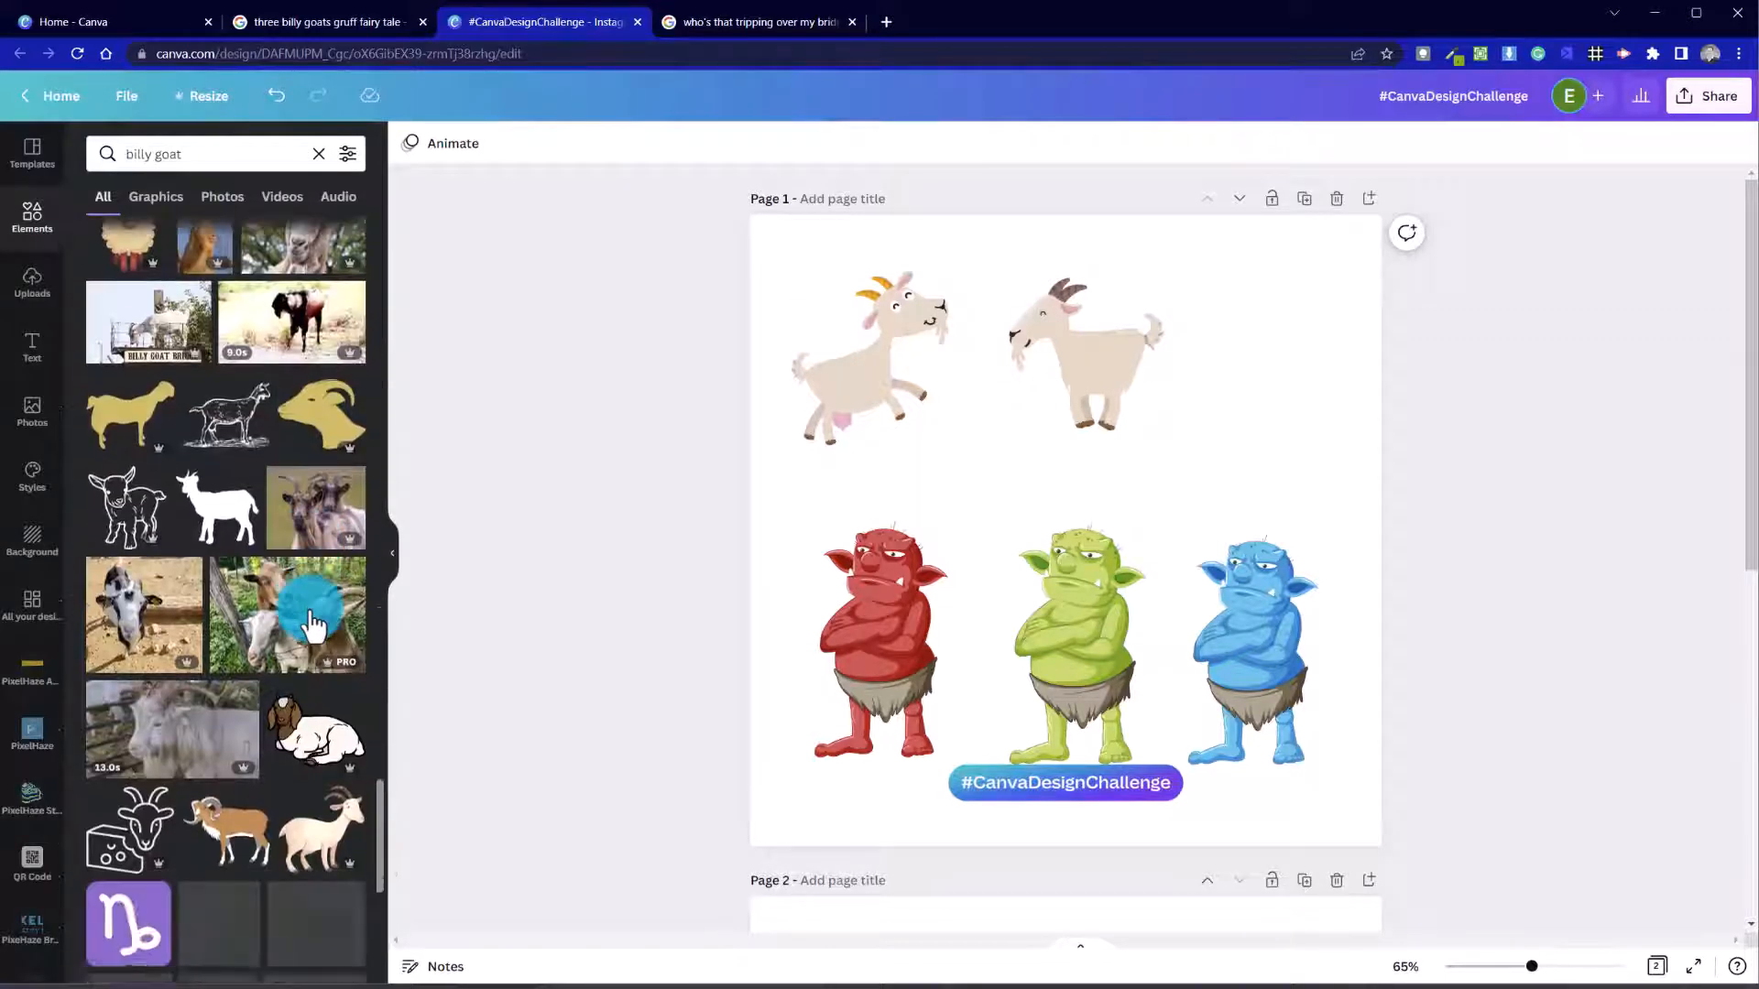
{"action": "scroll", "coordinate": [315, 631], "scroll_direction": "down", "scroll_amount": 5}
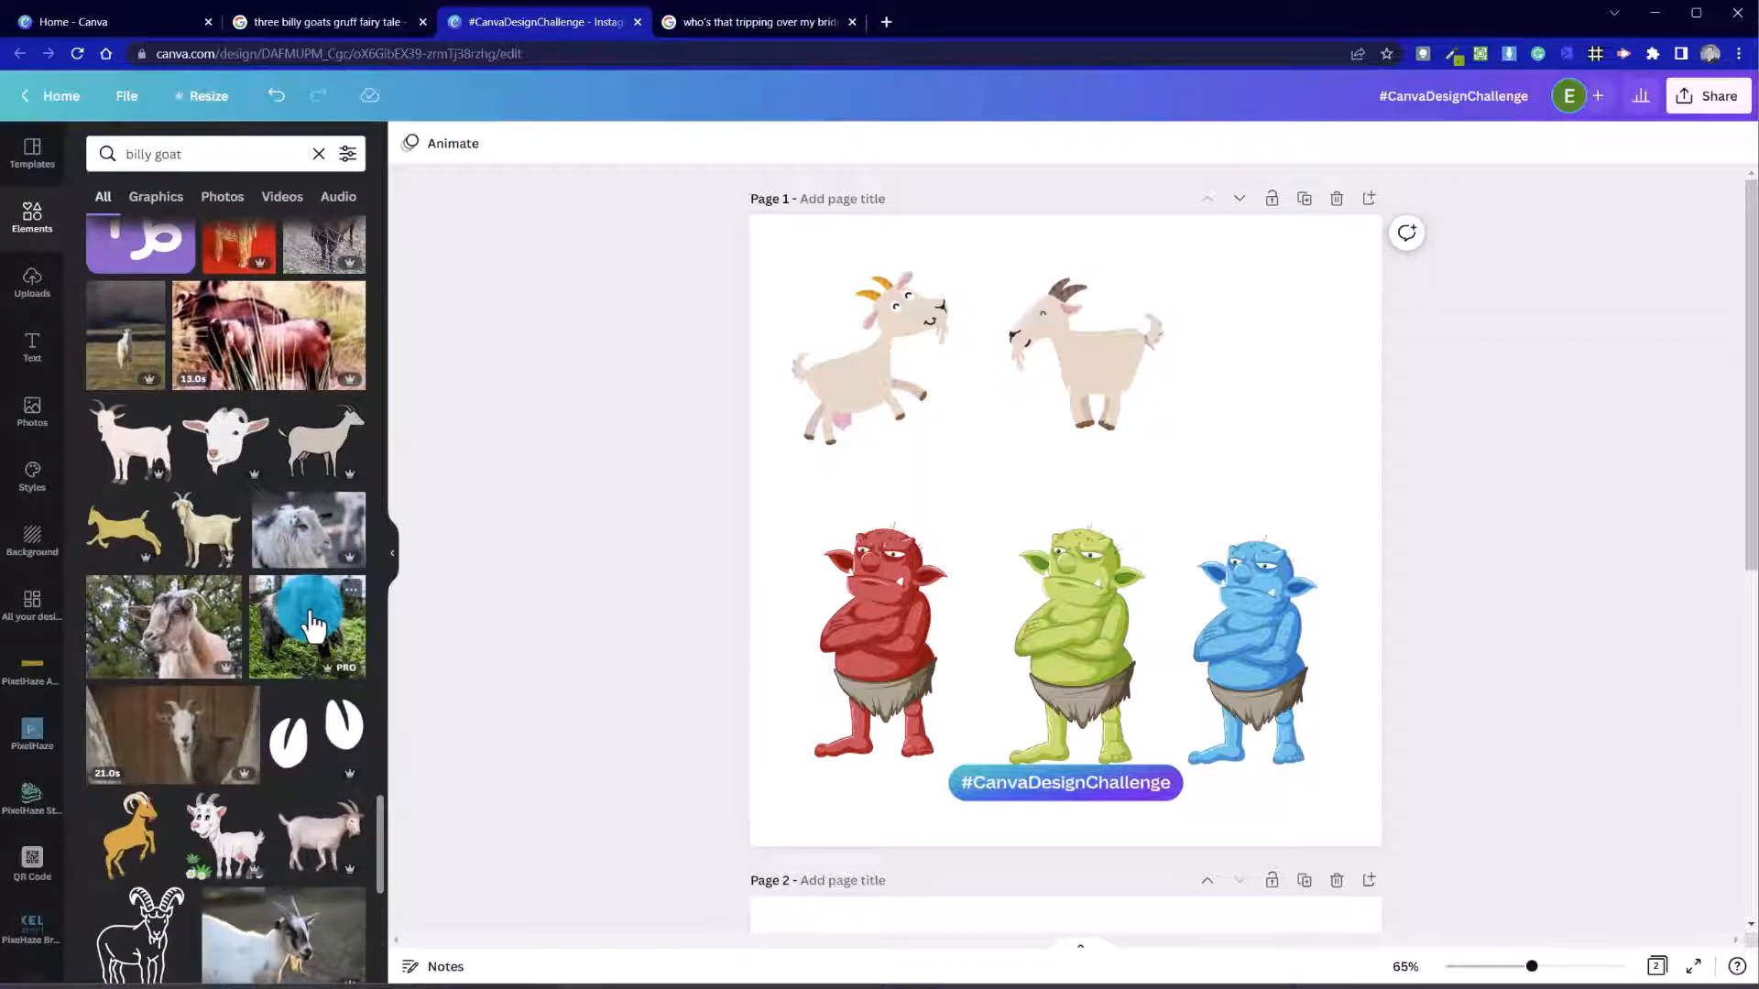
Step: Try the pale pink long-horned goat, scaled down above the blue troll, and delete it from the page
{"action": "left_click", "coordinate": [119, 423]}
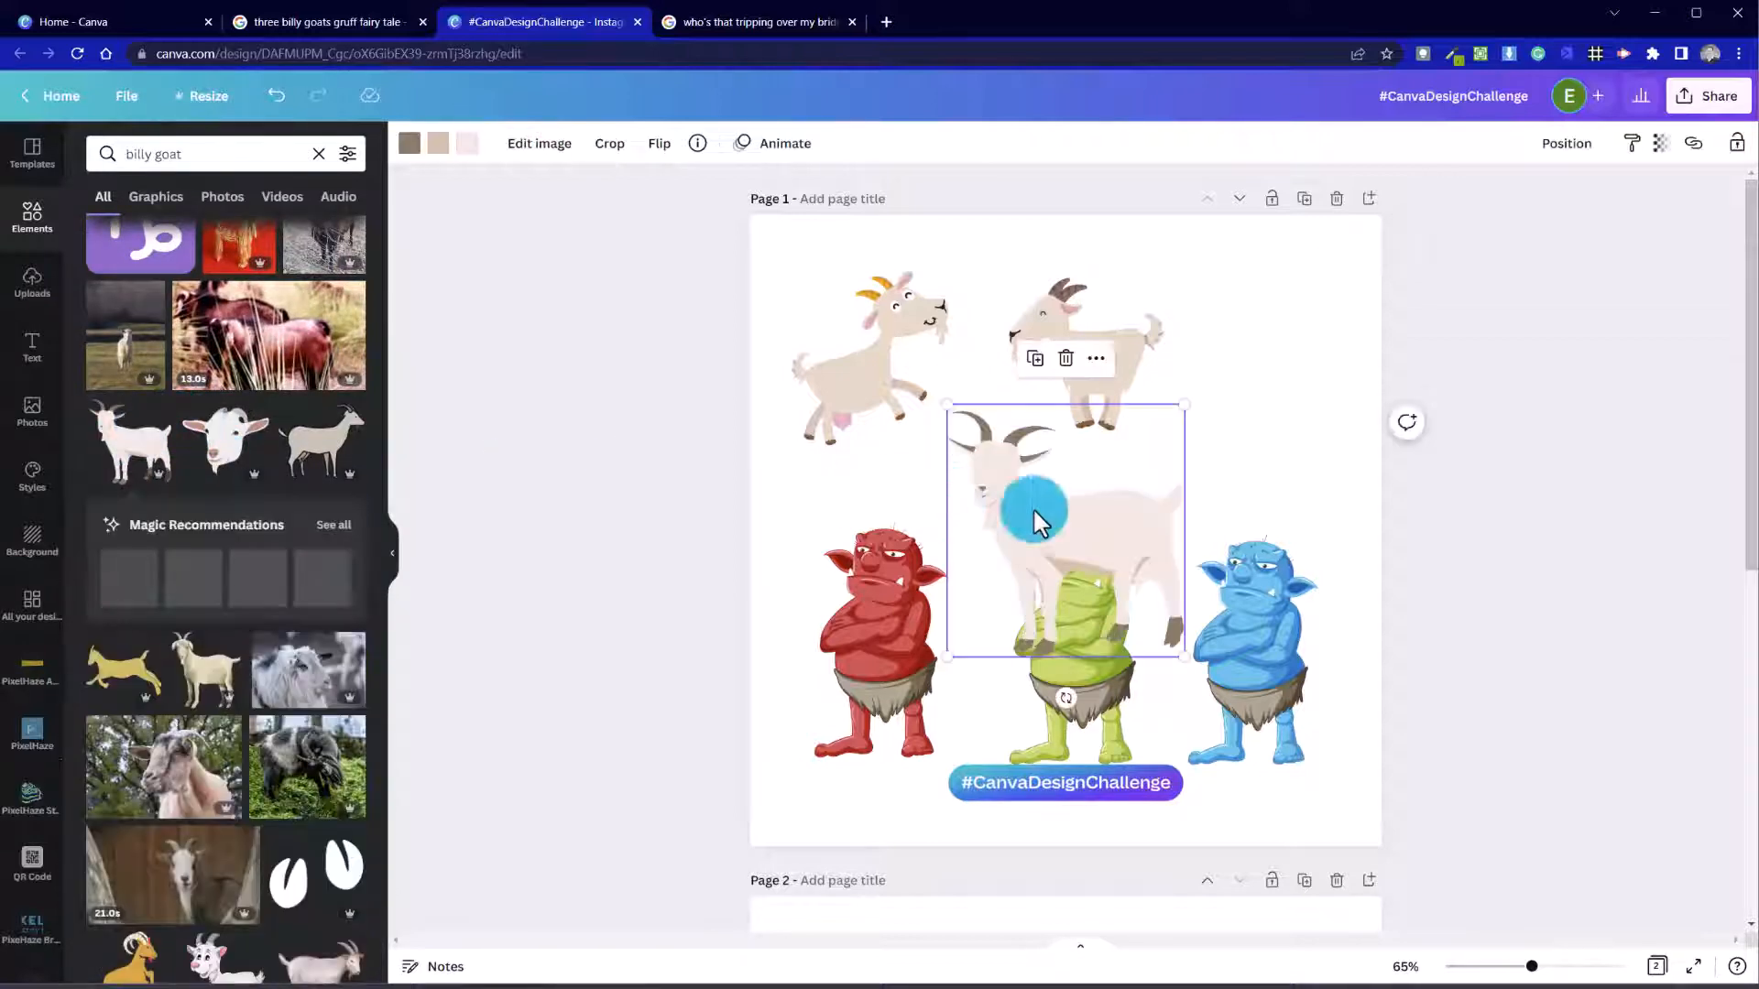
{"action": "left_click_drag", "start_coordinate": [1061, 523], "coordinate": [1200, 457]}
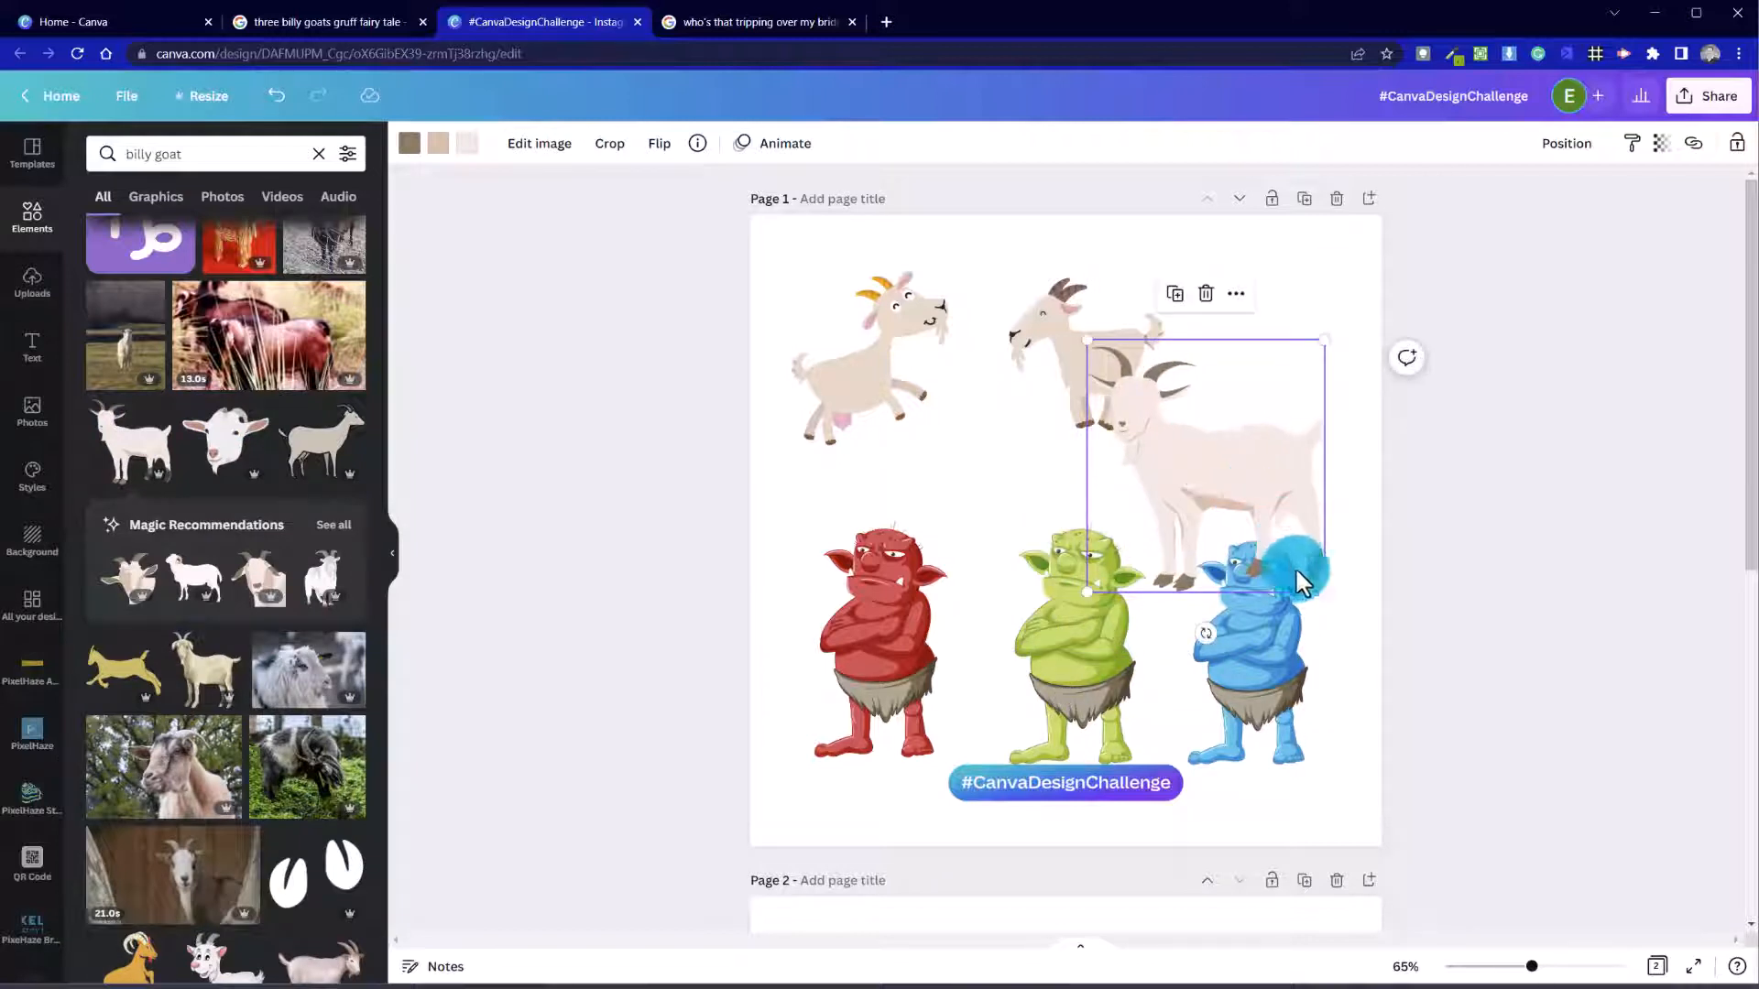
{"action": "left_click_drag", "start_coordinate": [1320, 581], "coordinate": [1244, 490]}
{"action": "left_click_drag", "start_coordinate": [1143, 428], "coordinate": [1227, 362]}
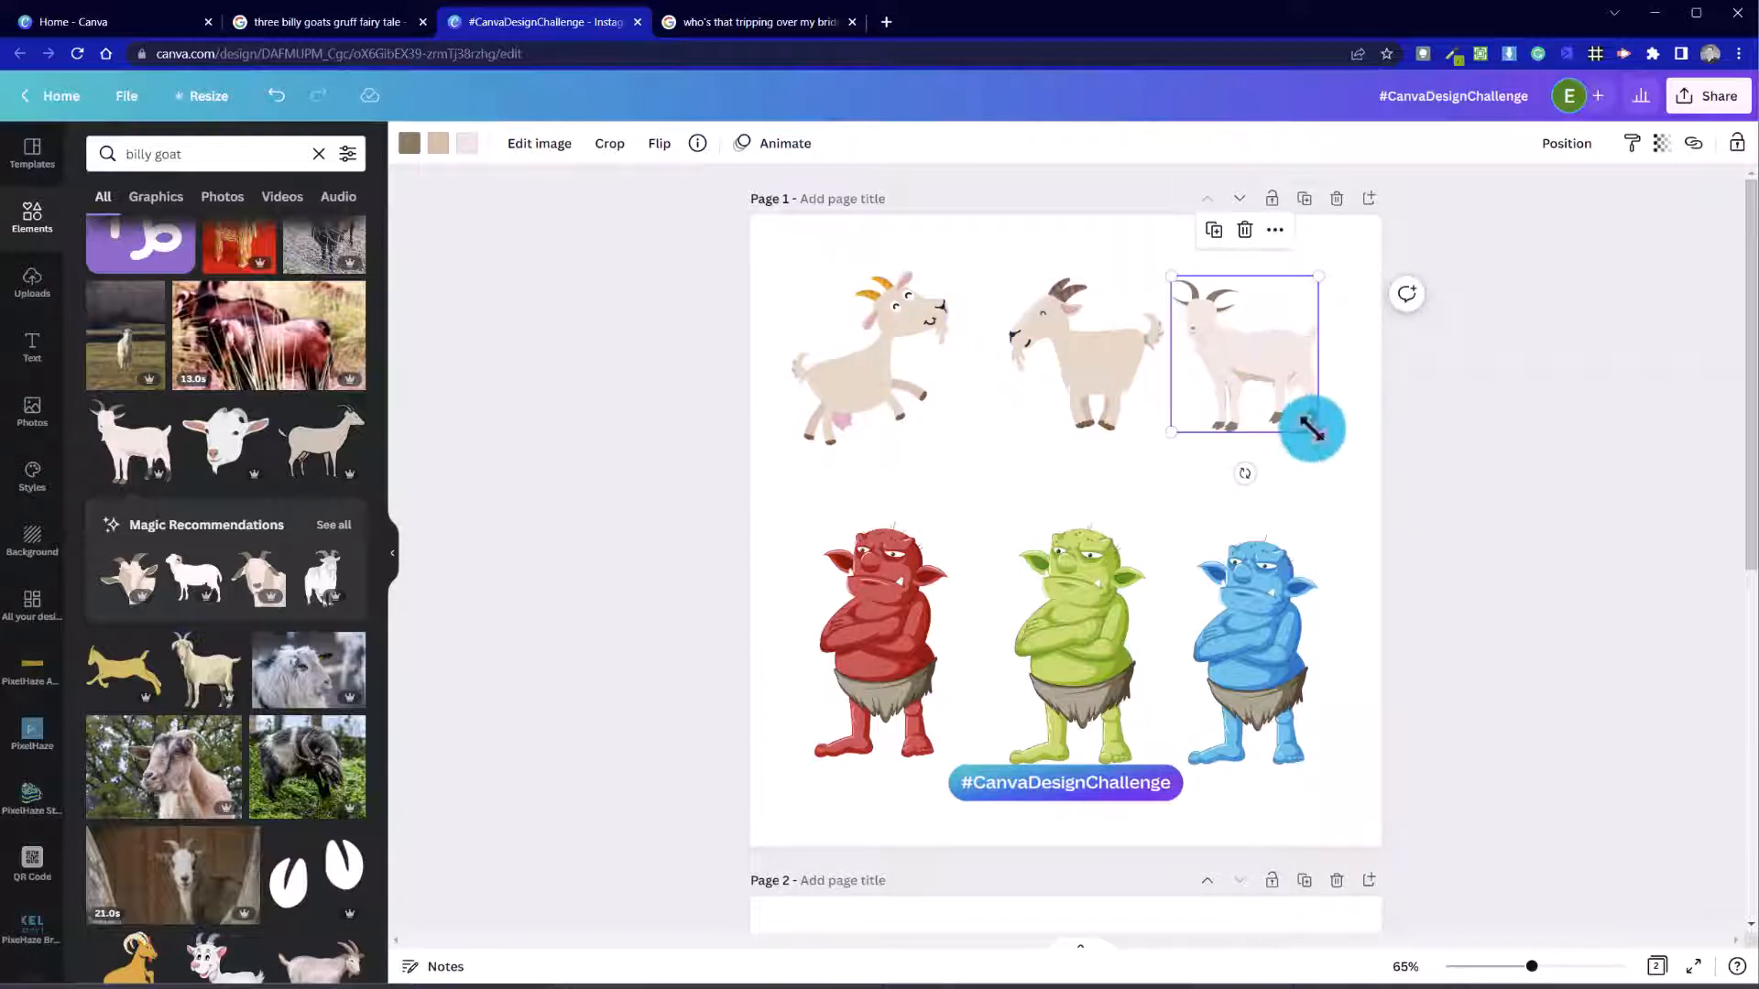
{"action": "key", "text": "Delete"}
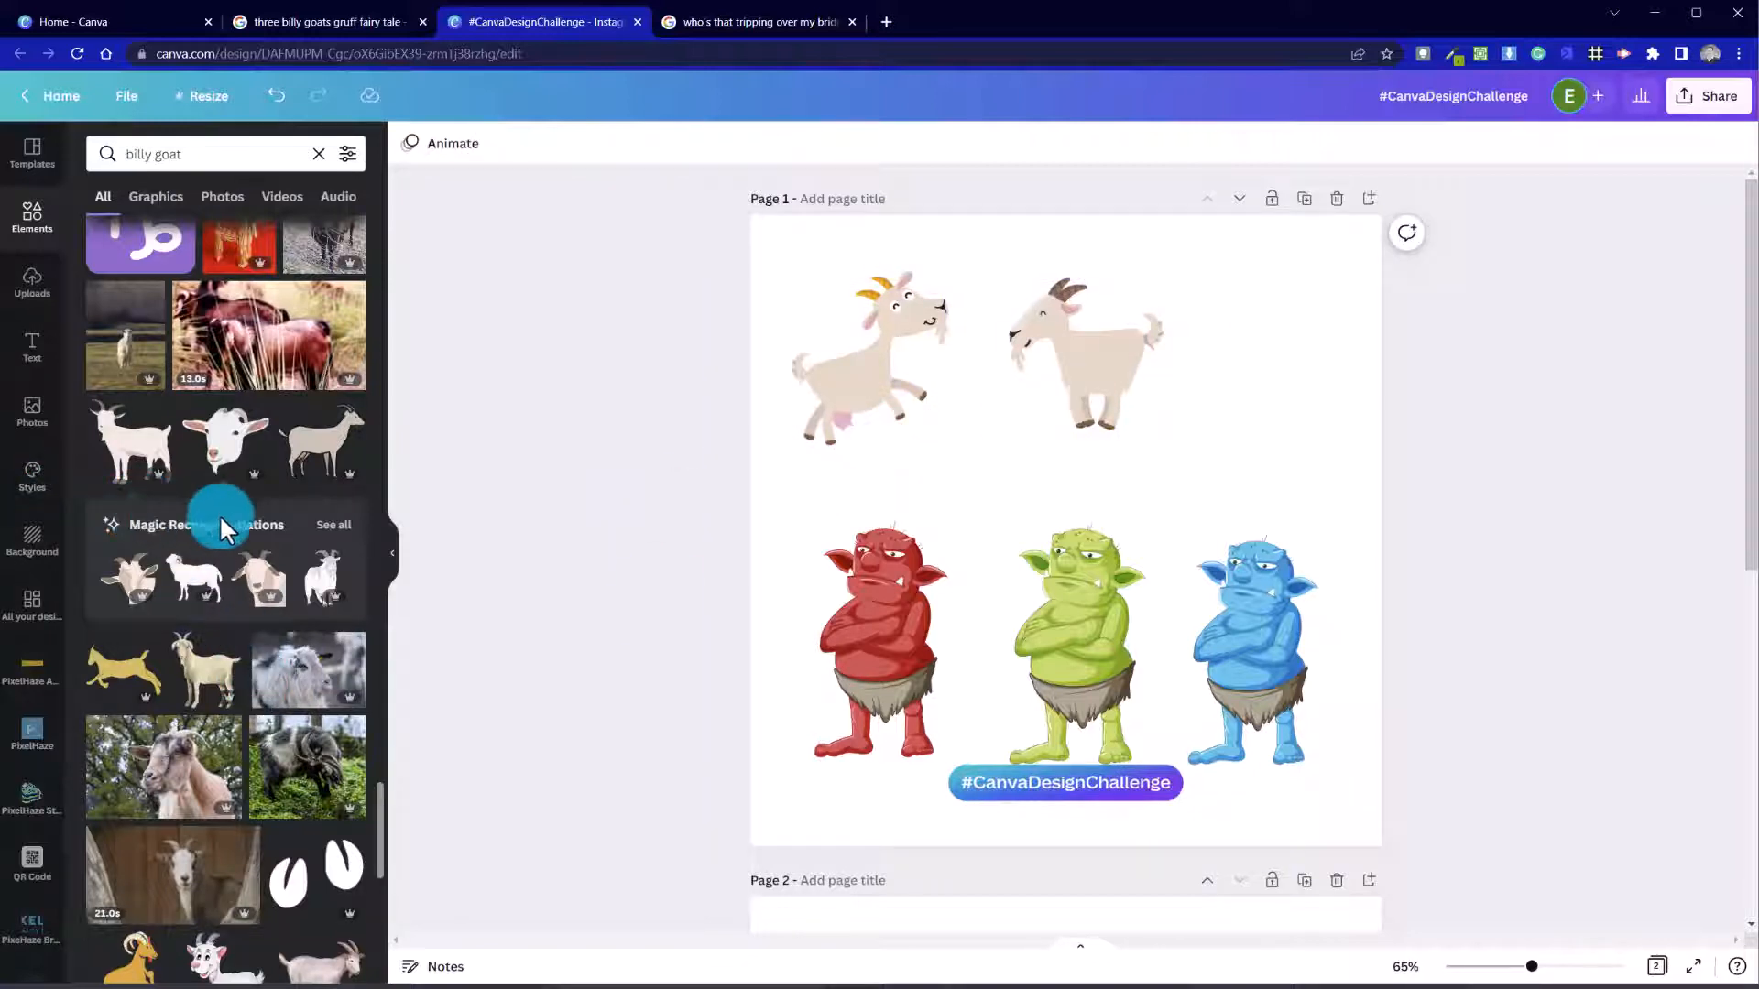
Step: Find the front-facing white goat with brown horns further down the results, add it, scale it down and place it above the blue troll
{"action": "scroll", "coordinate": [232, 526], "scroll_direction": "down", "scroll_amount": 3}
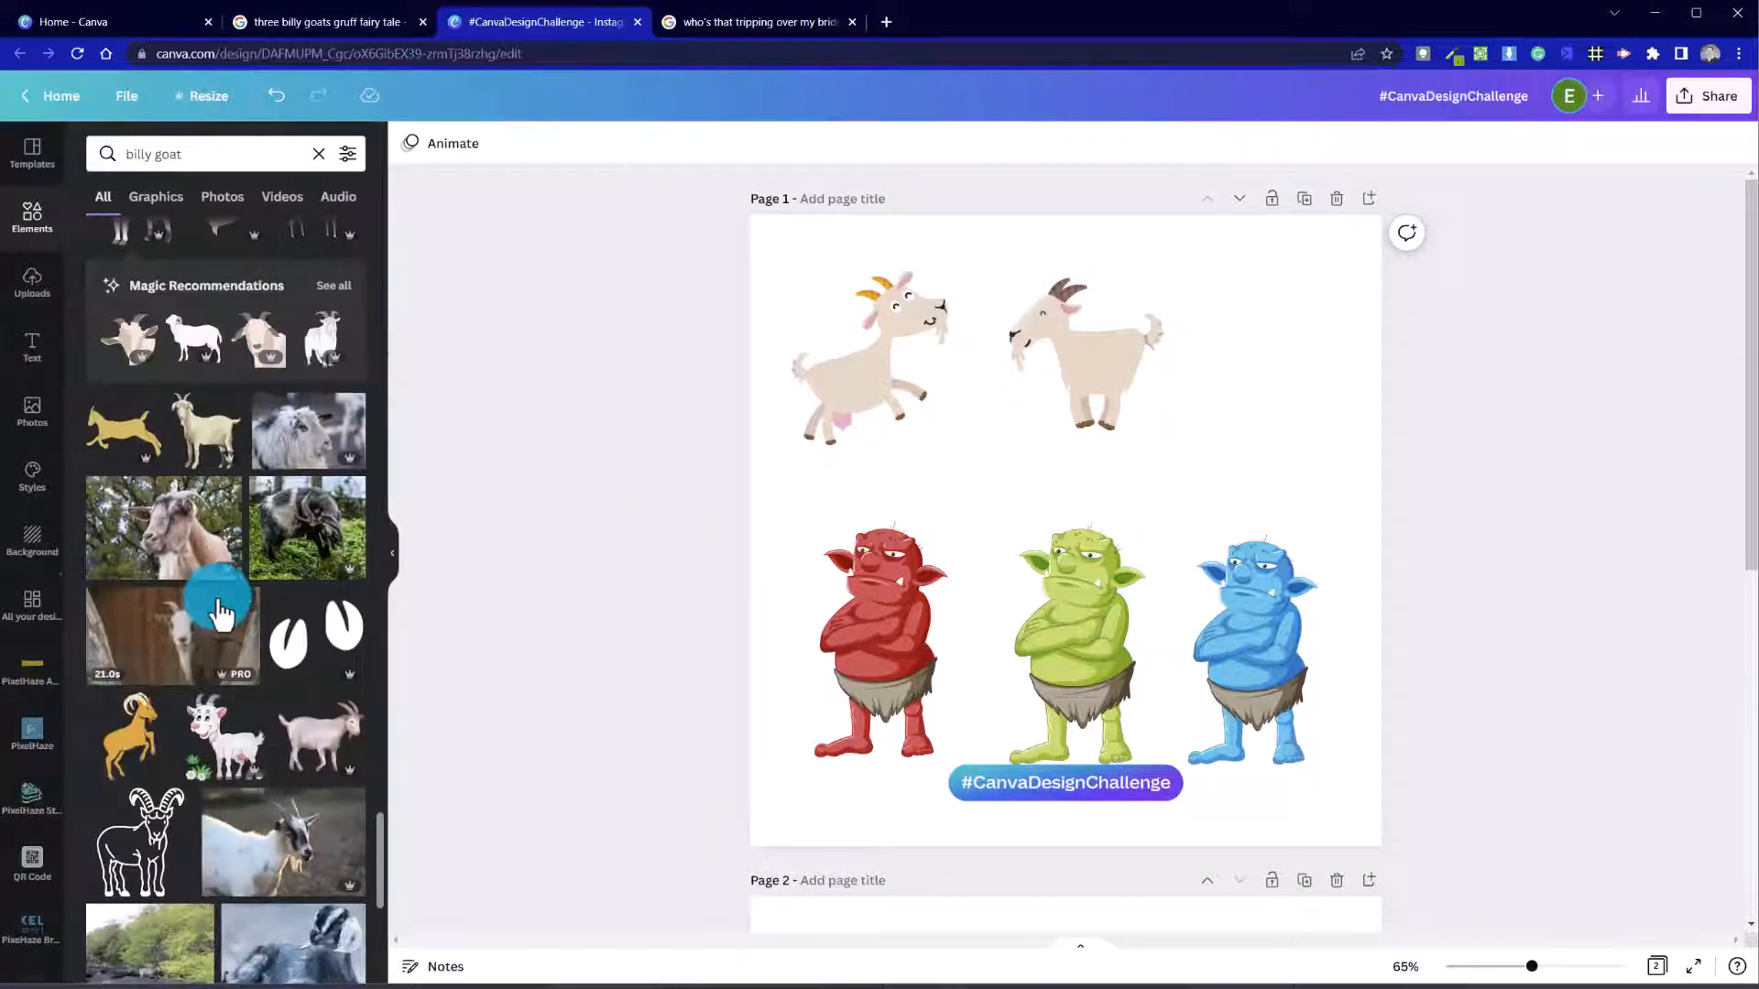
{"action": "scroll", "coordinate": [220, 612], "scroll_direction": "down", "scroll_amount": 3}
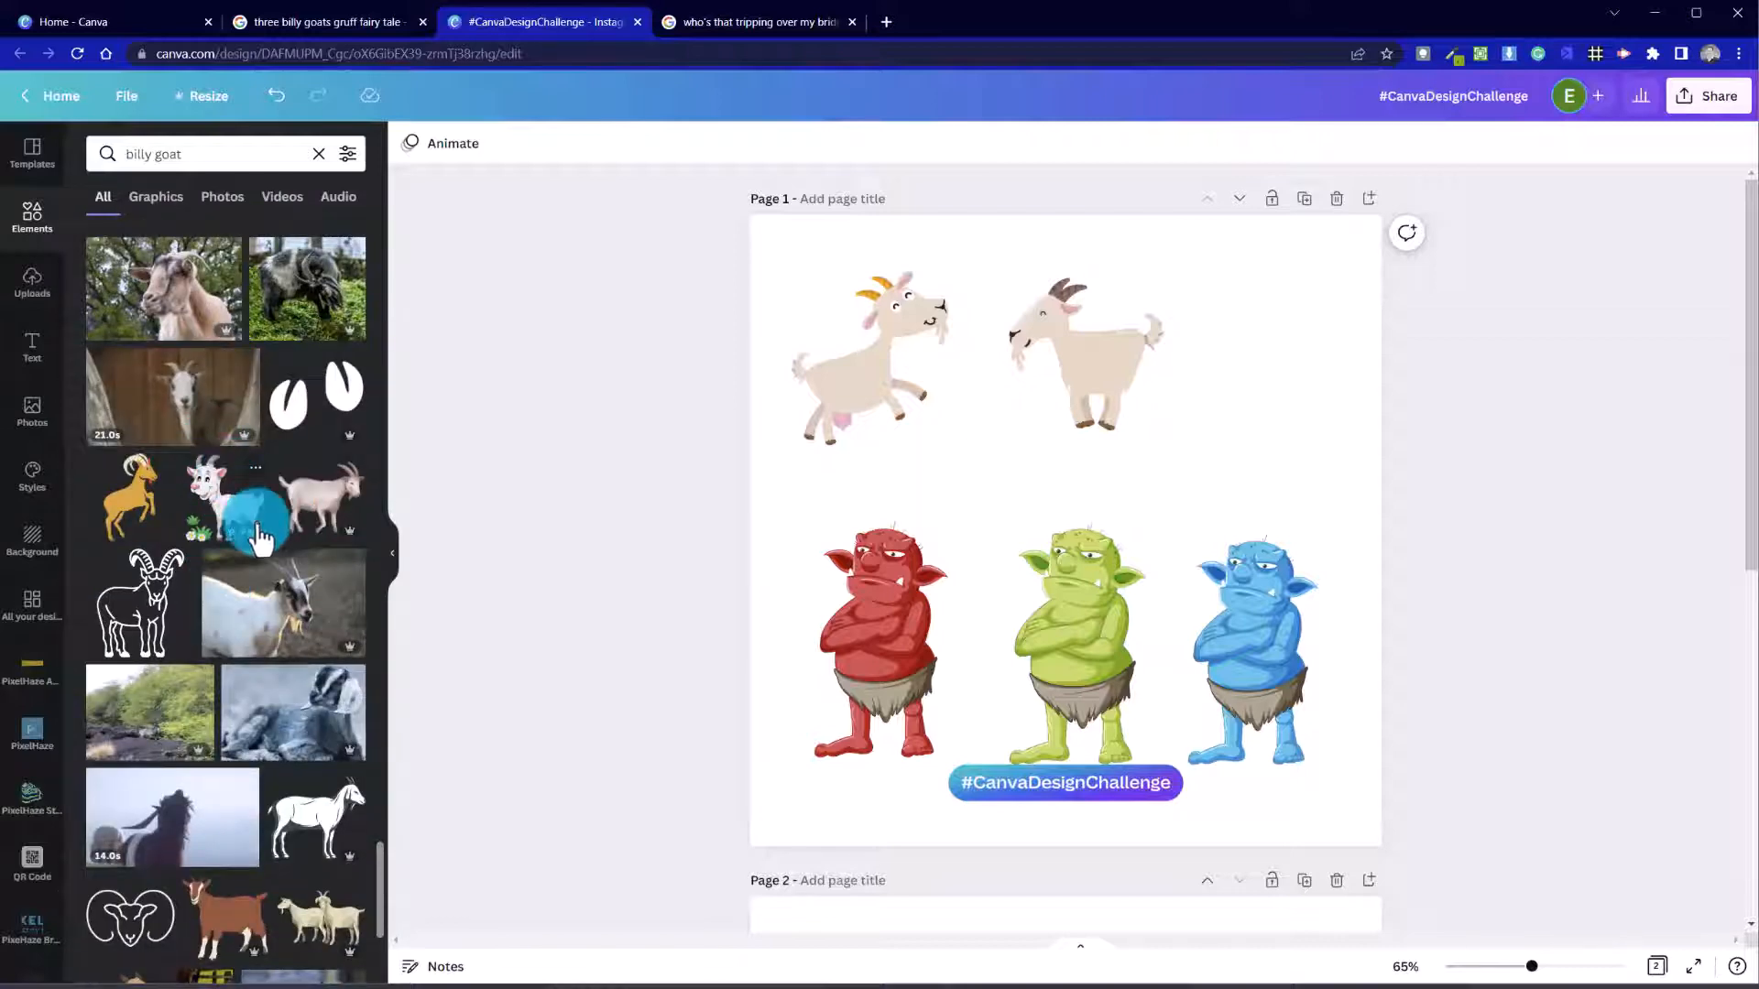
{"action": "scroll", "coordinate": [323, 744], "scroll_direction": "down", "scroll_amount": 7}
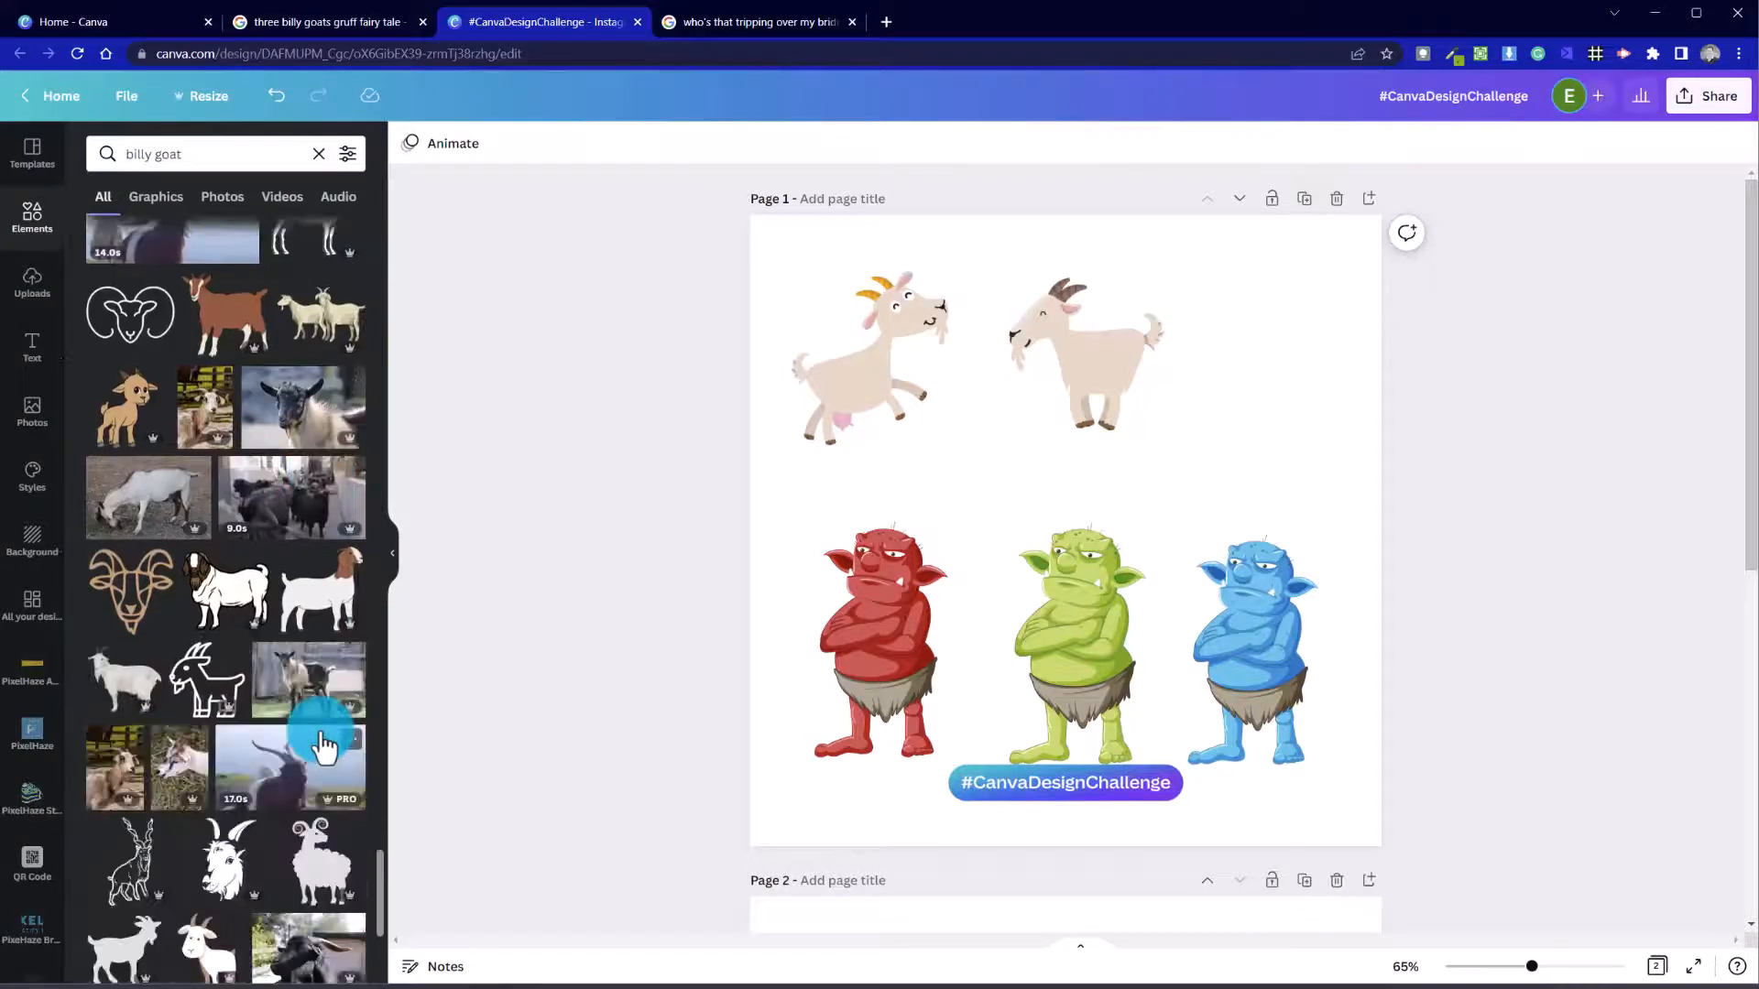
{"action": "scroll", "coordinate": [323, 744], "scroll_direction": "down", "scroll_amount": 3}
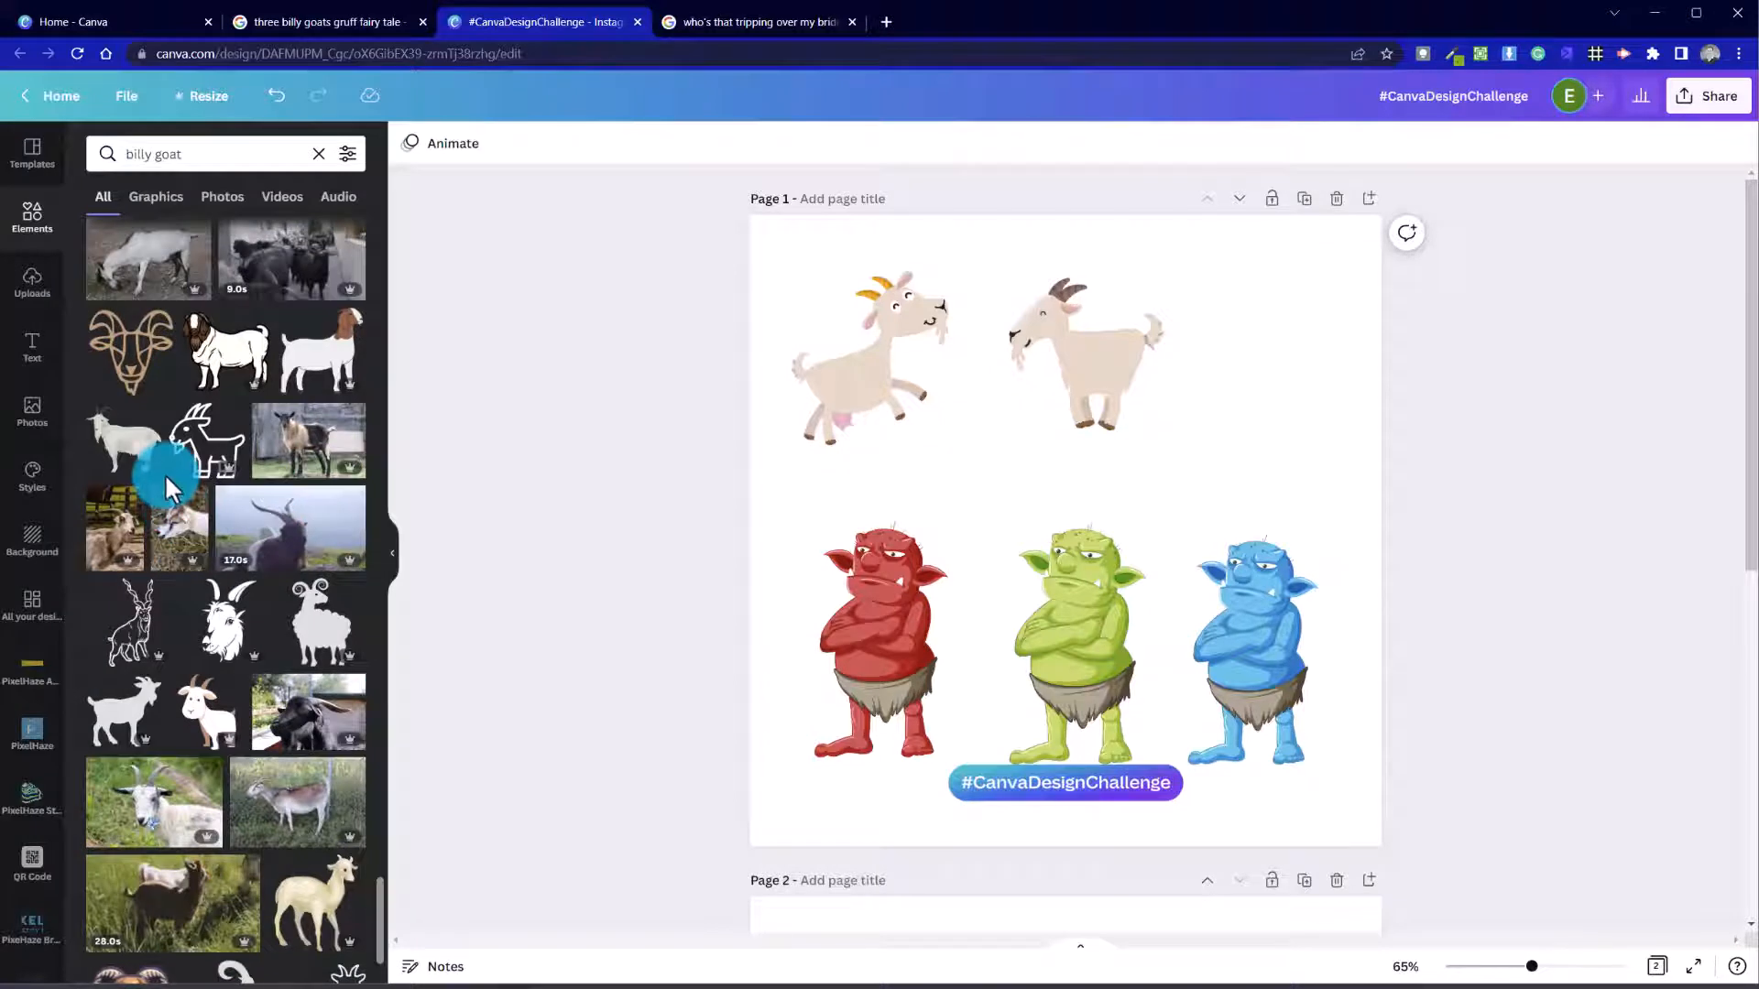
{"action": "left_click", "coordinate": [203, 729]}
{"action": "left_click_drag", "start_coordinate": [1048, 538], "coordinate": [1205, 432]}
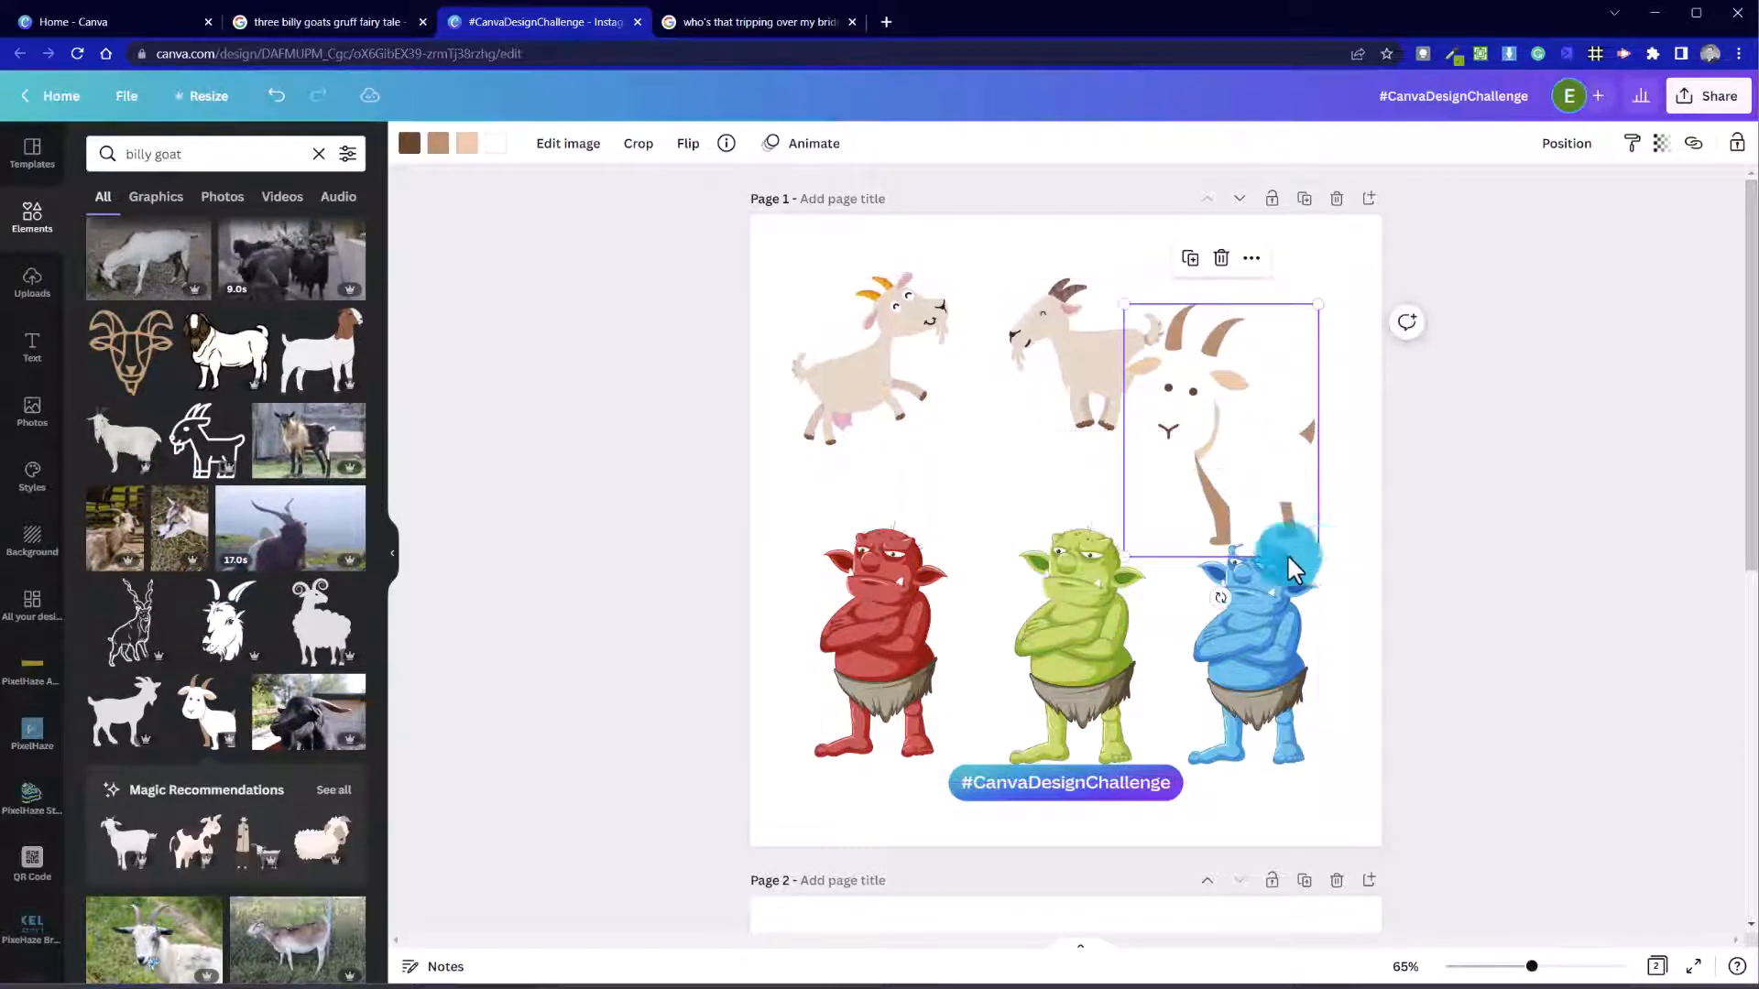
{"action": "left_click_drag", "start_coordinate": [1319, 557], "coordinate": [1249, 464]}
{"action": "left_click_drag", "start_coordinate": [1186, 381], "coordinate": [1251, 378]}
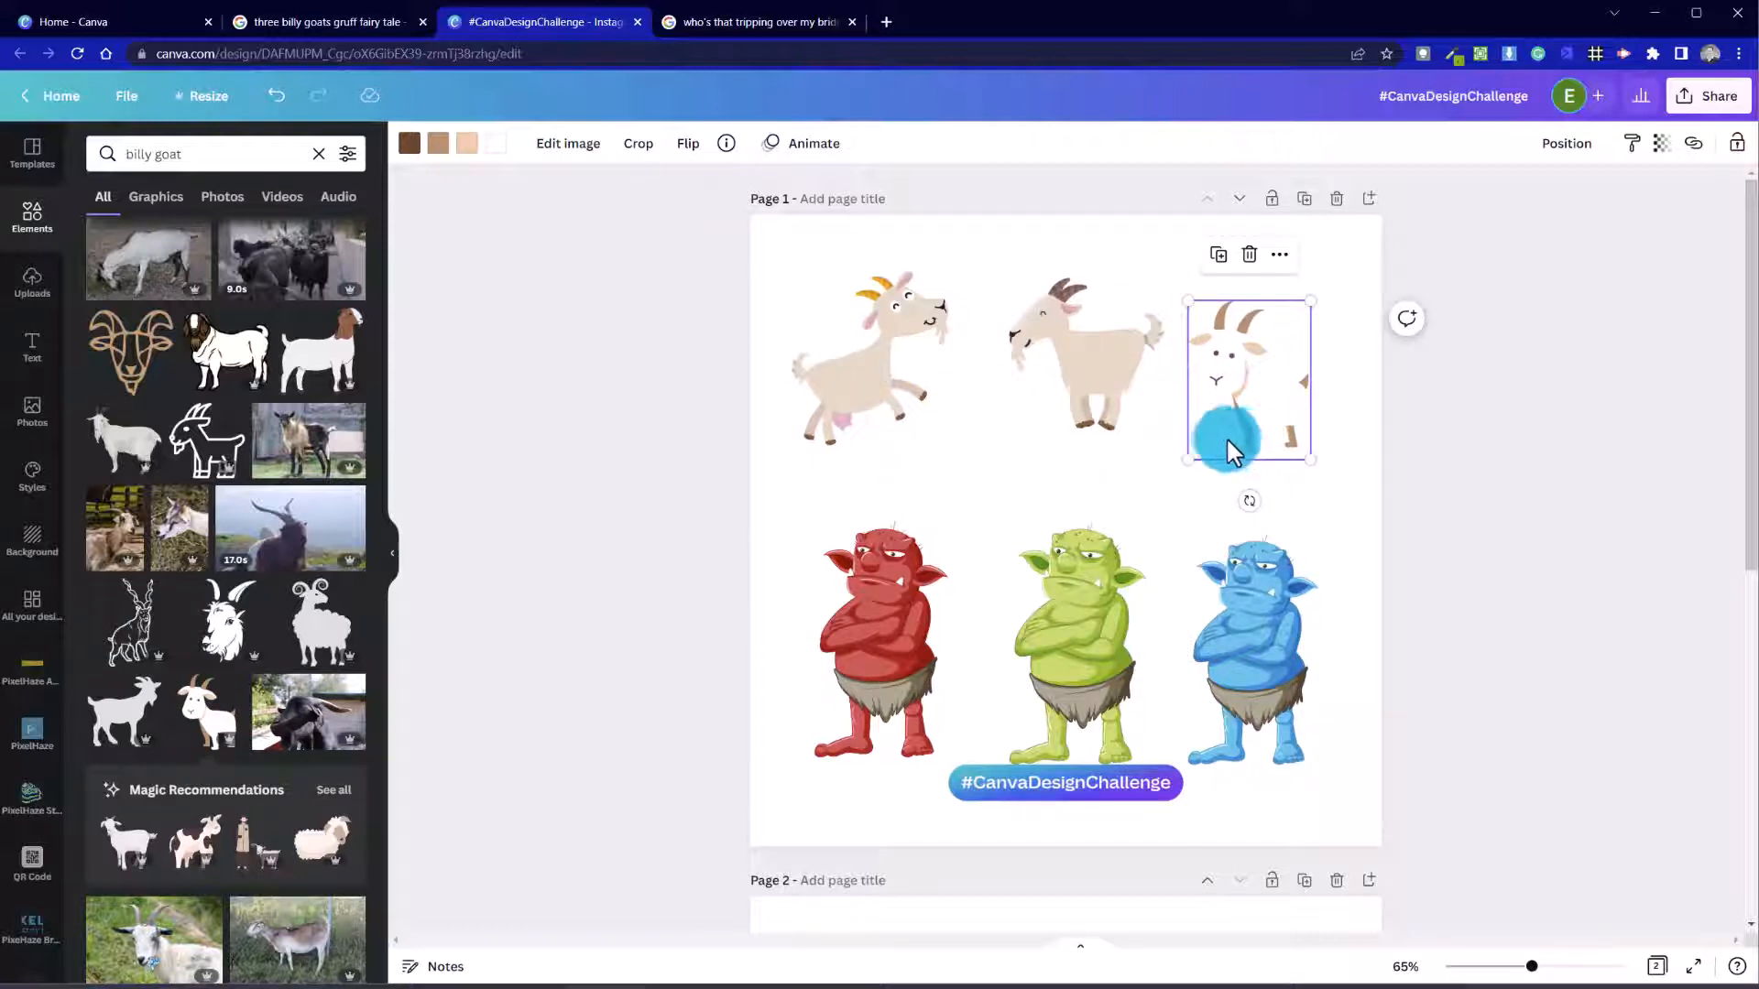
Step: Shrink the white goat and the brown-horned beige goat, and line up the feet of all three goats
{"action": "left_click_drag", "start_coordinate": [1184, 302], "coordinate": [1114, 398]}
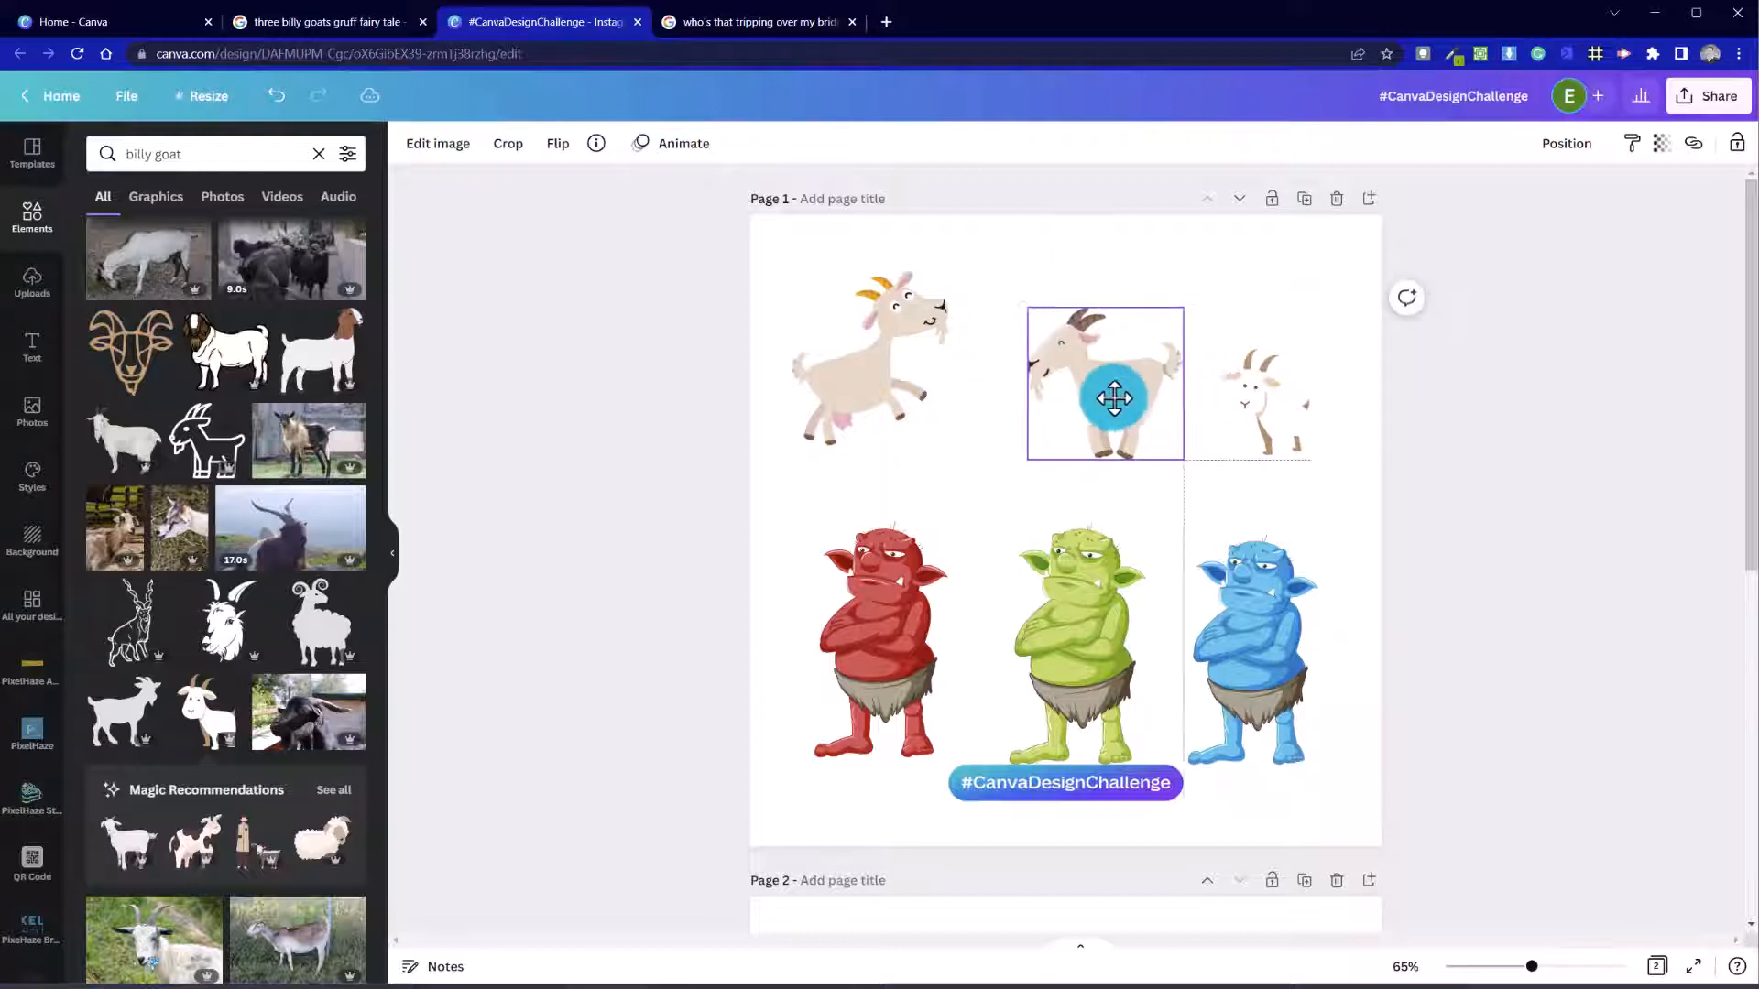
{"action": "left_click_drag", "start_coordinate": [1030, 308], "coordinate": [1059, 342]}
{"action": "left_click_drag", "start_coordinate": [882, 416], "coordinate": [893, 423]}
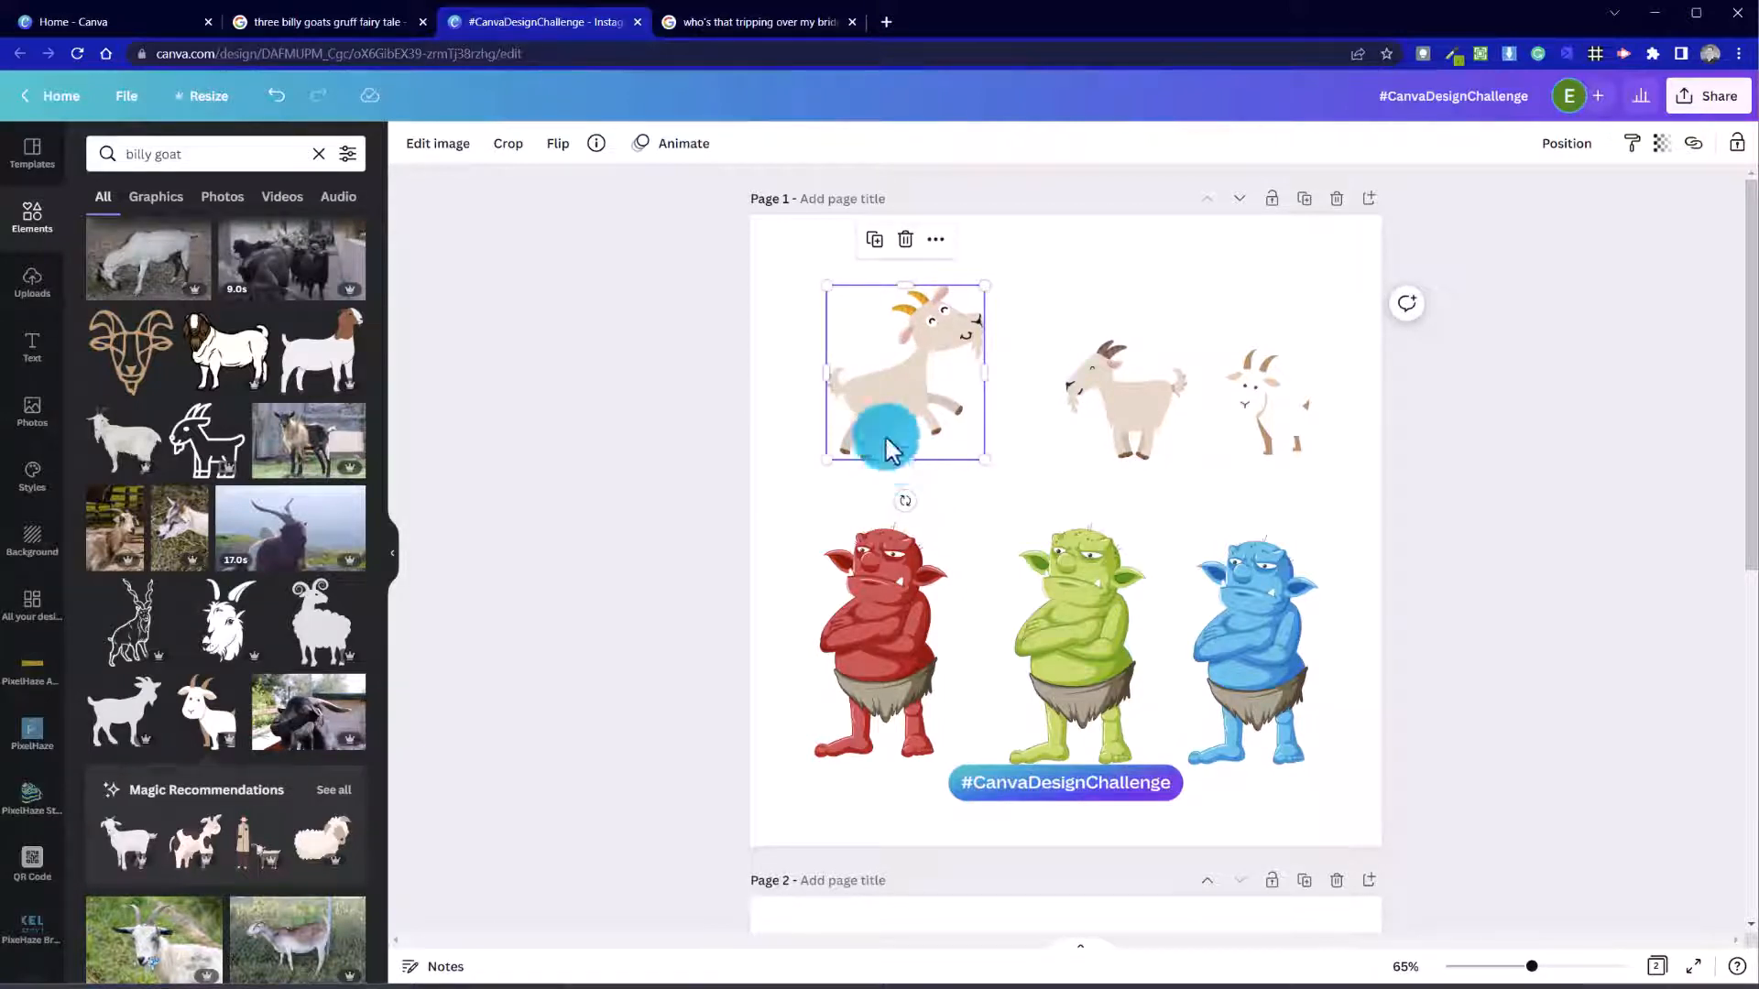
Step: Enlarge the leaping goat into the biggest of the three at the page's left edge, and shift the brown-horned goat above the green troll
{"action": "left_click_drag", "start_coordinate": [918, 382], "coordinate": [790, 407]}
{"action": "mouse_move", "coordinate": [856, 315]}
{"action": "left_mouse_down"}
{"action": "mouse_move", "coordinate": [962, 259]}
{"action": "mouse_move", "coordinate": [839, 344]}
{"action": "left_mouse_up"}
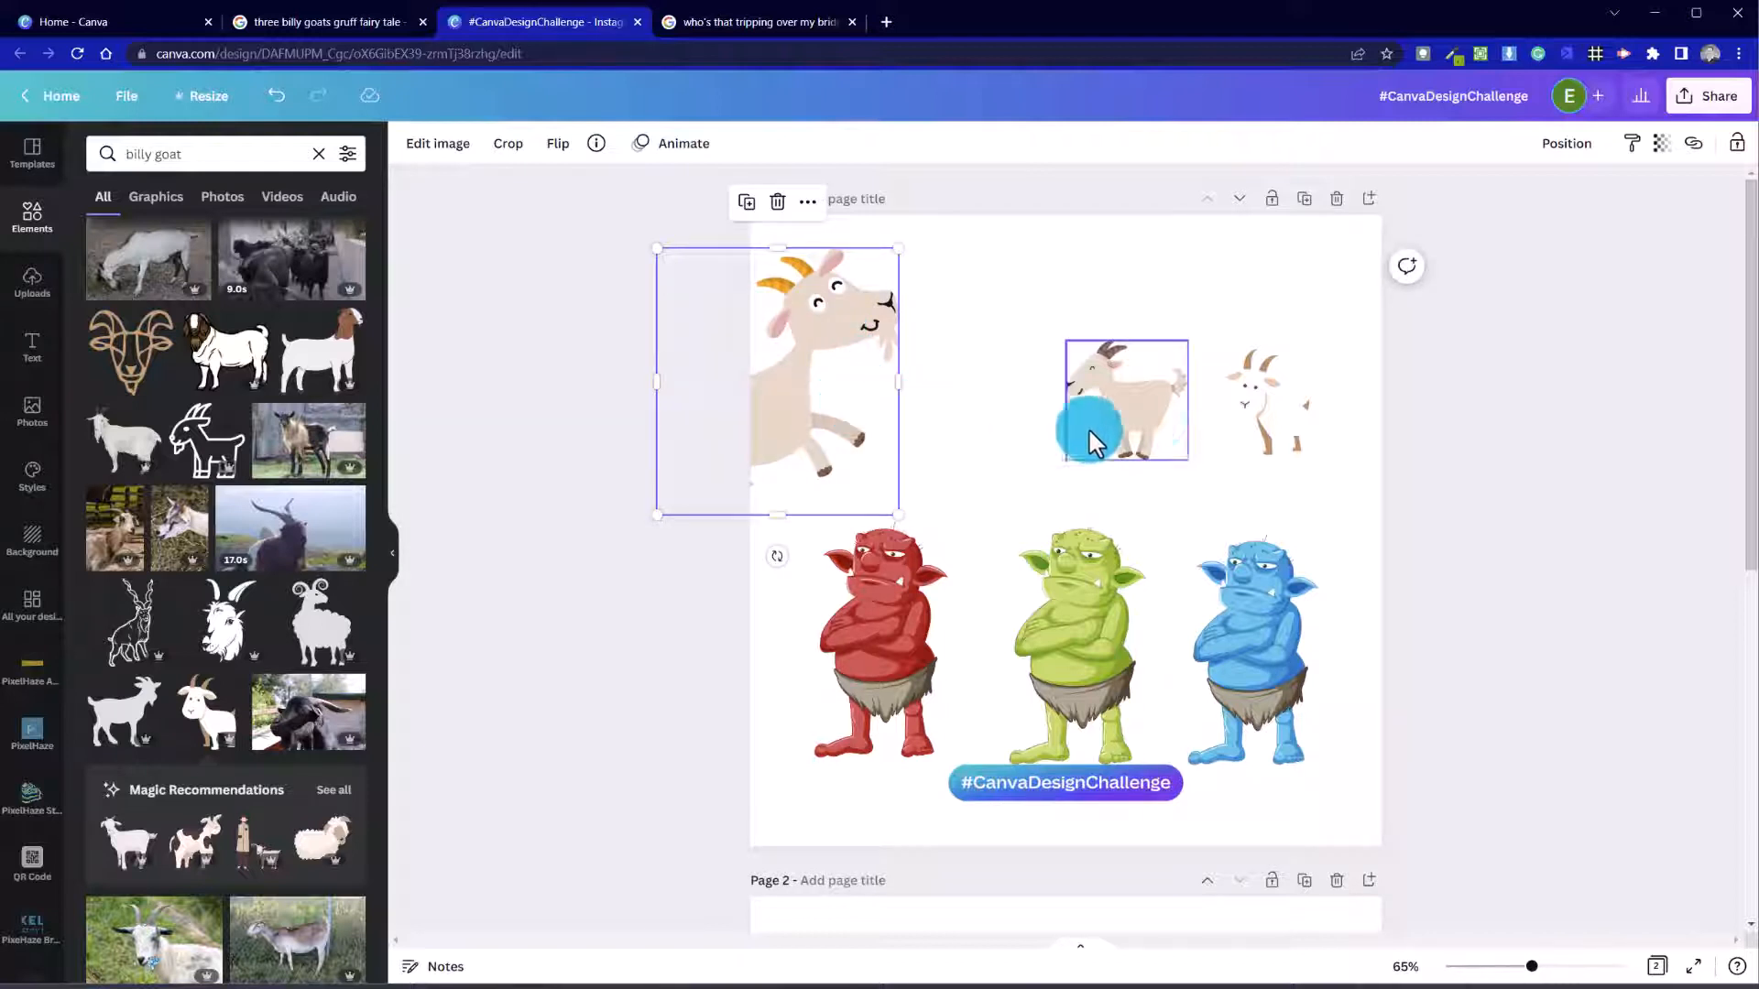
{"action": "left_click", "coordinate": [1153, 417]}
{"action": "left_click_drag", "start_coordinate": [1150, 420], "coordinate": [1108, 420]}
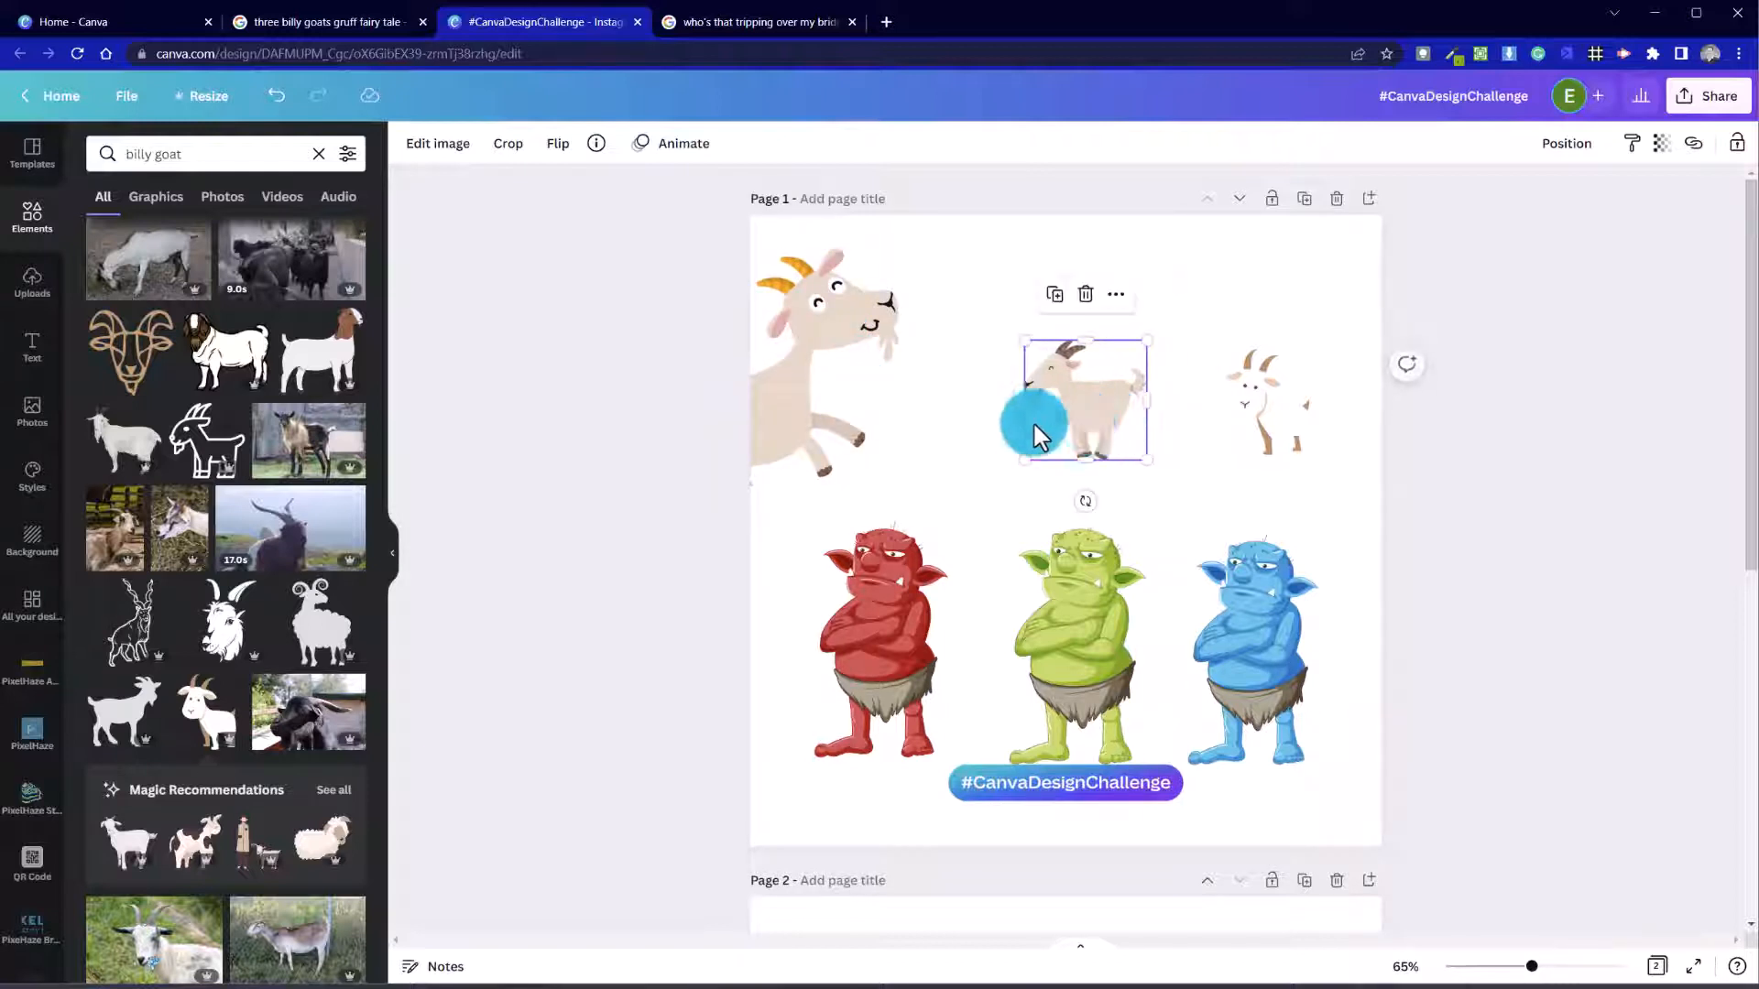
{"action": "left_click_drag", "start_coordinate": [811, 387], "coordinate": [872, 406]}
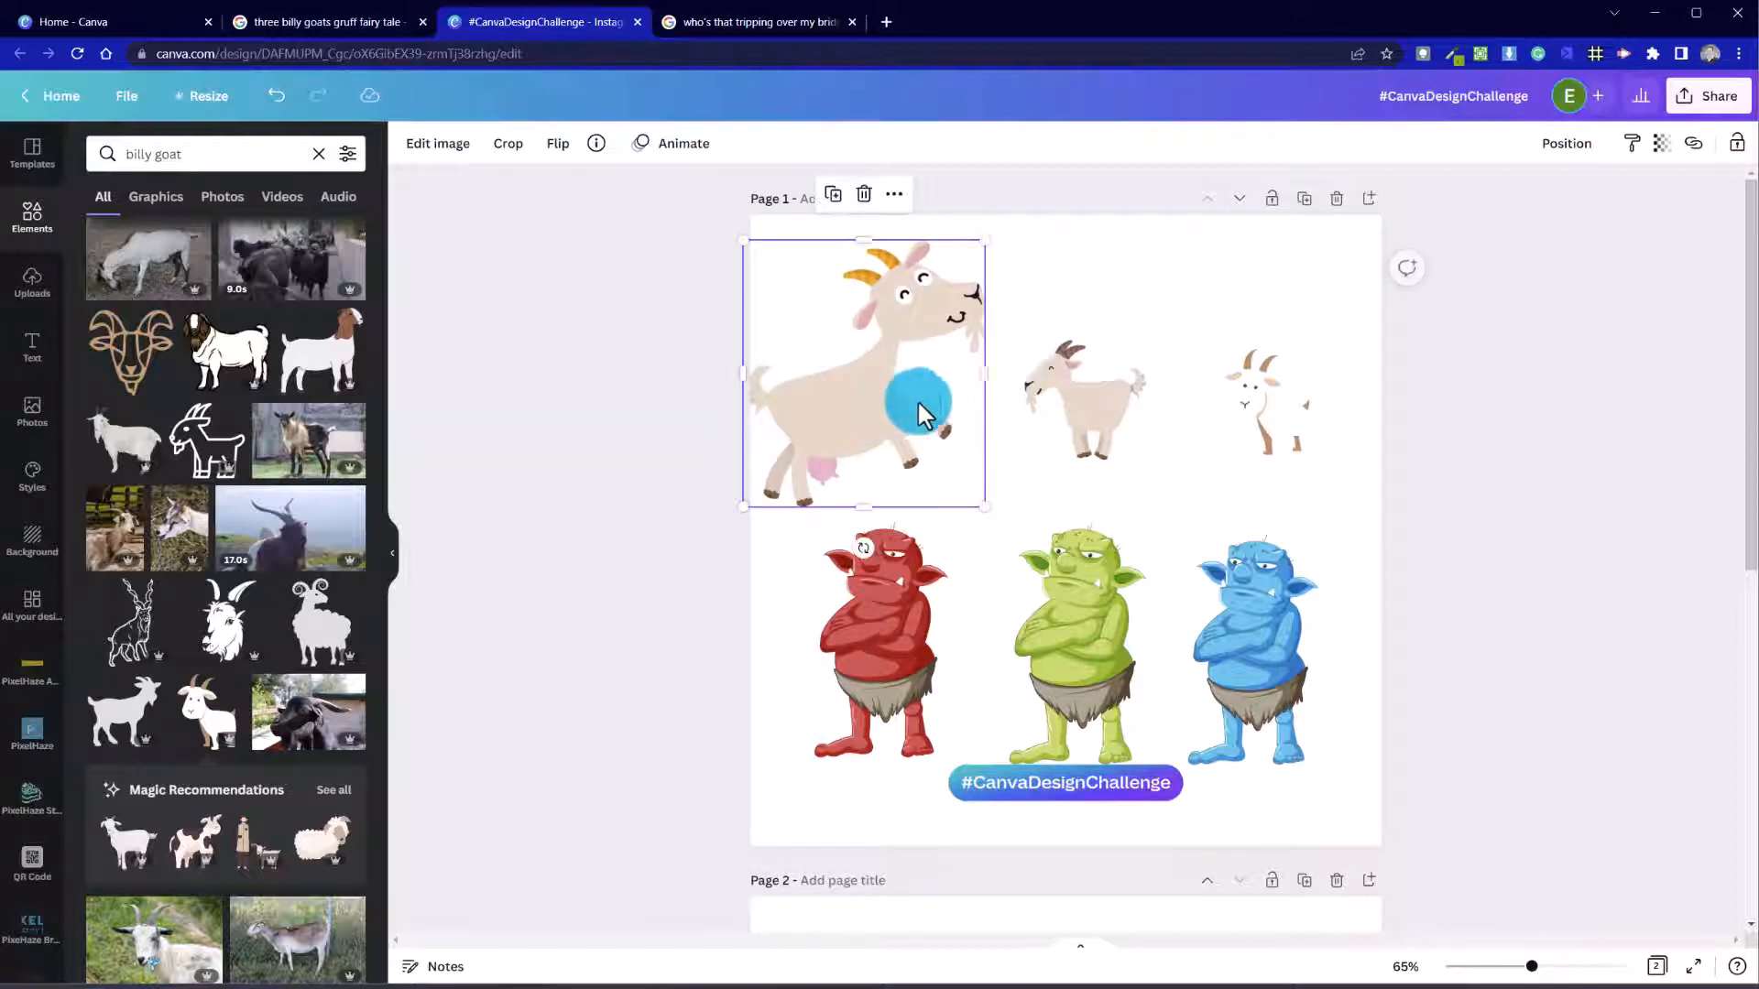
Step: Enlarge the brown-horned beige goat to a medium size and recentre it above the green troll
{"action": "left_click", "coordinate": [1065, 345]}
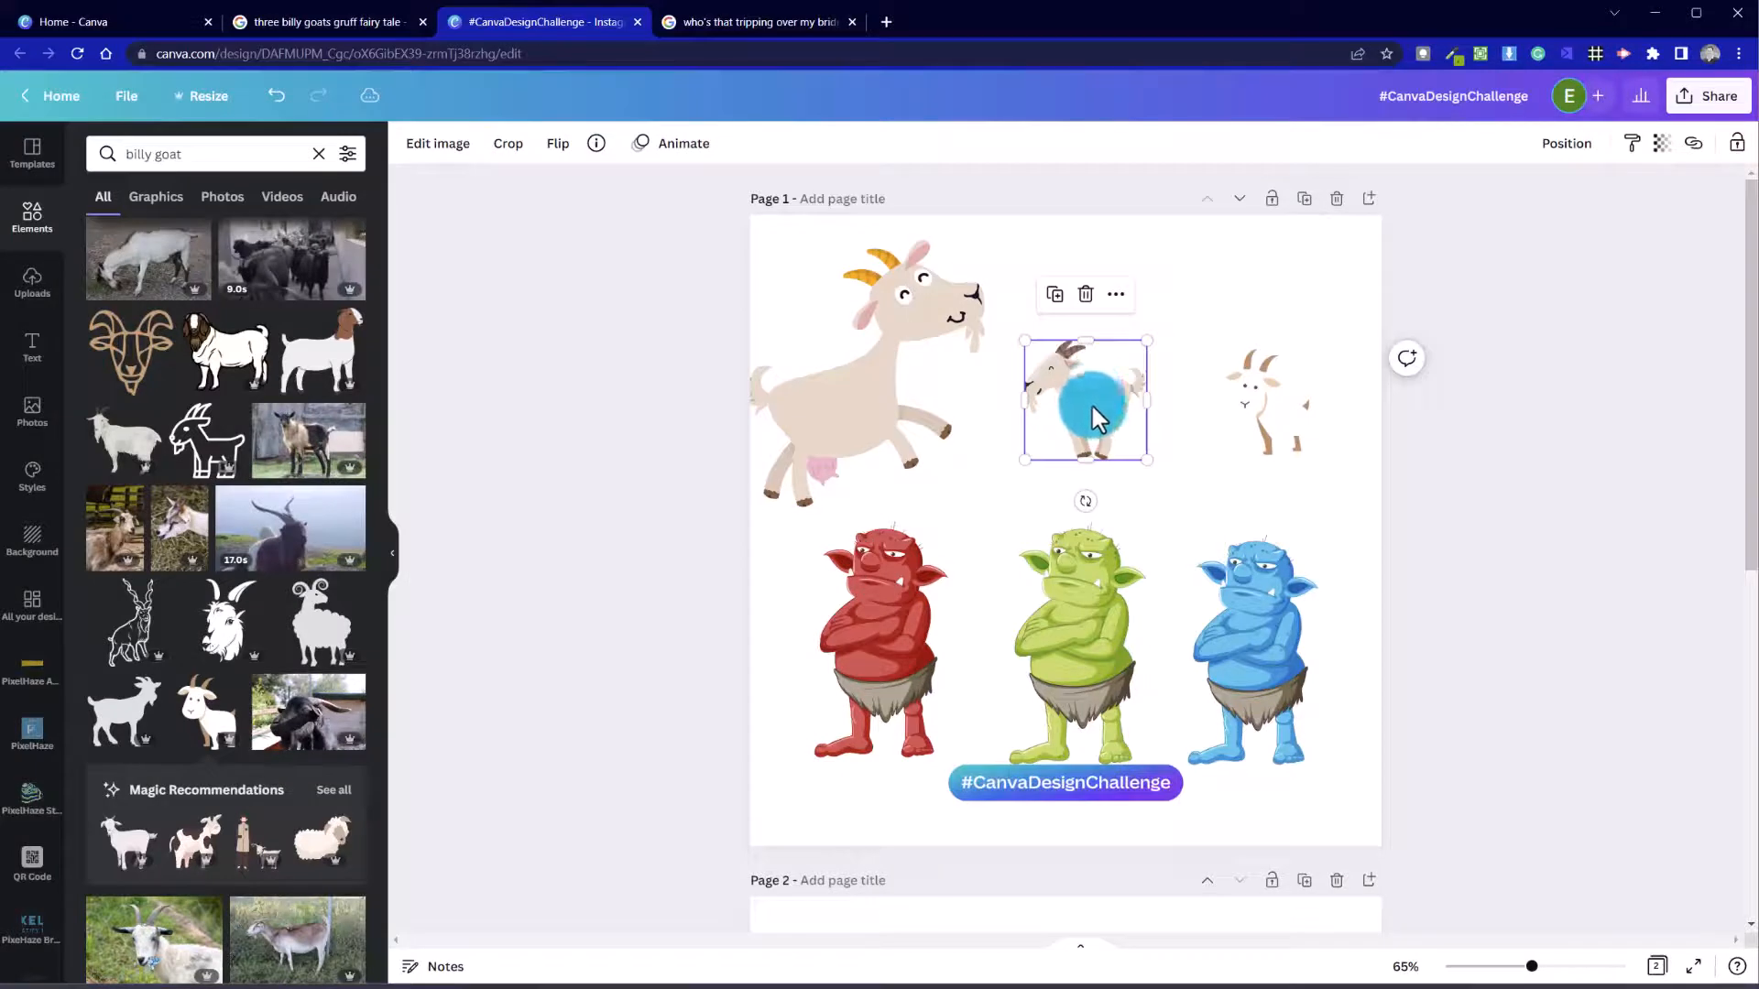
{"action": "left_click_drag", "start_coordinate": [1149, 339], "coordinate": [1181, 322]}
{"action": "left_click_drag", "start_coordinate": [1136, 403], "coordinate": [1119, 393]}
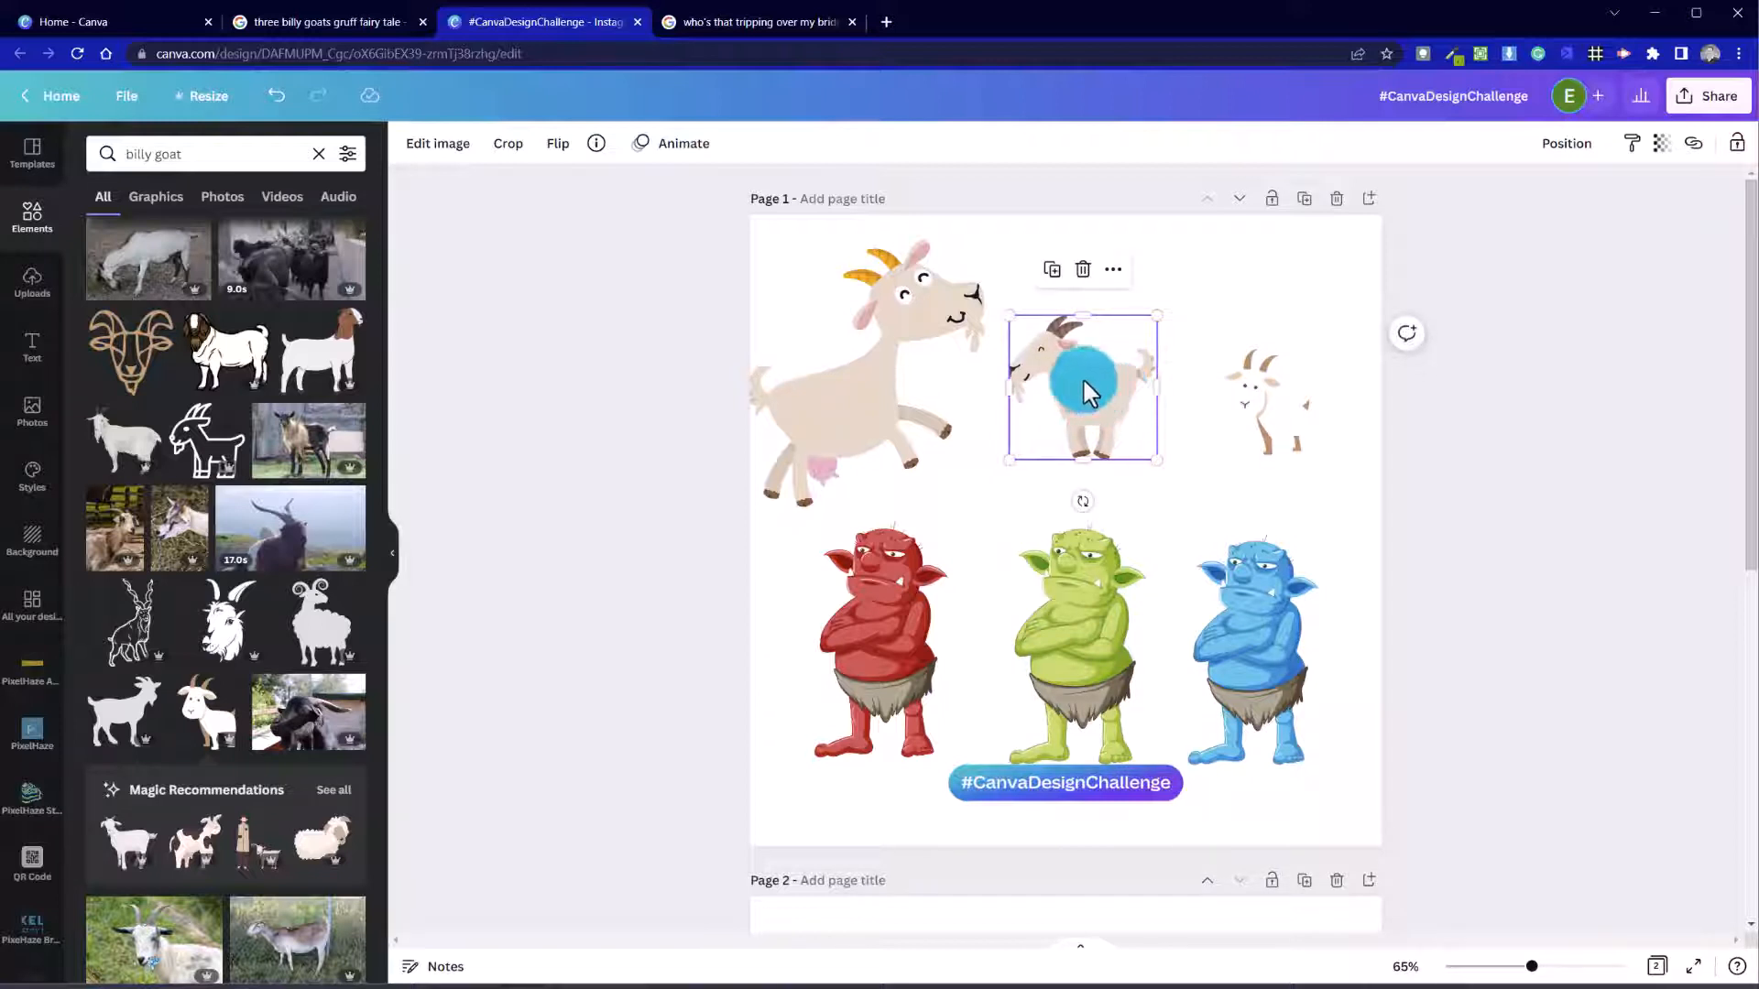
Step: Shrink the leaping goat and shift it slightly up at the page's left edge, and enlarge the small white goat a little
{"action": "left_click", "coordinate": [975, 315]}
{"action": "left_click_drag", "start_coordinate": [982, 237], "coordinate": [905, 337]}
{"action": "left_click_drag", "start_coordinate": [834, 444], "coordinate": [839, 420]}
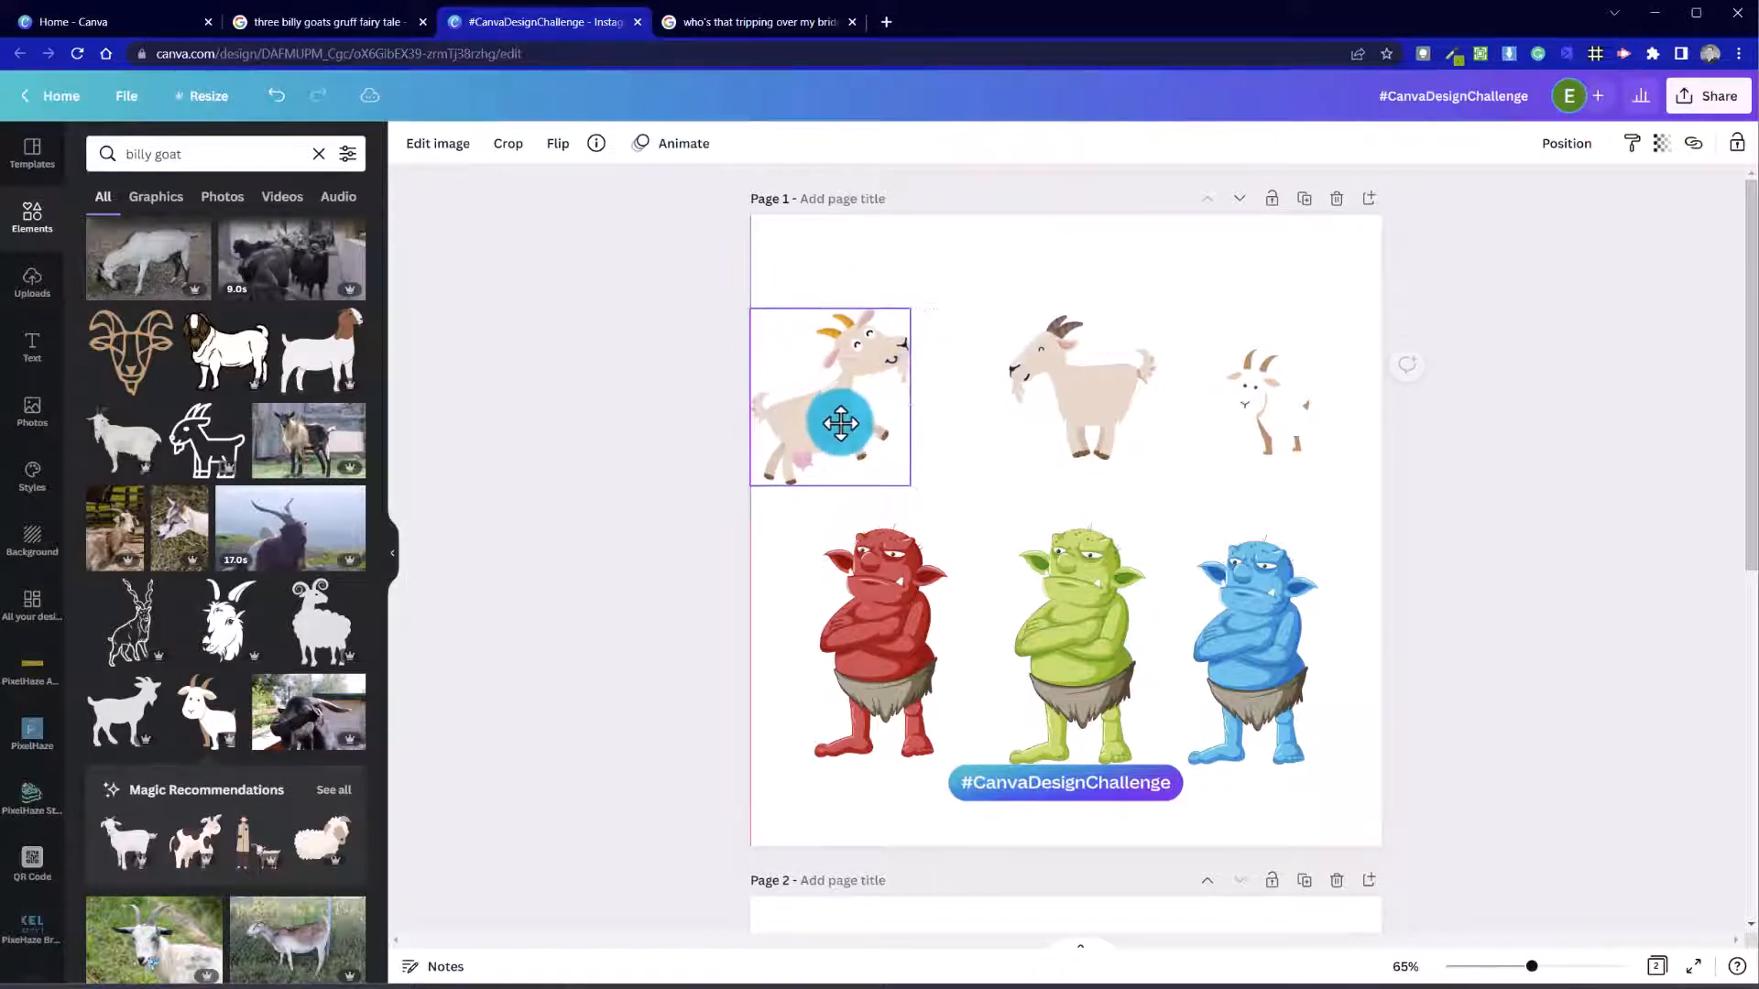
{"action": "left_click", "coordinate": [1247, 417]}
{"action": "mouse_move", "coordinate": [1226, 349]}
{"action": "left_mouse_down"}
{"action": "mouse_move", "coordinate": [1173, 291]}
{"action": "mouse_move", "coordinate": [1215, 336]}
{"action": "left_mouse_up"}
{"action": "left_click", "coordinate": [1240, 361]}
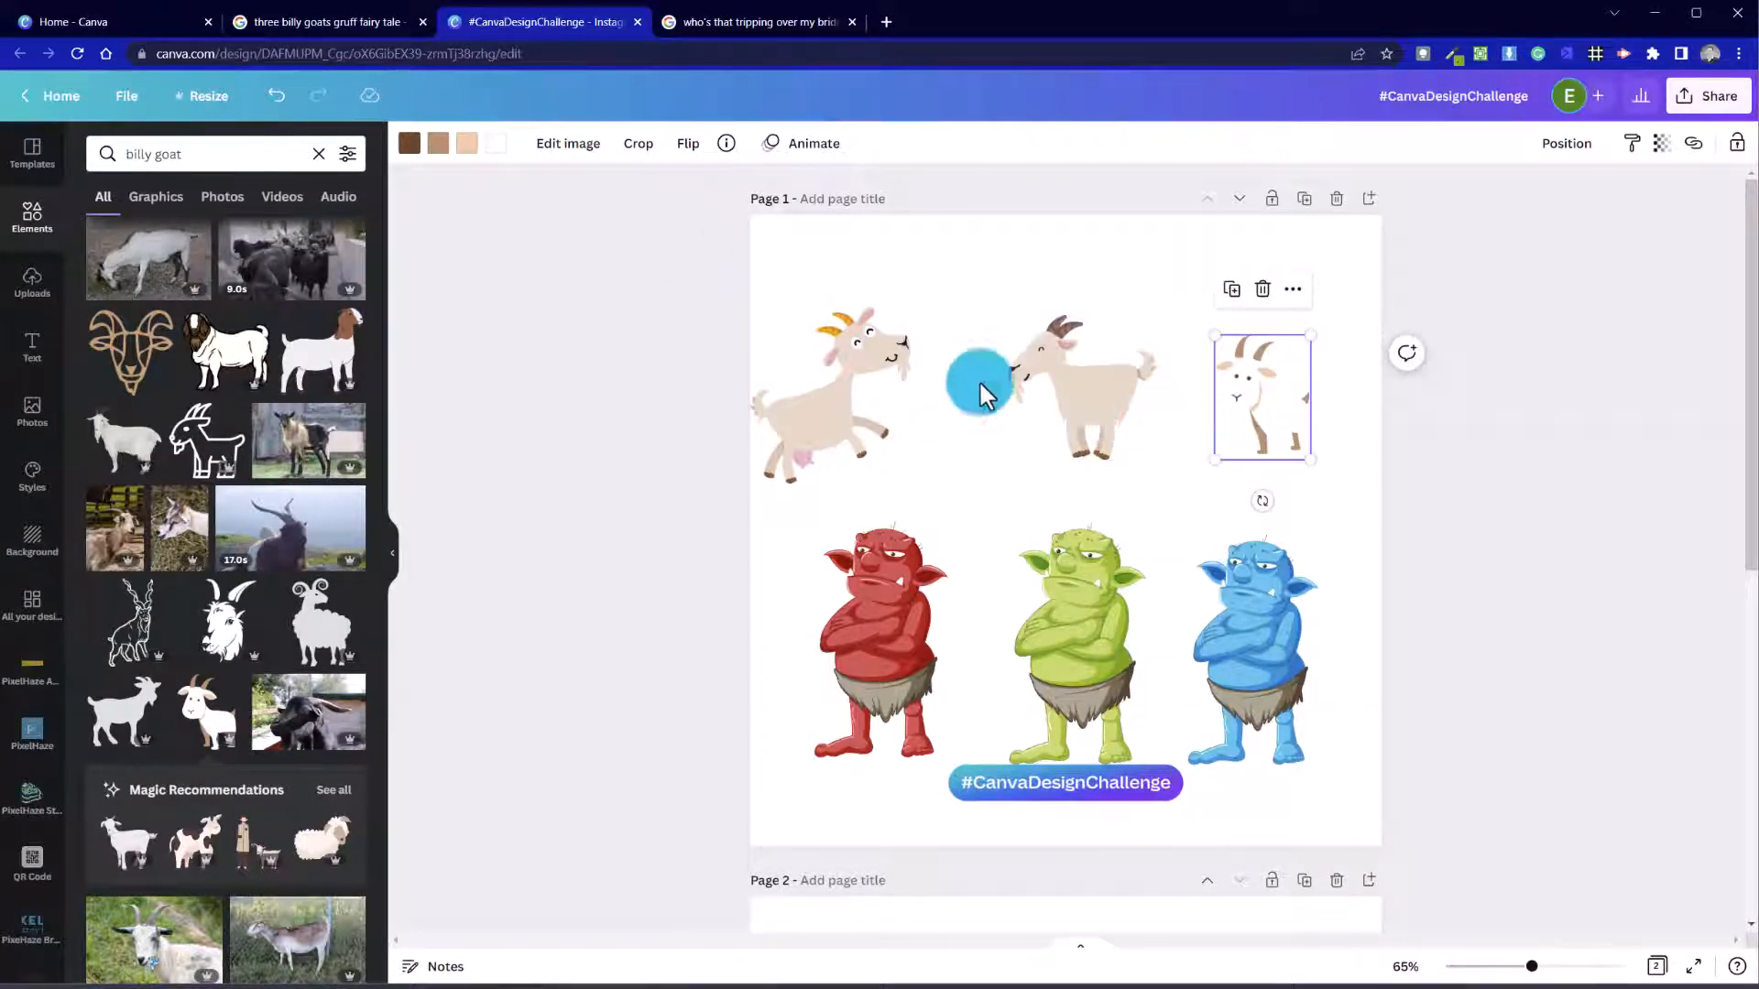
Step: Recolour the small goat's white coat with the peach document colour
{"action": "left_click", "coordinate": [492, 159]}
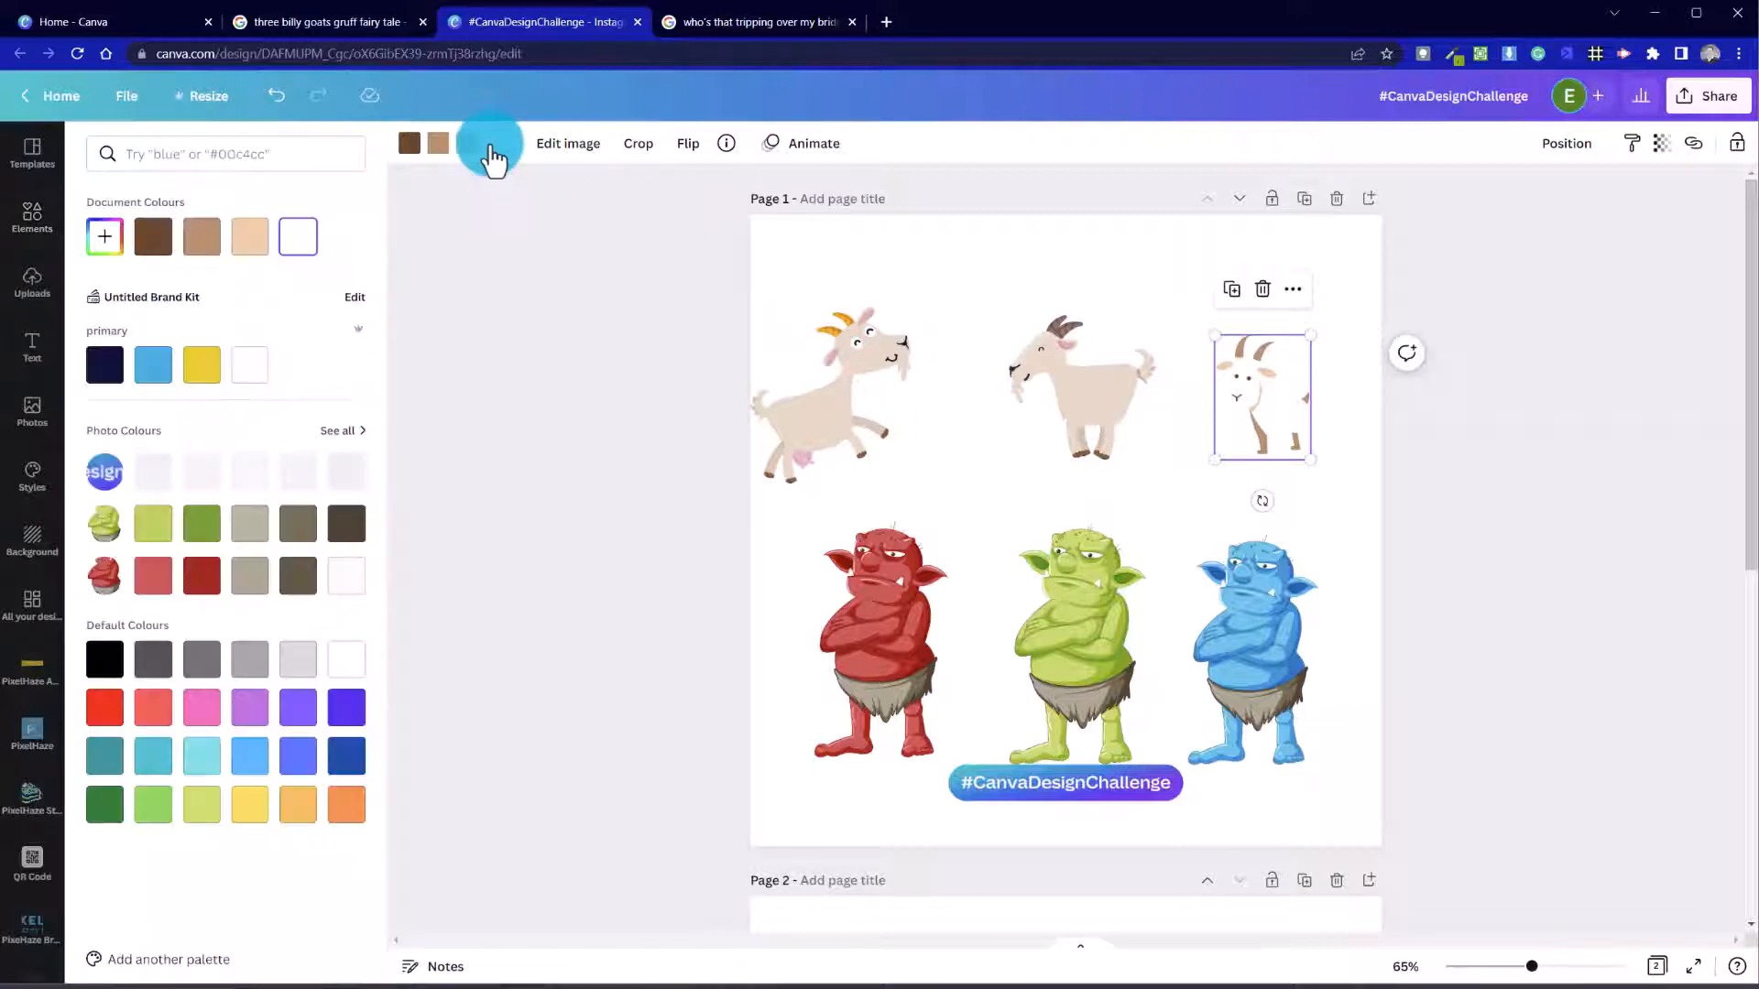
{"action": "left_click", "coordinate": [254, 243]}
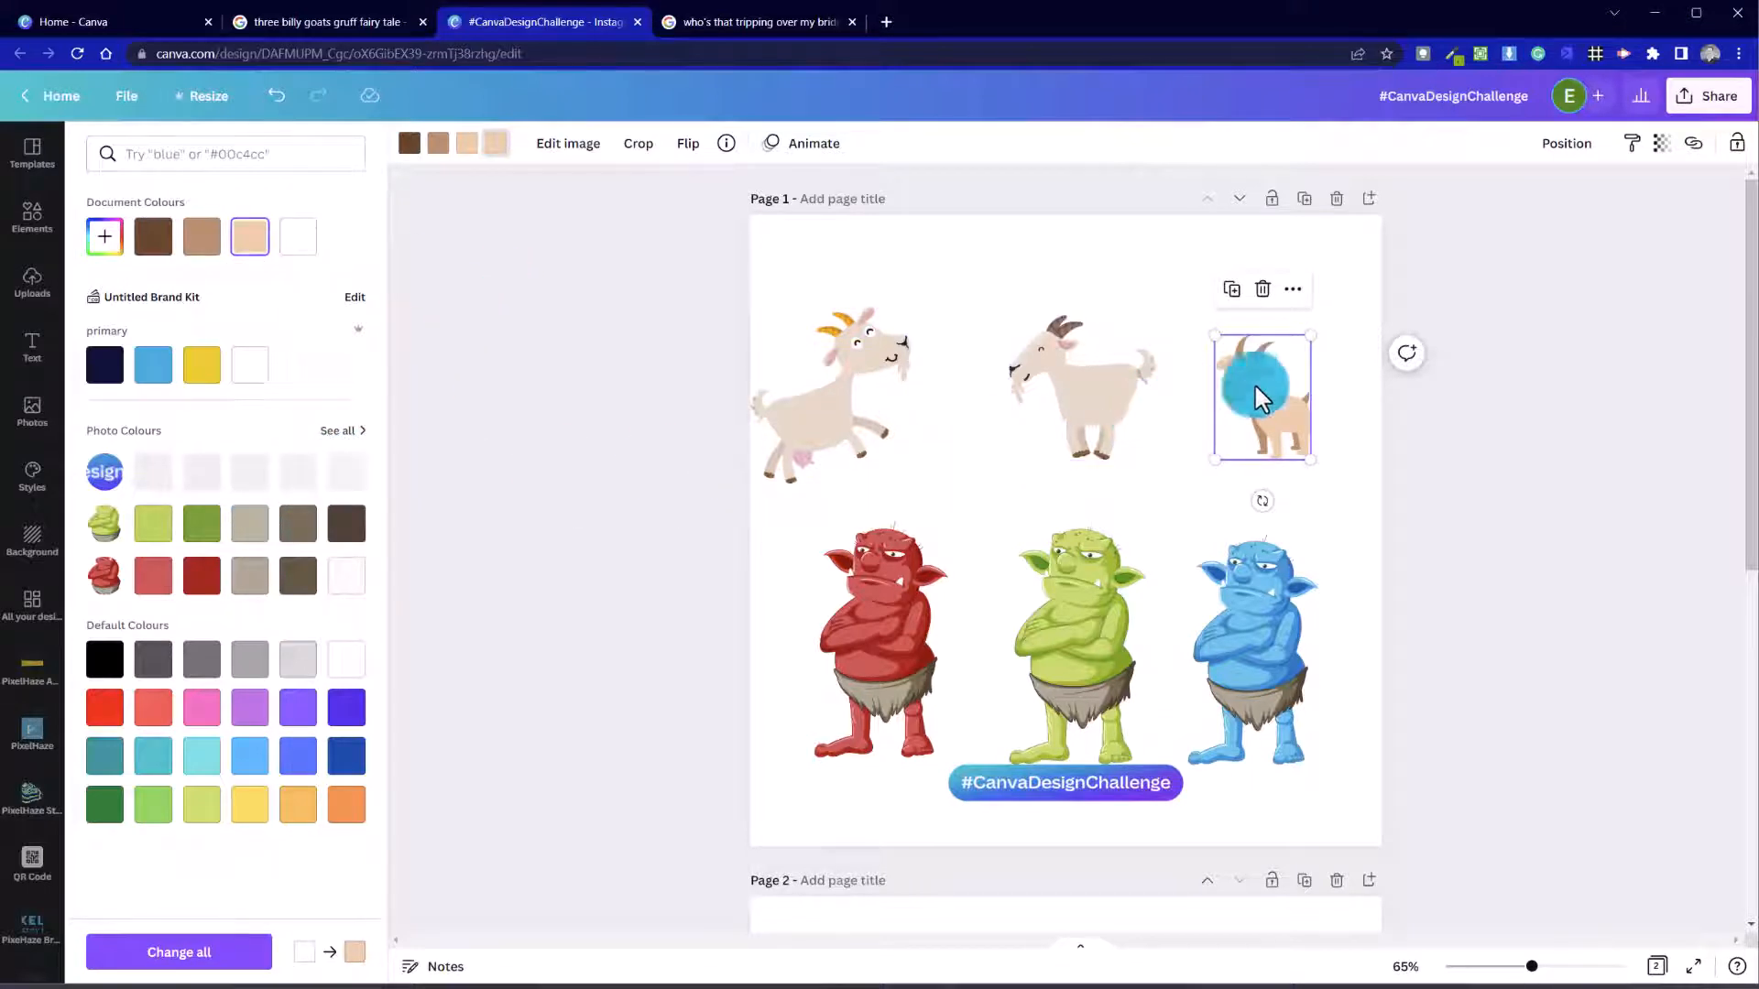
{"action": "left_click", "coordinate": [1416, 324]}
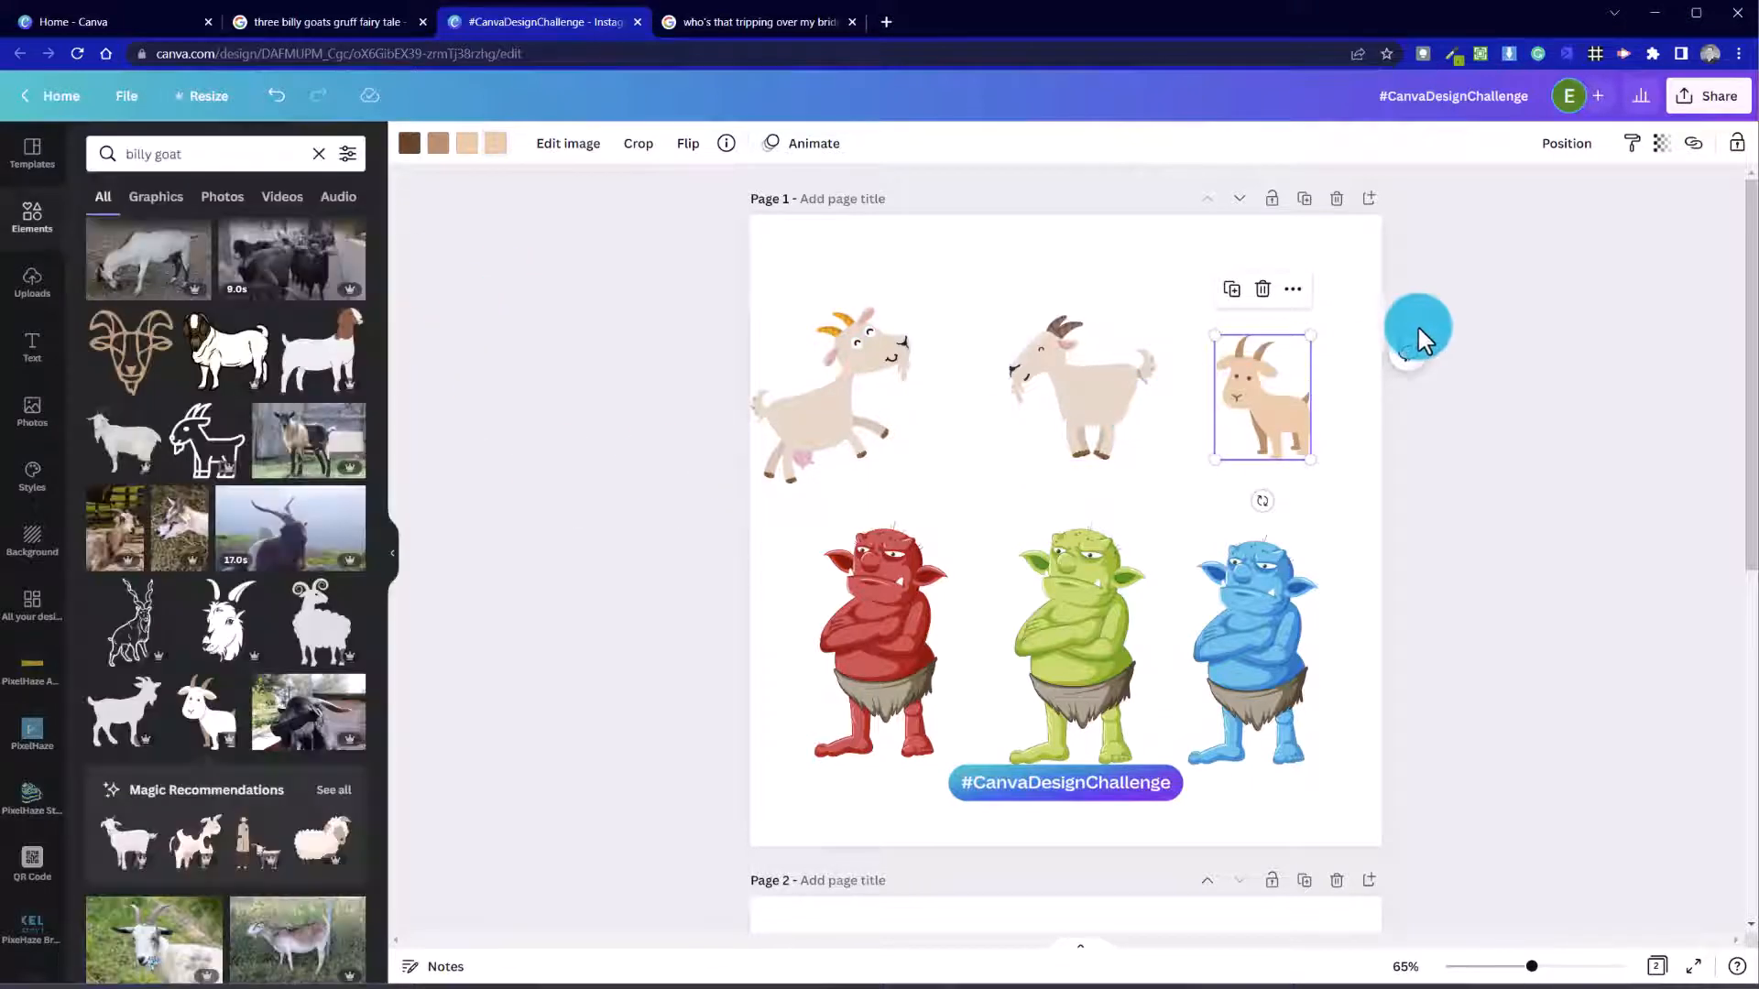
Step: Pick beige #E8D7C5 with the browser colour picker, and recolour the small goat's coat with #E5D7C6 sampled from the middle goat's body
{"action": "left_click", "coordinate": [1454, 55]}
{"action": "left_click", "coordinate": [1411, 82]}
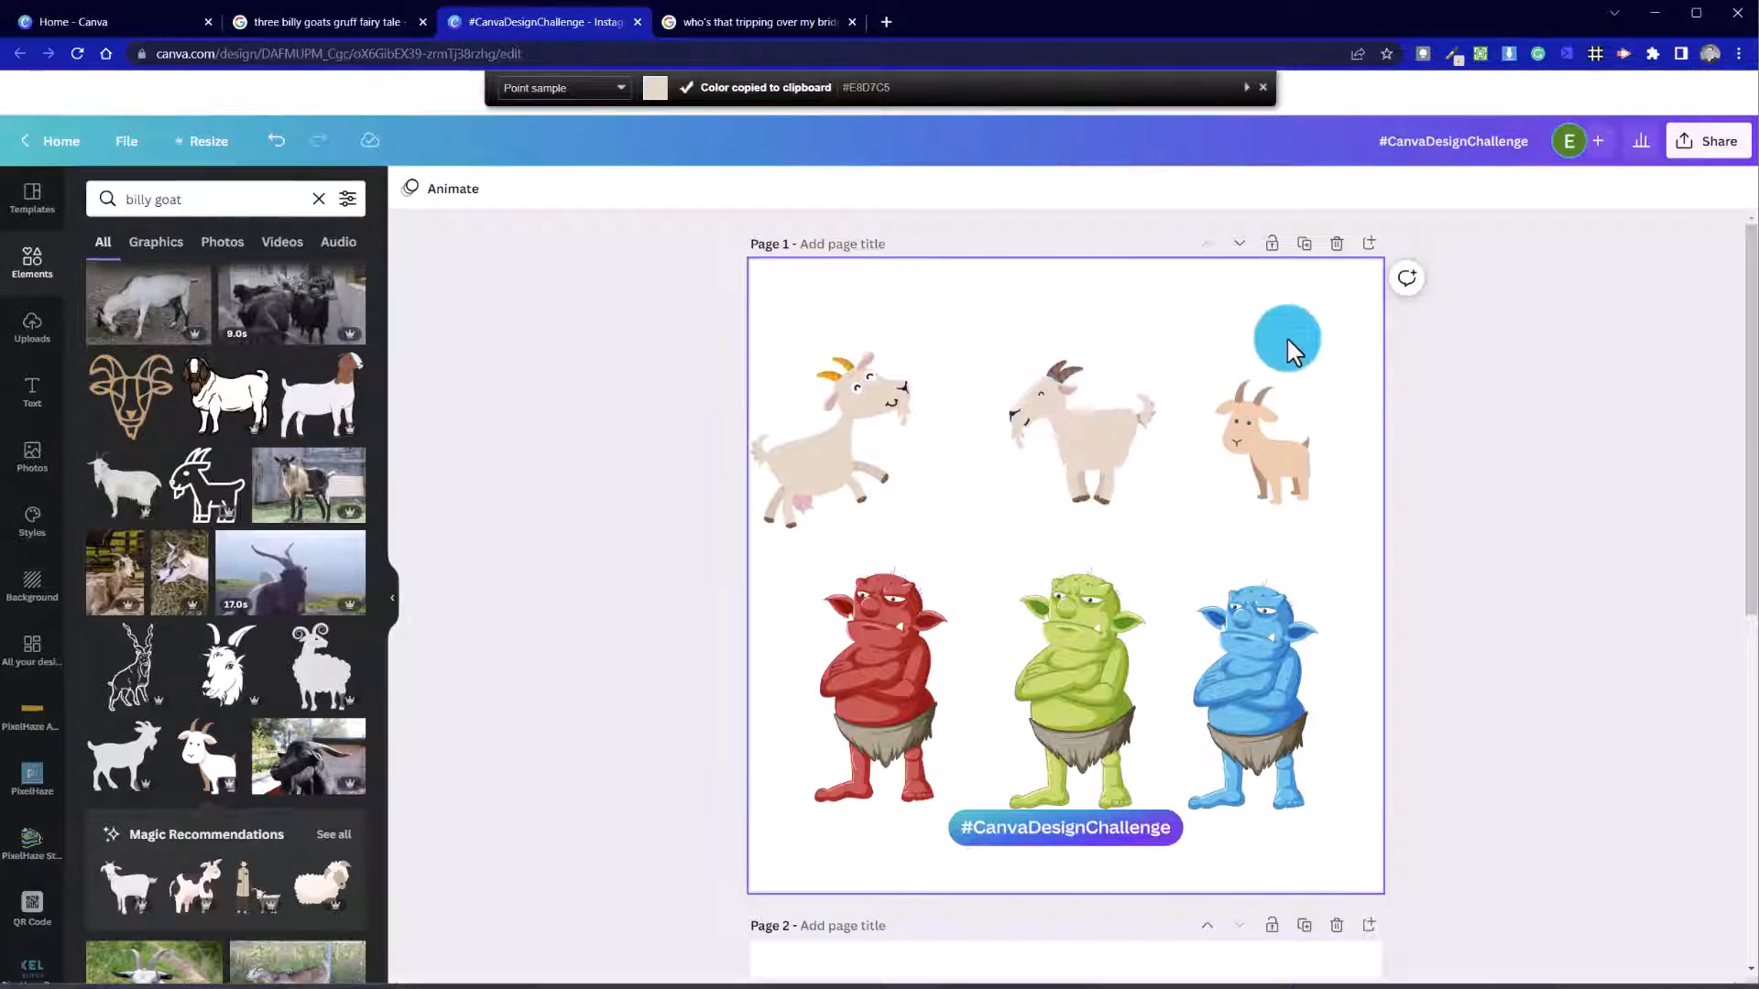
{"action": "left_click", "coordinate": [1277, 417]}
{"action": "left_click", "coordinate": [496, 142]}
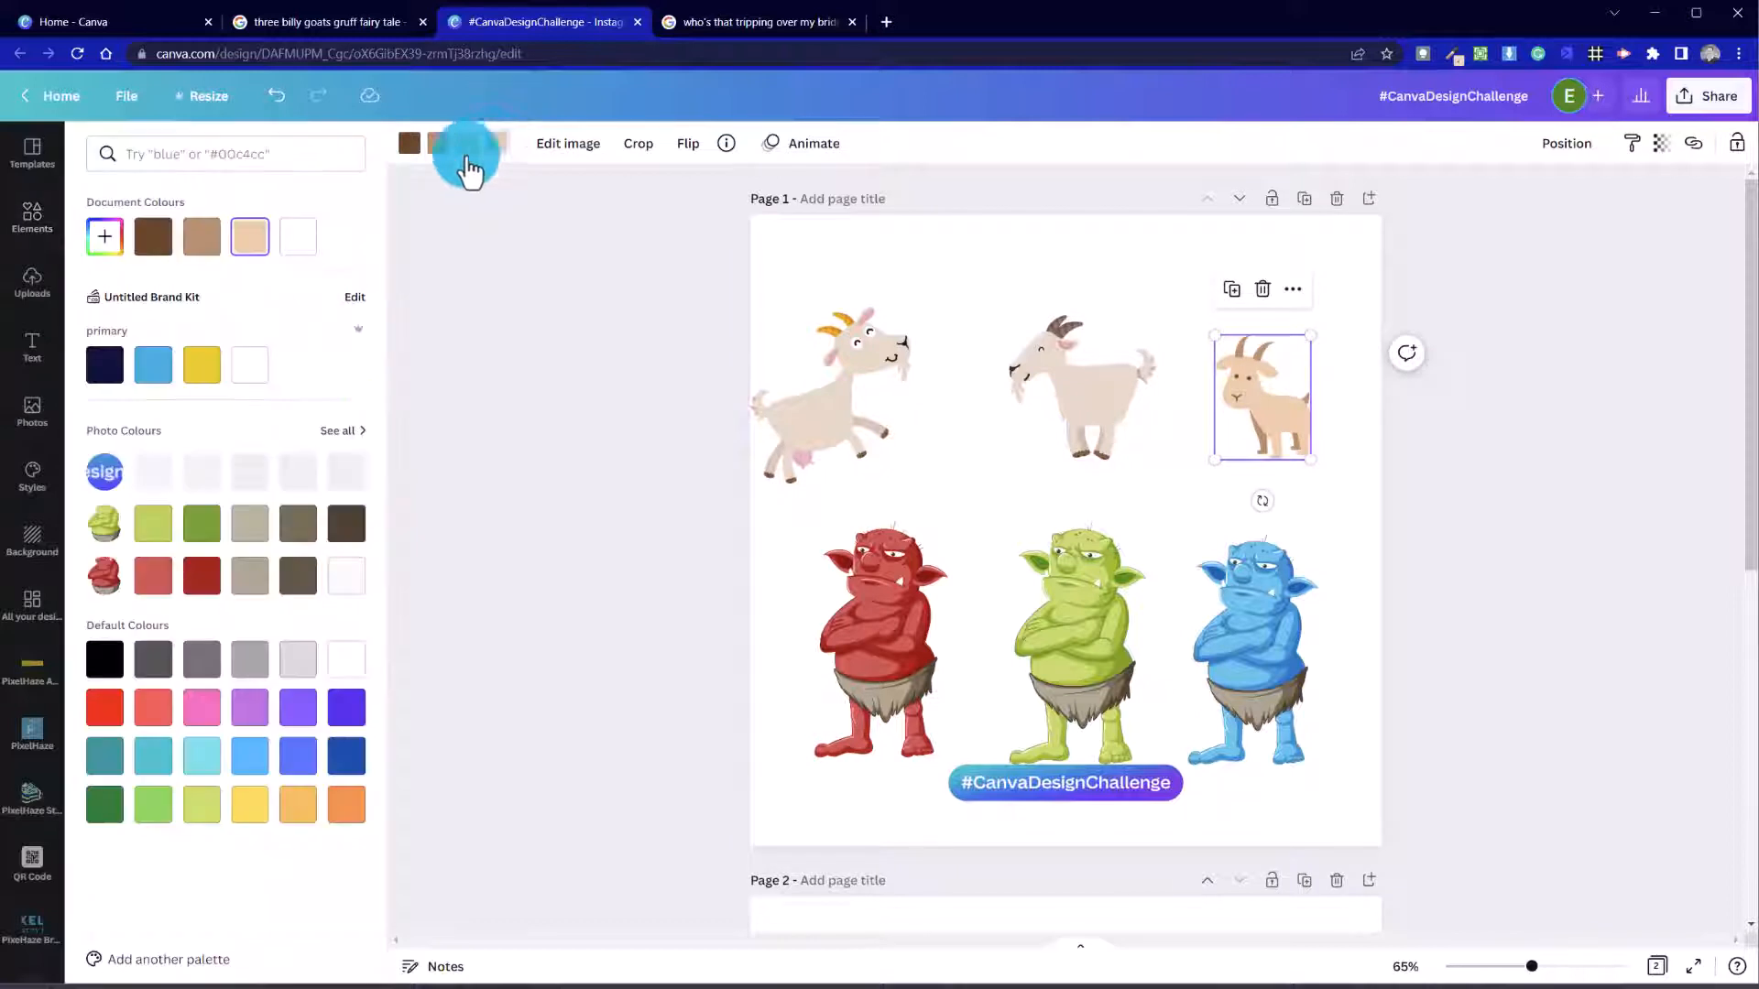
{"action": "left_click", "coordinate": [99, 238]}
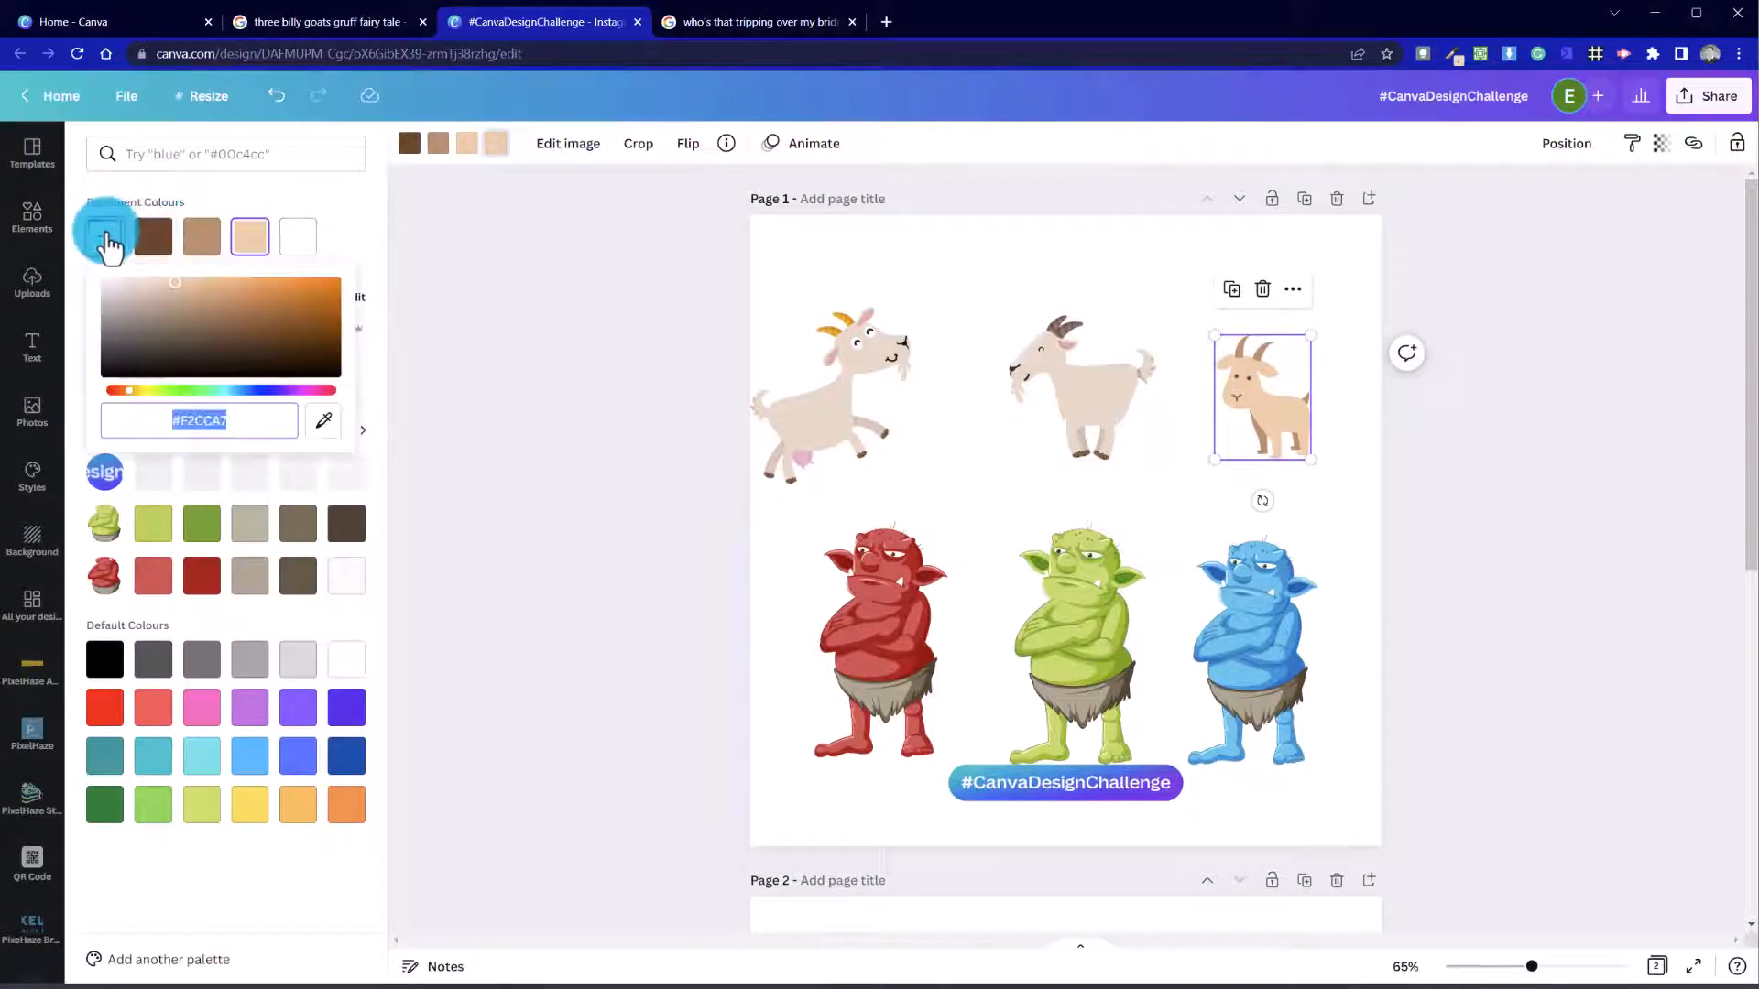
{"action": "left_click", "coordinate": [336, 424]}
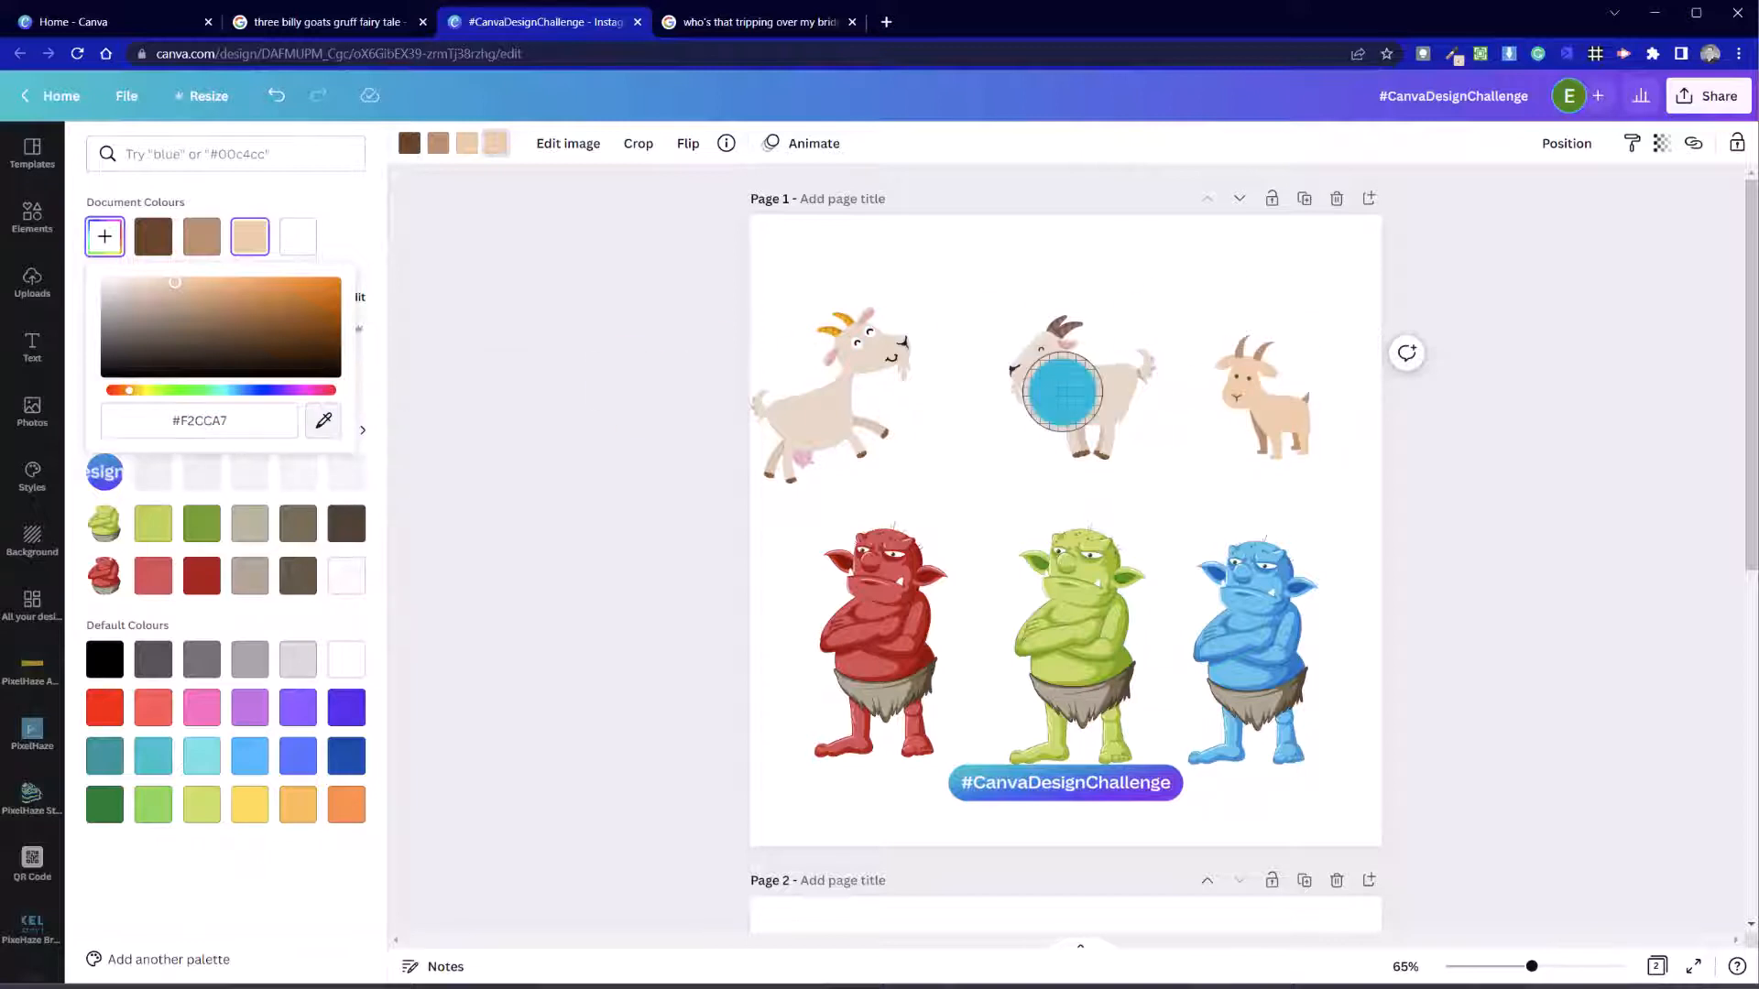
{"action": "left_click", "coordinate": [1082, 382]}
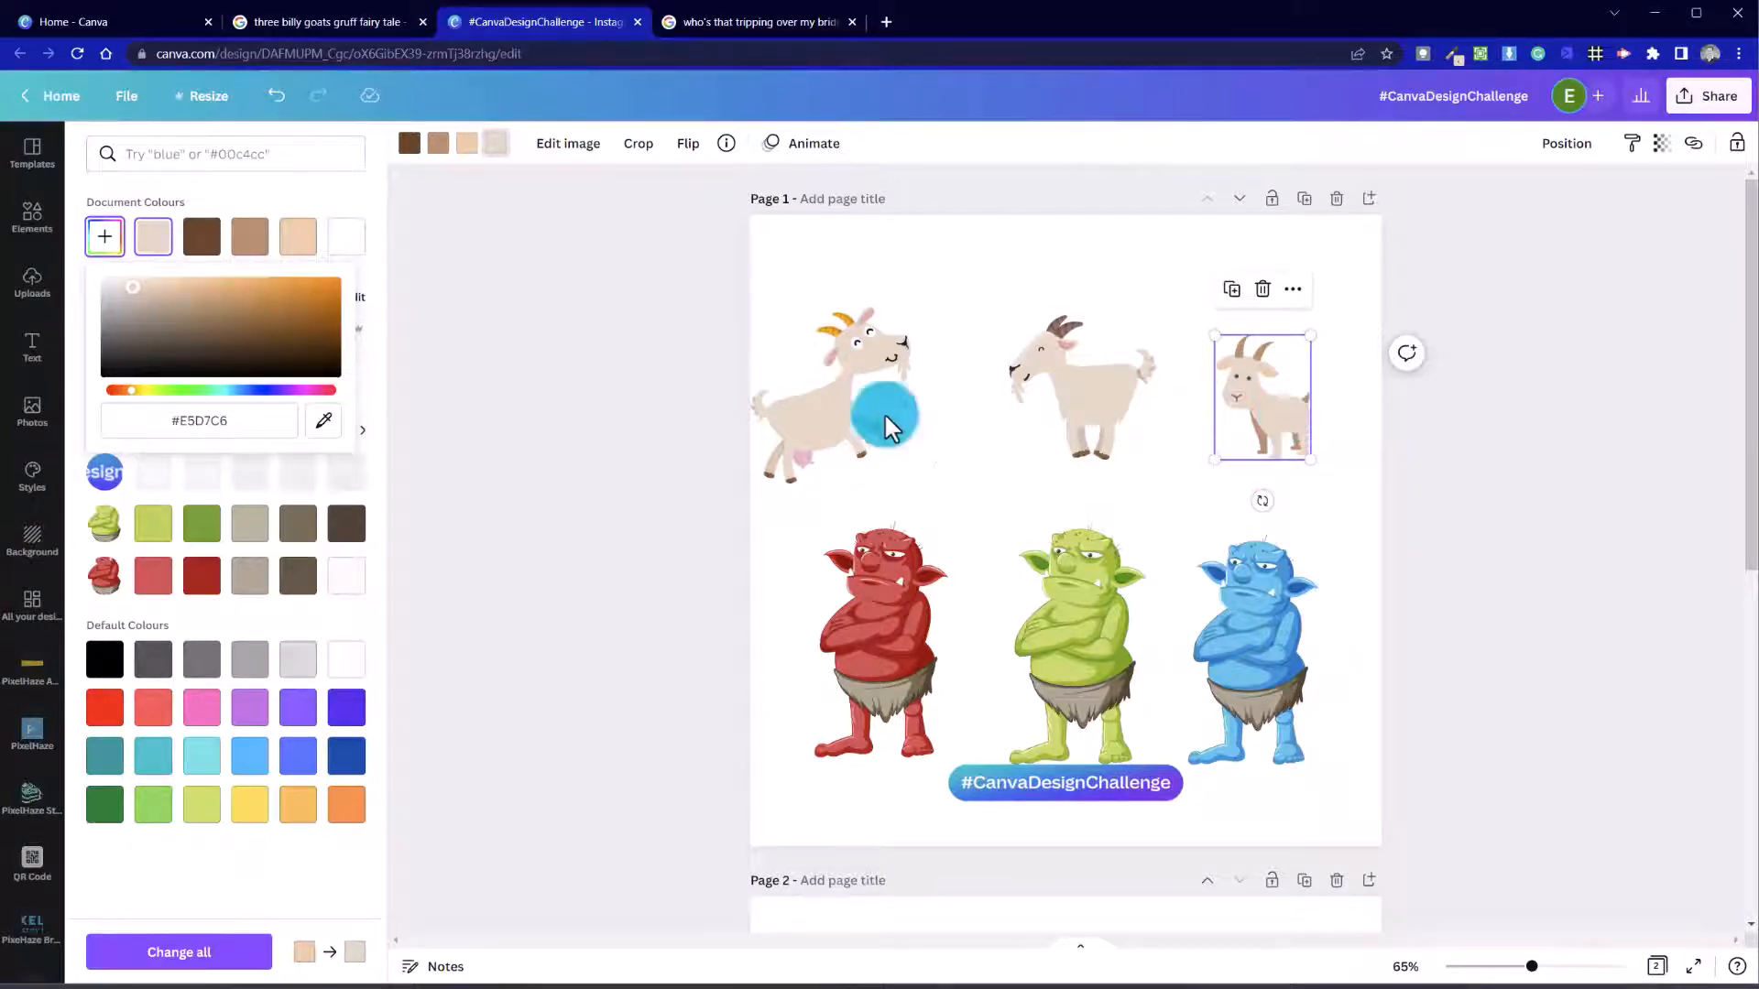
Step: Try brown and peach on the small goat's coat, and reapply beige #E5D7C6 sampled from the middle goat's body
{"action": "left_click", "coordinate": [263, 252]}
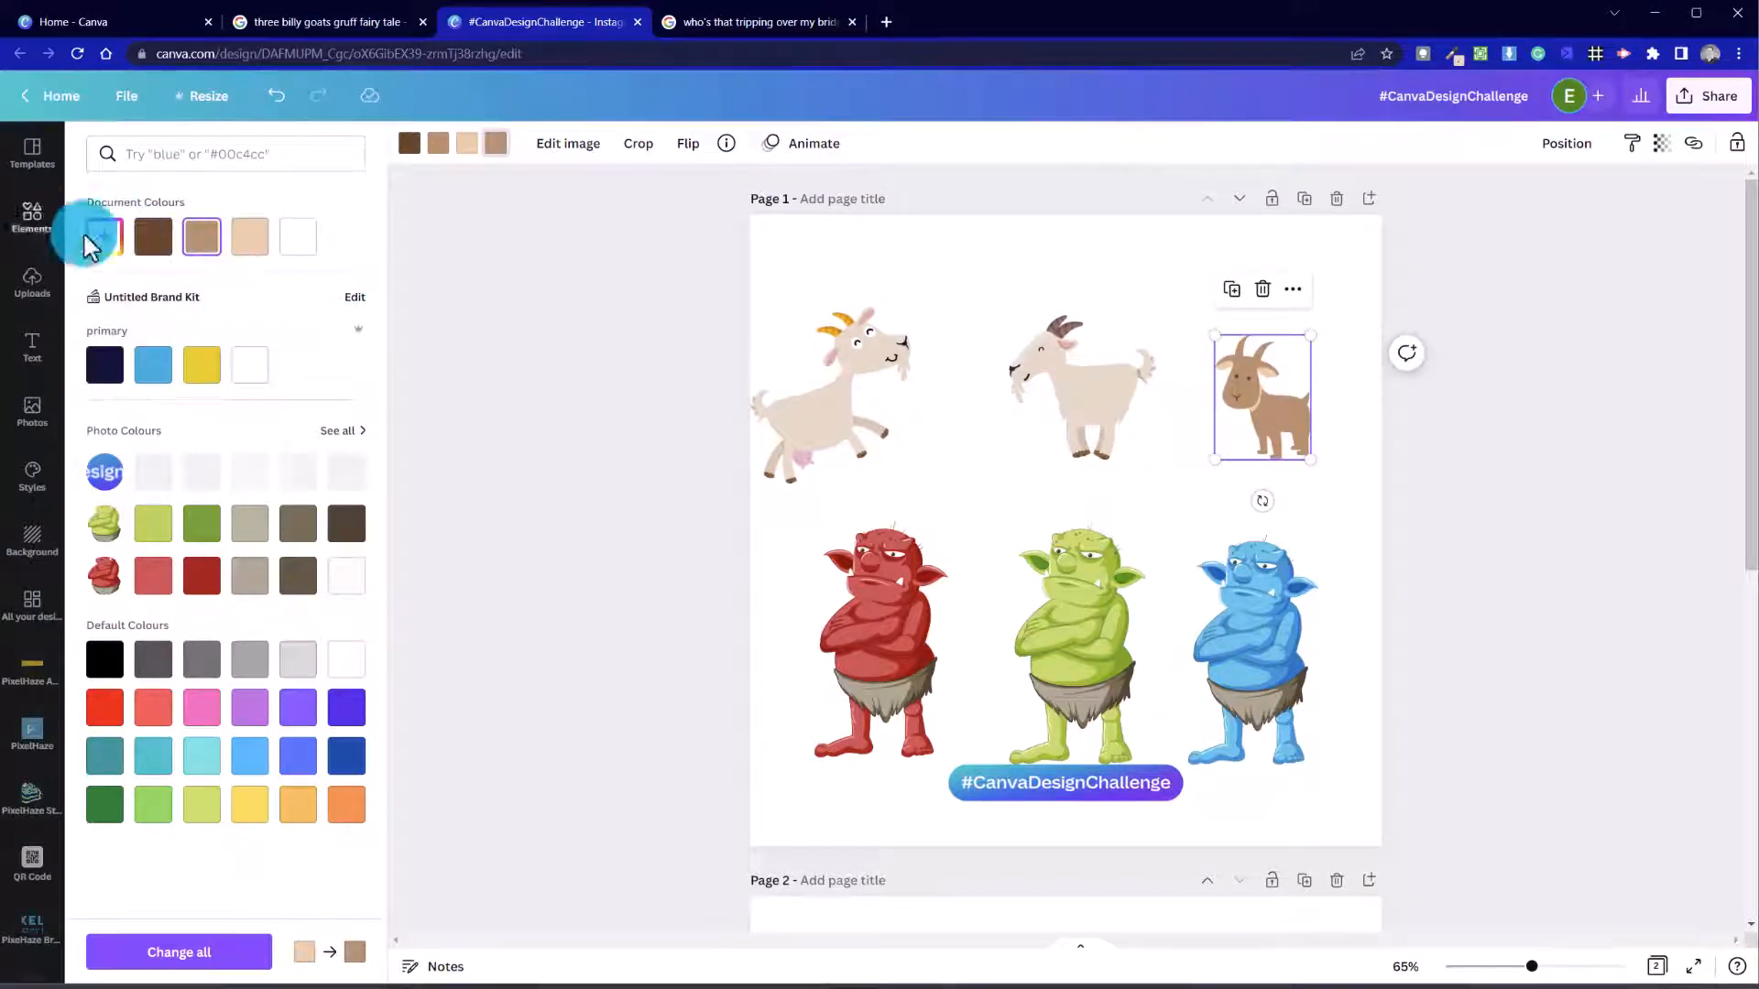
{"action": "left_click", "coordinate": [260, 244]}
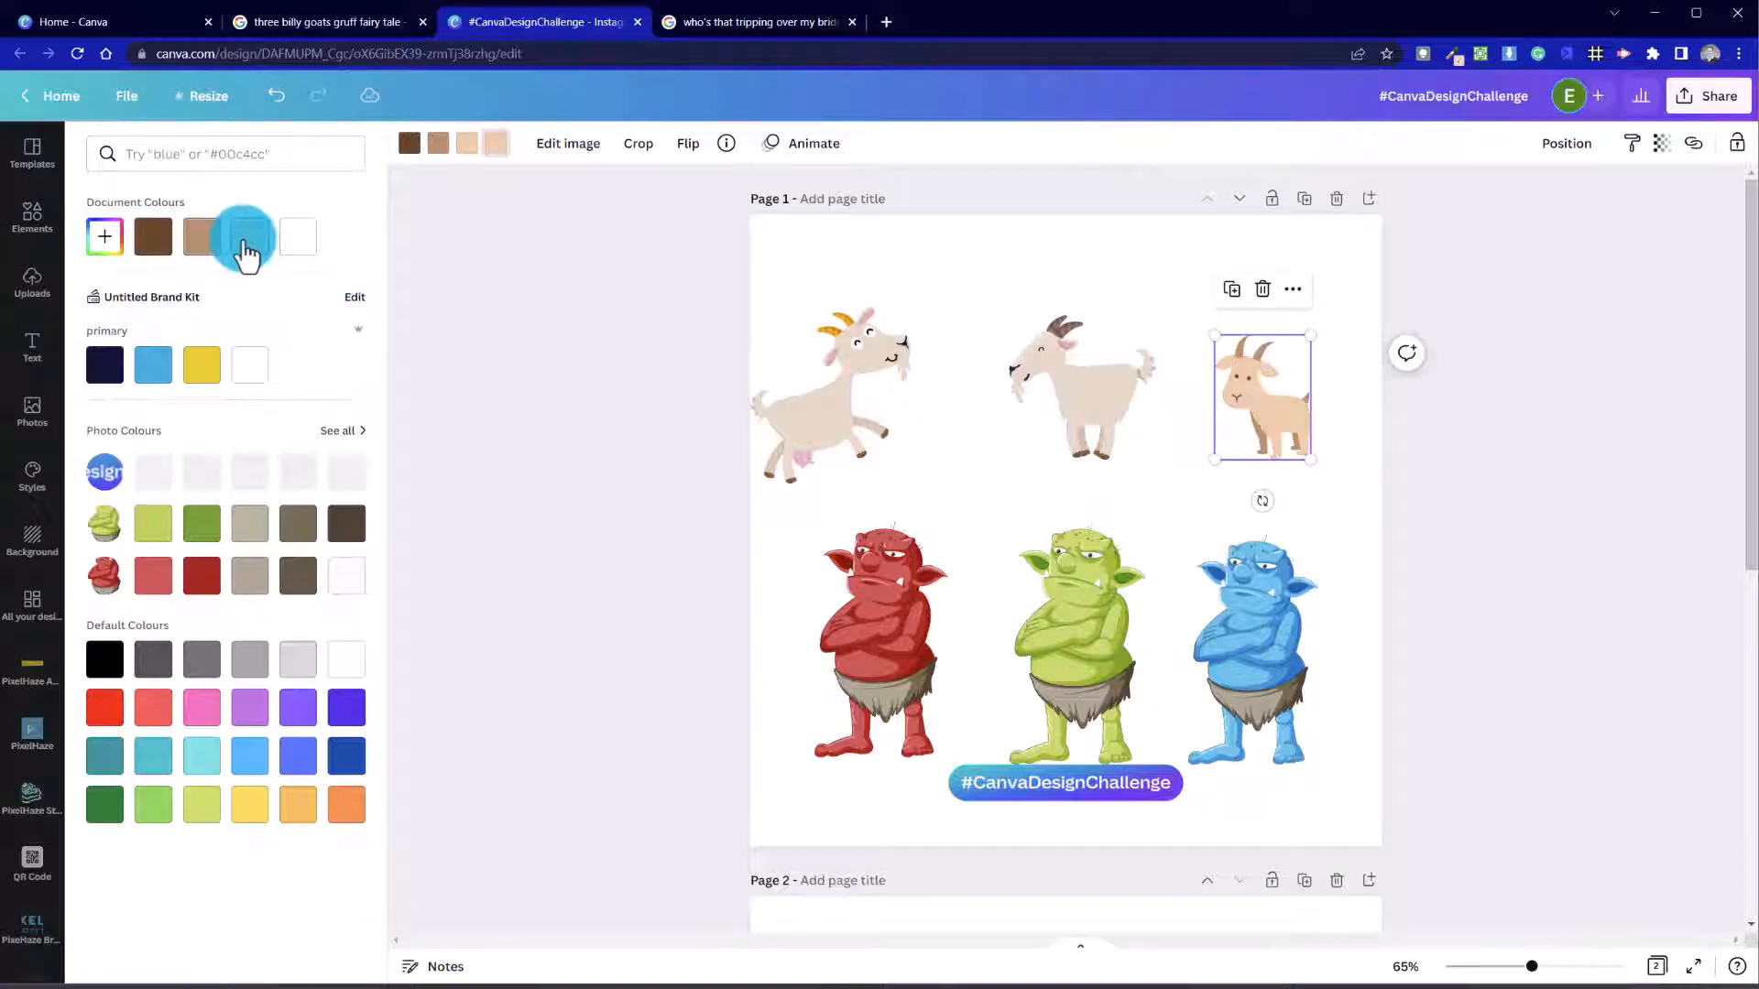
{"action": "left_click", "coordinate": [105, 236]}
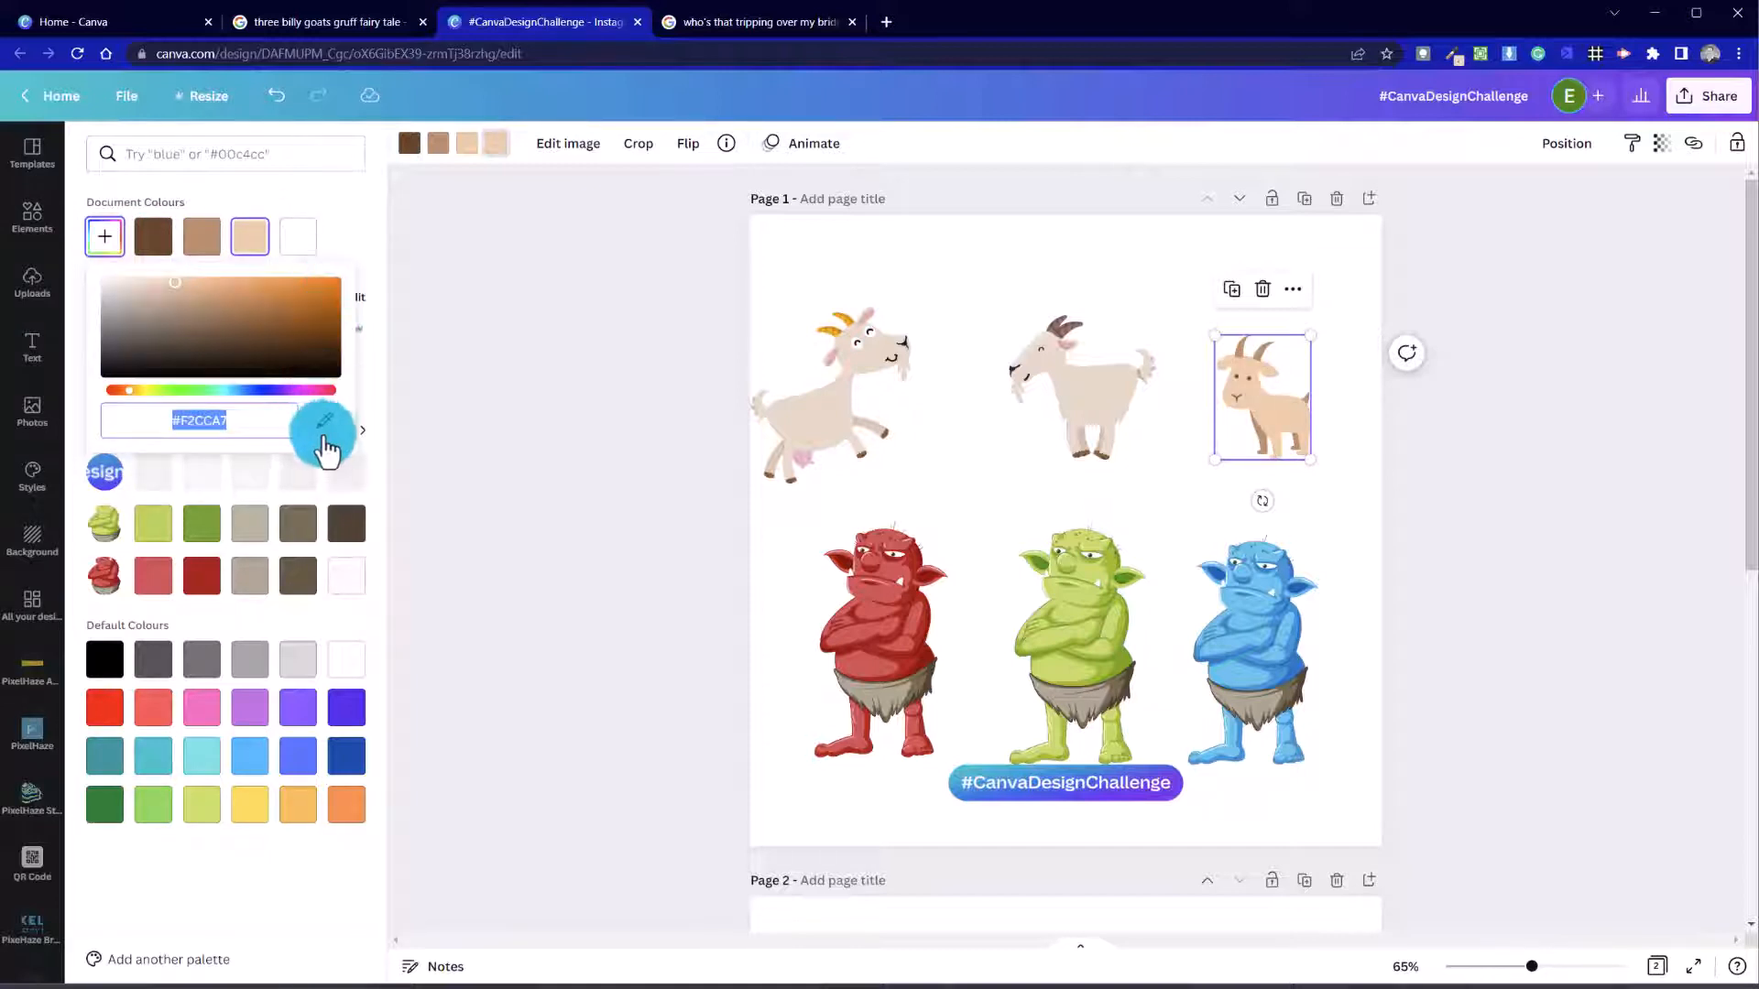
{"action": "left_click", "coordinate": [322, 420]}
{"action": "left_click", "coordinate": [1084, 379]}
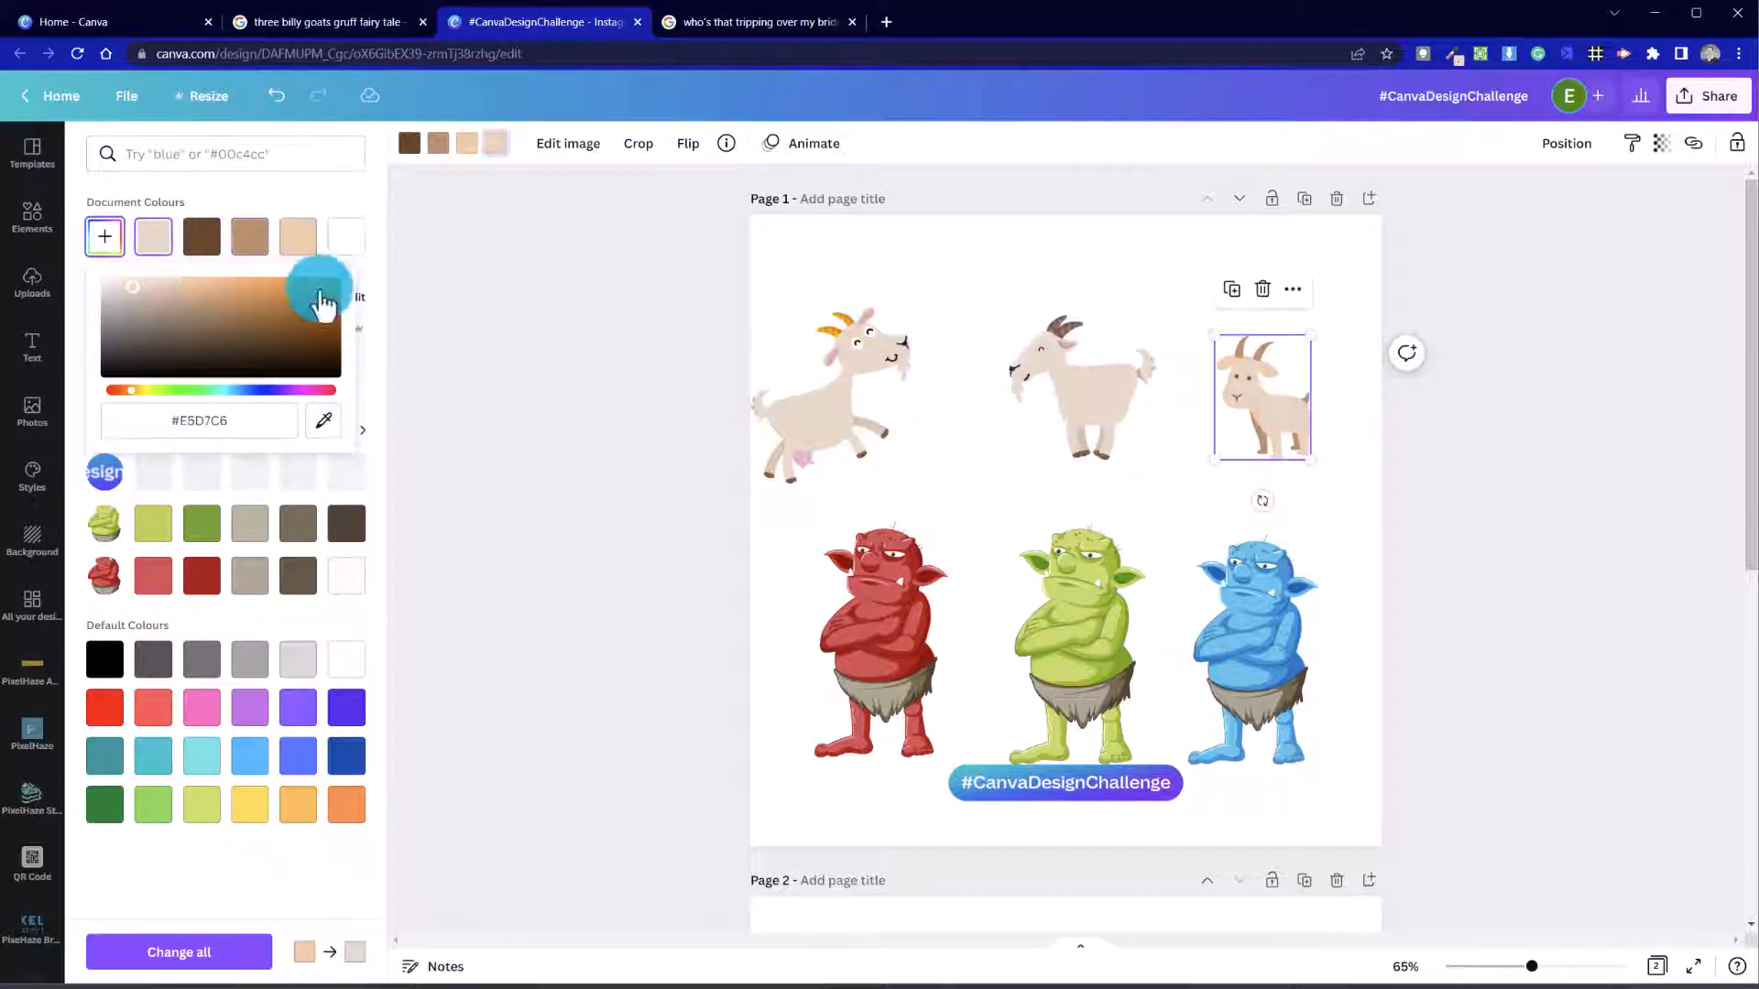
{"action": "left_click", "coordinate": [244, 203]}
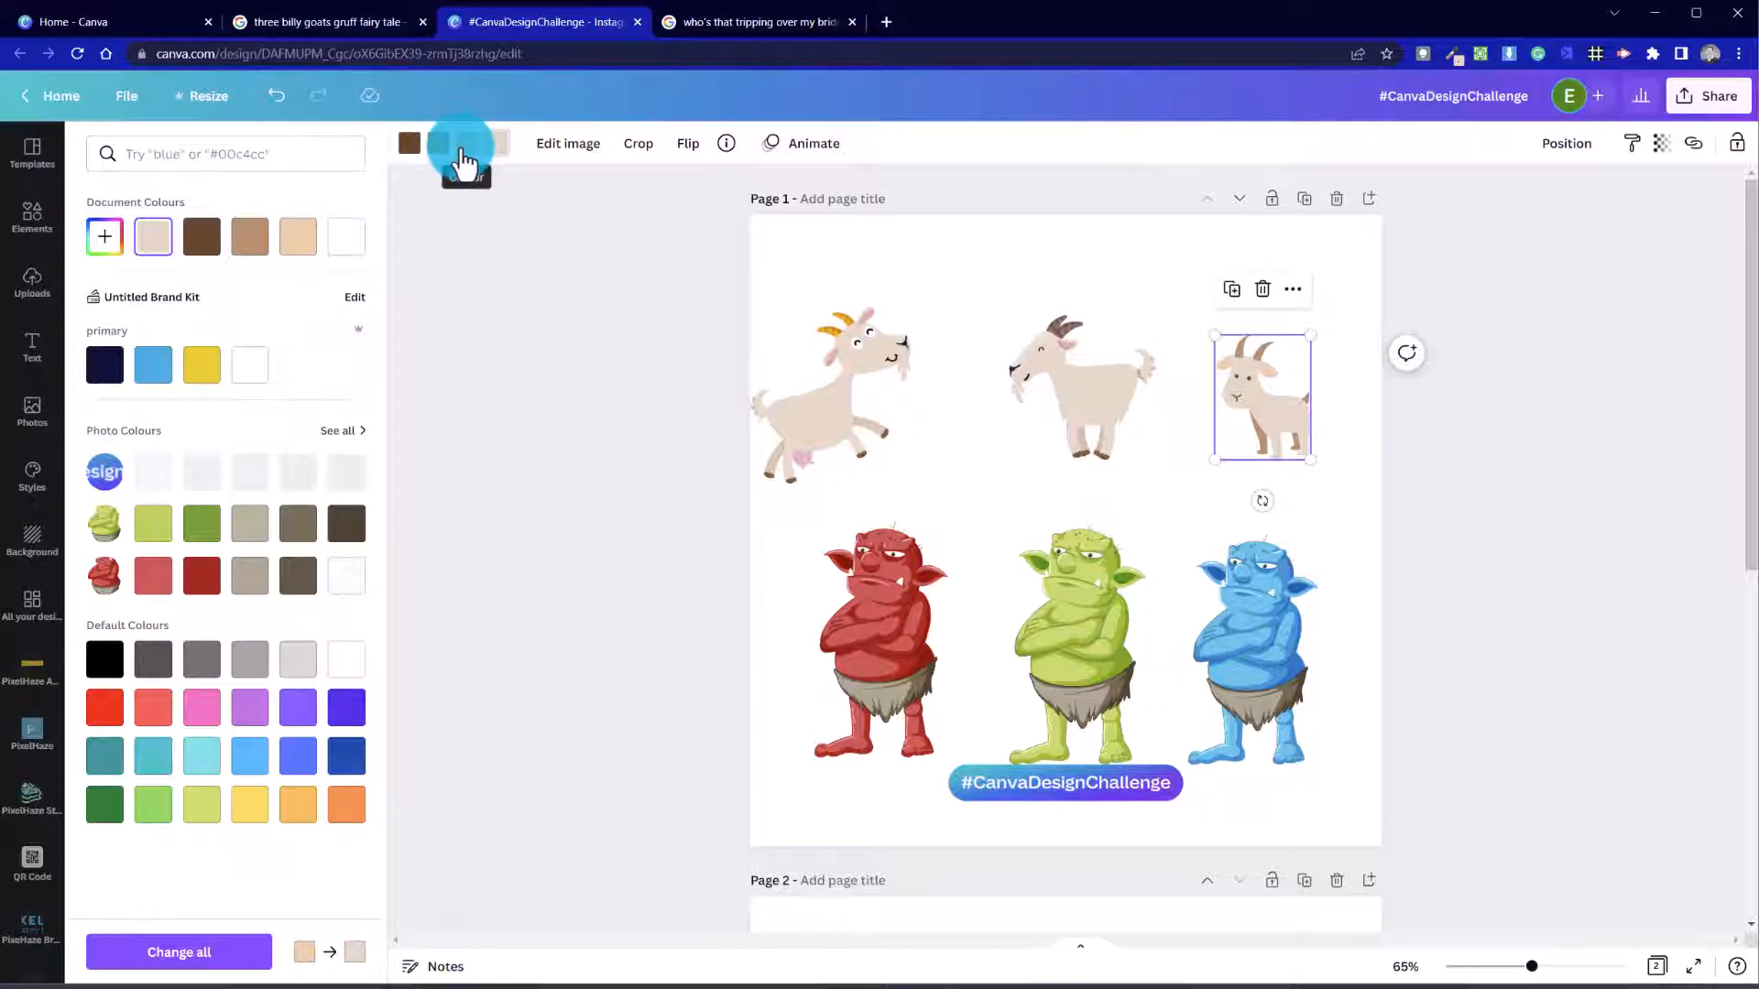
Step: Replace the small goat's light brown shading colour with #D0BEAC sampled from the middle goat's darker legs
{"action": "left_click", "coordinate": [436, 144]}
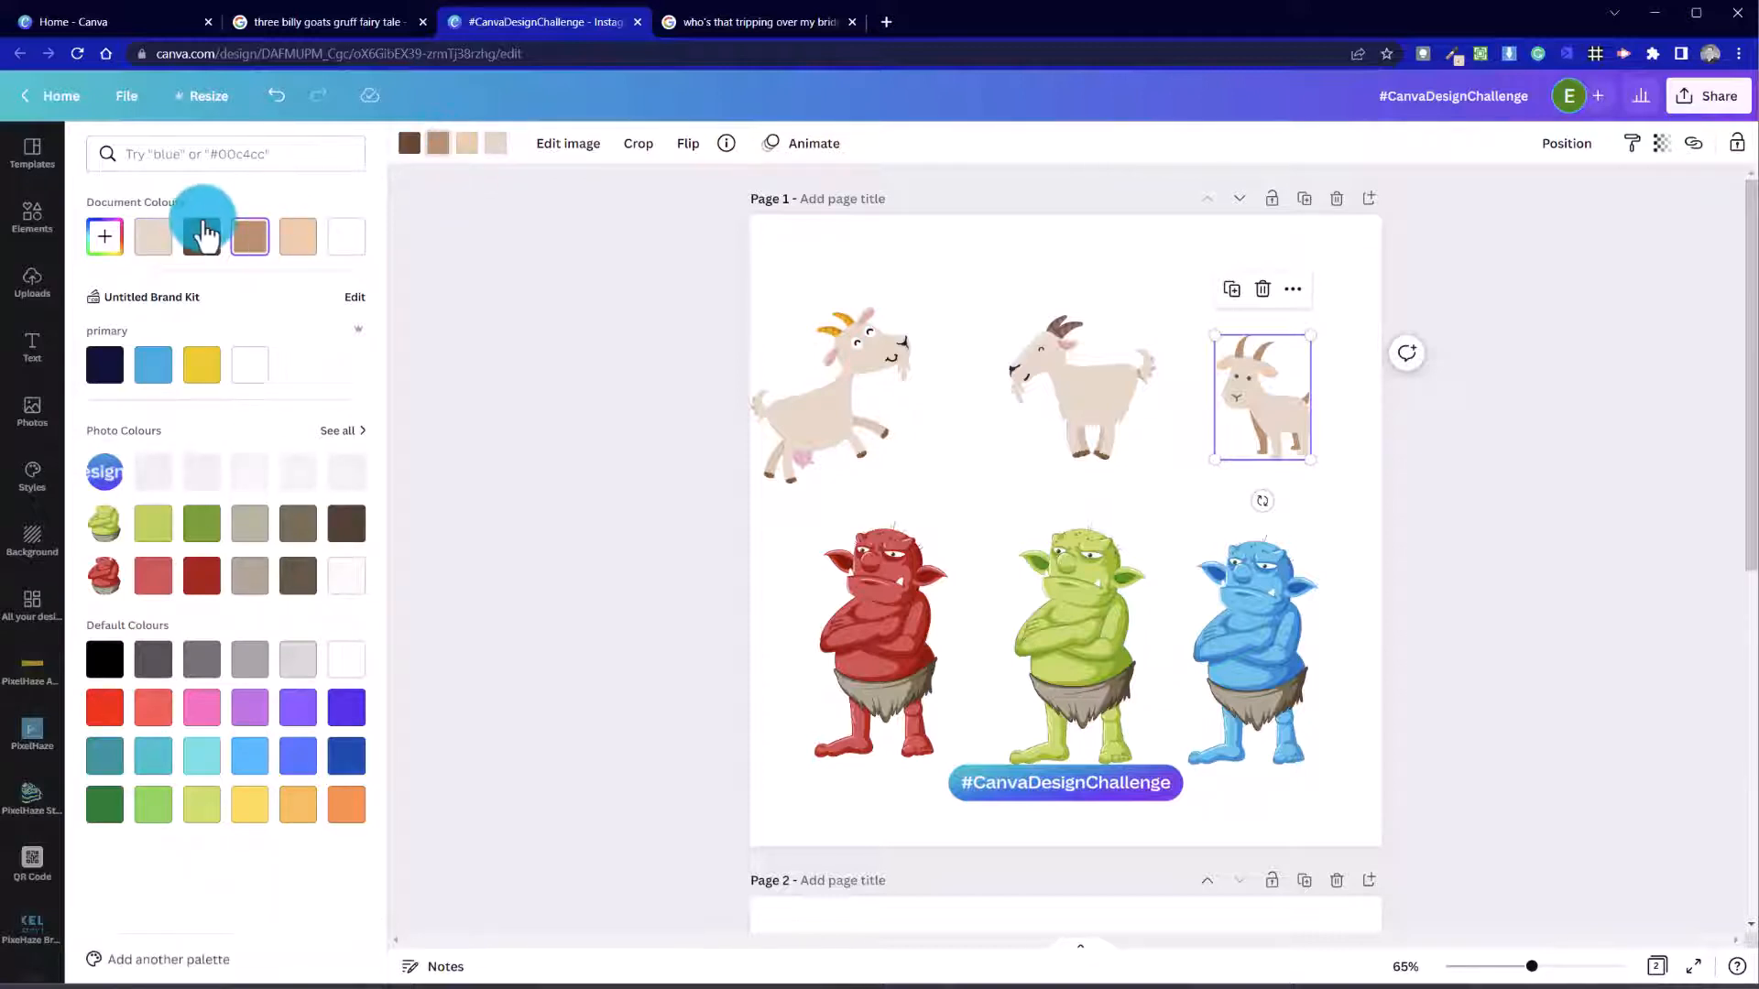
{"action": "left_click", "coordinate": [104, 237]}
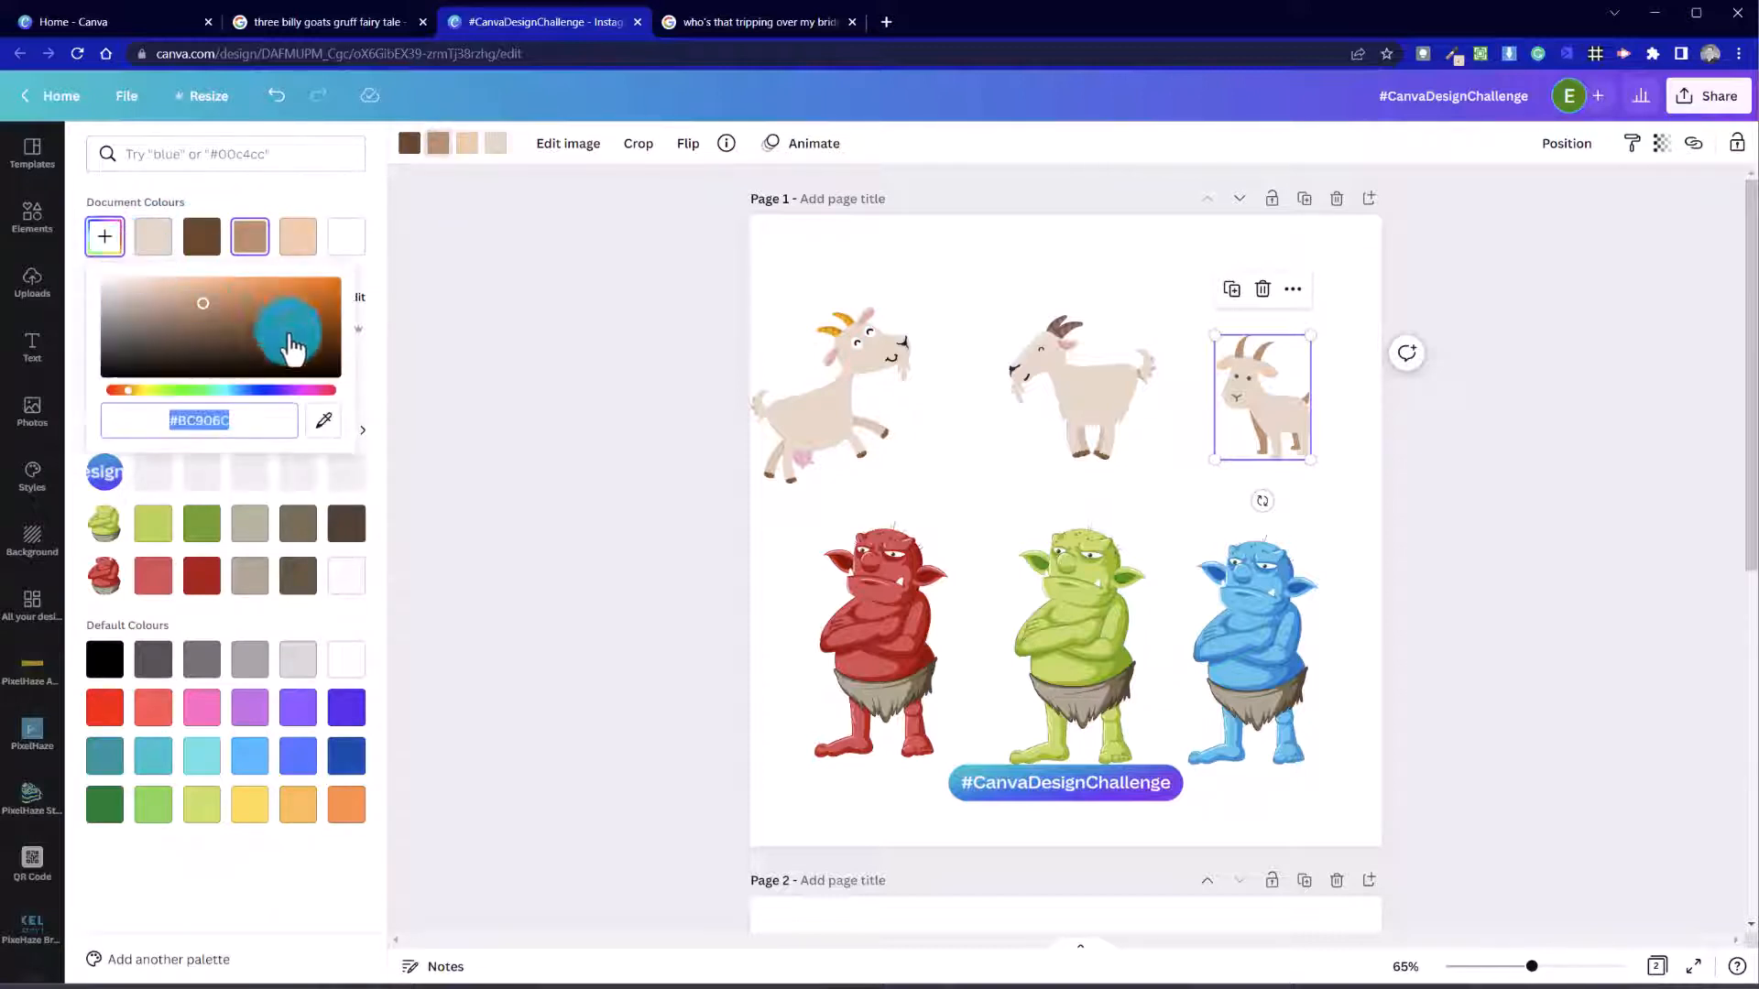
{"action": "left_click", "coordinate": [325, 423]}
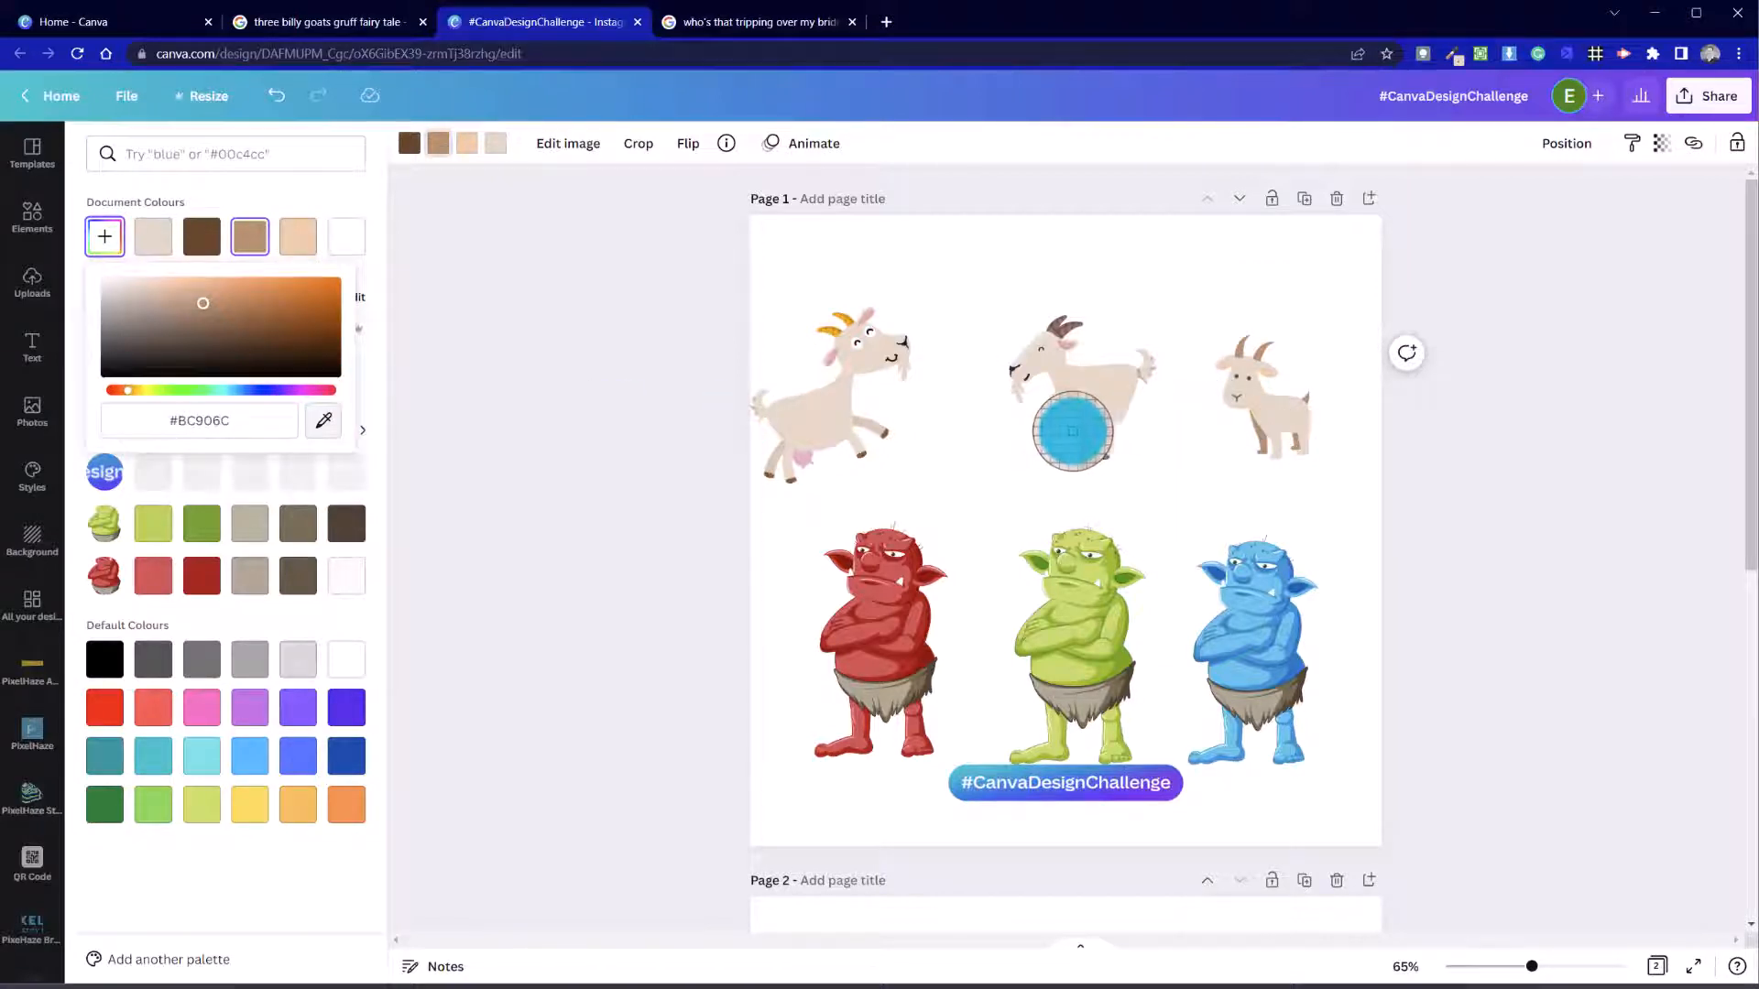
{"action": "left_click", "coordinate": [1080, 432]}
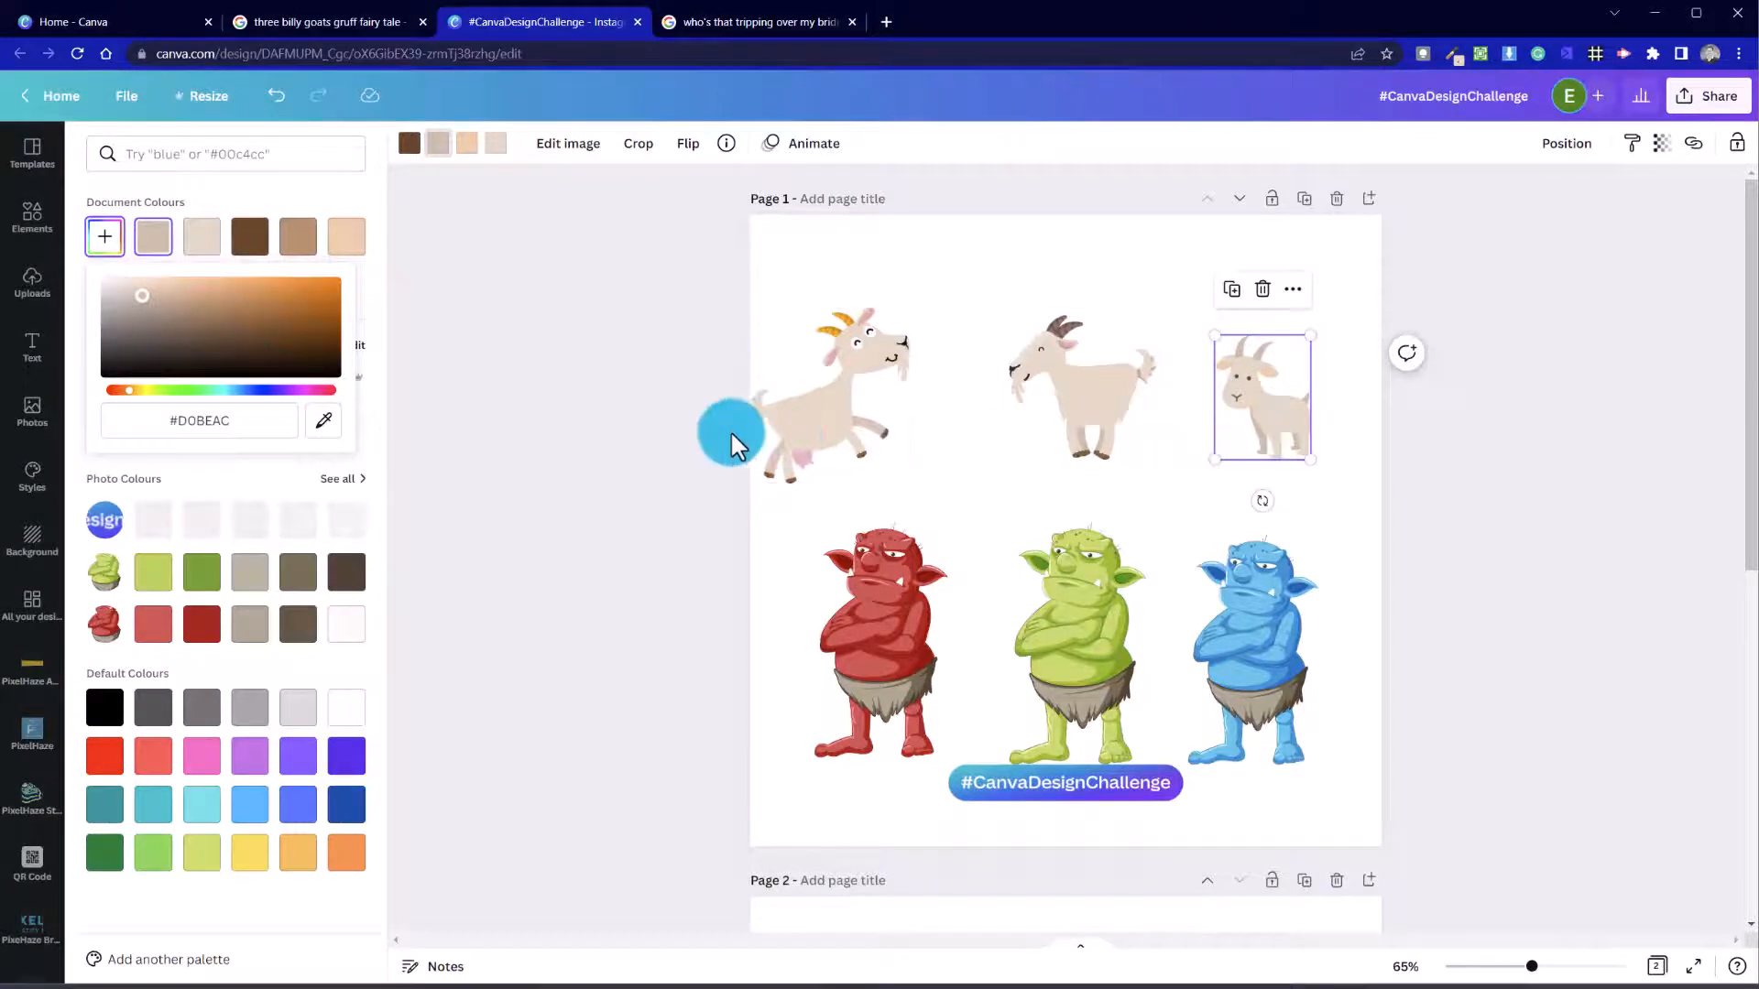
Step: Replace the small goat's remaining peach colour with pink #DDAFA9 sampled from the leaping goat's ear
{"action": "left_click", "coordinate": [465, 146]}
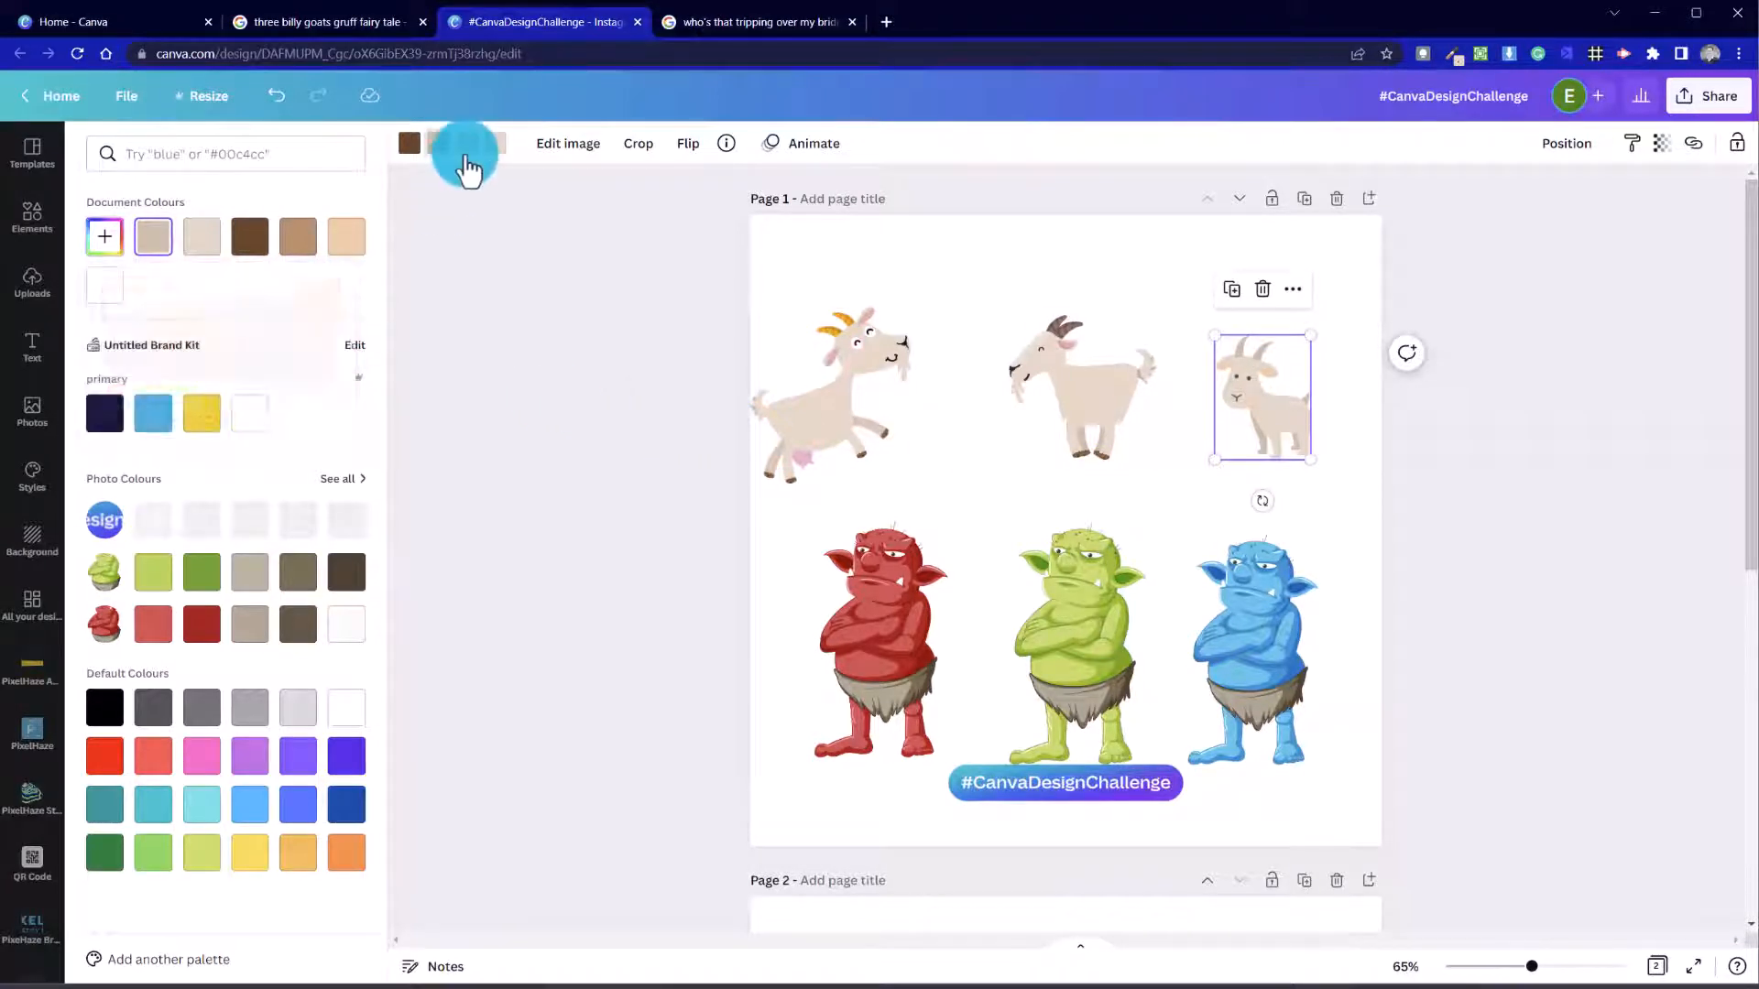
{"action": "left_click", "coordinate": [460, 160]}
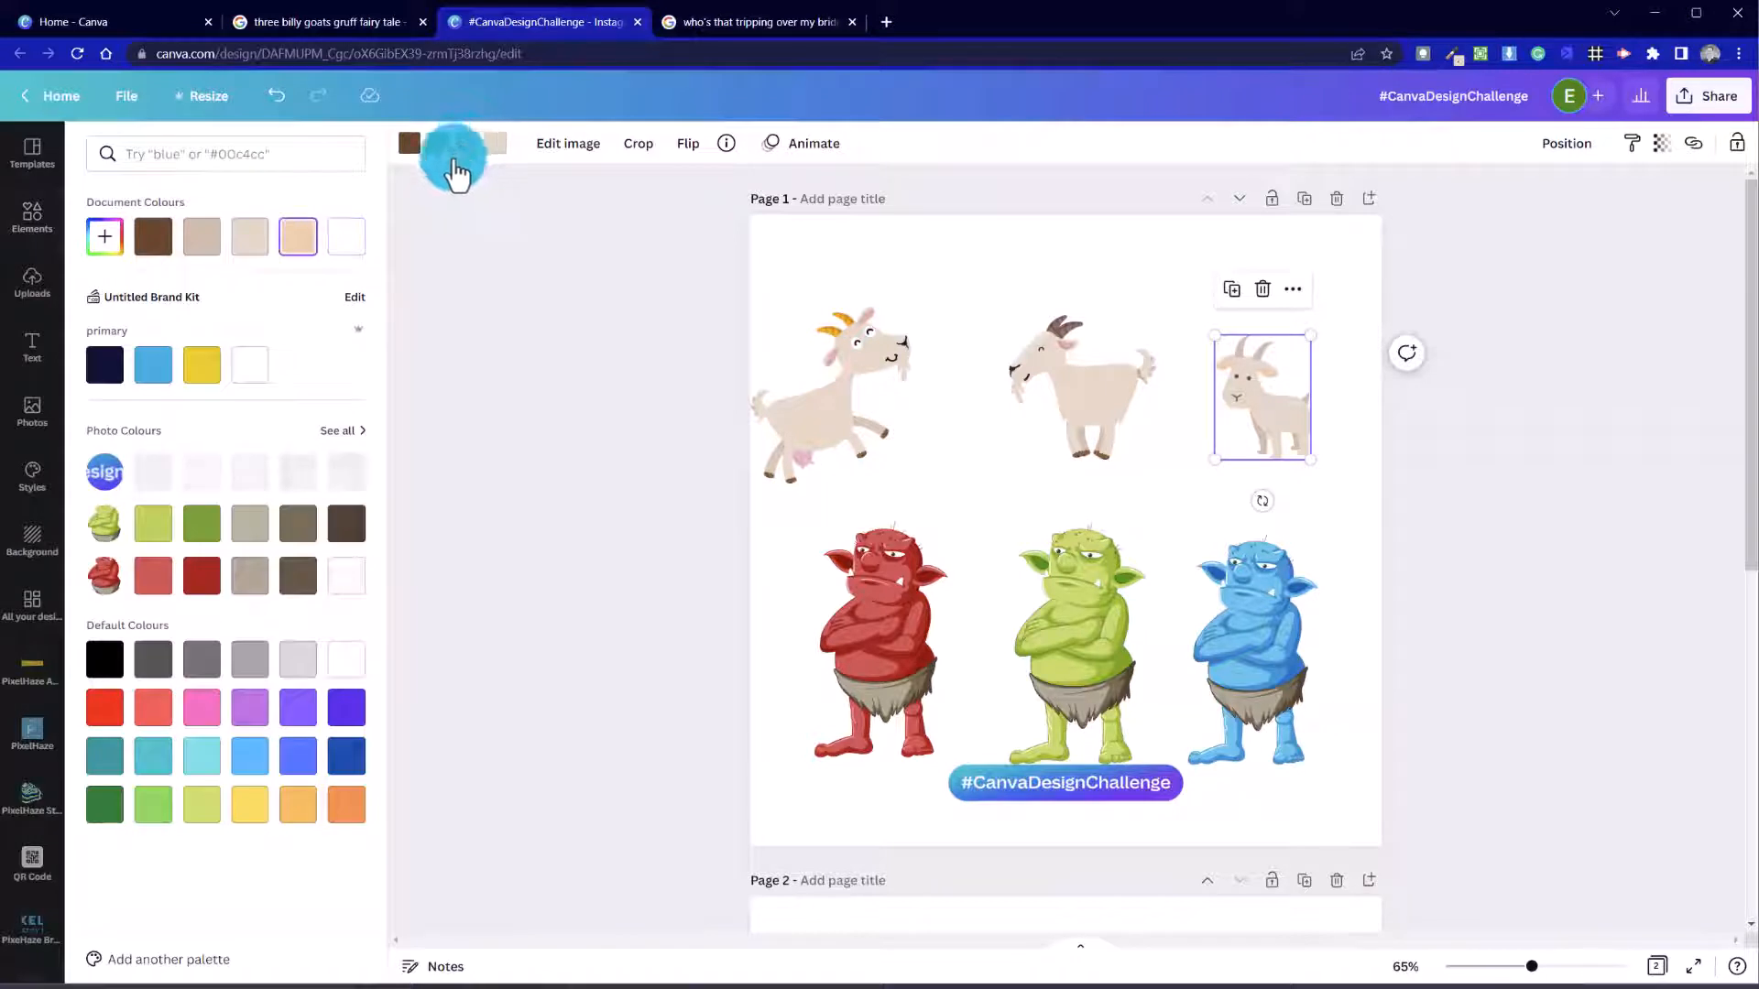
{"action": "left_click", "coordinate": [465, 156]}
{"action": "left_click", "coordinate": [104, 236]}
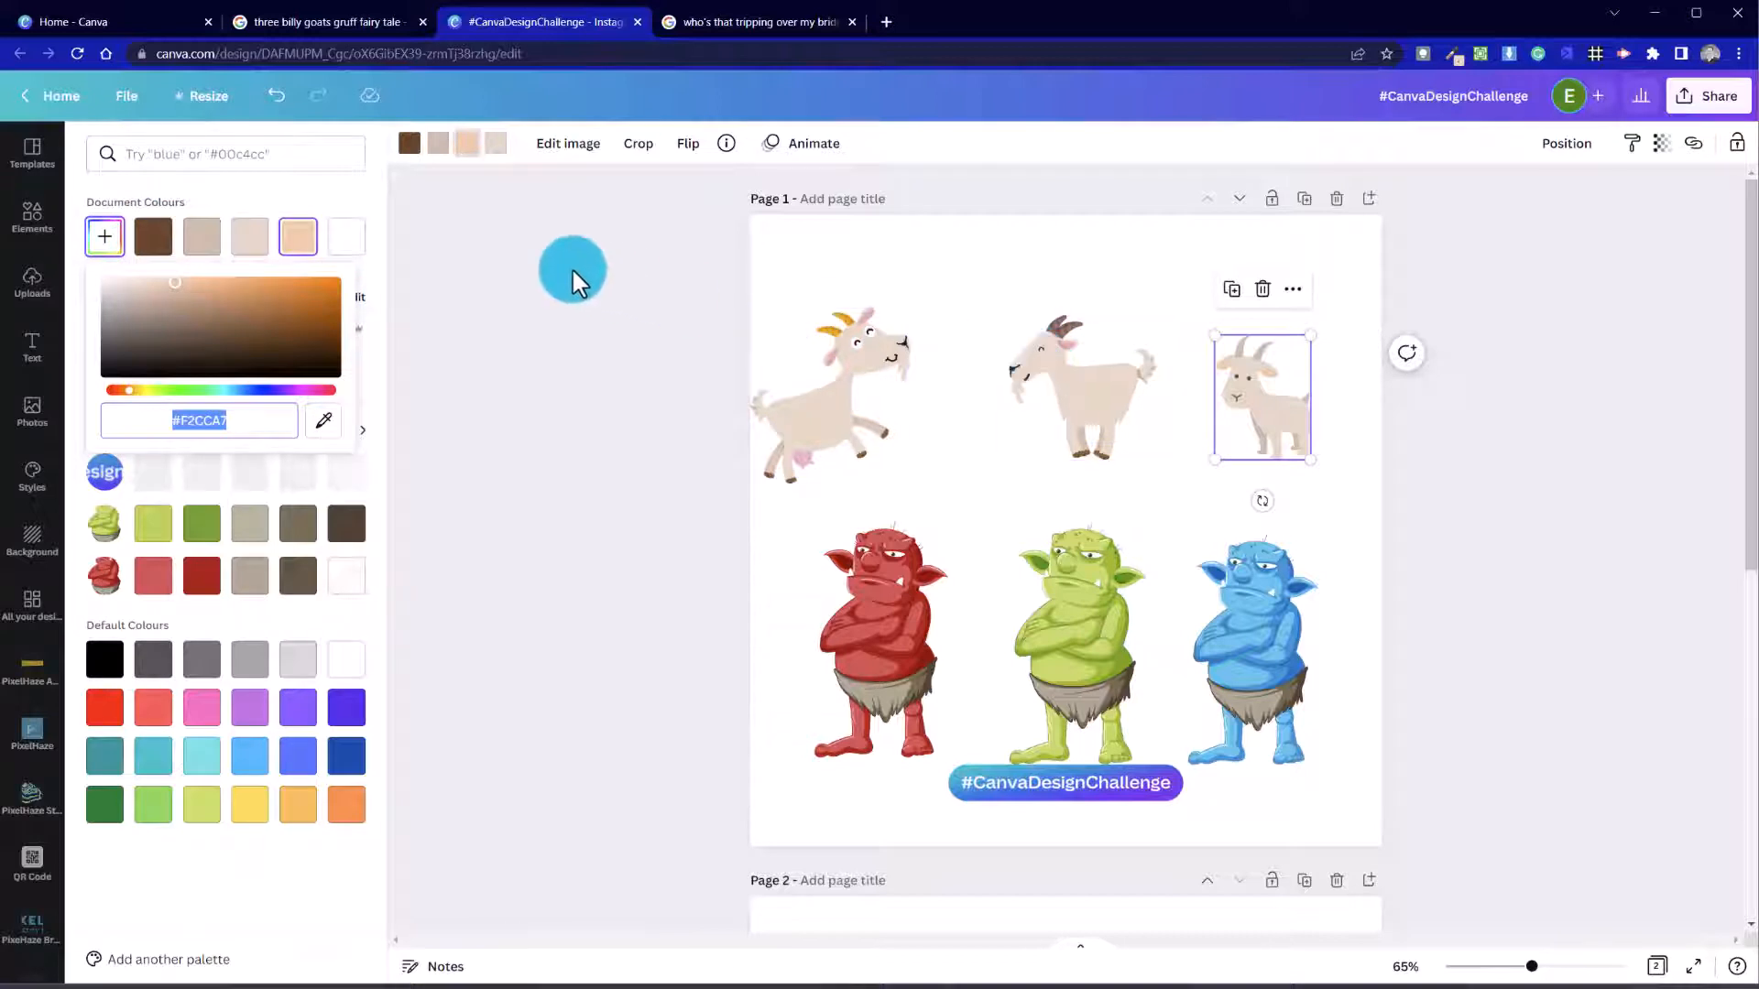
{"action": "left_click", "coordinate": [324, 421]}
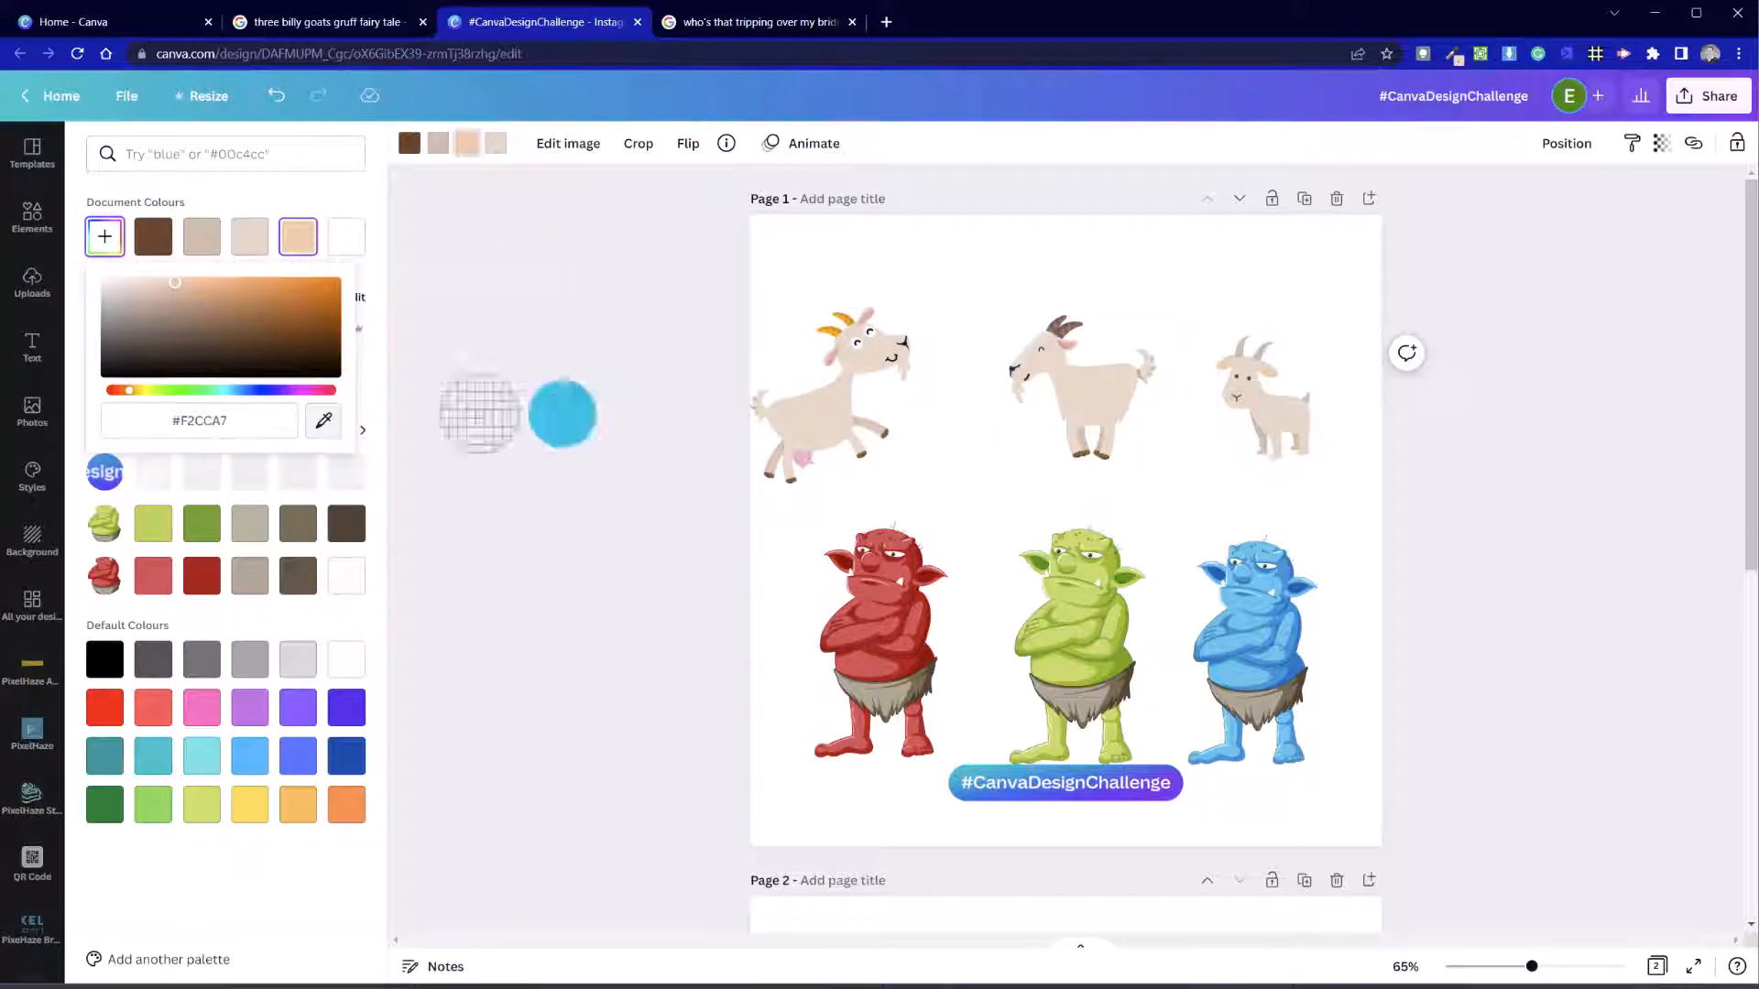
{"action": "left_click", "coordinate": [832, 355]}
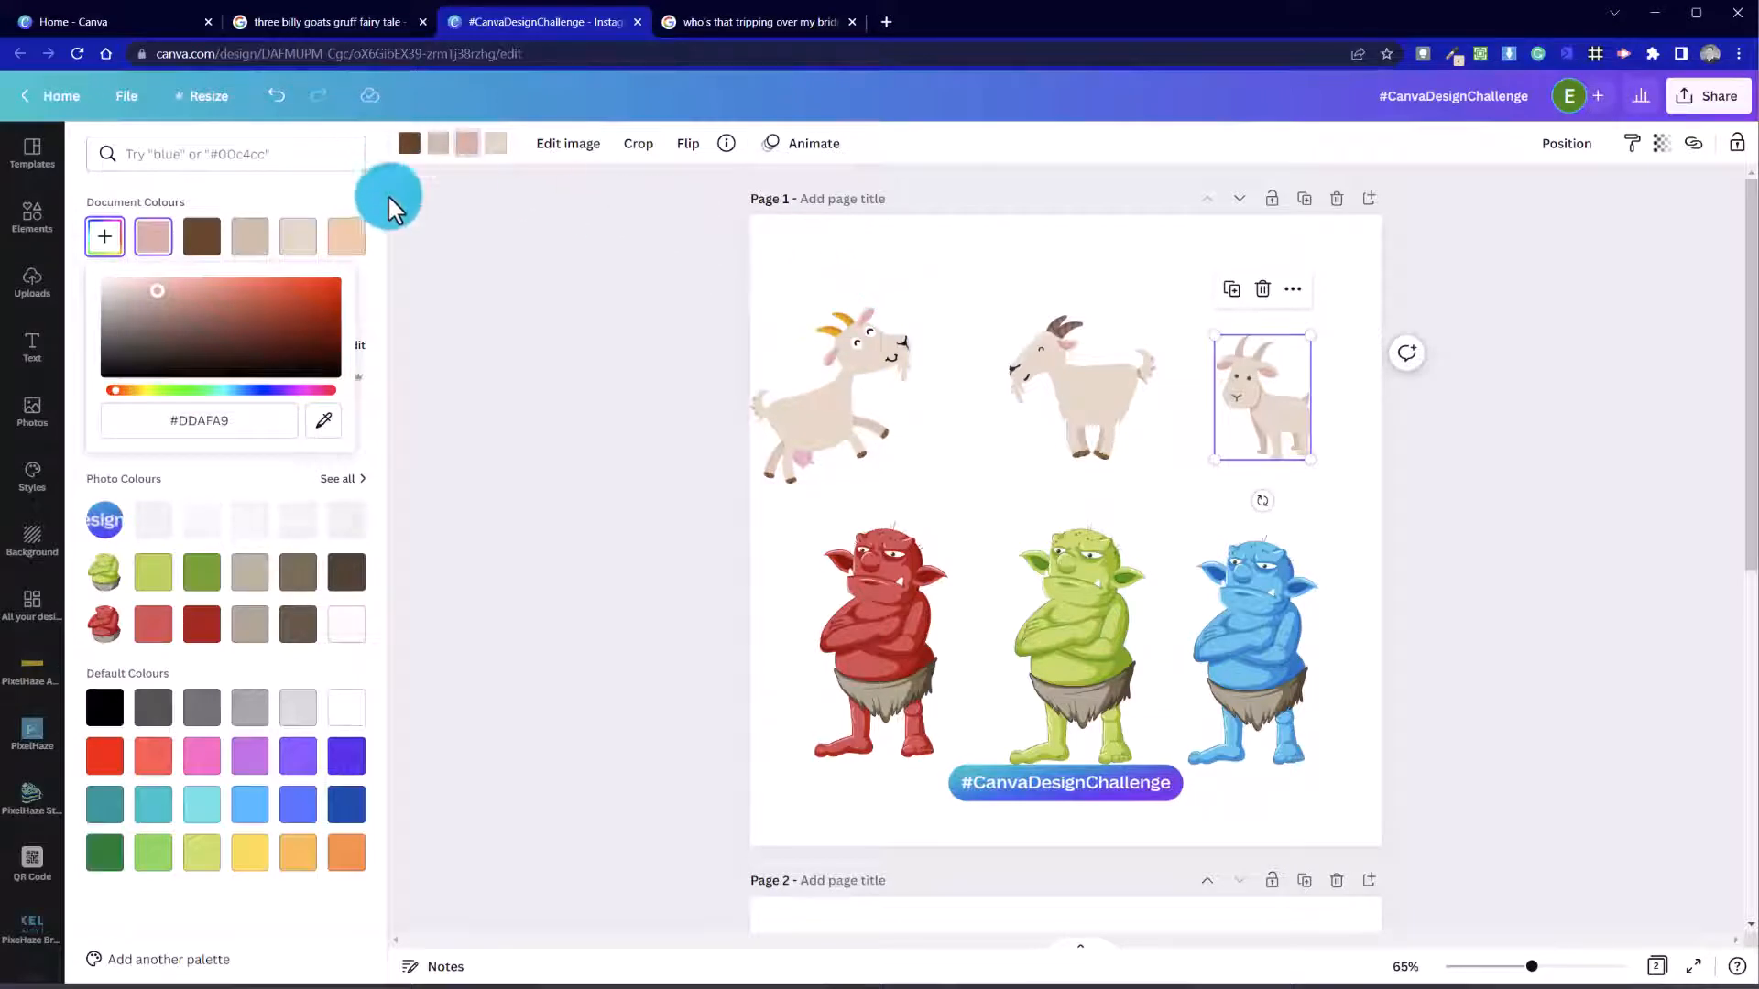
Step: Replace the small goat's dark brown with the near-black sampled from the middle goat's muzzle, and deselect the goat
{"action": "left_click", "coordinate": [410, 147]}
{"action": "left_click", "coordinate": [96, 233]}
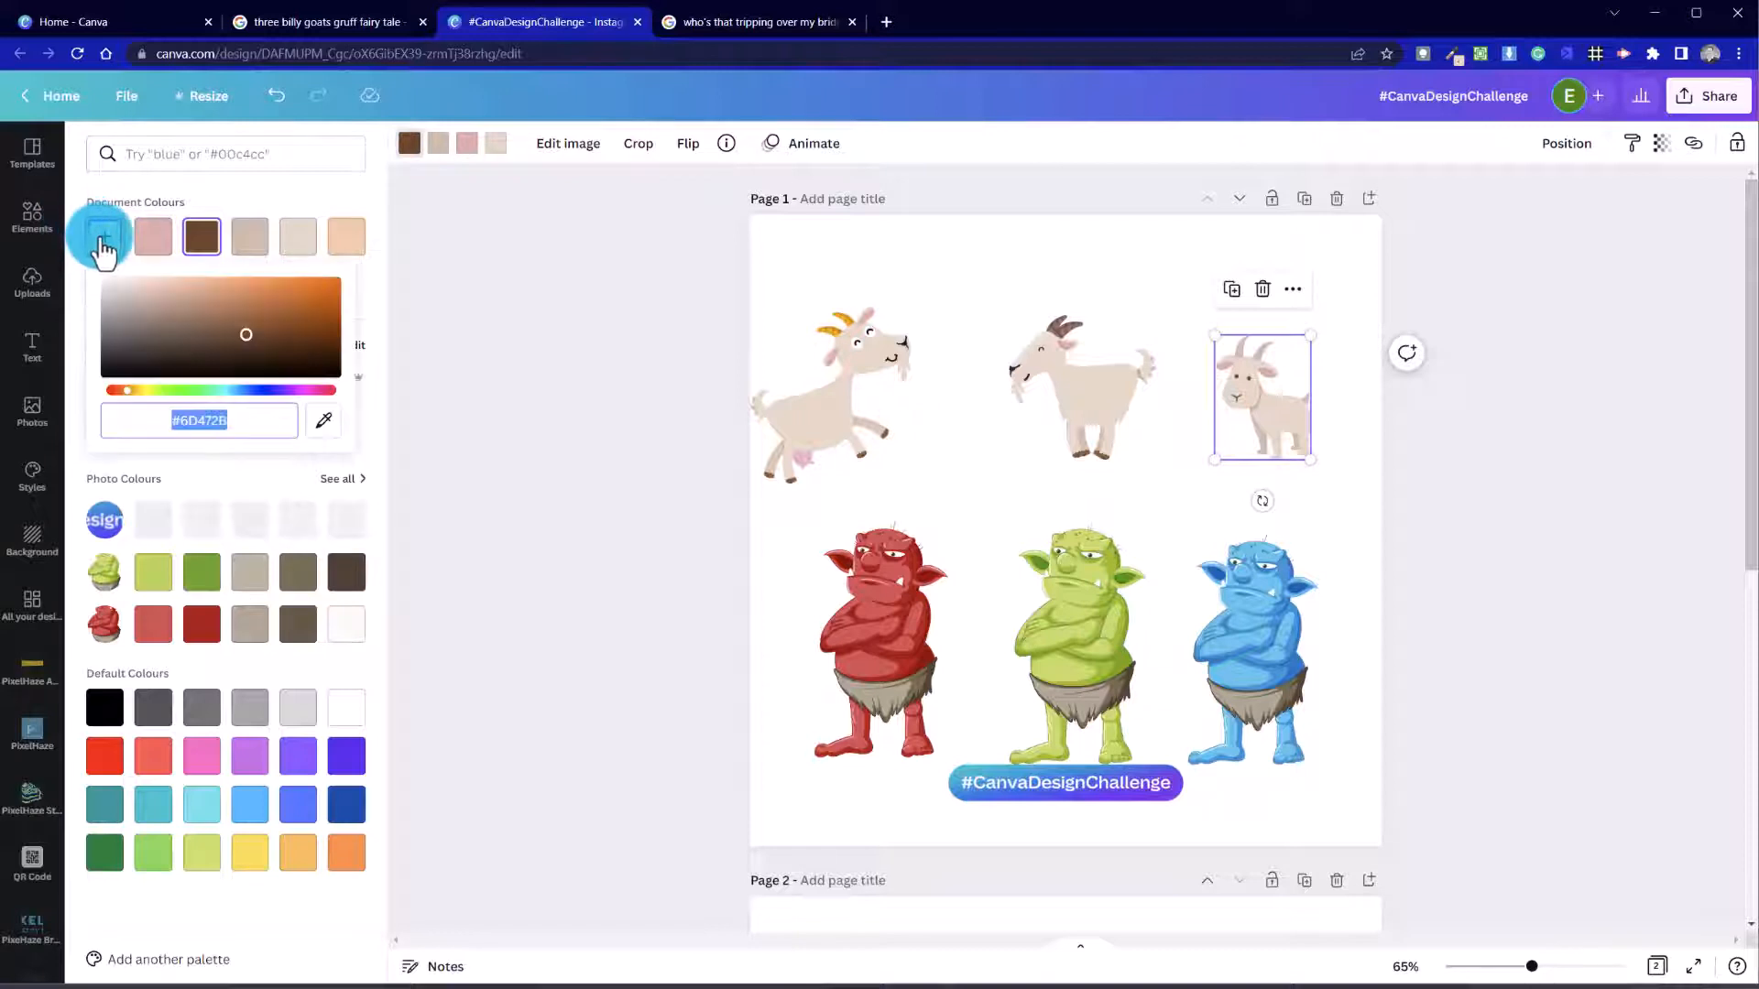
{"action": "left_click", "coordinate": [324, 421]}
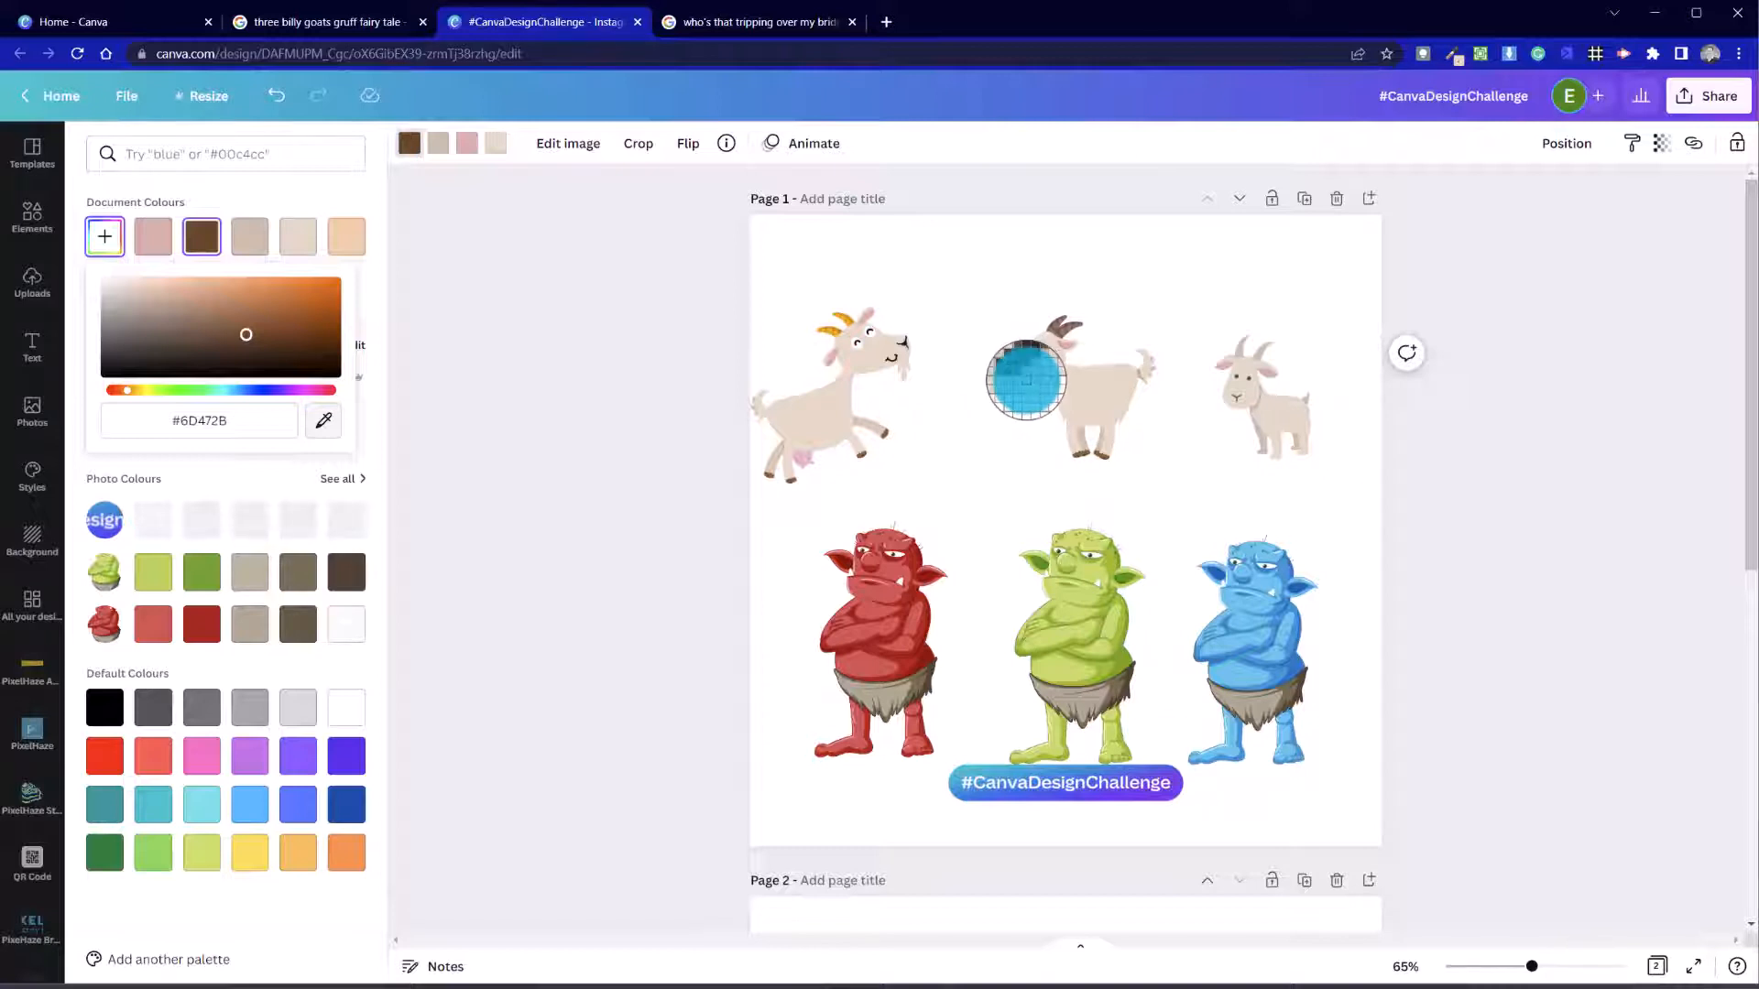
{"action": "left_click", "coordinate": [1026, 378]}
{"action": "left_click", "coordinate": [785, 262]}
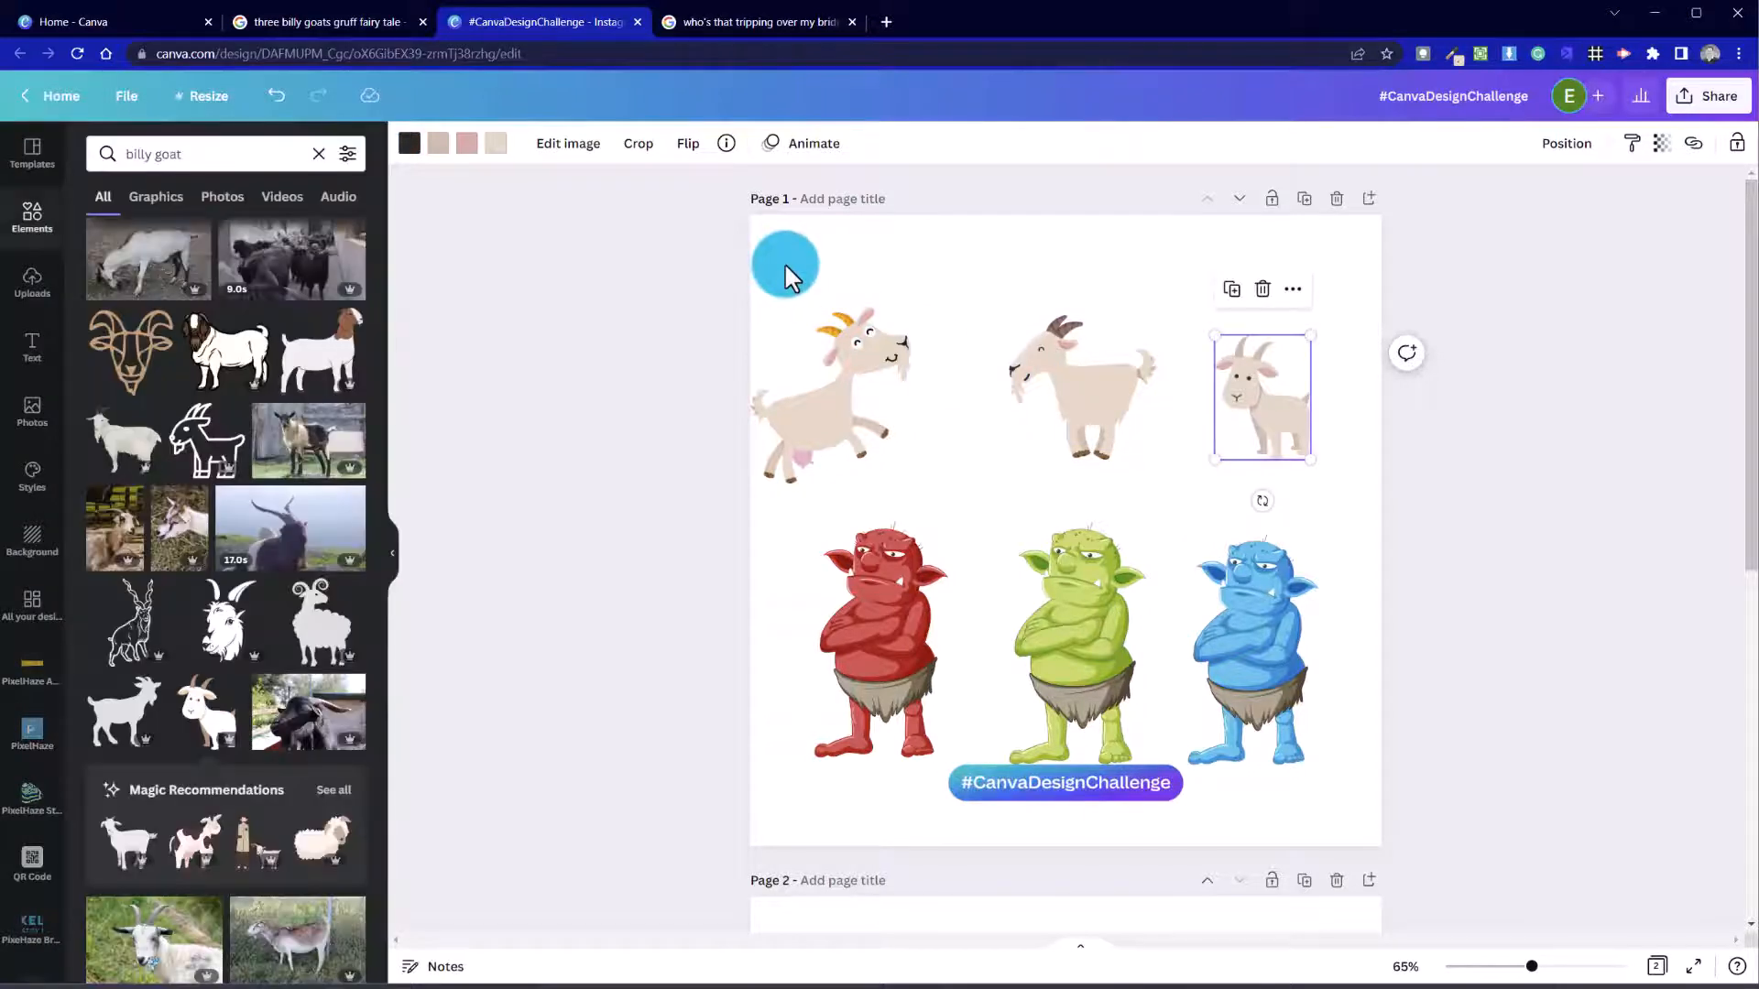
{"action": "left_click", "coordinate": [826, 258]}
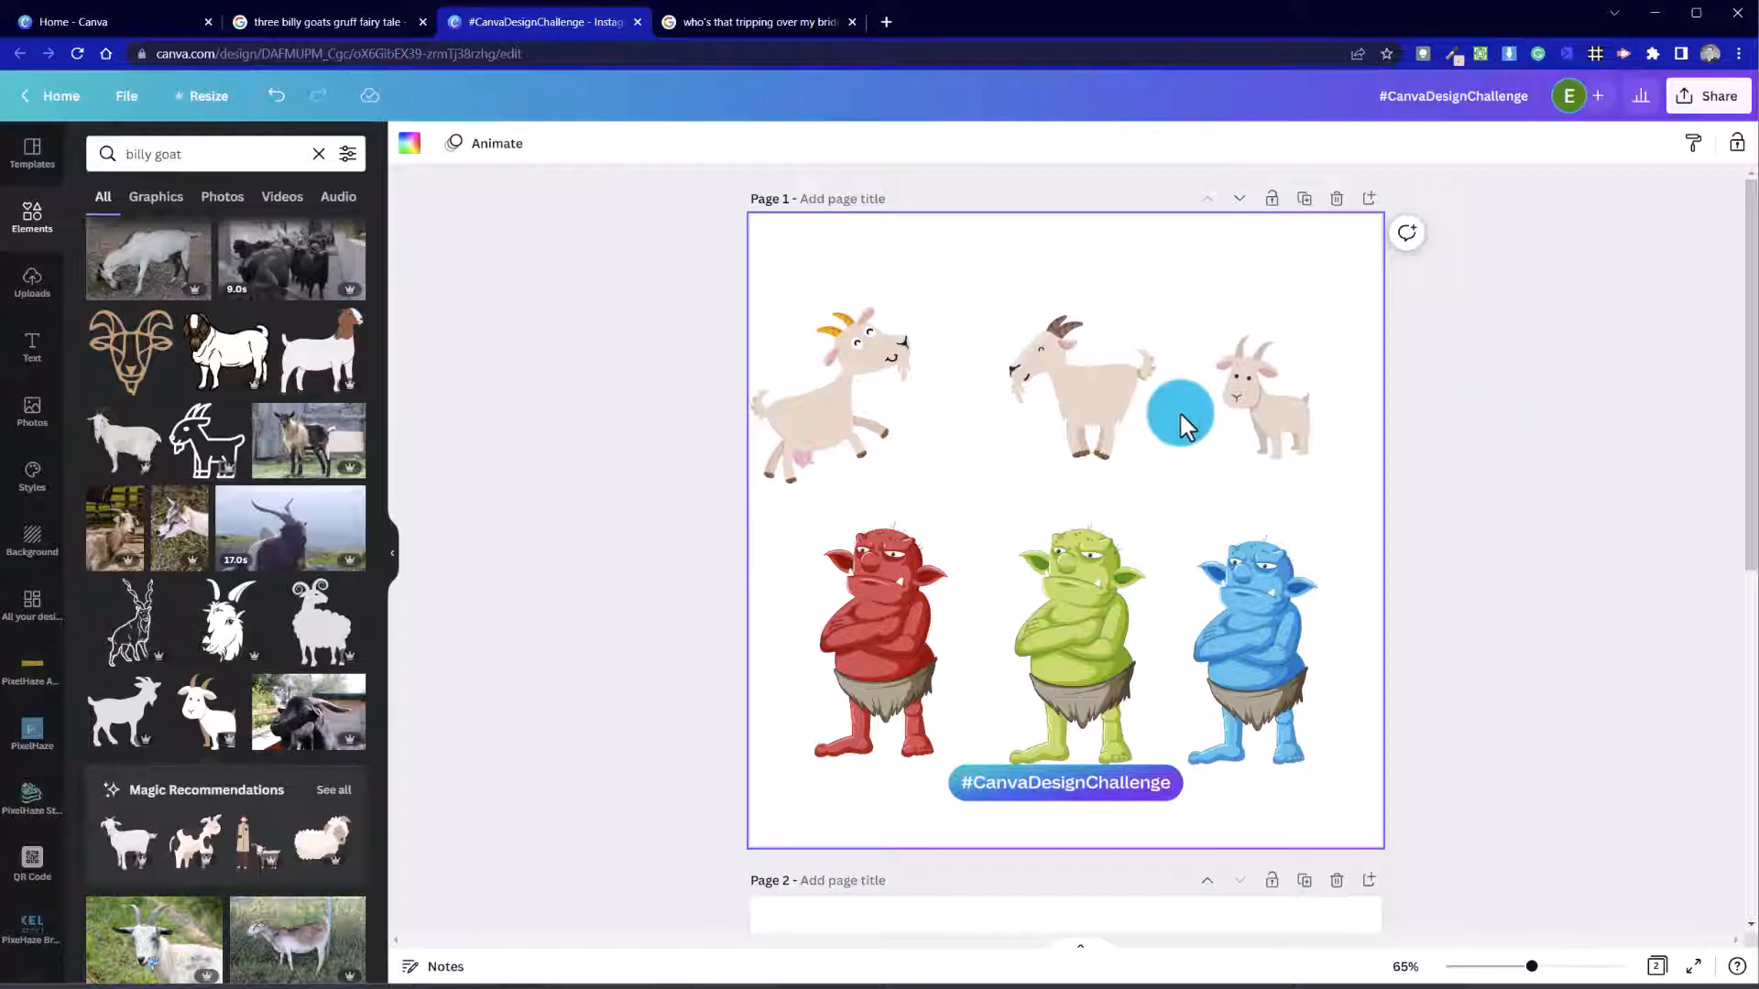
Step: Move the middle and small goats left so that they stand closer to the leaping goat
{"action": "left_click_drag", "start_coordinate": [1114, 404], "coordinate": [1049, 408]}
{"action": "left_click_drag", "start_coordinate": [1282, 412], "coordinate": [1215, 419]}
{"action": "left_click", "coordinate": [1336, 448]}
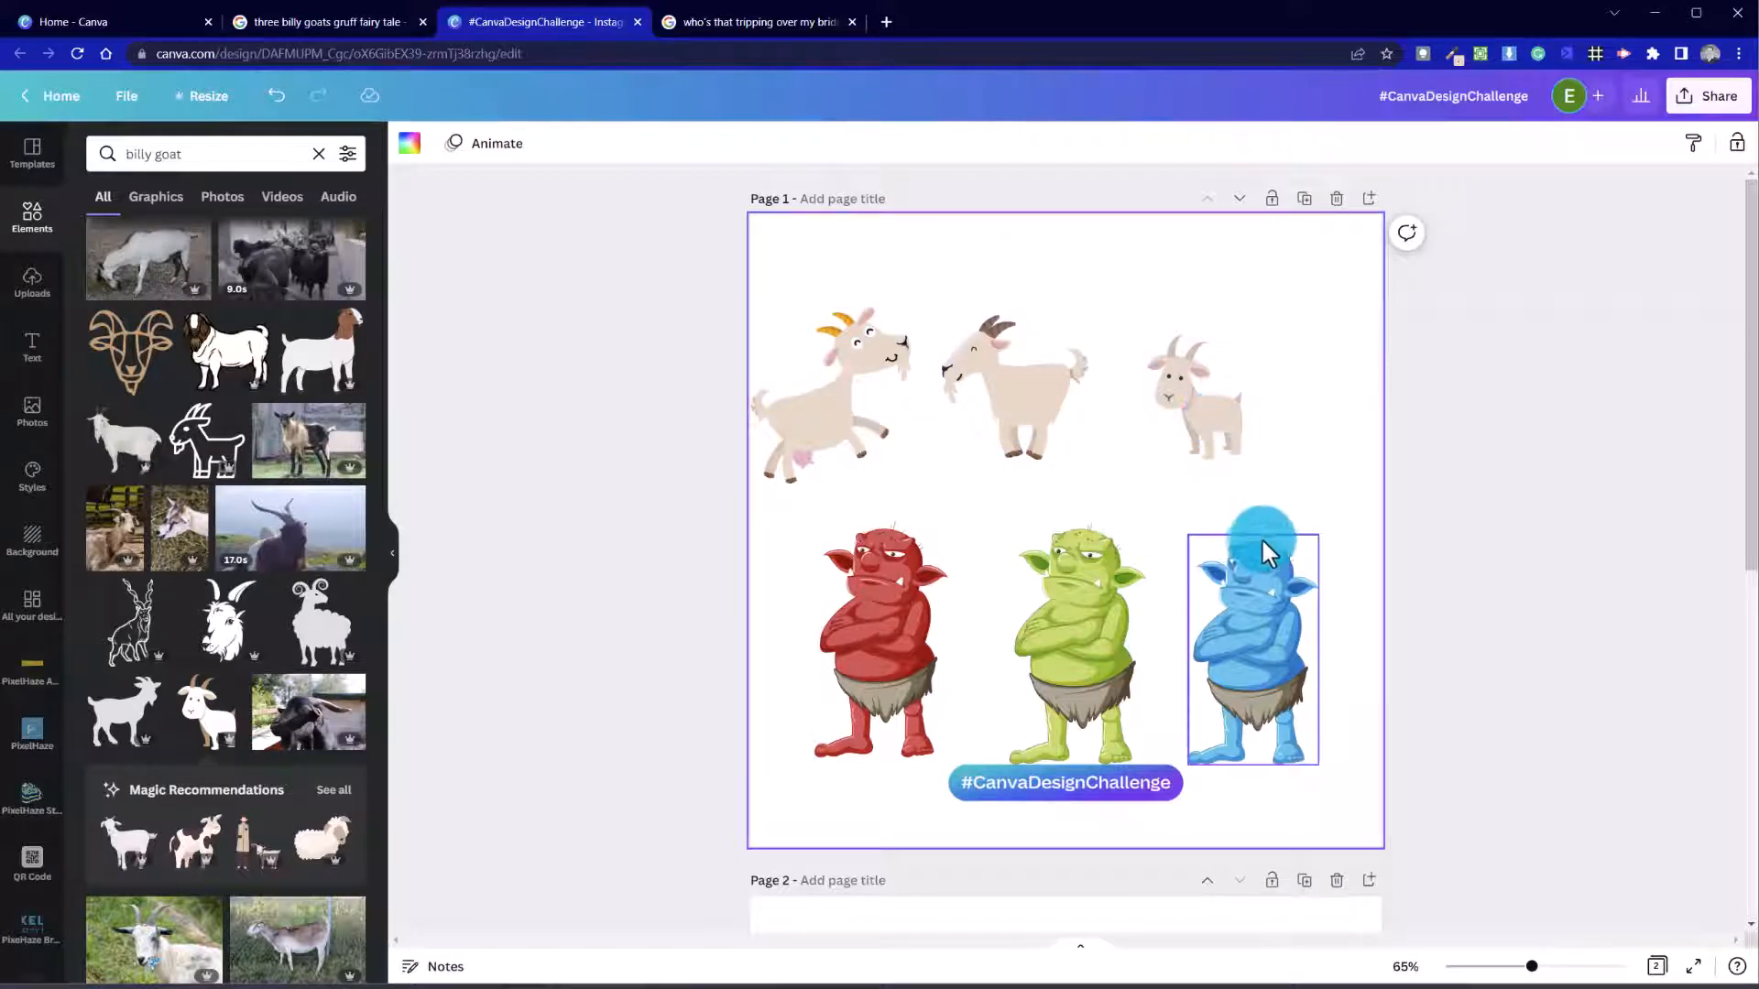
Step: Delete the red, green and blue trolls together from page 1
{"action": "left_click", "coordinate": [1080, 506]}
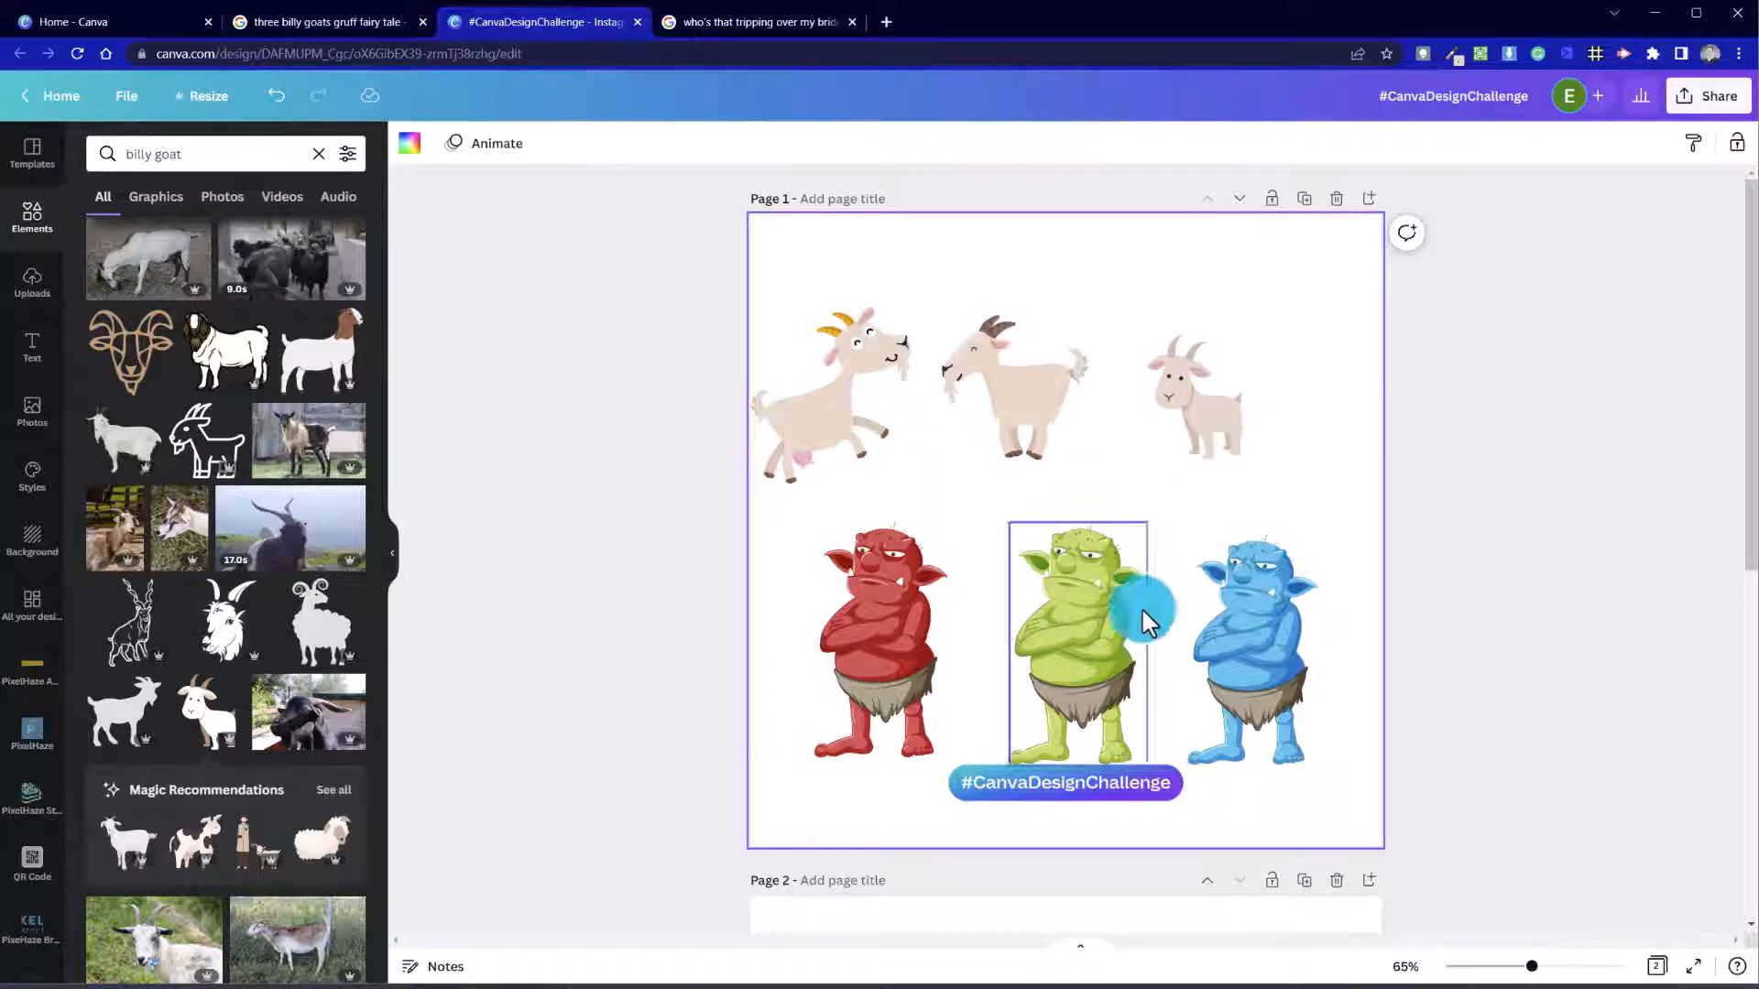
{"action": "left_click_drag", "start_coordinate": [1343, 630], "coordinate": [877, 592]}
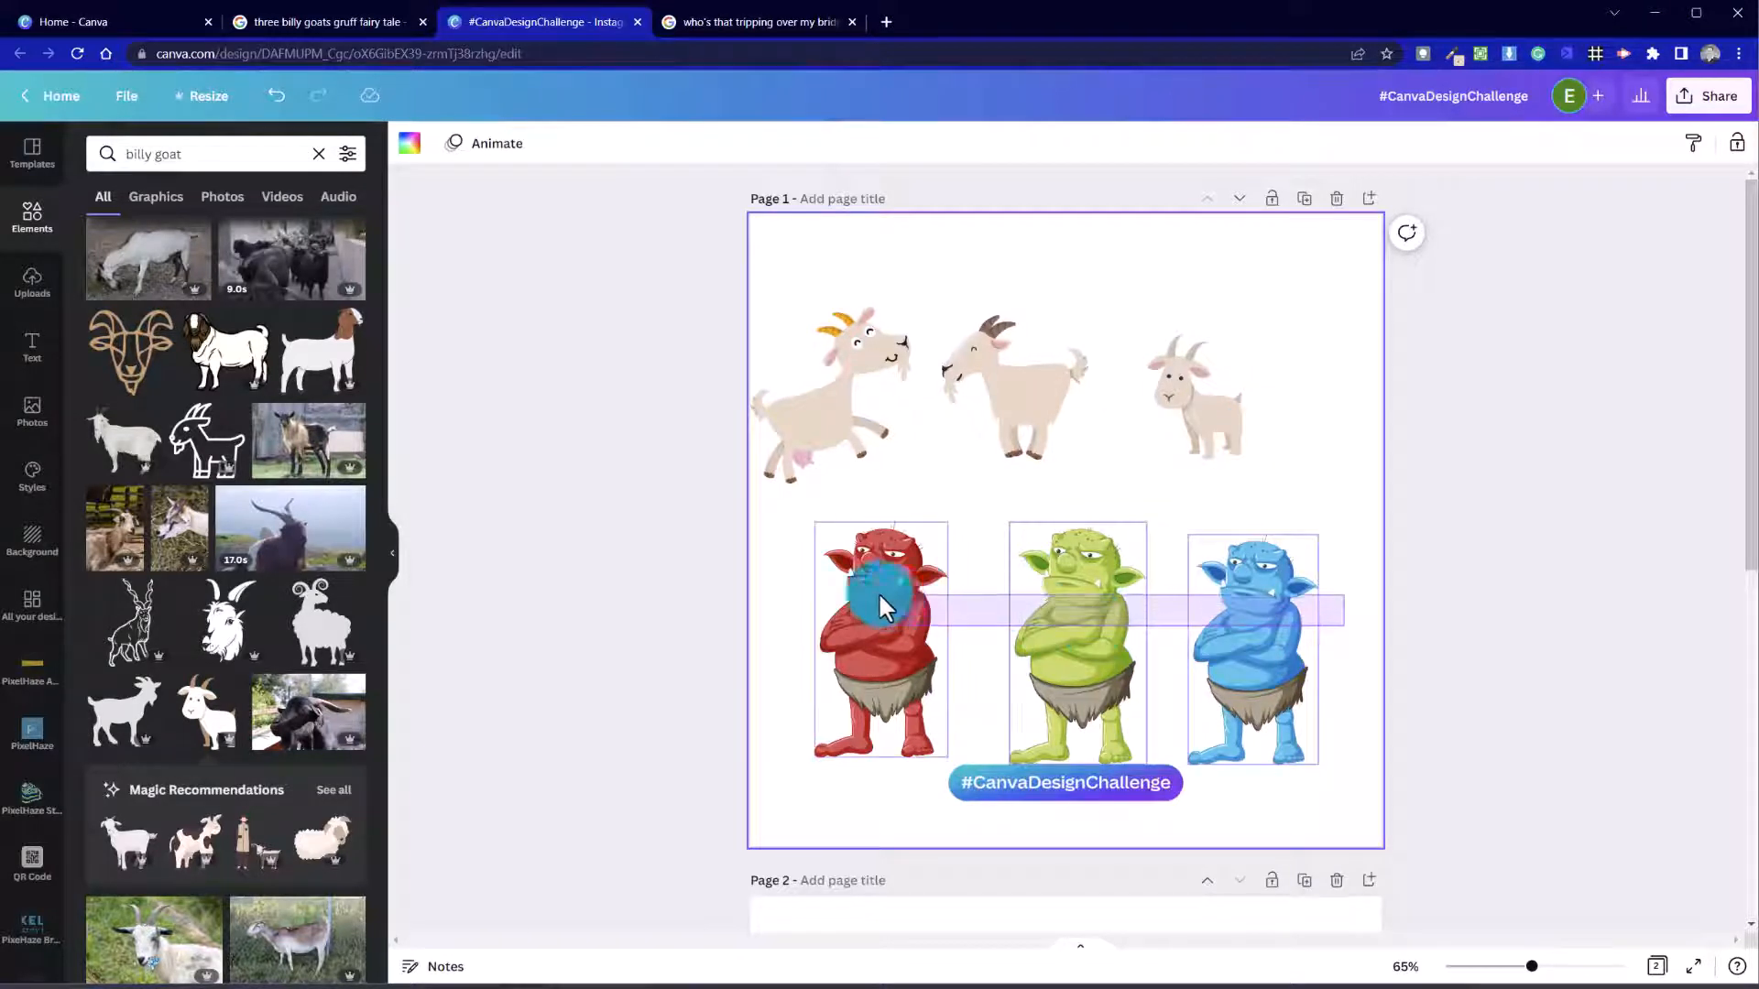
{"action": "key", "text": "Delete"}
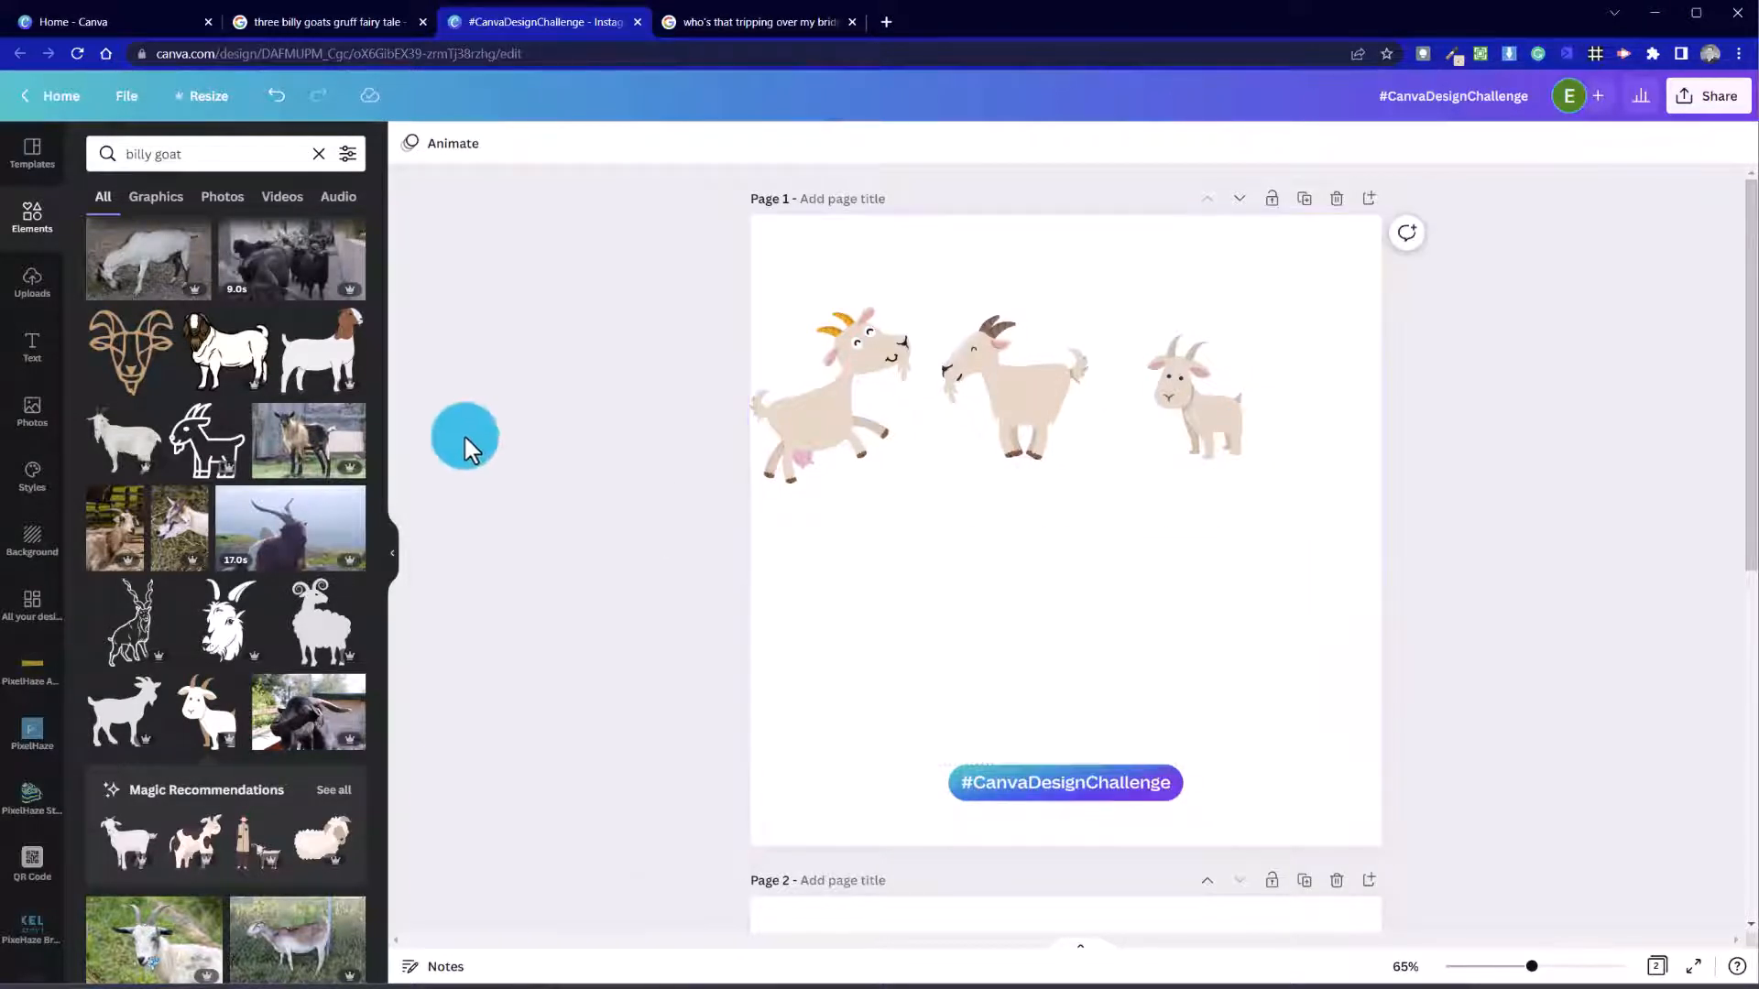
Step: Replace the element search term "billy goat" with "troll" and run the search
{"action": "left_click", "coordinate": [220, 156]}
{"action": "left_click_drag", "start_coordinate": [220, 157], "coordinate": [80, 145]}
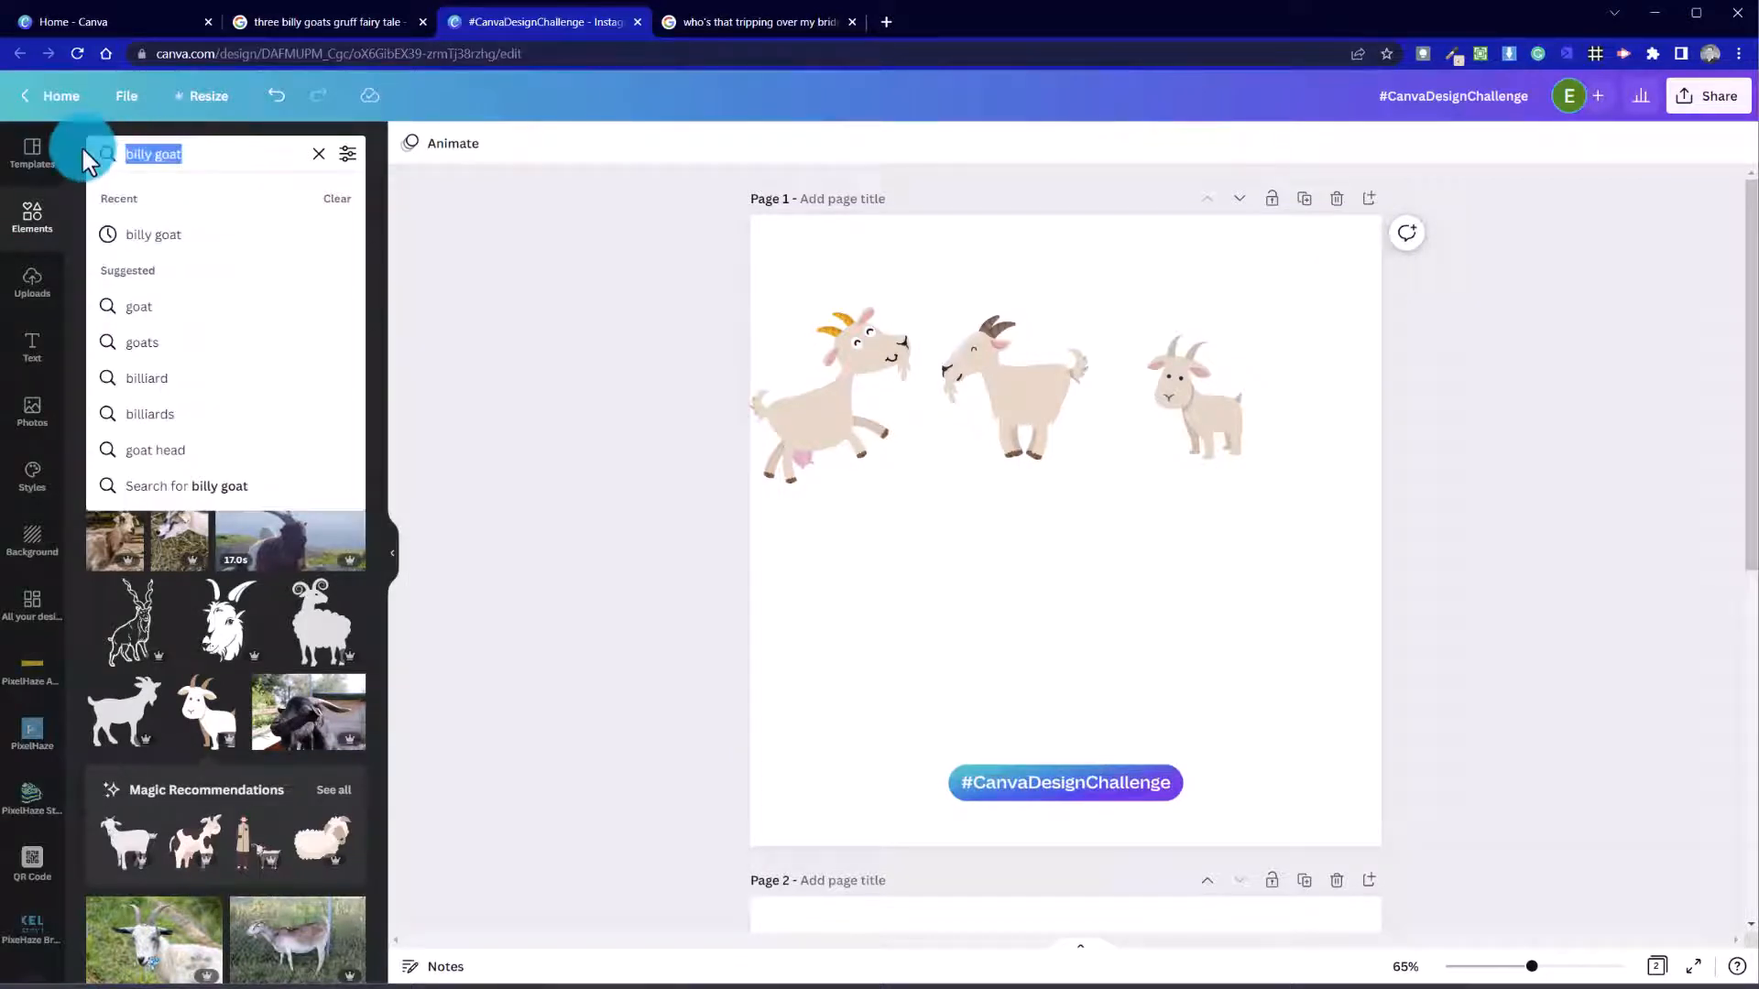
{"action": "type", "text": "troll"}
{"action": "key", "text": "Return"}
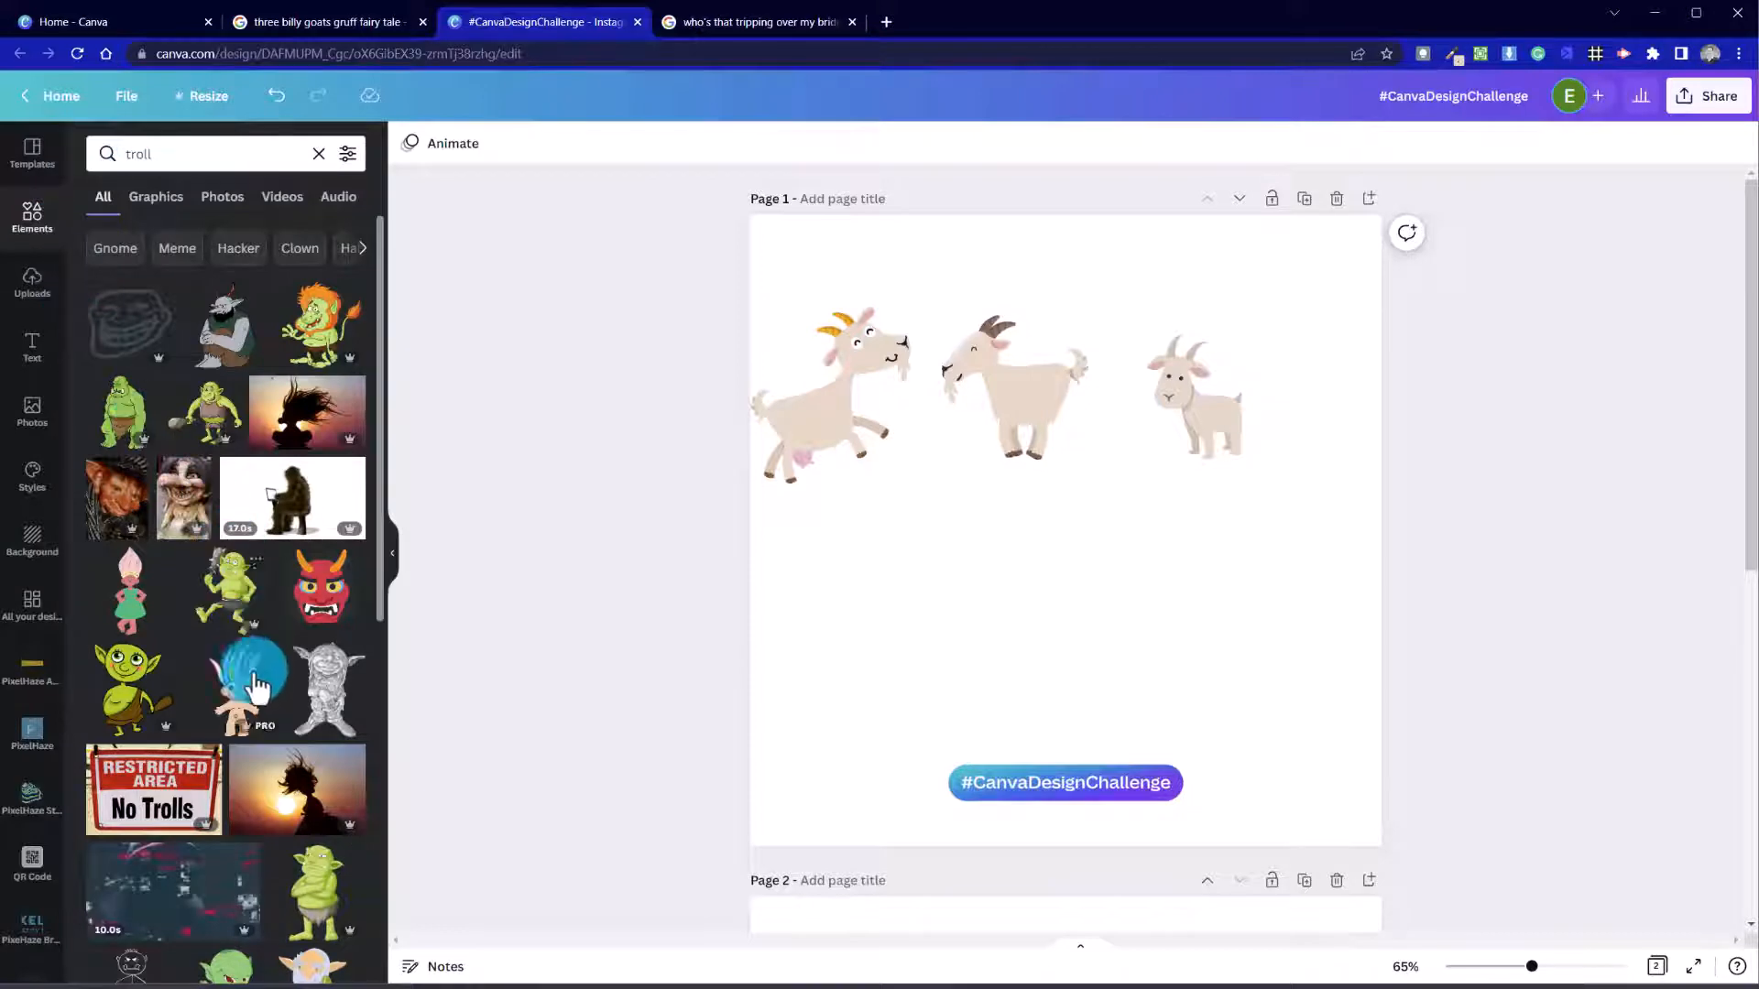
Step: Find the blue-haired troll with orange horns among the results and place it in the lower right of page 1
{"action": "scroll", "coordinate": [251, 753], "scroll_direction": "down", "scroll_amount": 1}
{"action": "scroll", "coordinate": [249, 739], "scroll_direction": "down", "scroll_amount": 3}
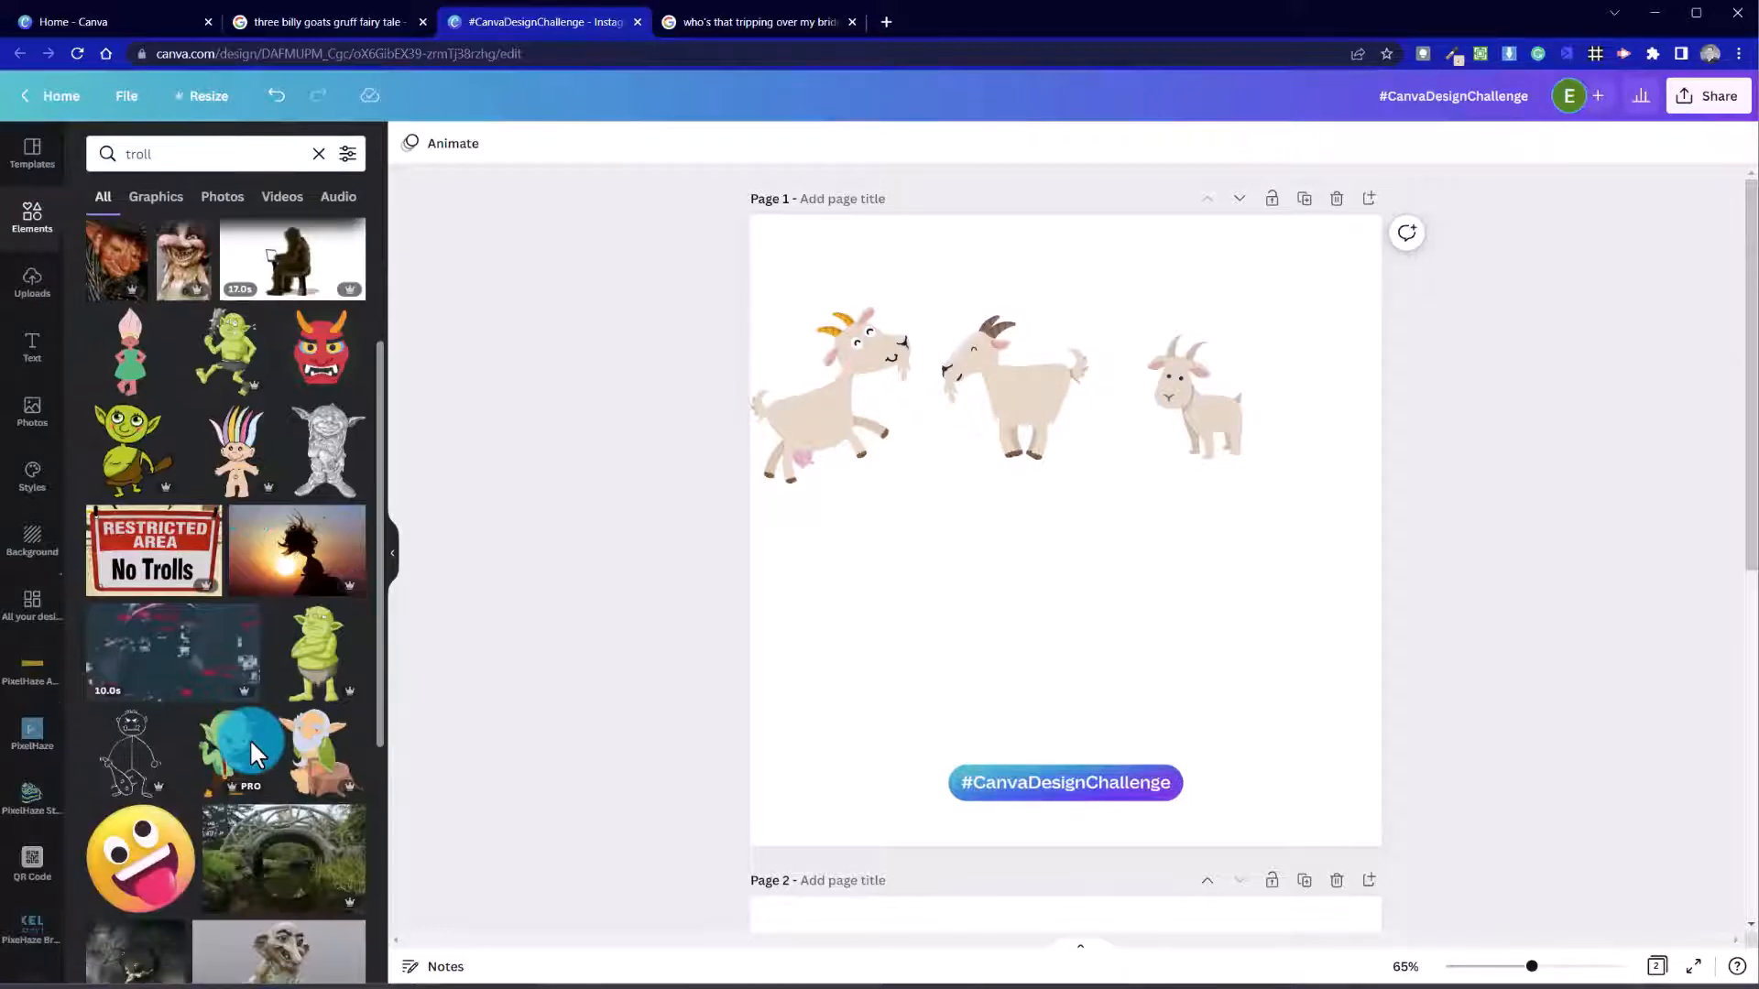
{"action": "scroll", "coordinate": [249, 738], "scroll_direction": "down", "scroll_amount": 8}
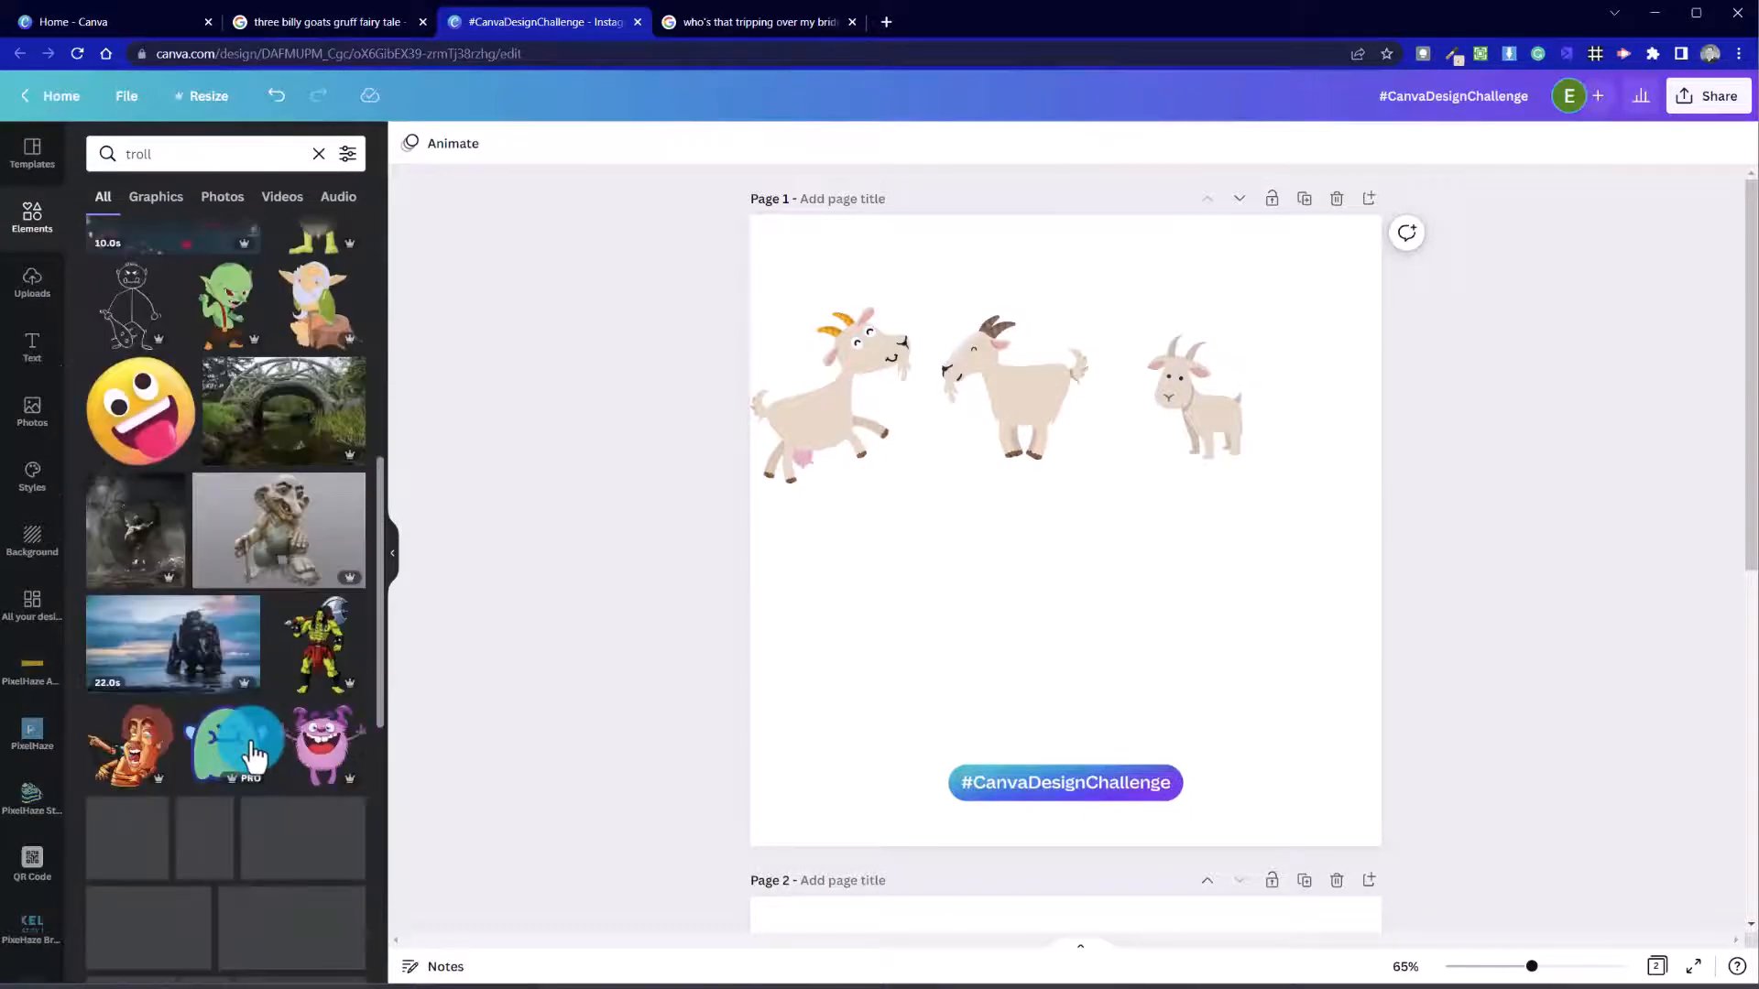
{"action": "scroll", "coordinate": [254, 751], "scroll_direction": "down", "scroll_amount": 5}
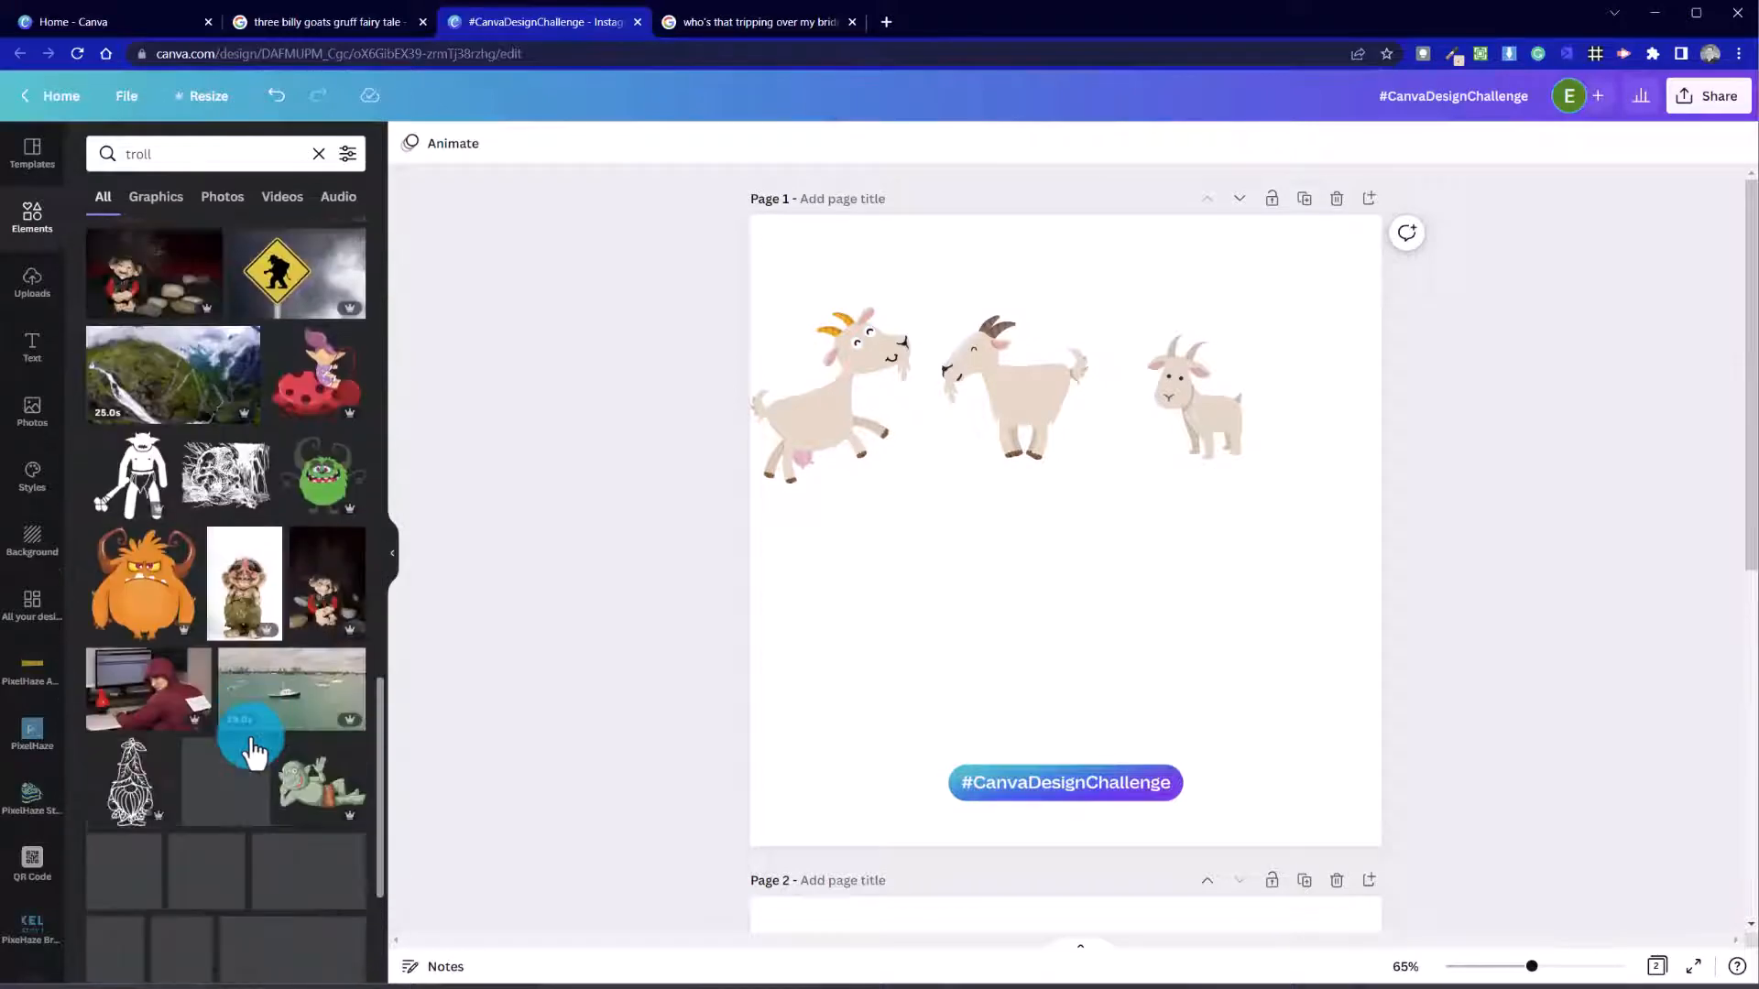
{"action": "scroll", "coordinate": [253, 751], "scroll_direction": "down", "scroll_amount": 5}
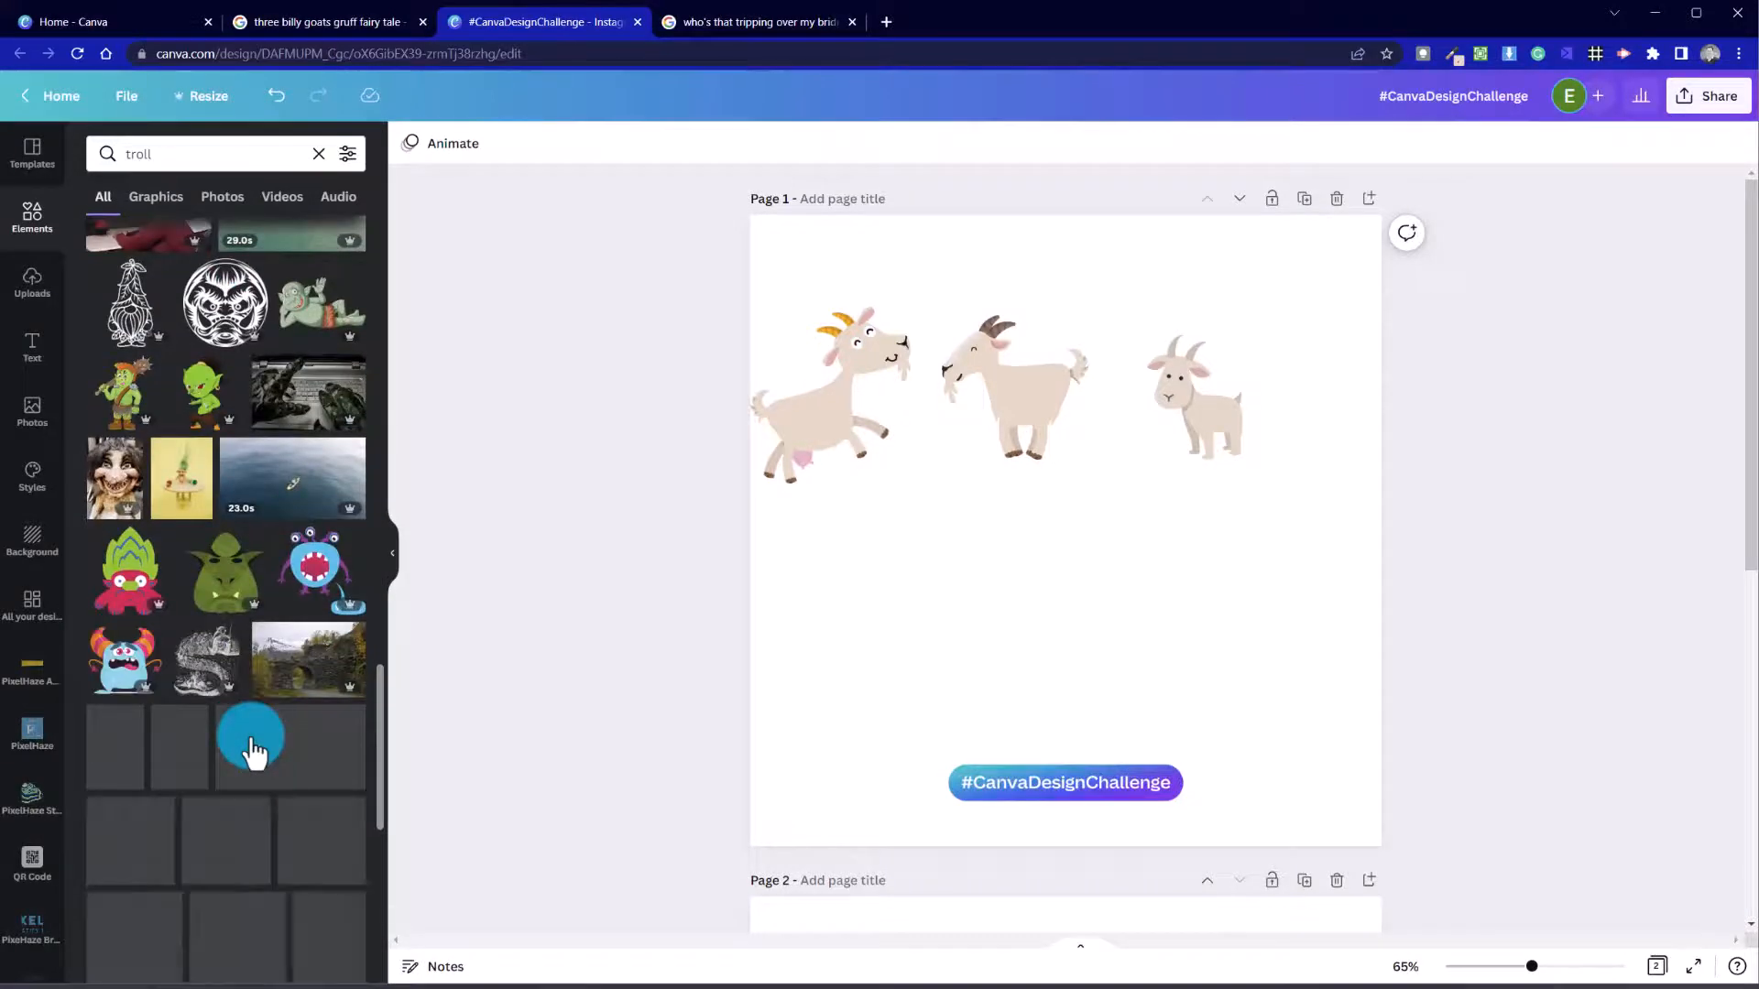
{"action": "scroll", "coordinate": [254, 751], "scroll_direction": "down", "scroll_amount": 8}
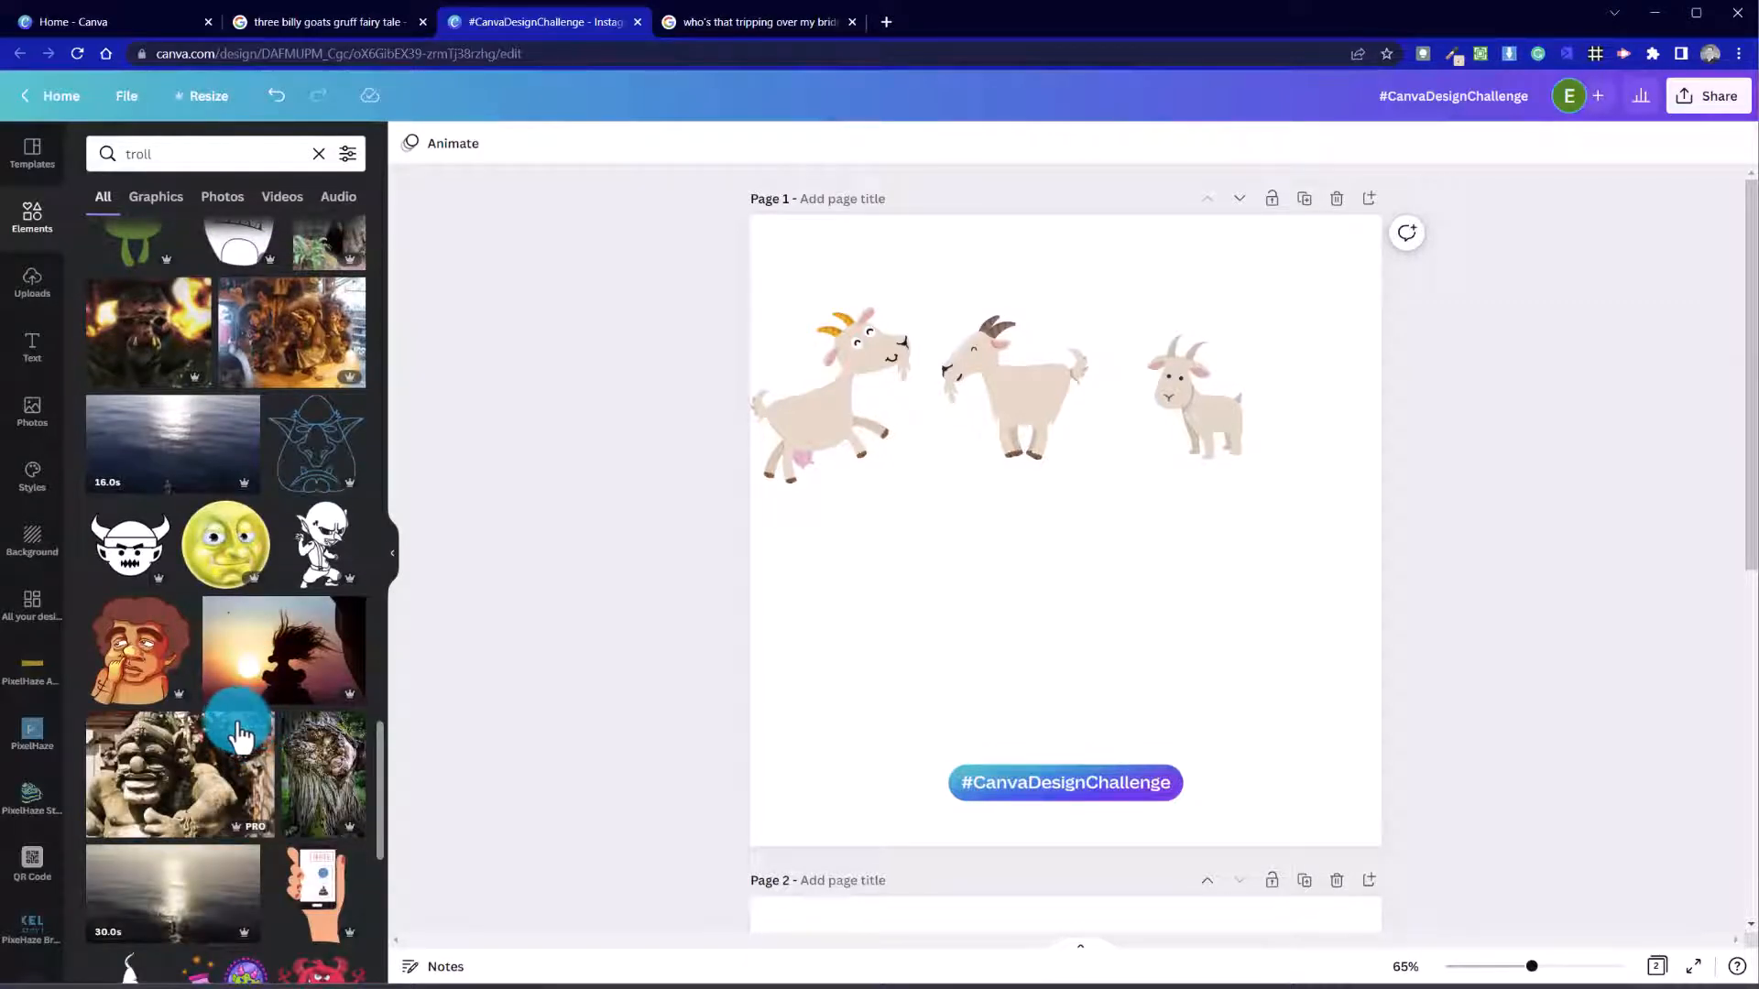
{"action": "scroll", "coordinate": [238, 708], "scroll_direction": "down", "scroll_amount": 12}
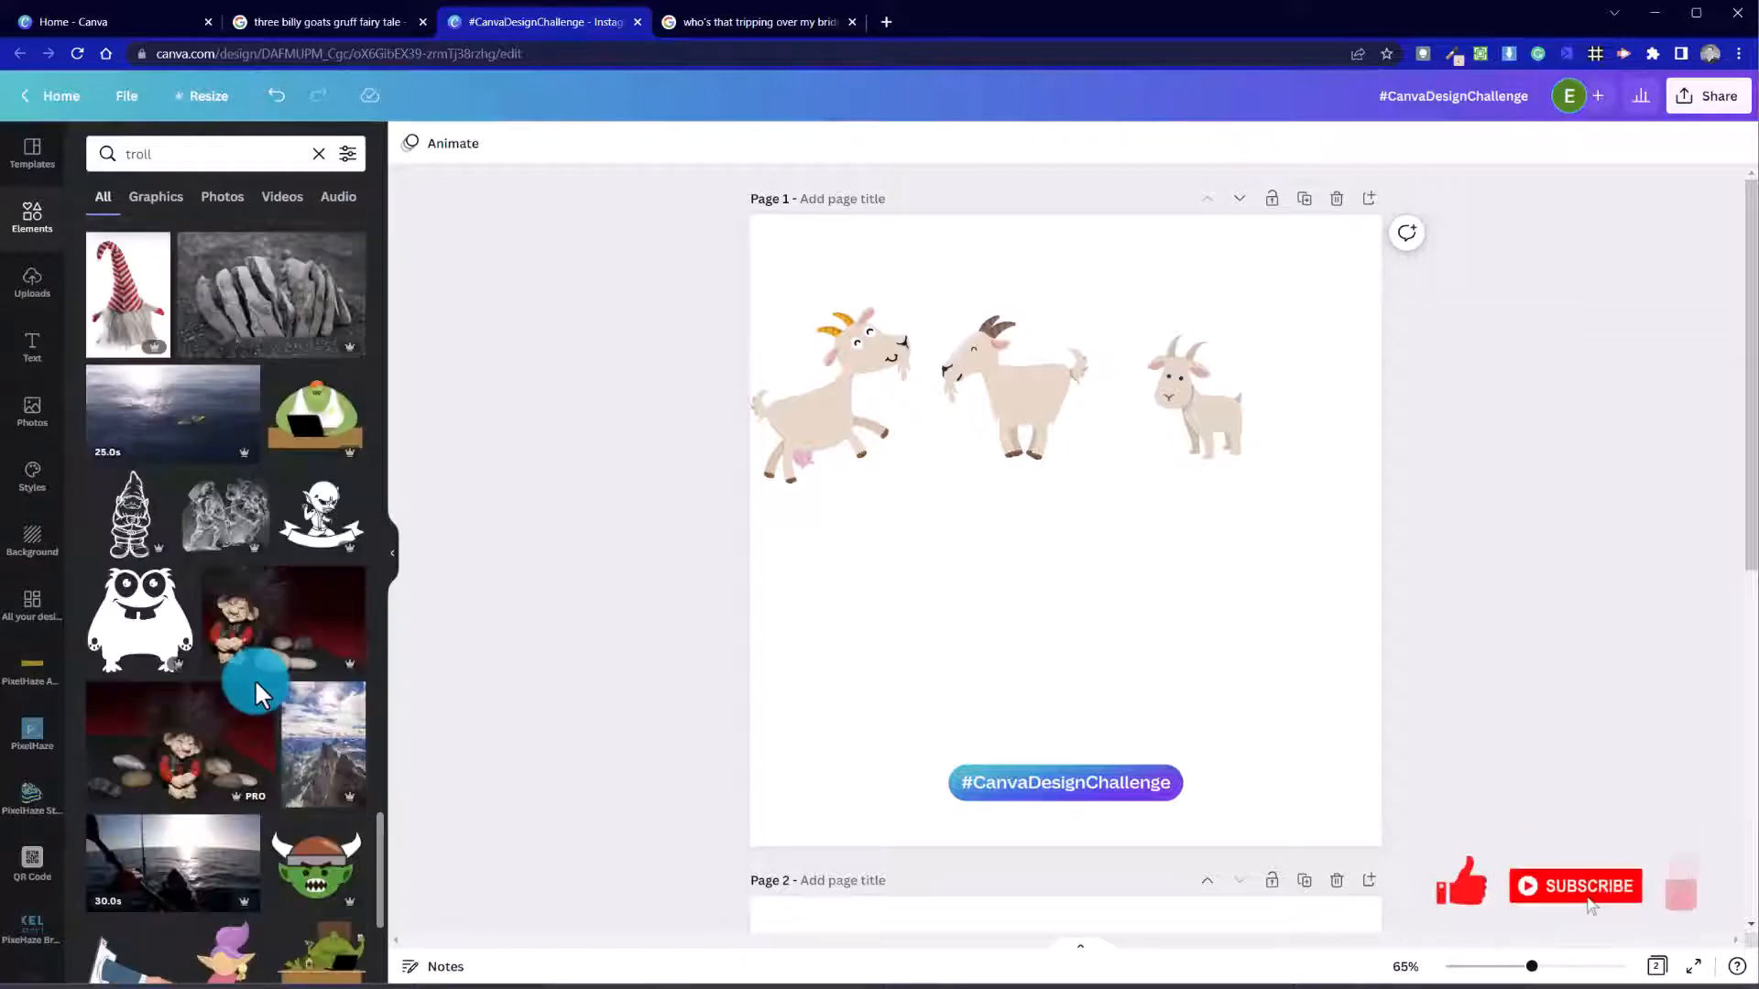
{"action": "scroll", "coordinate": [254, 679], "scroll_direction": "down", "scroll_amount": 4}
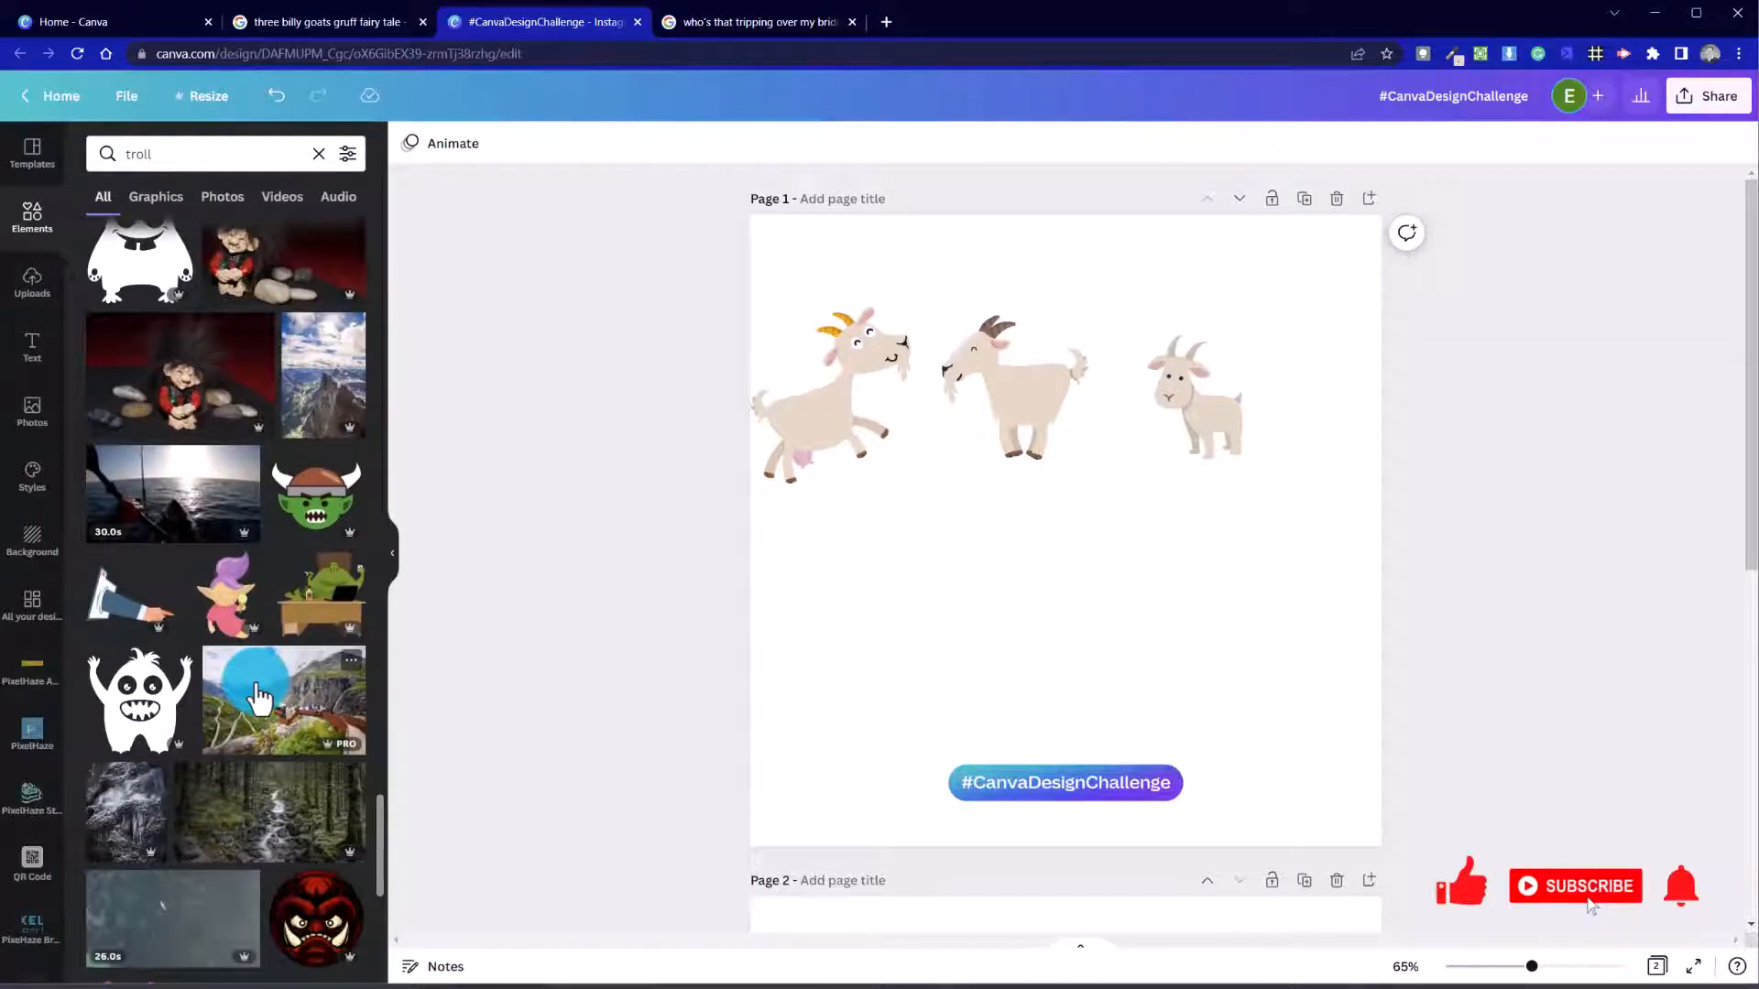
{"action": "scroll", "coordinate": [259, 699], "scroll_direction": "down", "scroll_amount": 5}
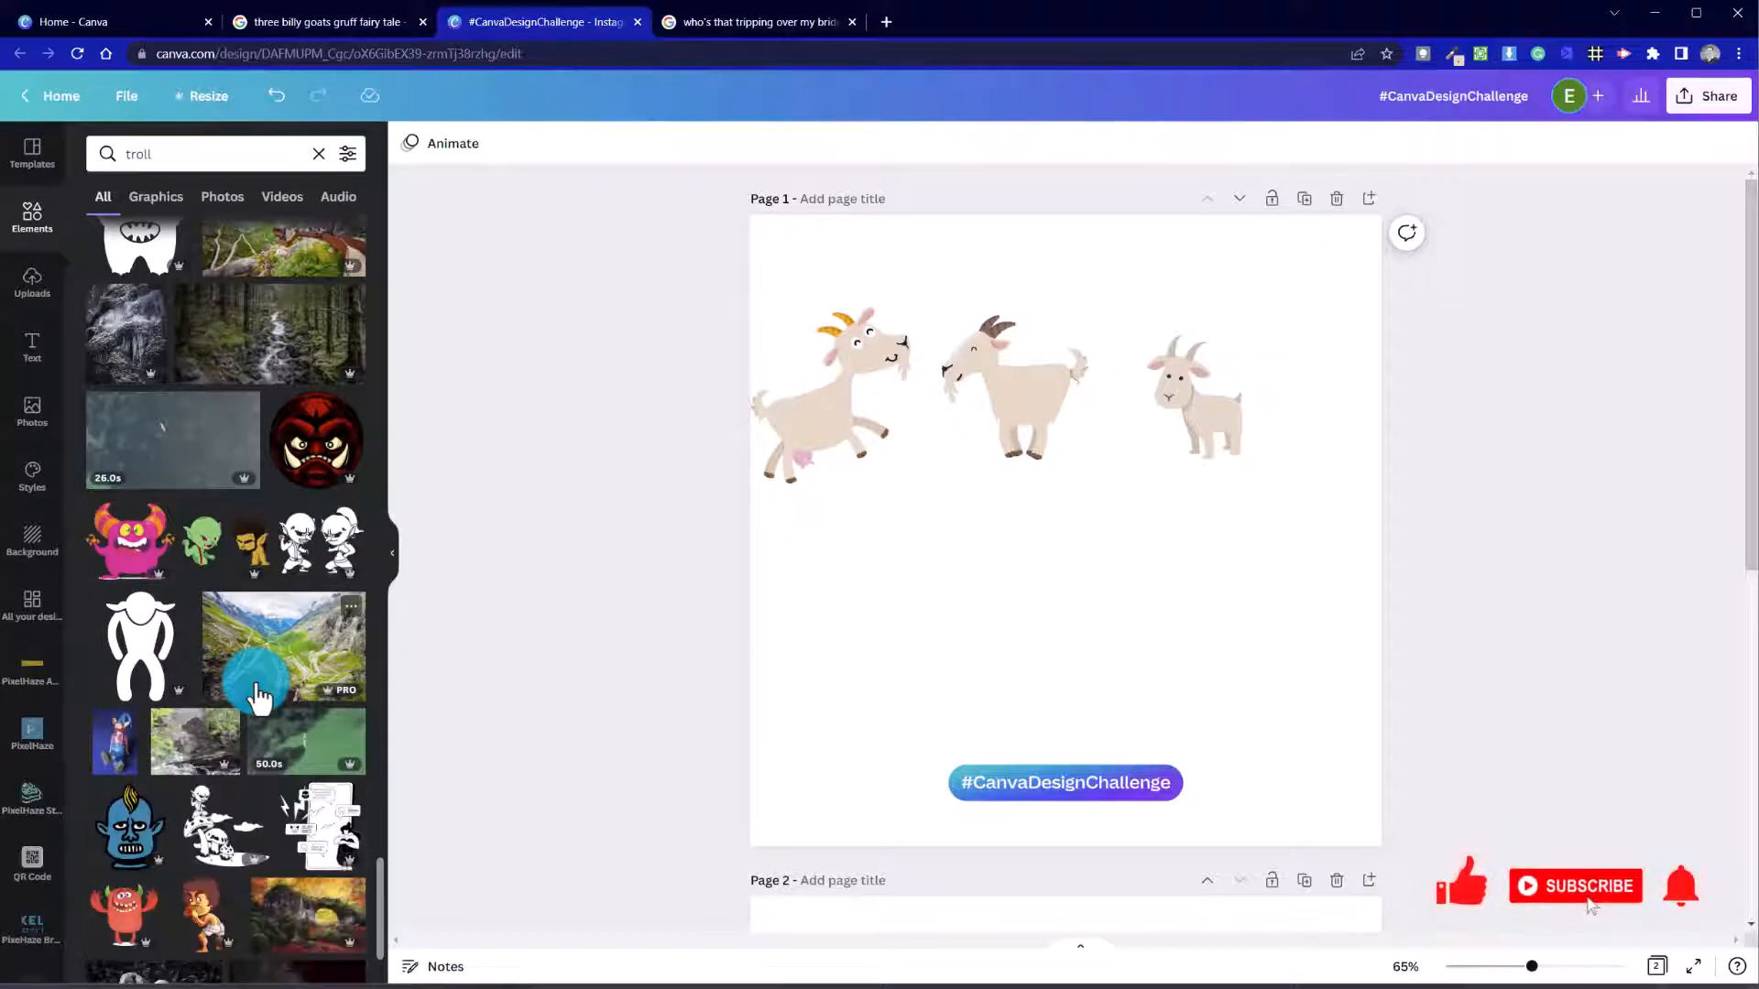
{"action": "scroll", "coordinate": [259, 699], "scroll_direction": "down", "scroll_amount": 2}
{"action": "scroll", "coordinate": [264, 693], "scroll_direction": "down", "scroll_amount": 2}
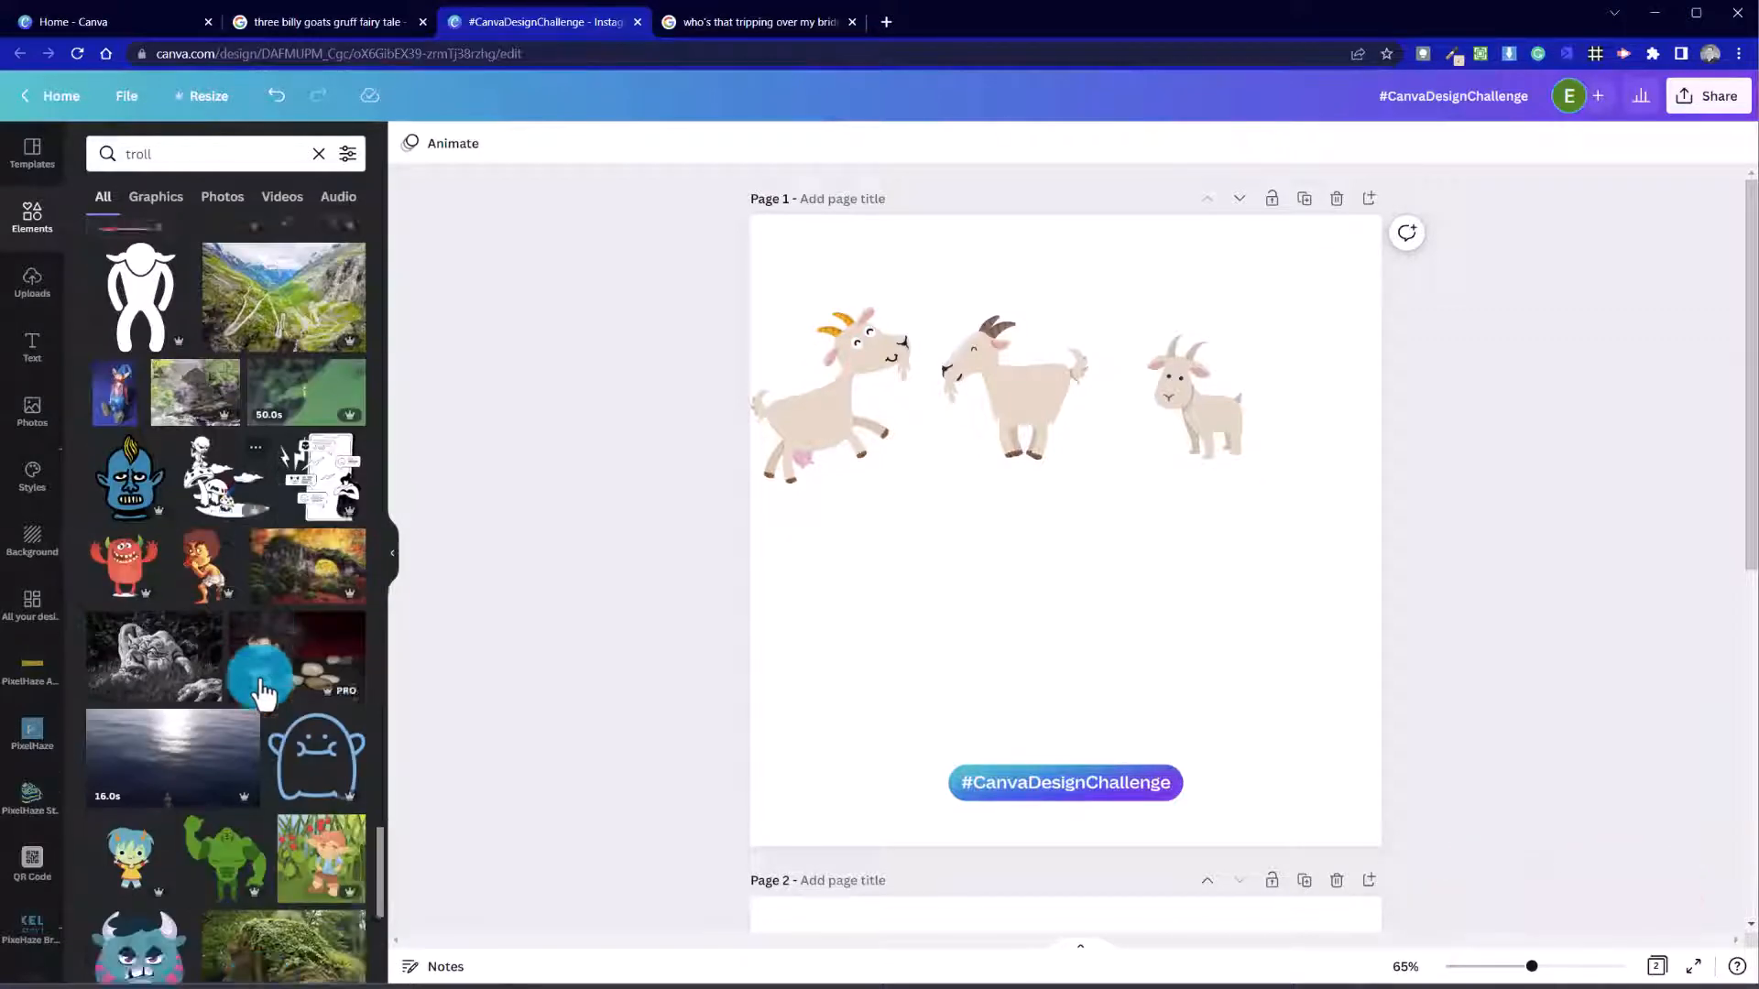
{"action": "scroll", "coordinate": [264, 693], "scroll_direction": "down", "scroll_amount": 3}
{"action": "scroll", "coordinate": [264, 693], "scroll_direction": "down", "scroll_amount": 3}
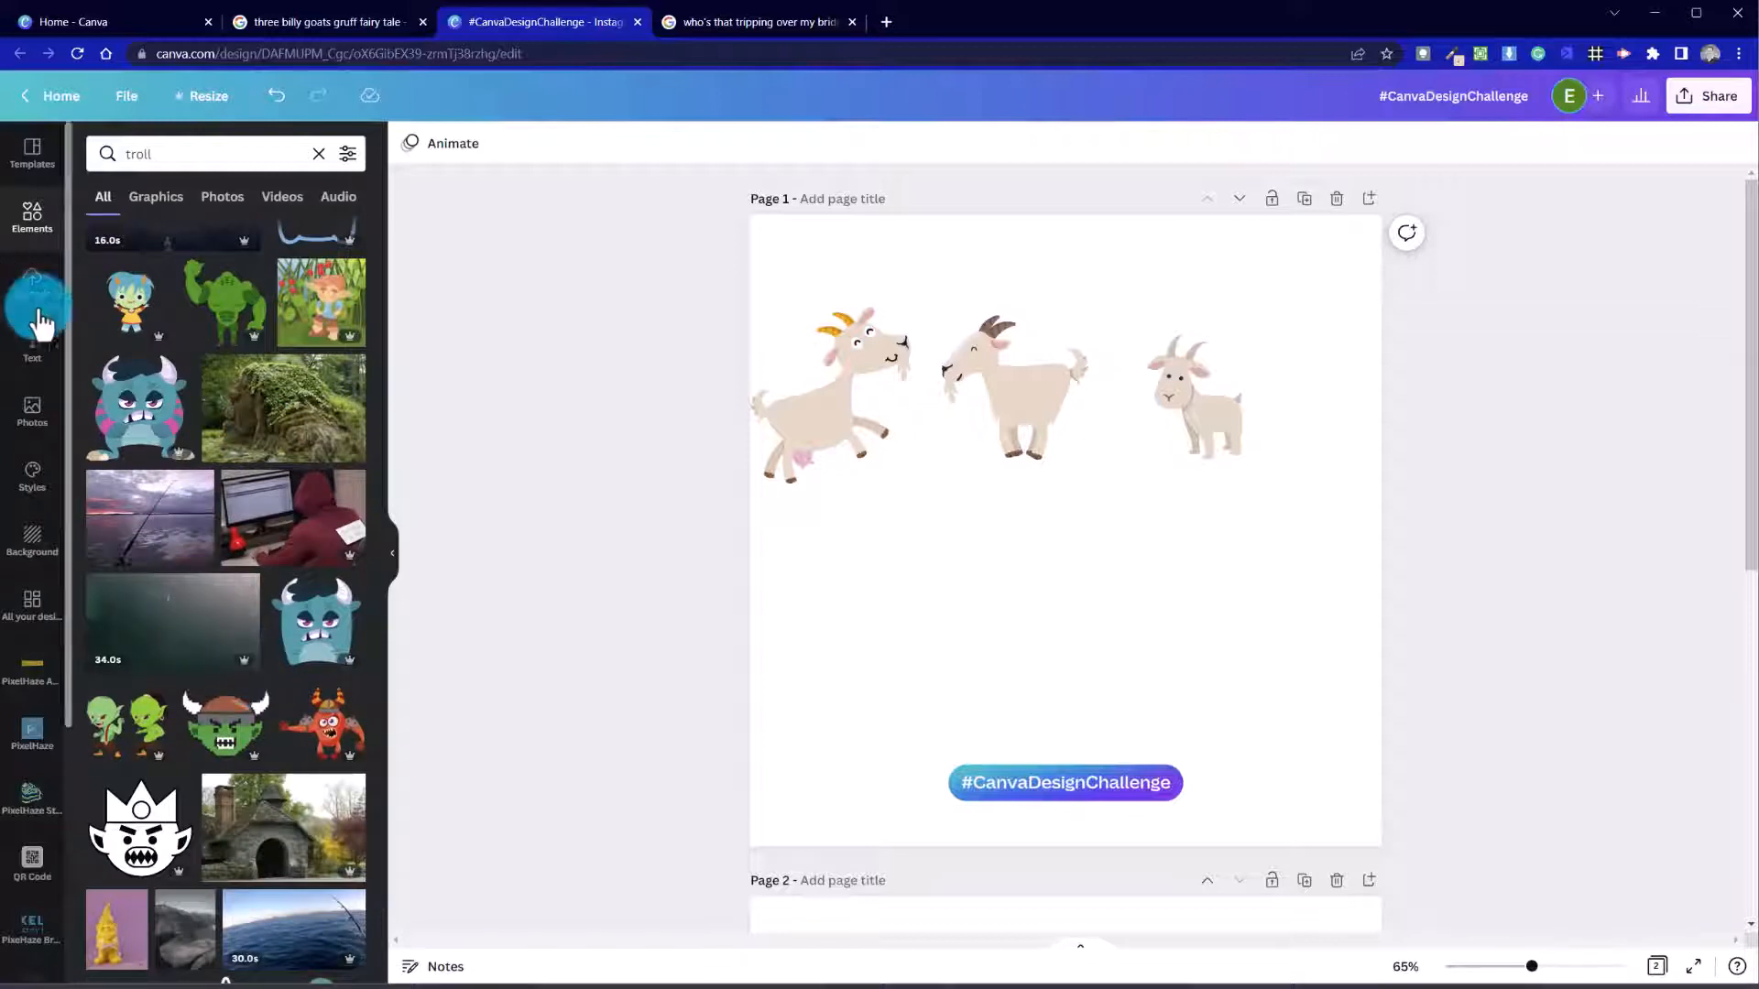
{"action": "left_click", "coordinate": [129, 303]}
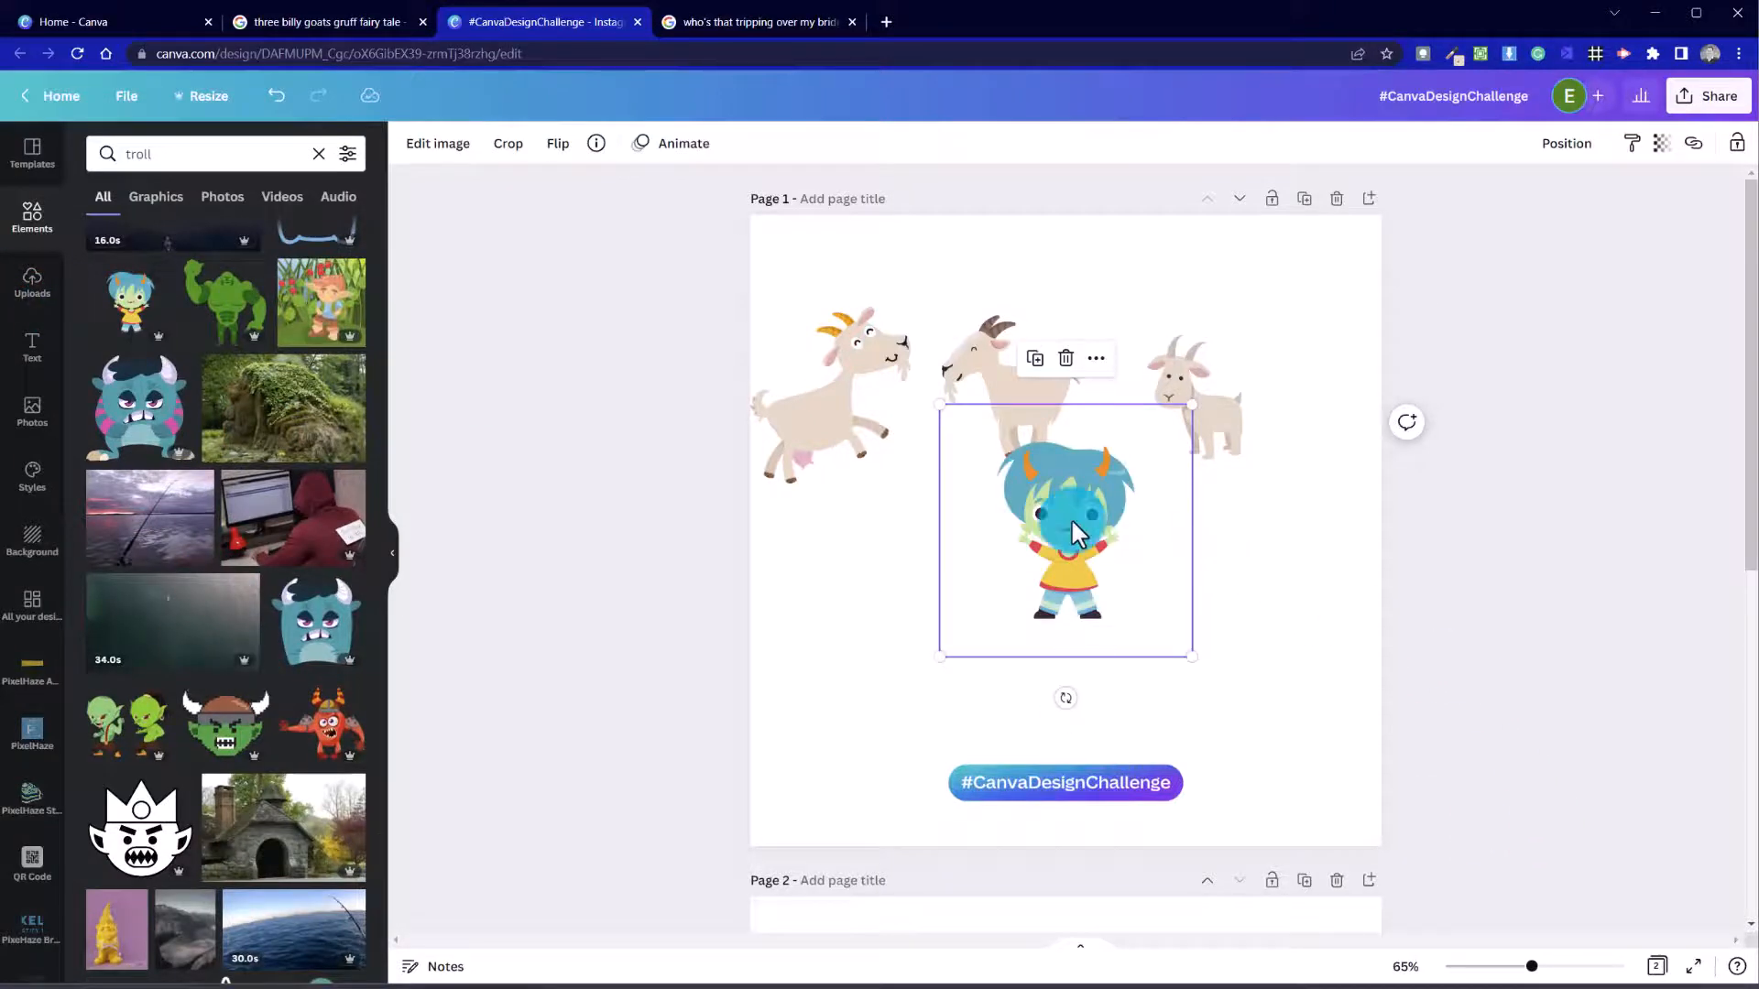
{"action": "left_click_drag", "start_coordinate": [1073, 520], "coordinate": [1191, 665]}
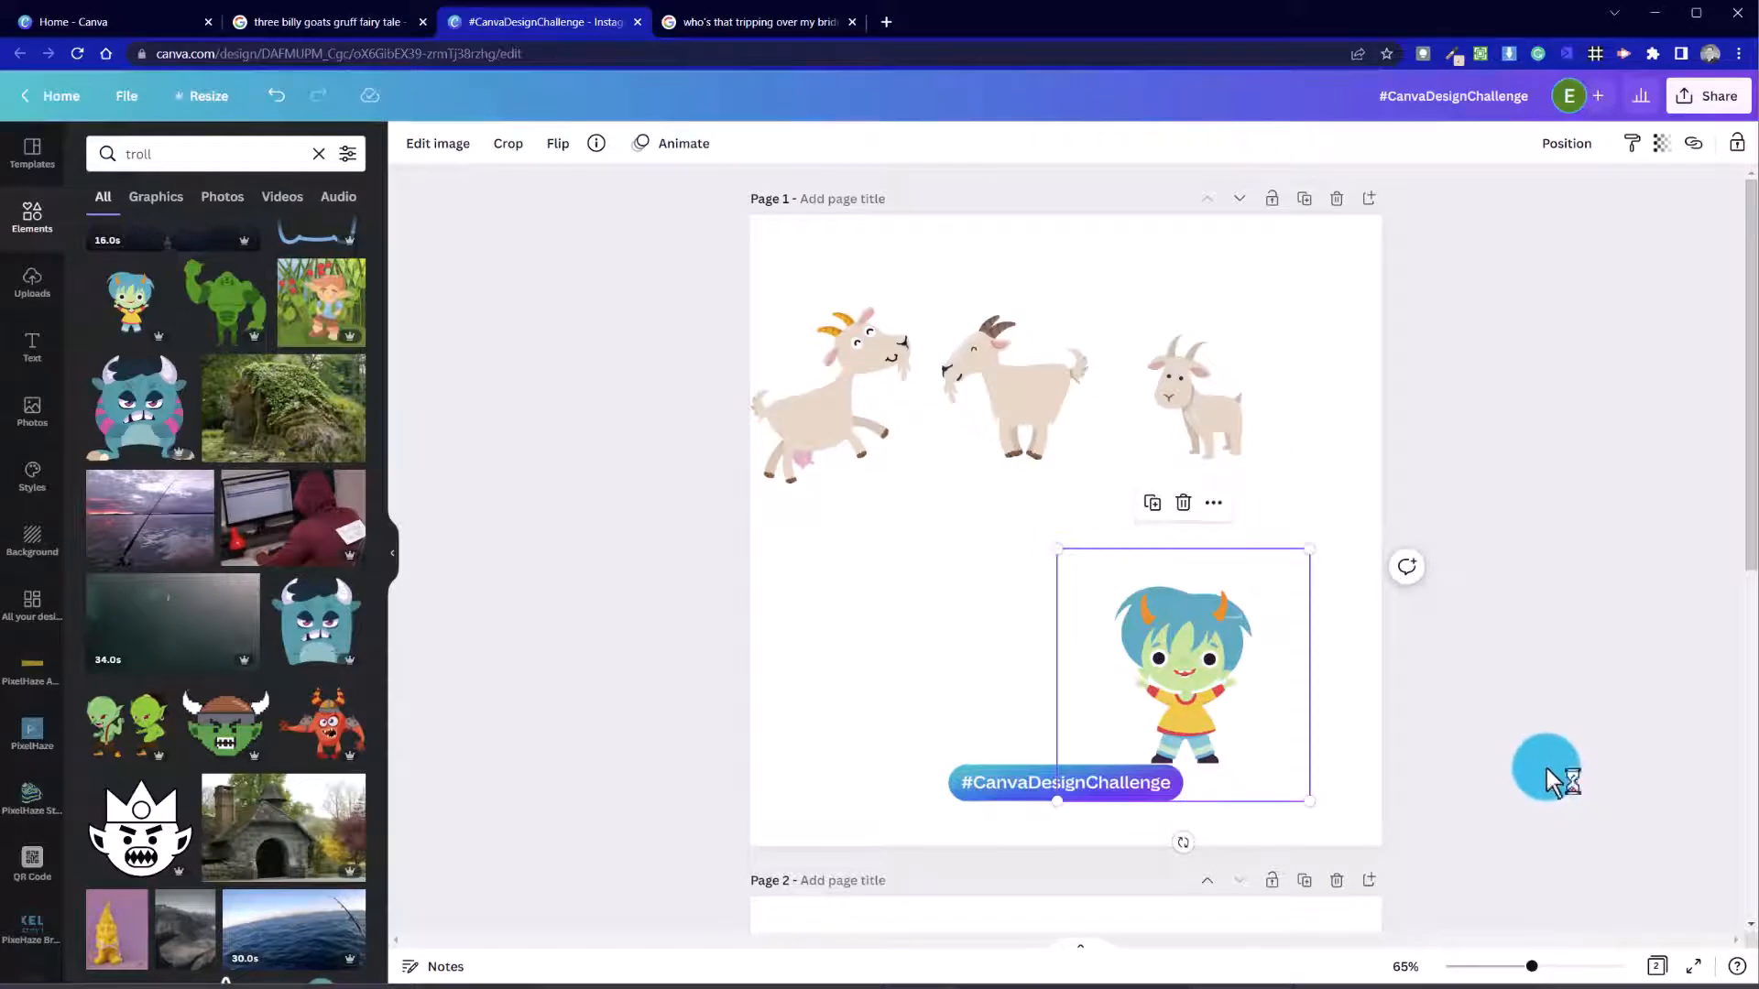
Step: Add the green troll with the horned helmet at the page's lower left, and move the blue-haired troll to the right page edge
{"action": "scroll", "coordinate": [138, 651], "scroll_direction": "down", "scroll_amount": 5}
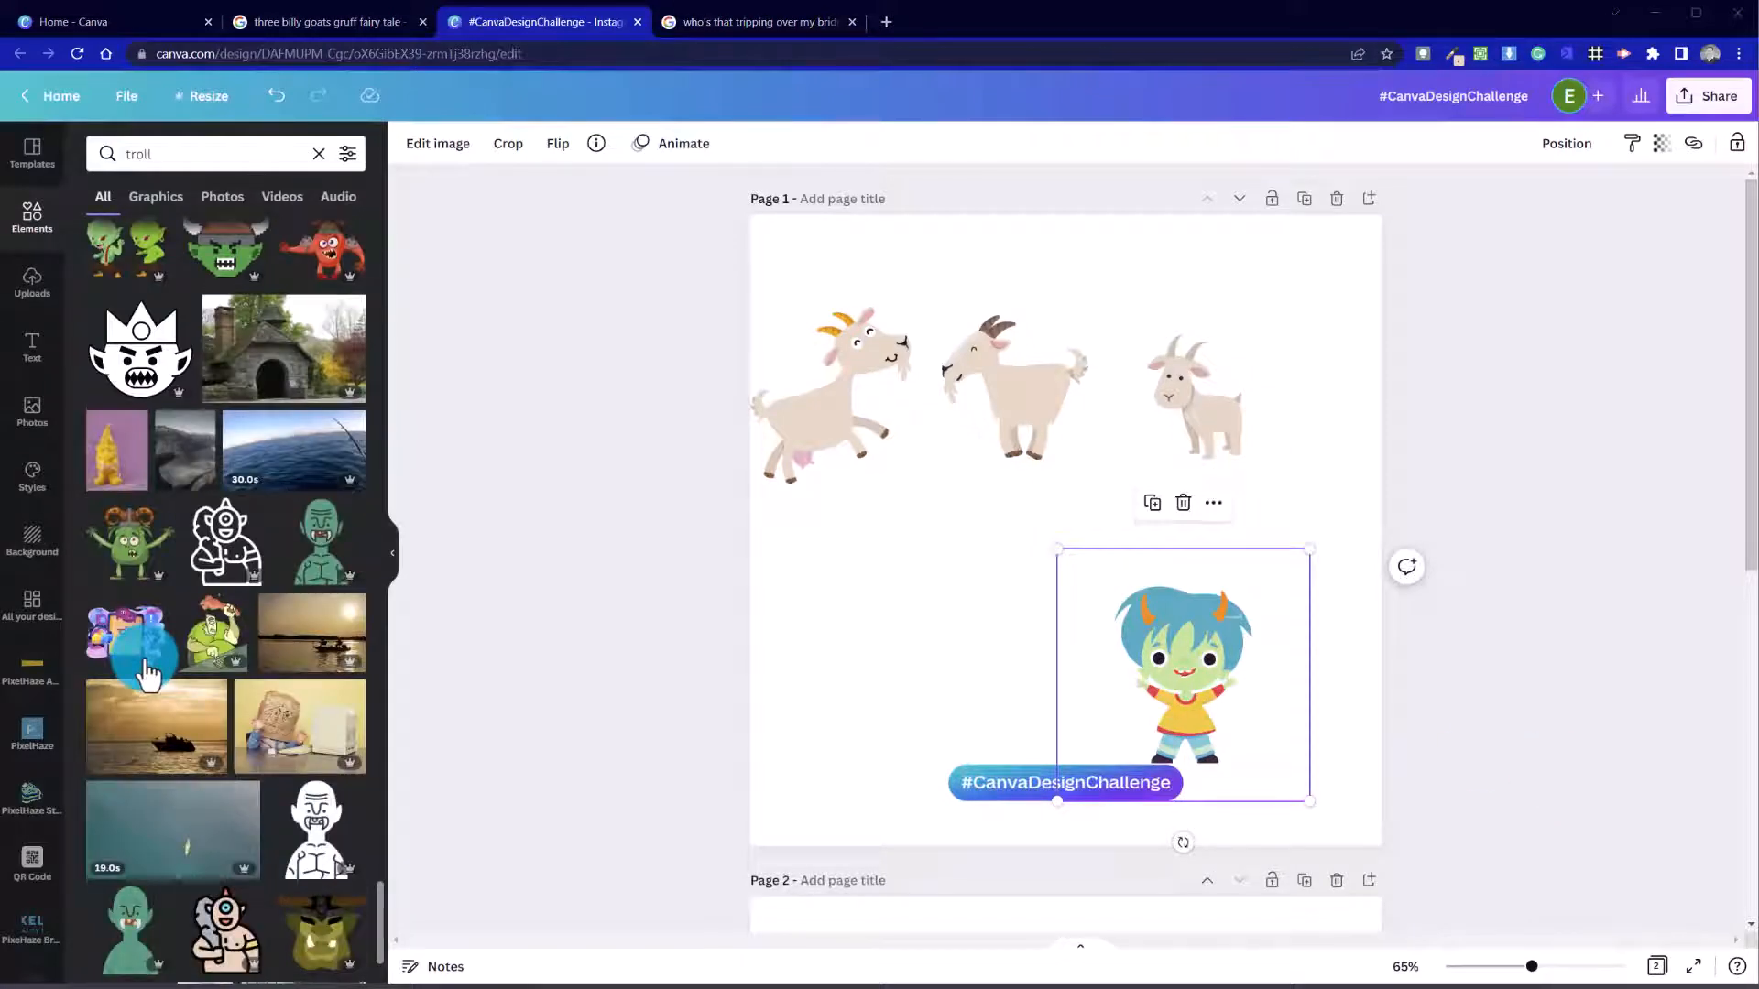
{"action": "left_click", "coordinate": [140, 550]}
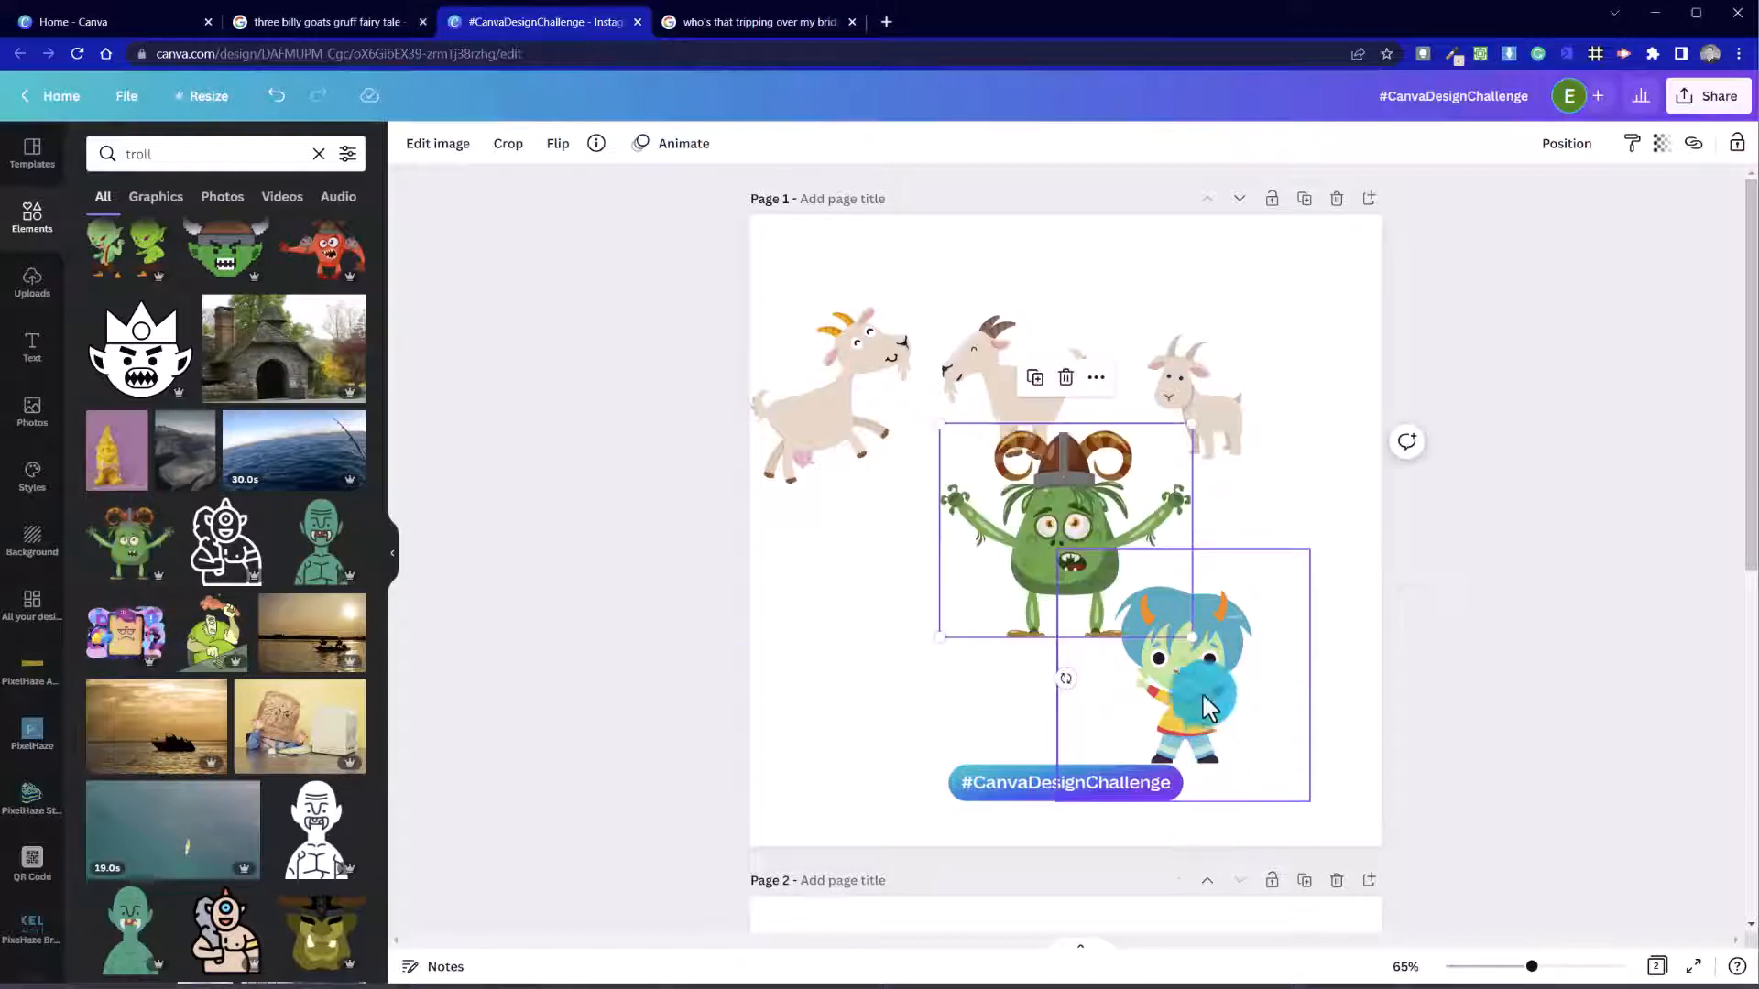
{"action": "left_click_drag", "start_coordinate": [1066, 540], "coordinate": [912, 648]}
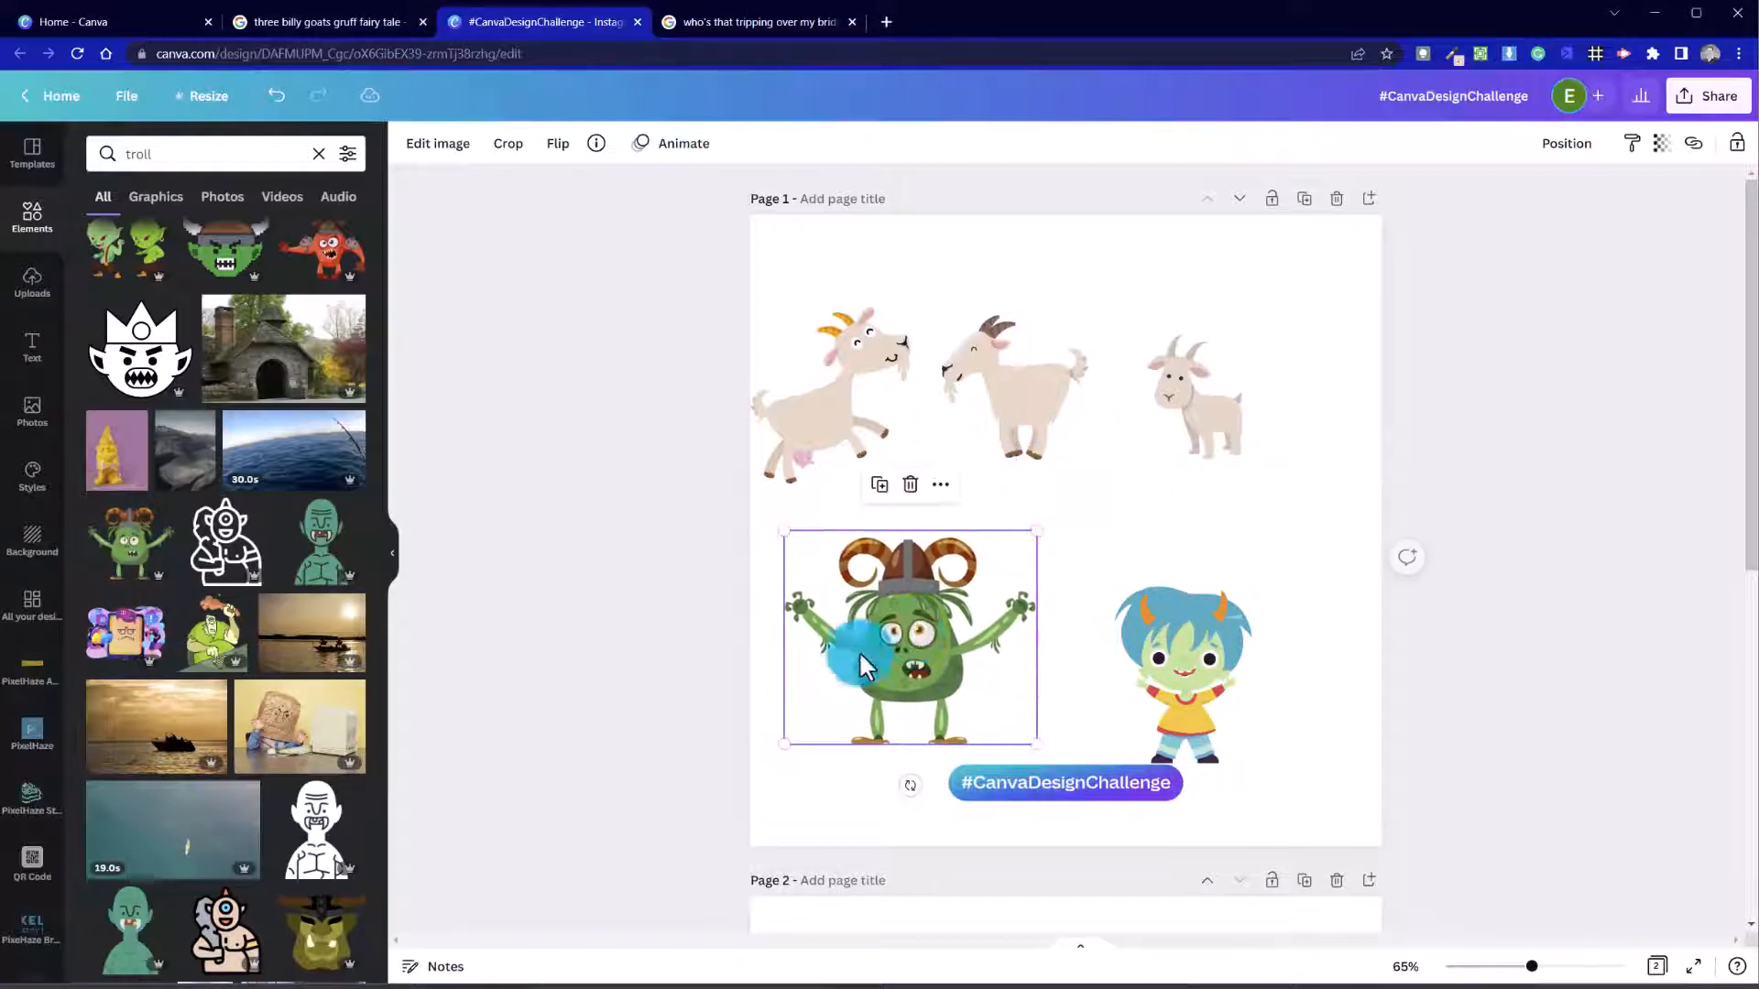
{"action": "left_click", "coordinate": [680, 643]}
{"action": "left_click", "coordinate": [776, 647]}
{"action": "left_click", "coordinate": [1153, 708]}
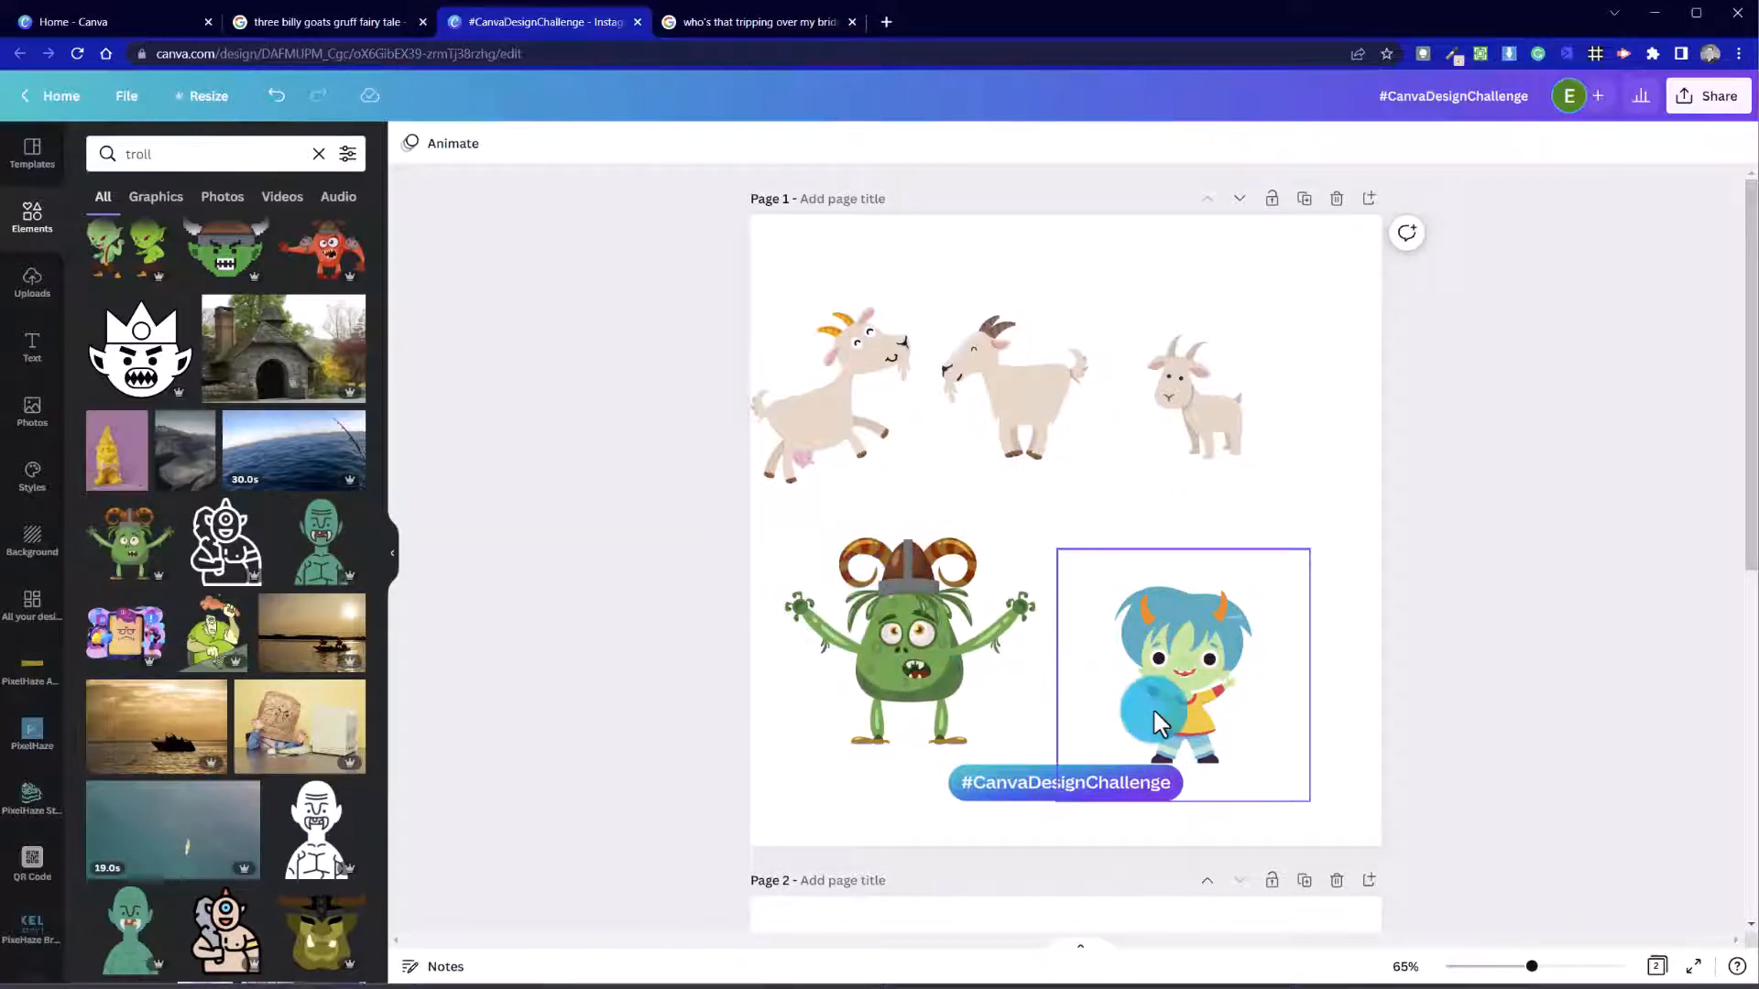
{"action": "left_click_drag", "start_coordinate": [1137, 701], "coordinate": [1262, 636]}
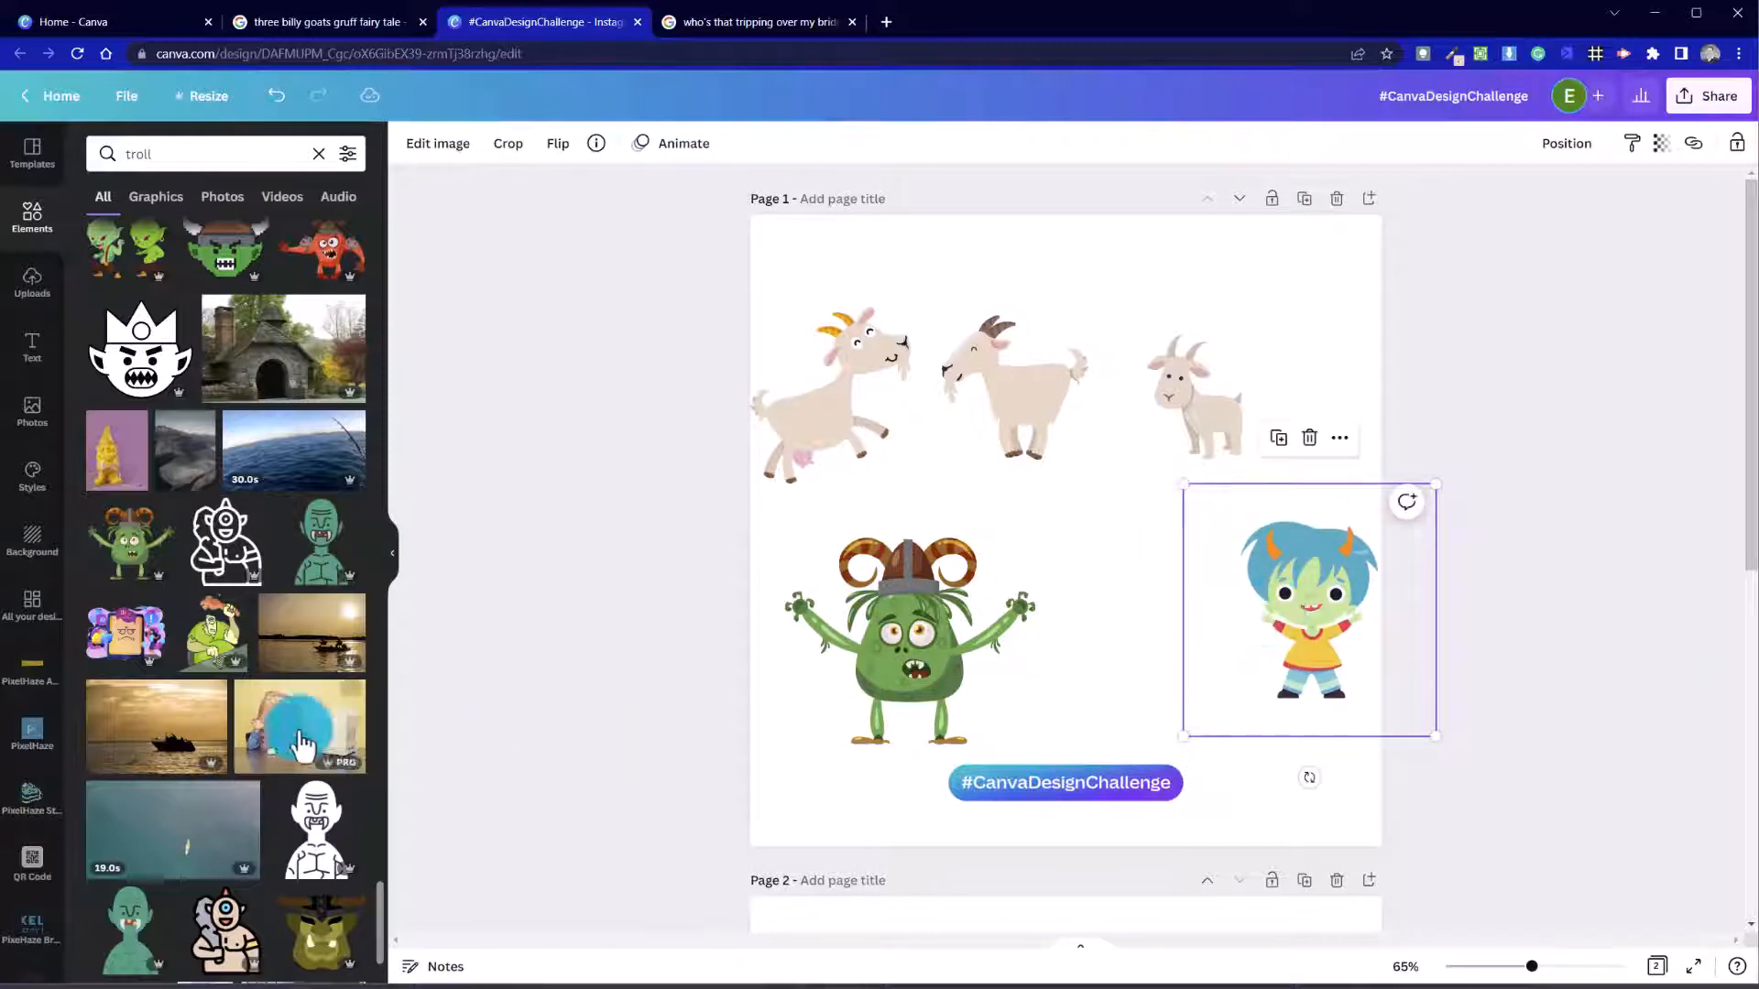
Step: Examine further troll search results for another troll graphic that suits the goats
{"action": "scroll", "coordinate": [209, 778], "scroll_direction": "down", "scroll_amount": 2}
{"action": "scroll", "coordinate": [209, 778], "scroll_direction": "down", "scroll_amount": 5}
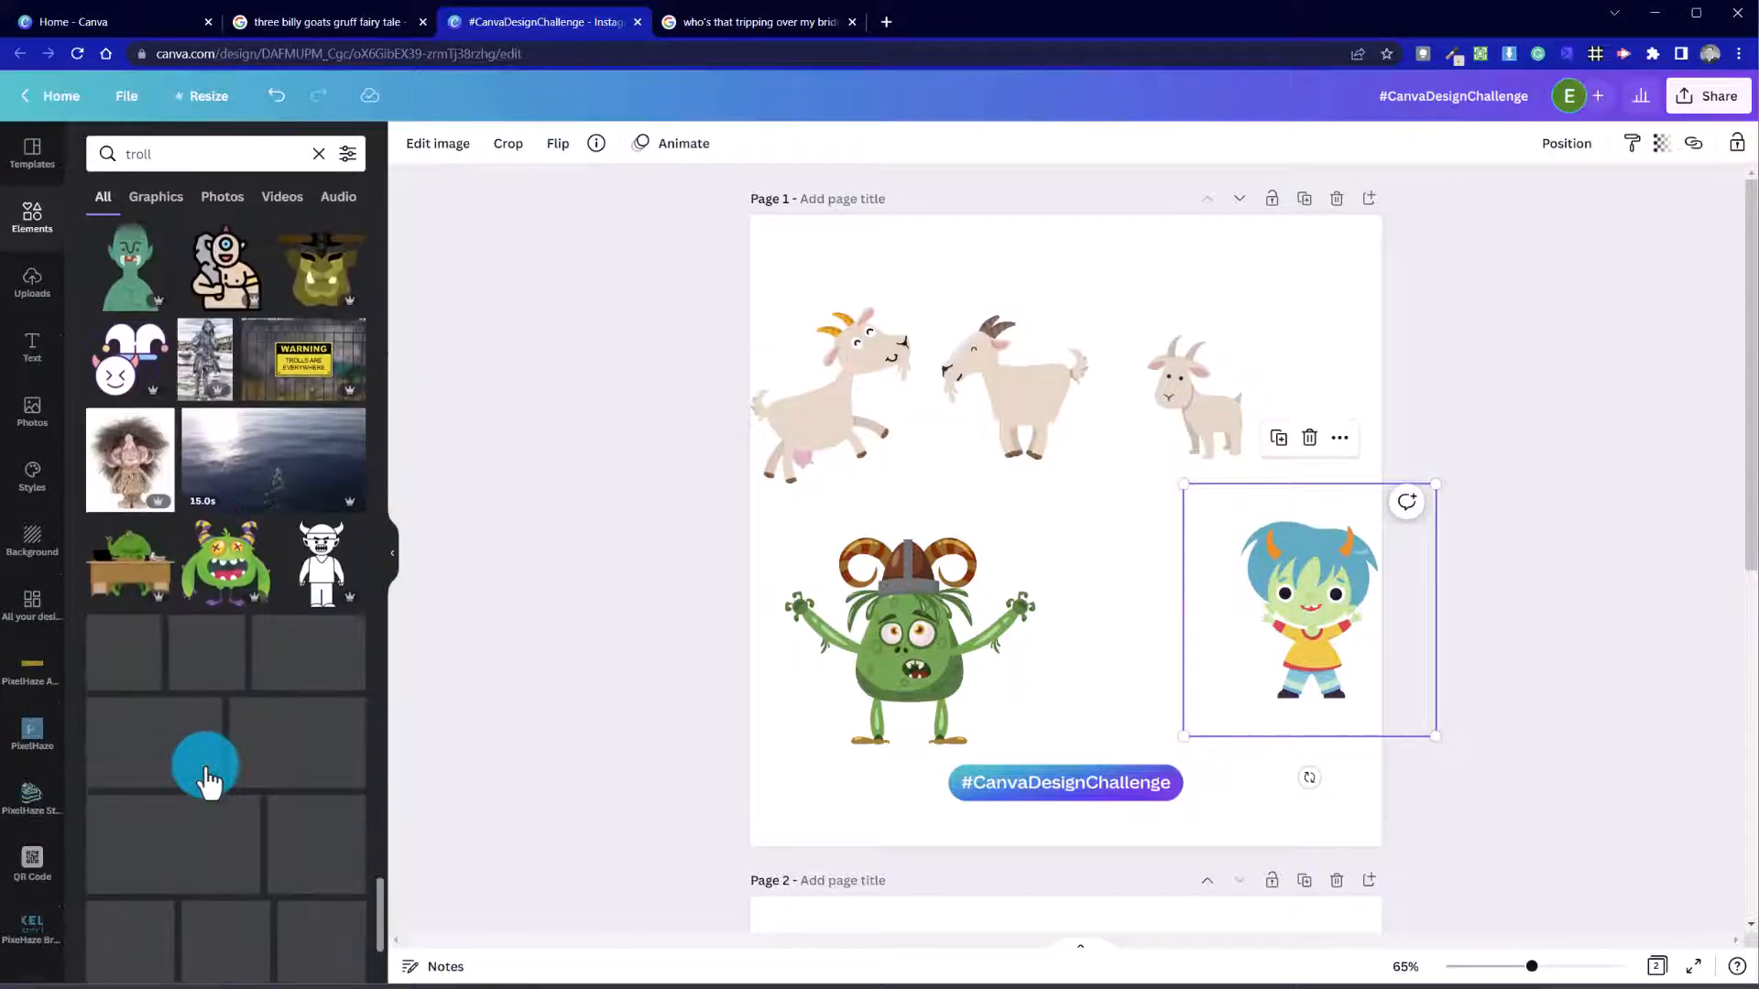
{"action": "scroll", "coordinate": [209, 779], "scroll_direction": "down", "scroll_amount": 2}
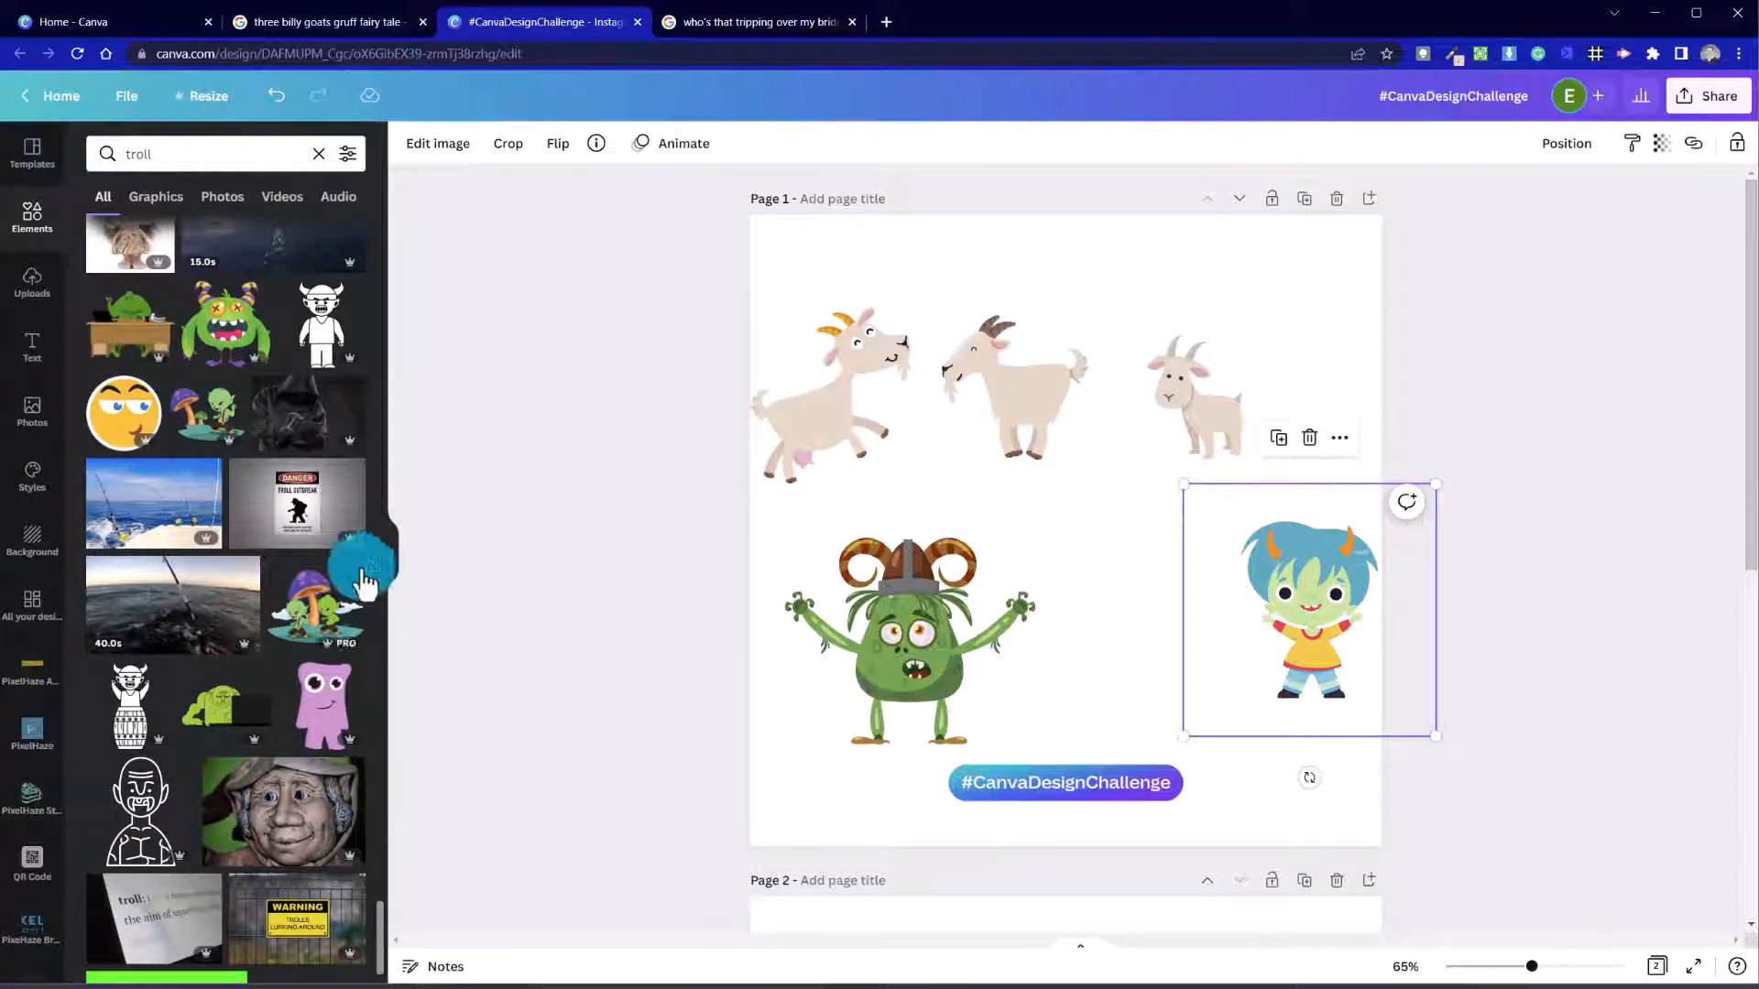
{"action": "scroll", "coordinate": [115, 847], "scroll_direction": "down", "scroll_amount": 5}
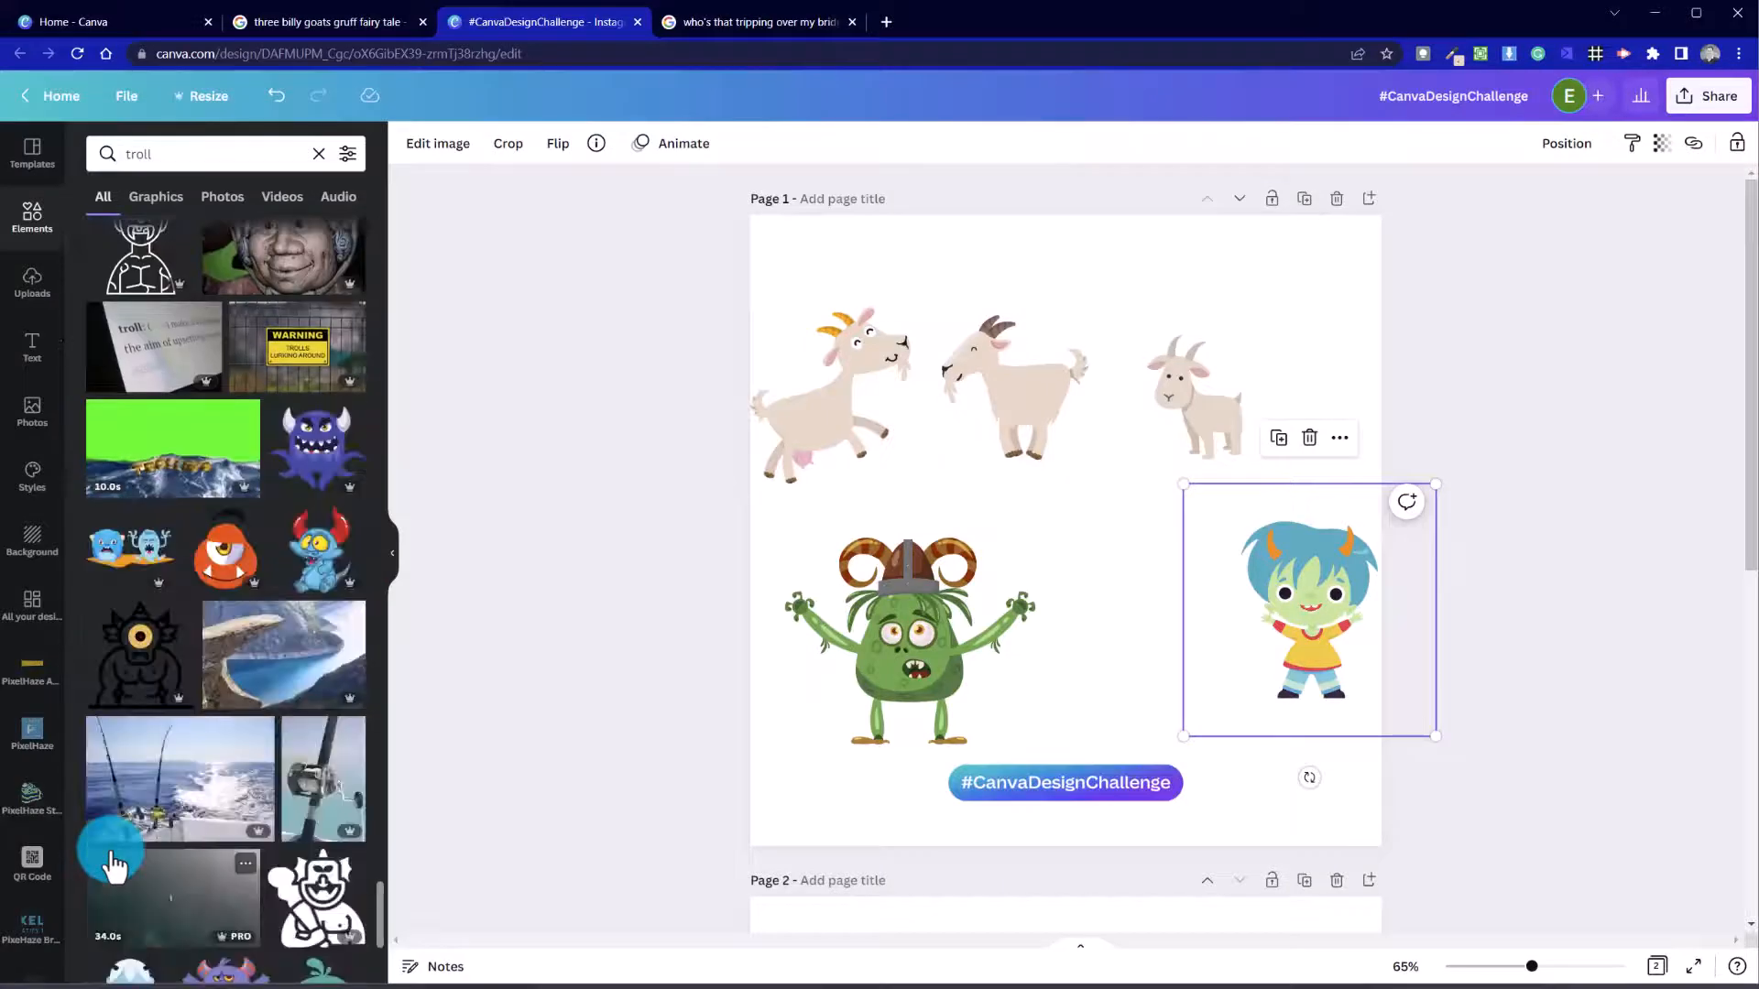
{"action": "scroll", "coordinate": [111, 866], "scroll_direction": "down", "scroll_amount": 4}
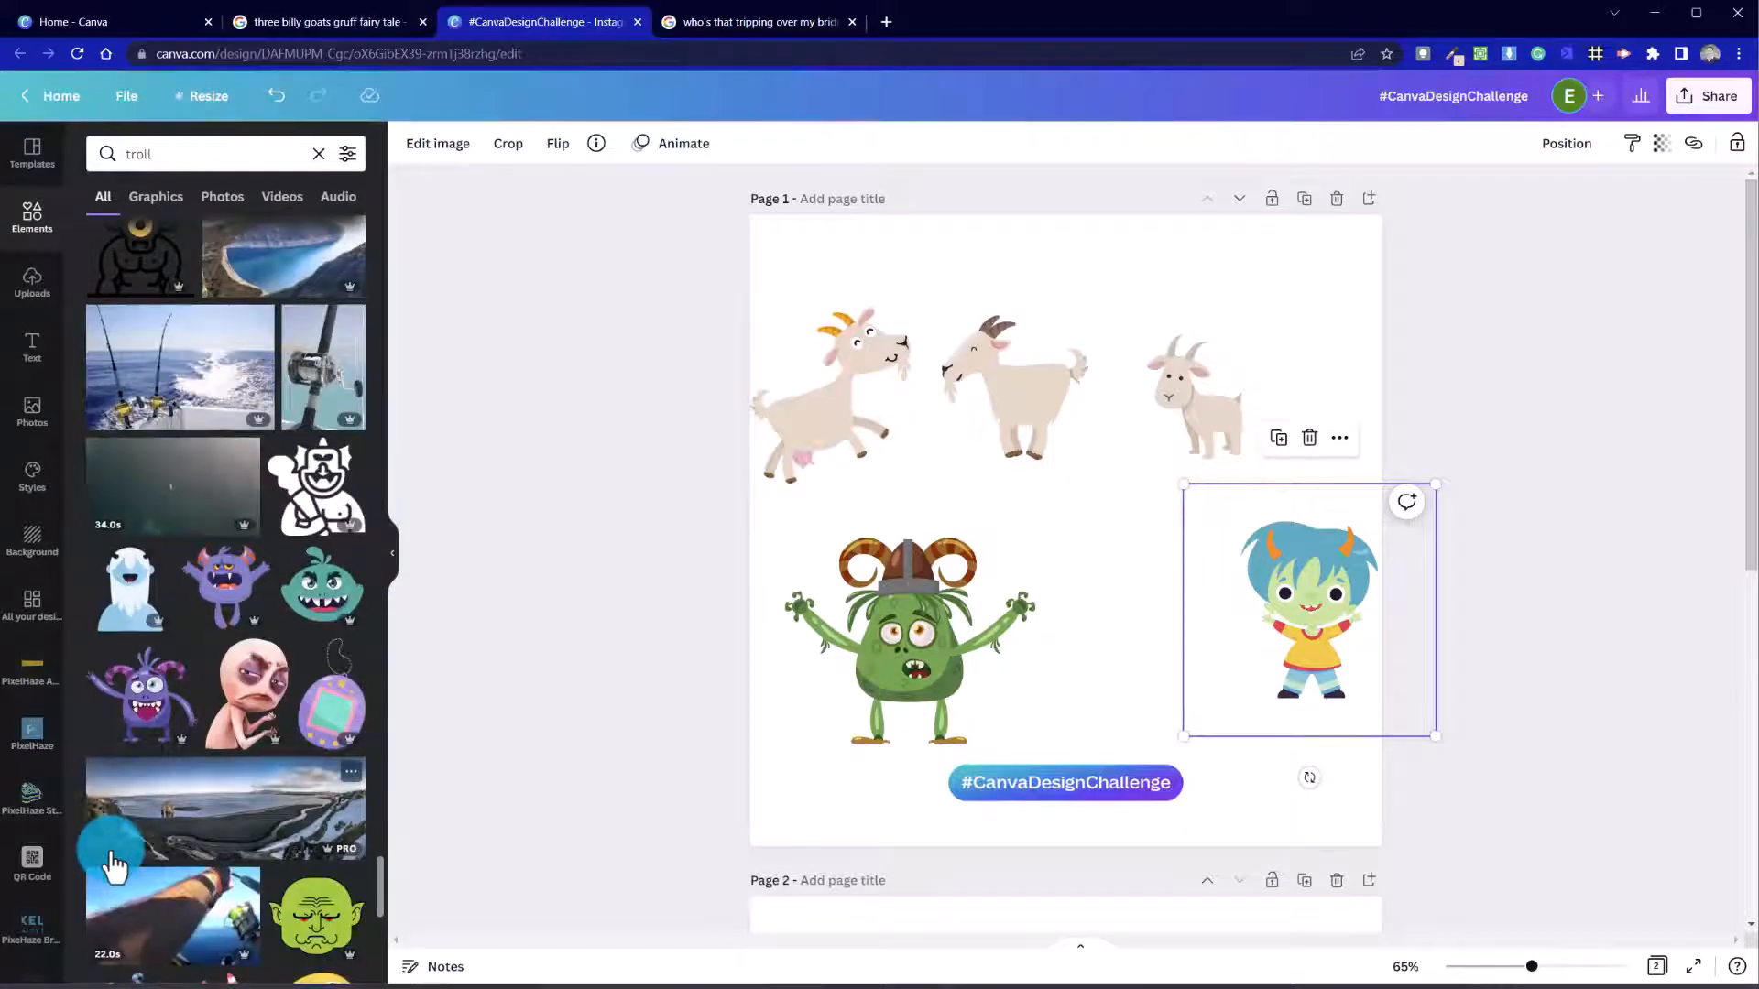
{"action": "scroll", "coordinate": [113, 865], "scroll_direction": "down", "scroll_amount": 10}
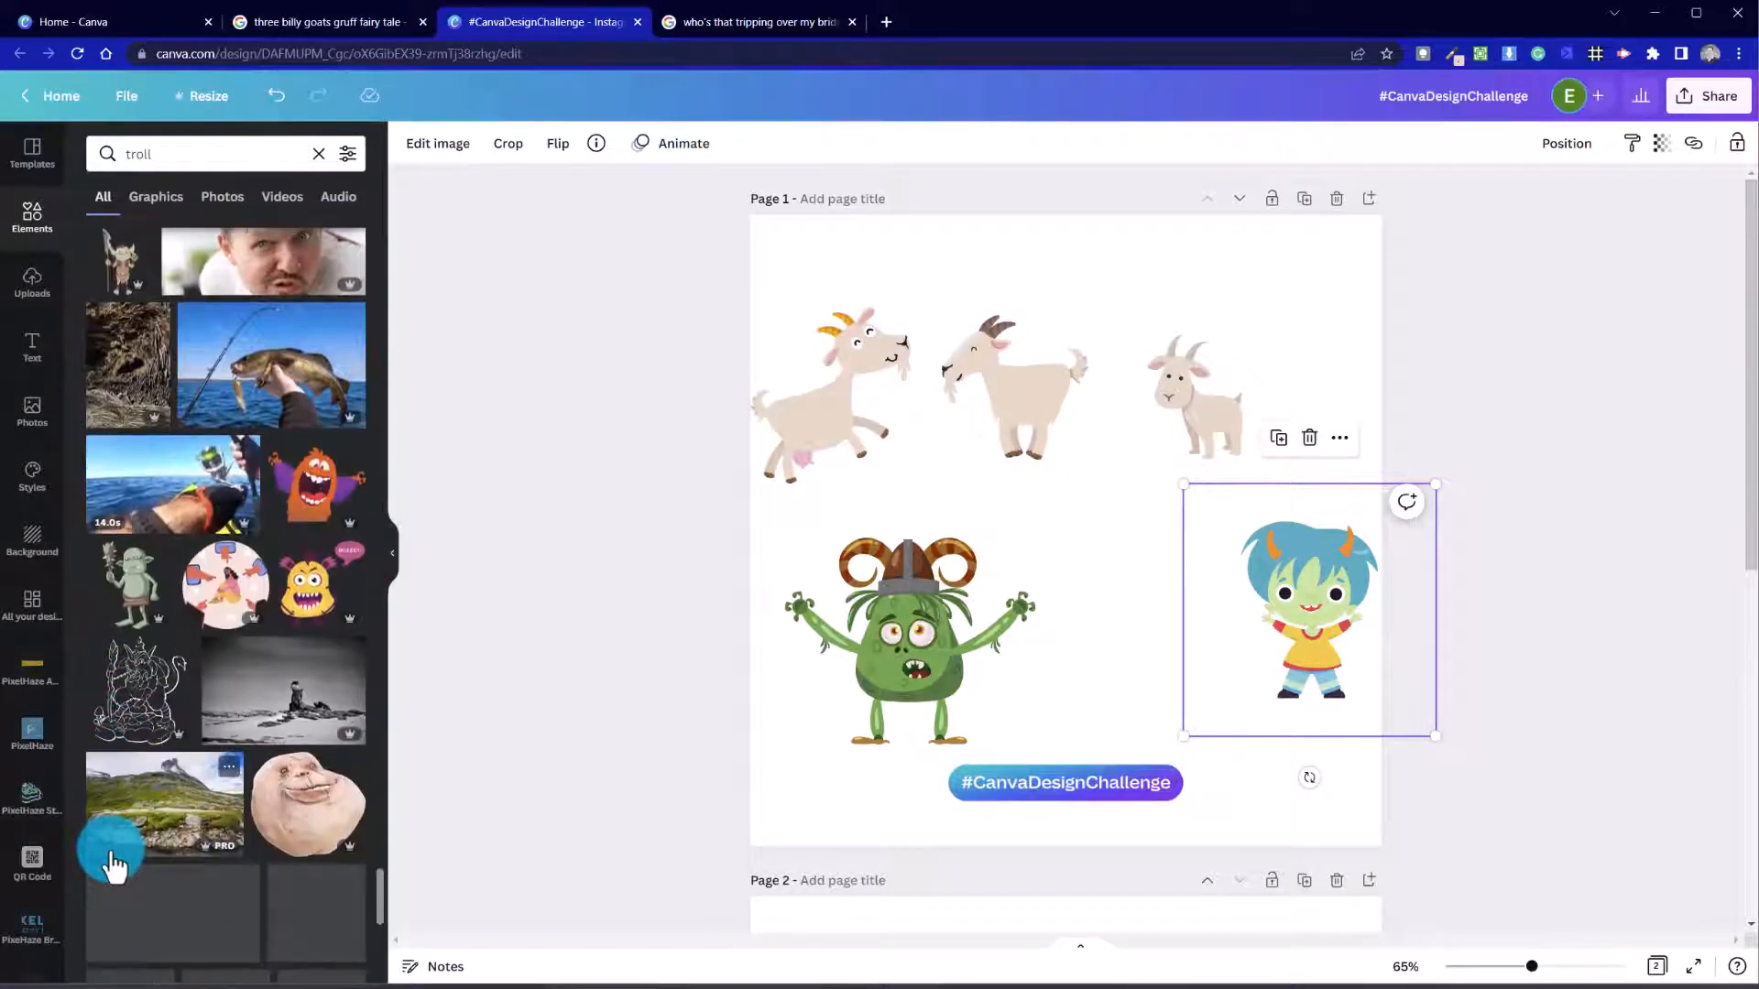
{"action": "scroll", "coordinate": [114, 866], "scroll_direction": "down", "scroll_amount": 5}
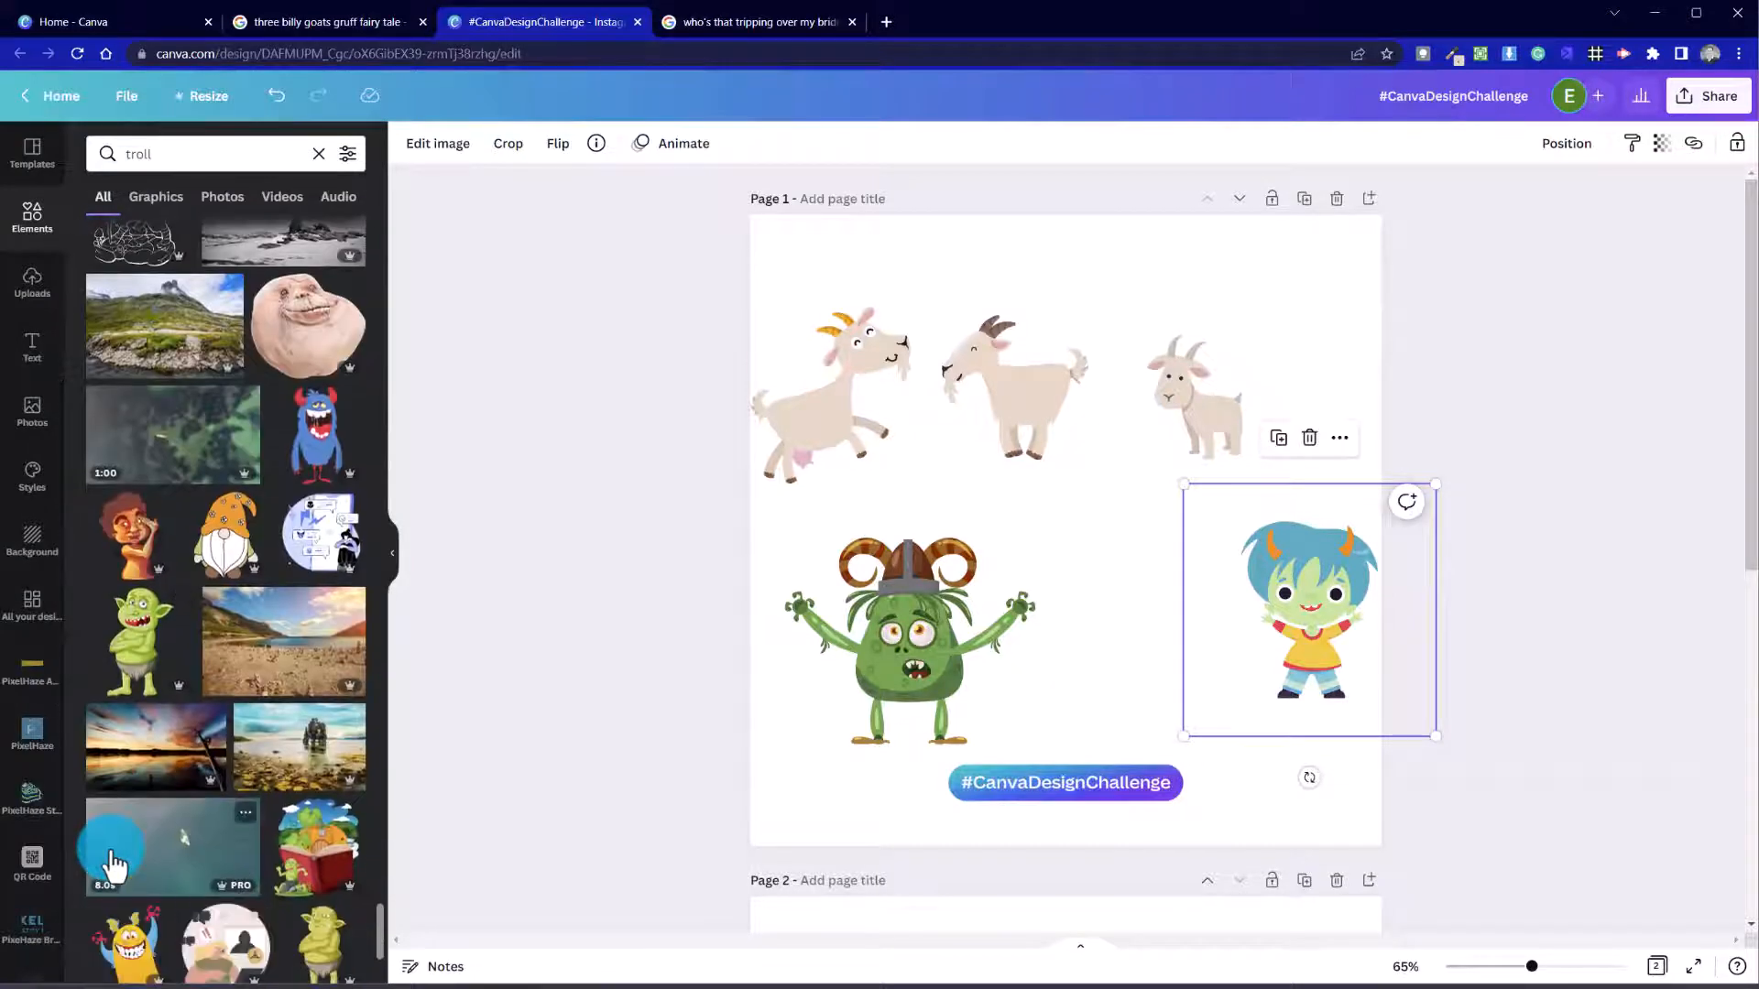
{"action": "scroll", "coordinate": [112, 865], "scroll_direction": "down", "scroll_amount": 4}
{"action": "scroll", "coordinate": [113, 863], "scroll_direction": "down", "scroll_amount": 4}
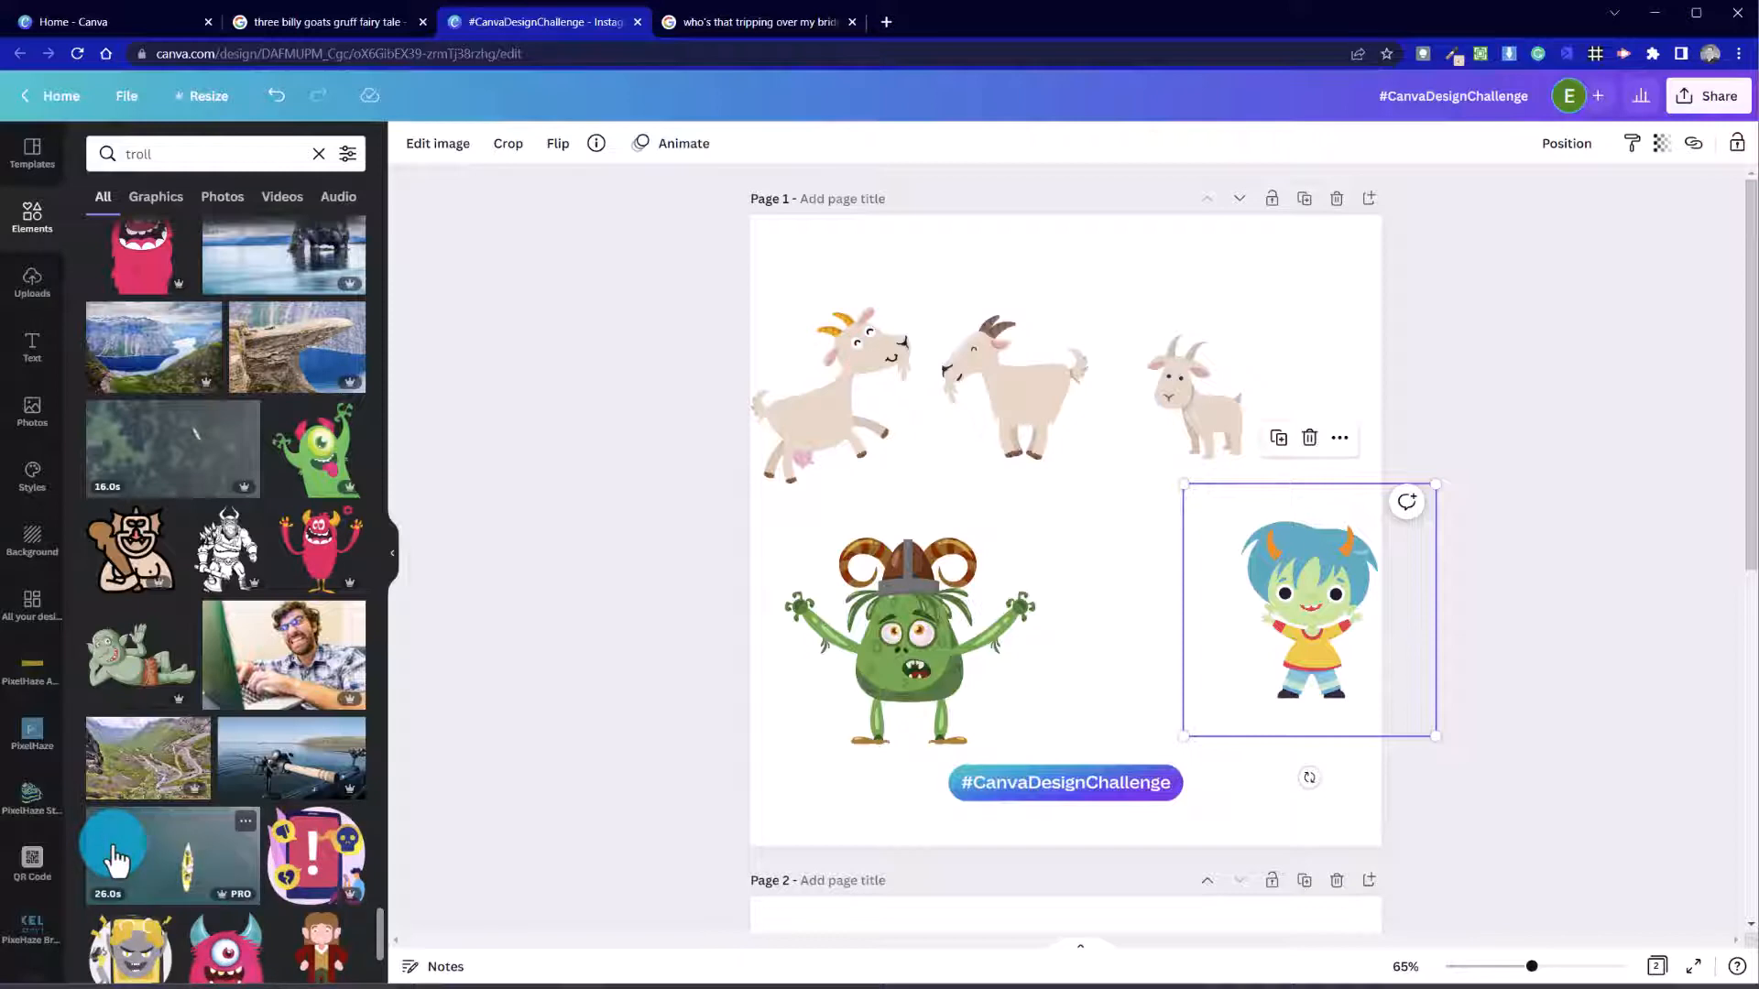
{"action": "scroll", "coordinate": [114, 861], "scroll_direction": "down", "scroll_amount": 3}
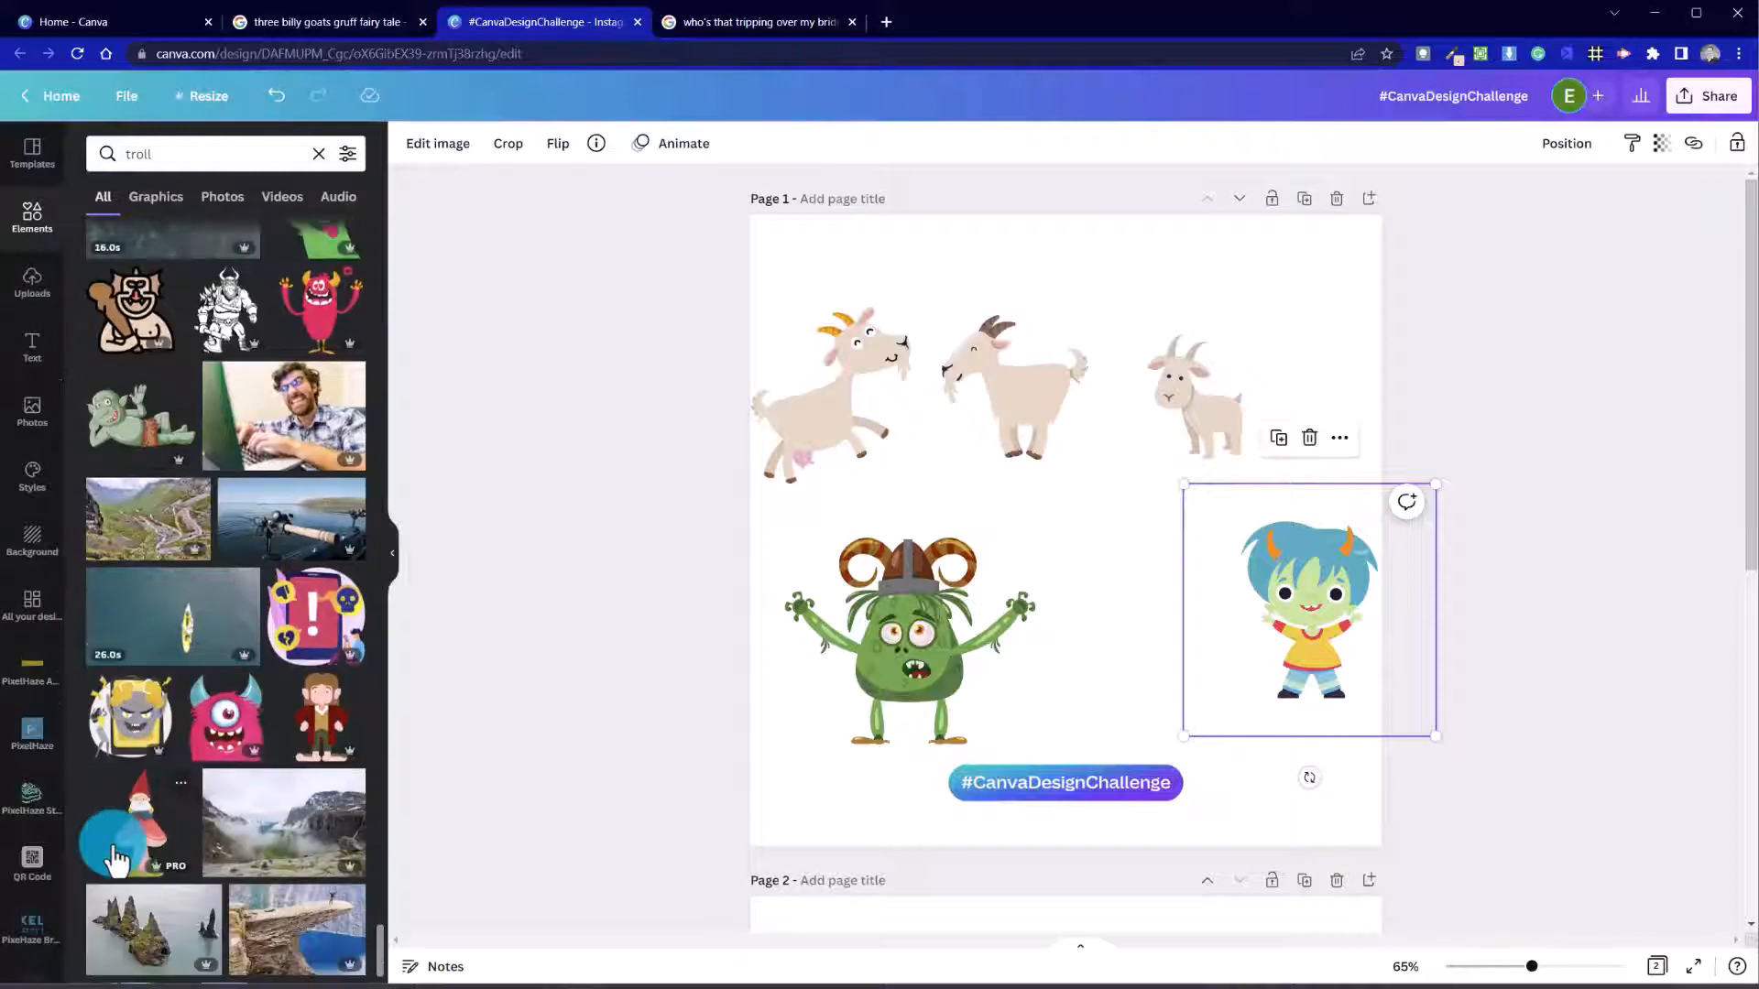
{"action": "scroll", "coordinate": [114, 861], "scroll_direction": "down", "scroll_amount": 3}
{"action": "scroll", "coordinate": [113, 861], "scroll_direction": "down", "scroll_amount": 3}
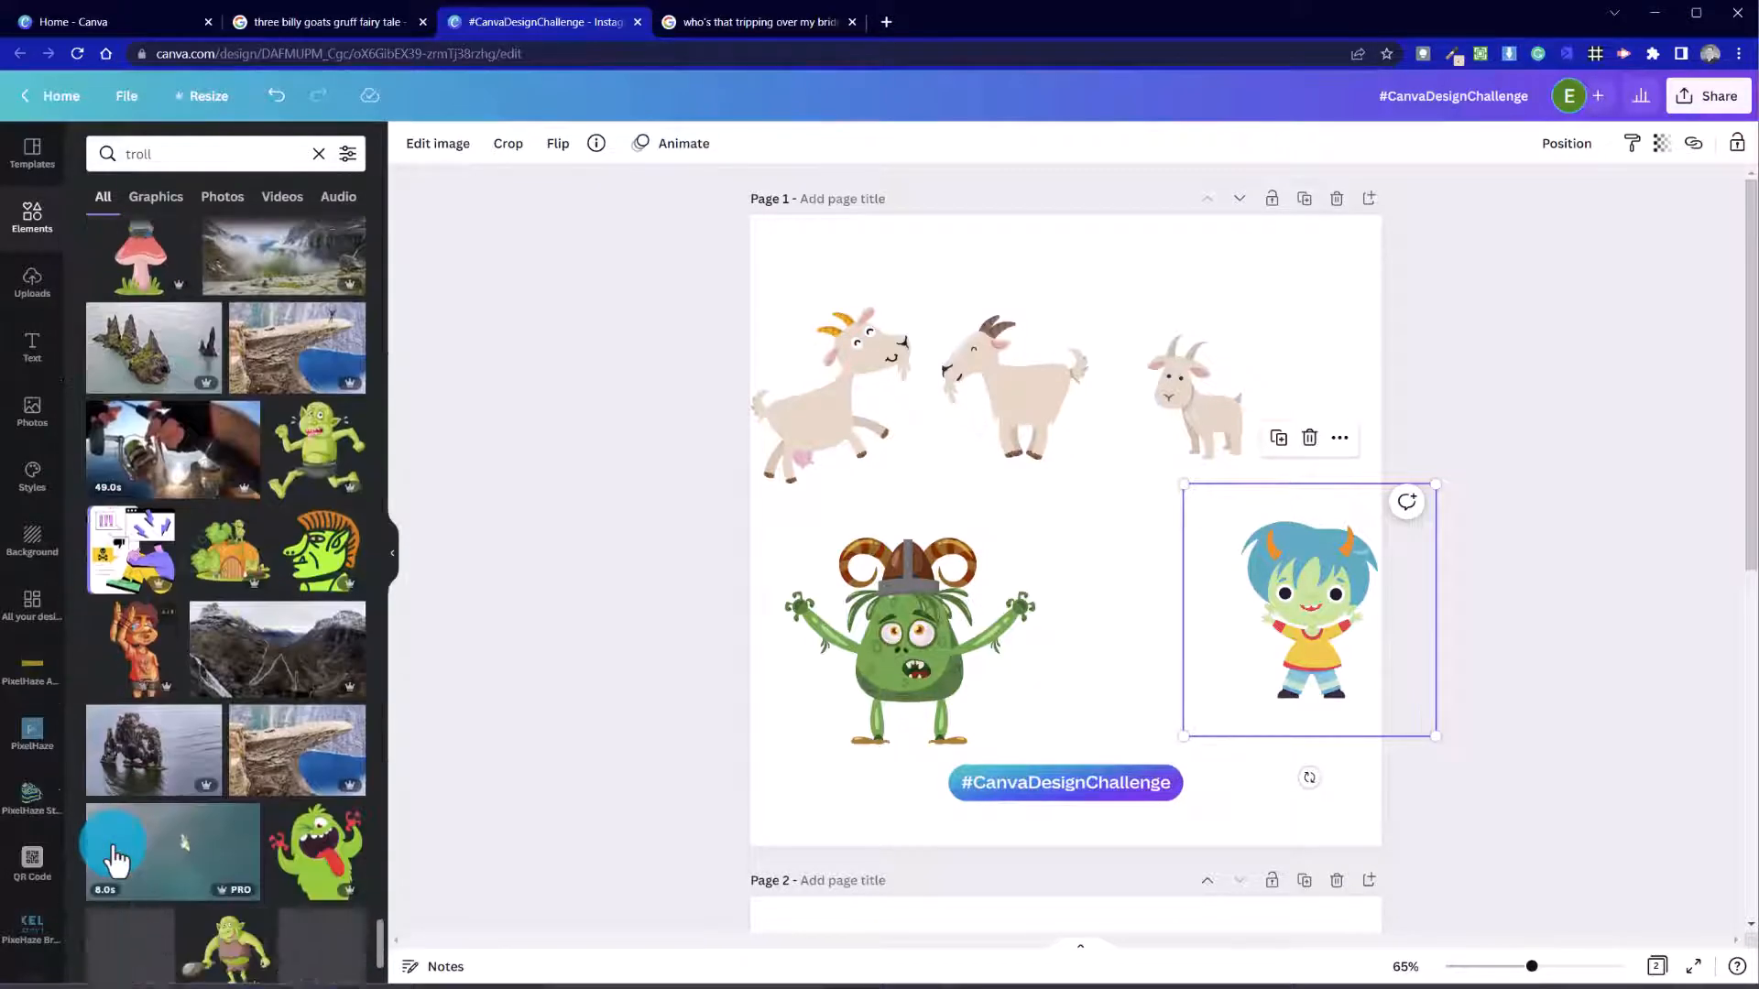
{"action": "scroll", "coordinate": [114, 862], "scroll_direction": "down", "scroll_amount": 3}
{"action": "scroll", "coordinate": [113, 861], "scroll_direction": "down", "scroll_amount": 5}
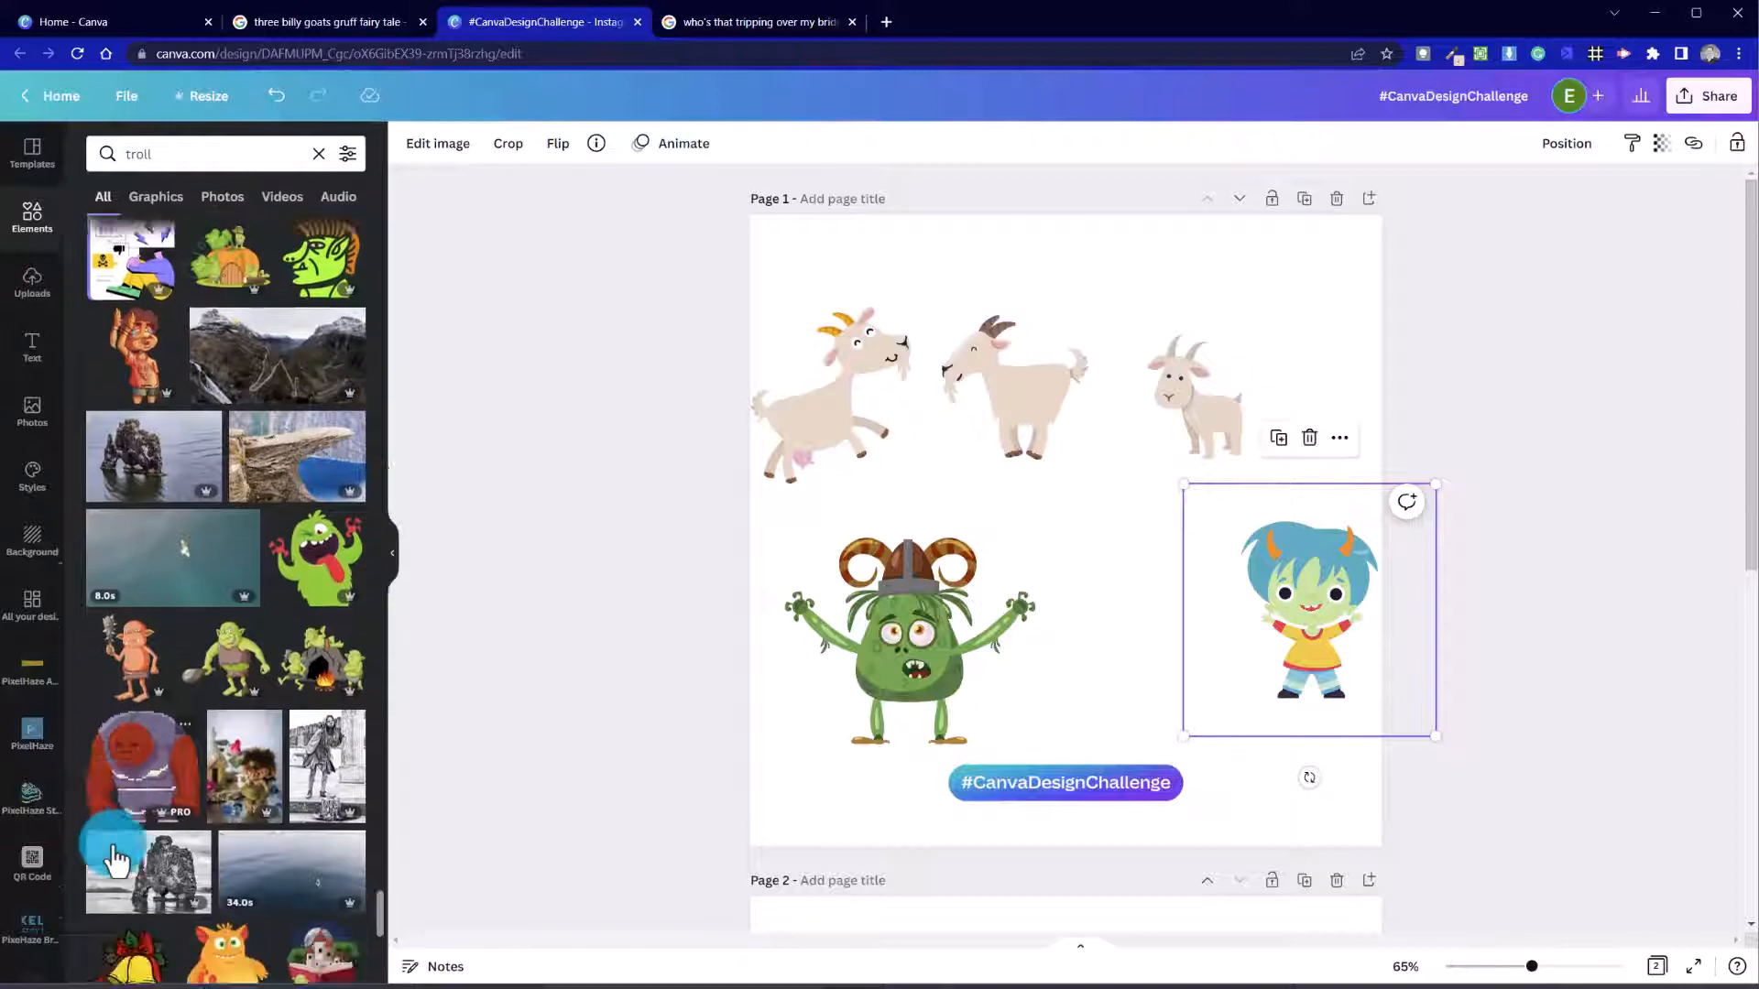
Step: Search the elements for "troll grumpy" and place the orange-haired green troll with a tail between the other two trolls
{"action": "left_click", "coordinate": [127, 158]}
{"action": "type", "text": "grum"}
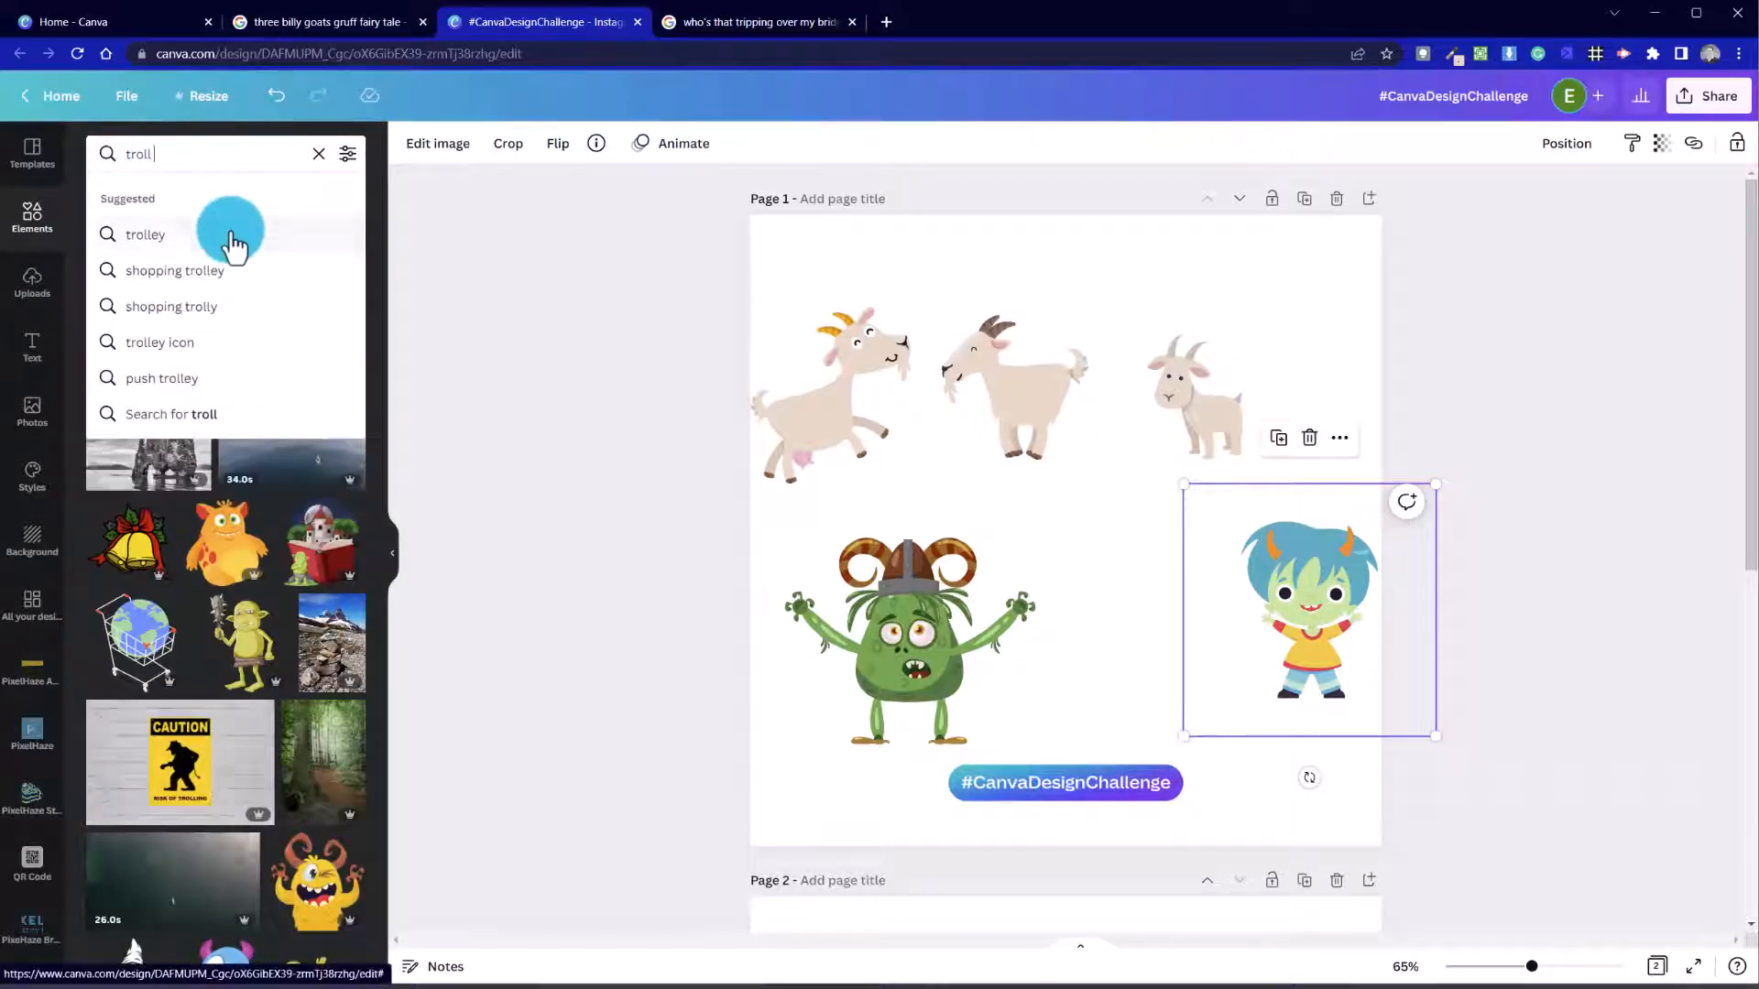
{"action": "type", "text": "py"}
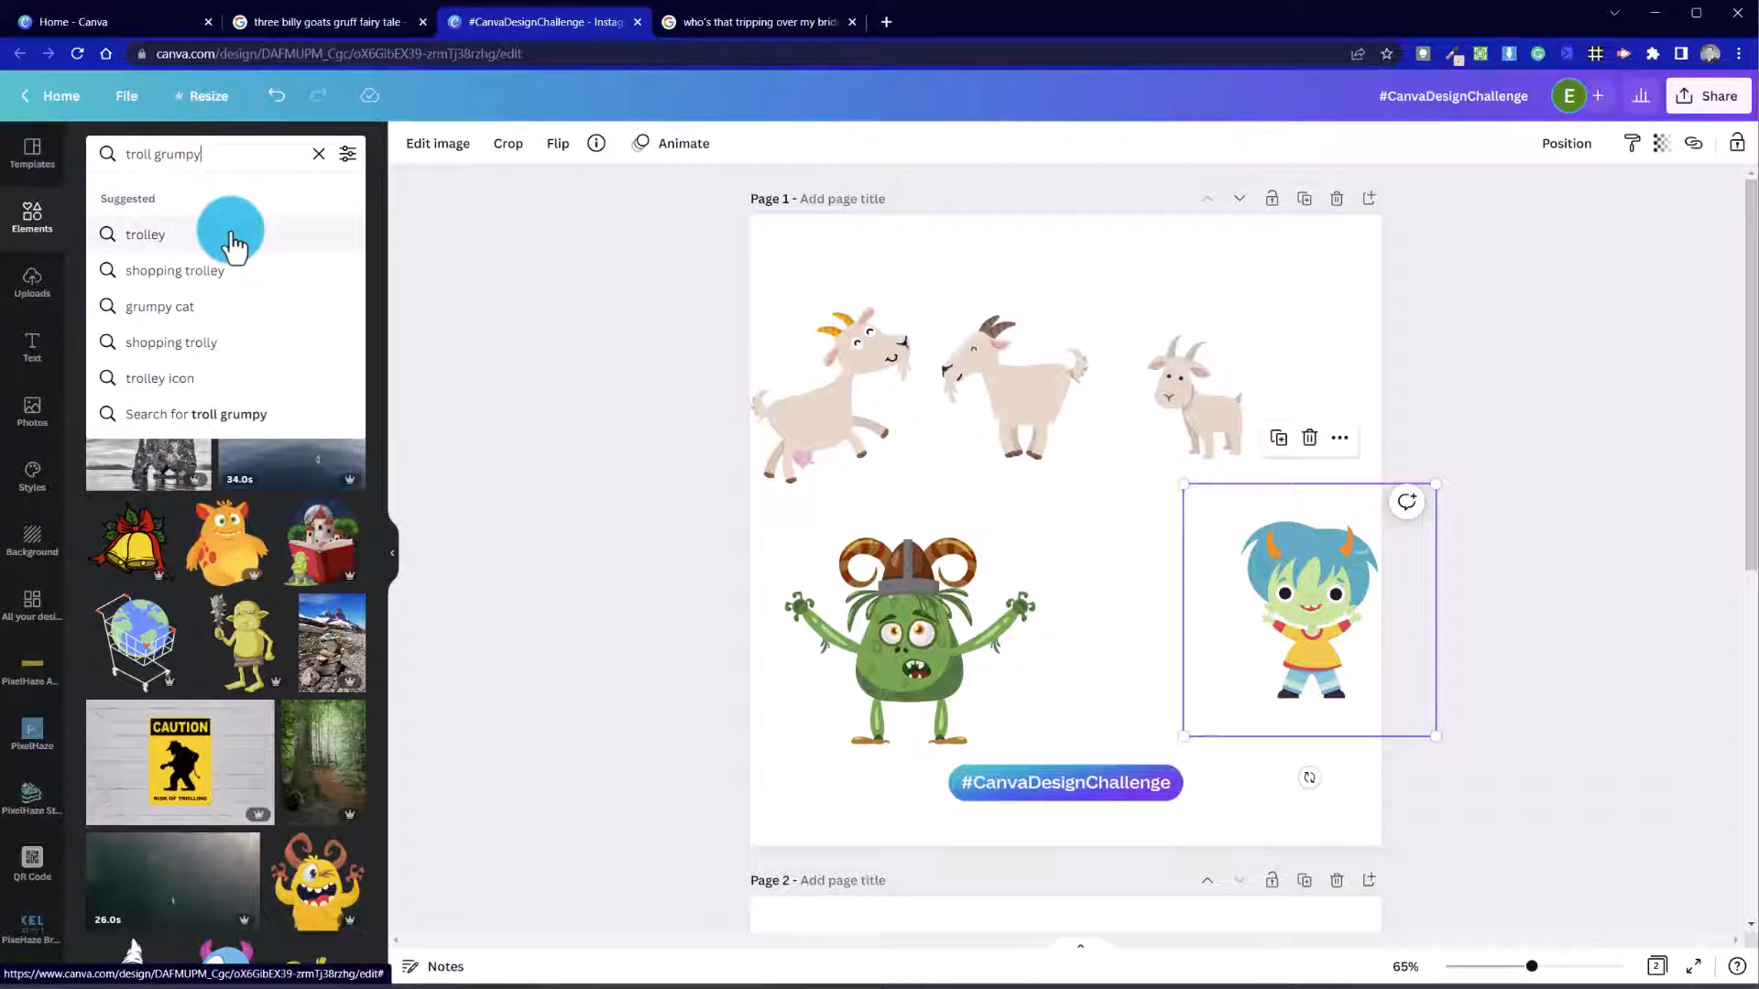
{"action": "key", "text": "Return"}
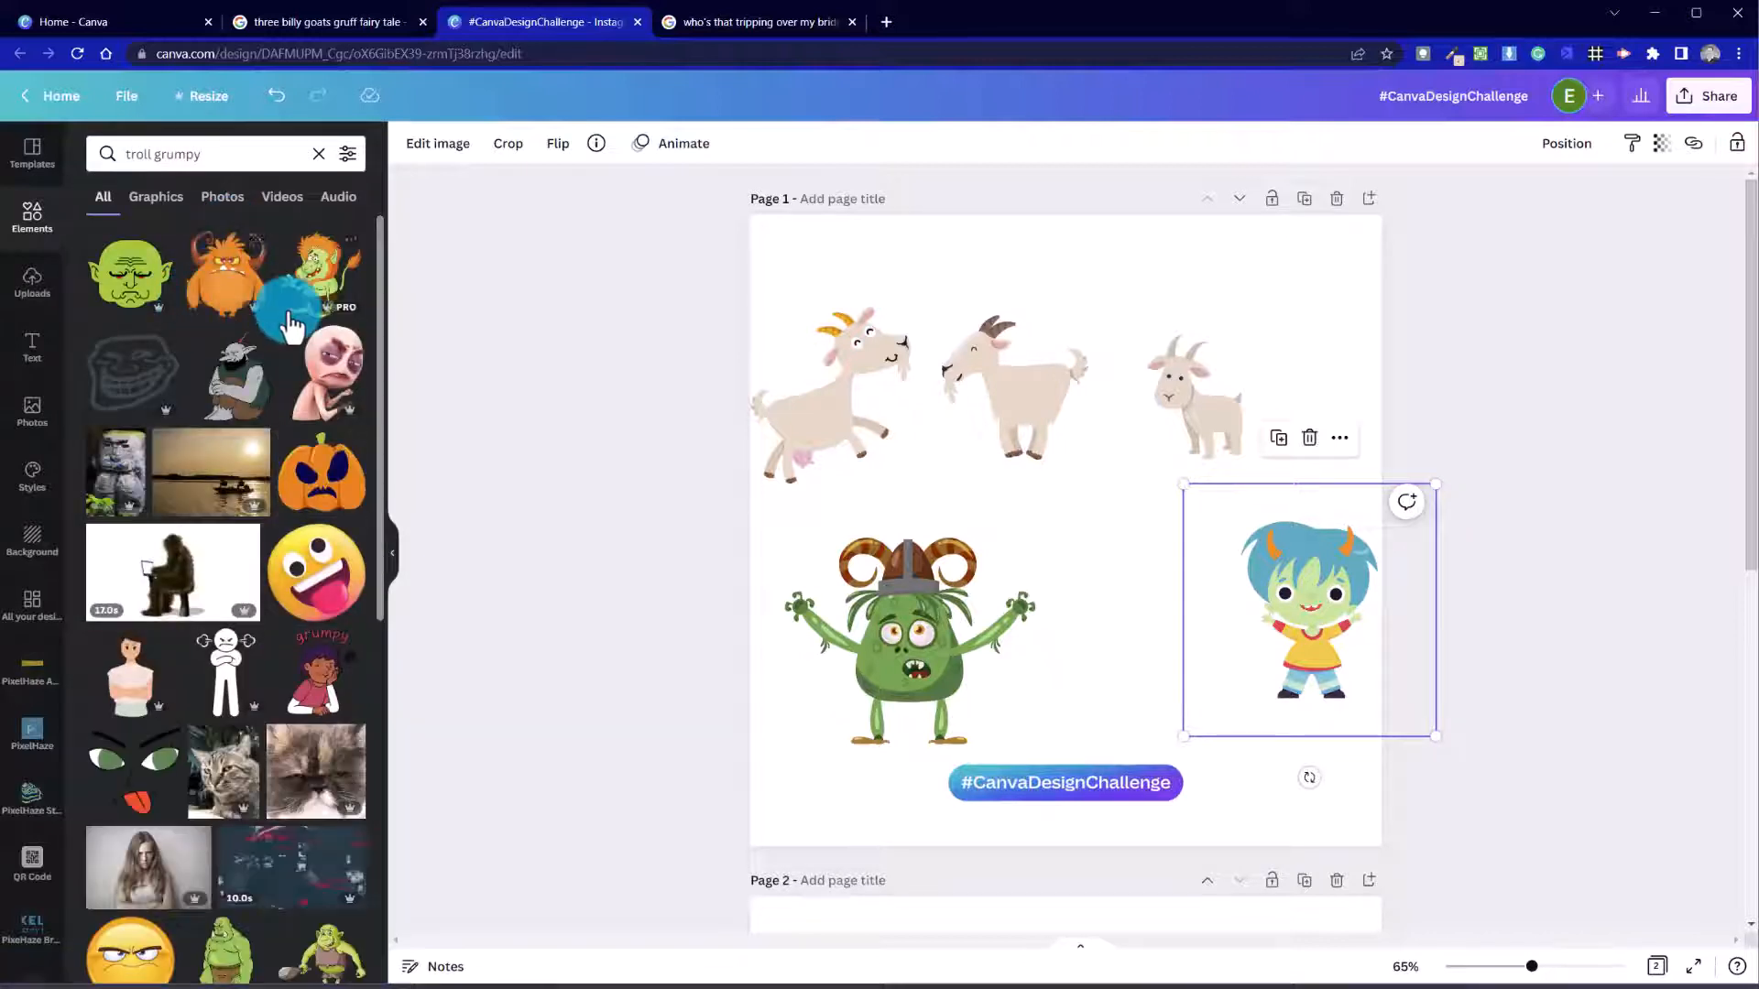
{"action": "left_click", "coordinate": [316, 266]}
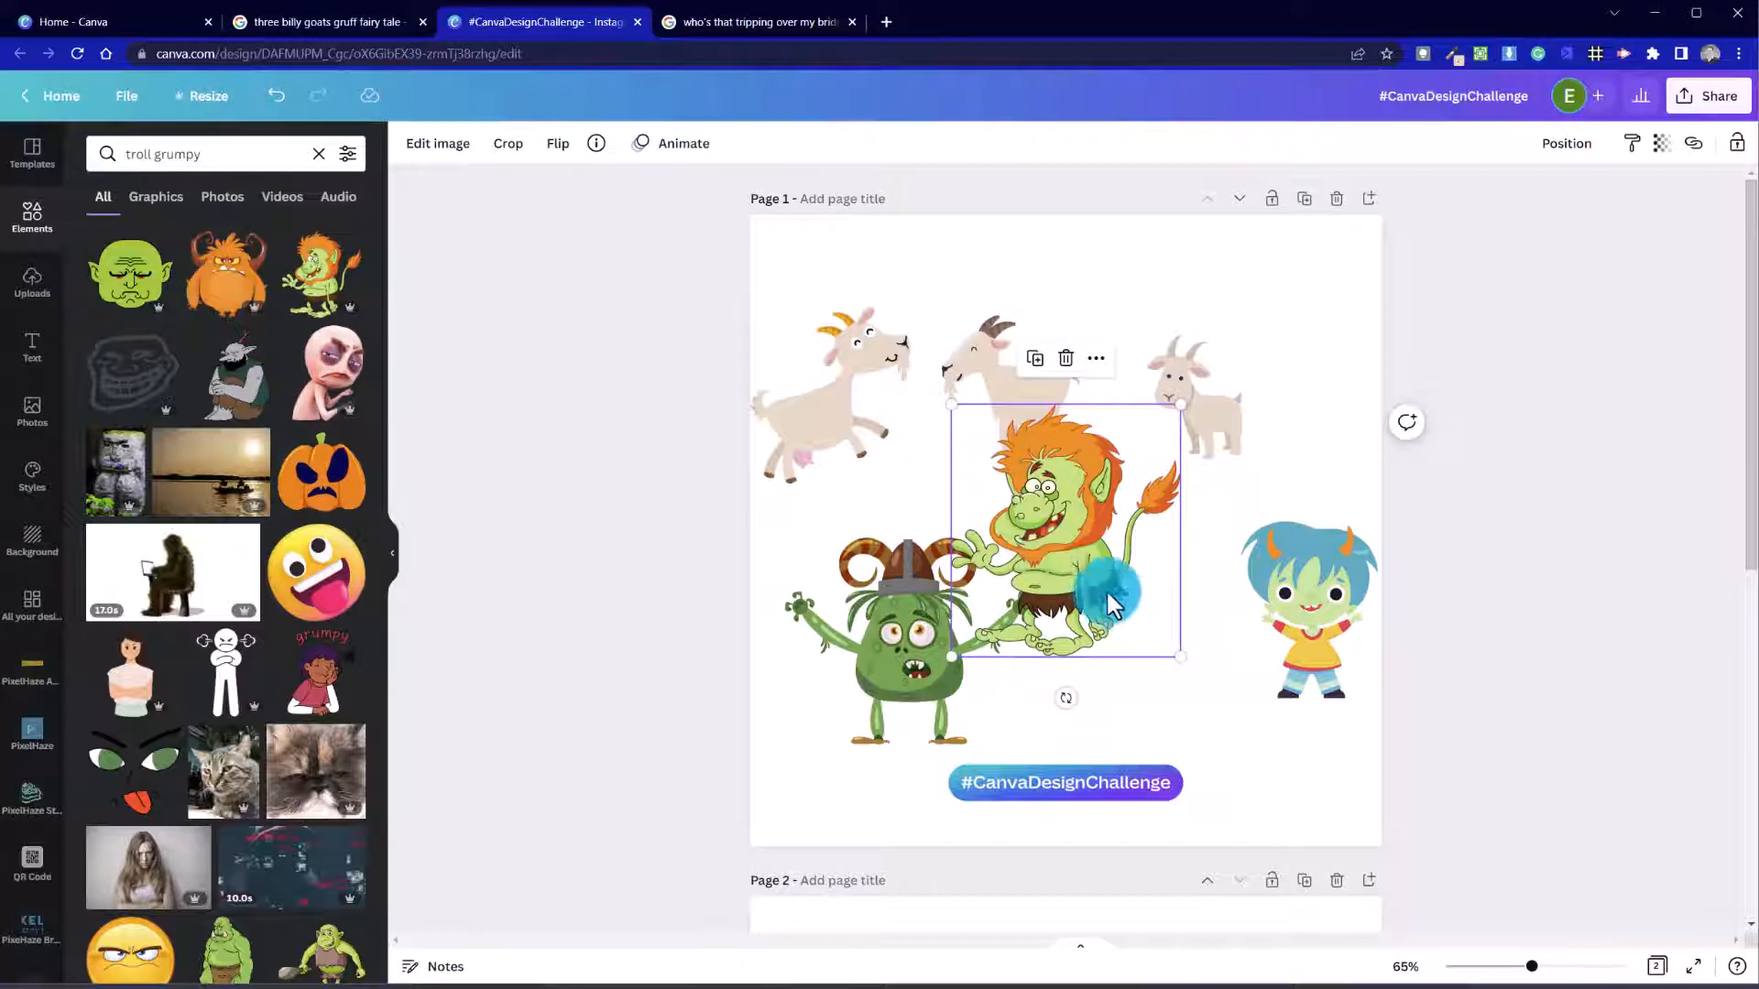
{"action": "left_click_drag", "start_coordinate": [1108, 594], "coordinate": [1139, 630]}
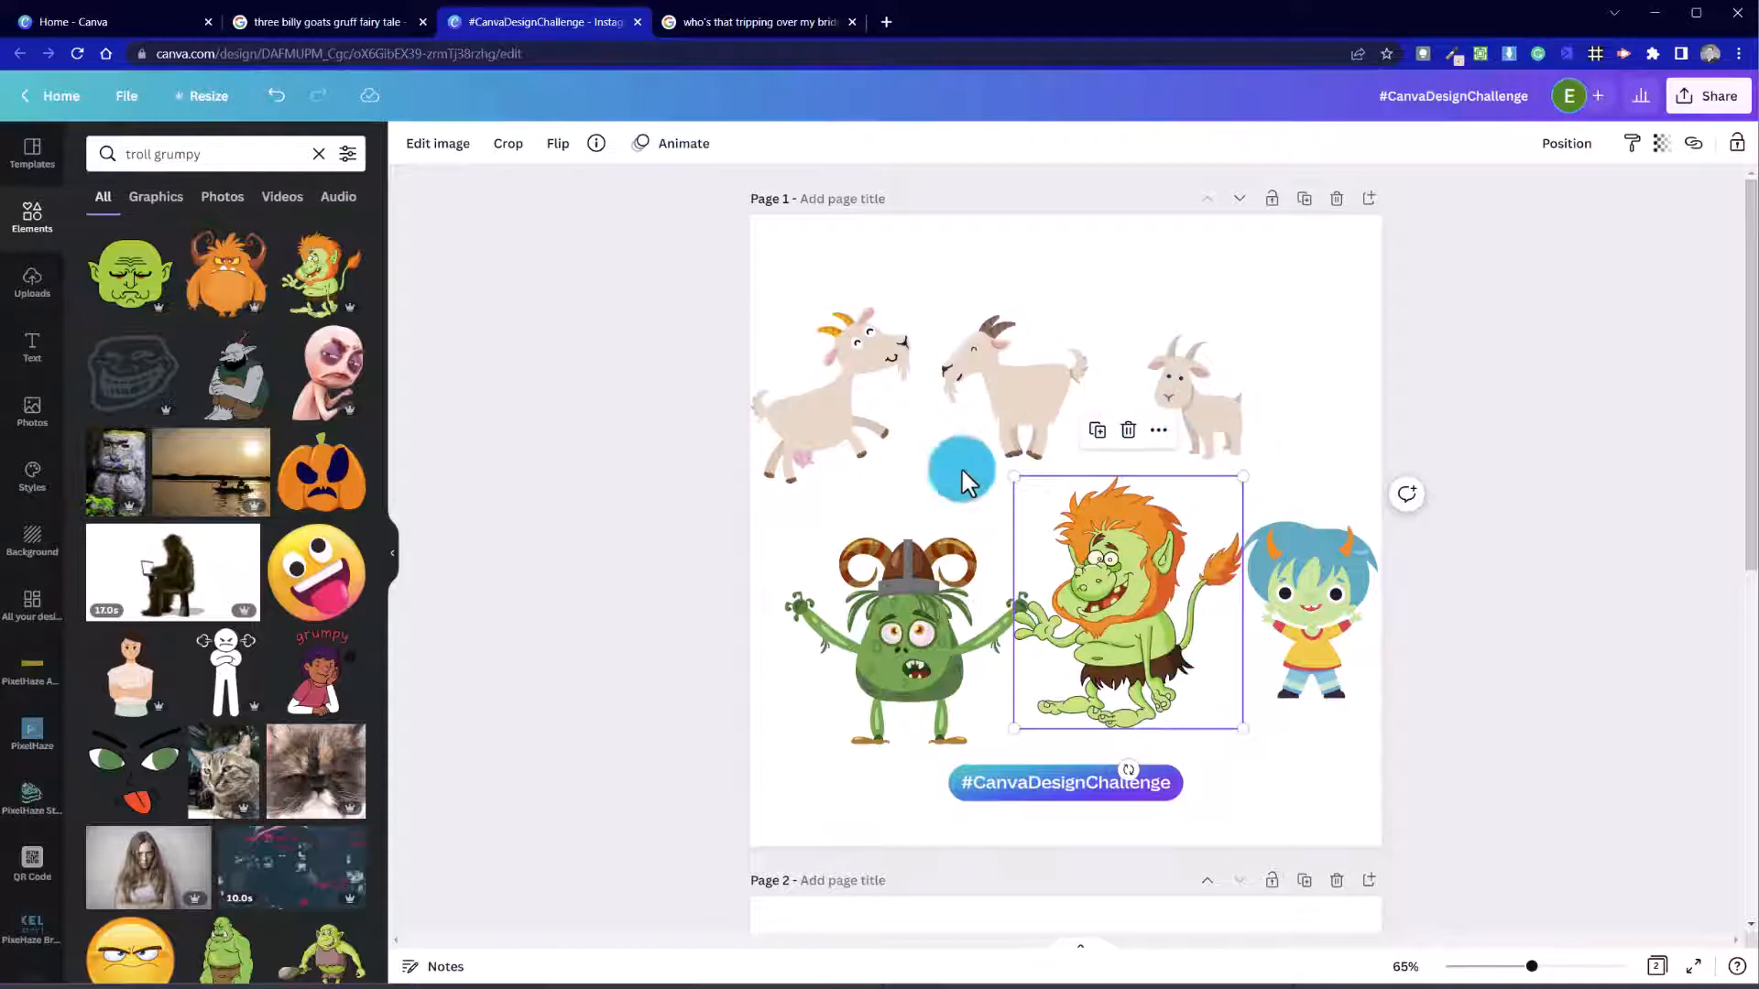
Step: Find the green goblin with red braces among the "troll grumpy" results and place it at the upper right of page 1
{"action": "scroll", "coordinate": [240, 704], "scroll_direction": "down", "scroll_amount": 5}
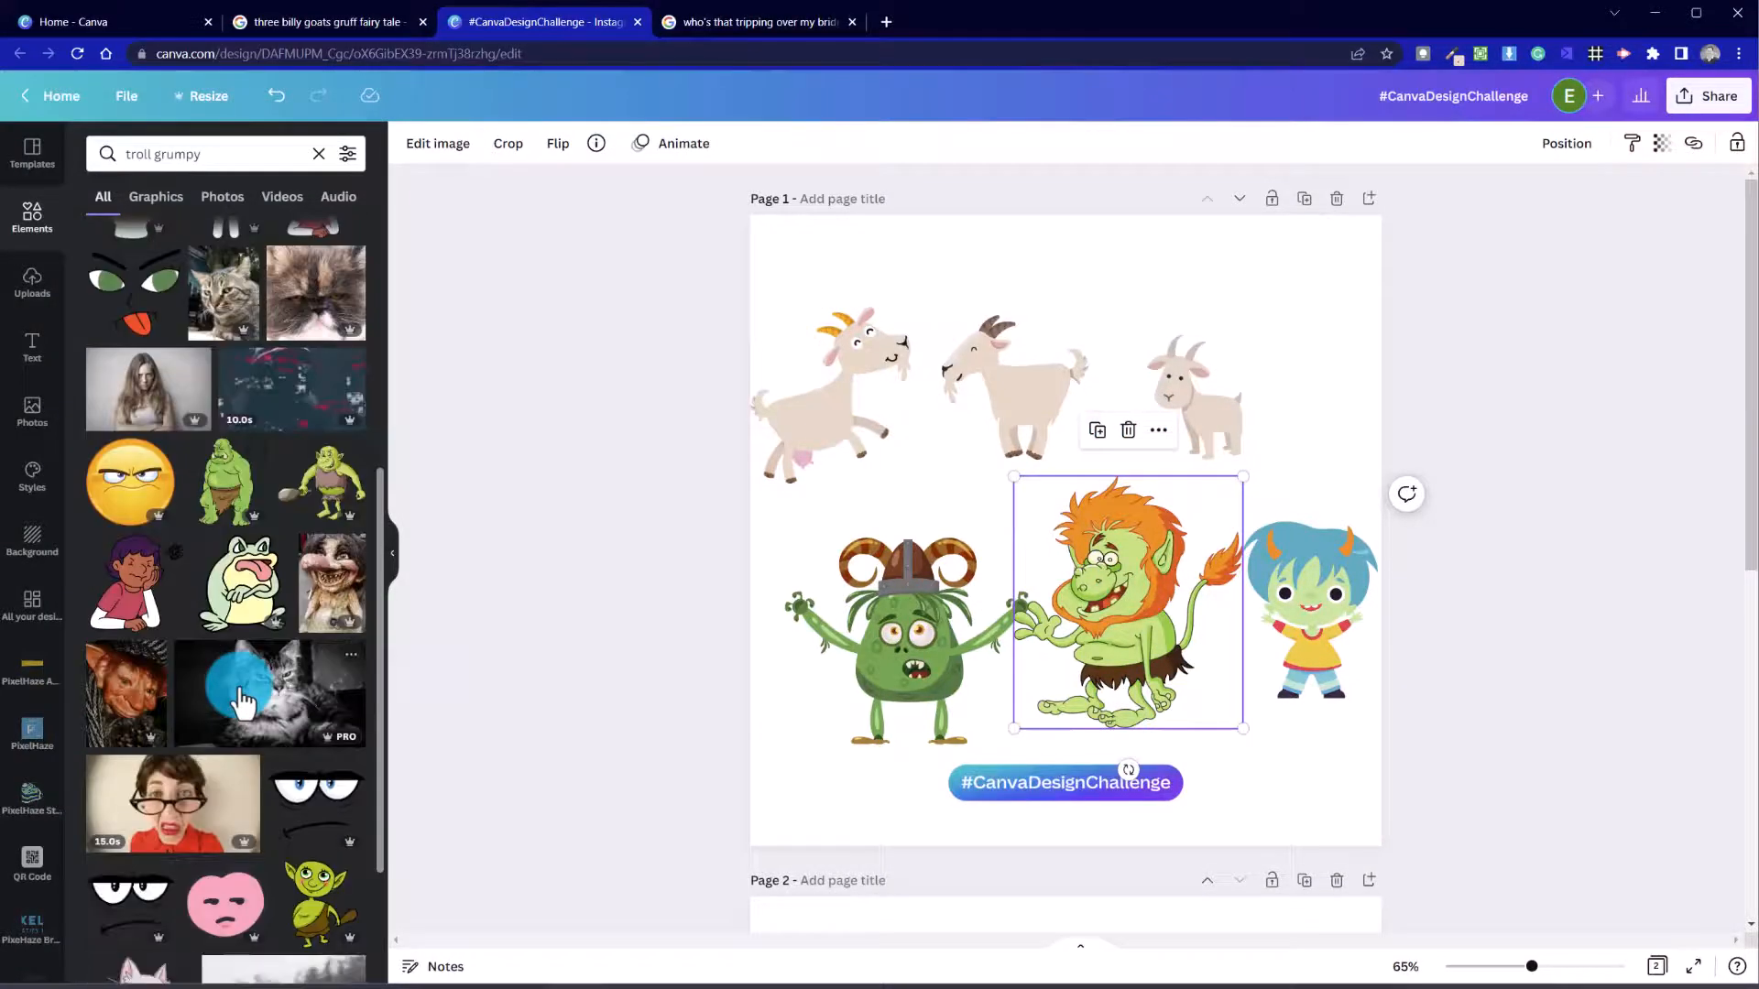
{"action": "scroll", "coordinate": [243, 704], "scroll_direction": "down", "scroll_amount": 2}
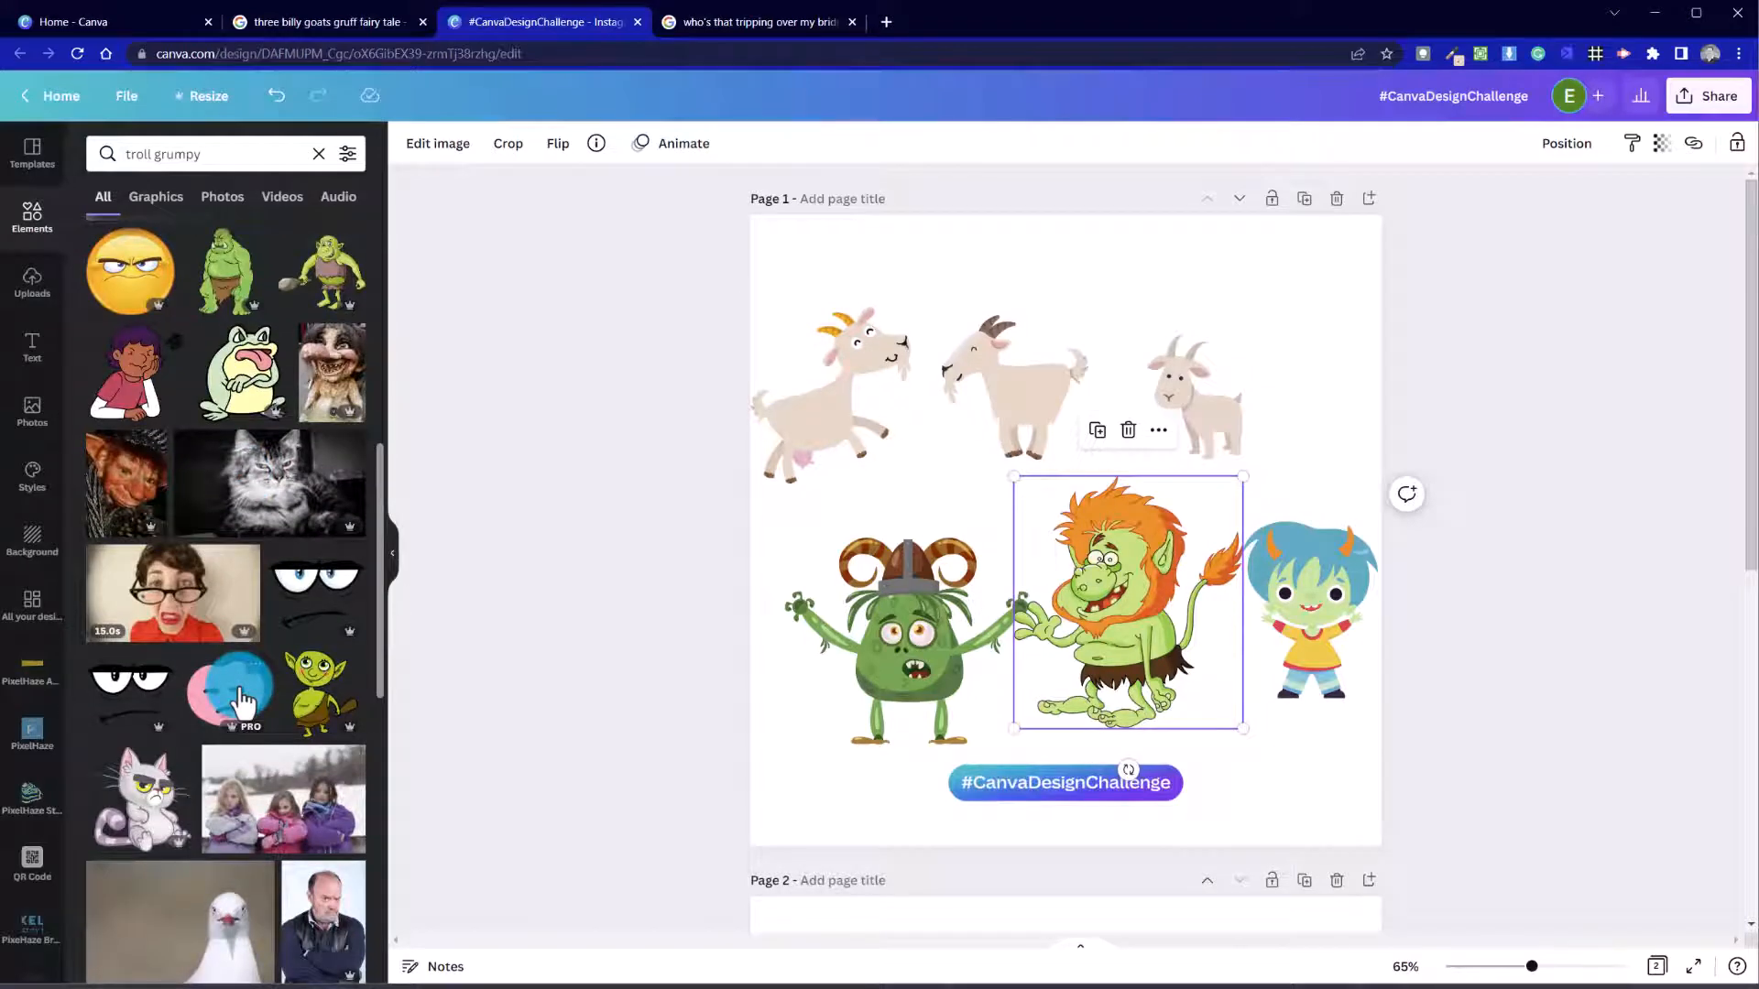
{"action": "scroll", "coordinate": [242, 704], "scroll_direction": "down", "scroll_amount": 5}
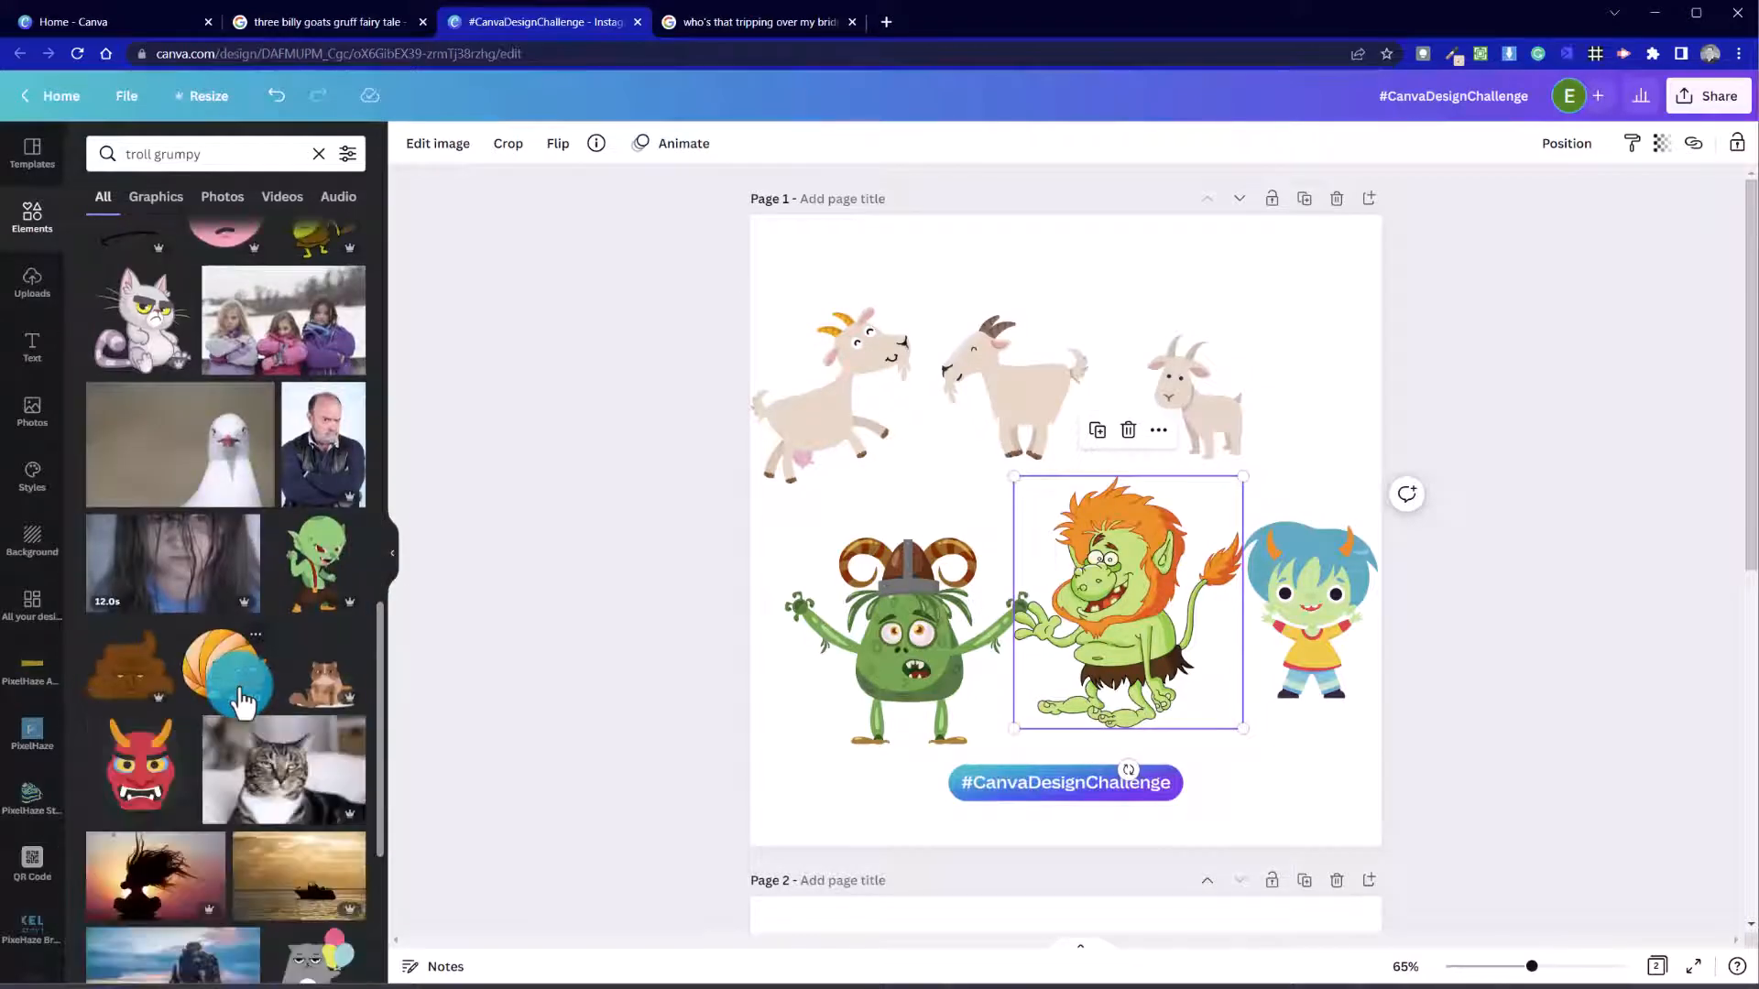
{"action": "left_click", "coordinate": [311, 561]}
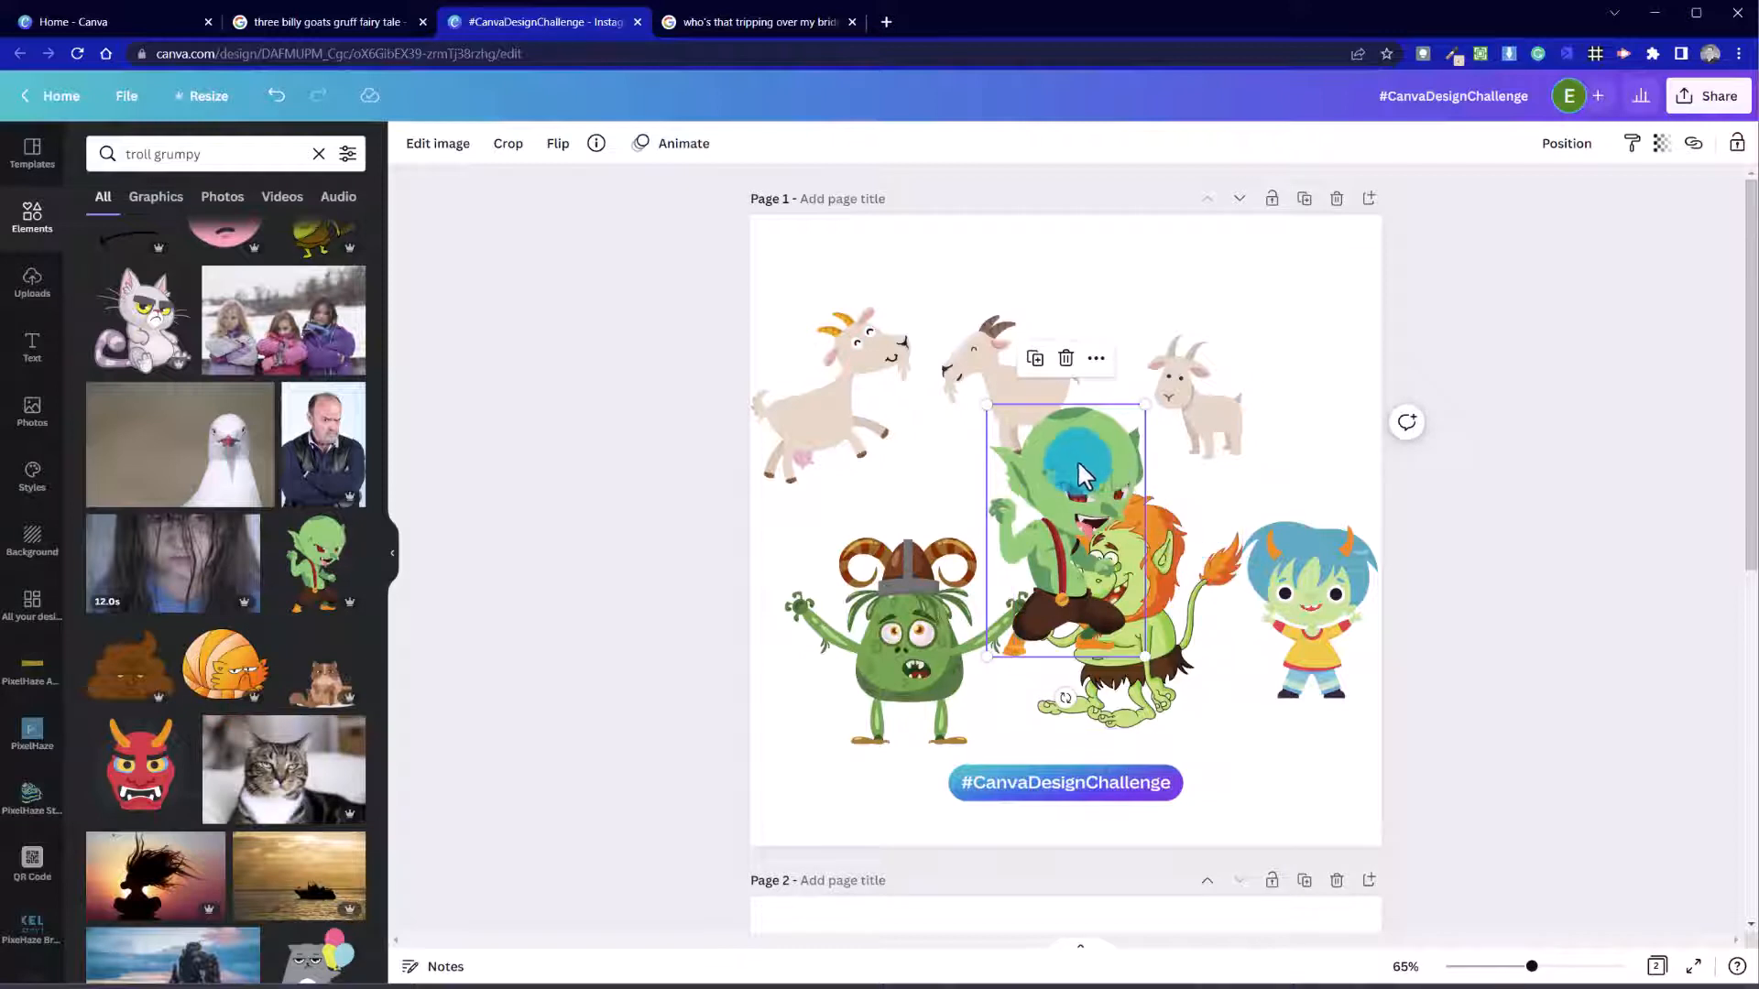
{"action": "left_click_drag", "start_coordinate": [1079, 472], "coordinate": [919, 518]}
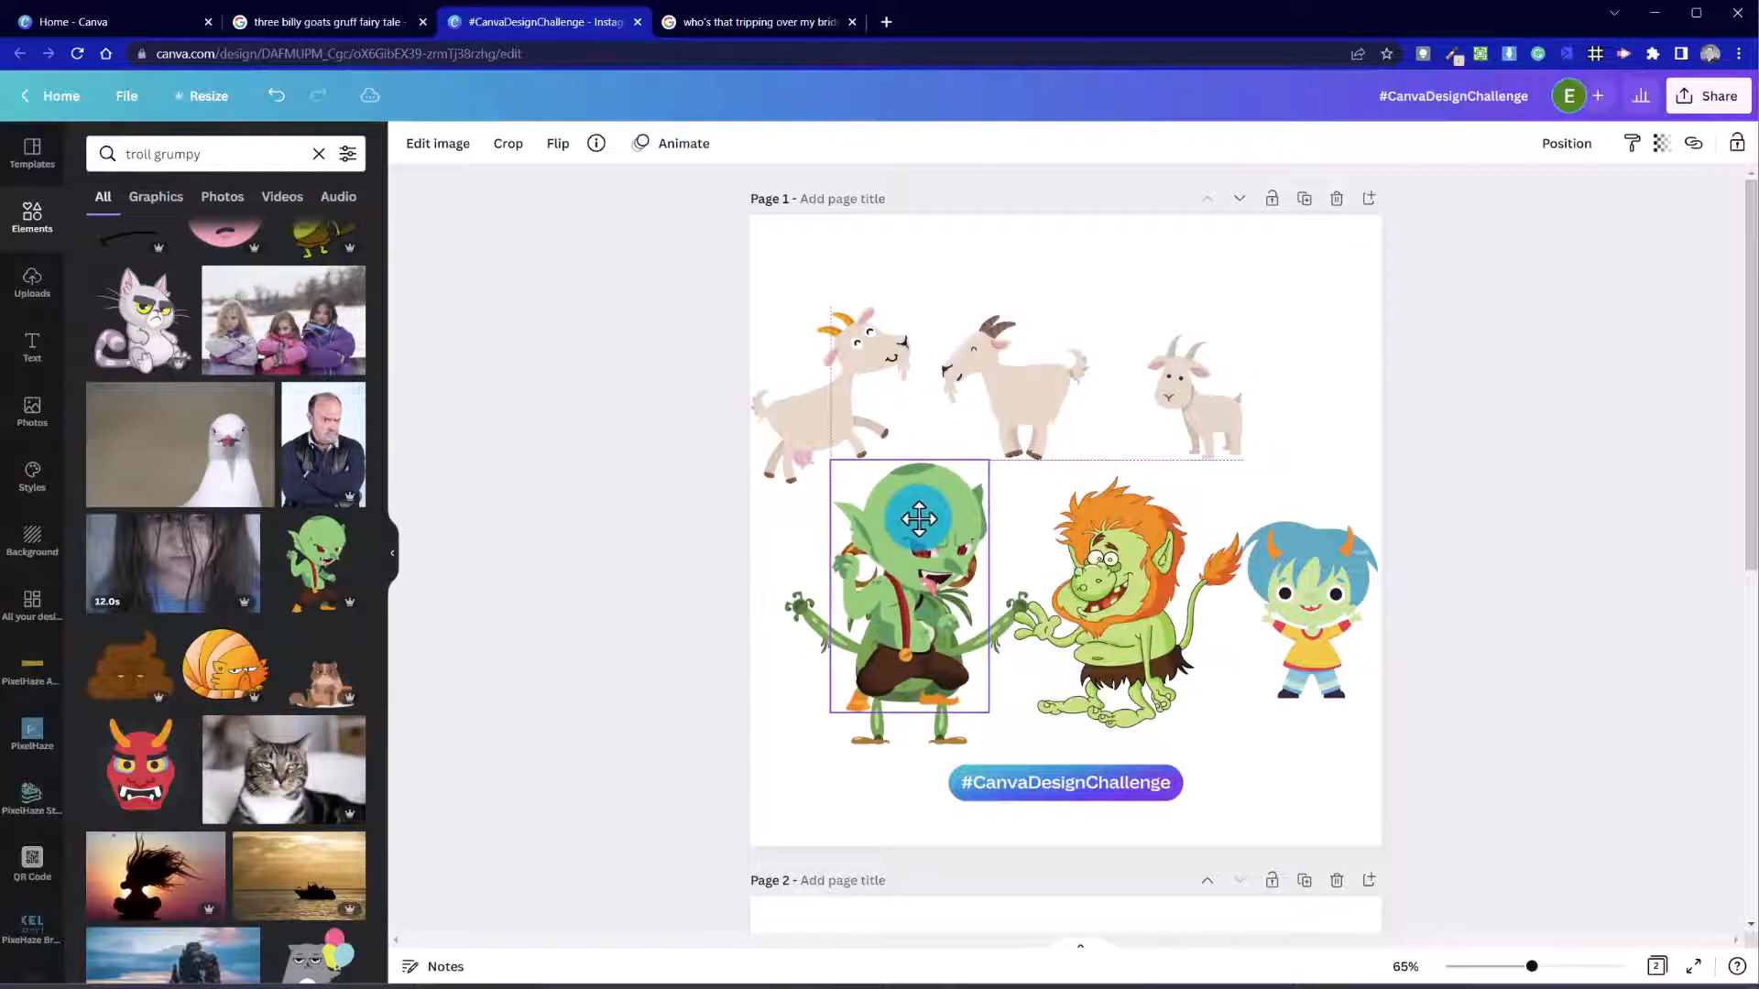
{"action": "left_click_drag", "start_coordinate": [919, 518], "coordinate": [1247, 283]}
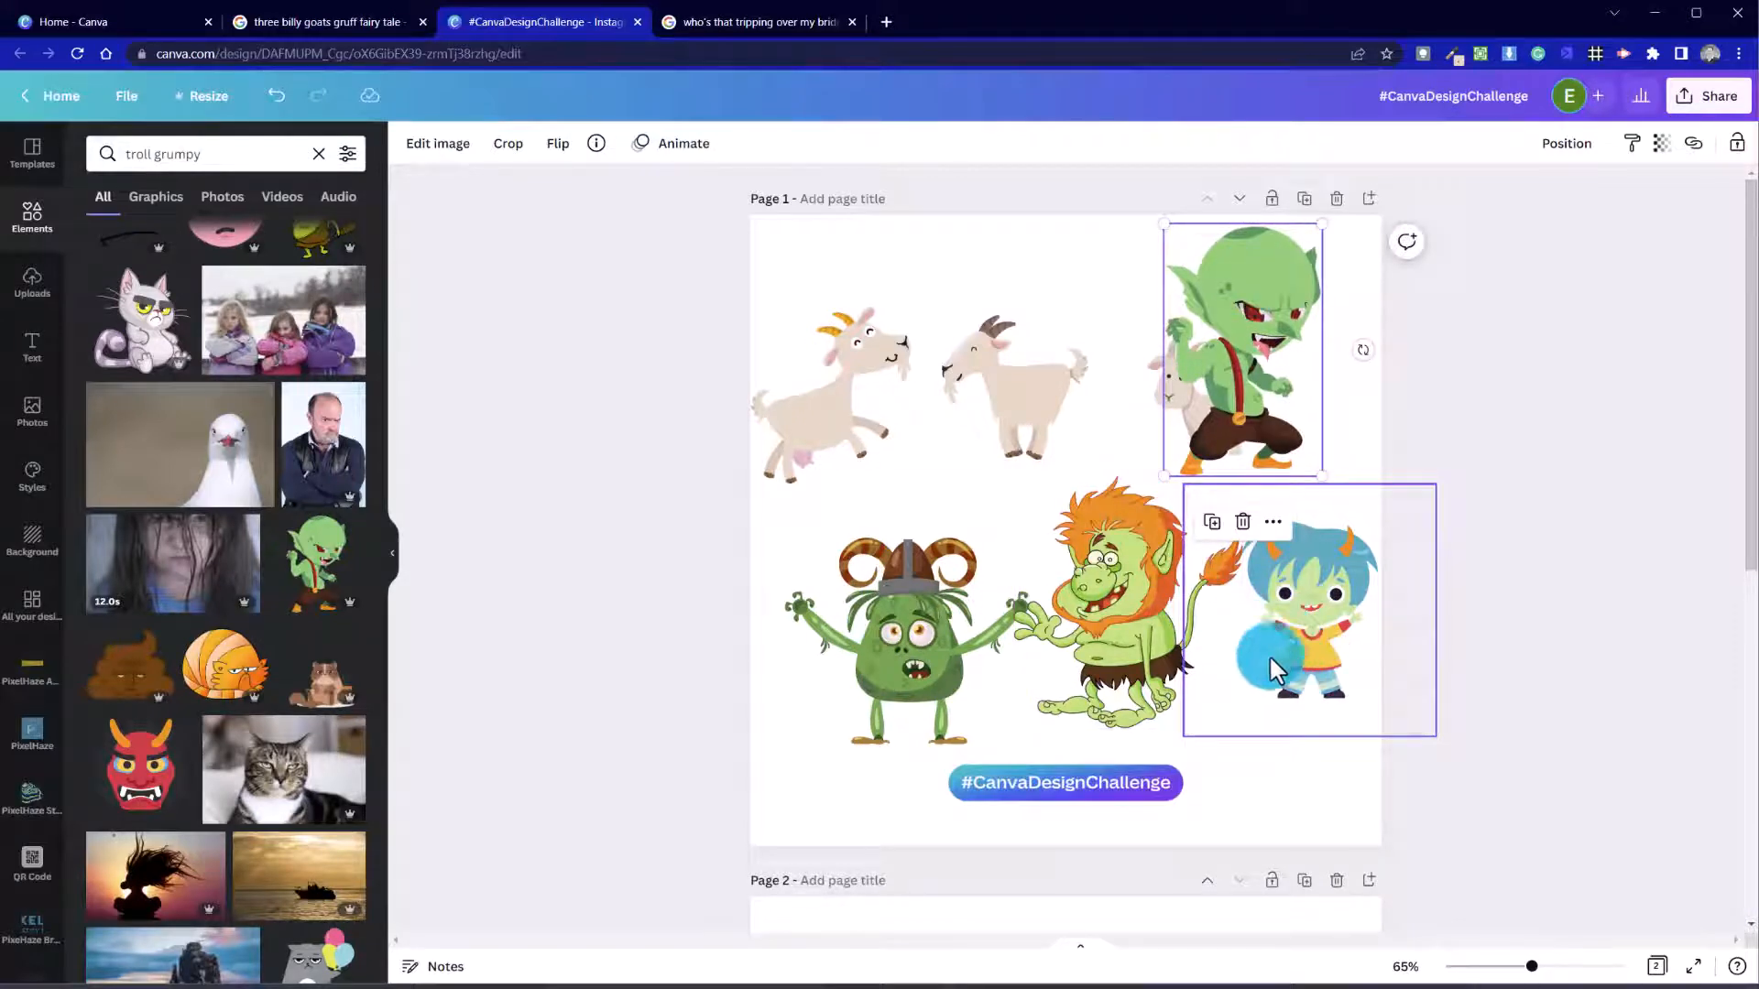
Step: Find the grumpy red monster with striped horns in the results, add it to page 1, and shrink it into the lower right area
{"action": "scroll", "coordinate": [229, 605], "scroll_direction": "down", "scroll_amount": 4}
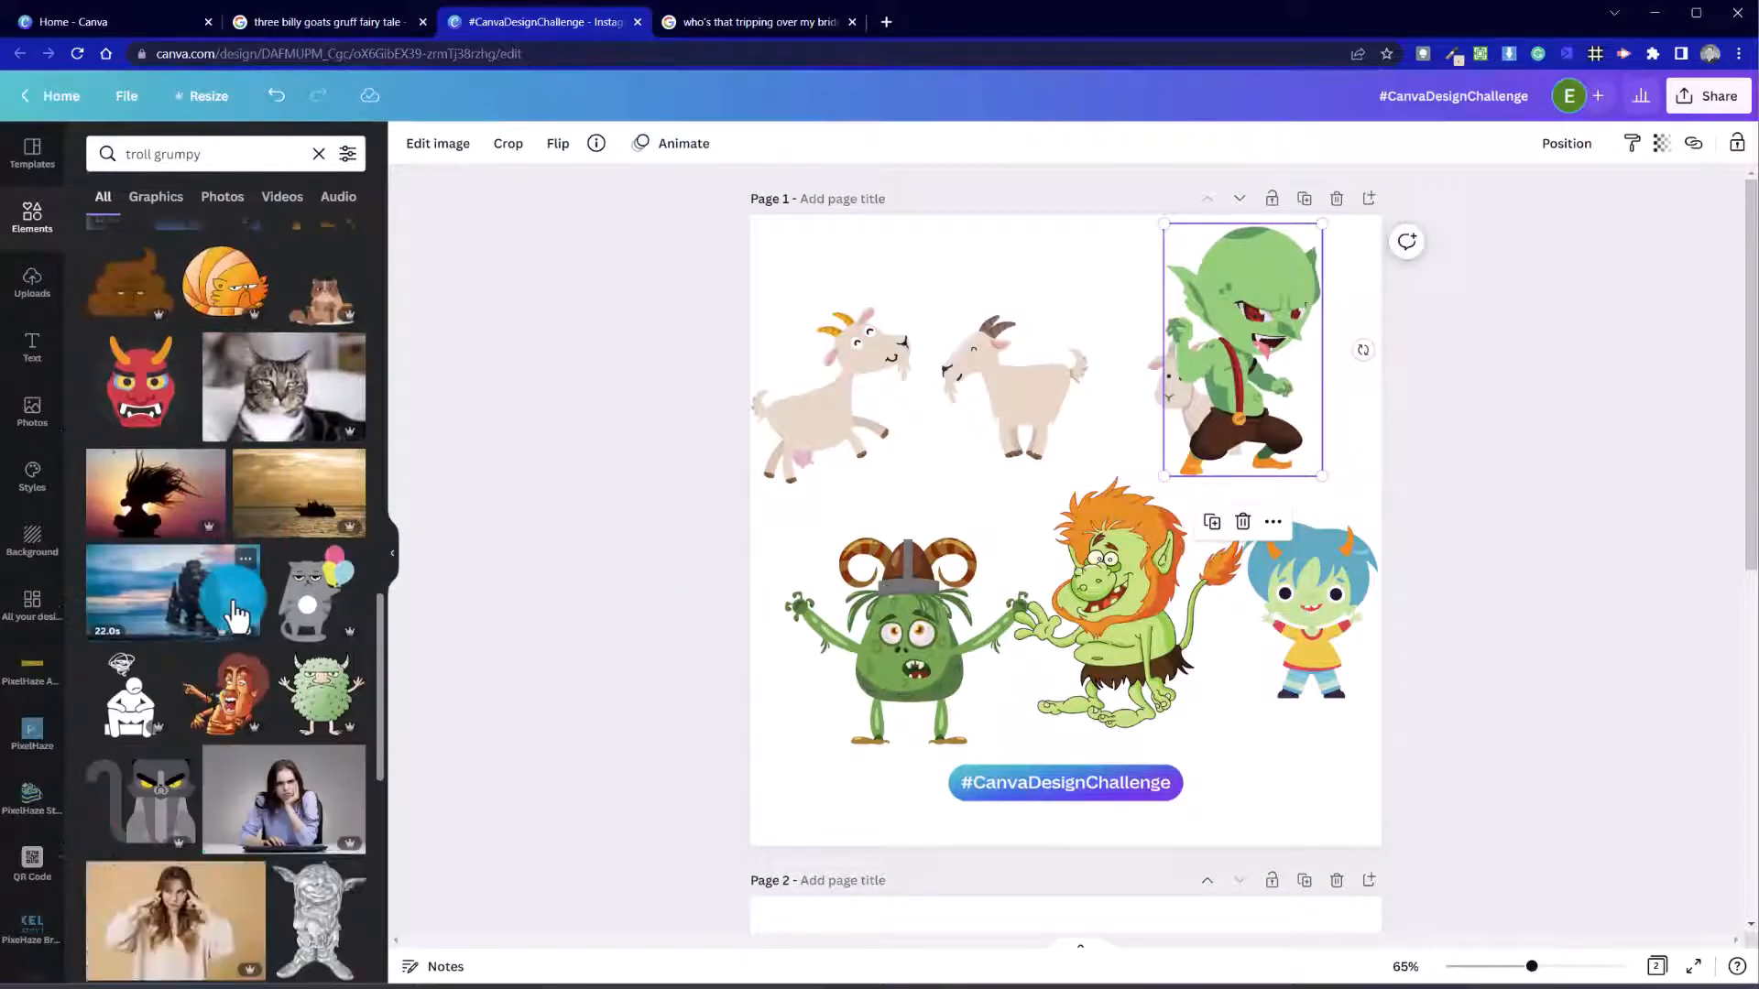
{"action": "scroll", "coordinate": [236, 616], "scroll_direction": "down", "scroll_amount": 3}
{"action": "scroll", "coordinate": [237, 615], "scroll_direction": "down", "scroll_amount": 3}
{"action": "scroll", "coordinate": [236, 616], "scroll_direction": "down", "scroll_amount": 10}
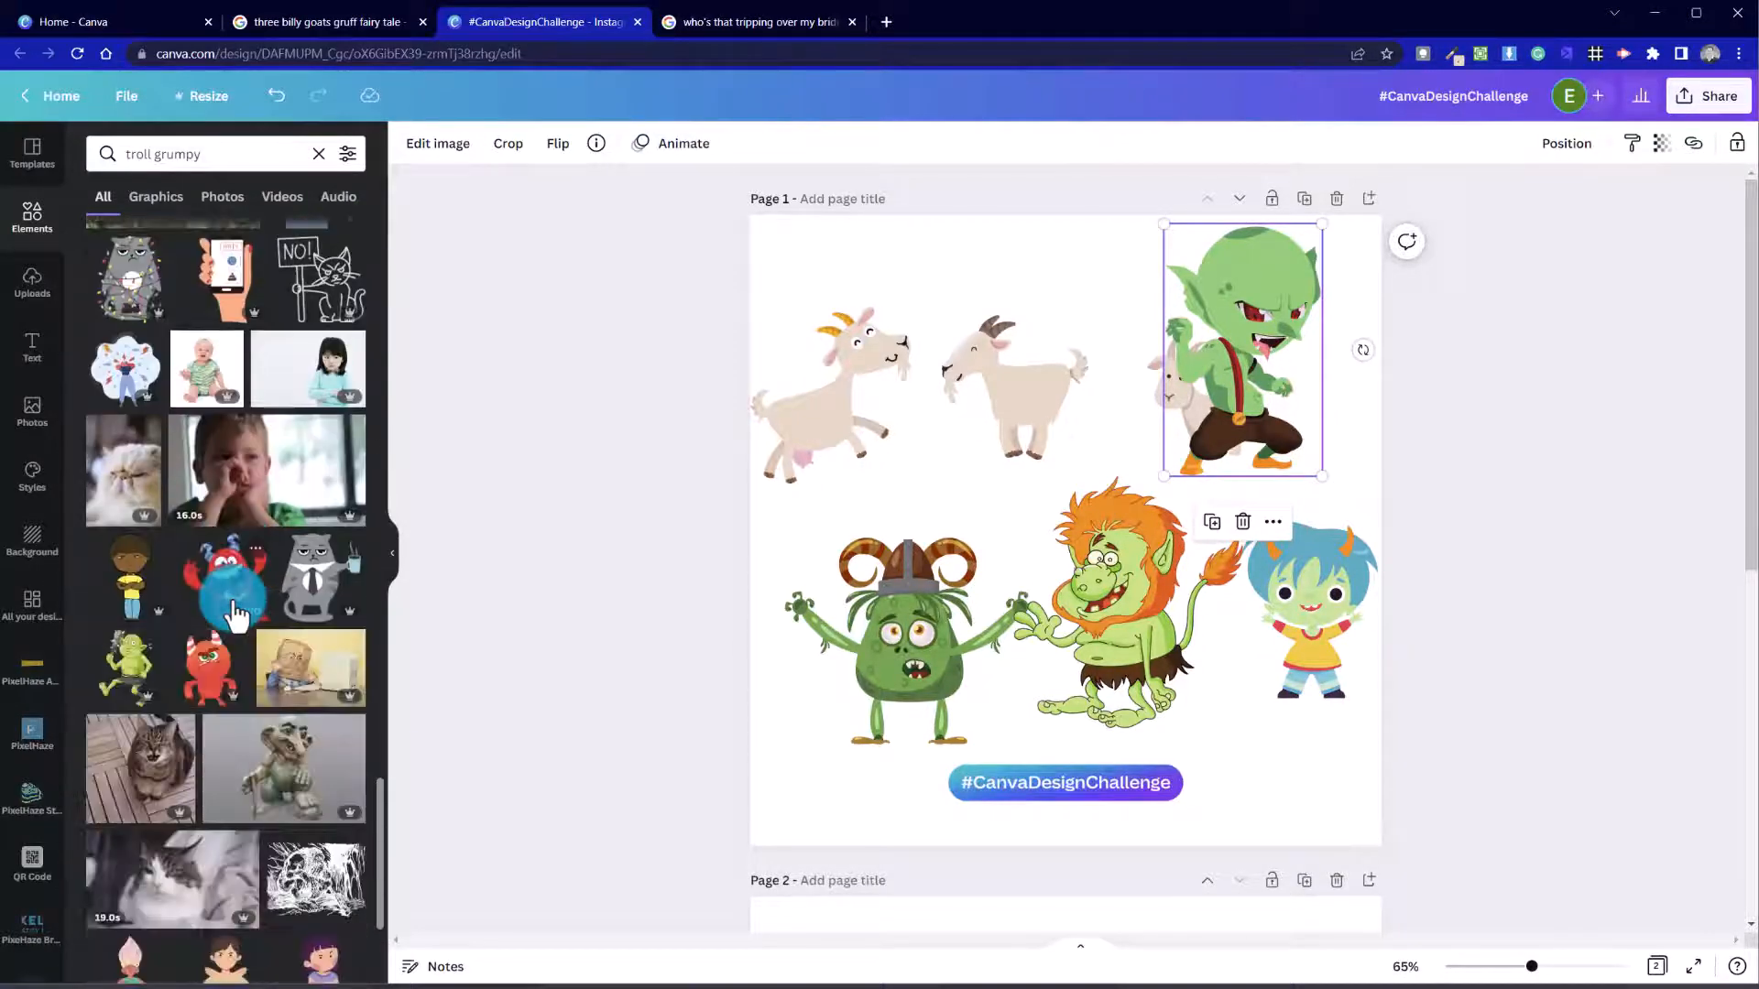
{"action": "scroll", "coordinate": [237, 615], "scroll_direction": "down", "scroll_amount": 3}
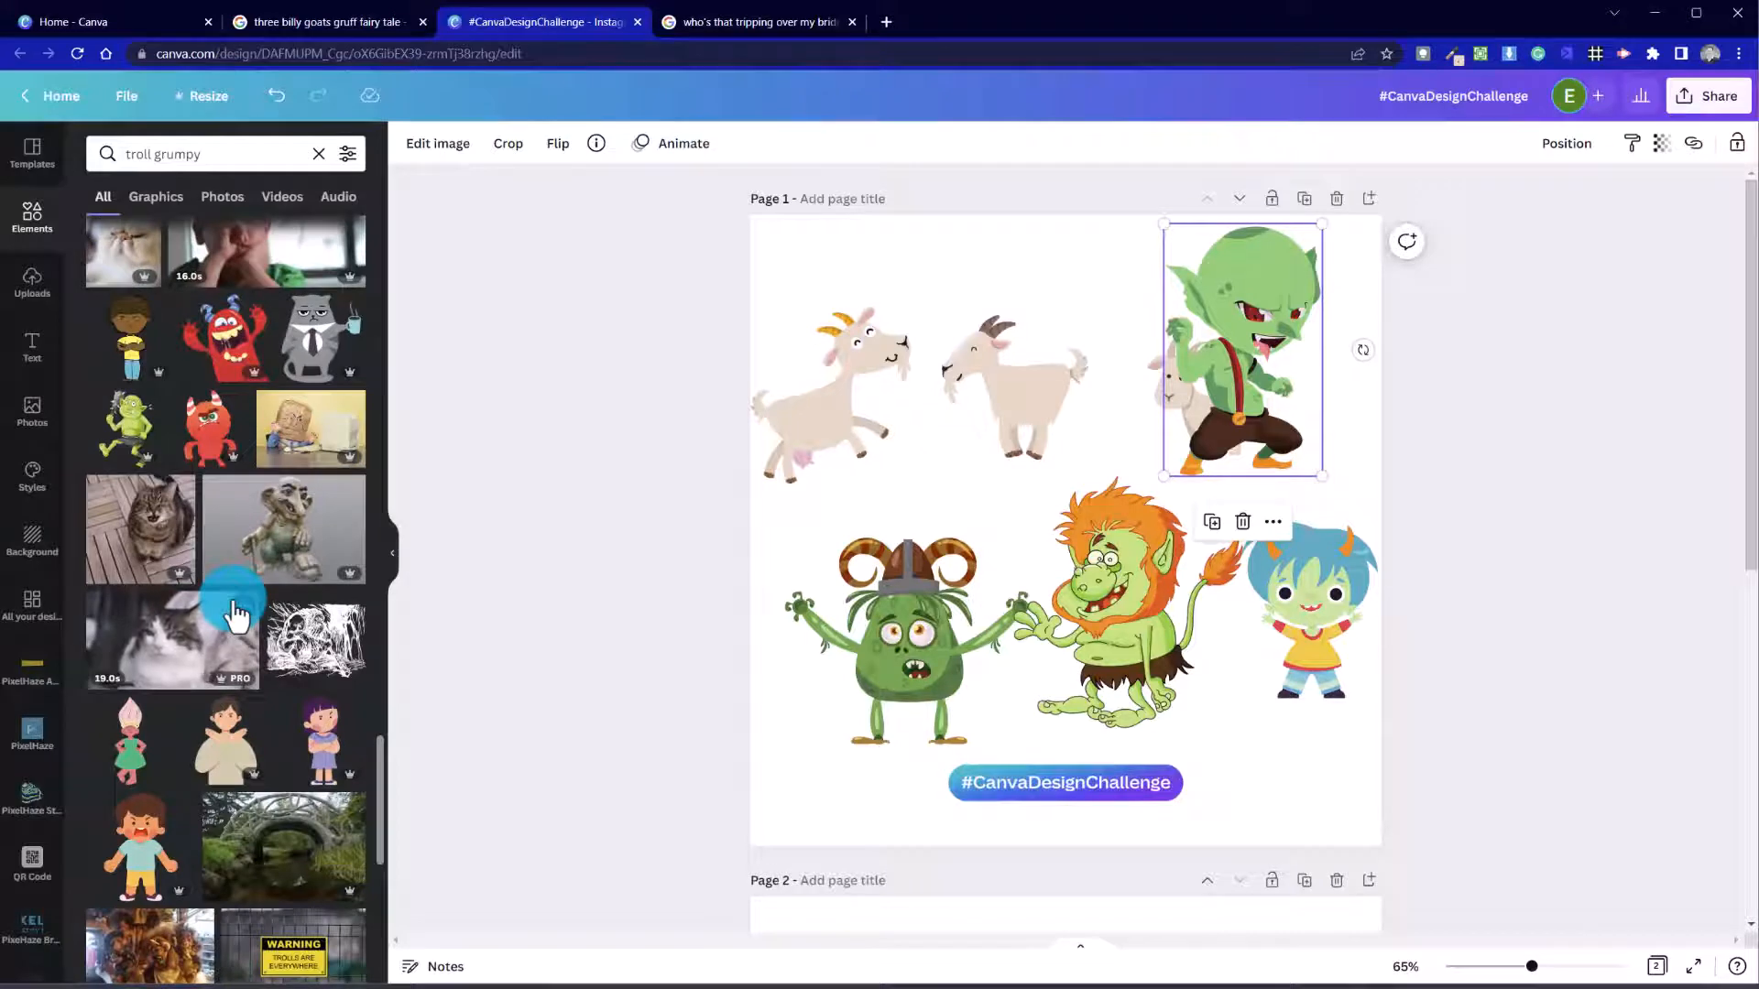
{"action": "left_click", "coordinate": [208, 423]}
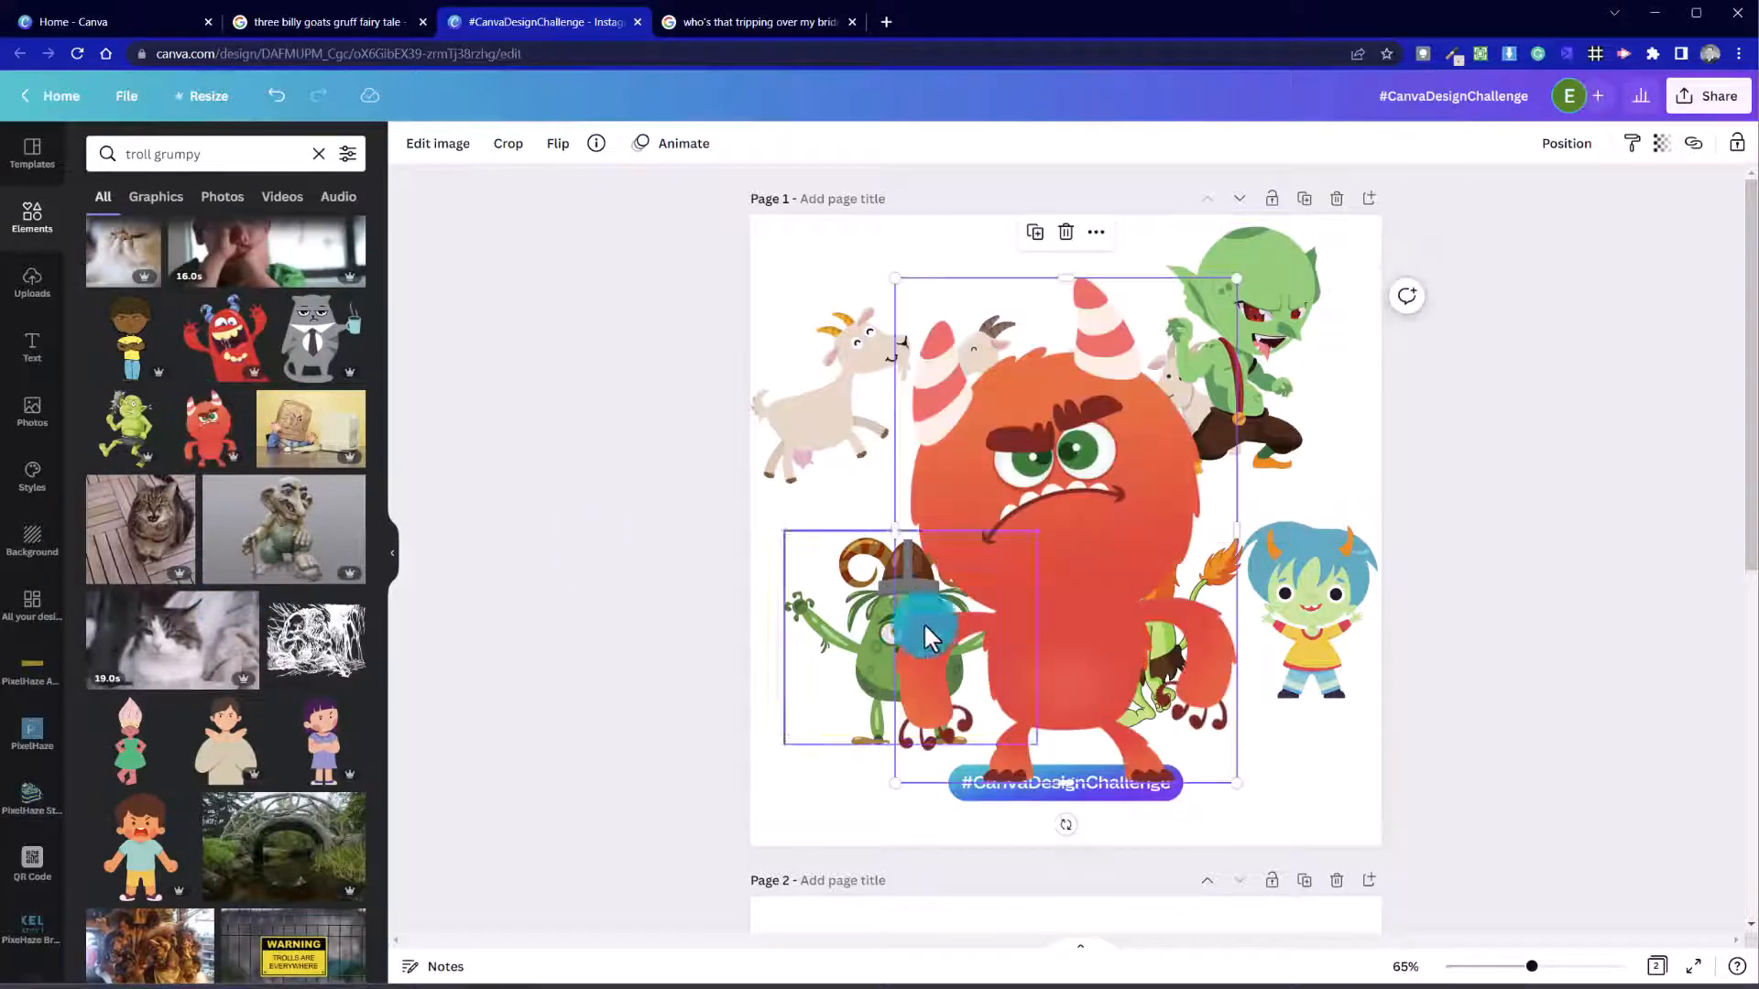
{"action": "left_click_drag", "start_coordinate": [1045, 607], "coordinate": [988, 549]}
{"action": "left_click_drag", "start_coordinate": [1182, 237], "coordinate": [1187, 598]}
Step: Delete the orange-haired, helmeted, blue-haired and goblin trolls from page 1, keeping only the red horned monster
{"action": "left_click", "coordinate": [1054, 605]}
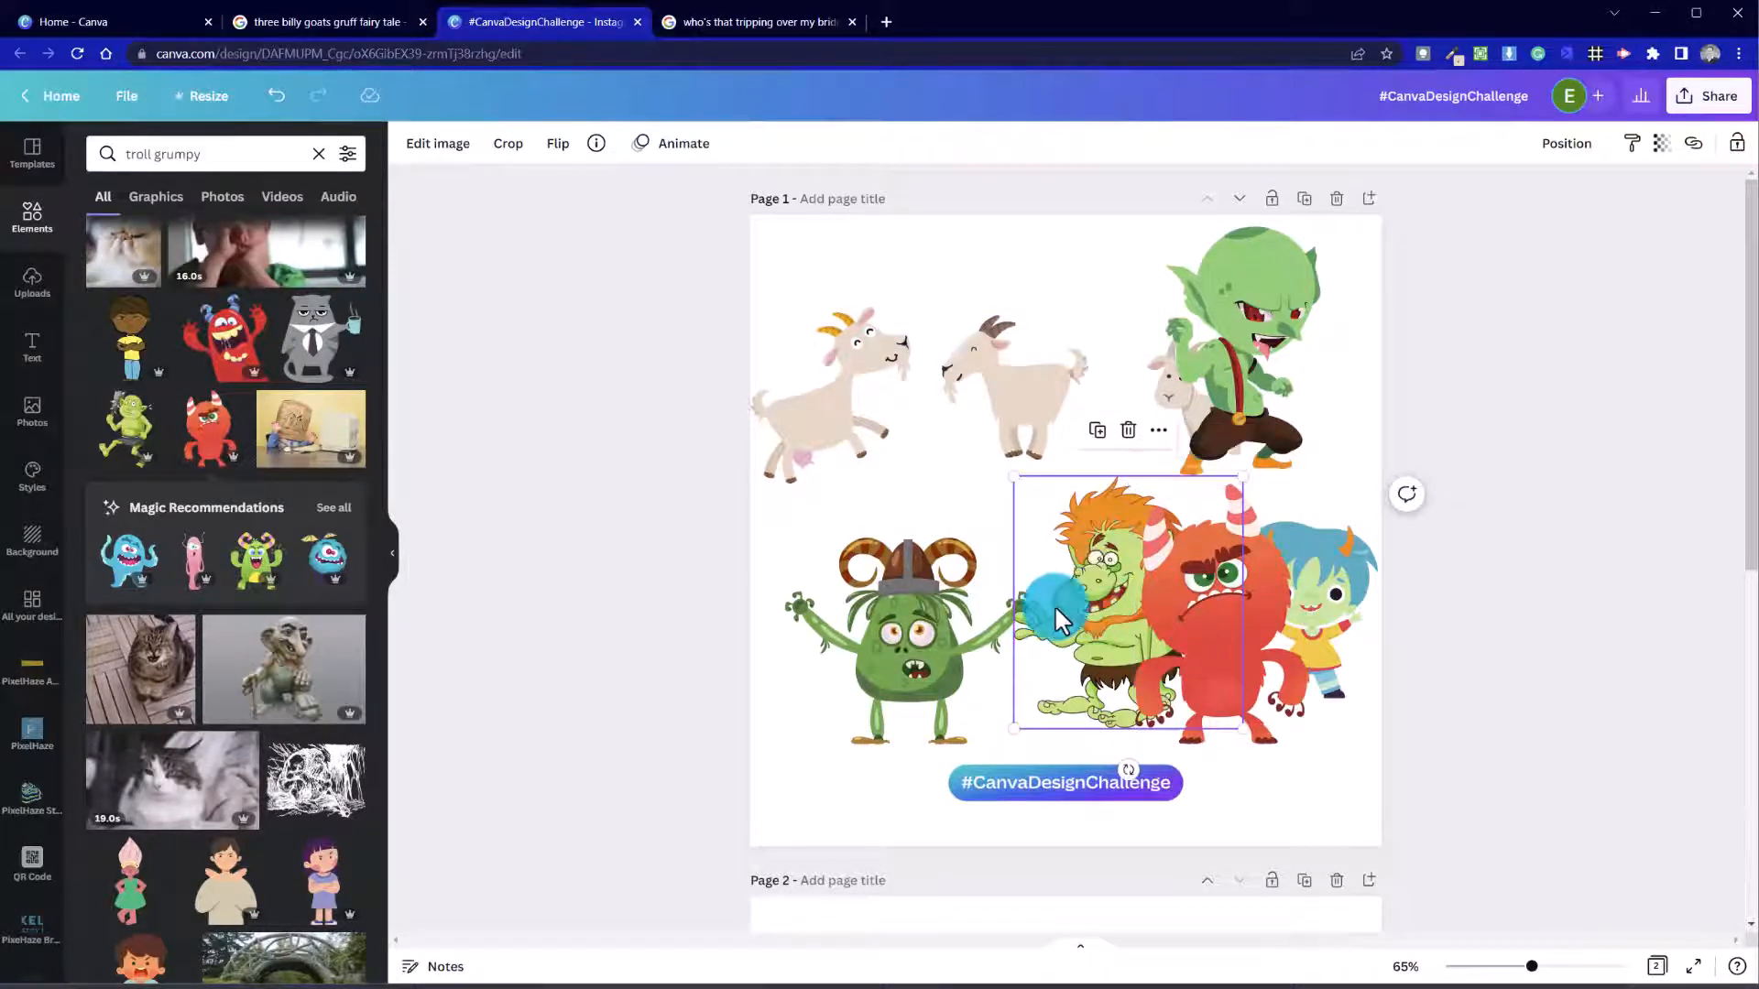
{"action": "key", "text": "Delete"}
{"action": "left_click", "coordinate": [1356, 575]}
{"action": "left_click_drag", "start_coordinate": [1354, 568], "coordinate": [1261, 327]}
{"action": "key", "text": "Delete"}
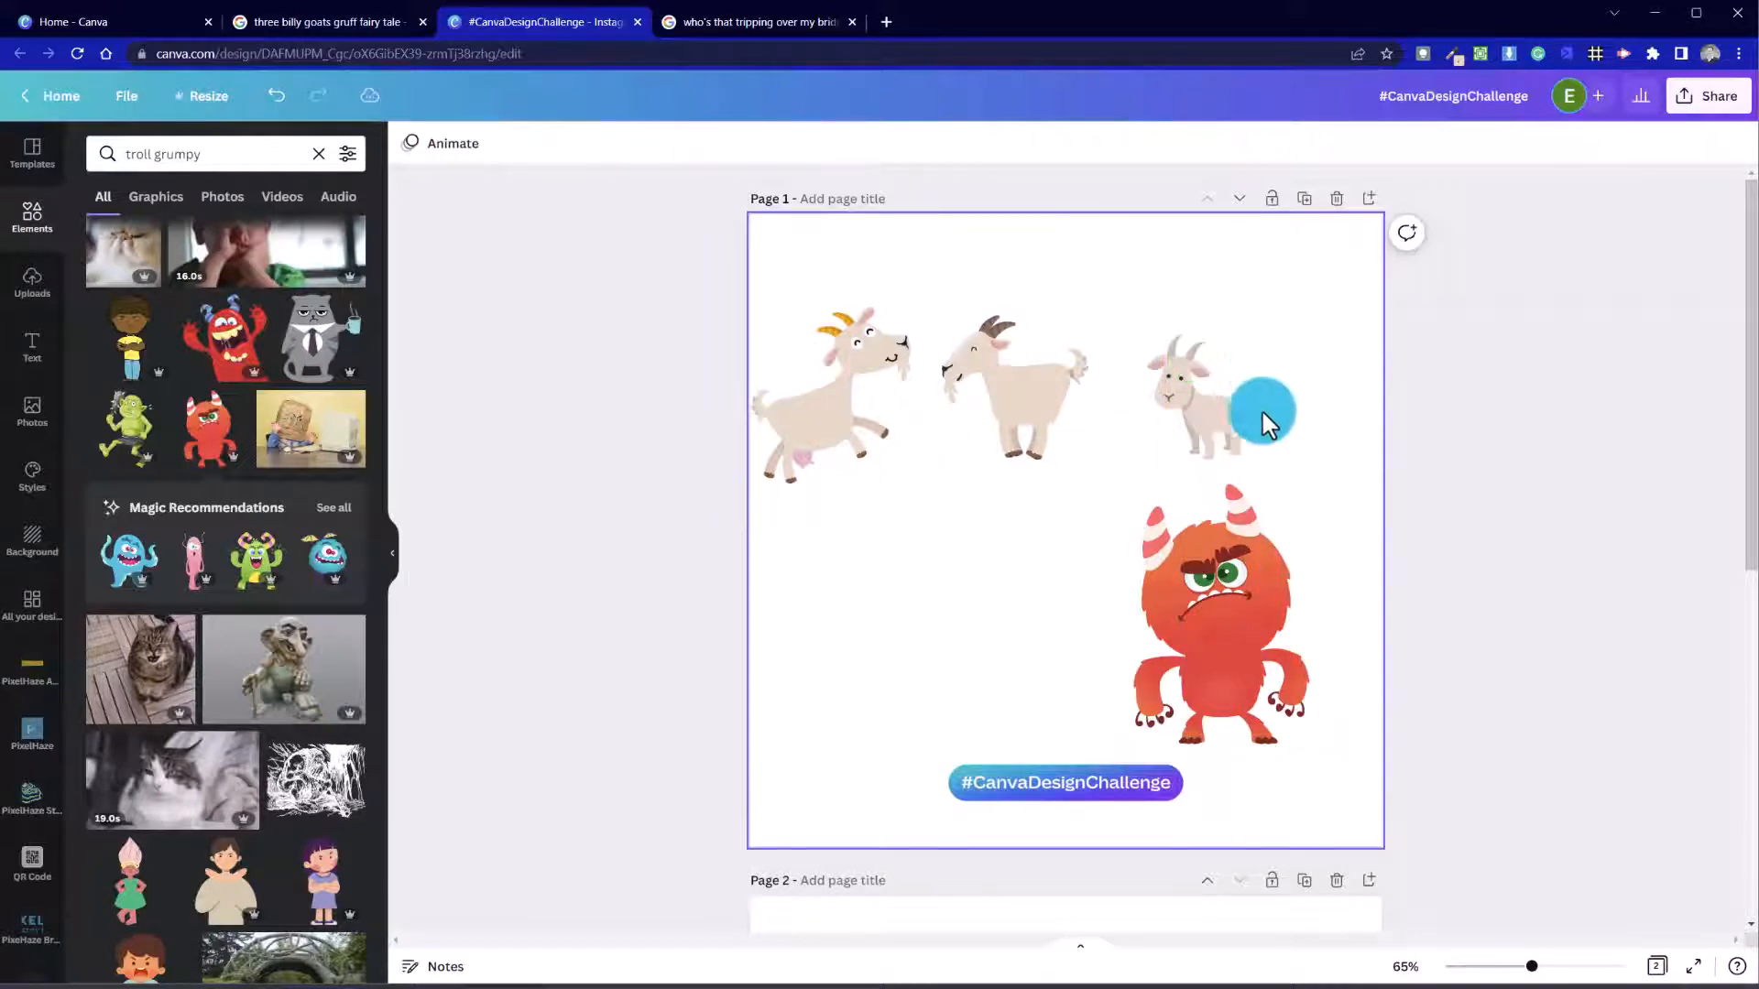
Step: Shrink the red horned monster further and position it below the smallest goat, just above the hashtag badge
{"action": "left_click_drag", "start_coordinate": [1230, 667], "coordinate": [1194, 656]}
{"action": "left_click_drag", "start_coordinate": [1271, 474], "coordinate": [1226, 544]}
{"action": "left_click_drag", "start_coordinate": [1100, 721], "coordinate": [1127, 707]}
{"action": "left_click", "coordinate": [993, 662]}
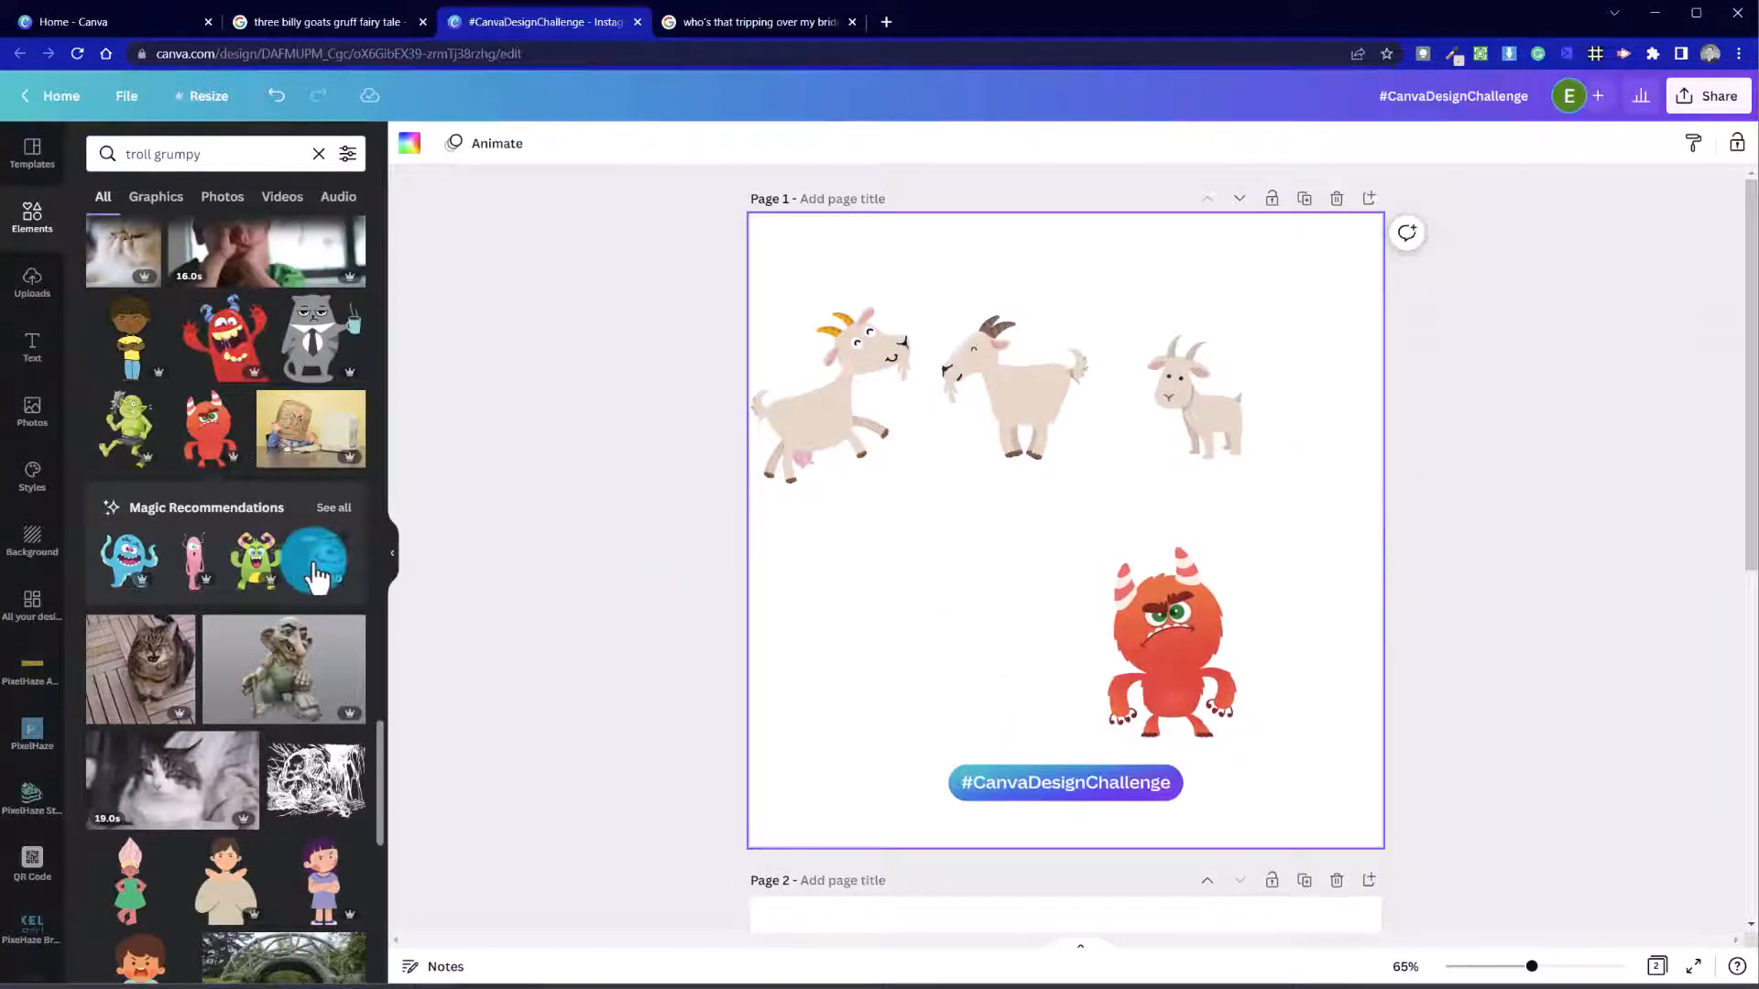
Step: Search the elements for "stone bridge" and add the mossy stone bridge with curled wooden railings to page 1
{"action": "left_click", "coordinate": [224, 151]}
{"action": "type", "text": "stone brid"}
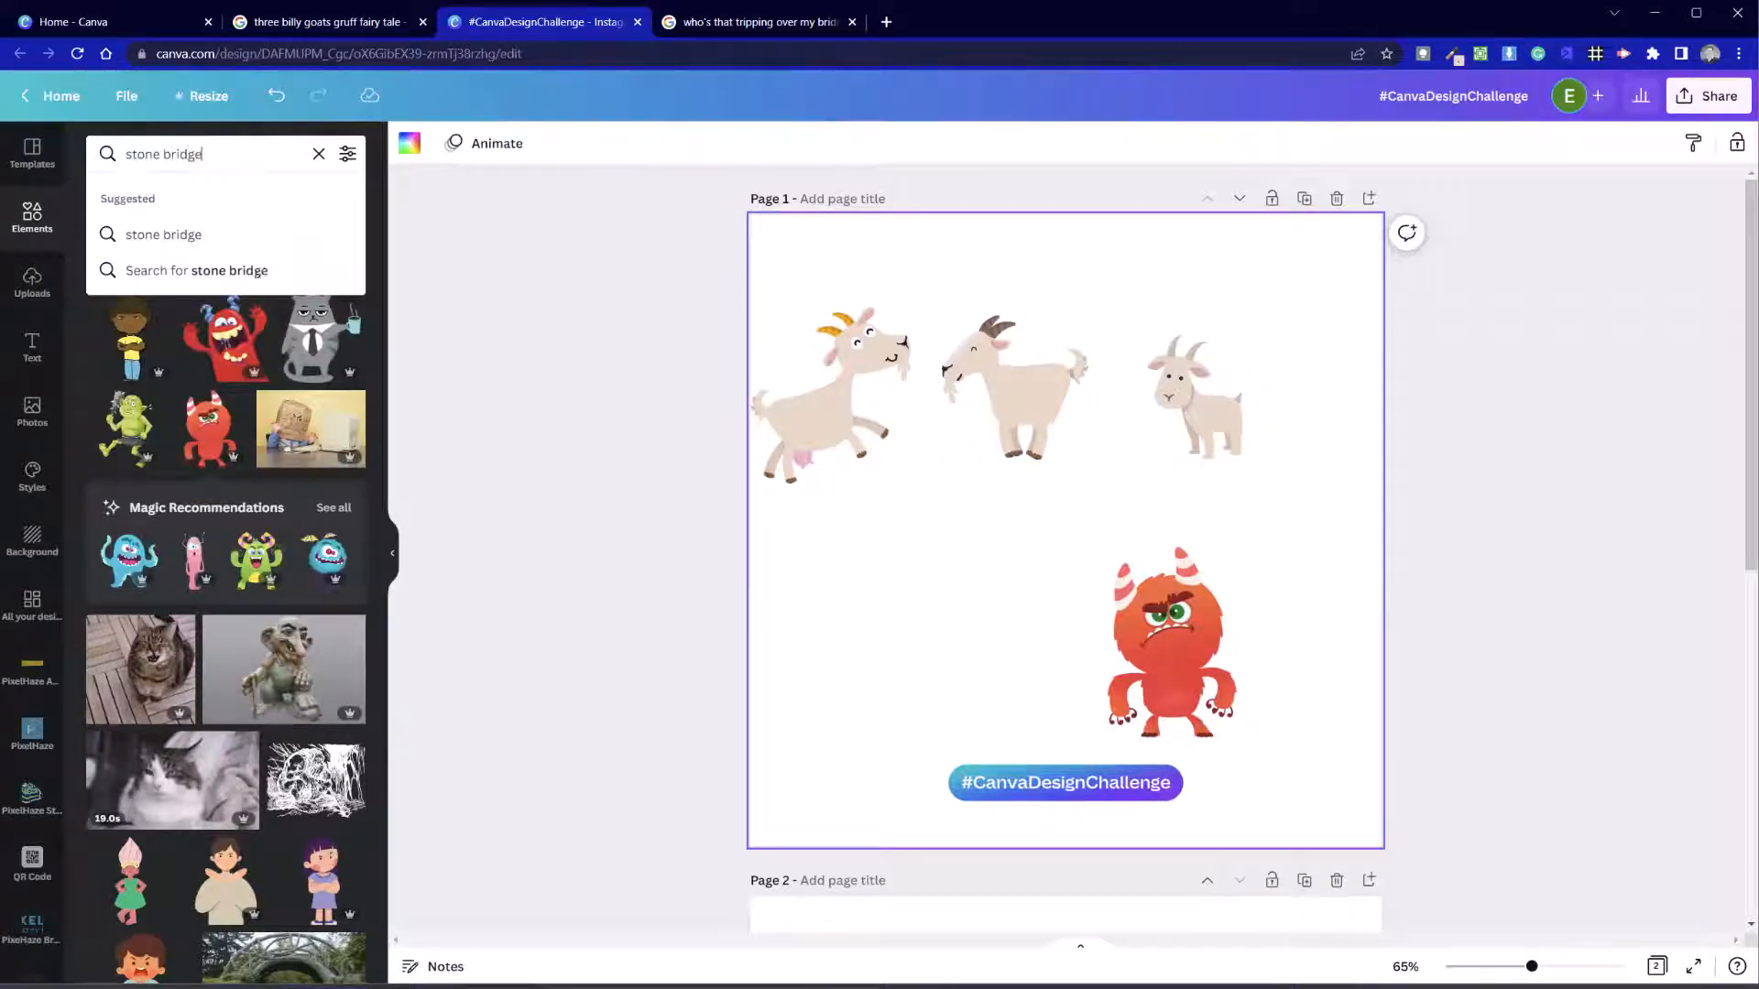
{"action": "type", "text": "ge"}
{"action": "key", "text": "Return"}
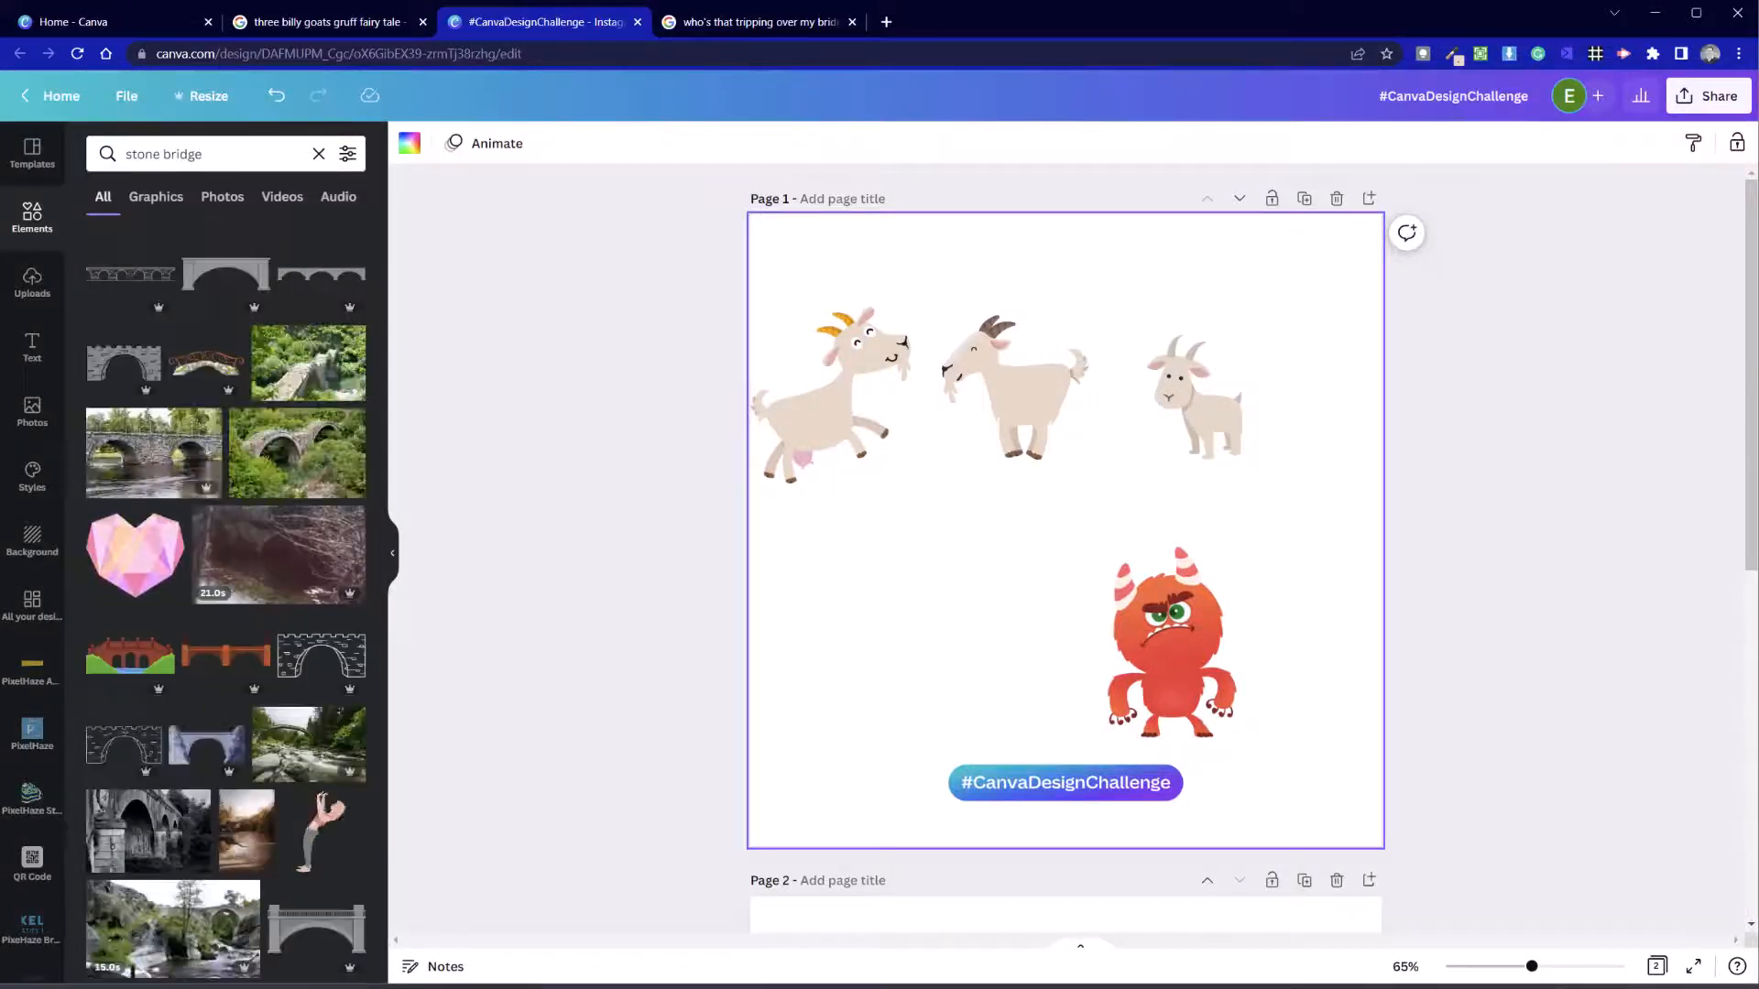
{"action": "left_click", "coordinate": [227, 359]}
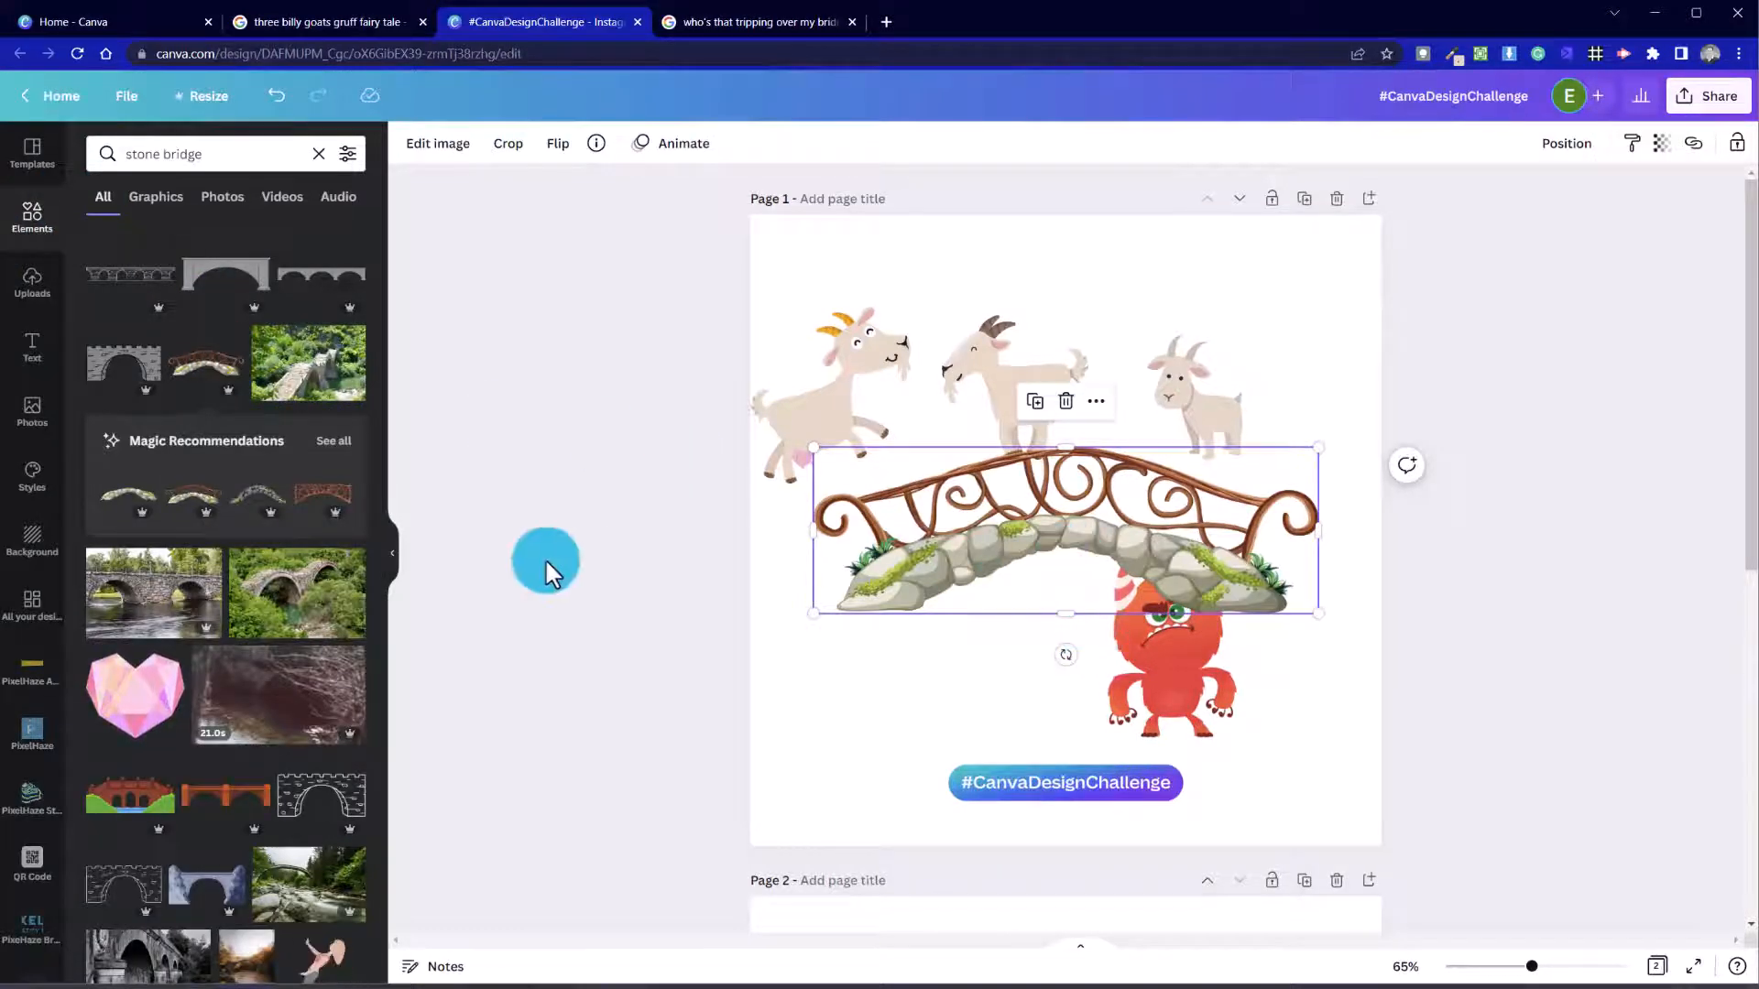
Step: Add the mossy stone arch bridge without railings and place it directly below the railed bridge, starting at the left page edge
{"action": "scroll", "coordinate": [242, 463], "scroll_direction": "down", "scroll_amount": 8}
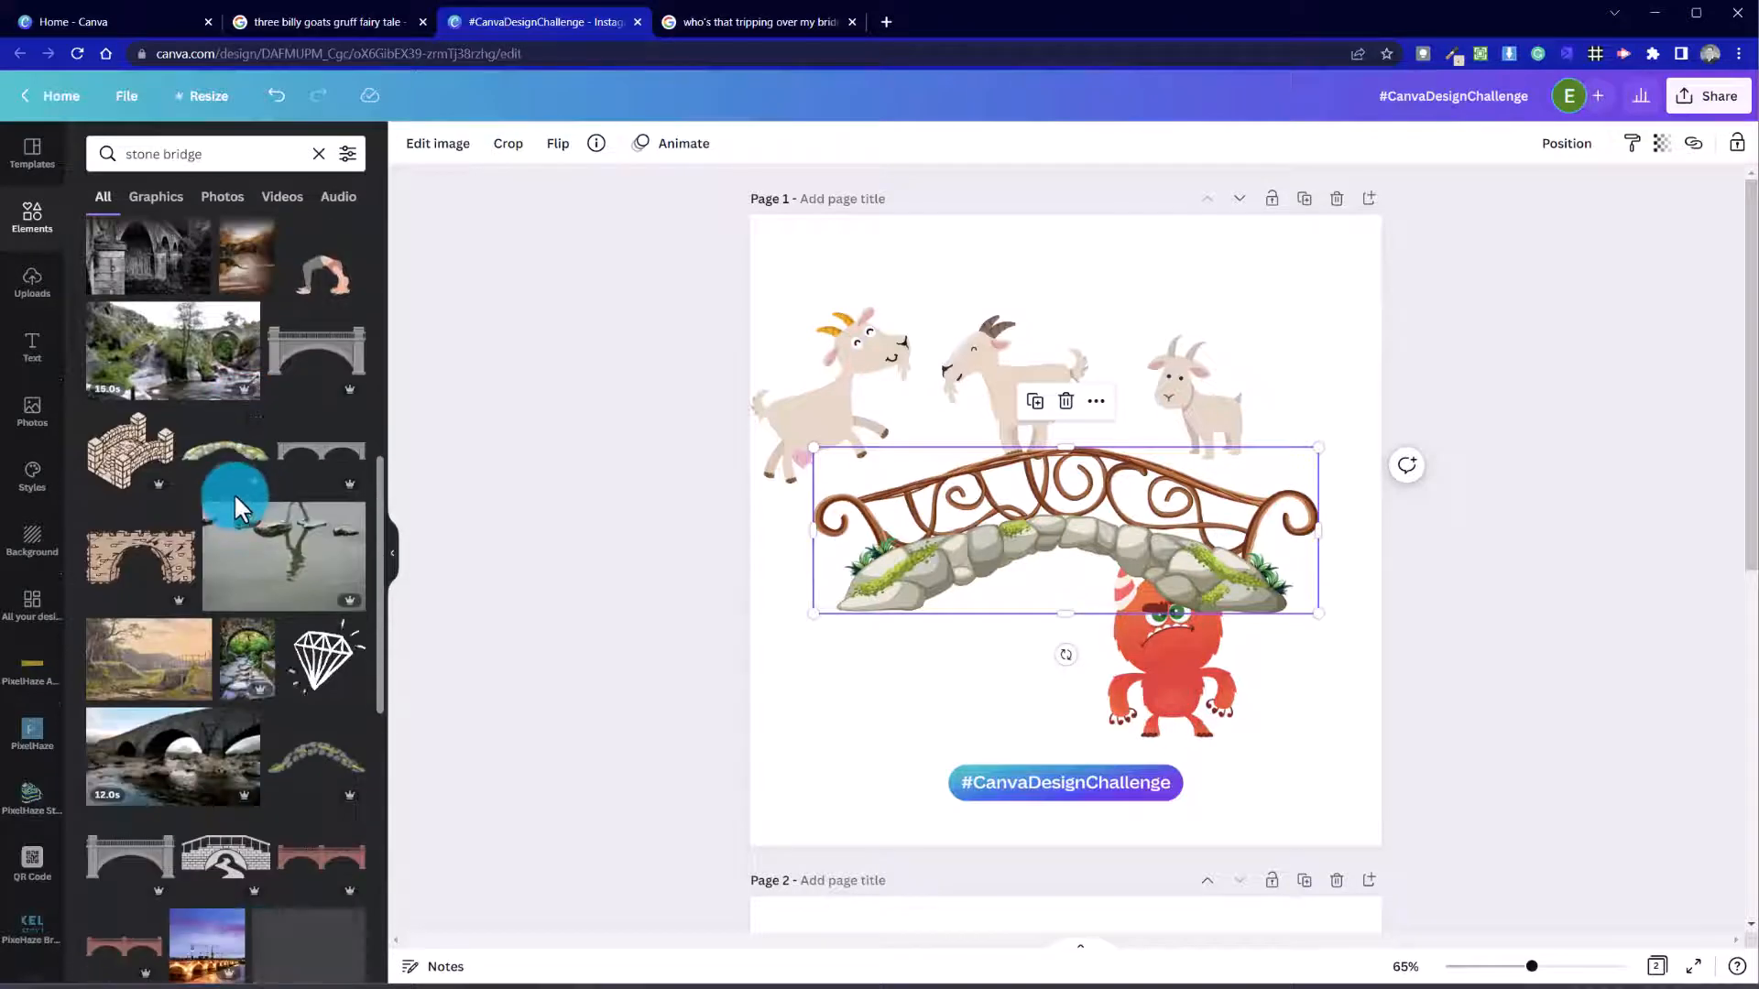
{"action": "left_click", "coordinate": [236, 495]}
{"action": "left_click_drag", "start_coordinate": [1100, 534], "coordinate": [1029, 668]}
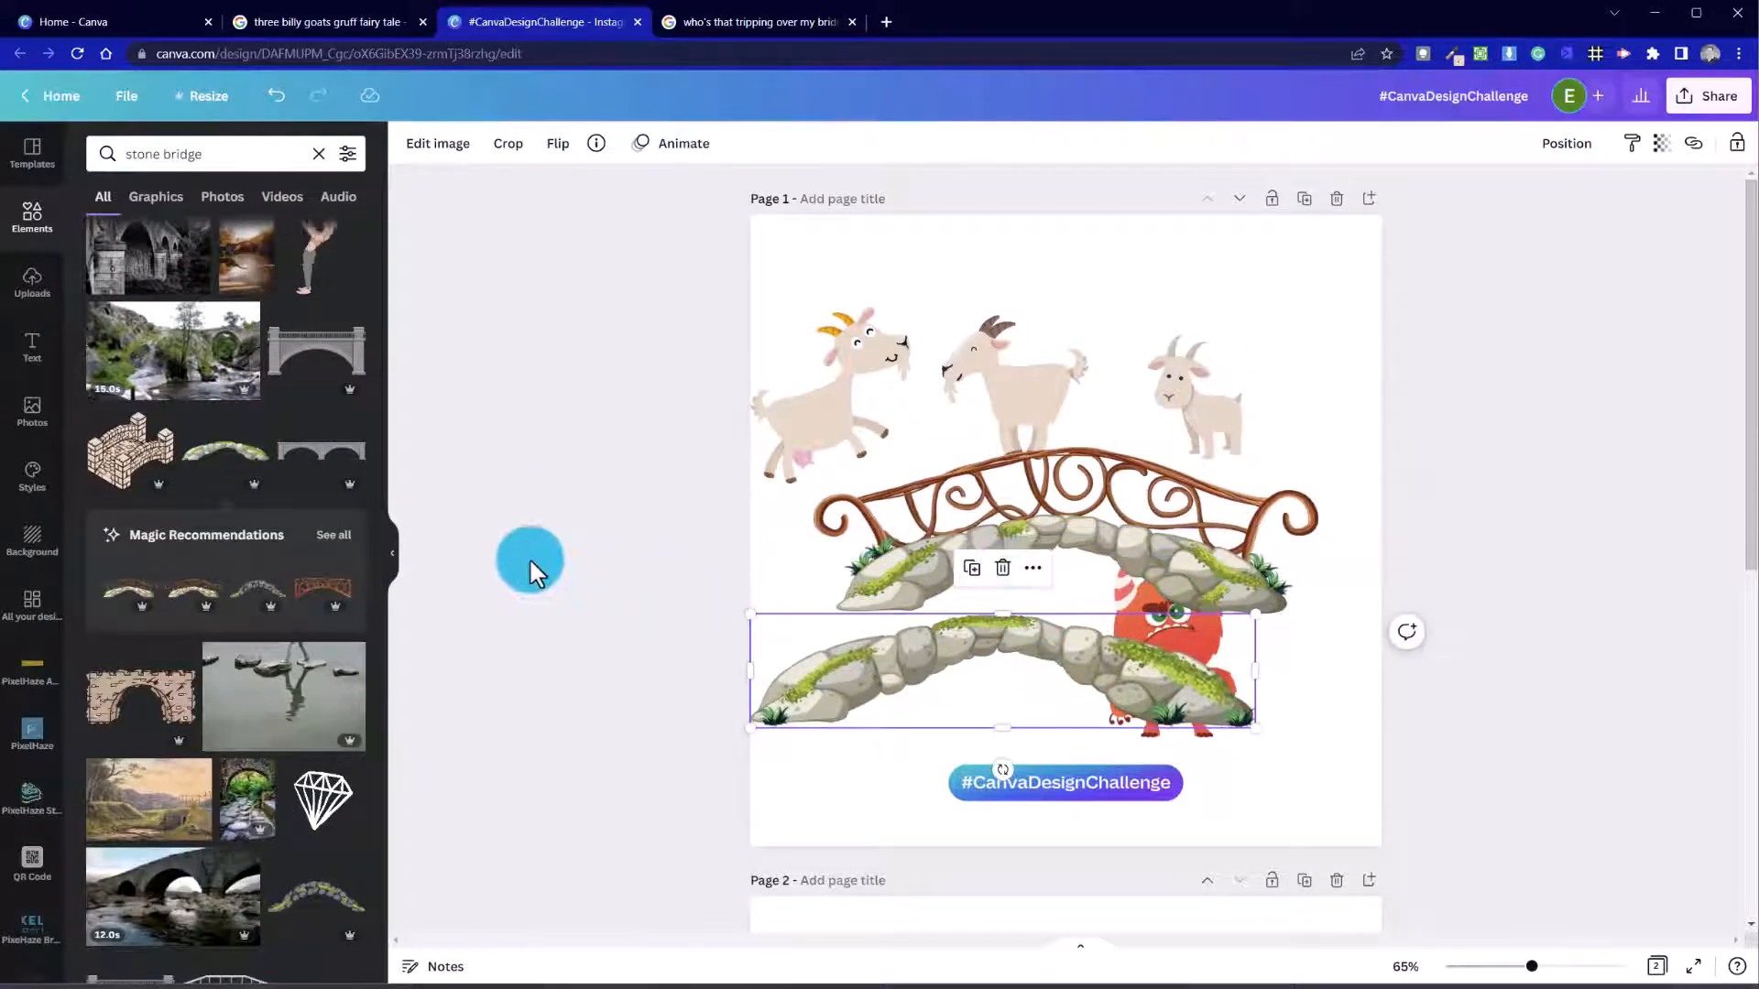
Step: Browse the "stone bridge" search results for alternative bridge graphics that suit the goats and troll
{"action": "scroll", "coordinate": [325, 582], "scroll_direction": "down", "scroll_amount": 5}
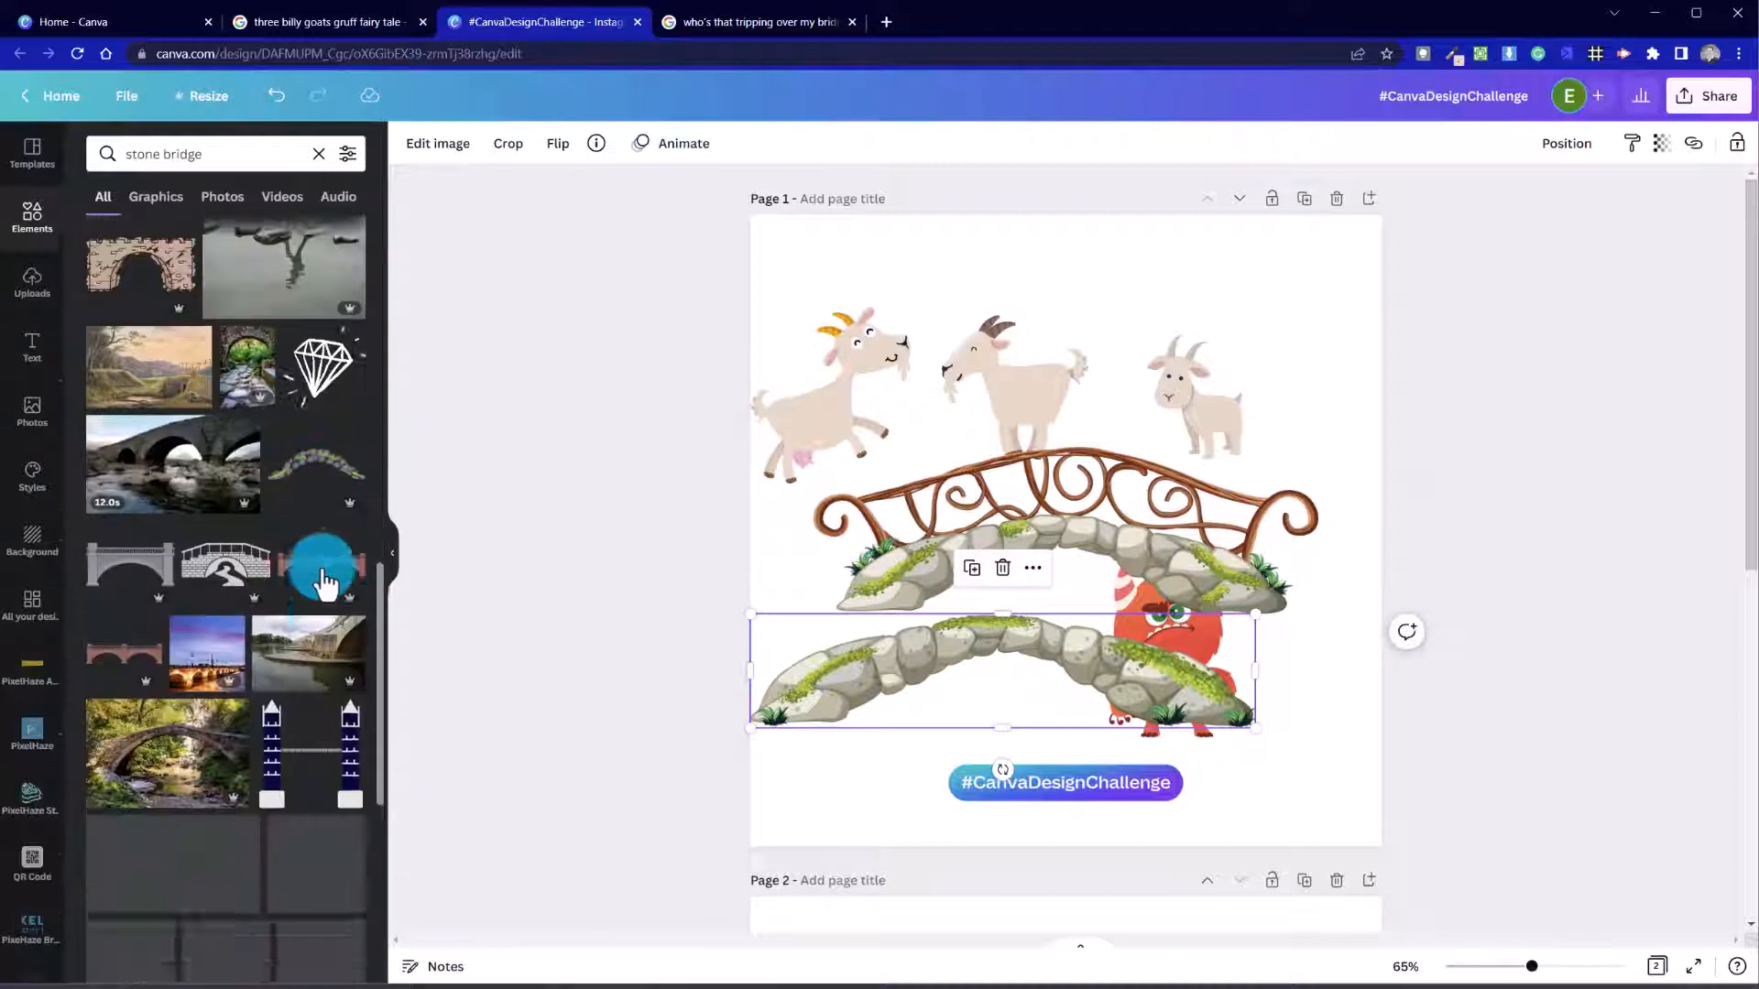
{"action": "scroll", "coordinate": [325, 582], "scroll_direction": "down", "scroll_amount": 3}
{"action": "scroll", "coordinate": [325, 594], "scroll_direction": "down", "scroll_amount": 5}
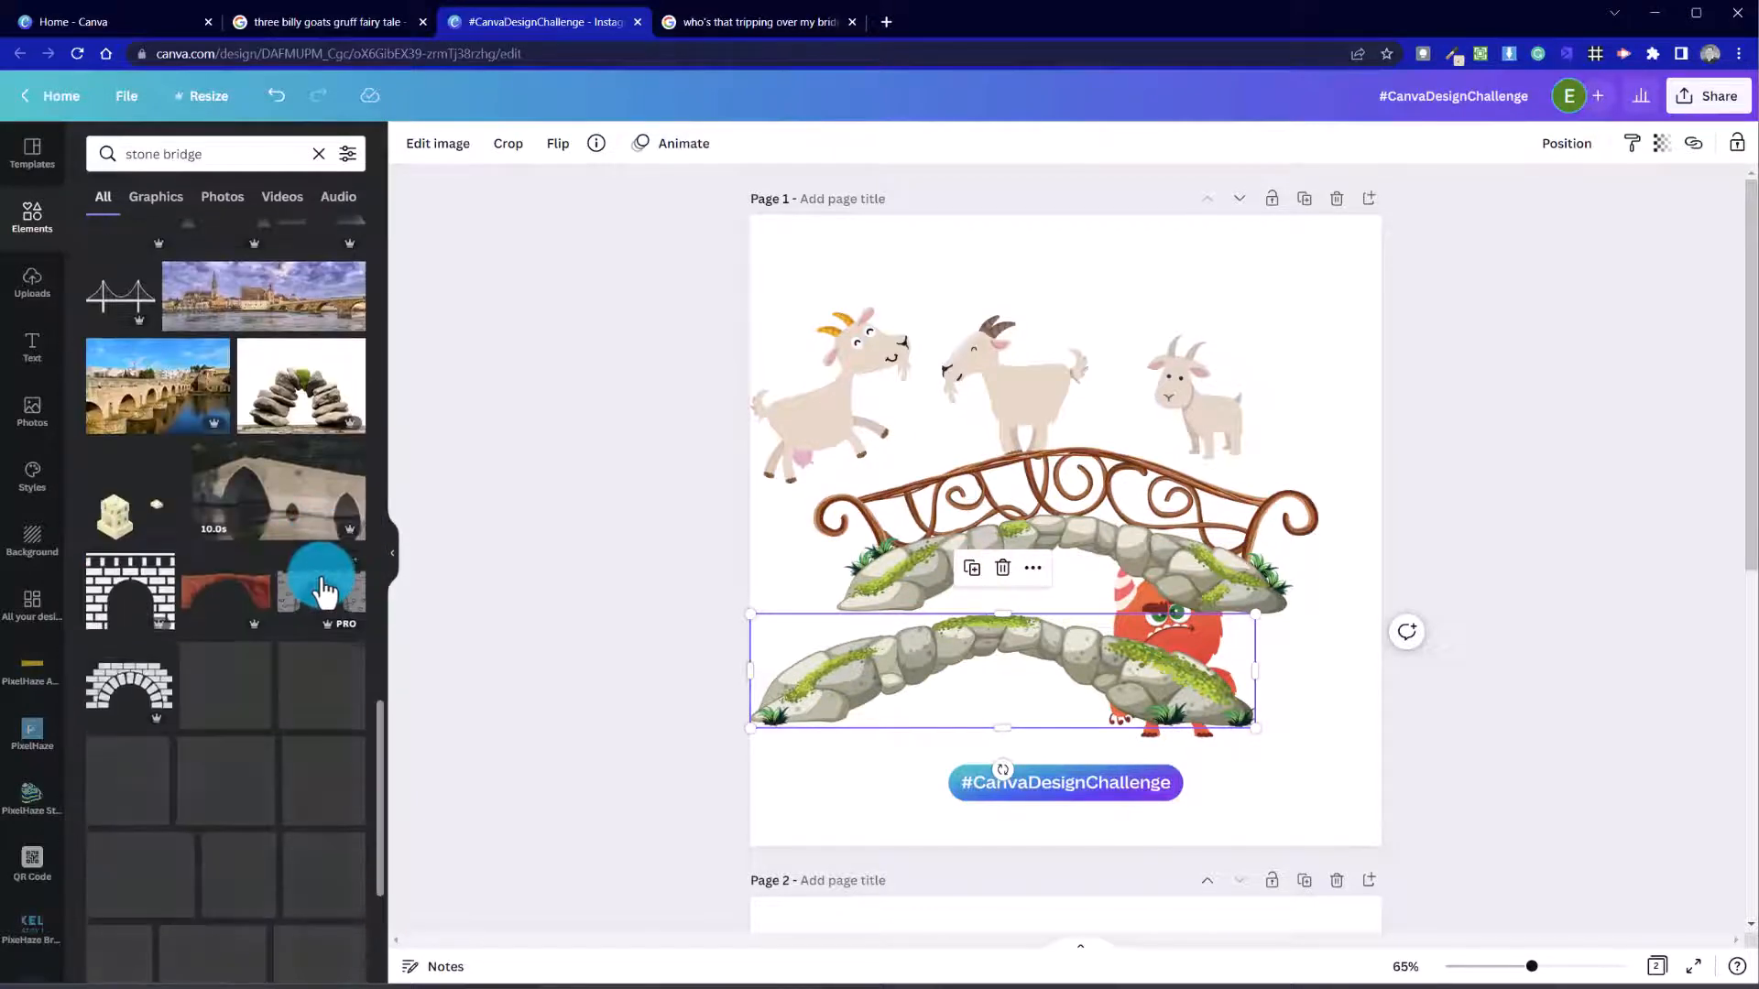
{"action": "scroll", "coordinate": [325, 568], "scroll_direction": "down", "scroll_amount": 10}
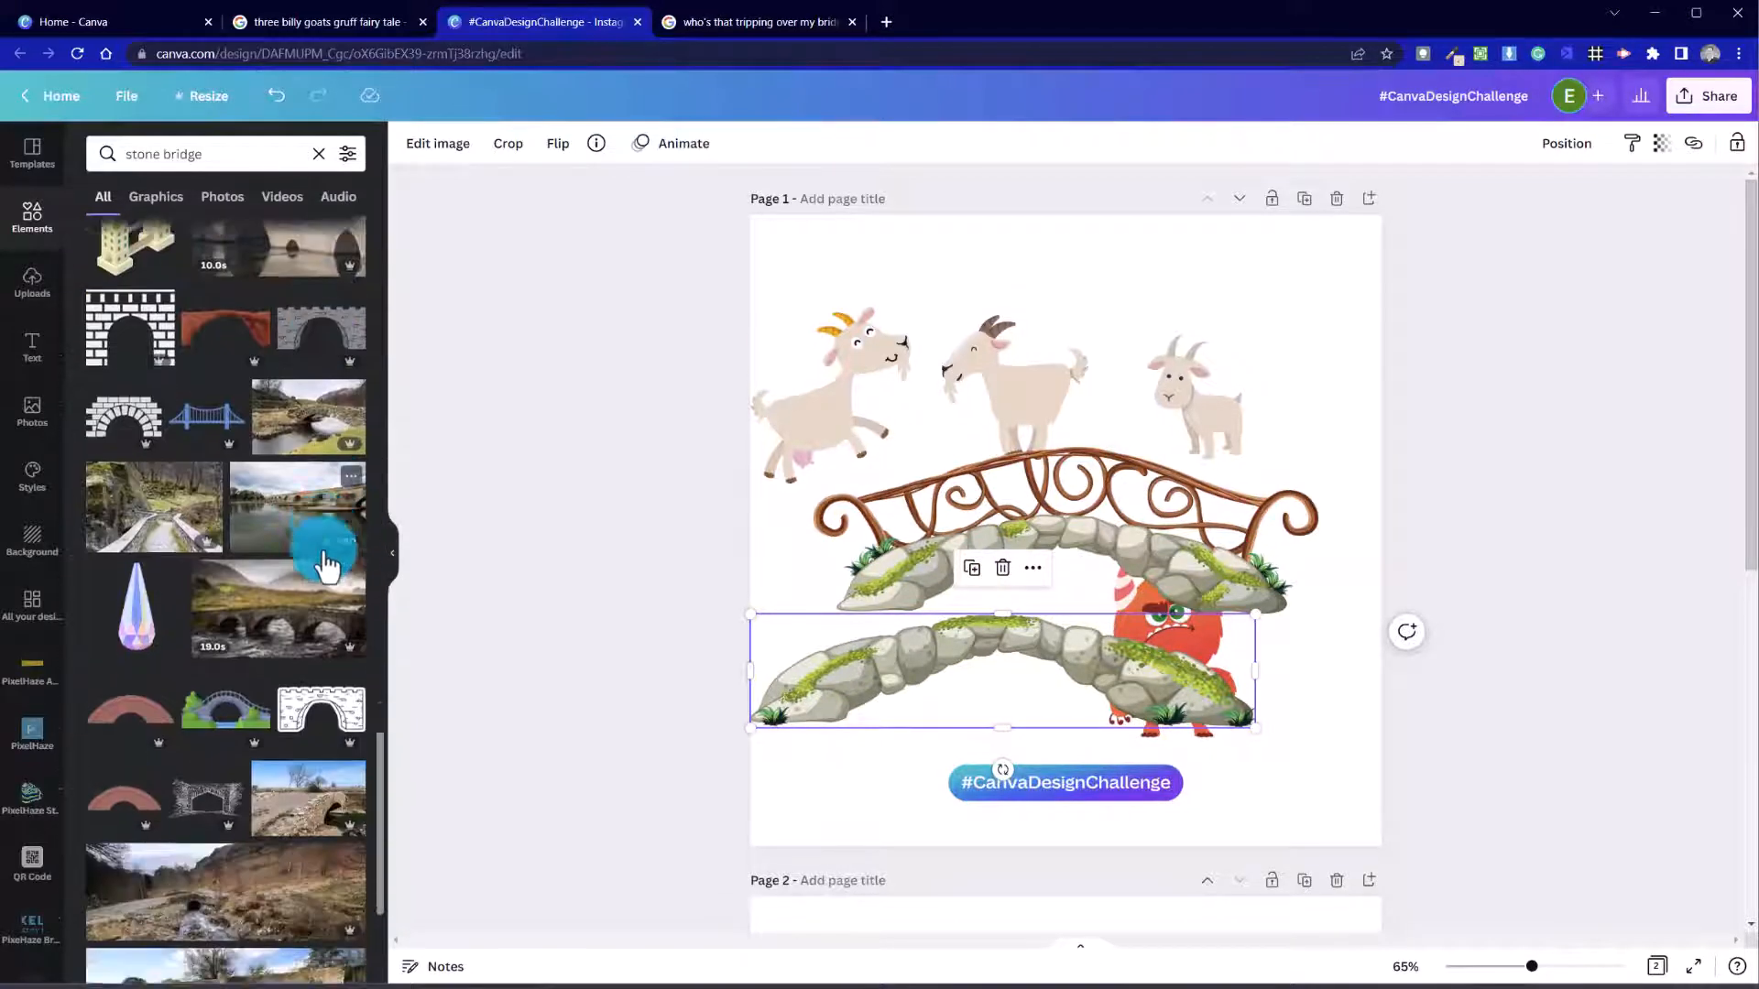
{"action": "scroll", "coordinate": [323, 559], "scroll_direction": "down", "scroll_amount": 5}
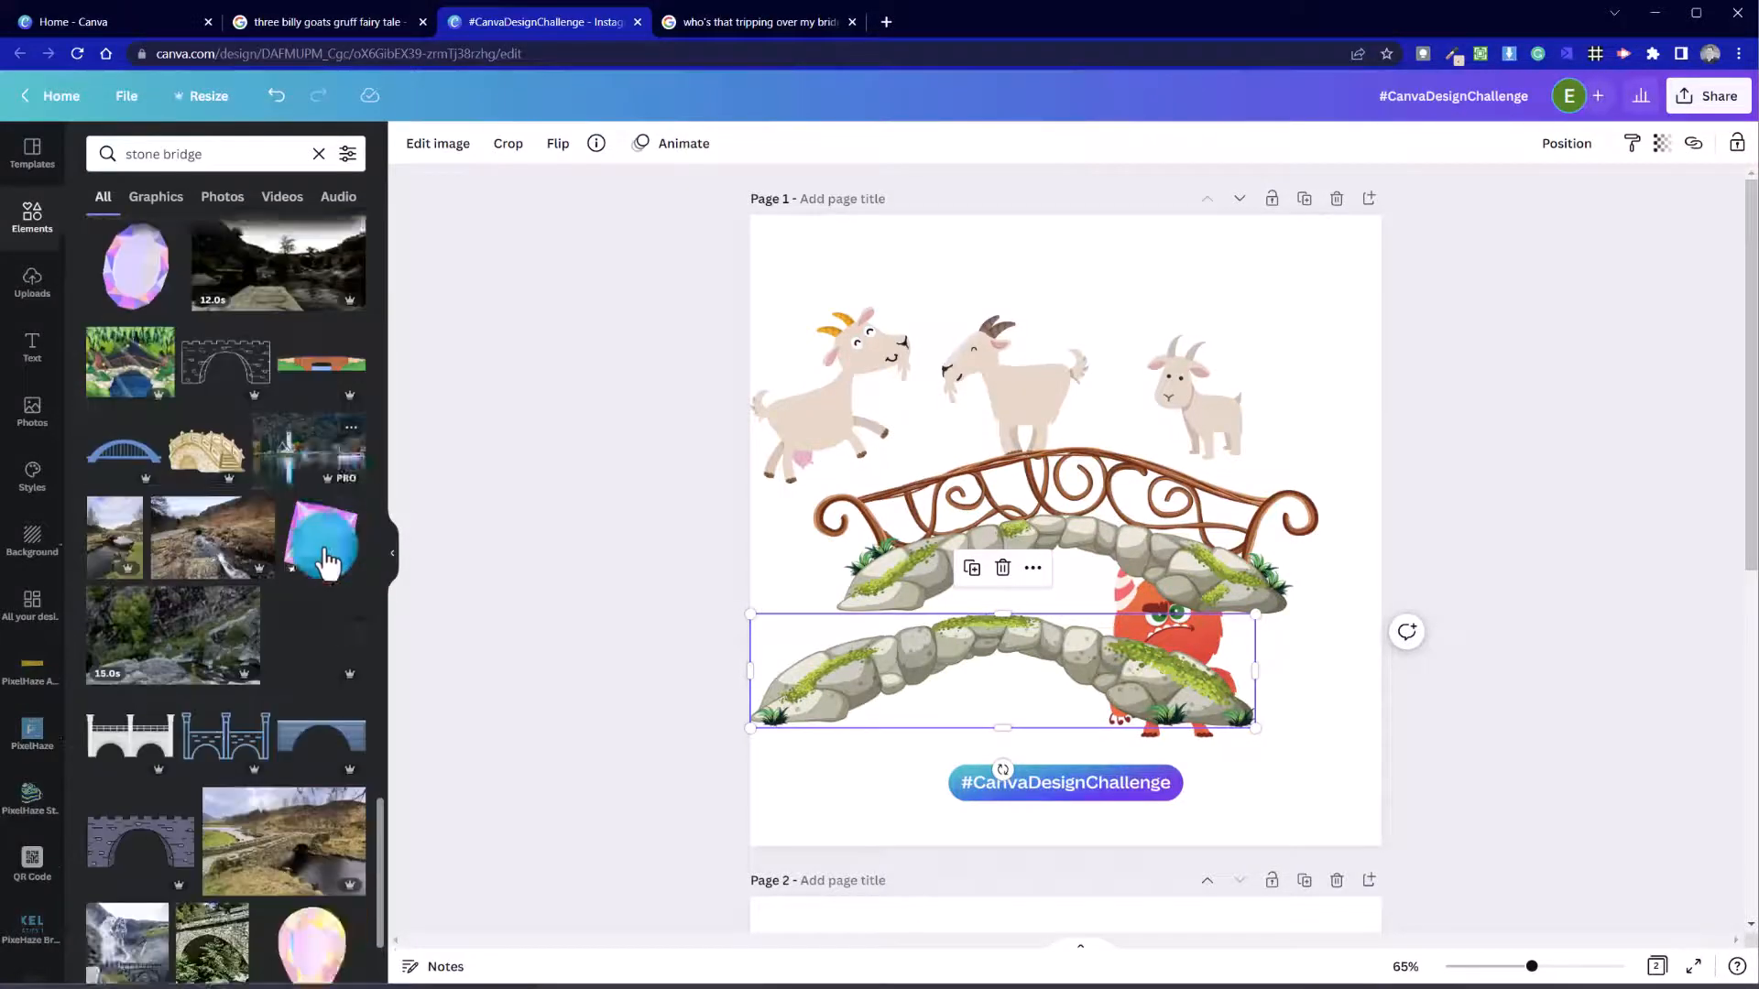
{"action": "scroll", "coordinate": [325, 559], "scroll_direction": "down", "scroll_amount": 3}
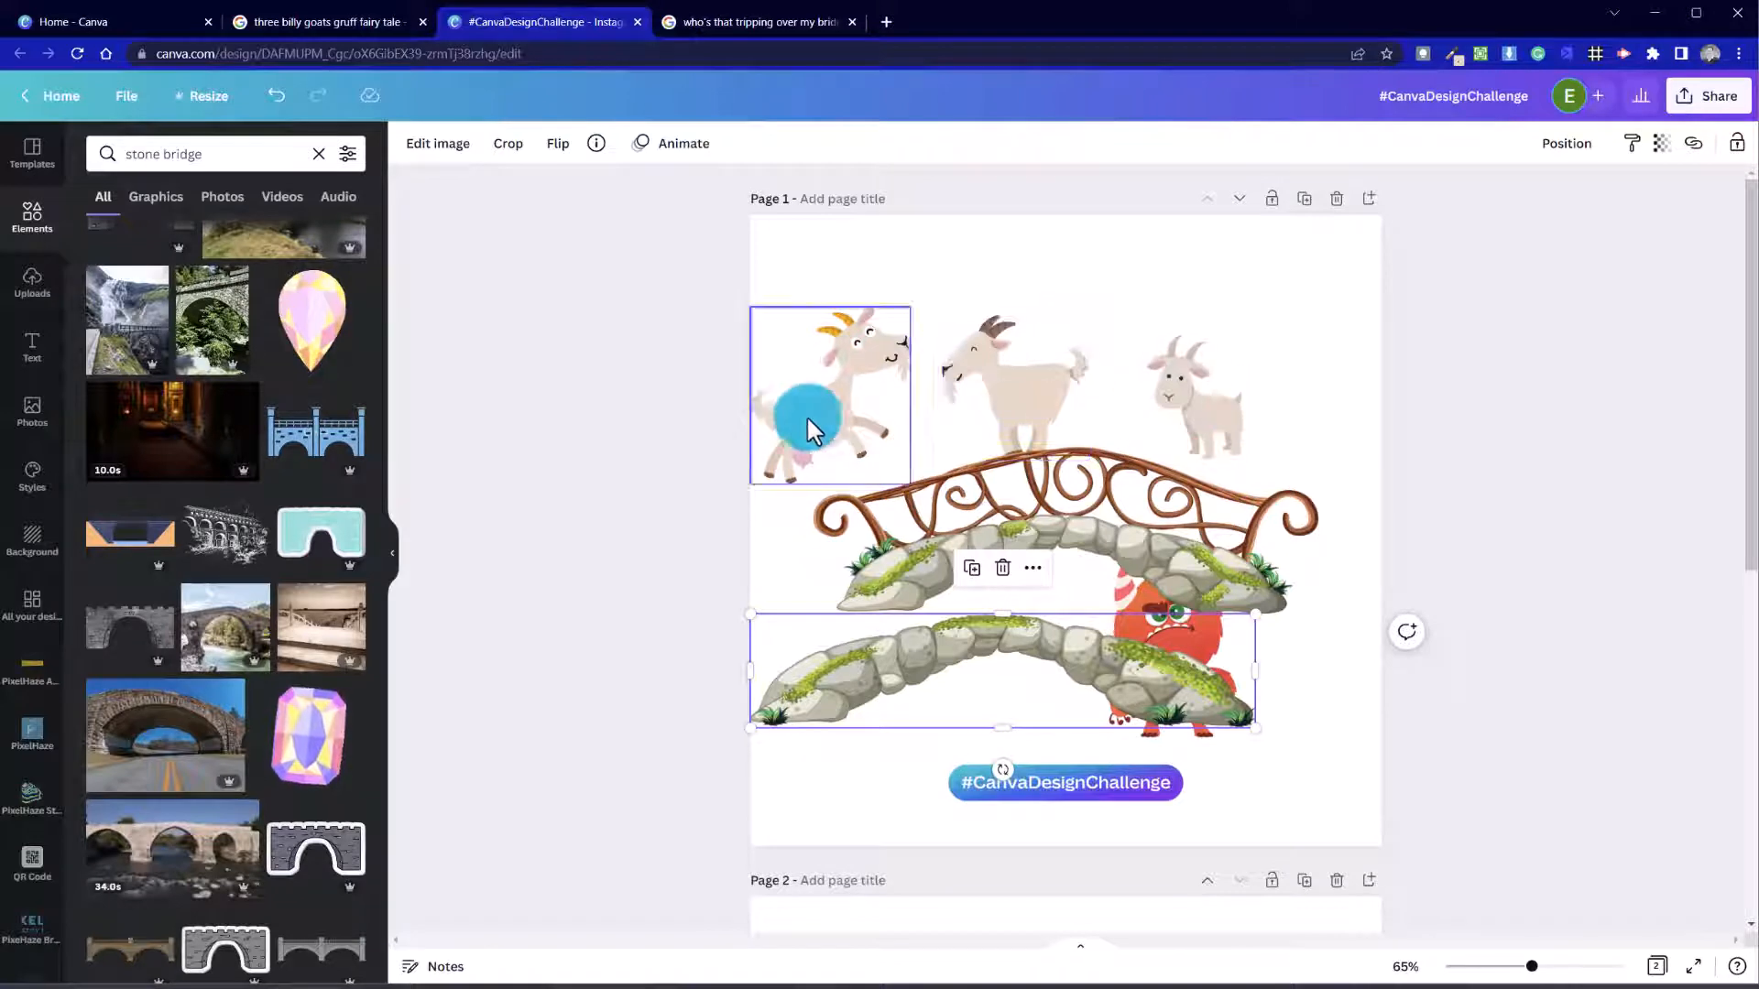
{"action": "scroll", "coordinate": [258, 597], "scroll_direction": "down", "scroll_amount": 3}
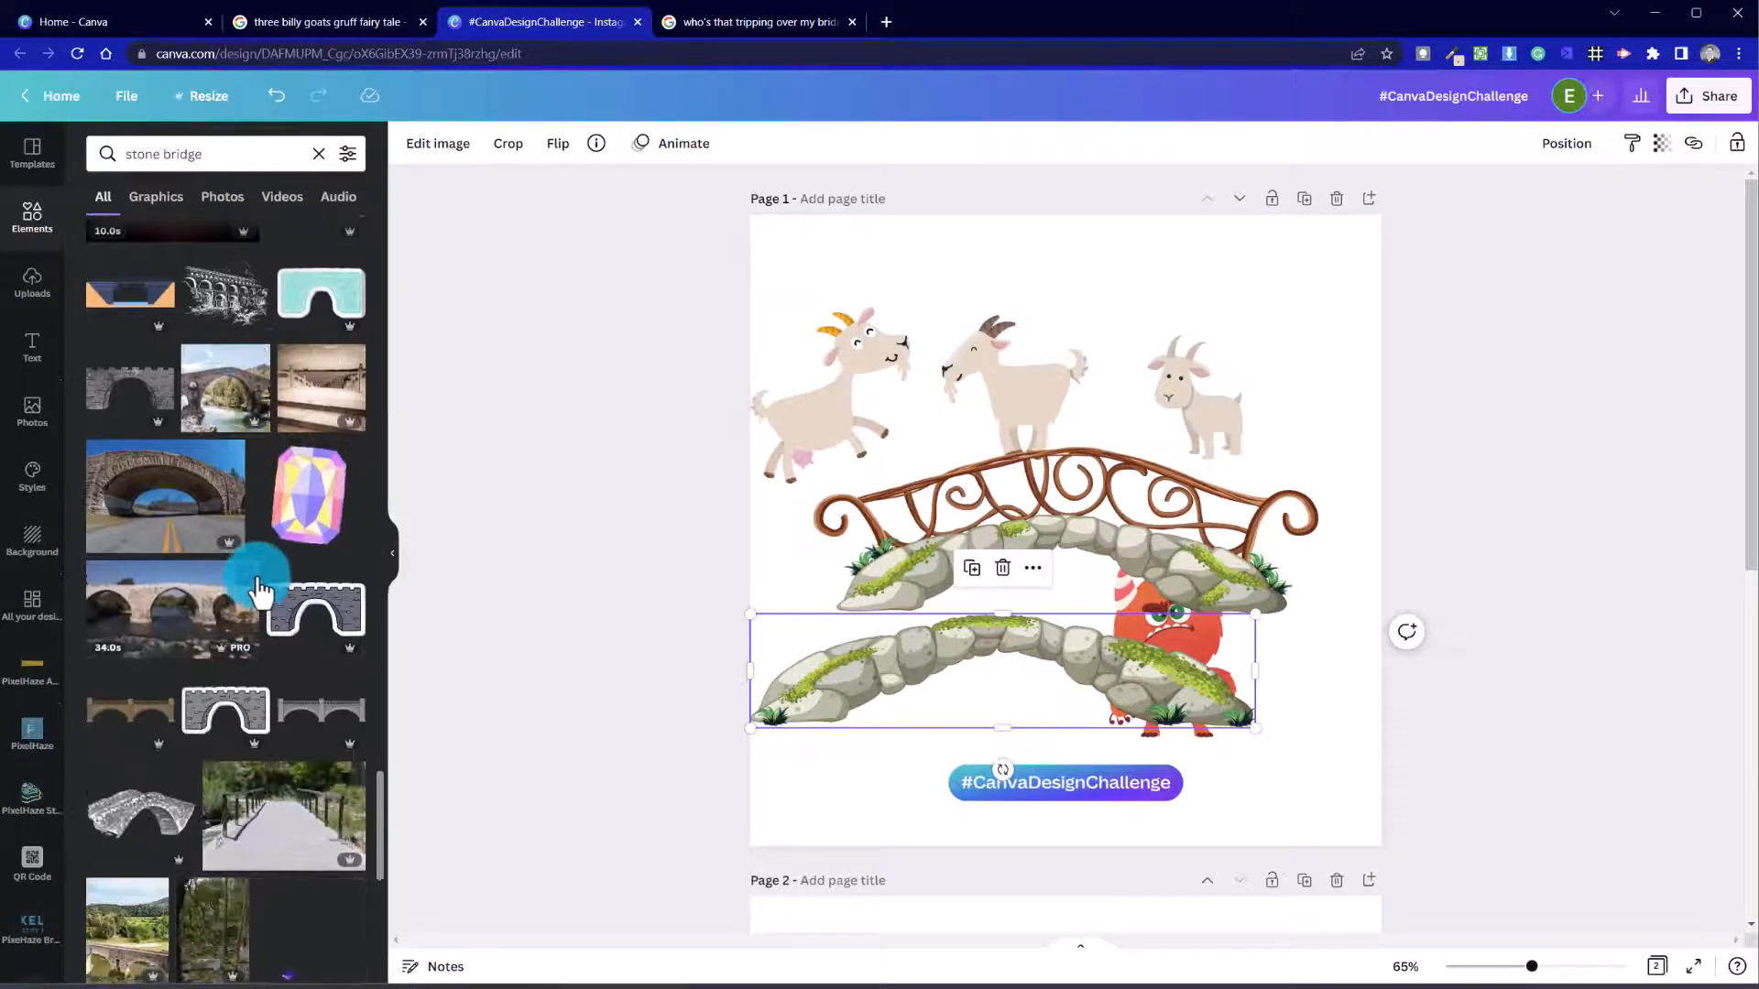
{"action": "scroll", "coordinate": [260, 590], "scroll_direction": "down", "scroll_amount": 3}
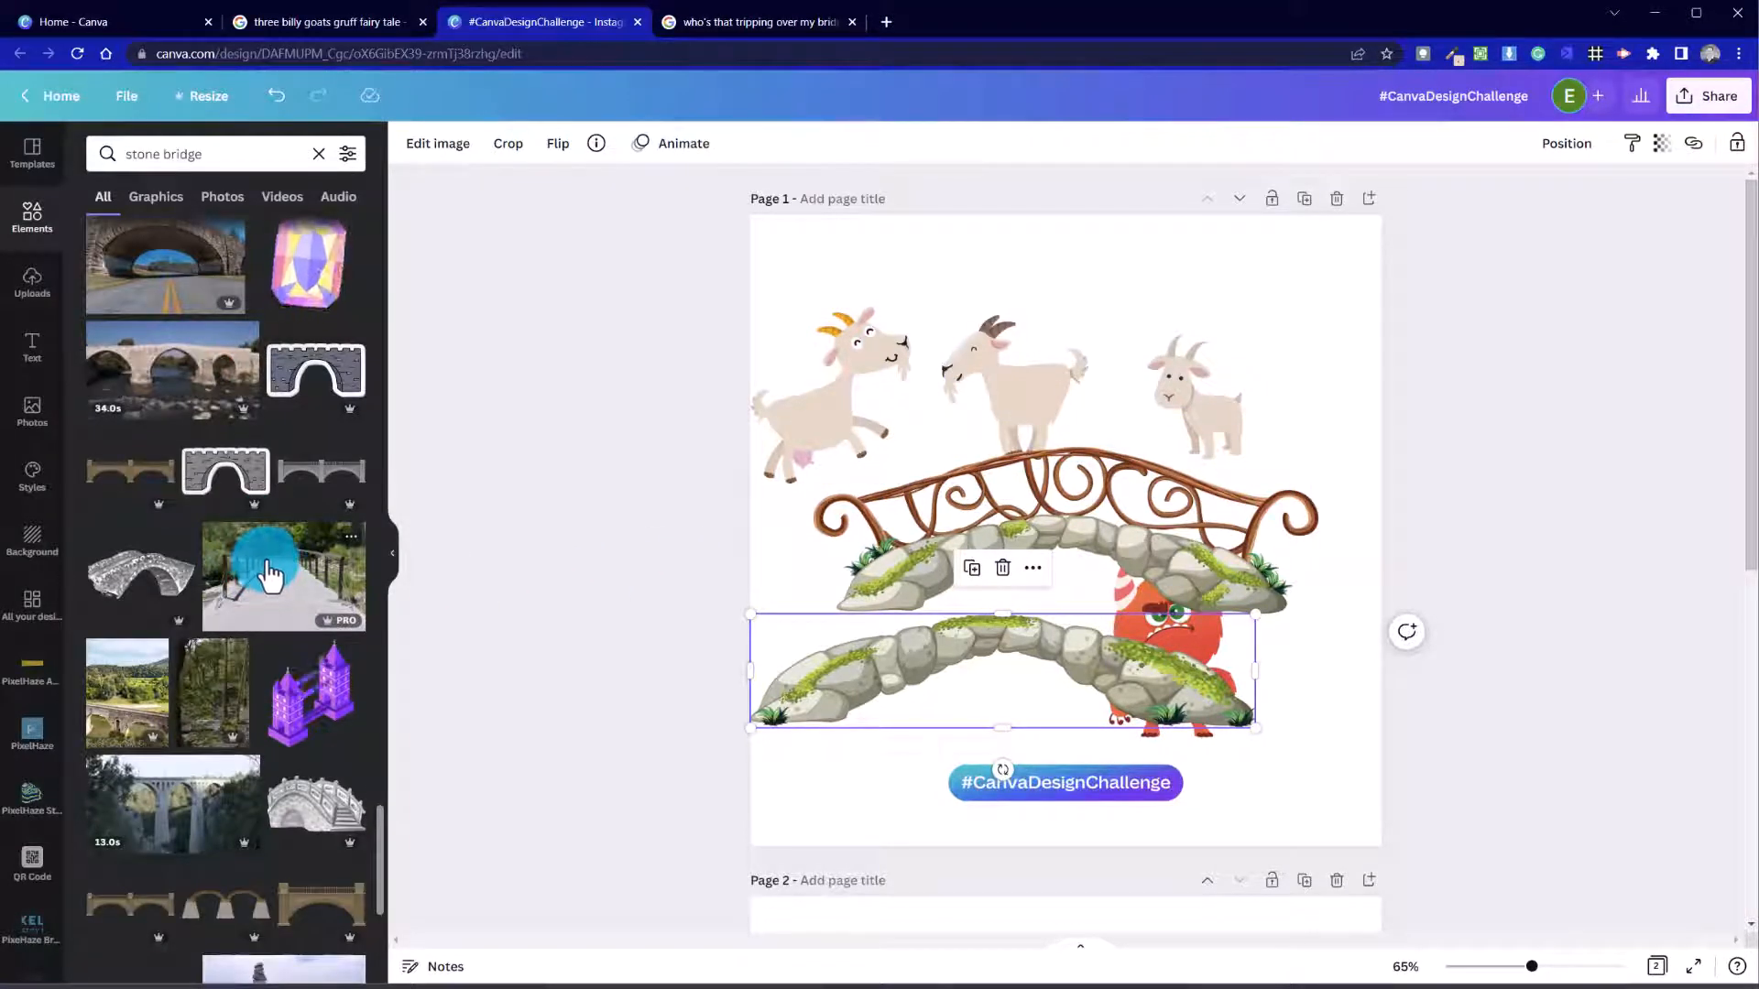
{"action": "scroll", "coordinate": [269, 573], "scroll_direction": "down", "scroll_amount": 10}
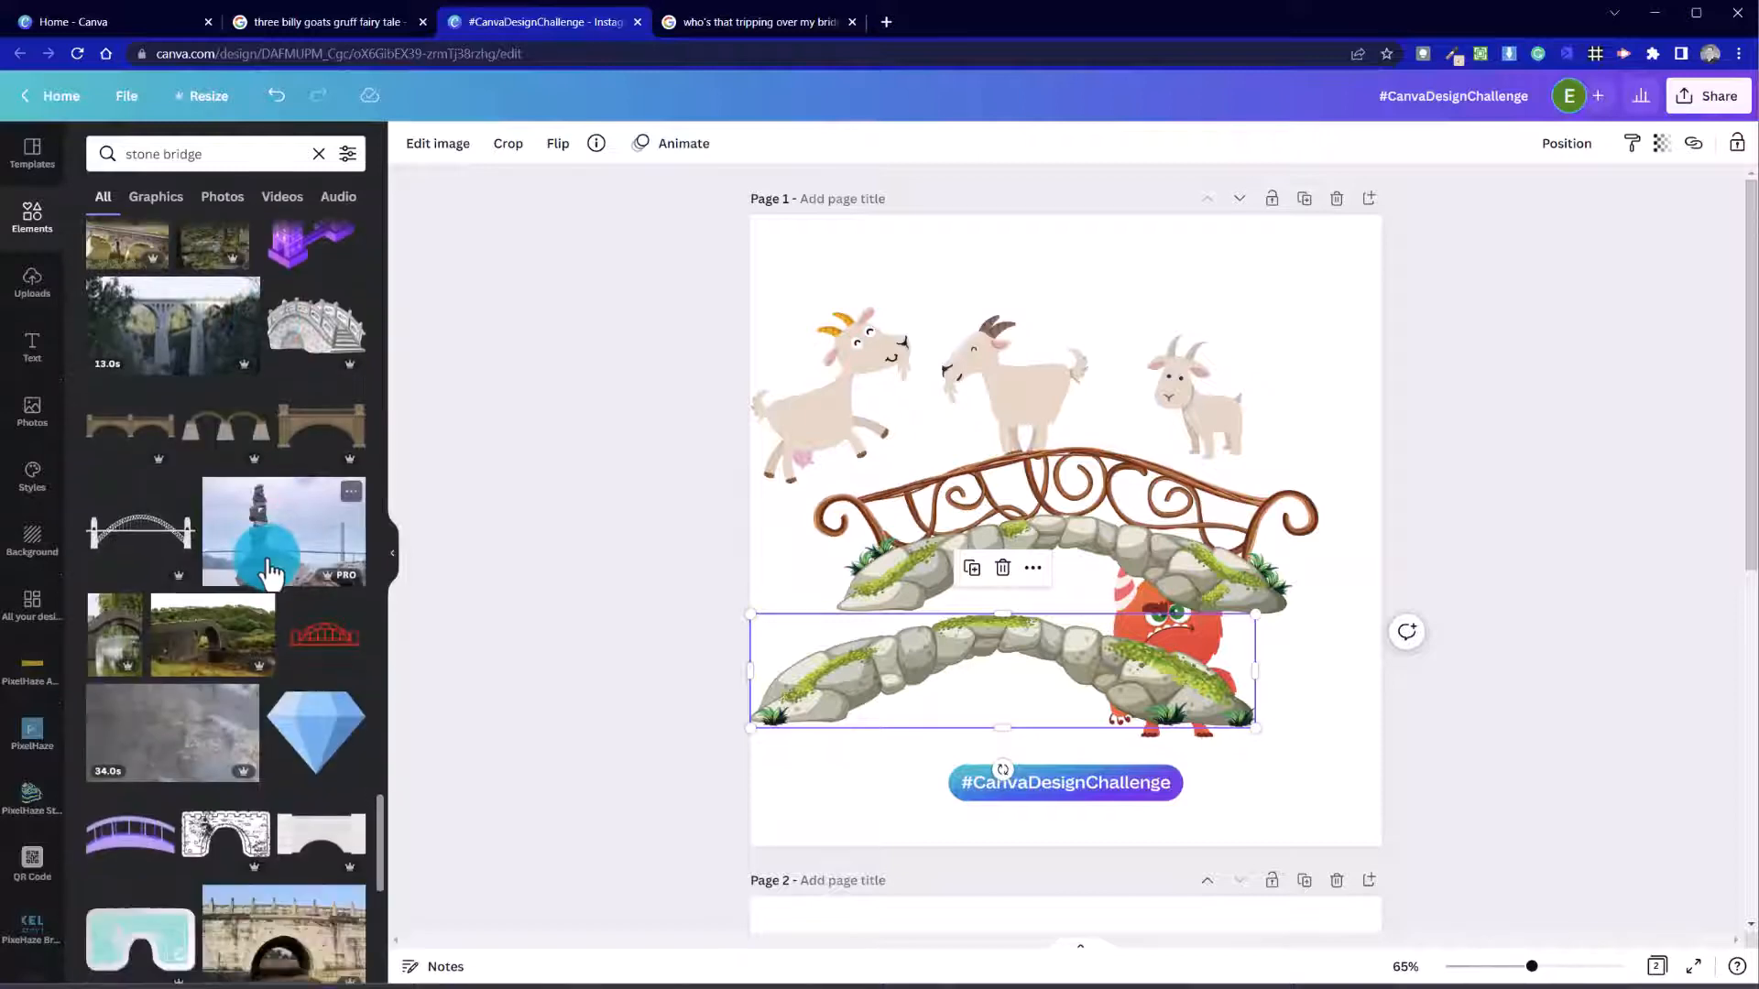
{"action": "scroll", "coordinate": [268, 573], "scroll_direction": "down", "scroll_amount": 3}
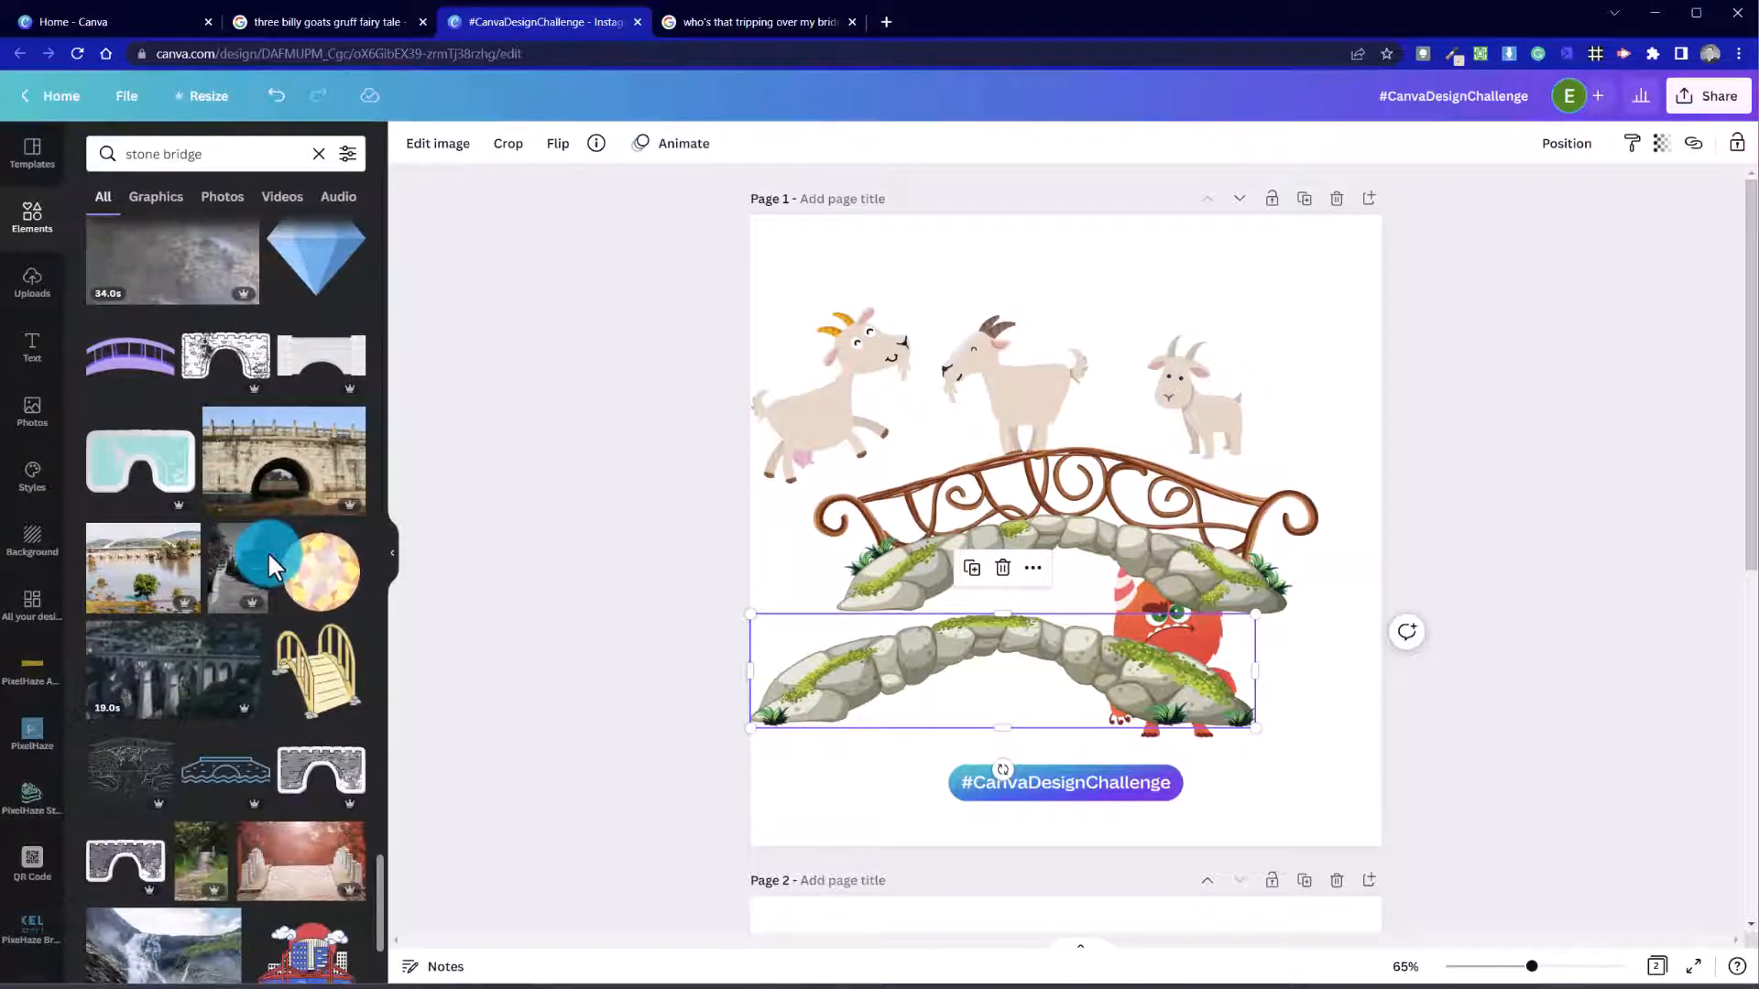
{"action": "scroll", "coordinate": [268, 552], "scroll_direction": "down", "scroll_amount": 9}
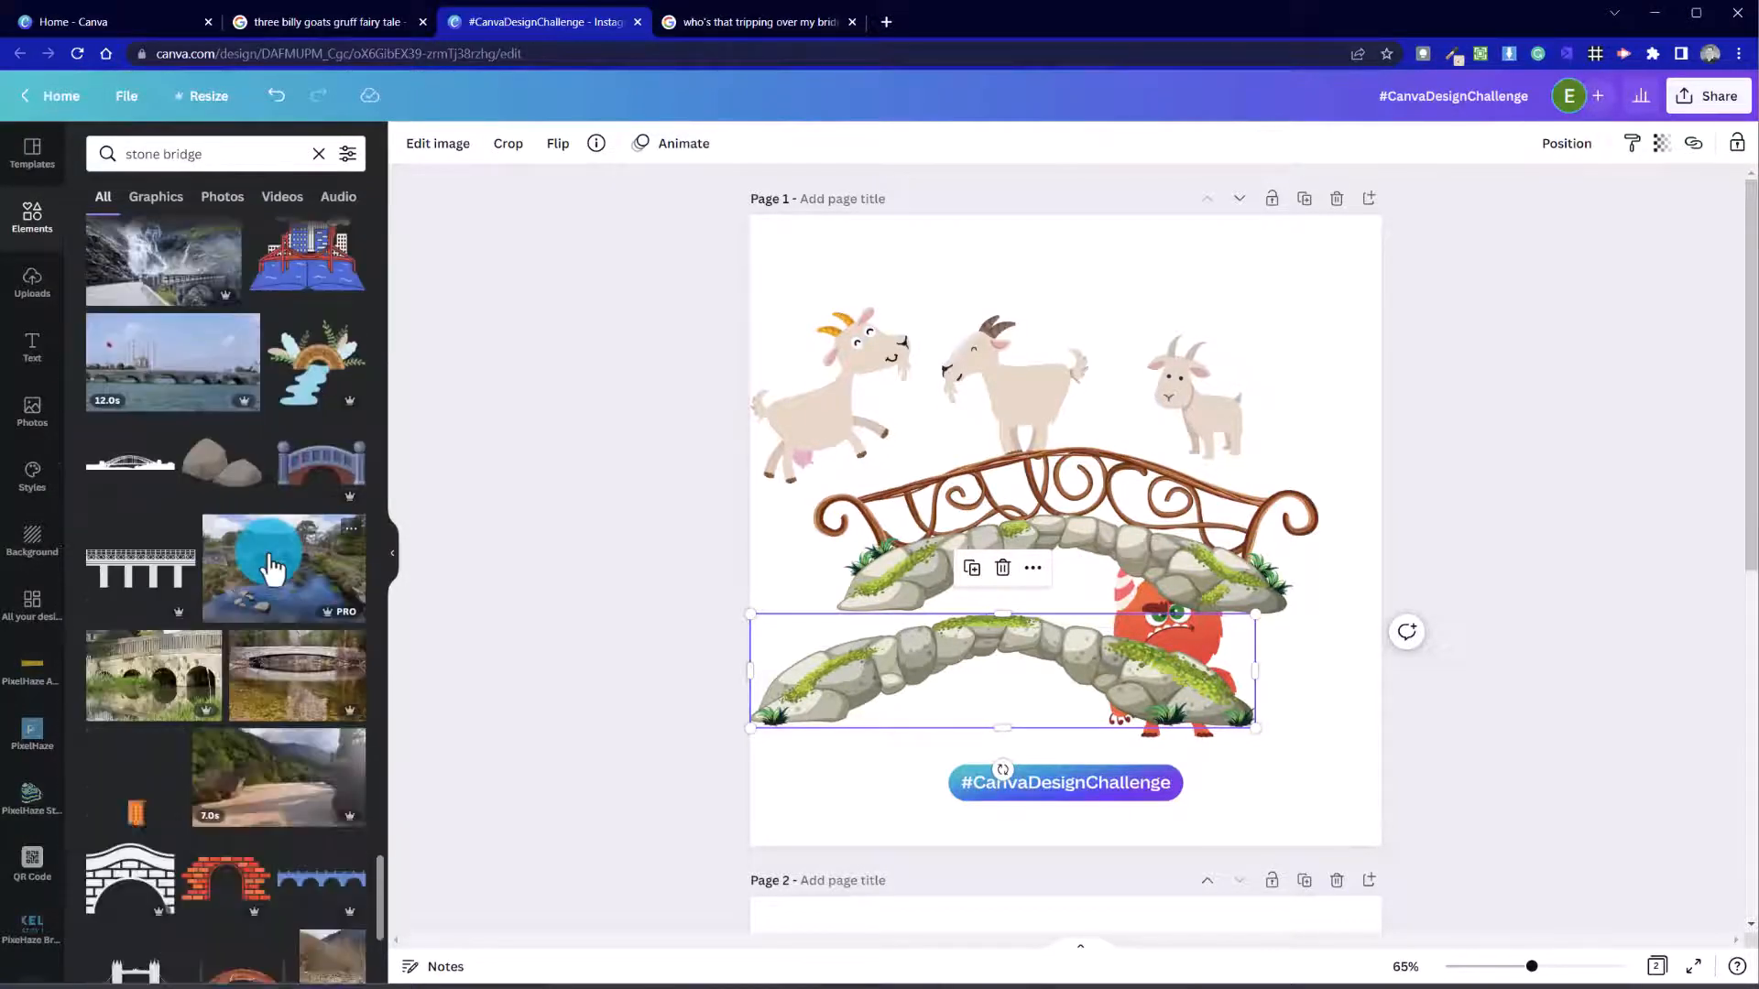
{"action": "scroll", "coordinate": [268, 570], "scroll_direction": "down", "scroll_amount": 3}
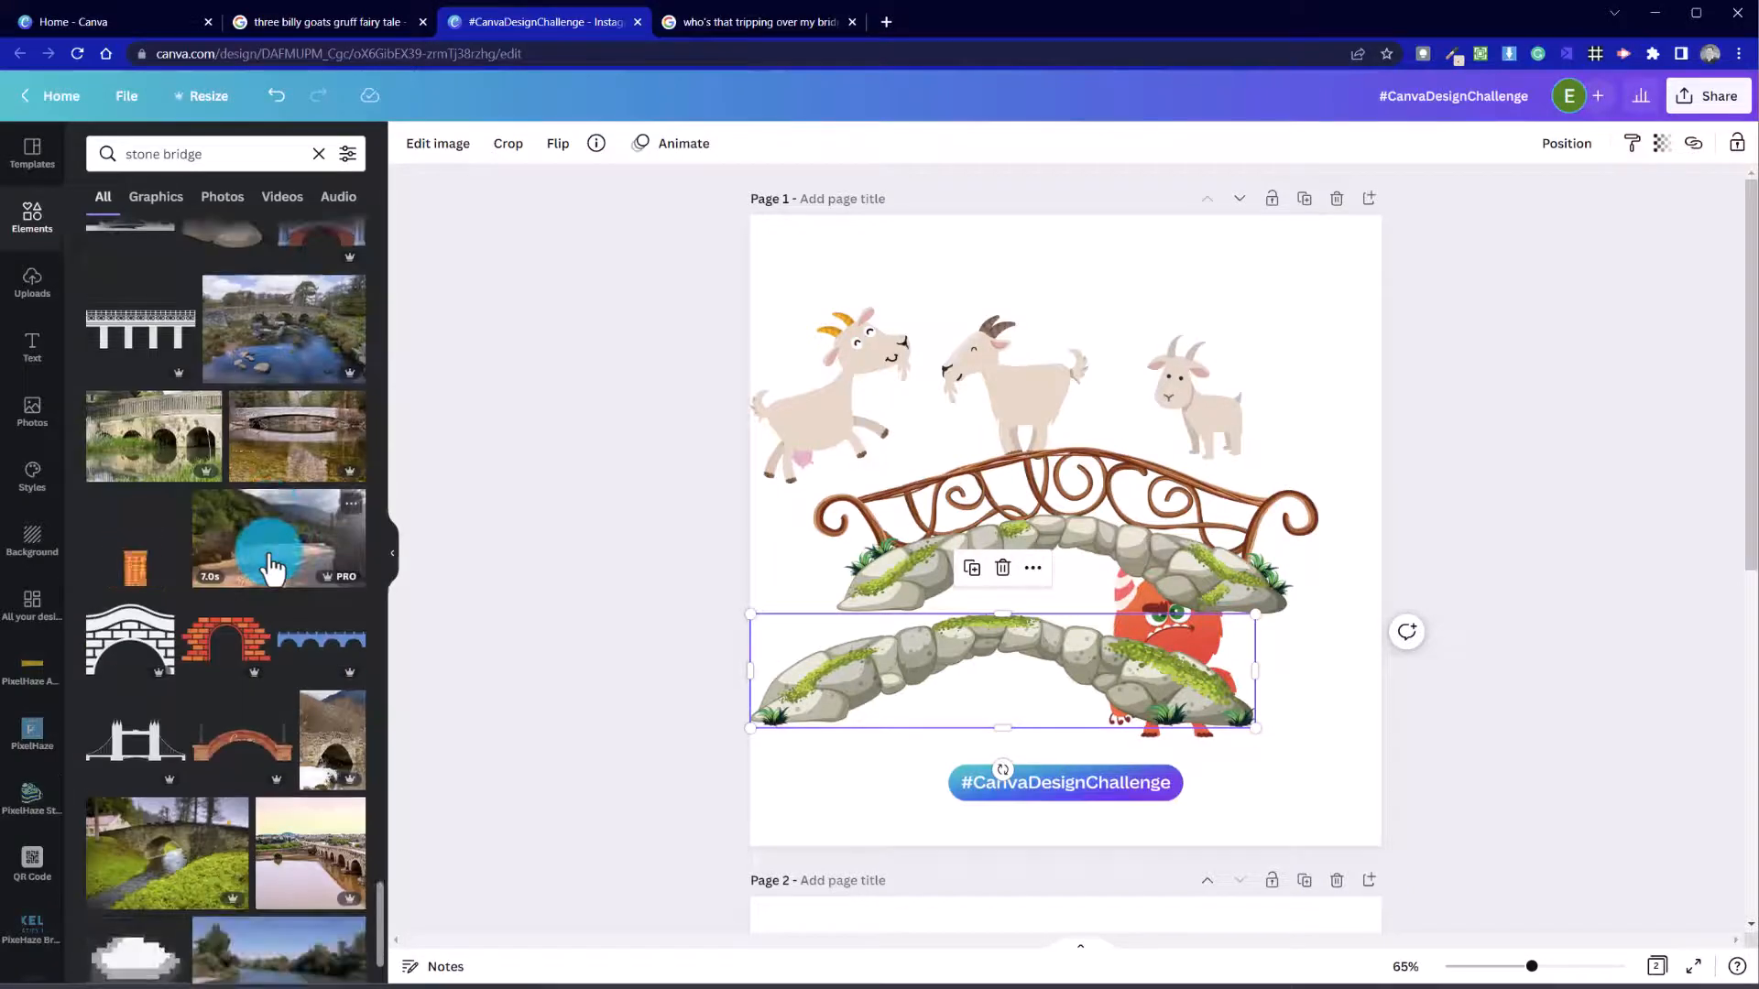
{"action": "scroll", "coordinate": [272, 568], "scroll_direction": "down", "scroll_amount": 5}
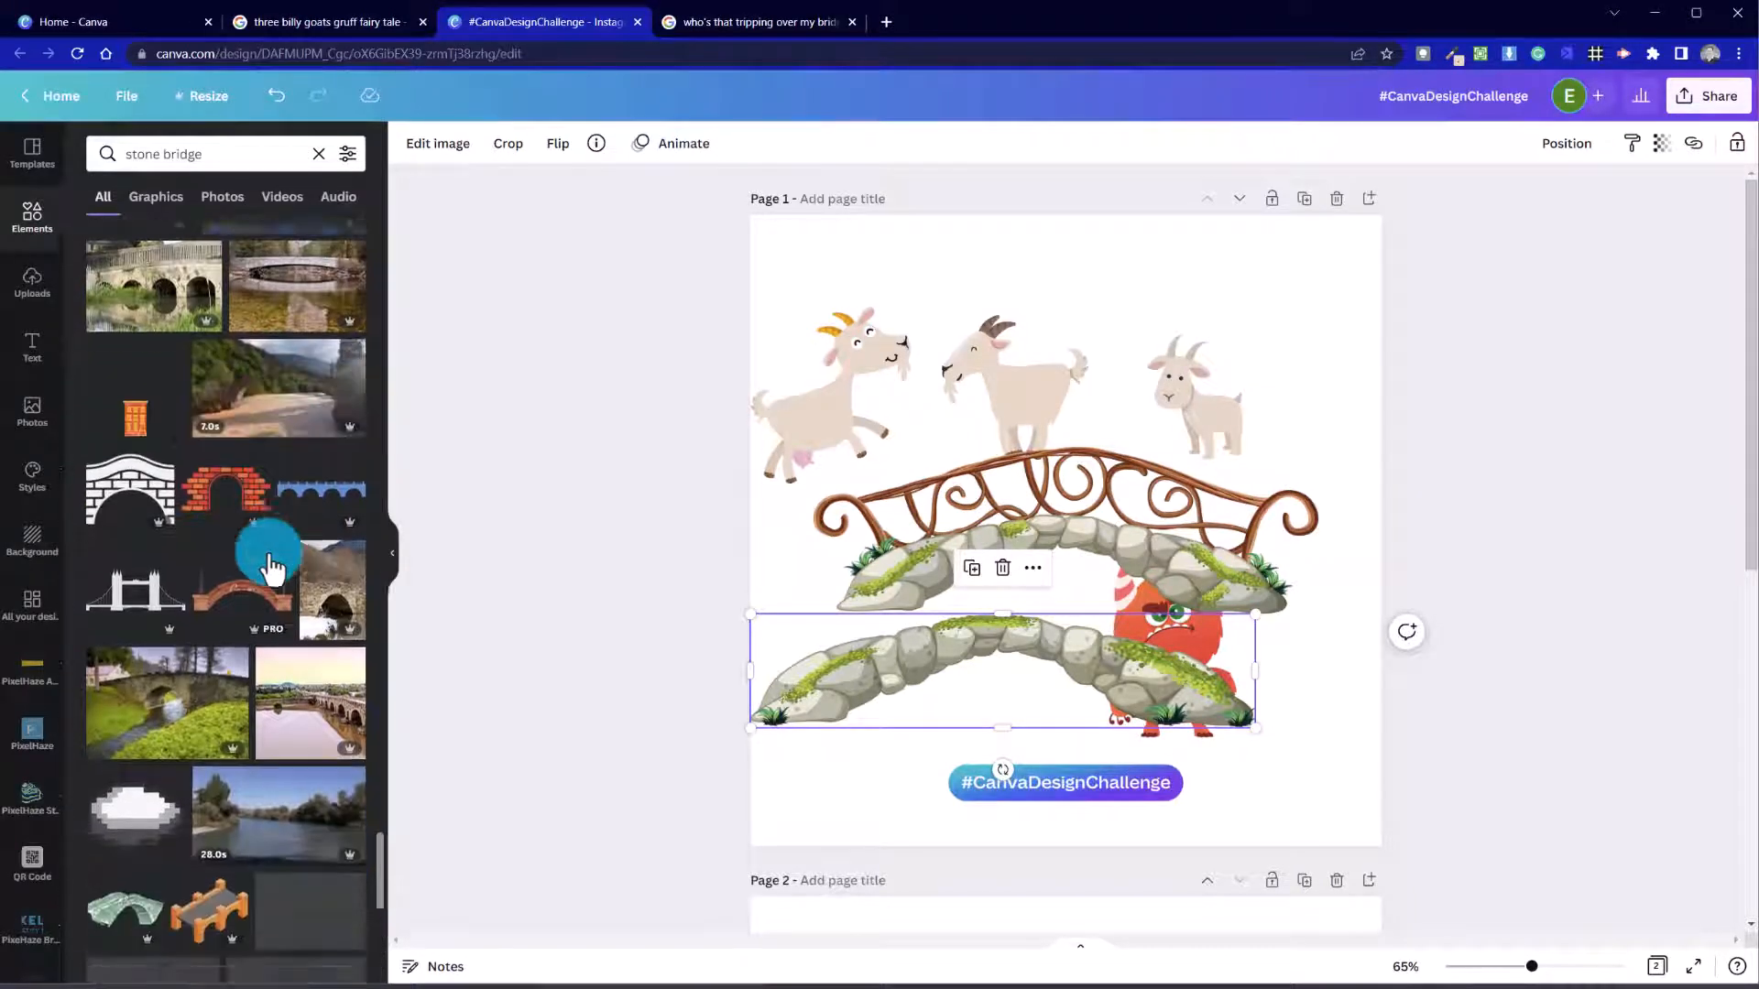
{"action": "scroll", "coordinate": [272, 568], "scroll_direction": "down", "scroll_amount": 3}
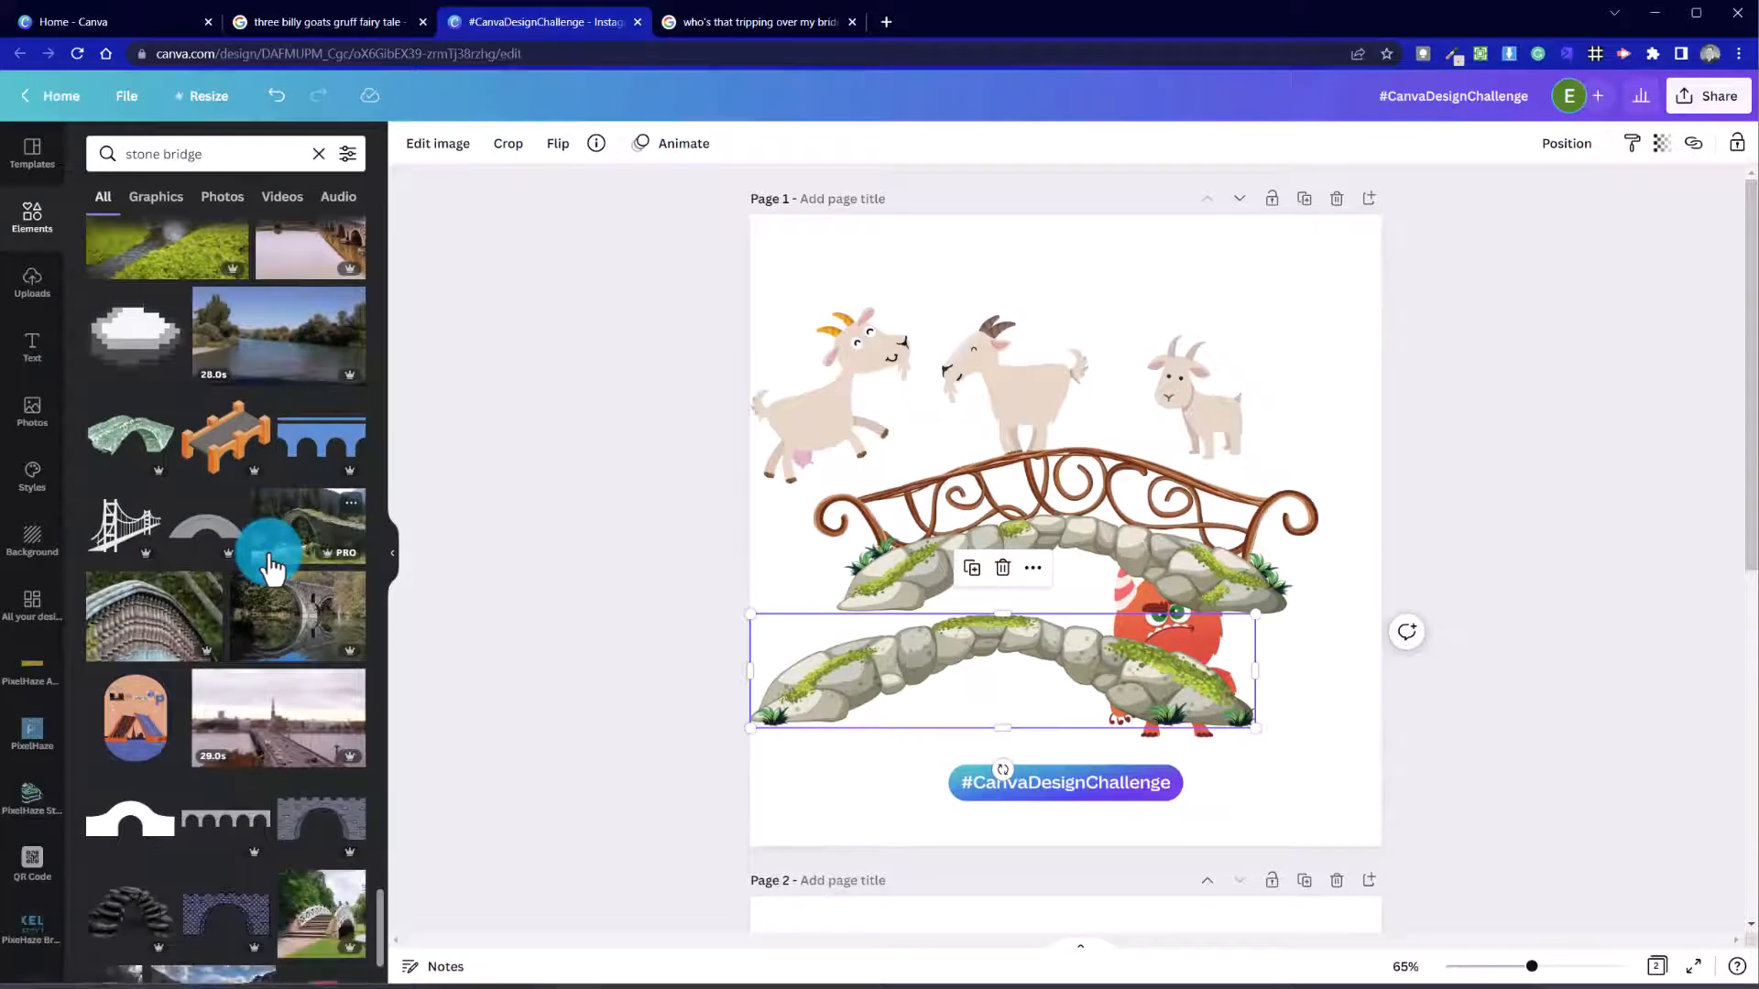
{"action": "scroll", "coordinate": [272, 568], "scroll_direction": "down", "scroll_amount": 8}
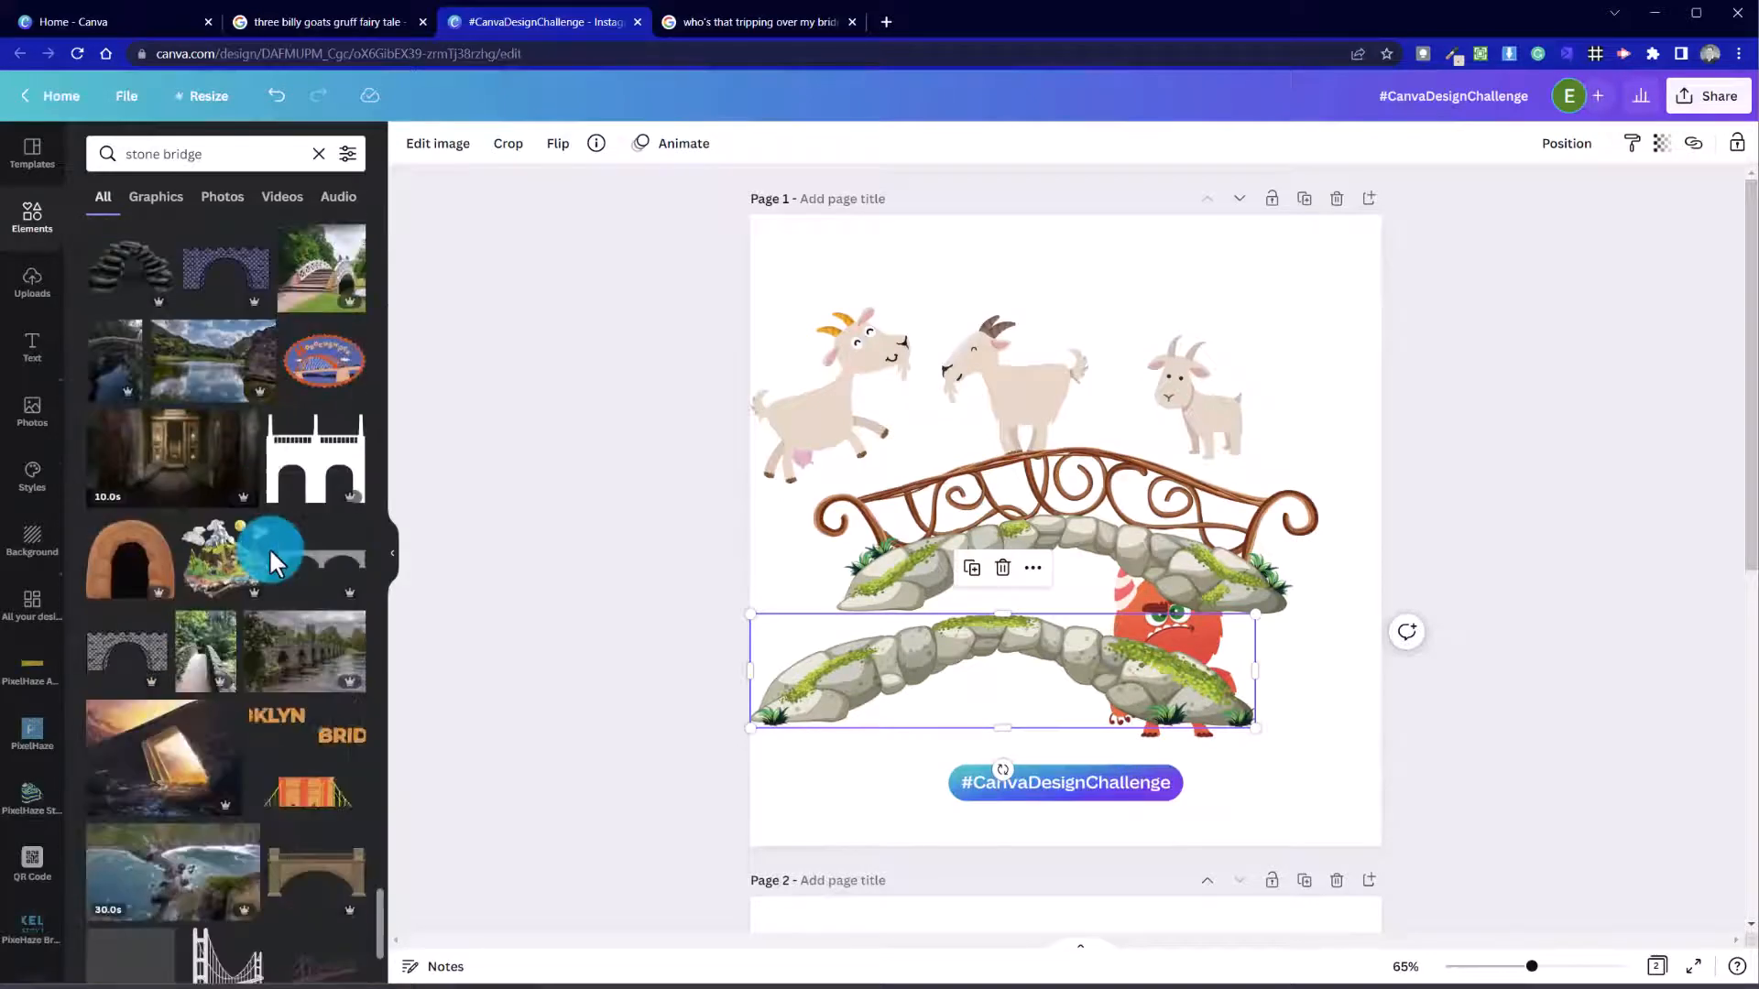
{"action": "scroll", "coordinate": [270, 555], "scroll_direction": "down", "scroll_amount": 9}
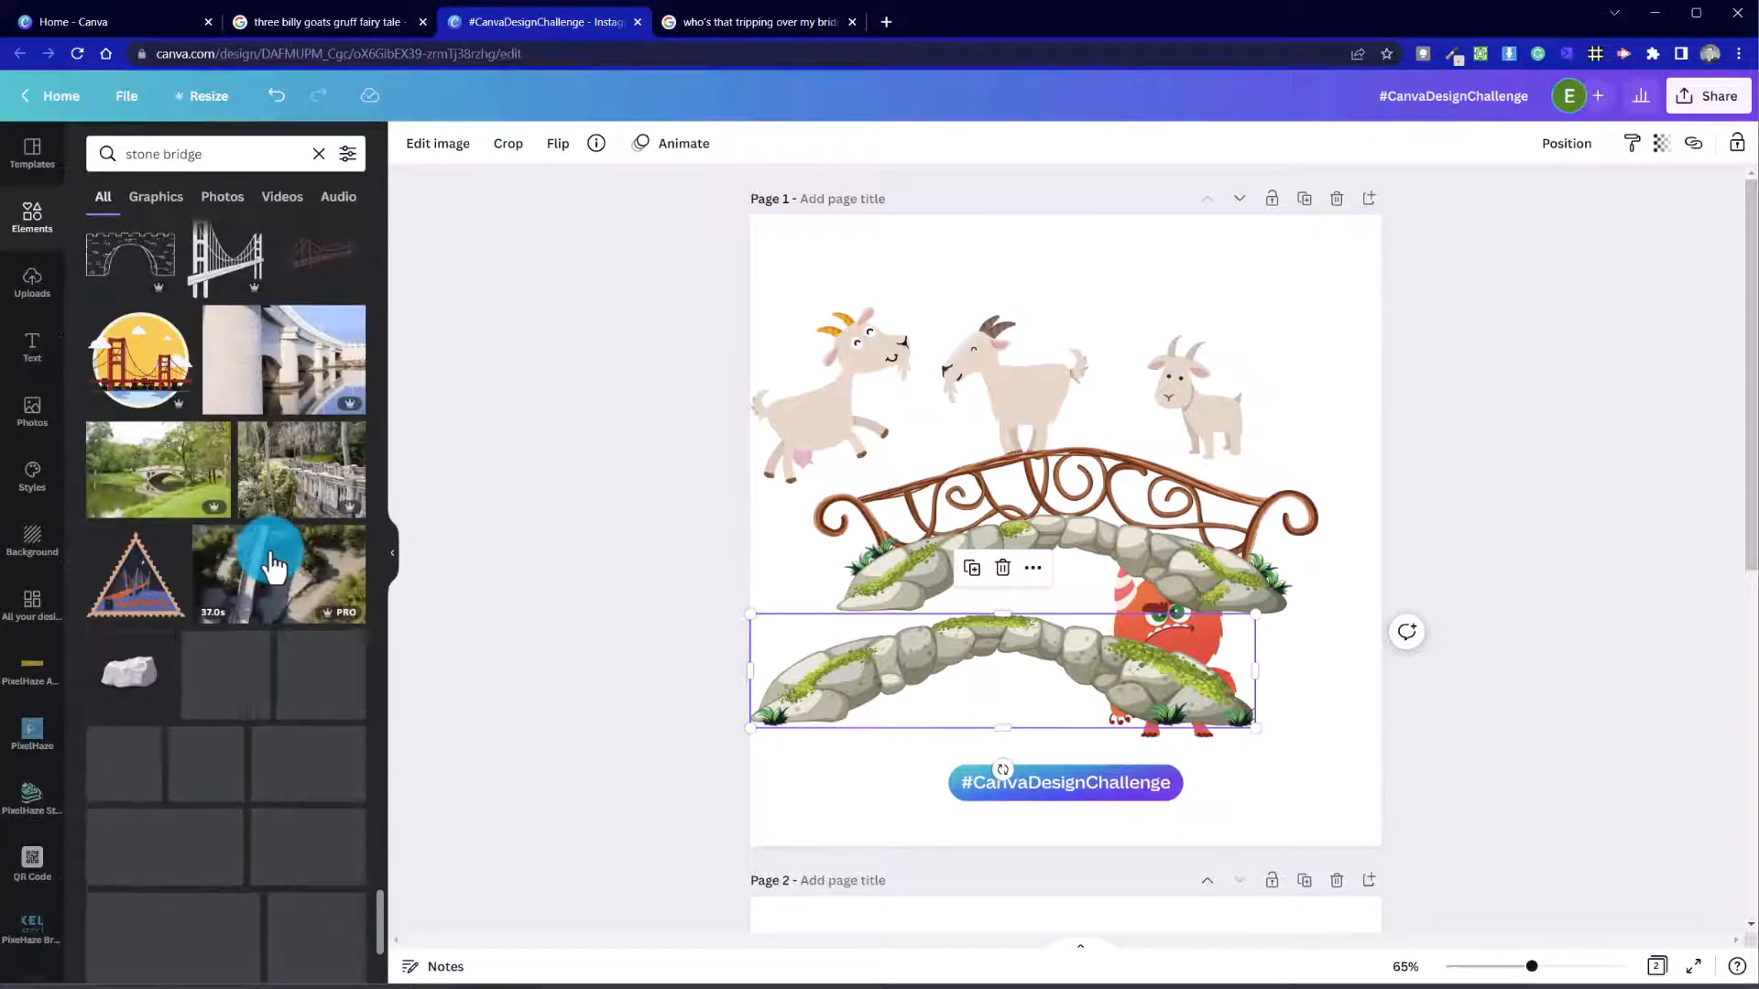
{"action": "scroll", "coordinate": [272, 565], "scroll_direction": "down", "scroll_amount": 3}
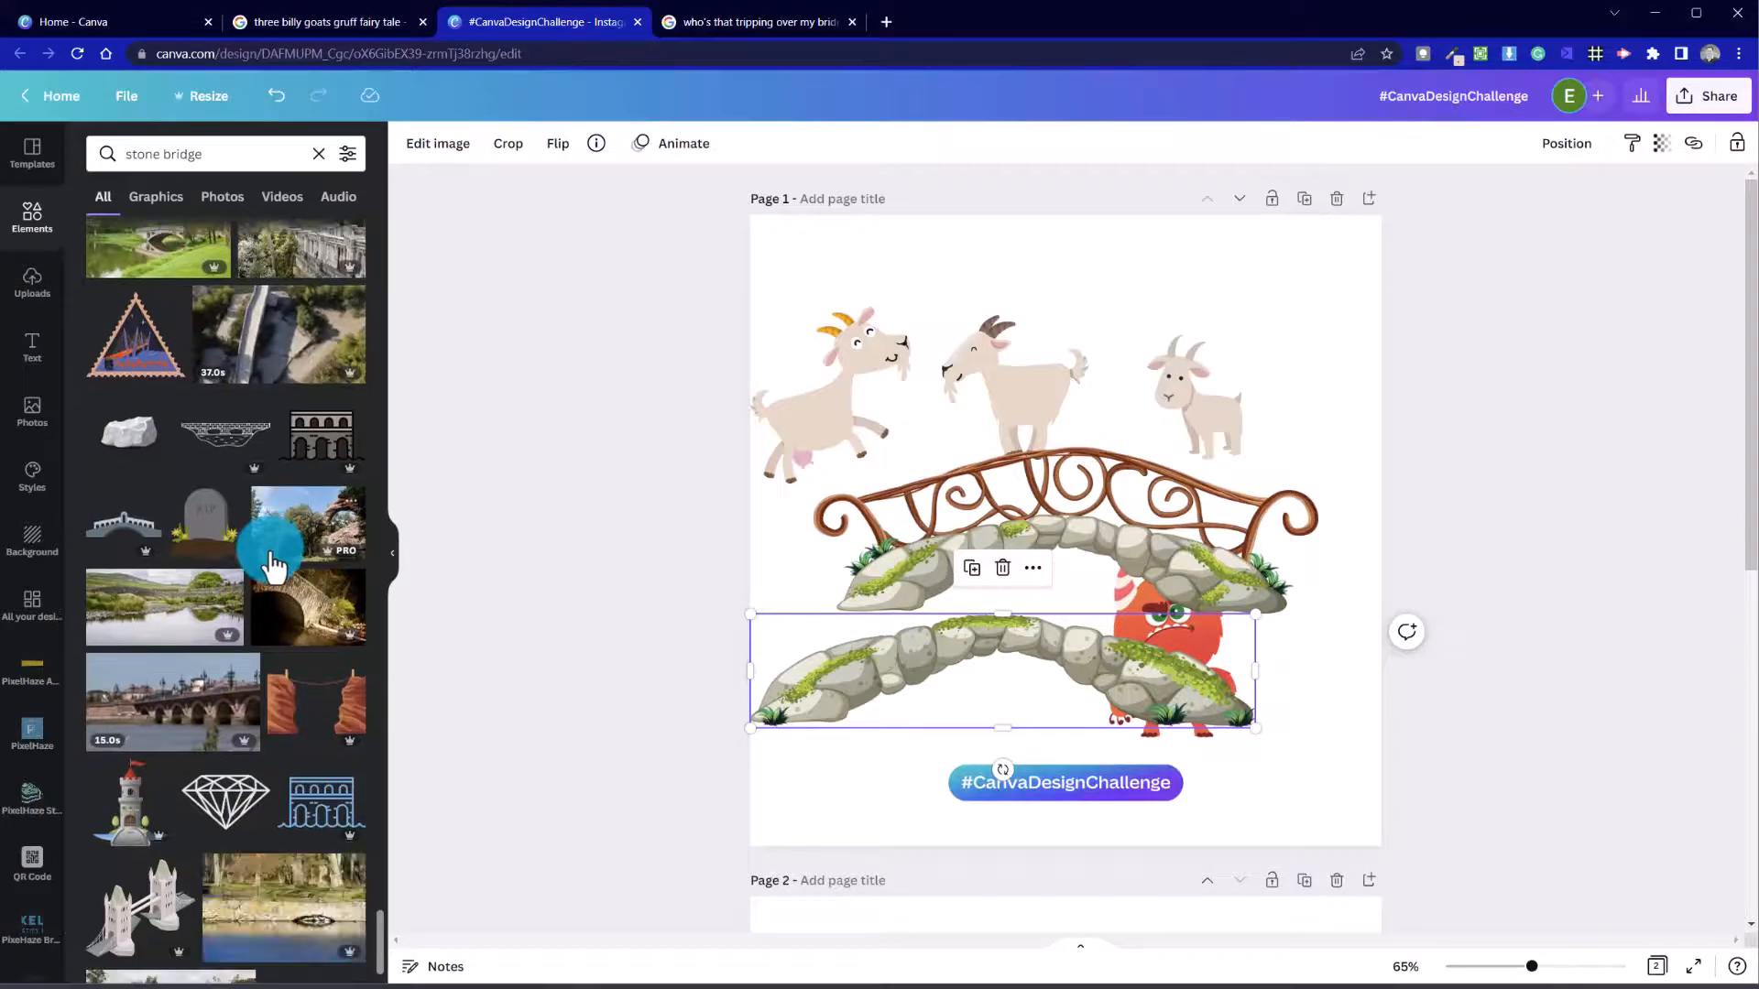
{"action": "scroll", "coordinate": [272, 565], "scroll_direction": "down", "scroll_amount": 8}
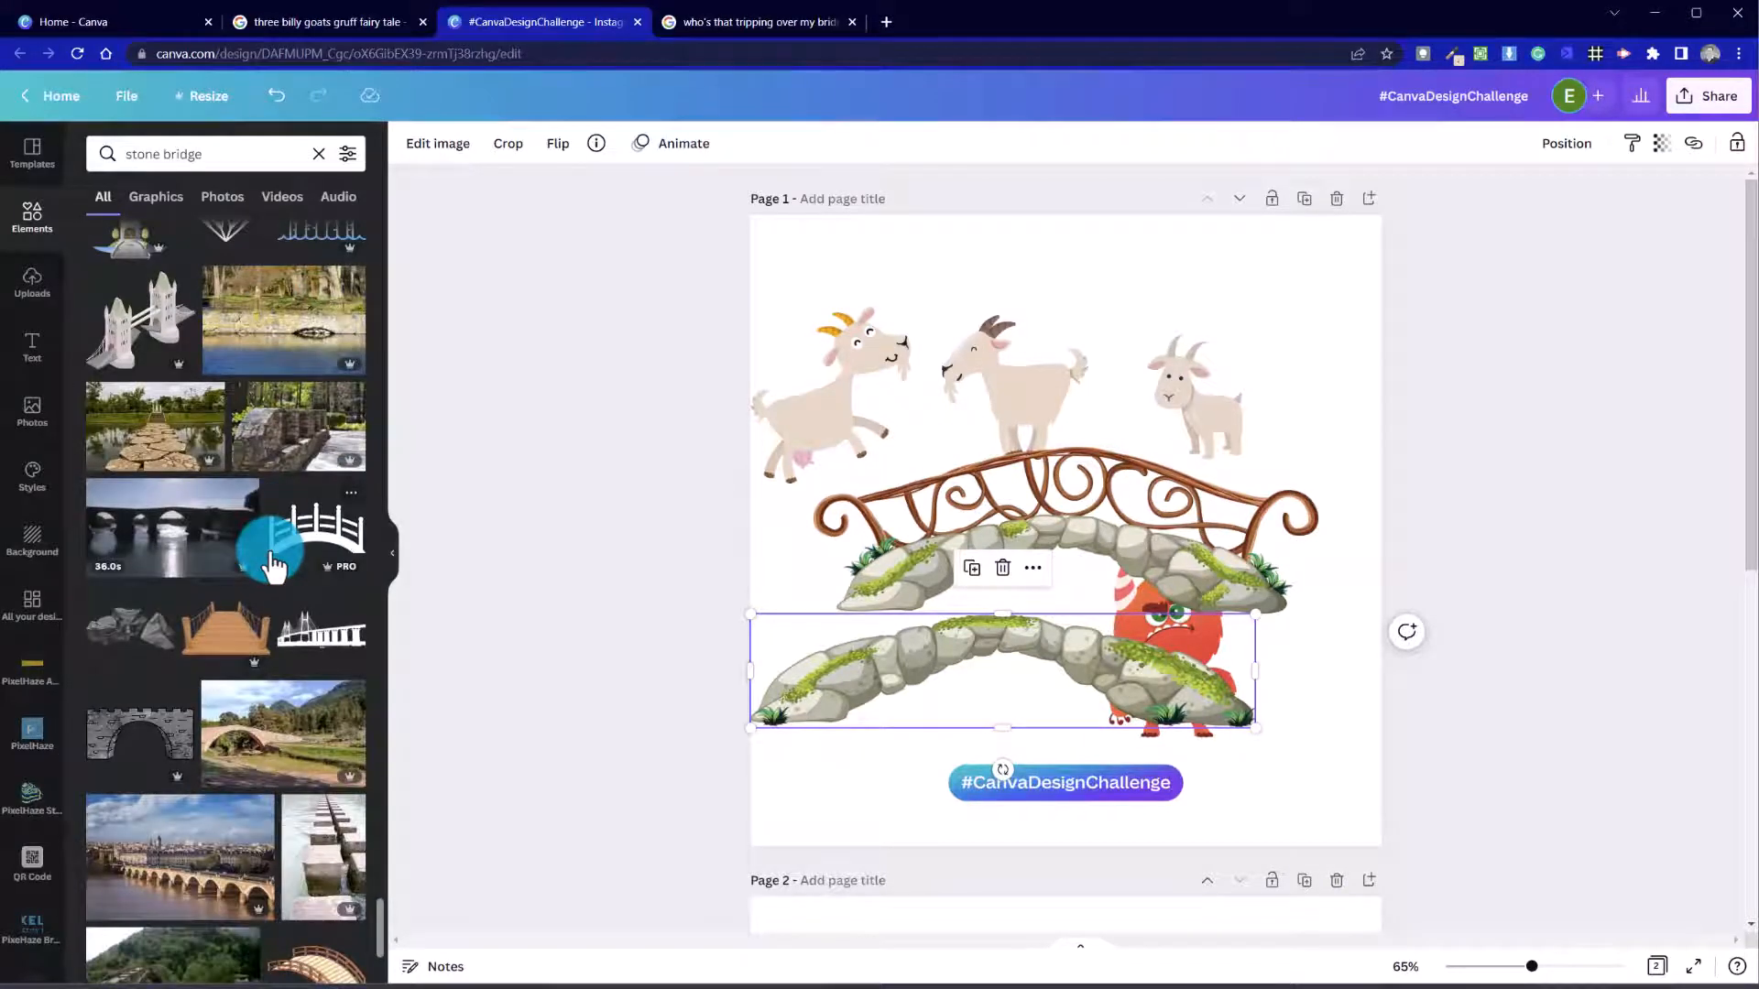
{"action": "scroll", "coordinate": [272, 565], "scroll_direction": "down", "scroll_amount": 3}
{"action": "scroll", "coordinate": [272, 565], "scroll_direction": "down", "scroll_amount": 4}
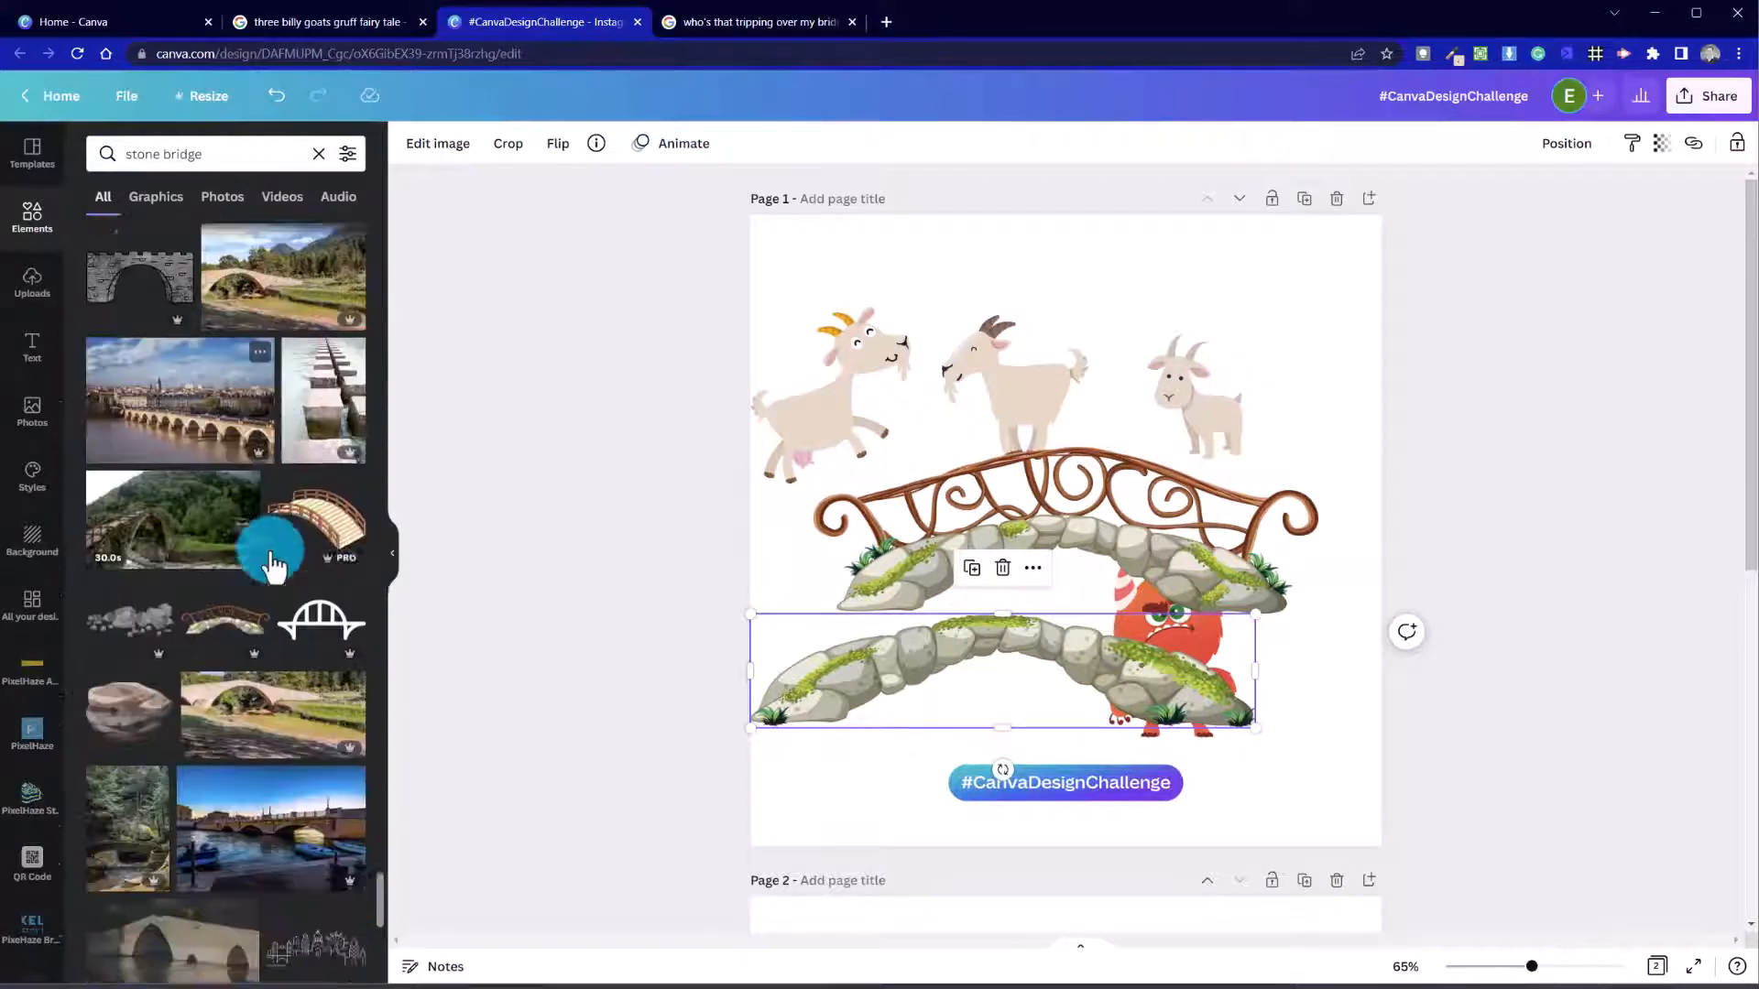
{"action": "scroll", "coordinate": [272, 548], "scroll_direction": "down", "scroll_amount": 10}
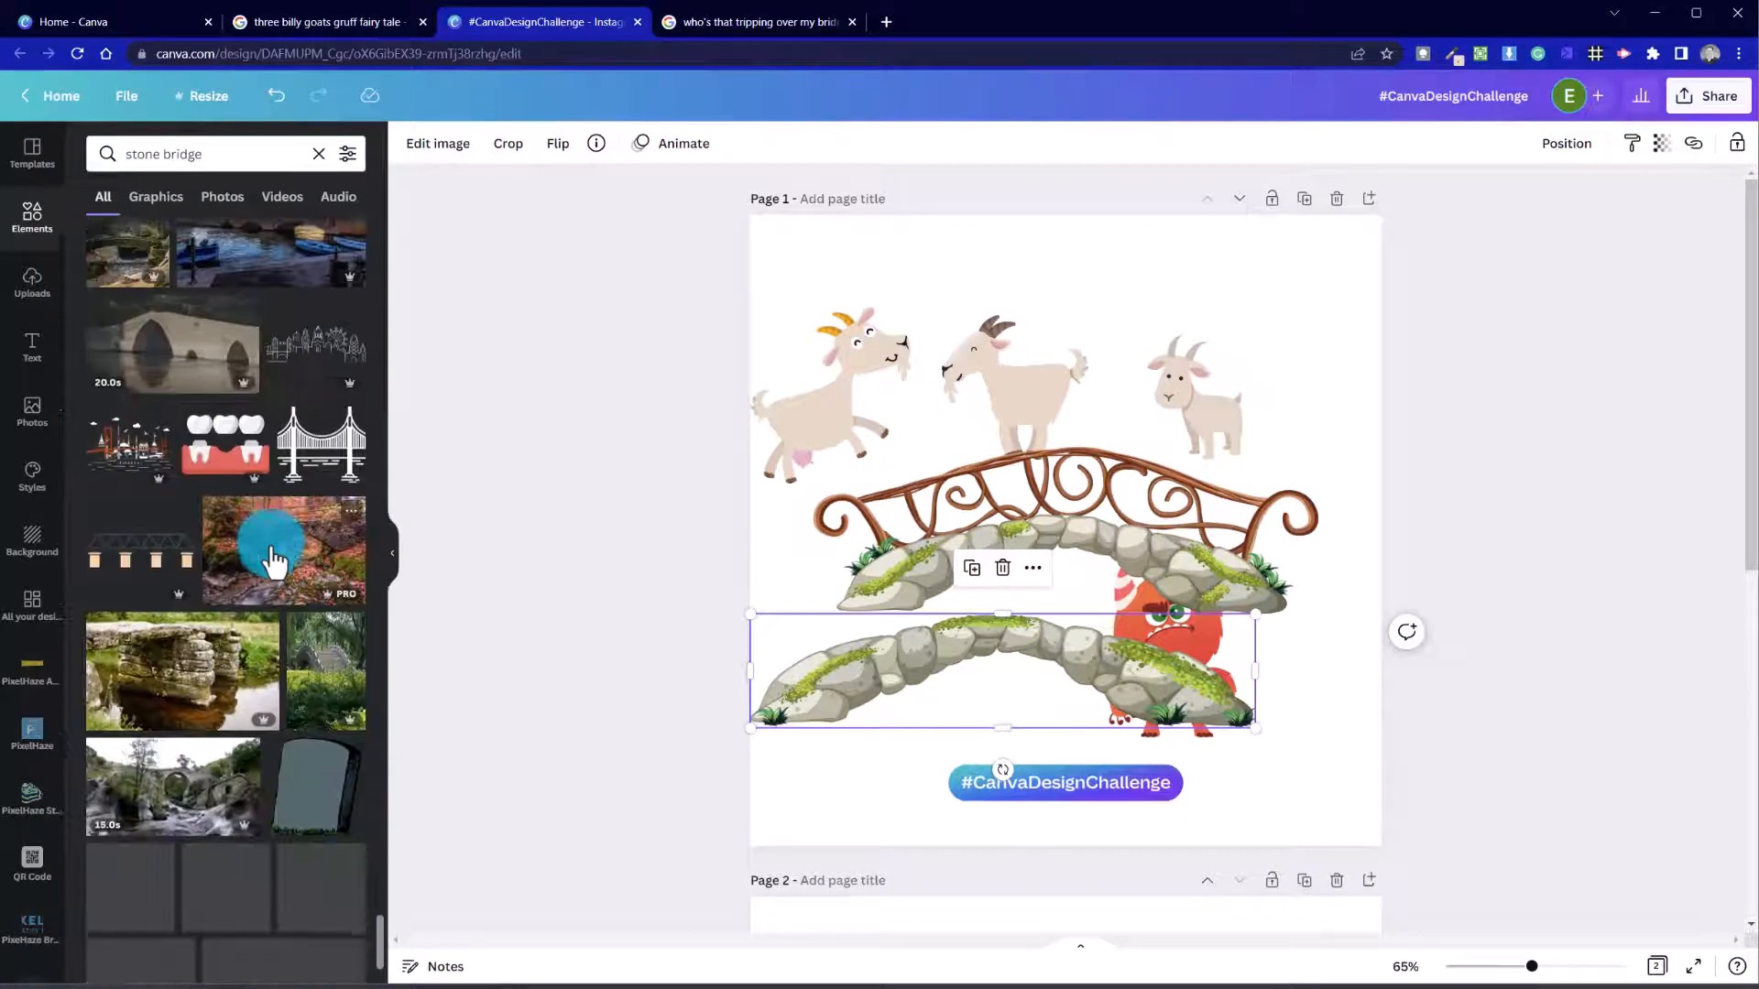
{"action": "scroll", "coordinate": [272, 559], "scroll_direction": "down", "scroll_amount": 3}
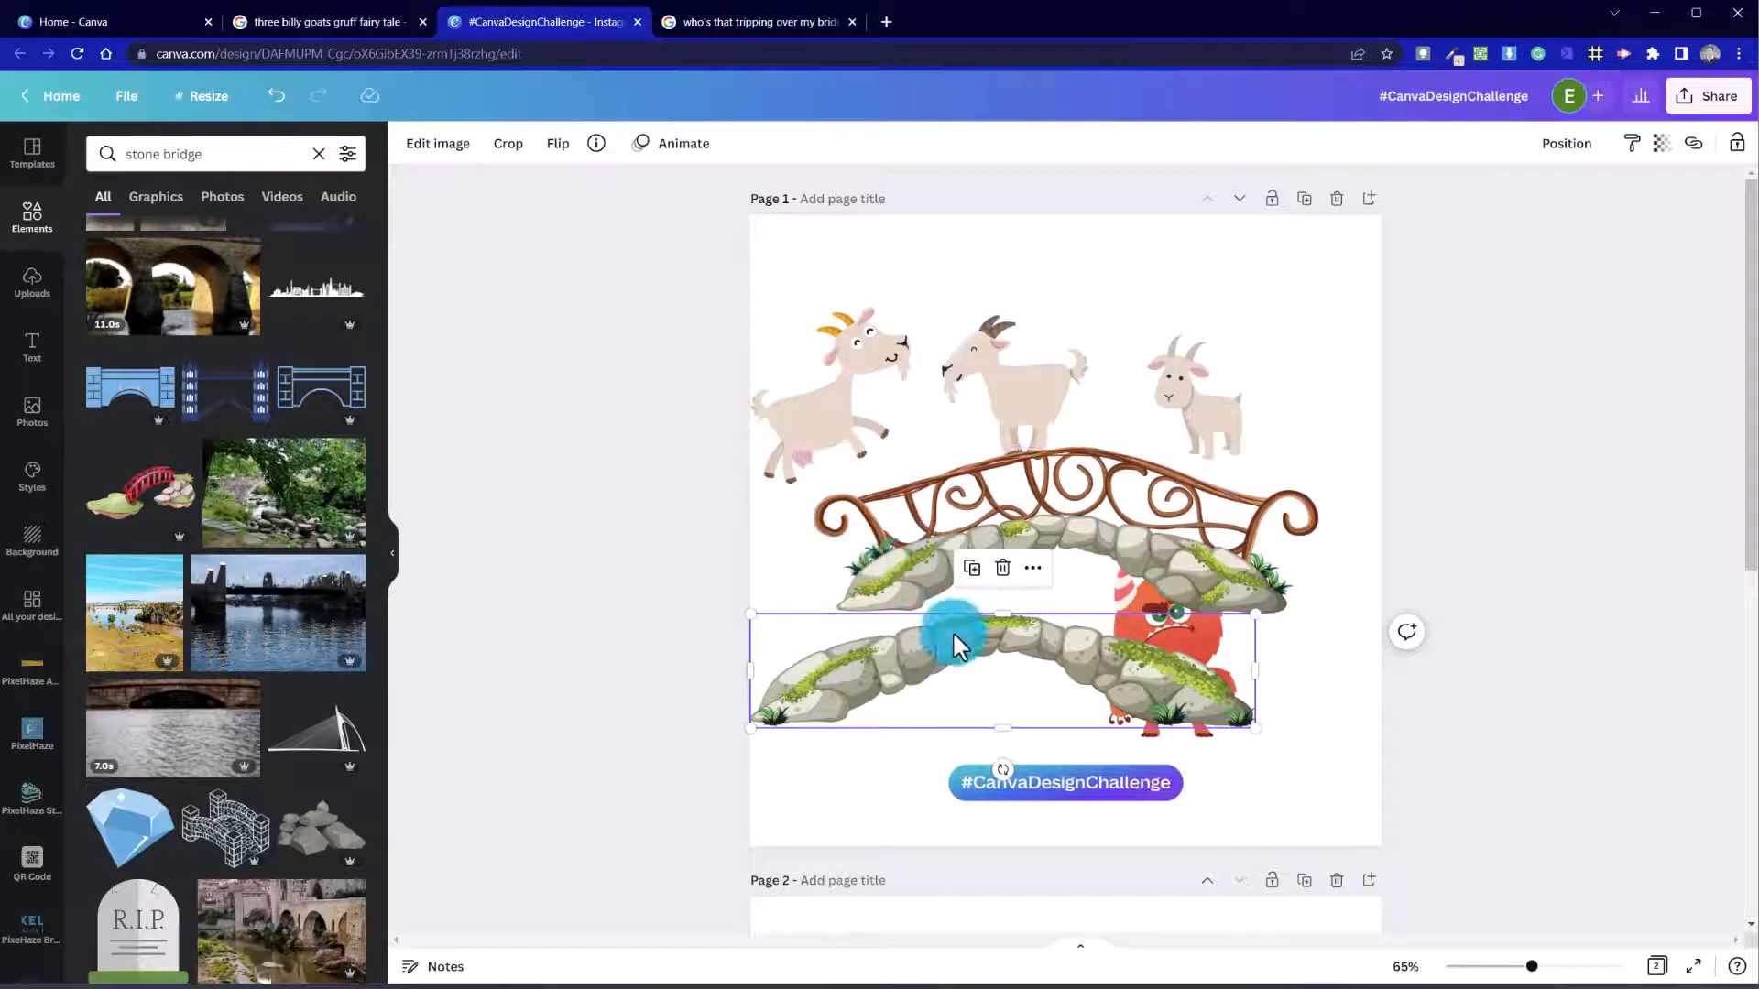
Step: Delete the railed bridge and put the plain mossy arch in its place, enlarged to about 1,343 × 304 and overhanging both page edges
{"action": "left_click_drag", "start_coordinate": [953, 640], "coordinate": [978, 513]}
{"action": "left_click", "coordinate": [1067, 553]}
{"action": "key", "text": "Delete"}
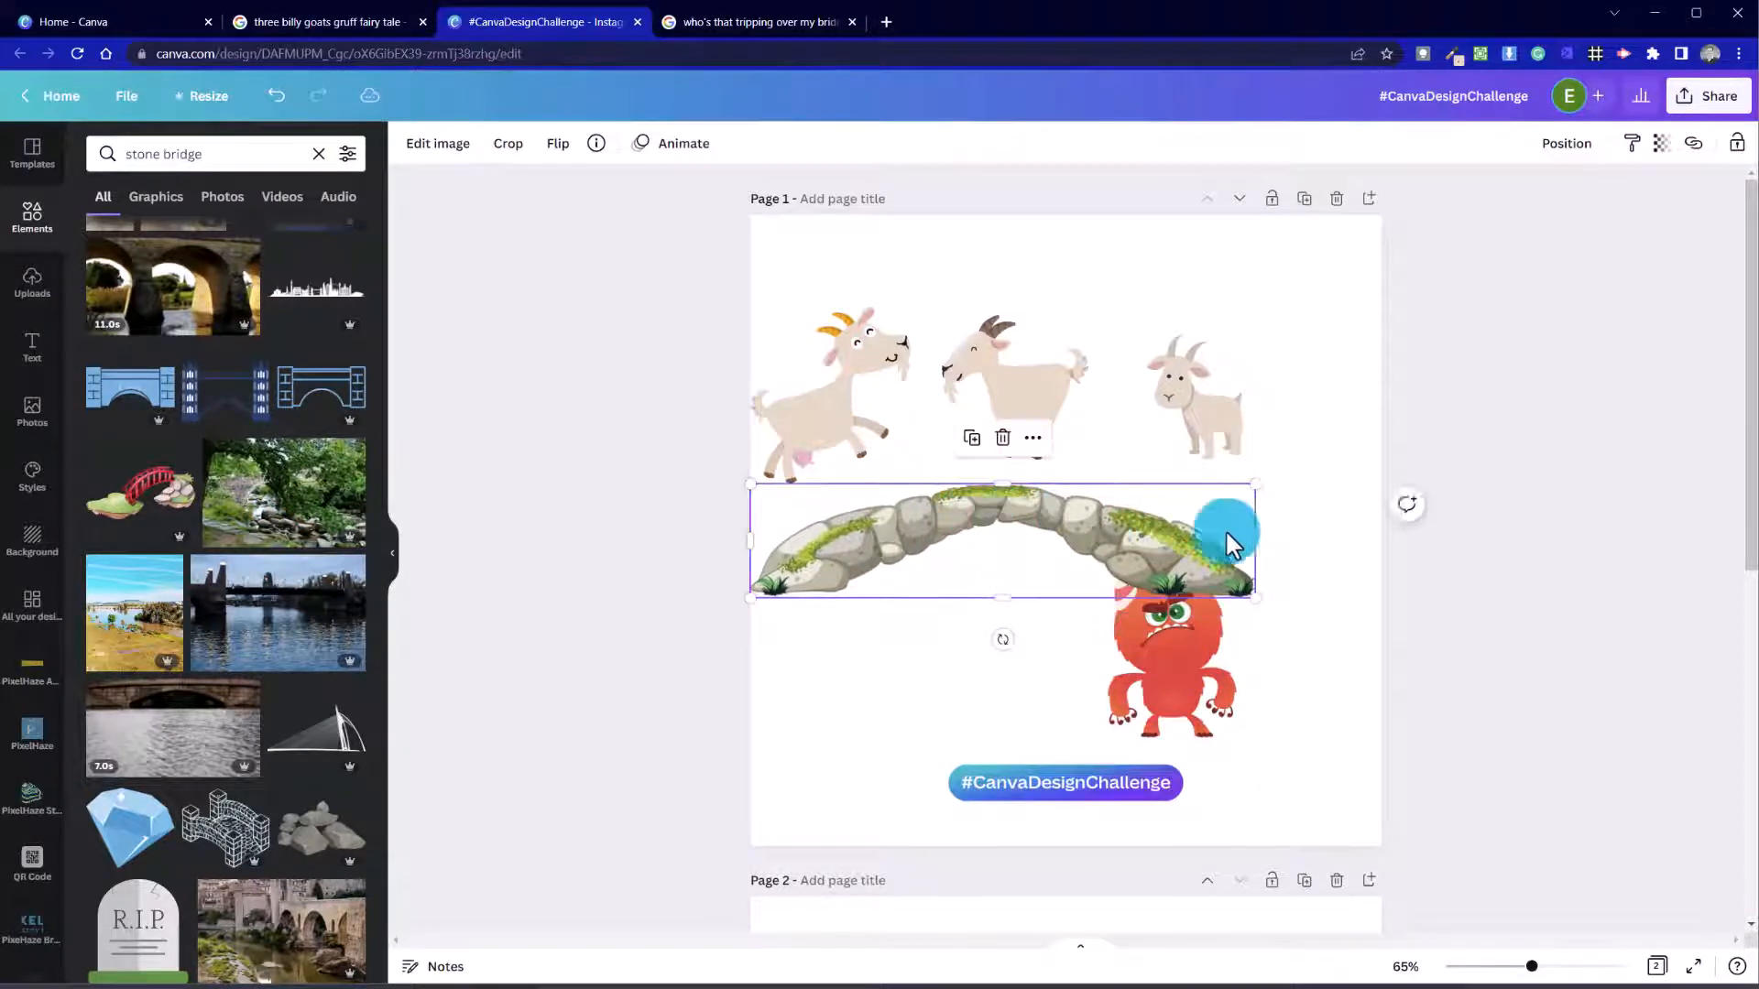
{"action": "left_click_drag", "start_coordinate": [1253, 483], "coordinate": [1535, 425]}
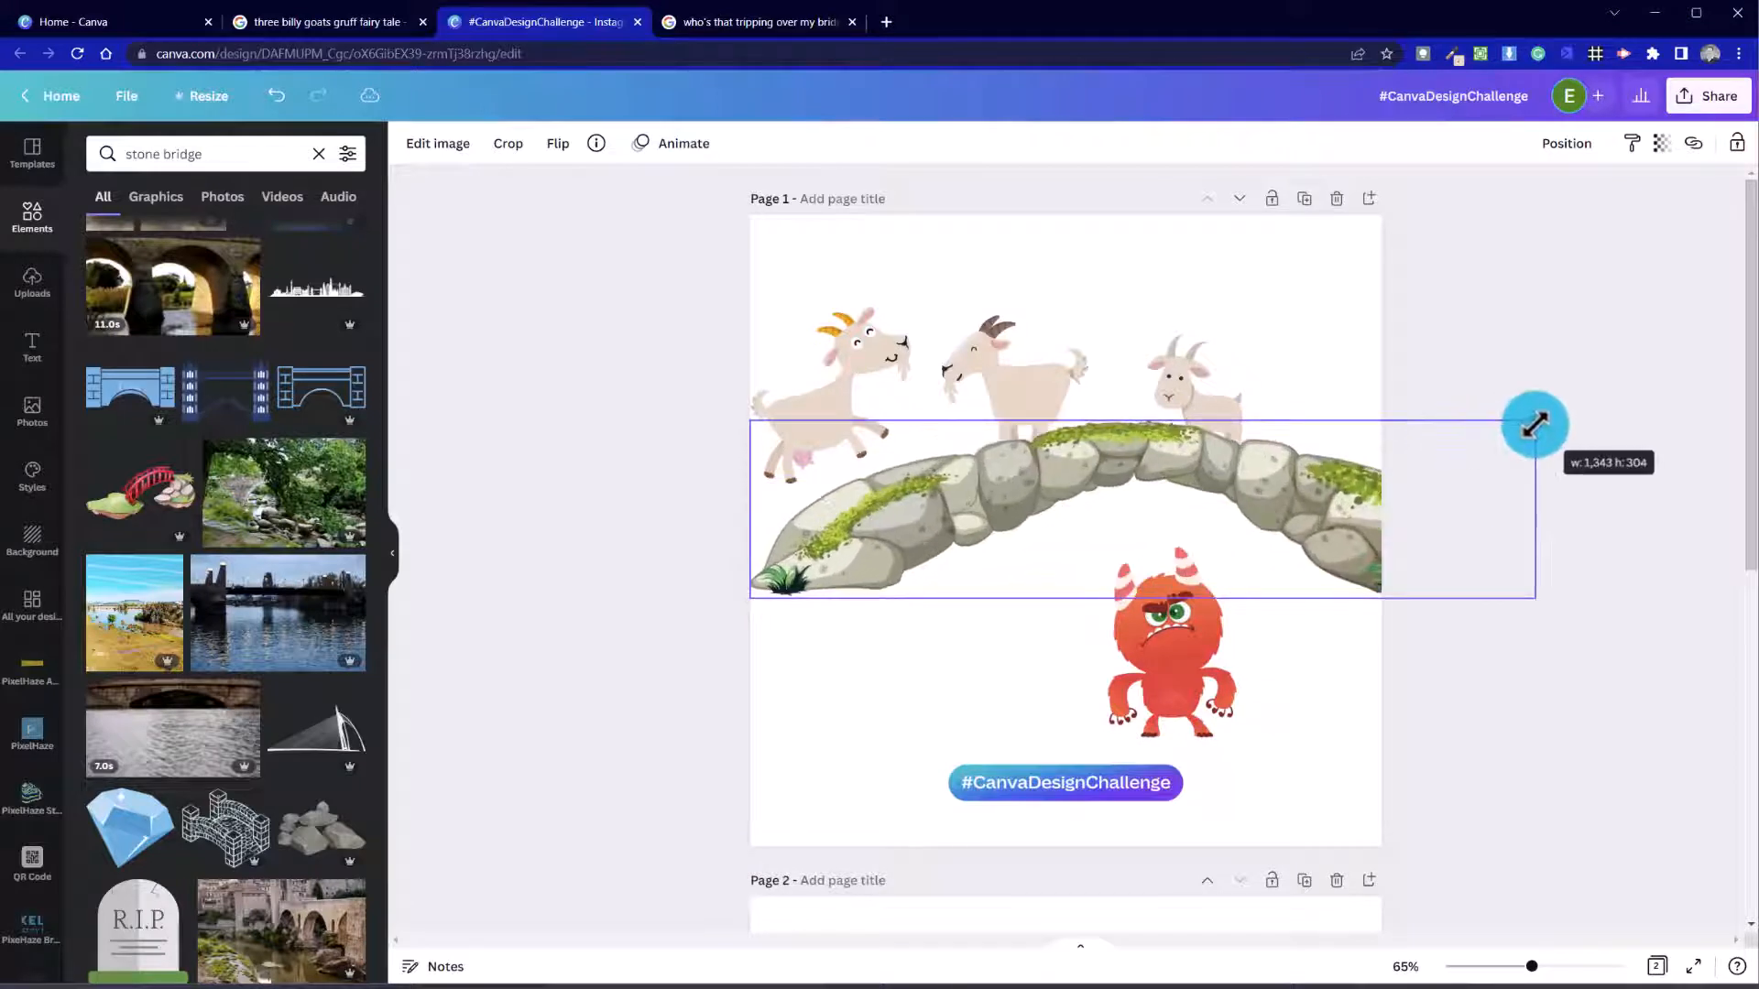
{"action": "left_click_drag", "start_coordinate": [1292, 495], "coordinate": [1210, 549]}
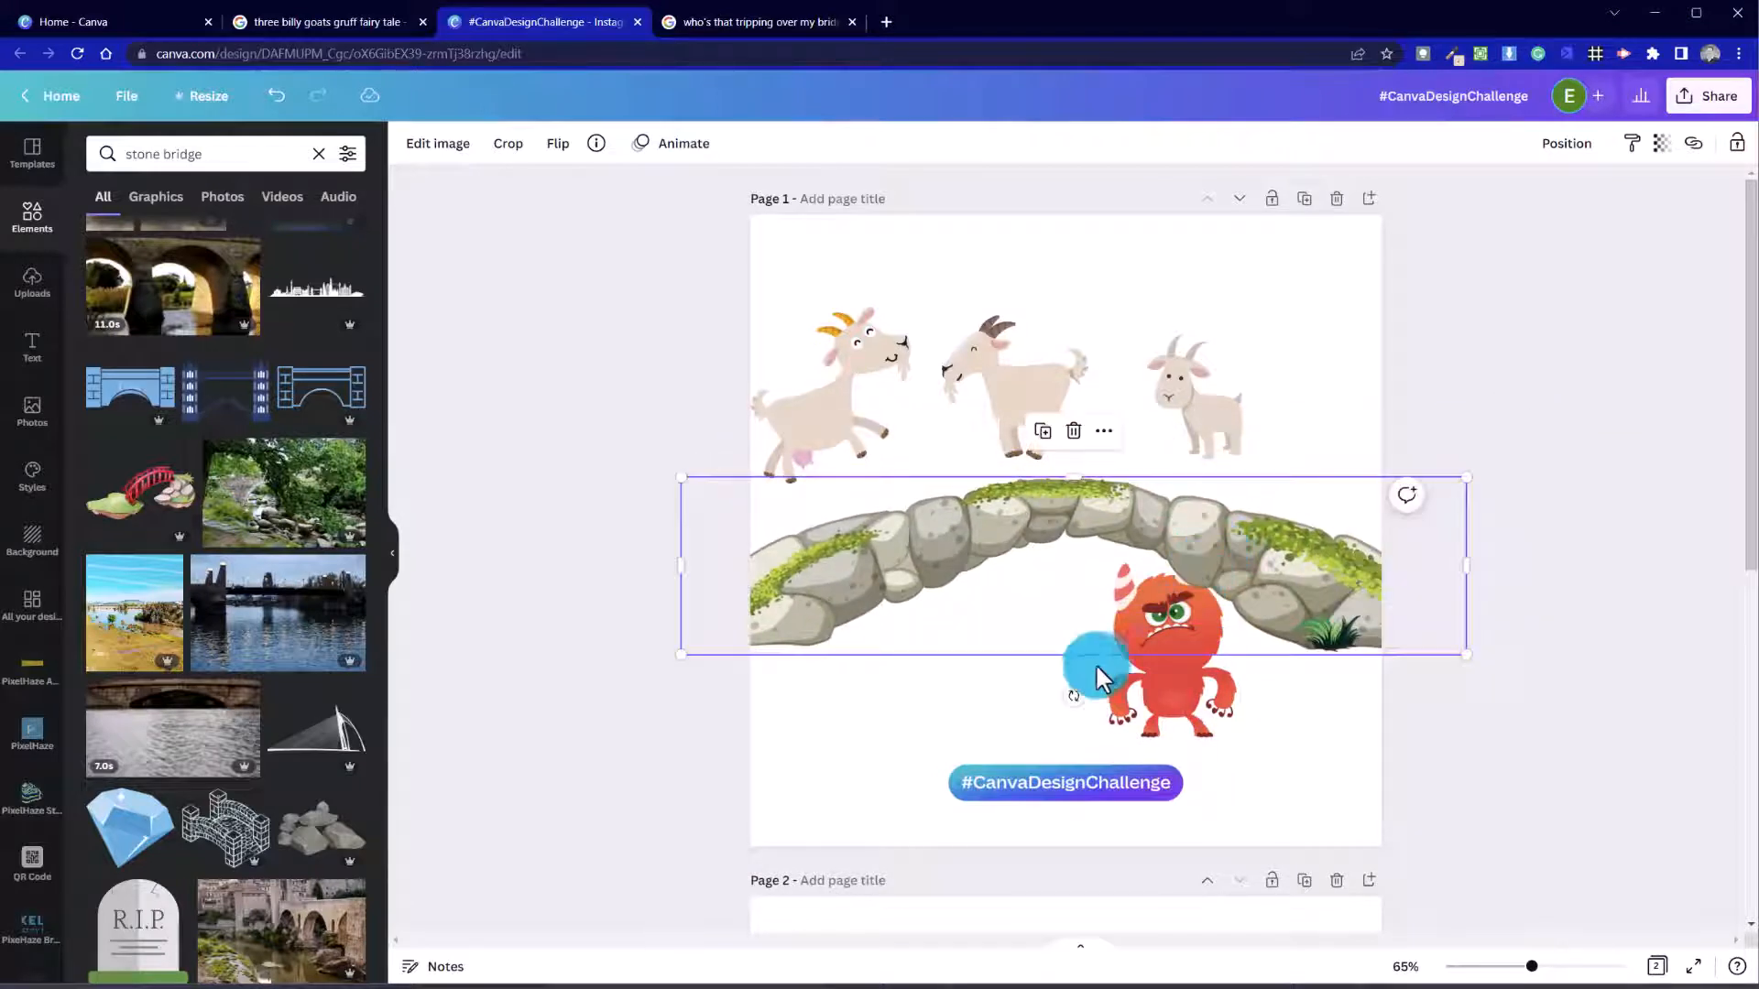
Step: Bring the red horned monster to the front and position it against the right end of the stone bridge
{"action": "left_click", "coordinate": [1182, 710]}
{"action": "right_click", "coordinate": [1181, 710]}
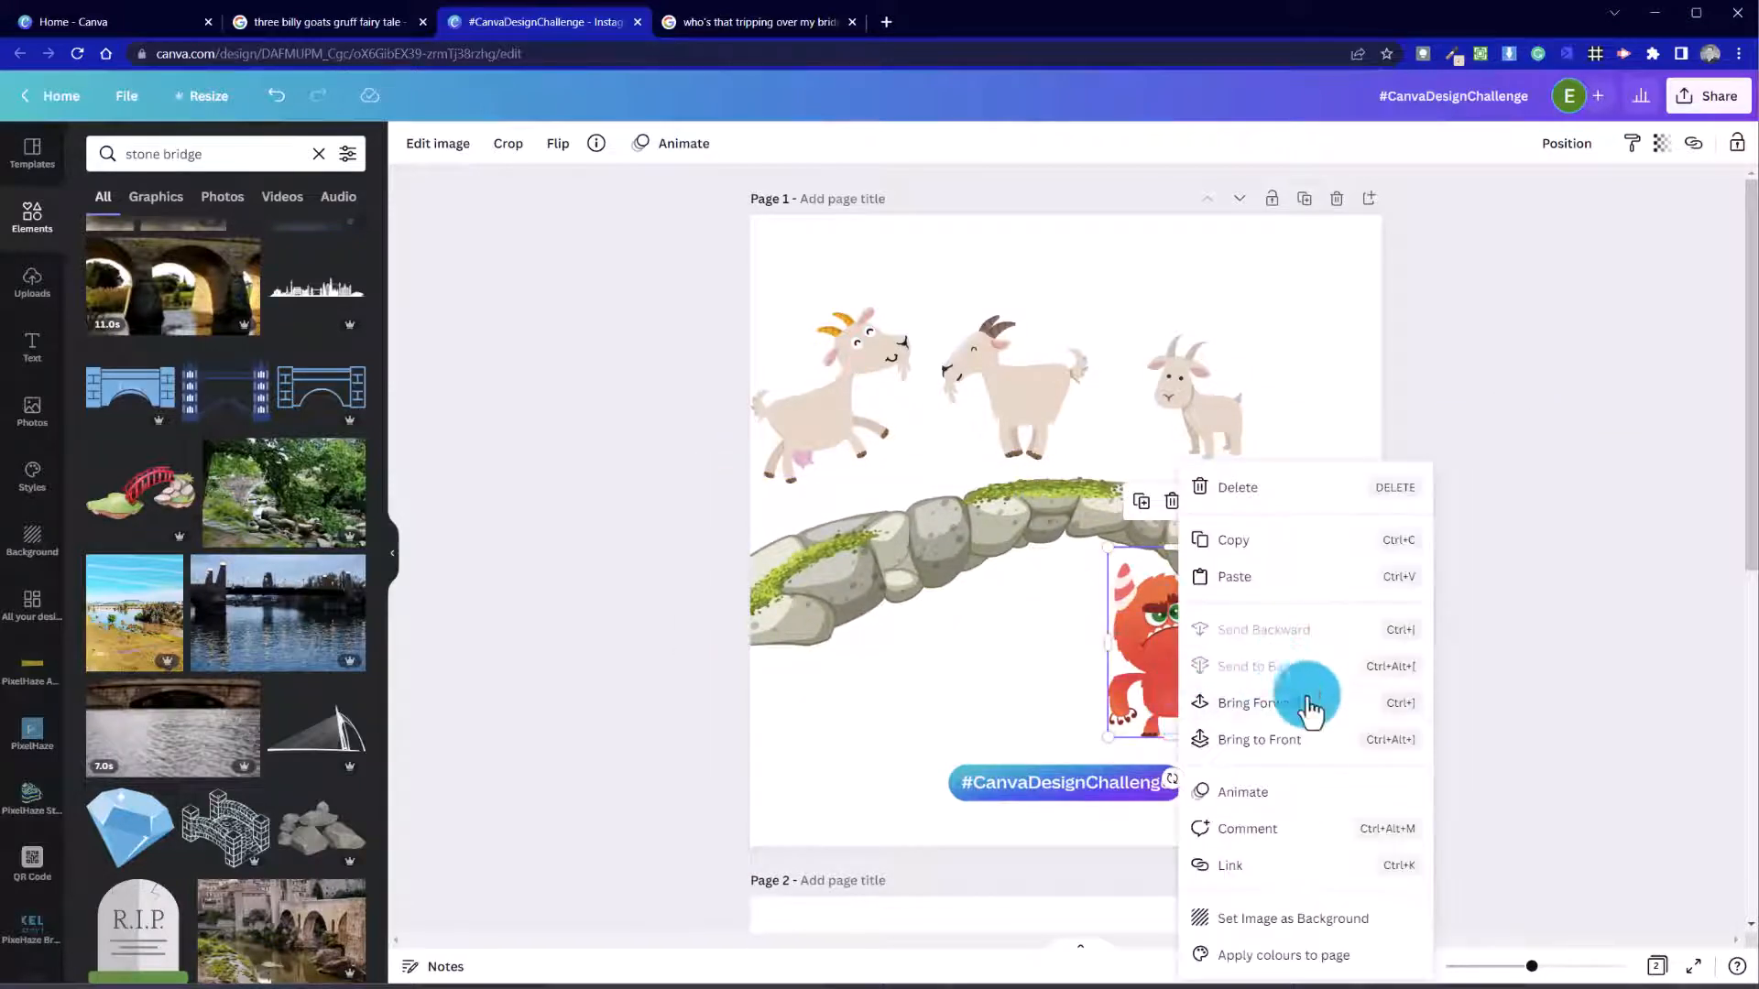
{"action": "left_click", "coordinate": [1308, 742]}
{"action": "left_click_drag", "start_coordinate": [1178, 689], "coordinate": [1276, 636]}
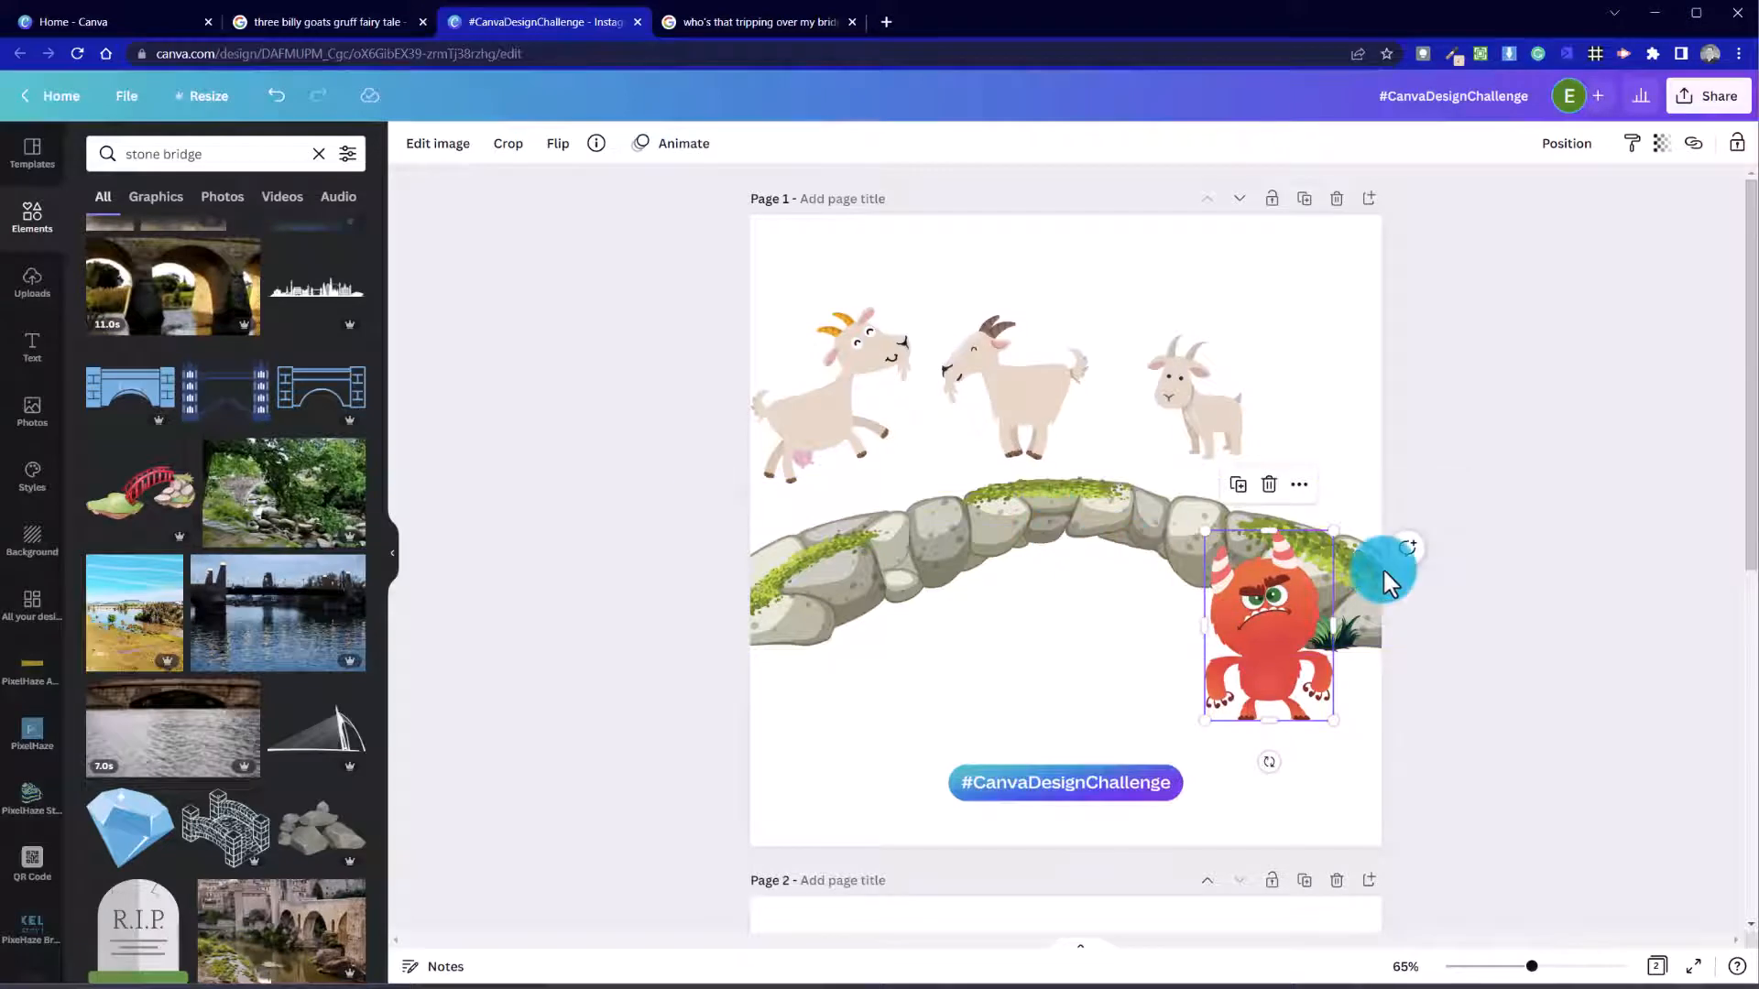
Step: Flip the middle goat and the smallest goat horizontally so they face right
{"action": "left_click", "coordinate": [1058, 393]}
{"action": "right_click", "coordinate": [1036, 383]}
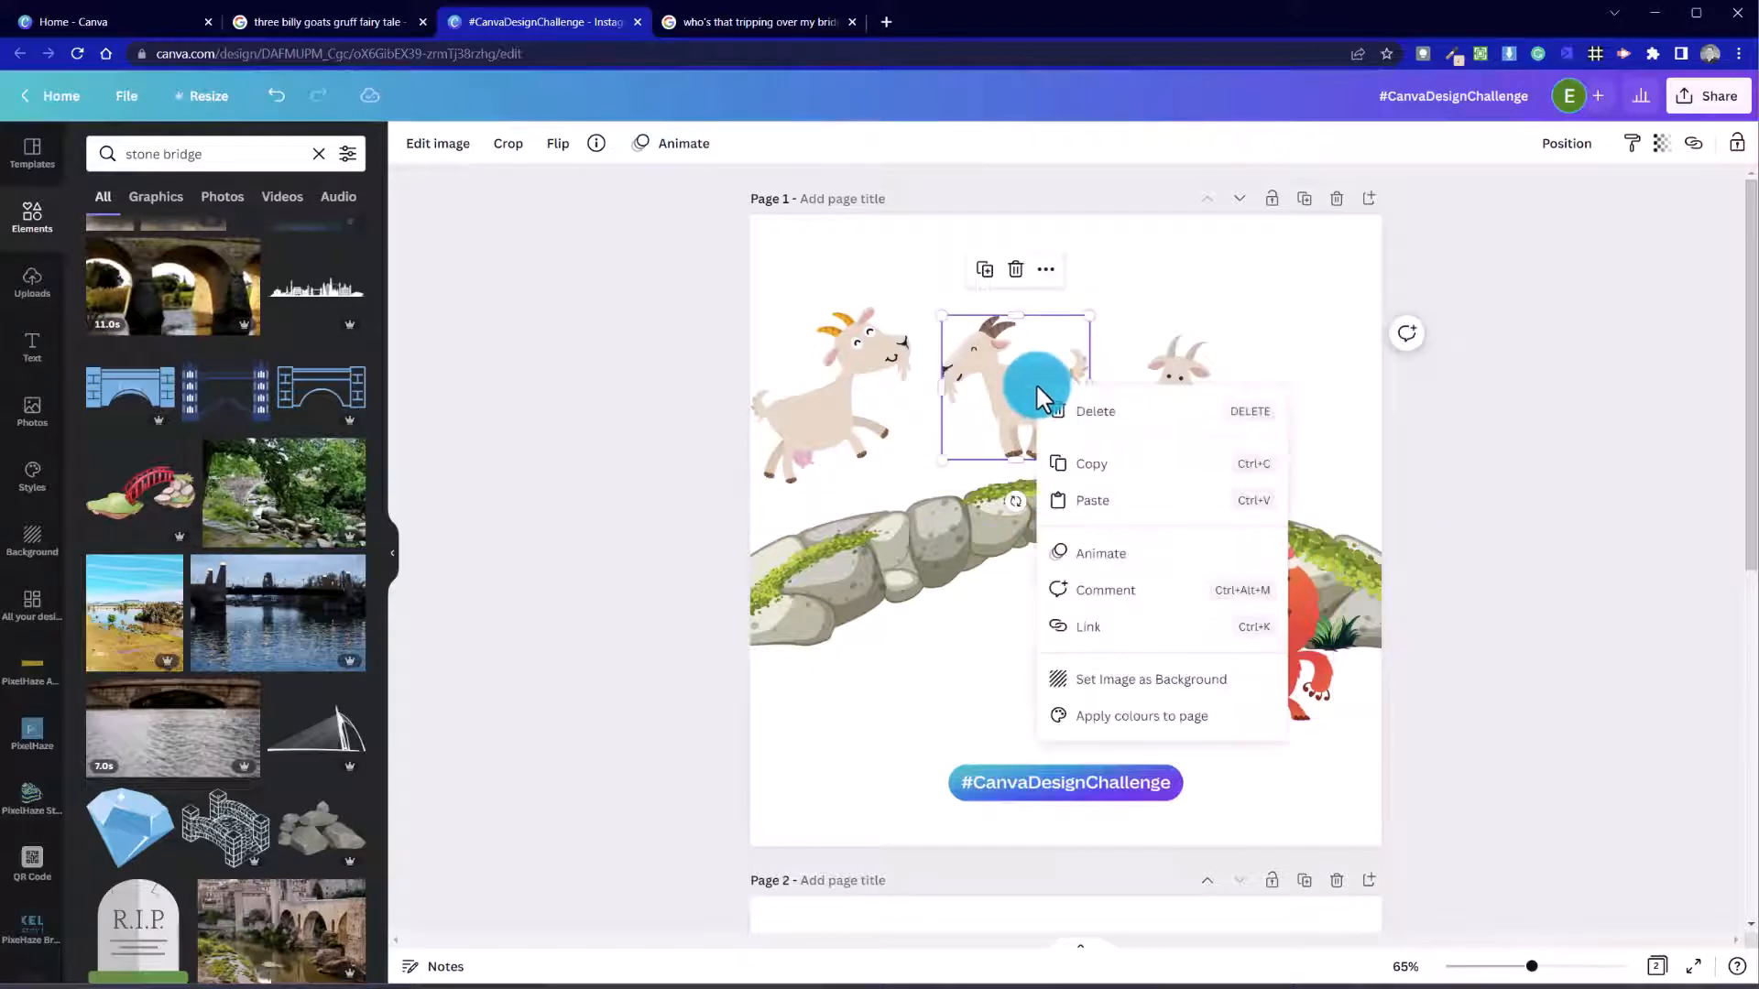
{"action": "left_click", "coordinate": [728, 289]}
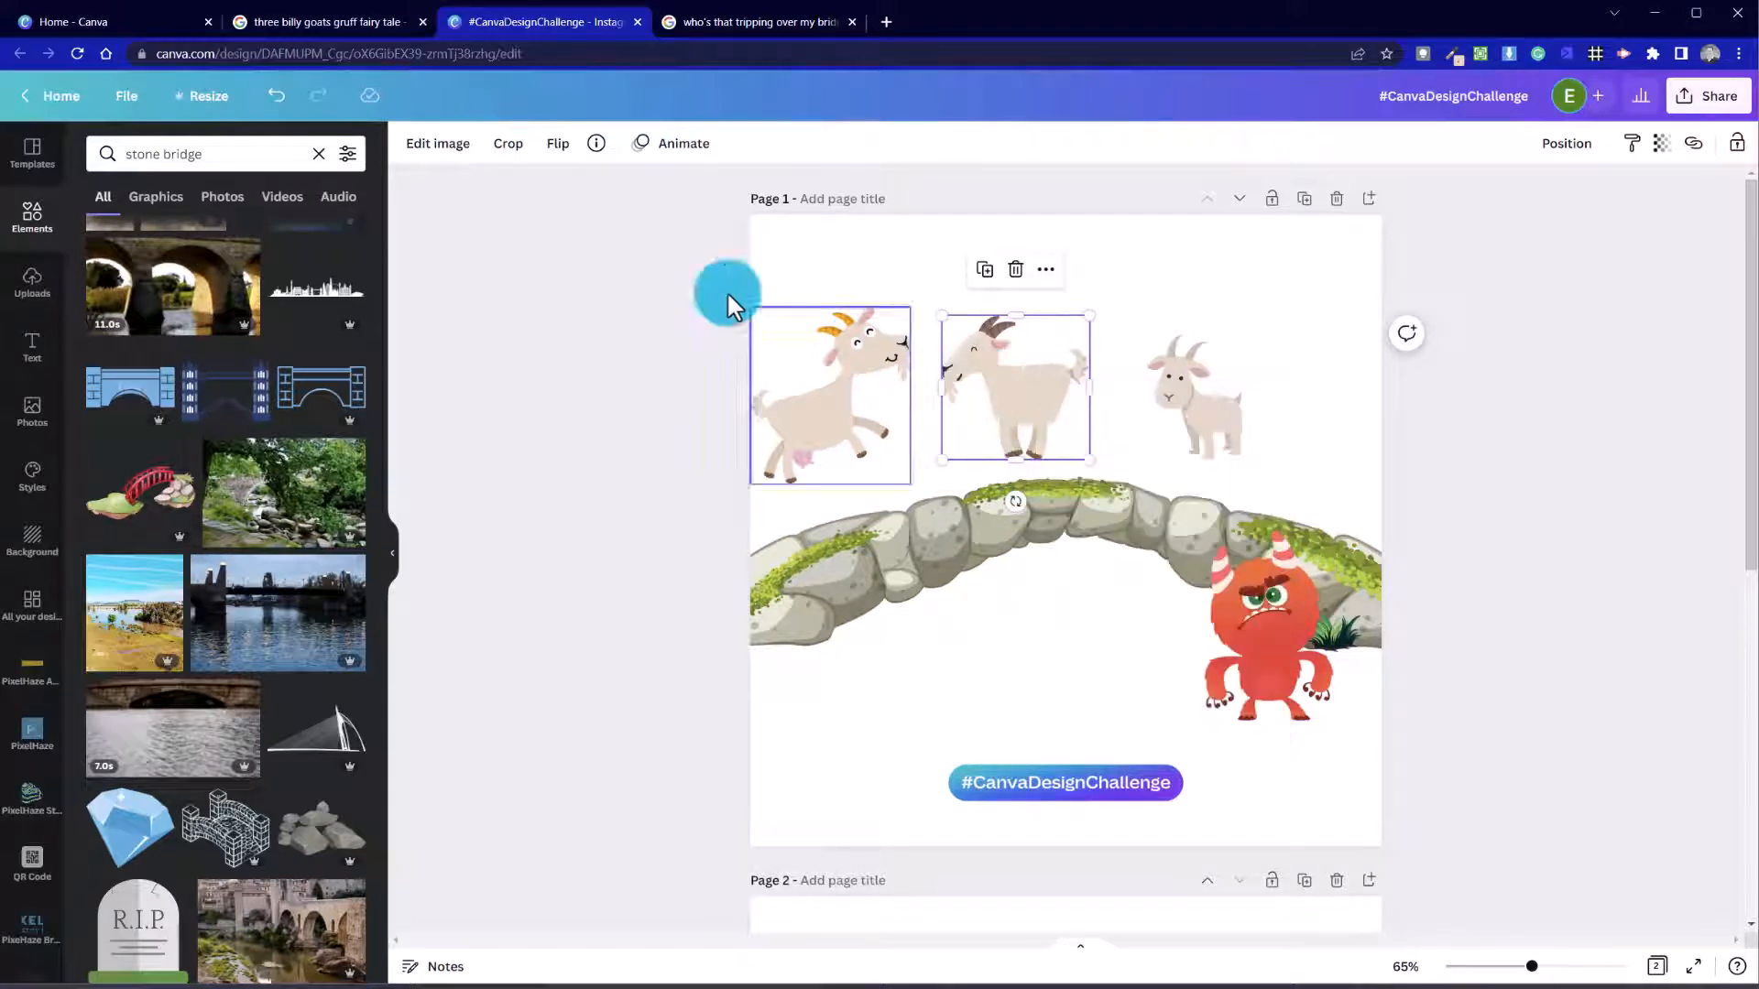
{"action": "left_click", "coordinate": [561, 146]}
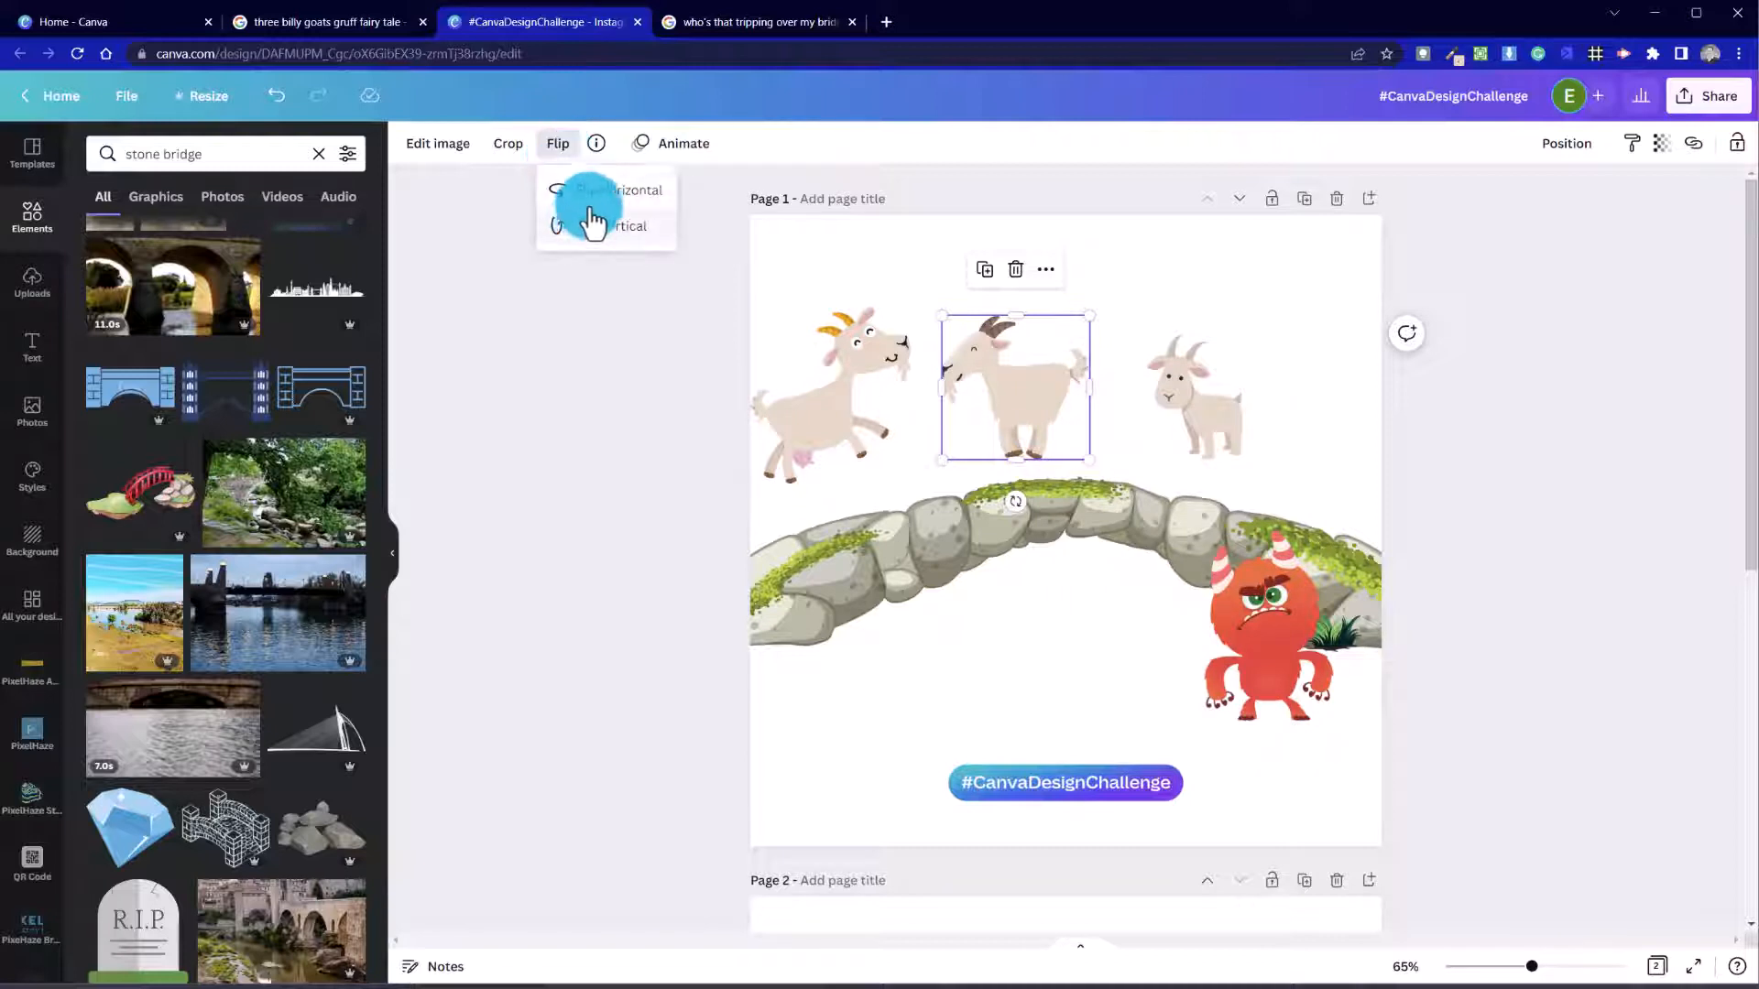
{"action": "left_click", "coordinate": [596, 211]}
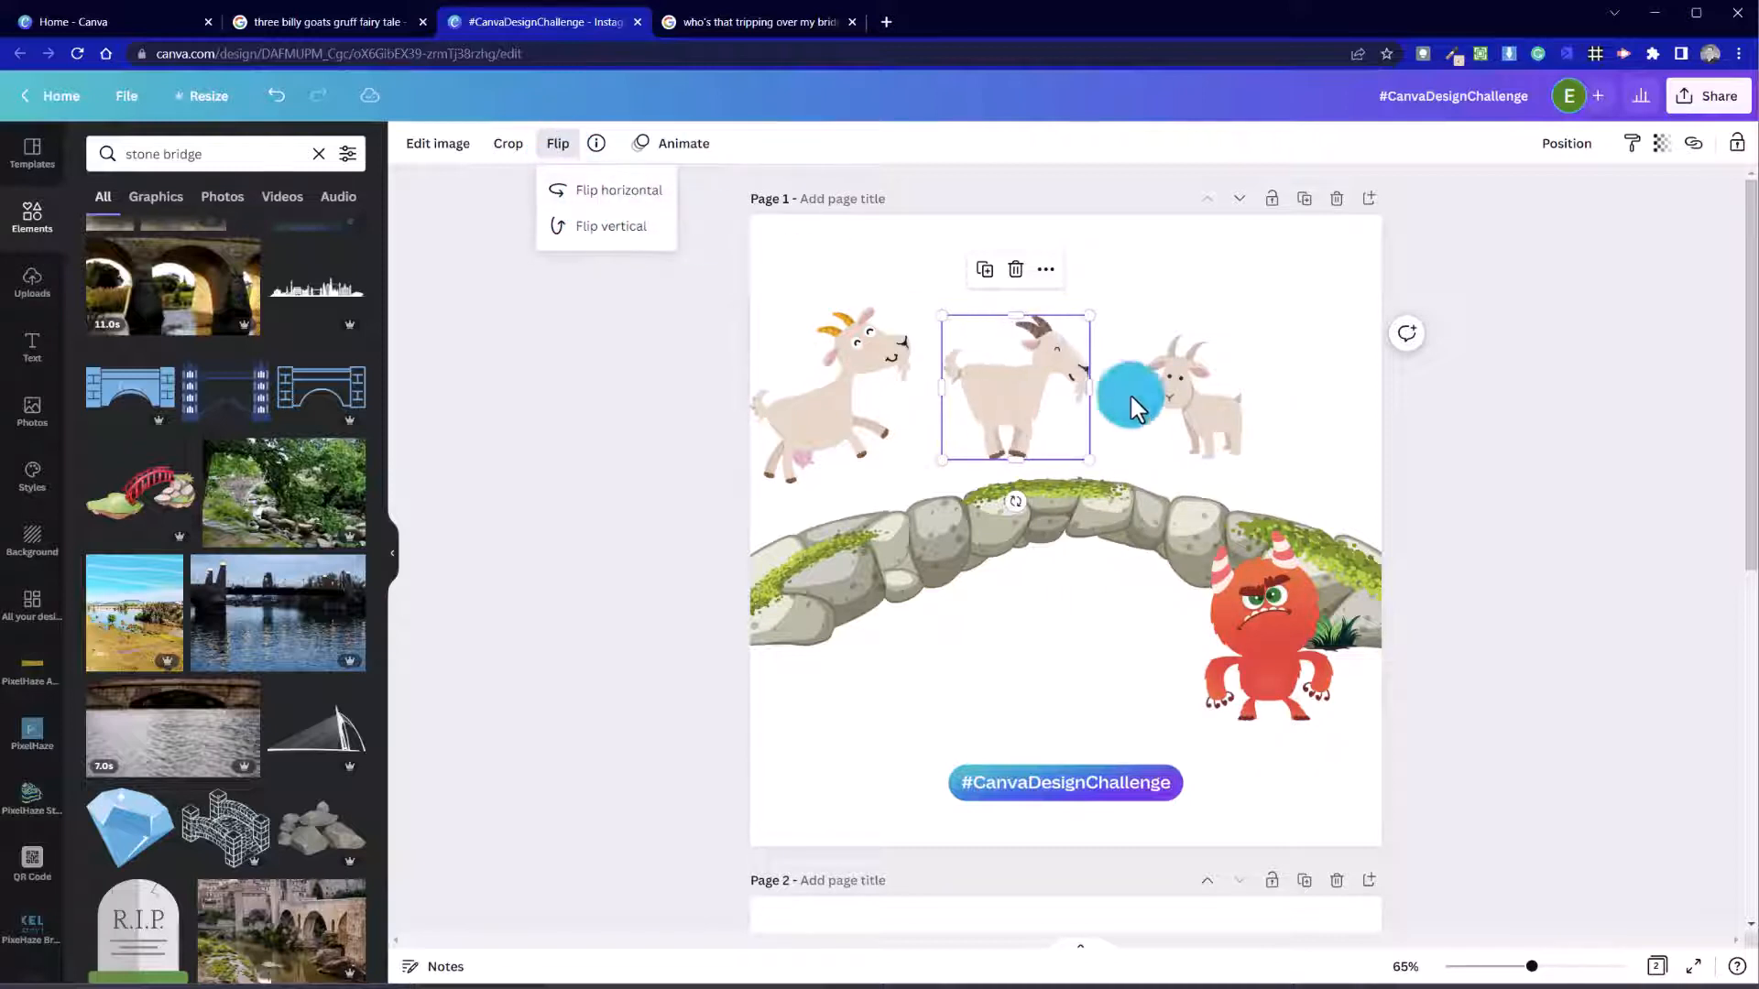
{"action": "left_click", "coordinate": [1191, 394]}
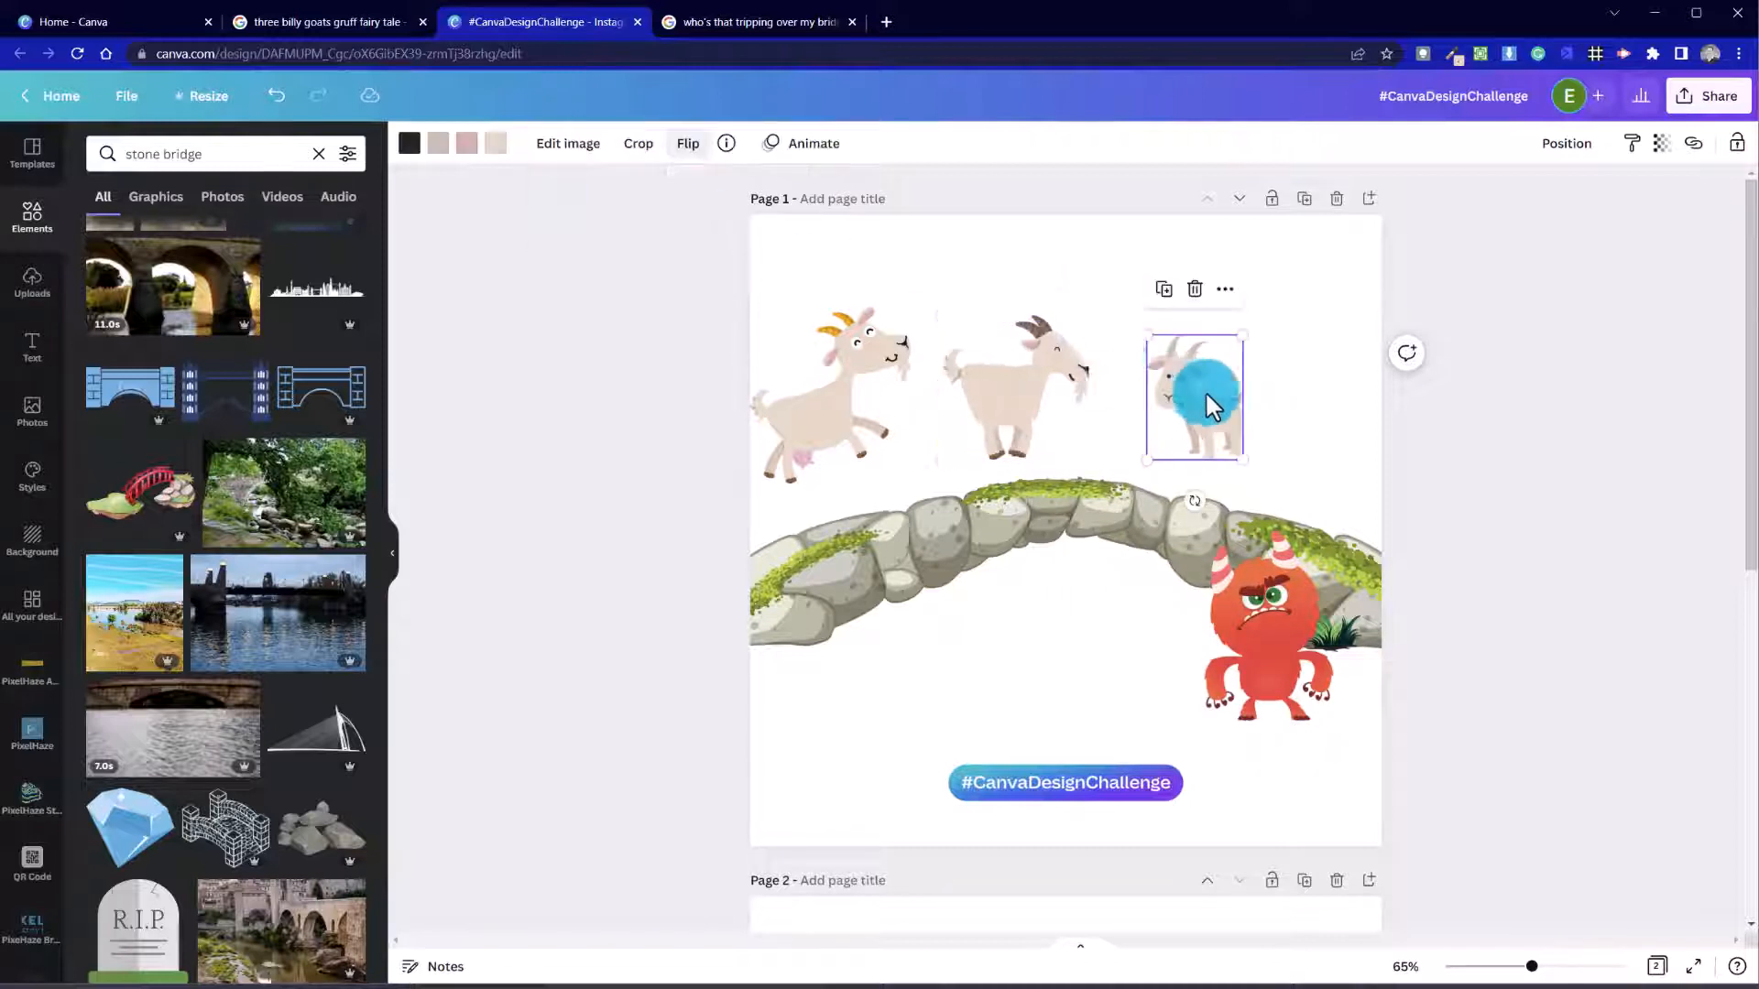
{"action": "left_click", "coordinate": [685, 147]}
{"action": "left_click", "coordinate": [712, 194]}
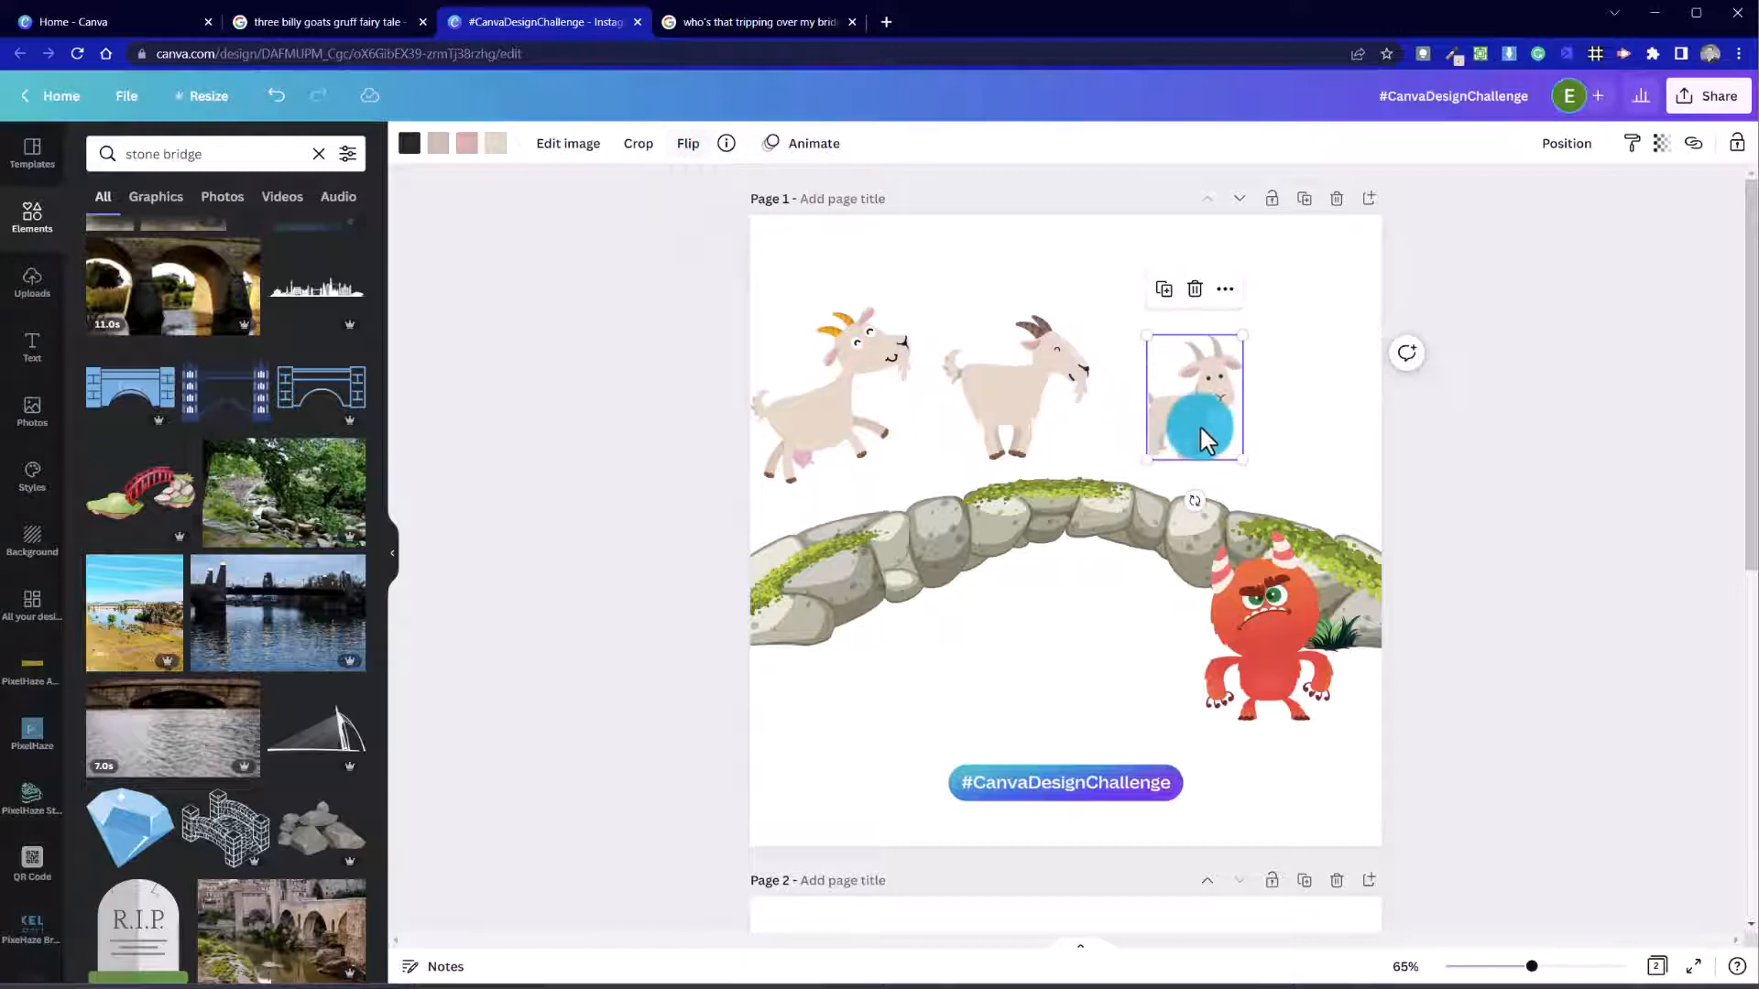
Step: Stand the goats on the bridge: the smallest above the monster, the dark-horned one on the crest, and the largest on the left slope
{"action": "left_click_drag", "start_coordinate": [1199, 425], "coordinate": [1289, 486]}
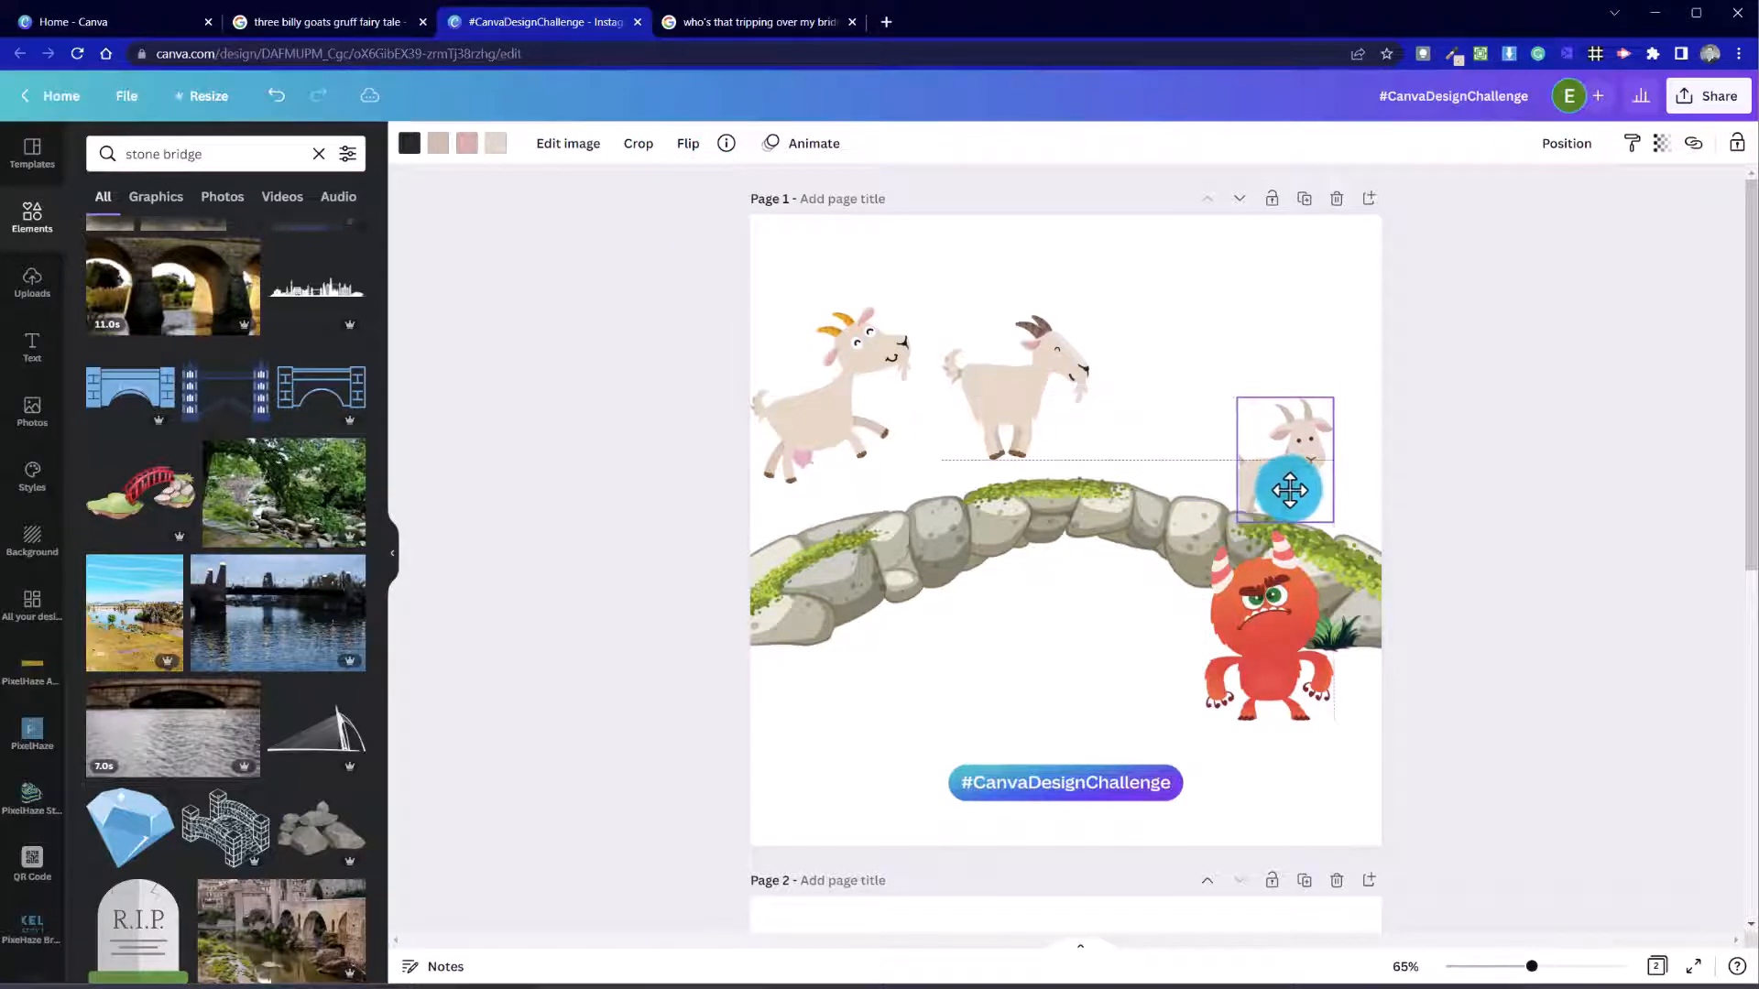
{"action": "left_click_drag", "start_coordinate": [1002, 381], "coordinate": [1078, 403]}
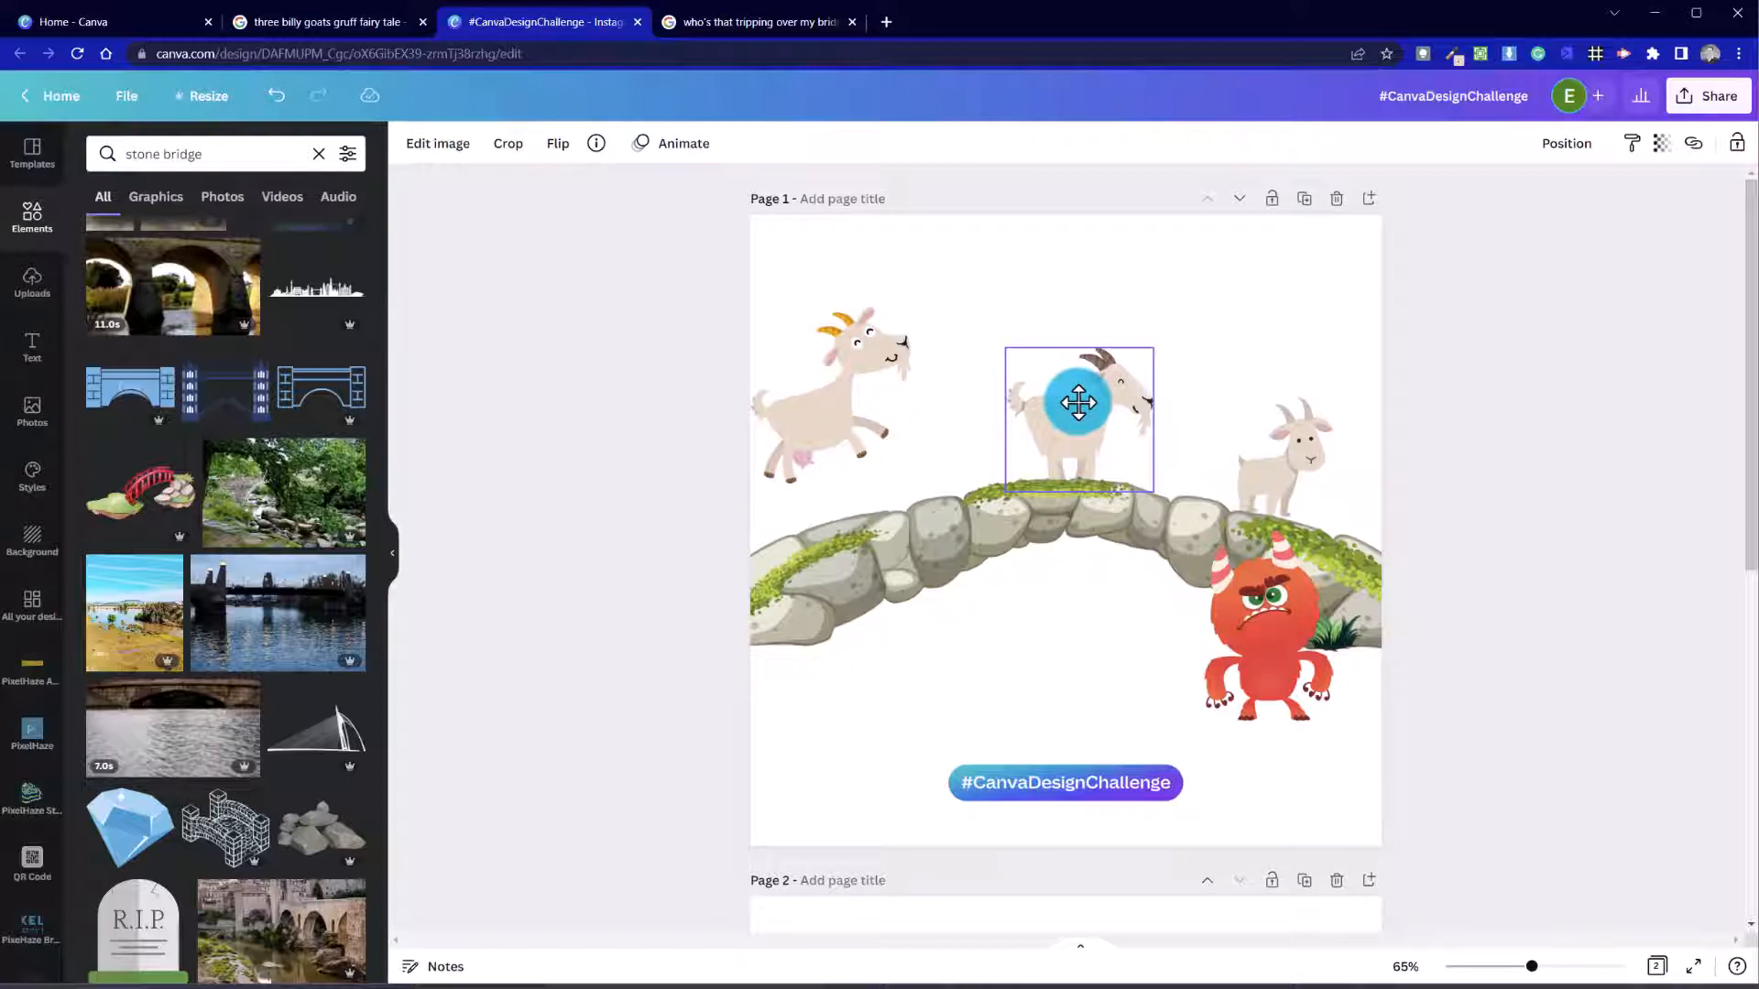
{"action": "left_click_drag", "start_coordinate": [806, 412], "coordinate": [822, 465]}
{"action": "left_click", "coordinate": [657, 419]}
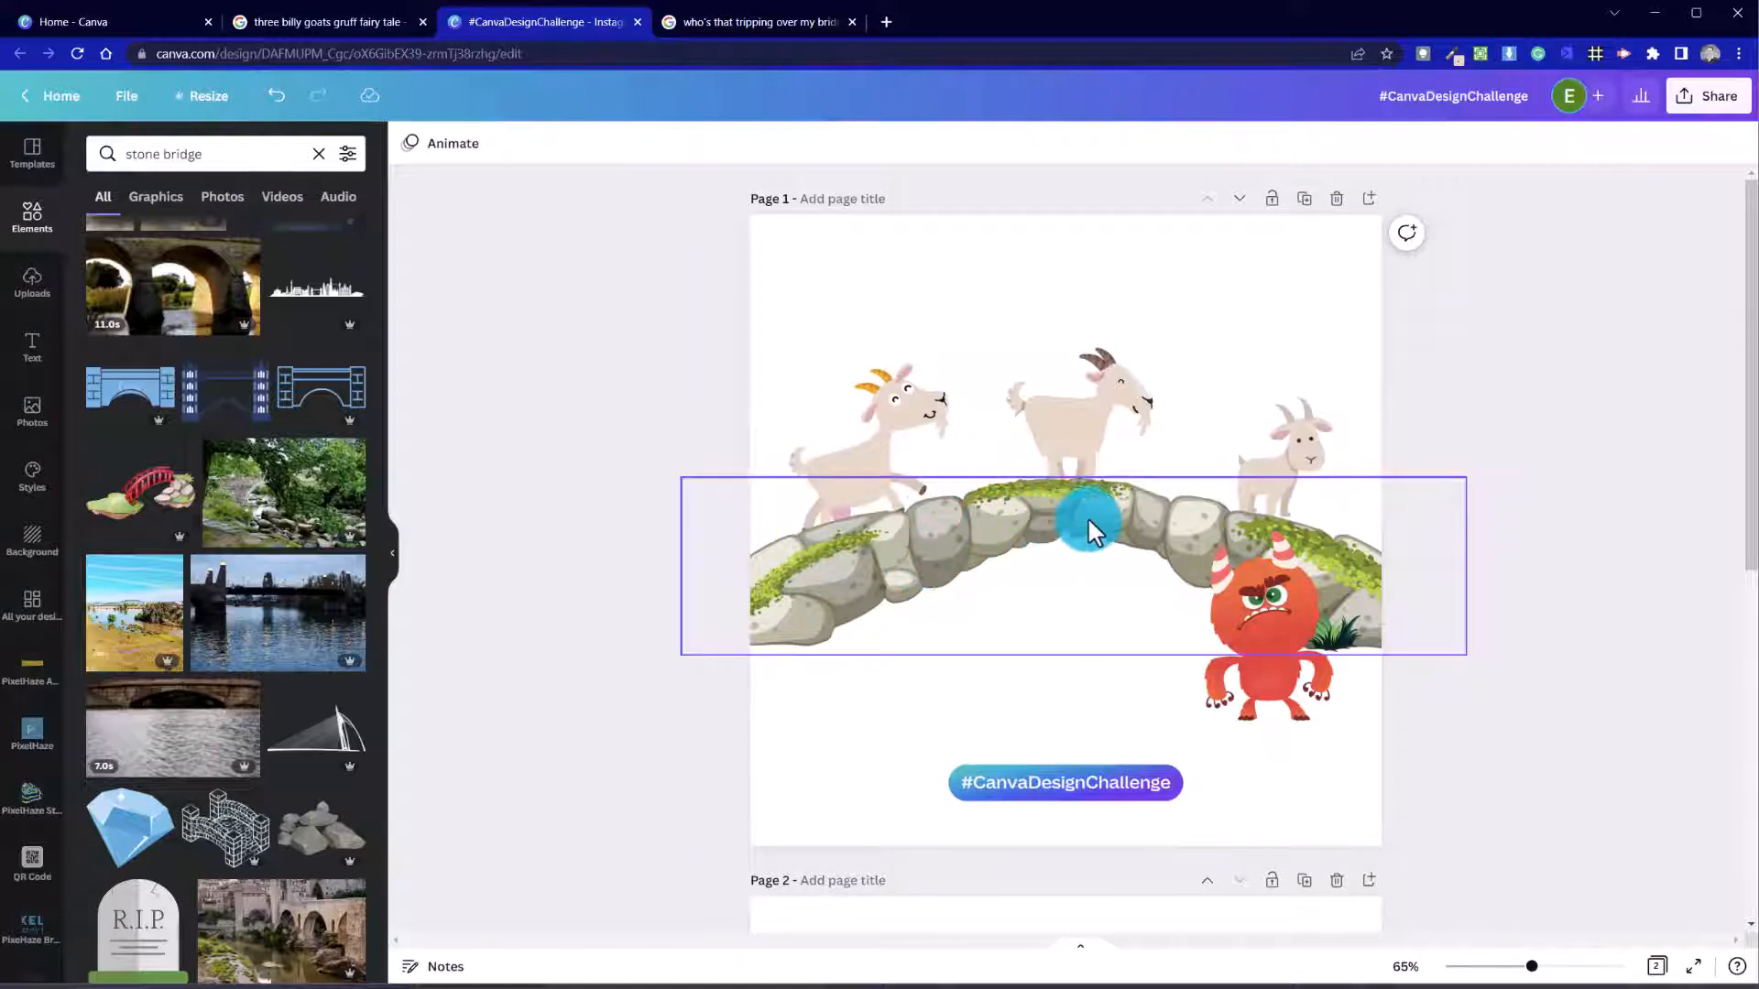
{"action": "left_click", "coordinate": [872, 444]}
{"action": "left_click_drag", "start_coordinate": [873, 448], "coordinate": [871, 454]}
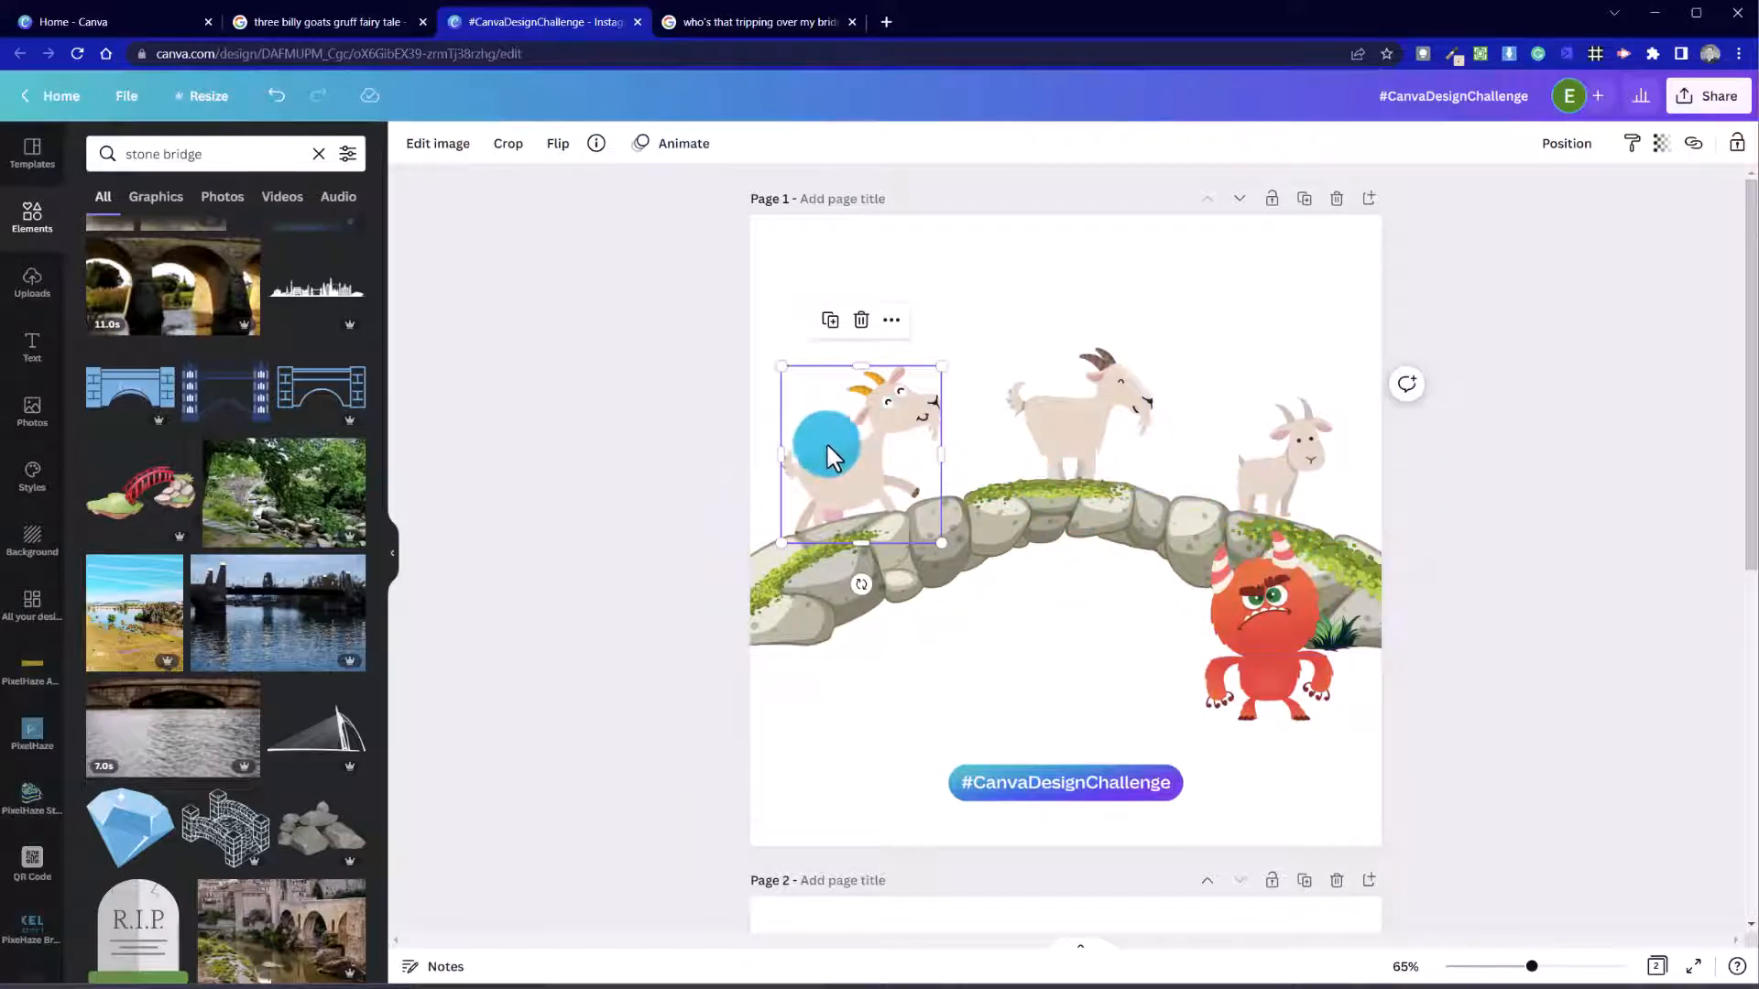
Step: Enlarge the largest goat slightly on the bridge's left slope
{"action": "left_click_drag", "start_coordinate": [777, 367], "coordinate": [773, 355]}
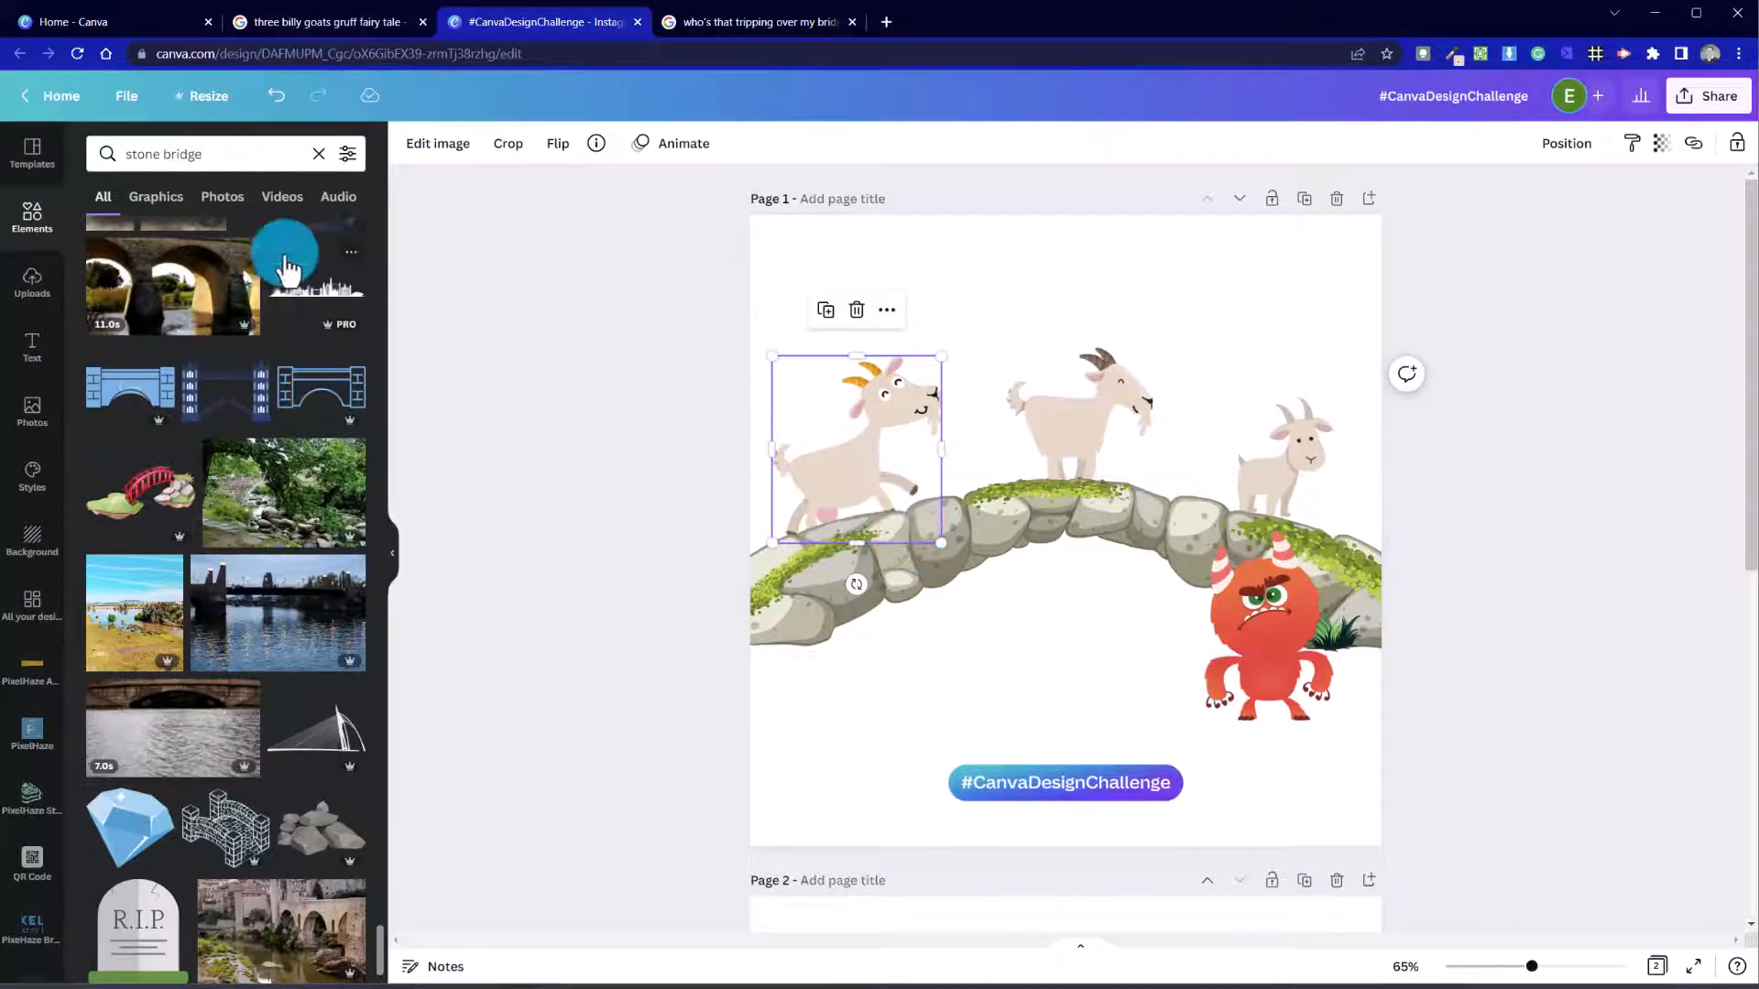
Step: Search the elements for grass and place the three-hump green hills graphic beneath the bridge's left end, overhanging the page edge
{"action": "left_click", "coordinate": [211, 154]}
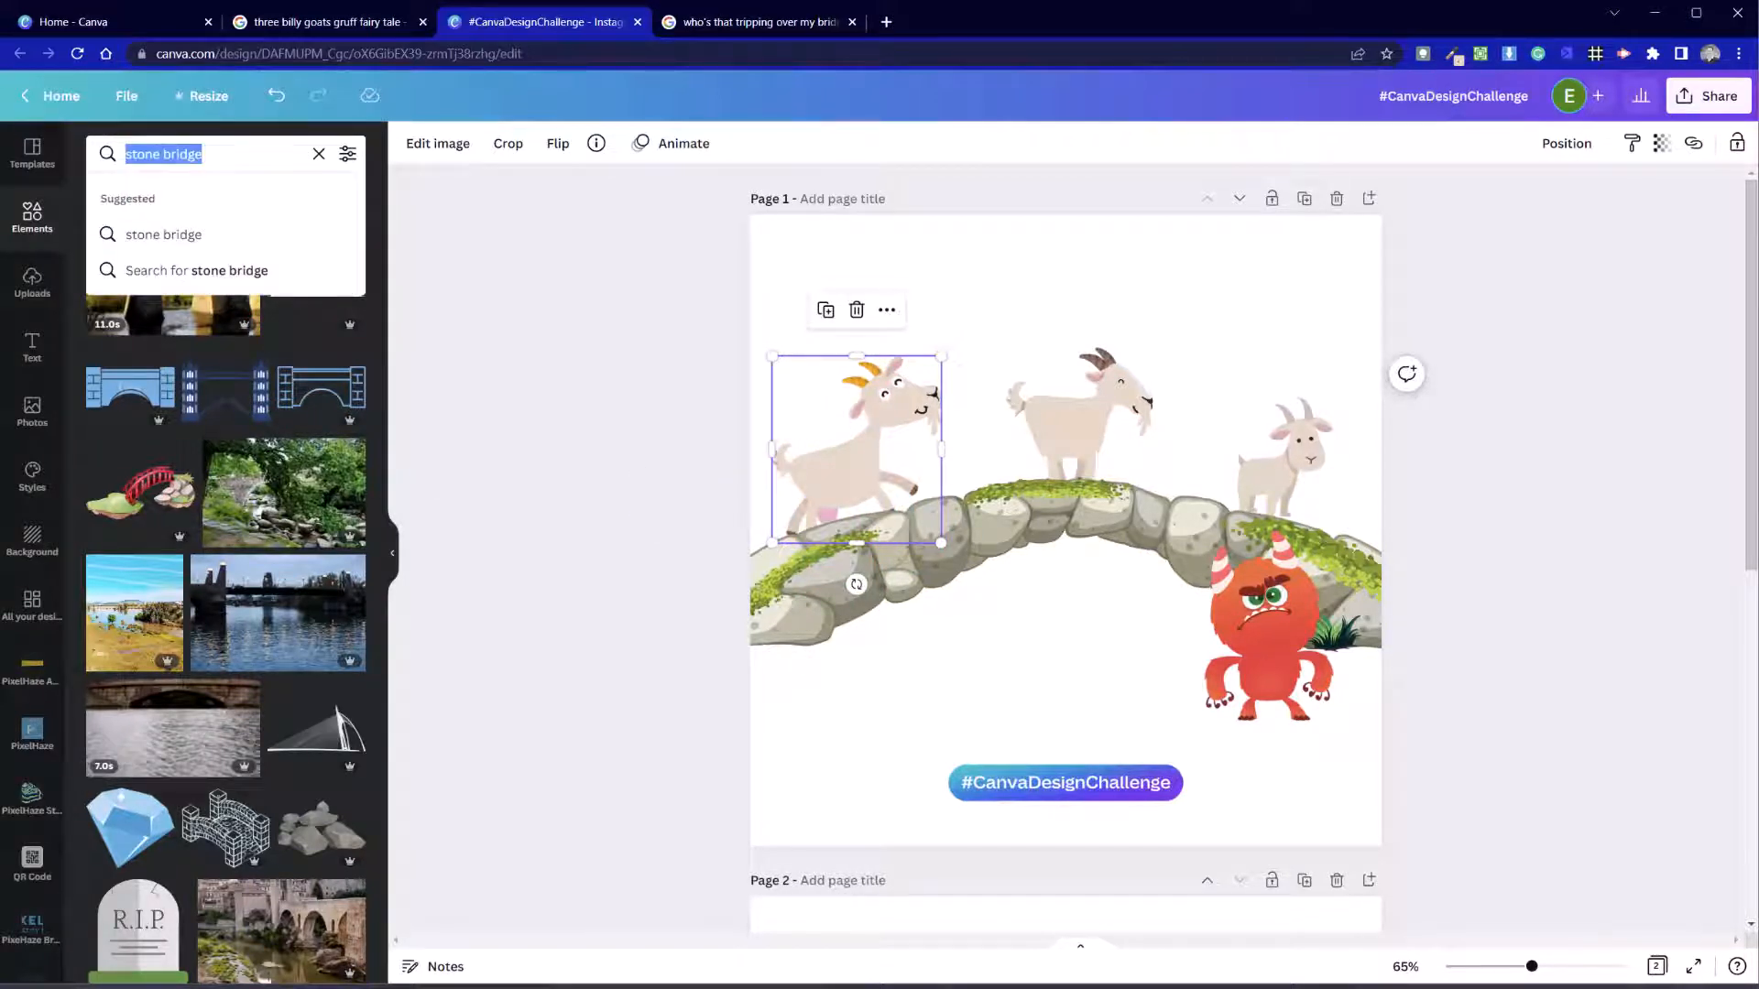
{"action": "type", "text": "grass"}
{"action": "key", "text": "Return"}
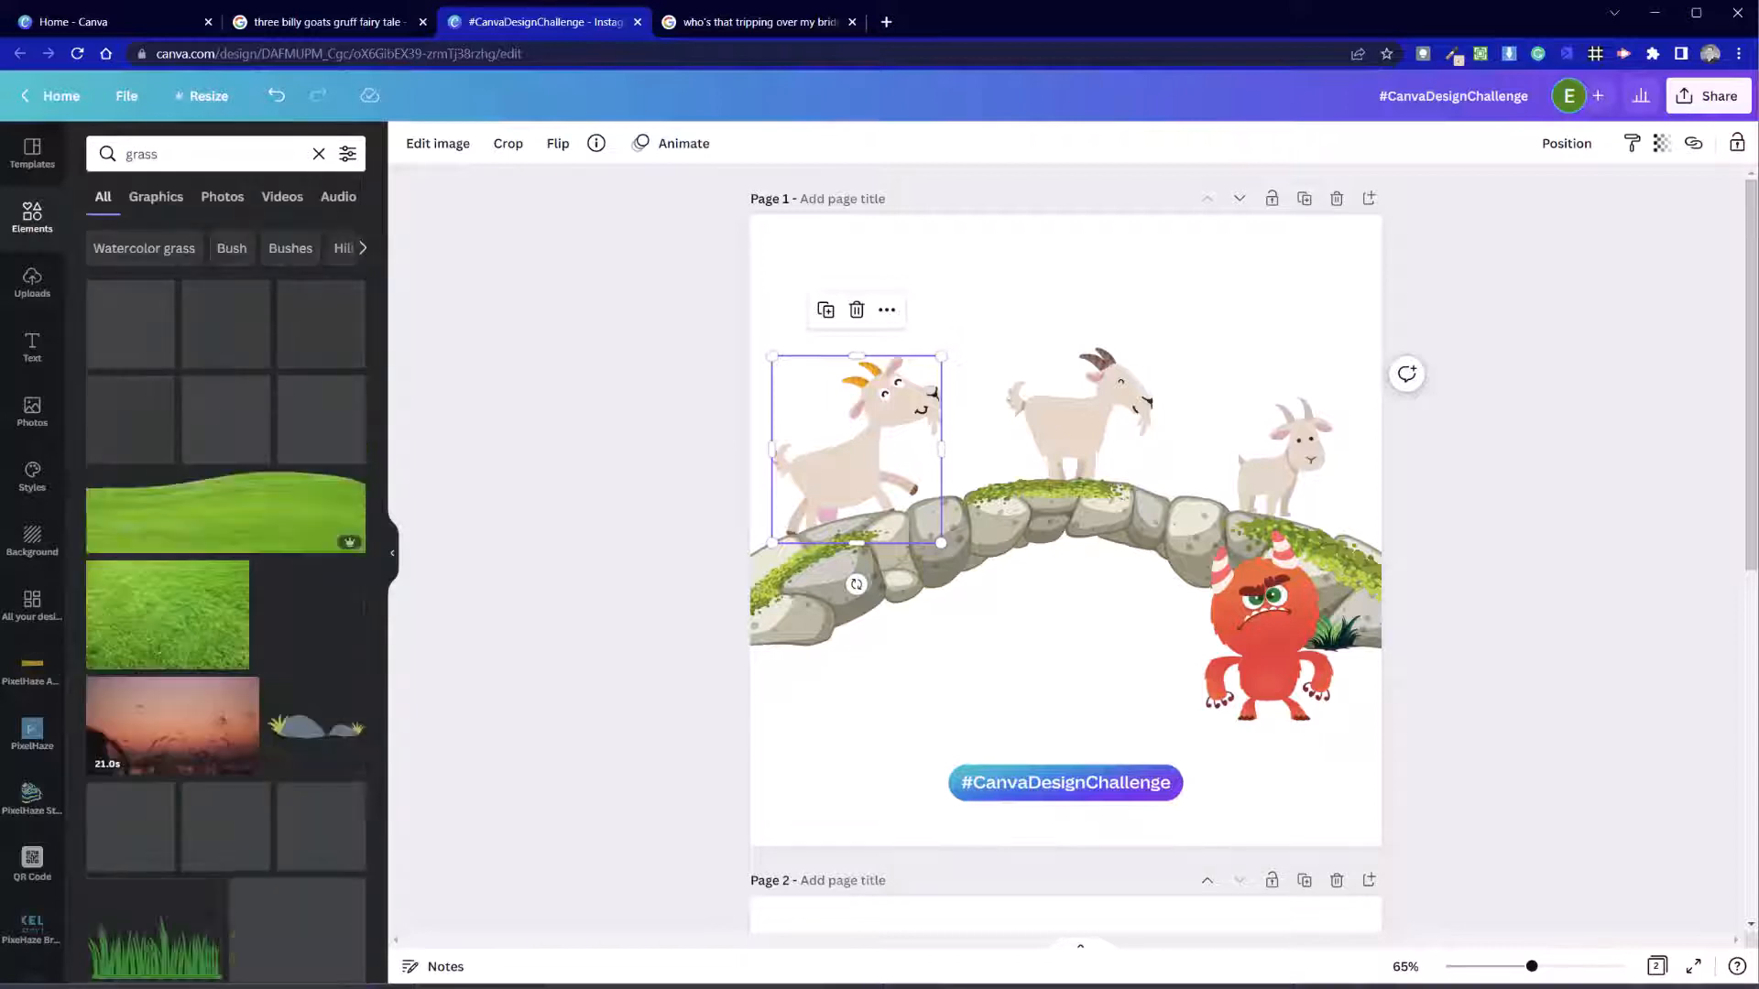
{"action": "scroll", "coordinate": [244, 647], "scroll_direction": "down", "scroll_amount": 3}
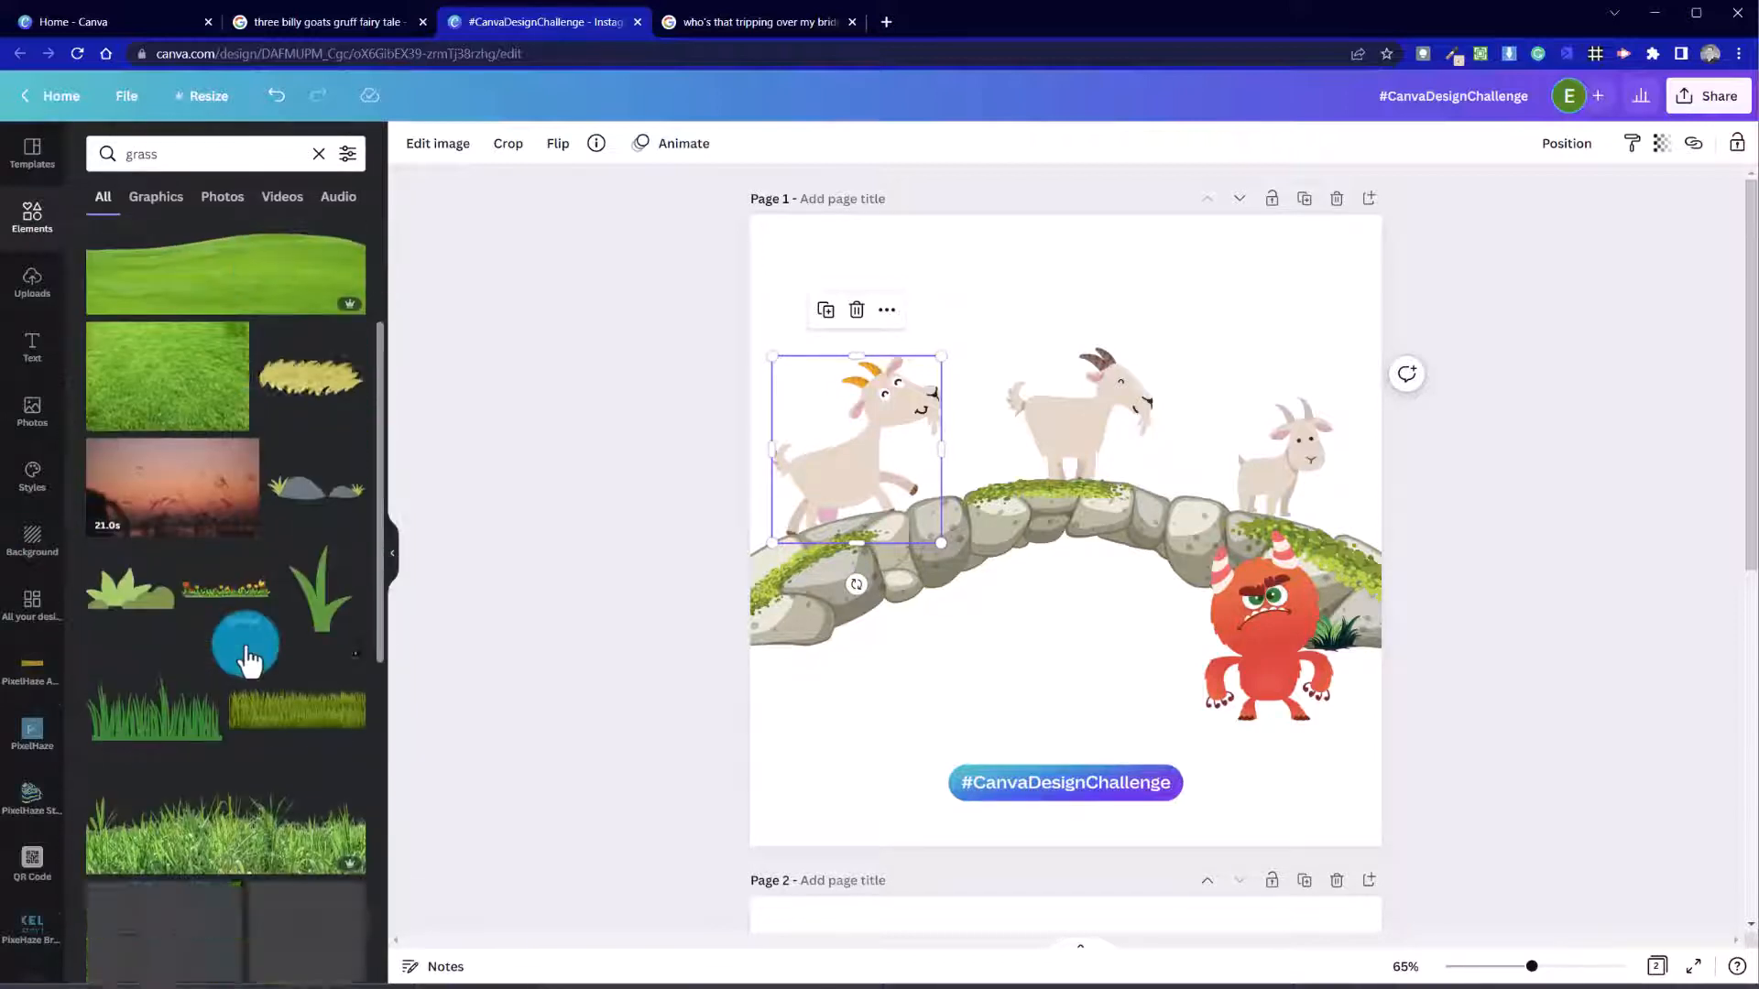
{"action": "scroll", "coordinate": [247, 658], "scroll_direction": "down", "scroll_amount": 3}
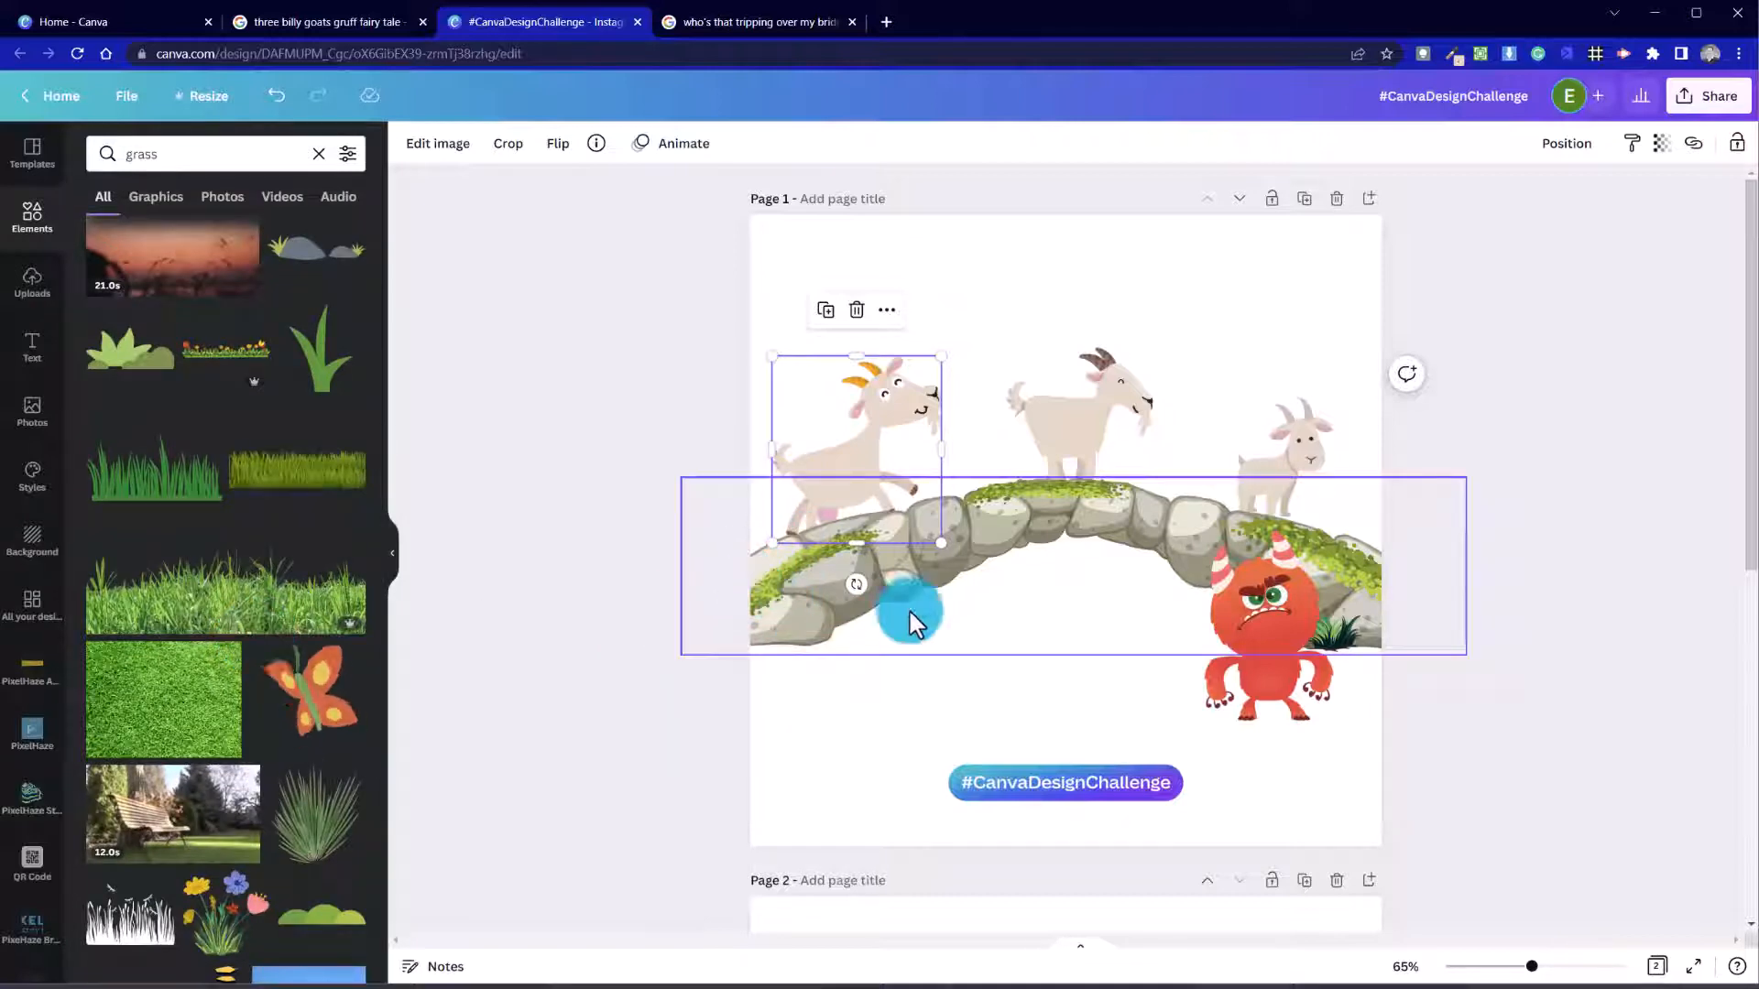
{"action": "scroll", "coordinate": [291, 547], "scroll_direction": "down", "scroll_amount": 3}
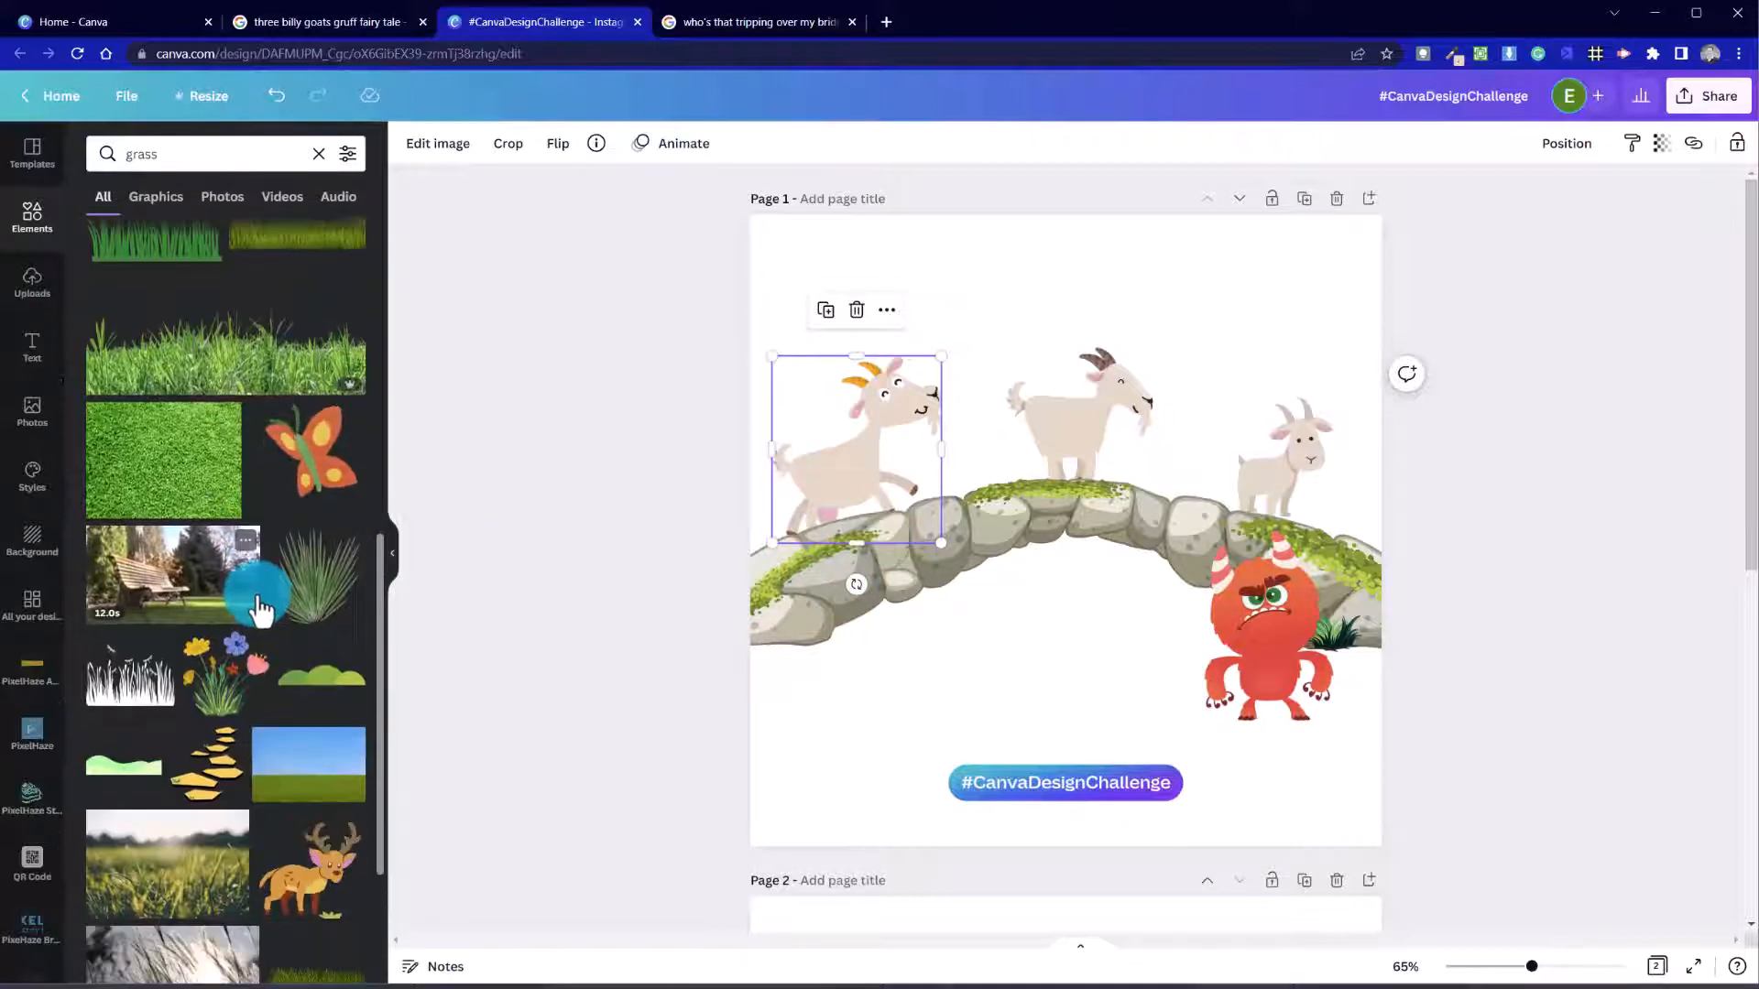
{"action": "scroll", "coordinate": [301, 607], "scroll_direction": "down", "scroll_amount": 3}
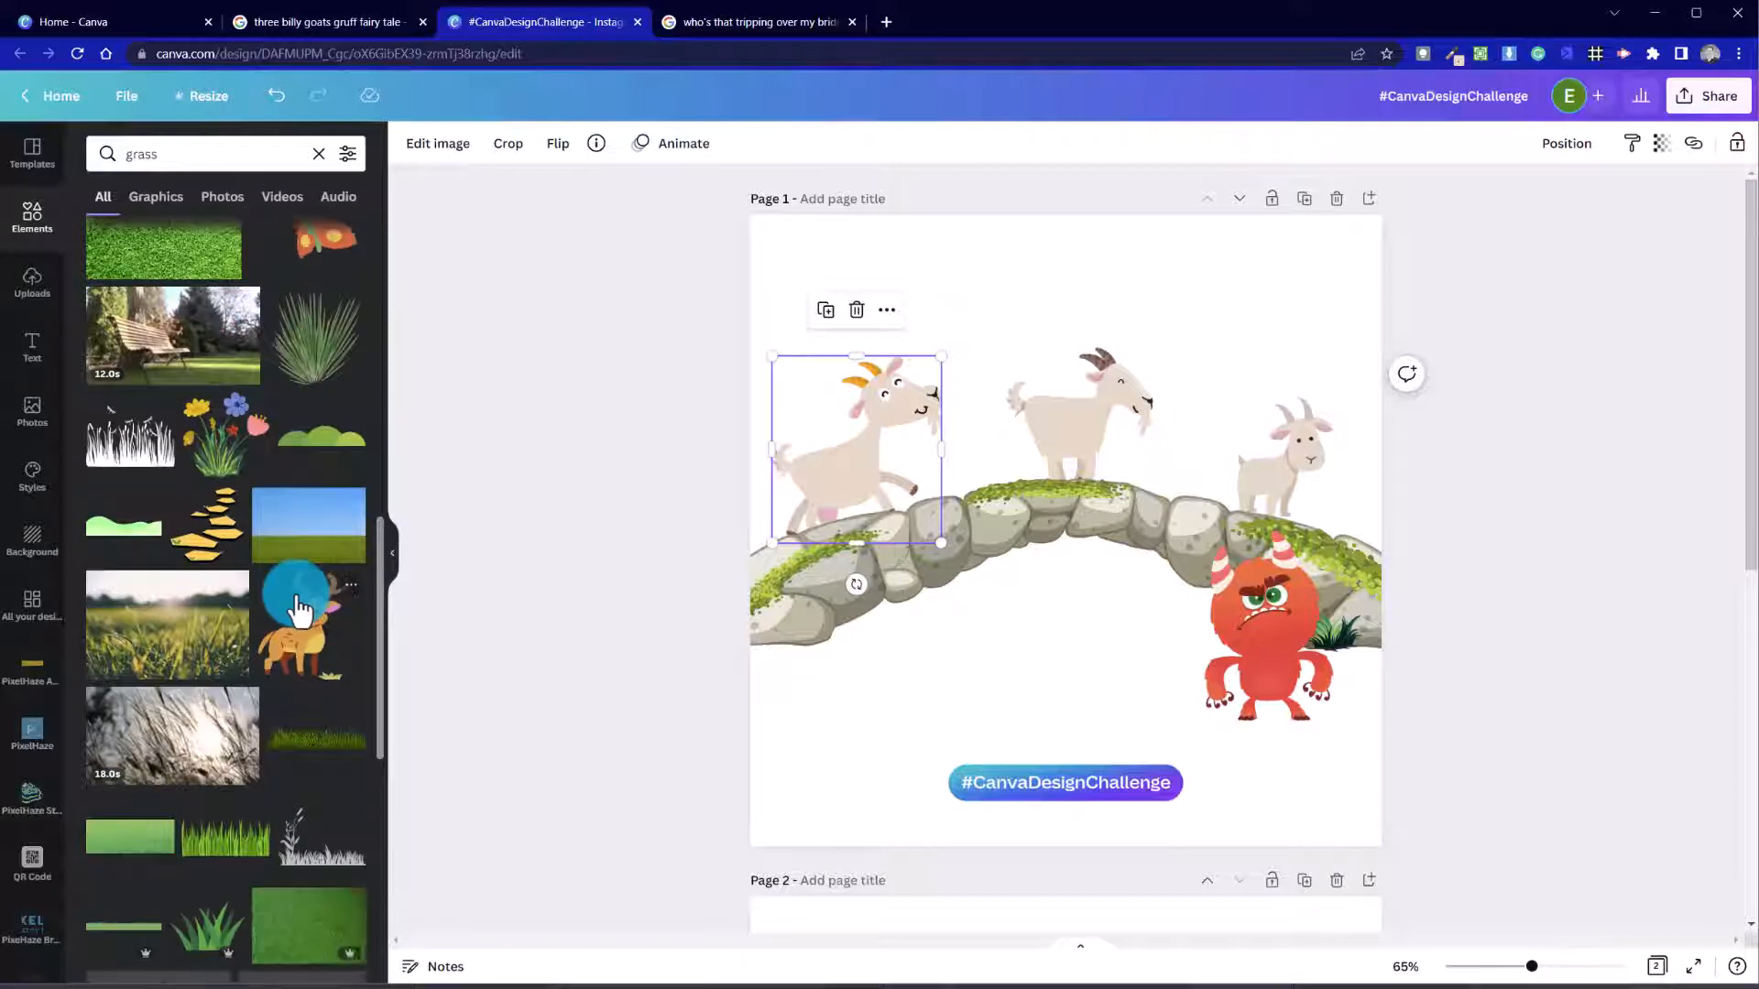
{"action": "scroll", "coordinate": [295, 596], "scroll_direction": "down", "scroll_amount": 3}
{"action": "scroll", "coordinate": [307, 550], "scroll_direction": "up", "scroll_amount": 3}
{"action": "left_click_drag", "start_coordinate": [312, 499], "coordinate": [846, 814]}
{"action": "left_click_drag", "start_coordinate": [968, 793], "coordinate": [1142, 718]}
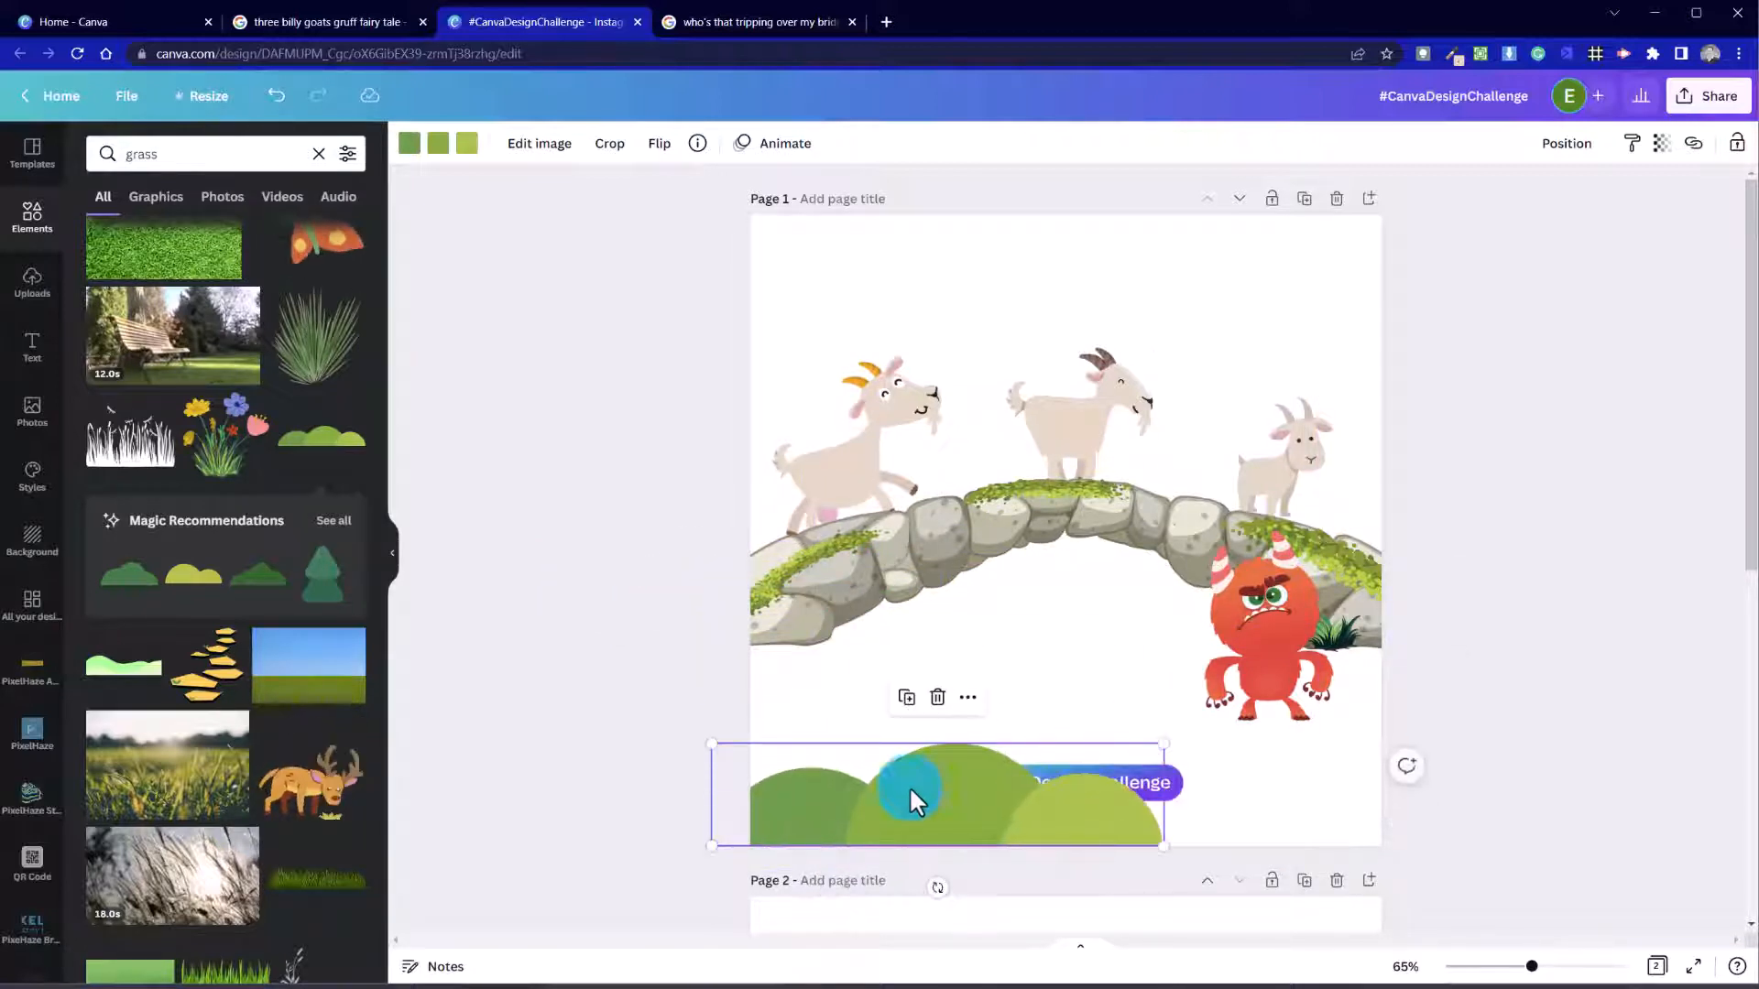
{"action": "left_click_drag", "start_coordinate": [911, 797], "coordinate": [618, 635]}
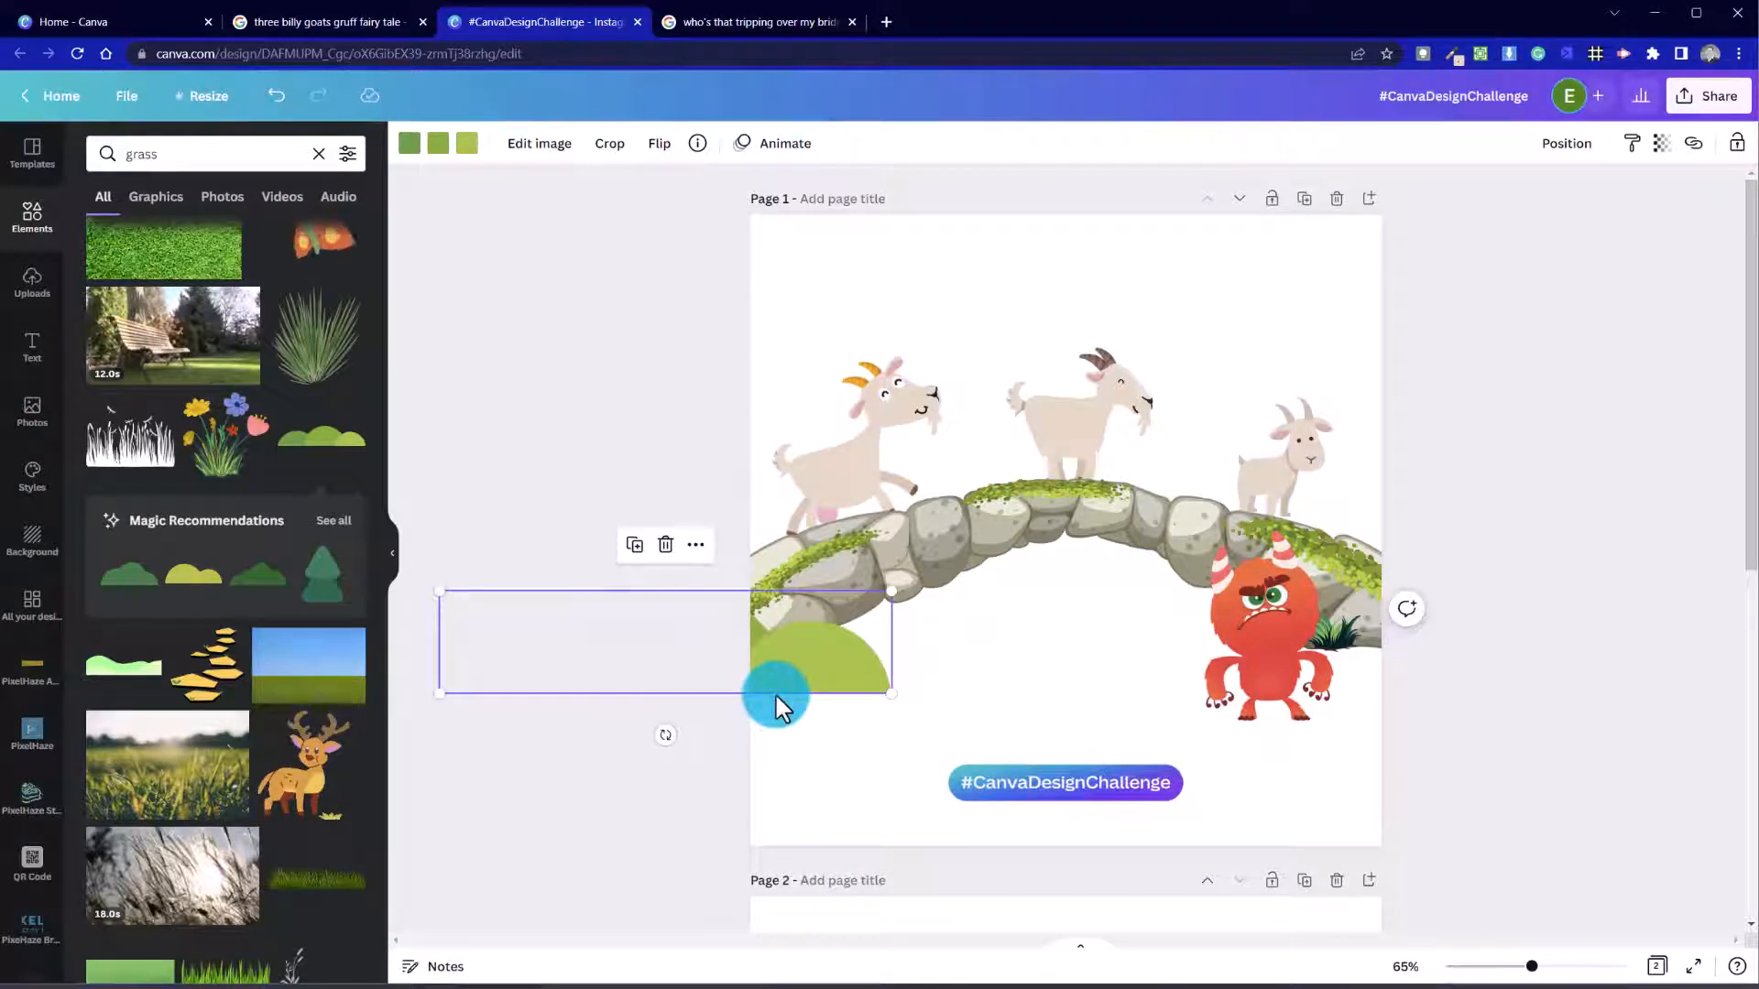
{"action": "left_click", "coordinate": [634, 744]}
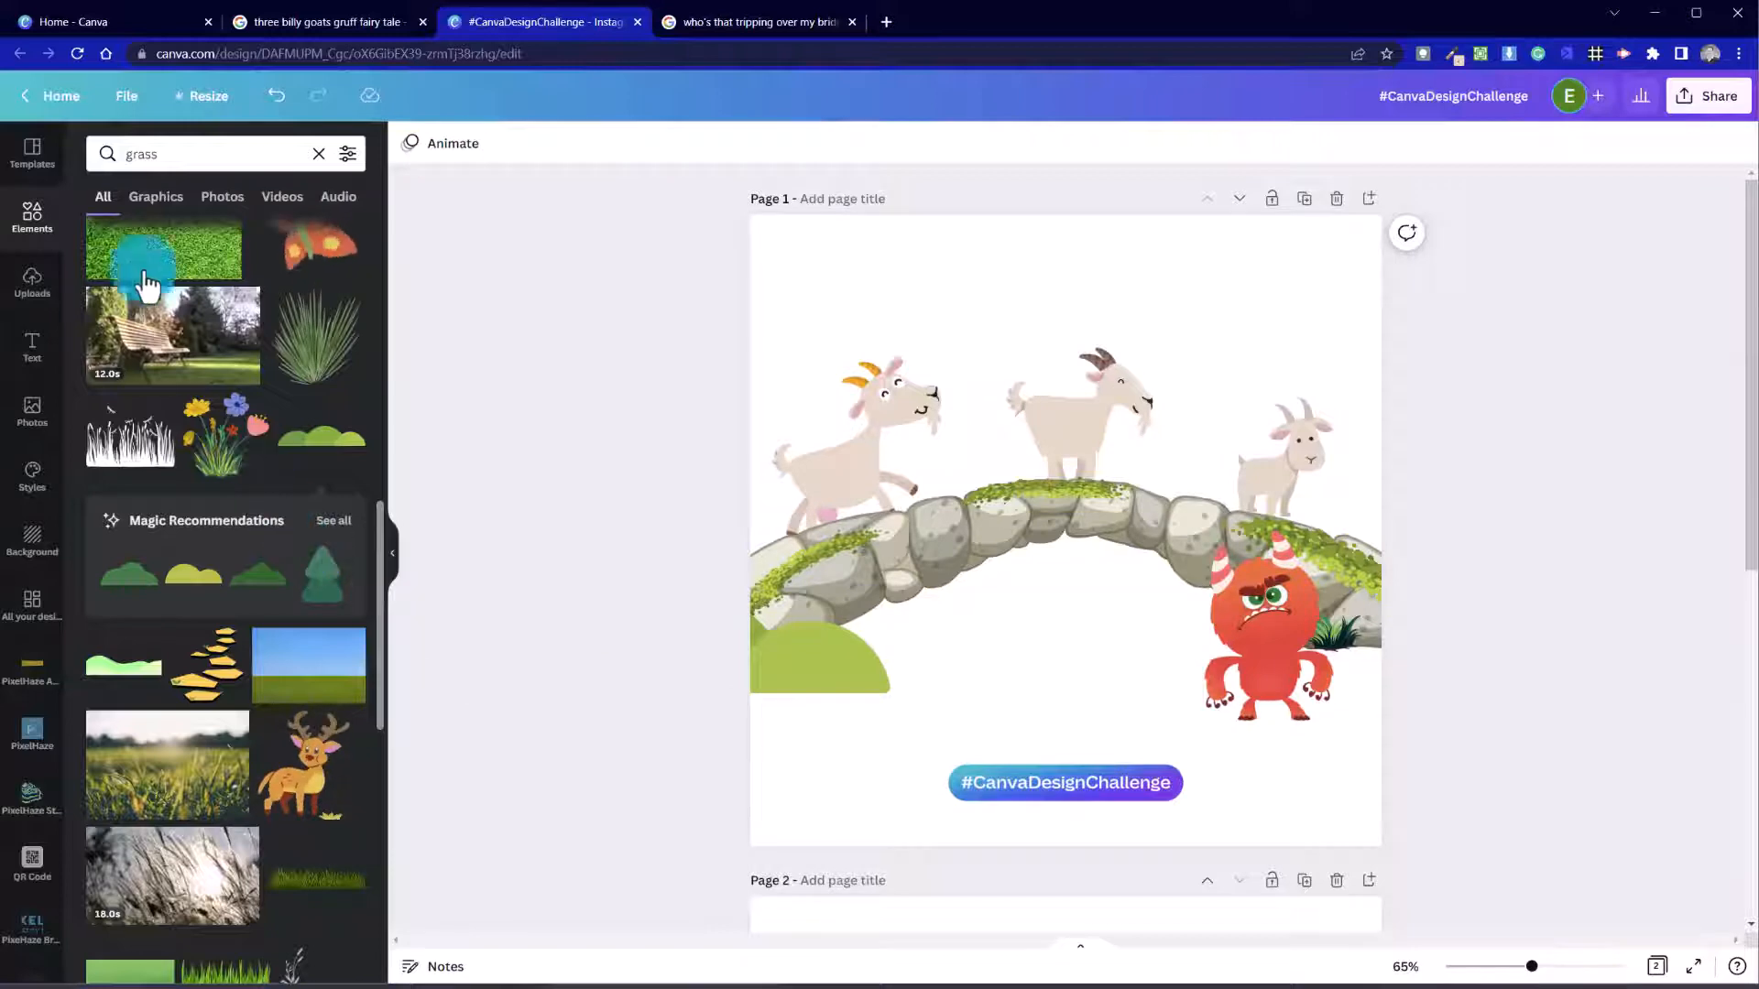
{"action": "scroll", "coordinate": [261, 677], "scroll_direction": "down", "scroll_amount": 5}
{"action": "scroll", "coordinate": [261, 676], "scroll_direction": "down", "scroll_amount": 3}
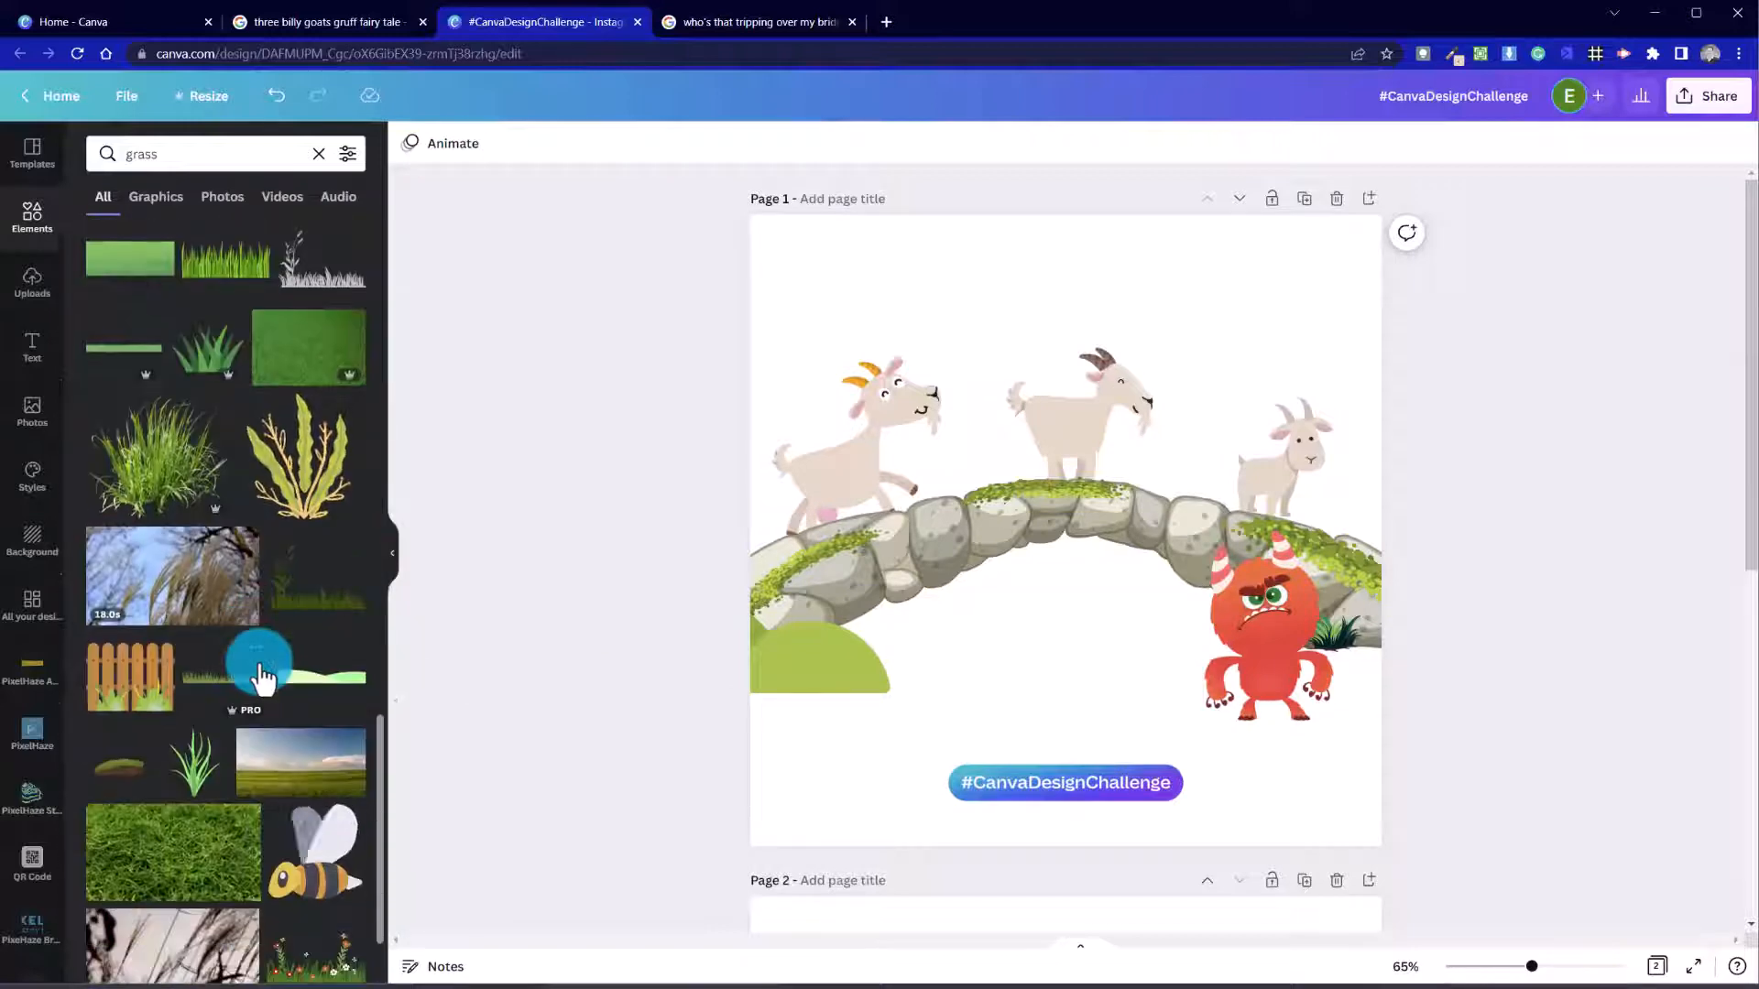
{"action": "scroll", "coordinate": [262, 676], "scroll_direction": "down", "scroll_amount": 3}
Step: Move the goats, bridge, red monster and green hills together down to the lower part of page 1
{"action": "left_click_drag", "start_coordinate": [696, 354], "coordinate": [1447, 651]}
{"action": "left_click_drag", "start_coordinate": [1306, 543], "coordinate": [1298, 641]}
{"action": "left_click", "coordinate": [1522, 816]}
{"action": "left_click_drag", "start_coordinate": [1288, 727], "coordinate": [1297, 702]}
{"action": "left_click_drag", "start_coordinate": [1339, 601], "coordinate": [1319, 634]}
{"action": "left_click_drag", "start_coordinate": [706, 365], "coordinate": [1432, 720]}
{"action": "left_click_drag", "start_coordinate": [1283, 667], "coordinate": [1283, 695]}
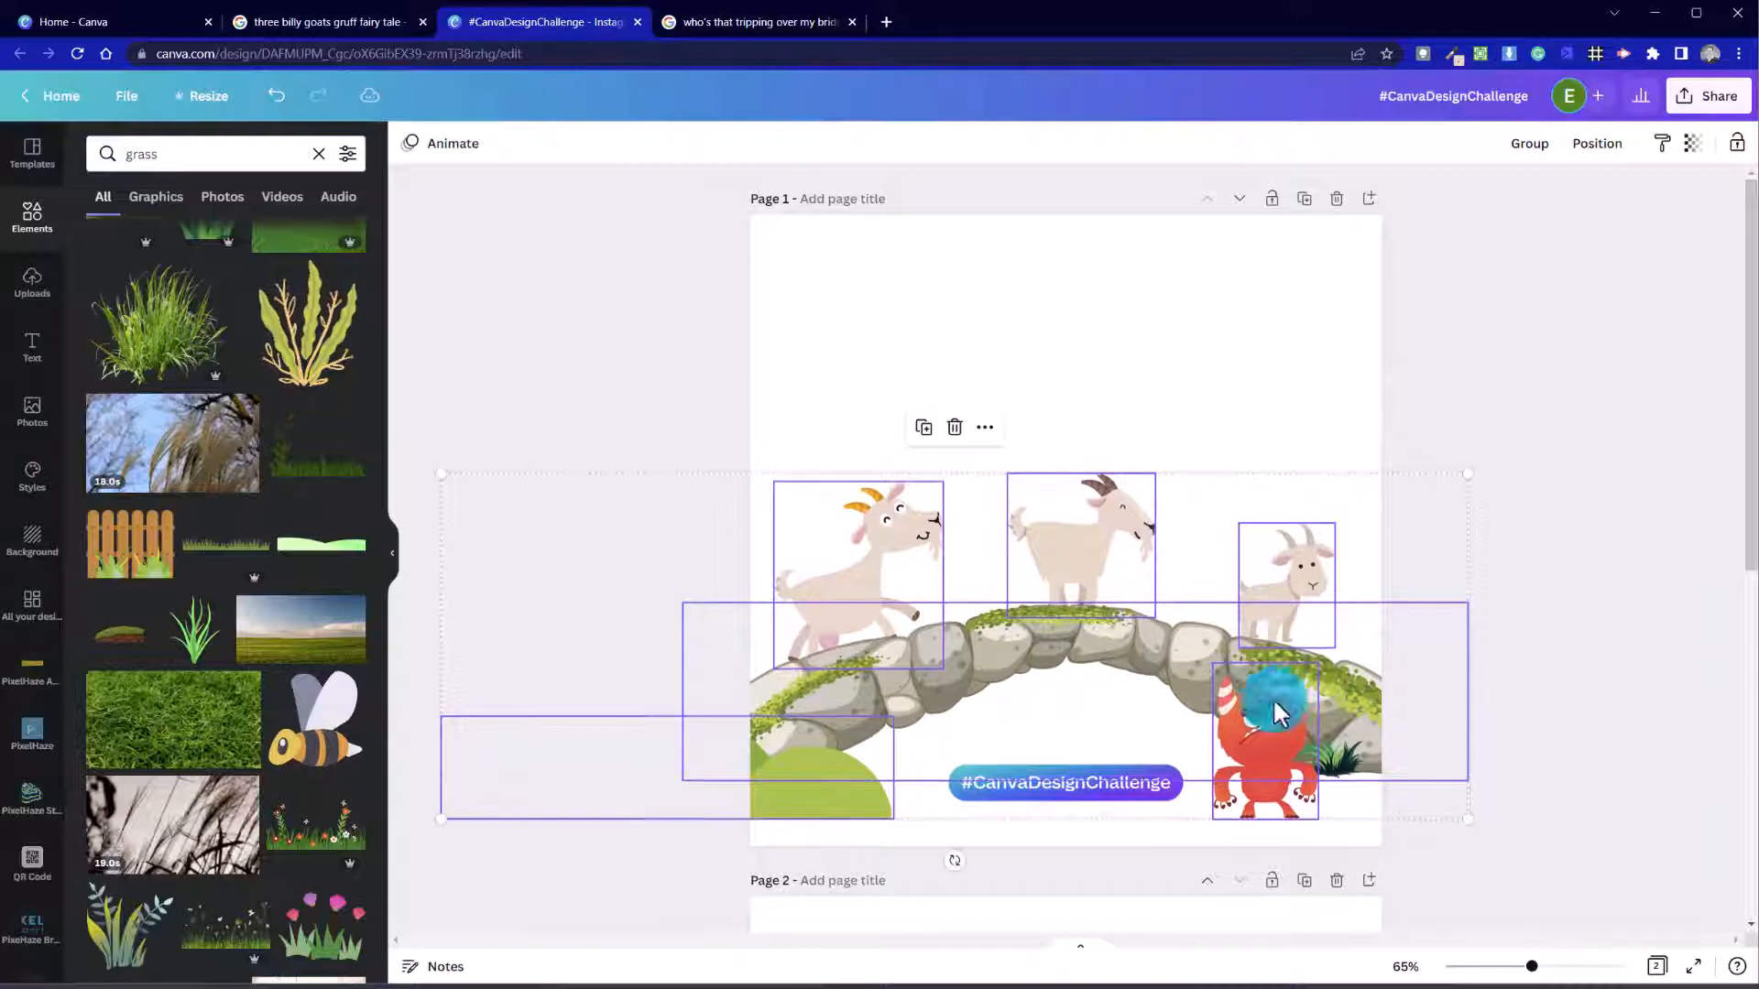
{"action": "left_click", "coordinate": [555, 599]}
Step: Enlarge the green hills to fill the page's bottom-left corner and place a duplicate of them in the bottom-right corner
{"action": "left_click", "coordinate": [849, 818]}
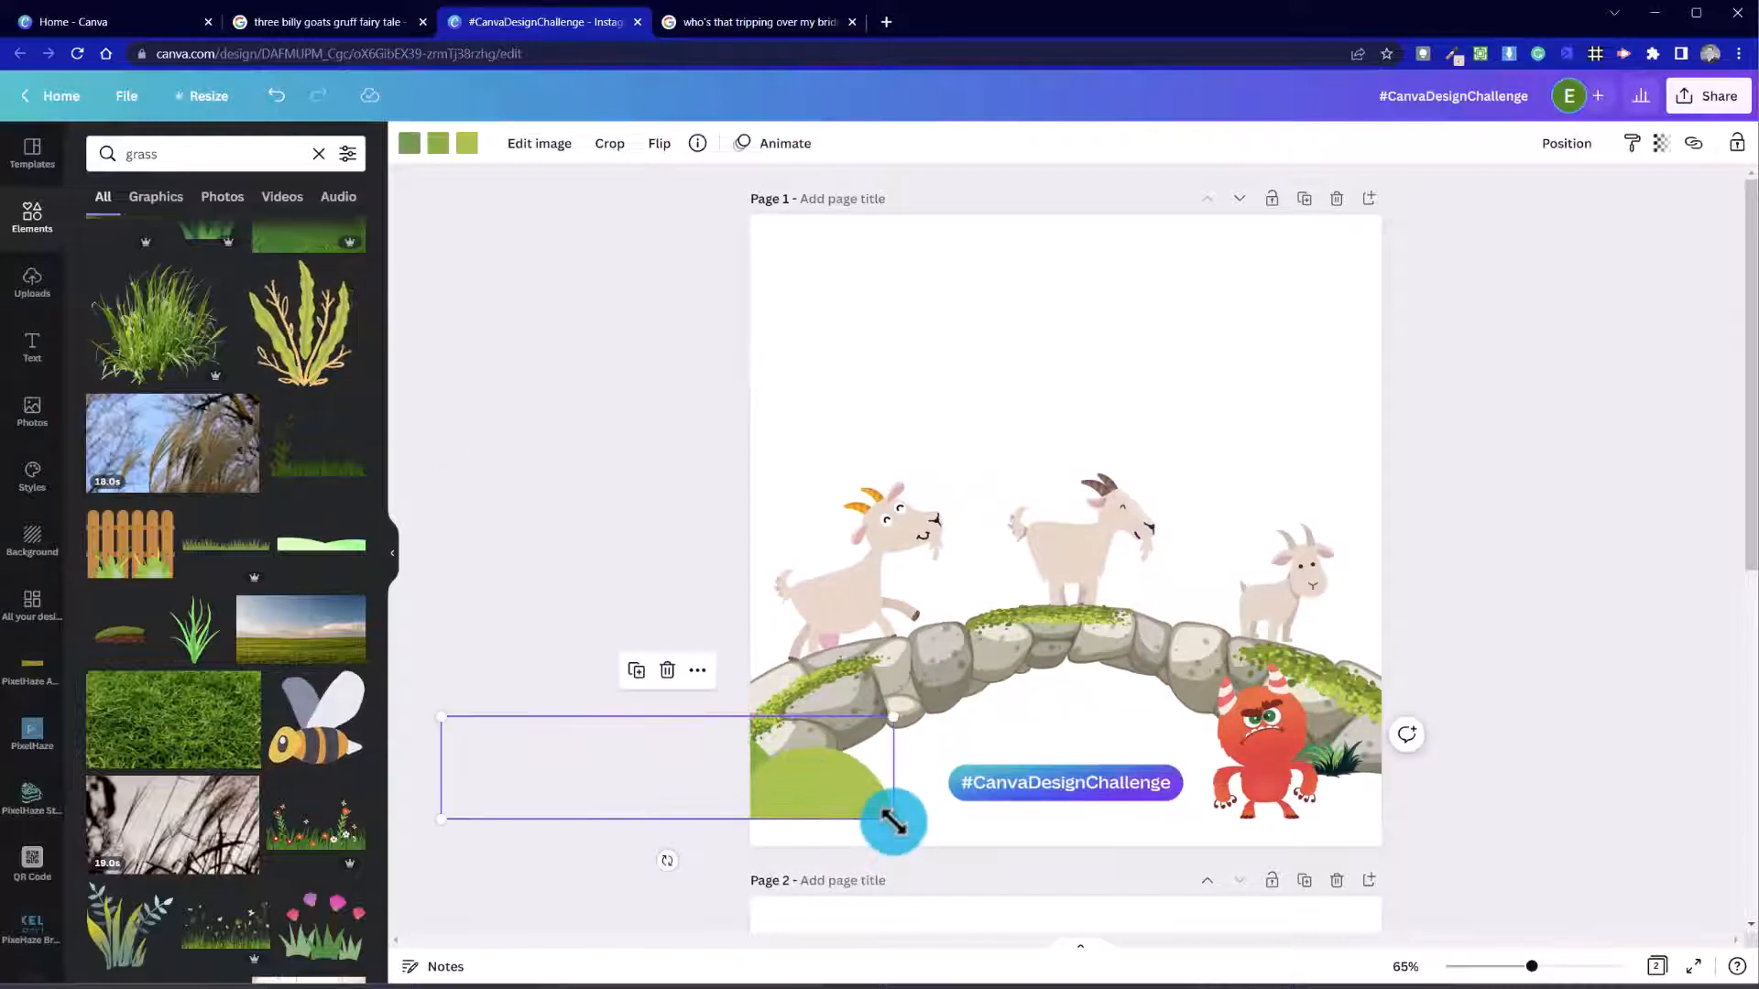
{"action": "mouse_move", "coordinate": [893, 820]}
{"action": "left_mouse_down"}
{"action": "mouse_move", "coordinate": [990, 884]}
{"action": "mouse_move", "coordinate": [1006, 847]}
{"action": "mouse_move", "coordinate": [904, 821]}
{"action": "left_mouse_up"}
{"action": "left_click", "coordinate": [634, 425]}
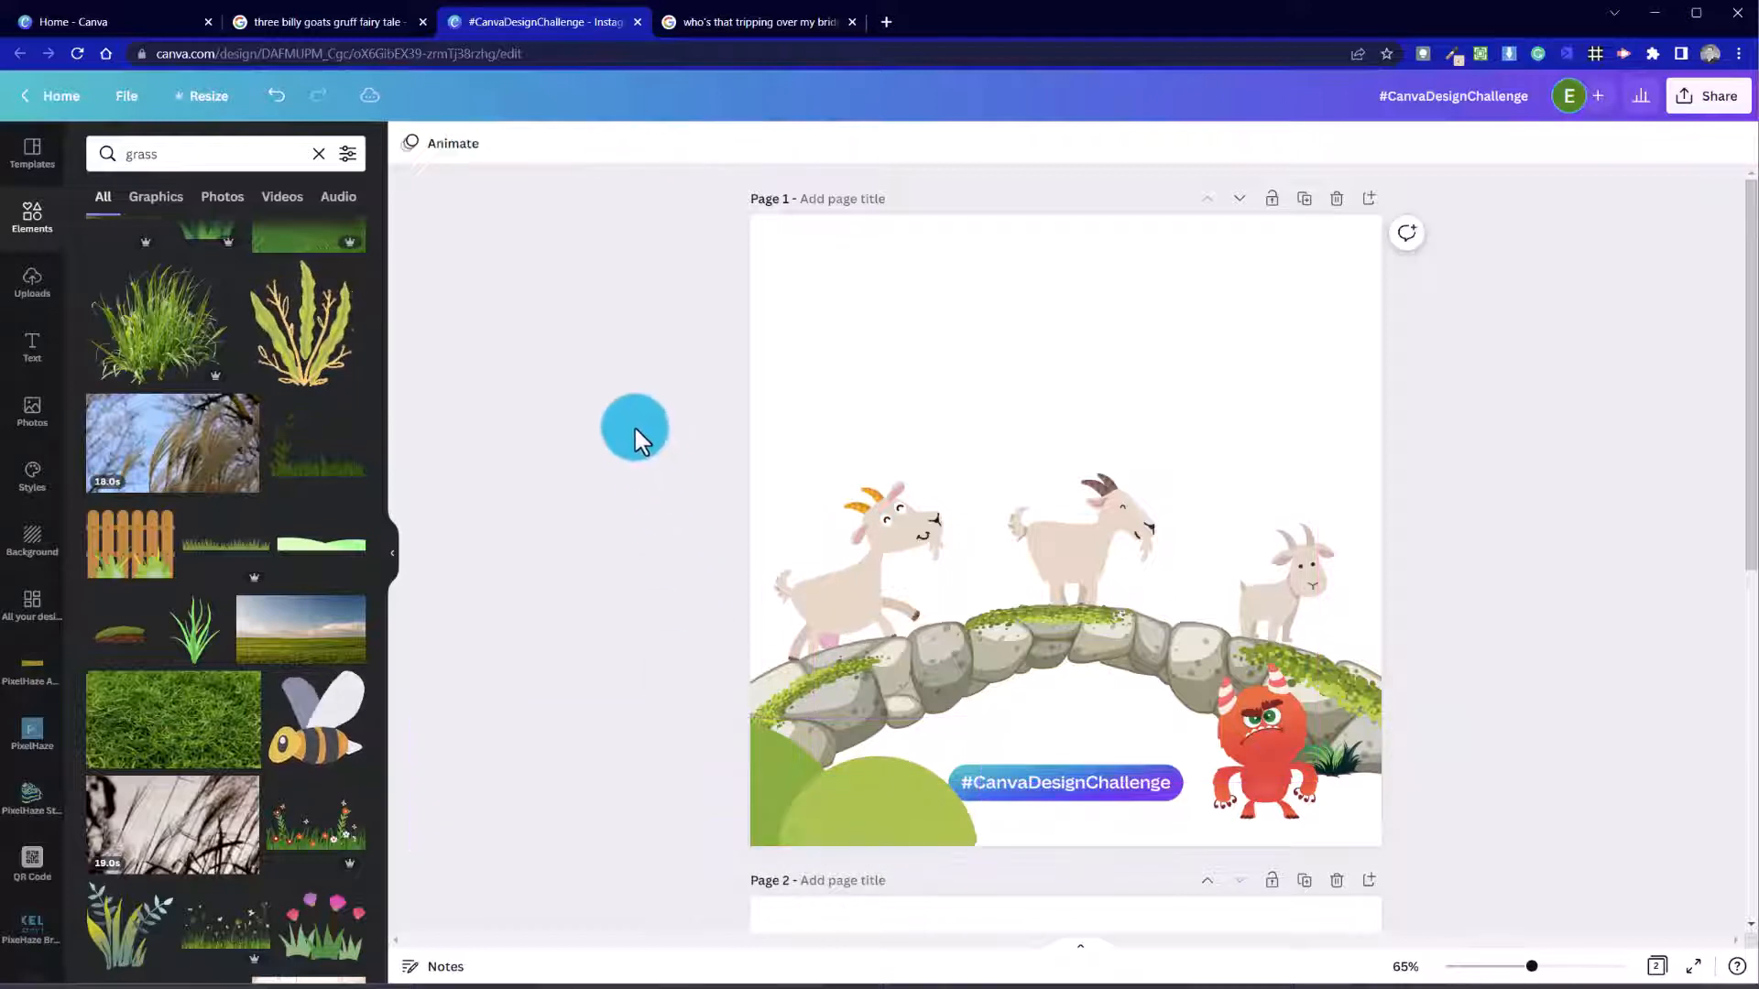
{"action": "left_click", "coordinate": [865, 815]}
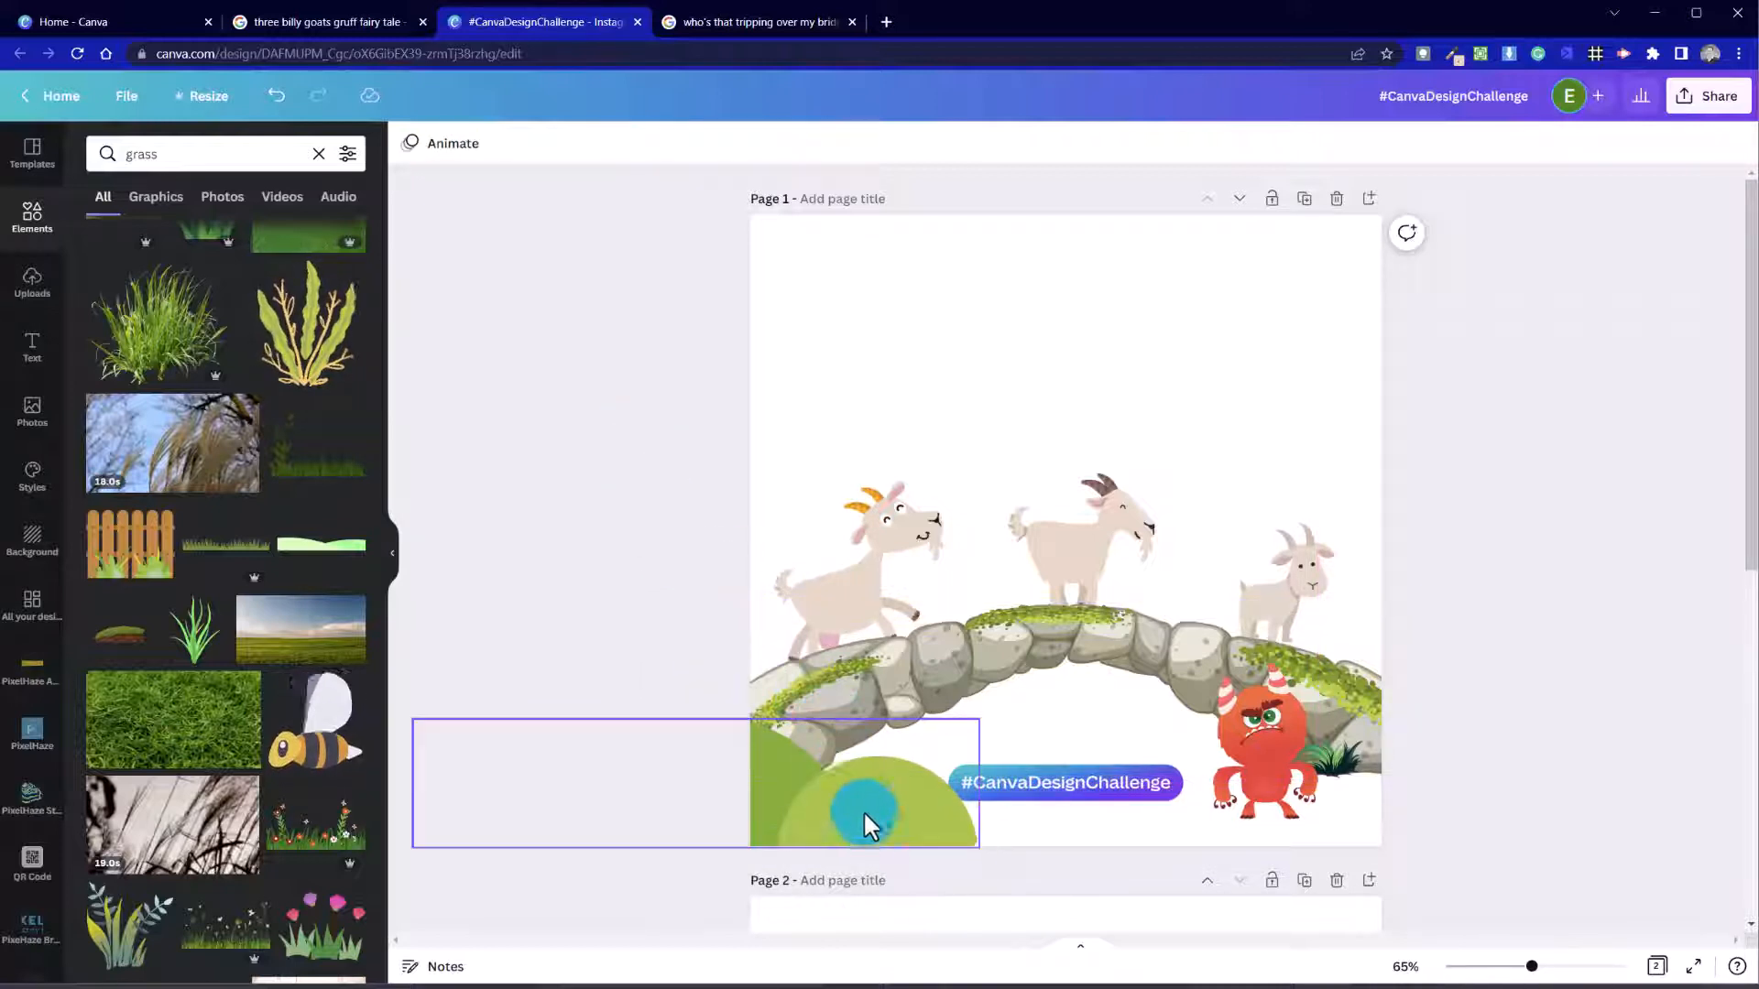
{"action": "key", "text": "ctrl+d"}
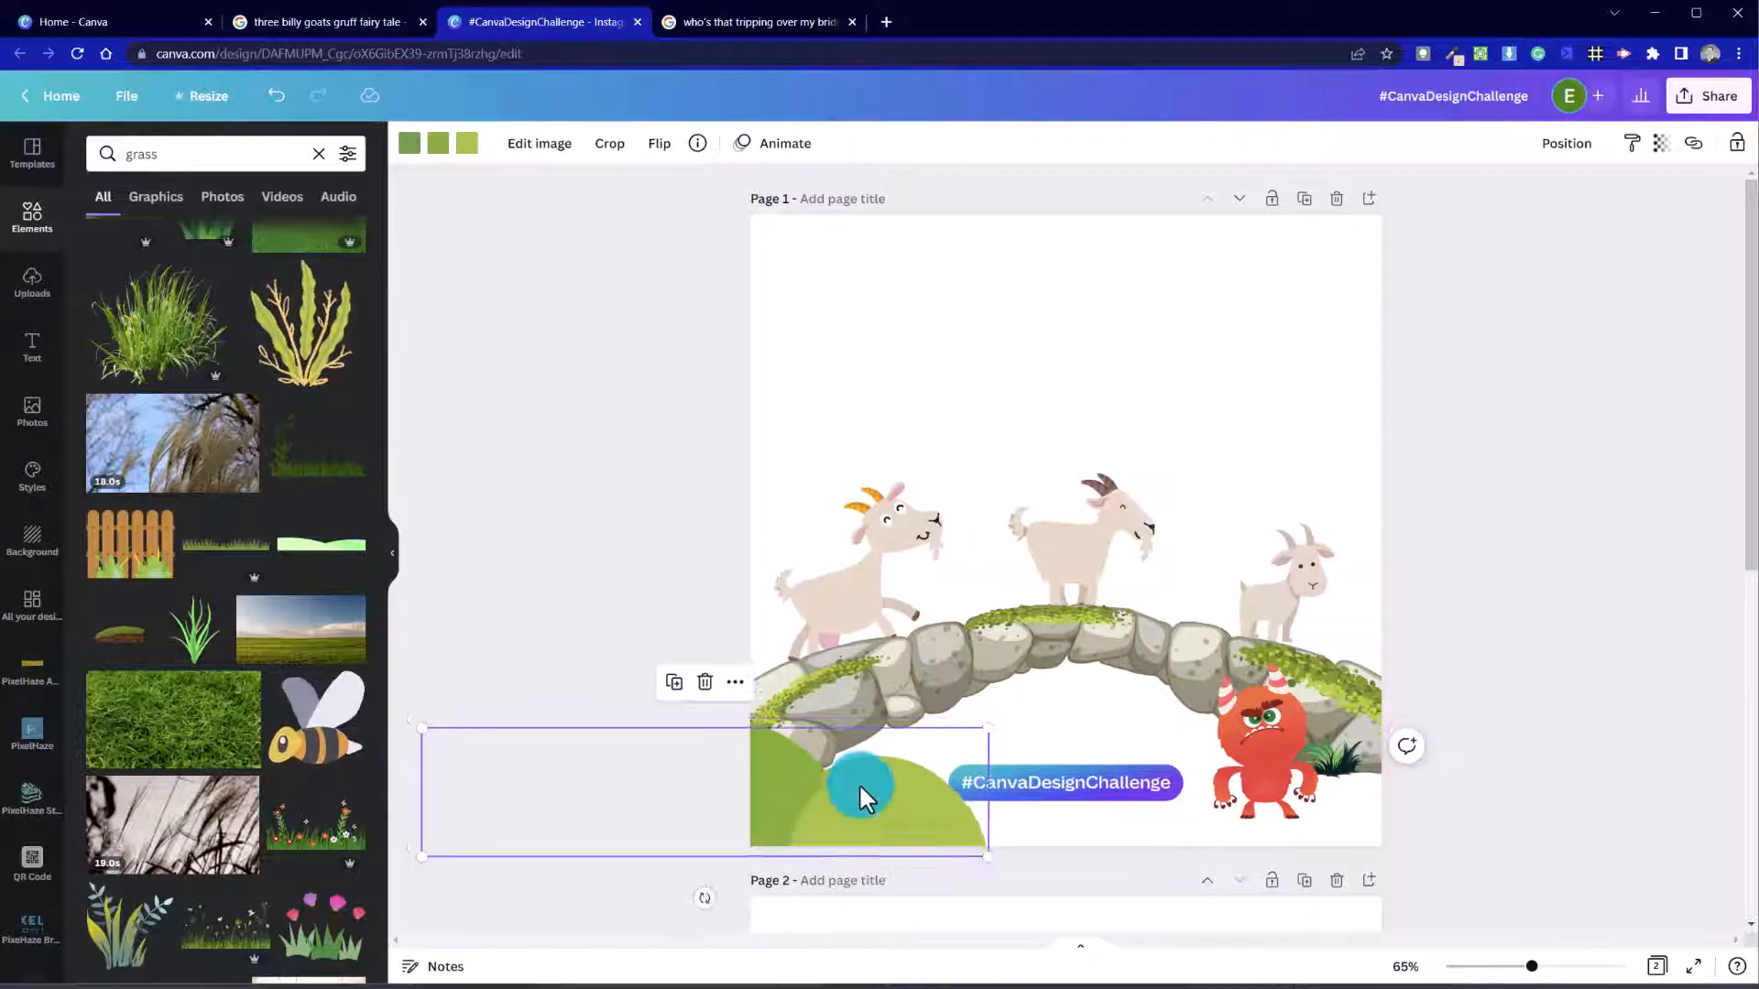
{"action": "left_click_drag", "start_coordinate": [712, 811], "coordinate": [1461, 800]}
Step: Bring the red monster to the front so it stands before the right-hand hills
{"action": "right_click", "coordinate": [1269, 704]}
{"action": "left_click", "coordinate": [1413, 630]}
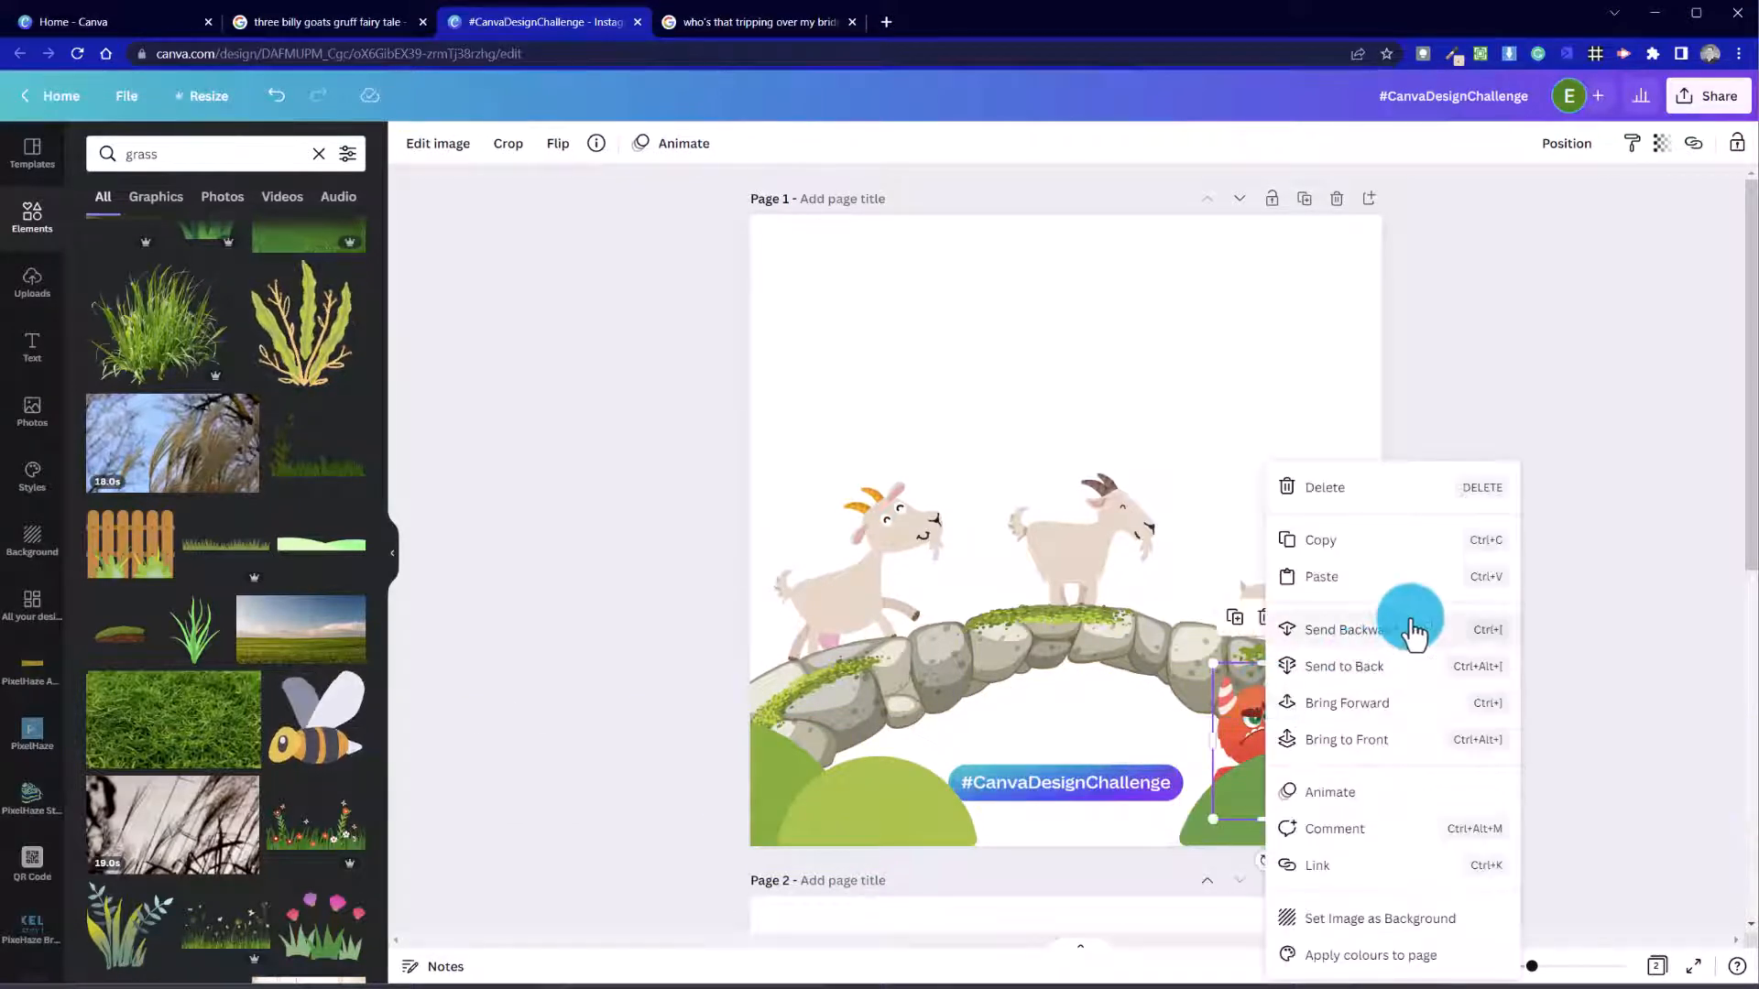
{"action": "left_click", "coordinate": [1412, 753]}
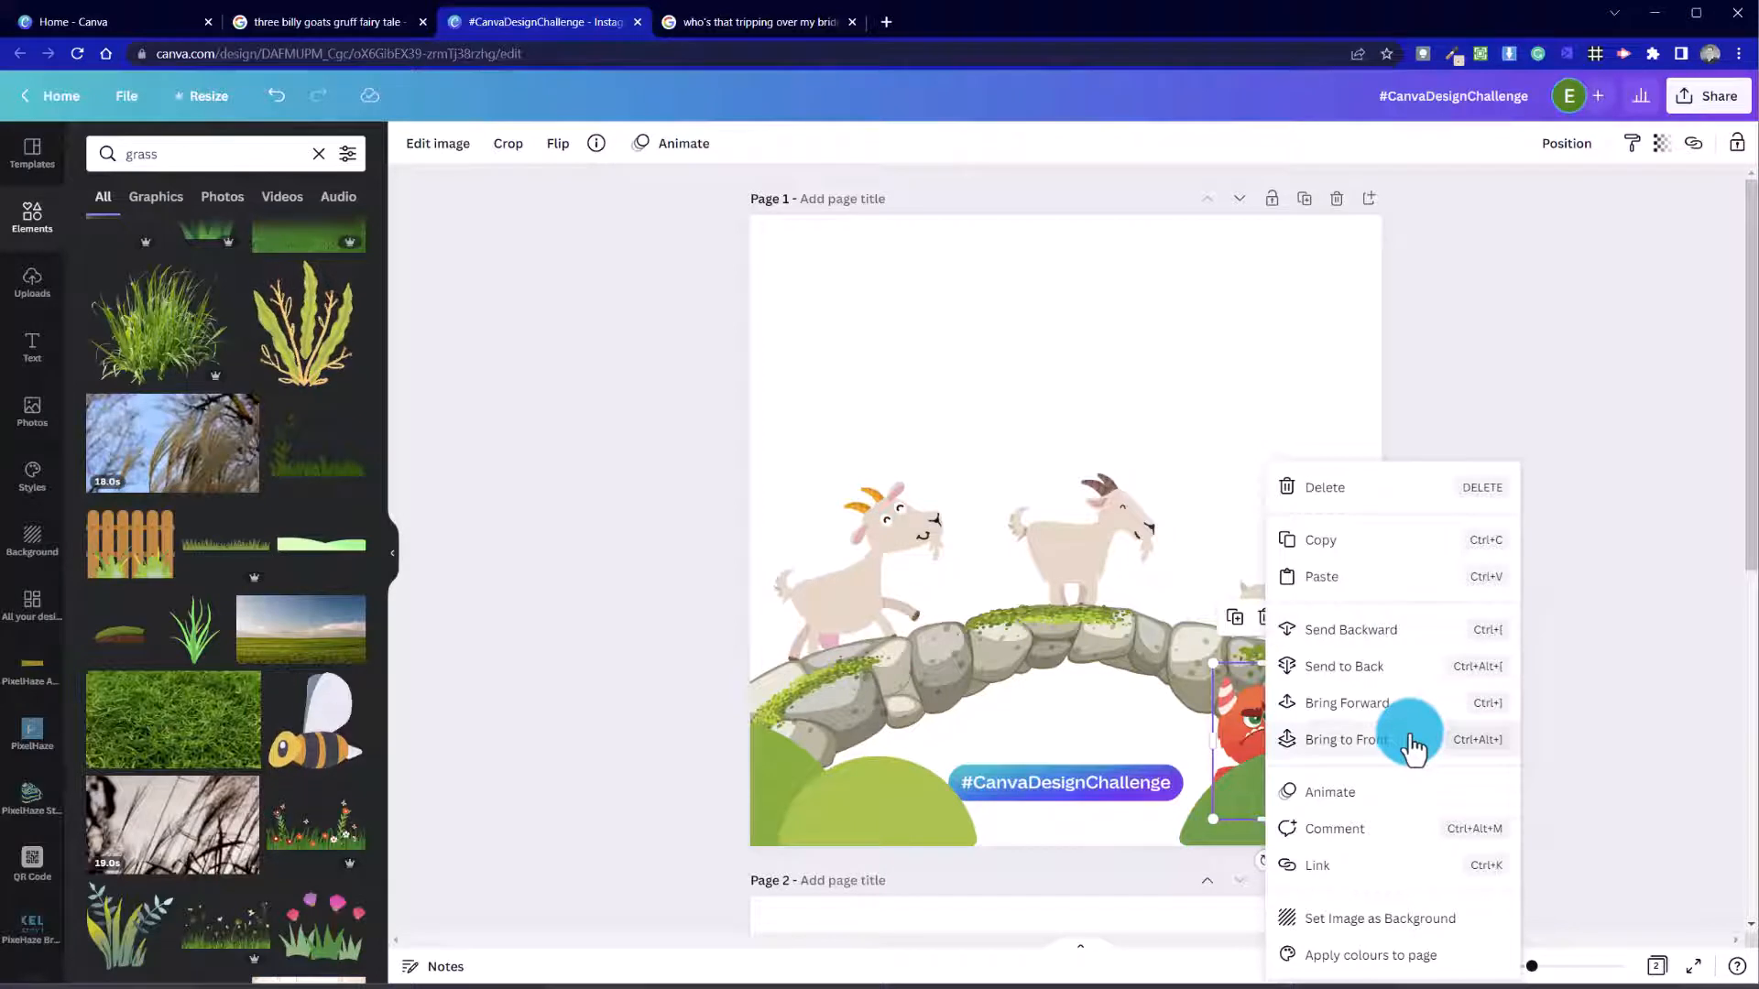
{"action": "left_click", "coordinate": [1413, 740]}
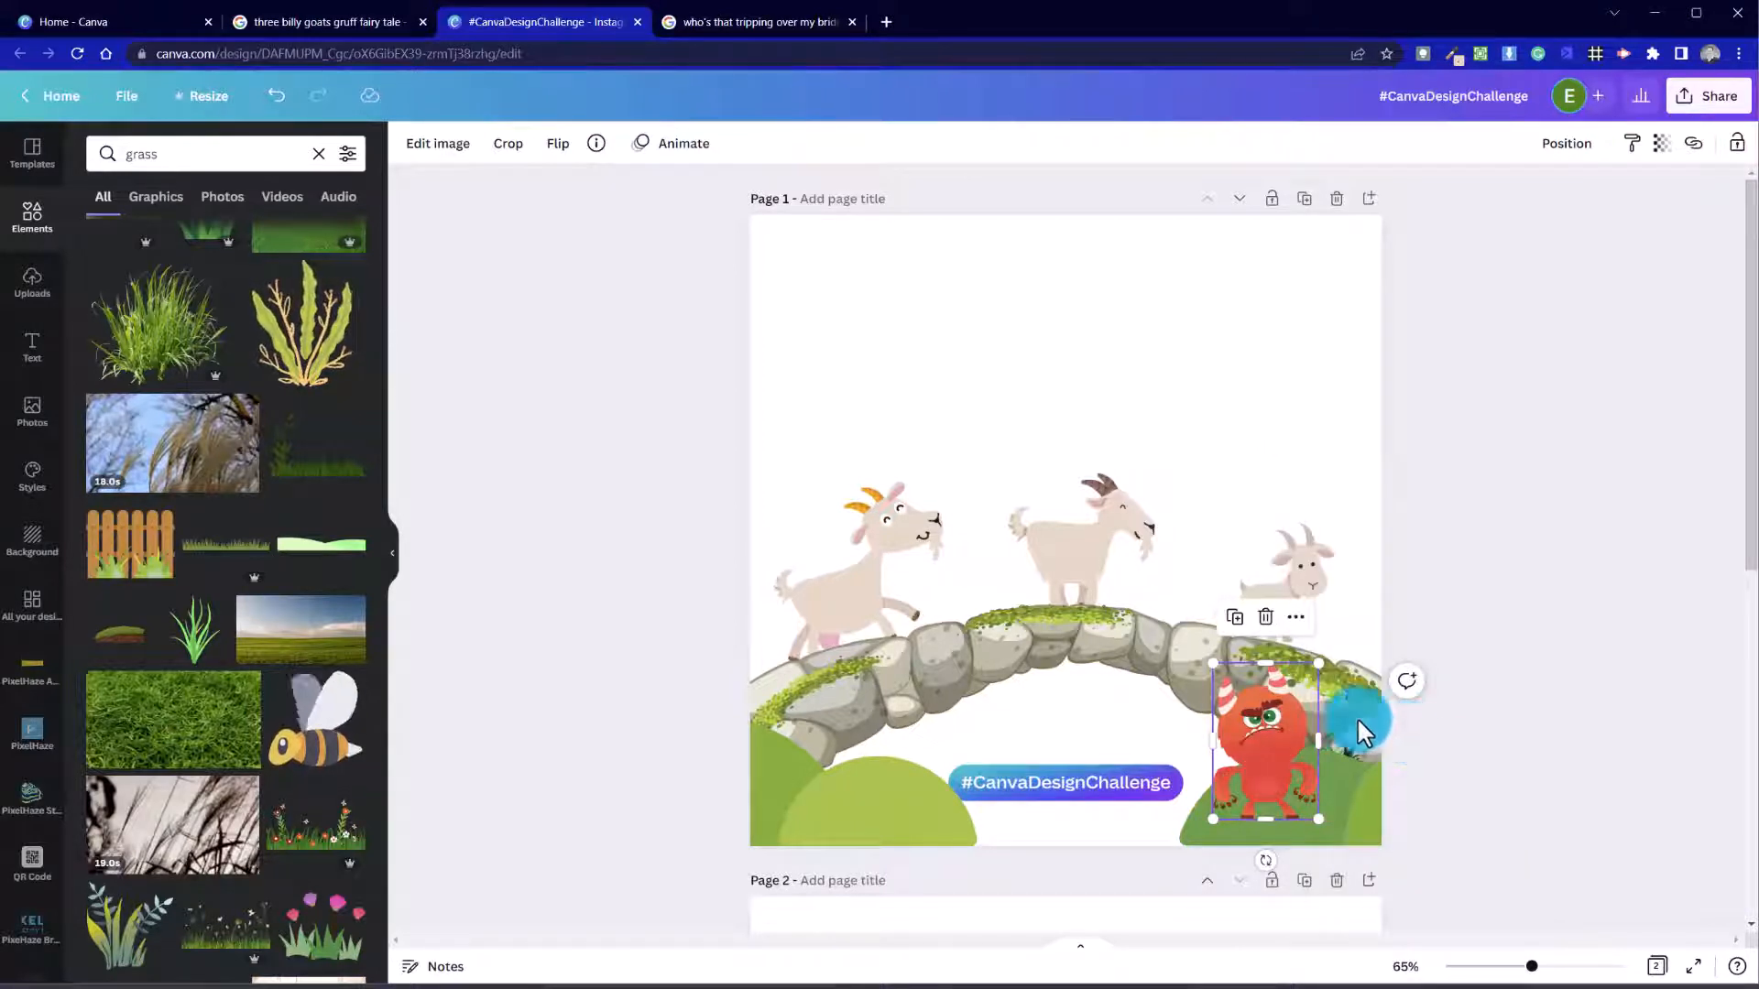
{"action": "left_click", "coordinate": [569, 449]}
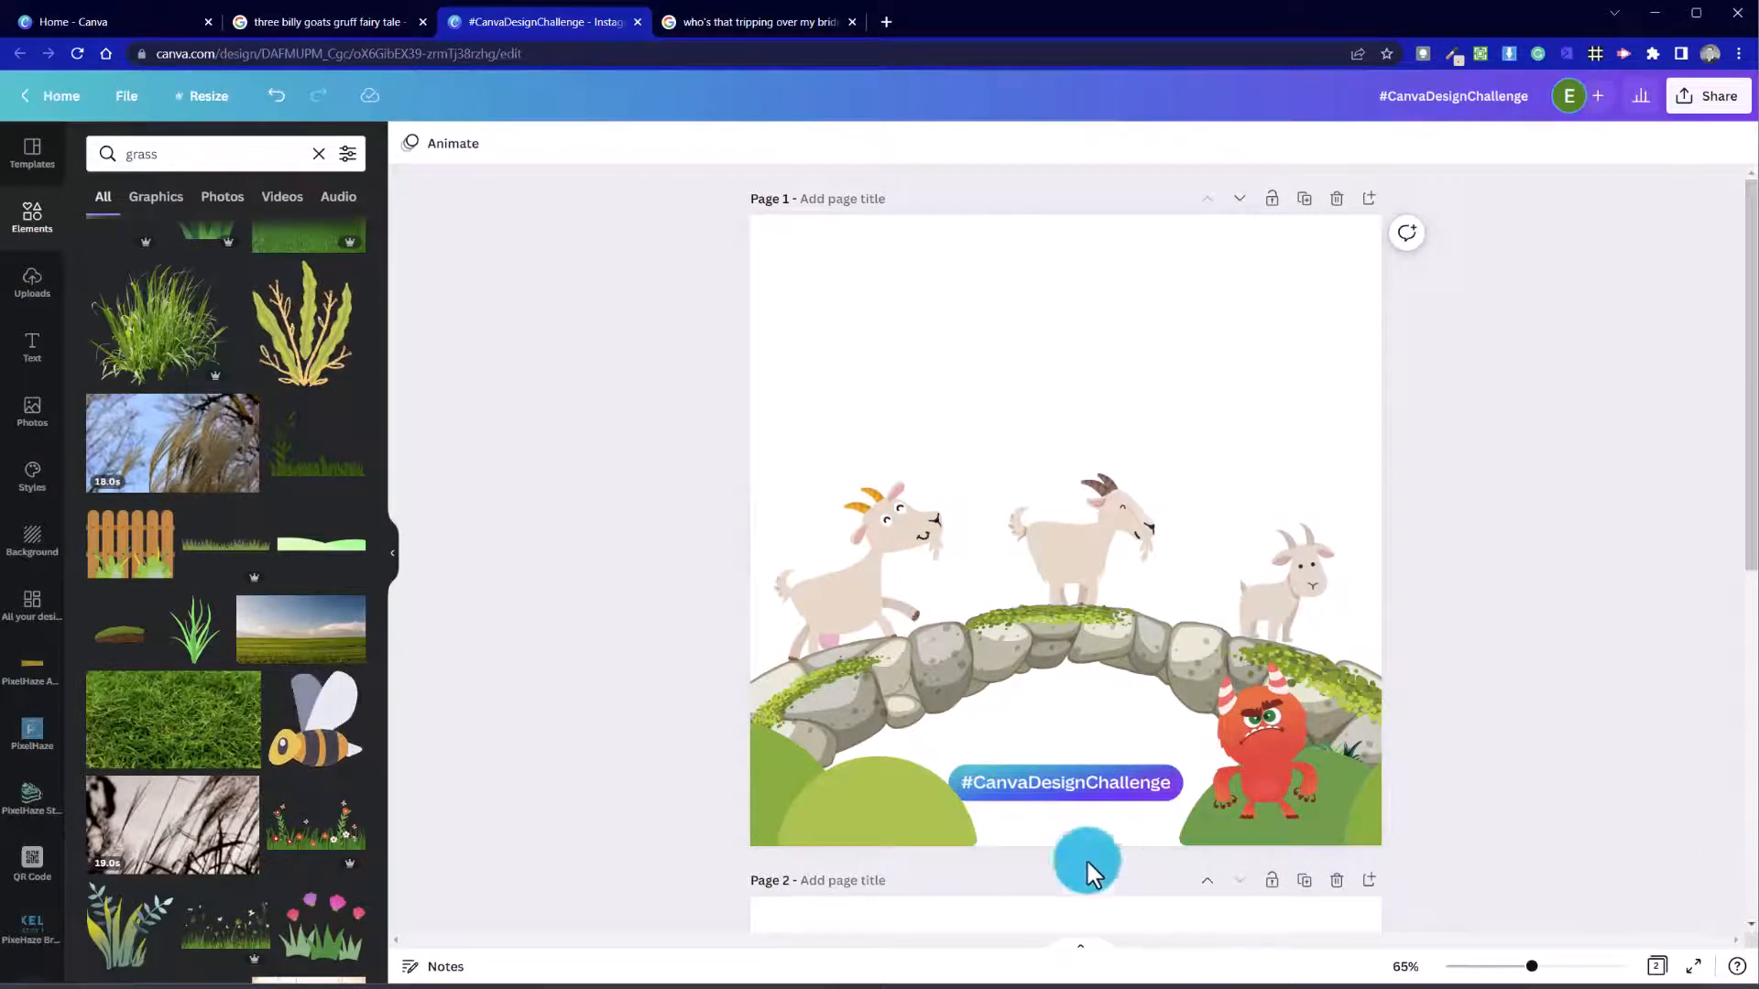
Step: Bring the #CanvaDesignChallenge badge to the front and shift the left-hand hills further left, clear of it
{"action": "left_click", "coordinate": [1067, 785]}
{"action": "right_click", "coordinate": [1067, 784]}
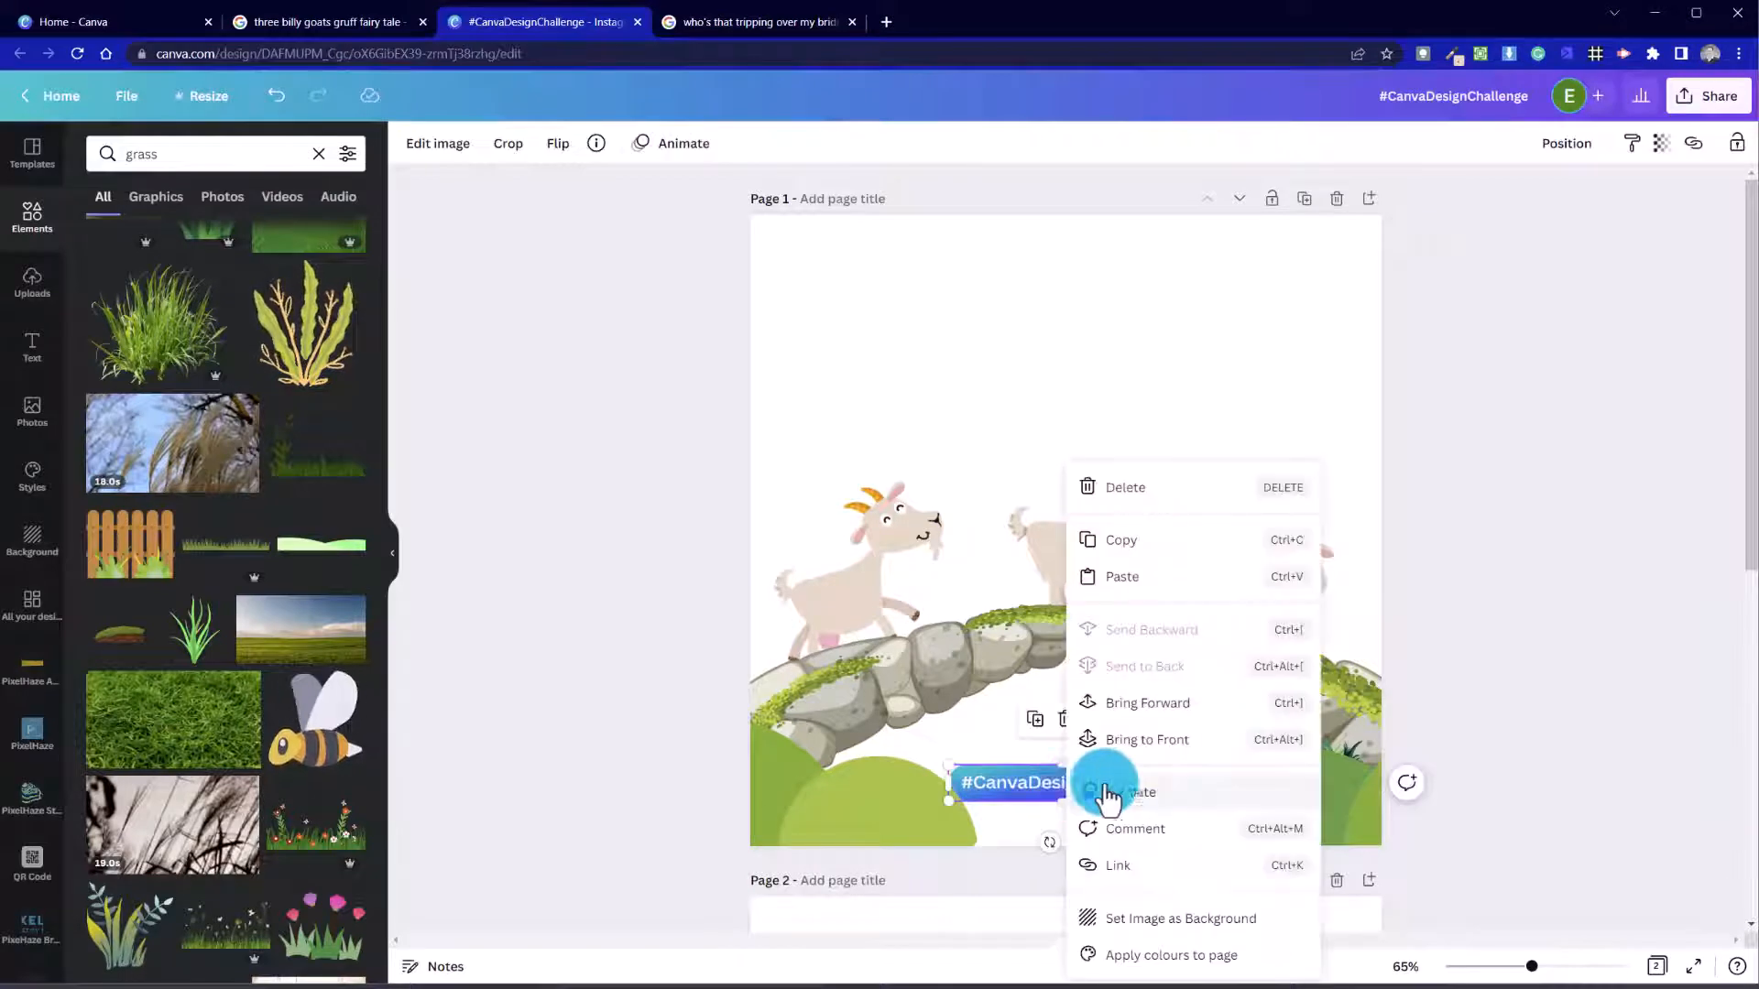
{"action": "left_click", "coordinate": [1207, 742]}
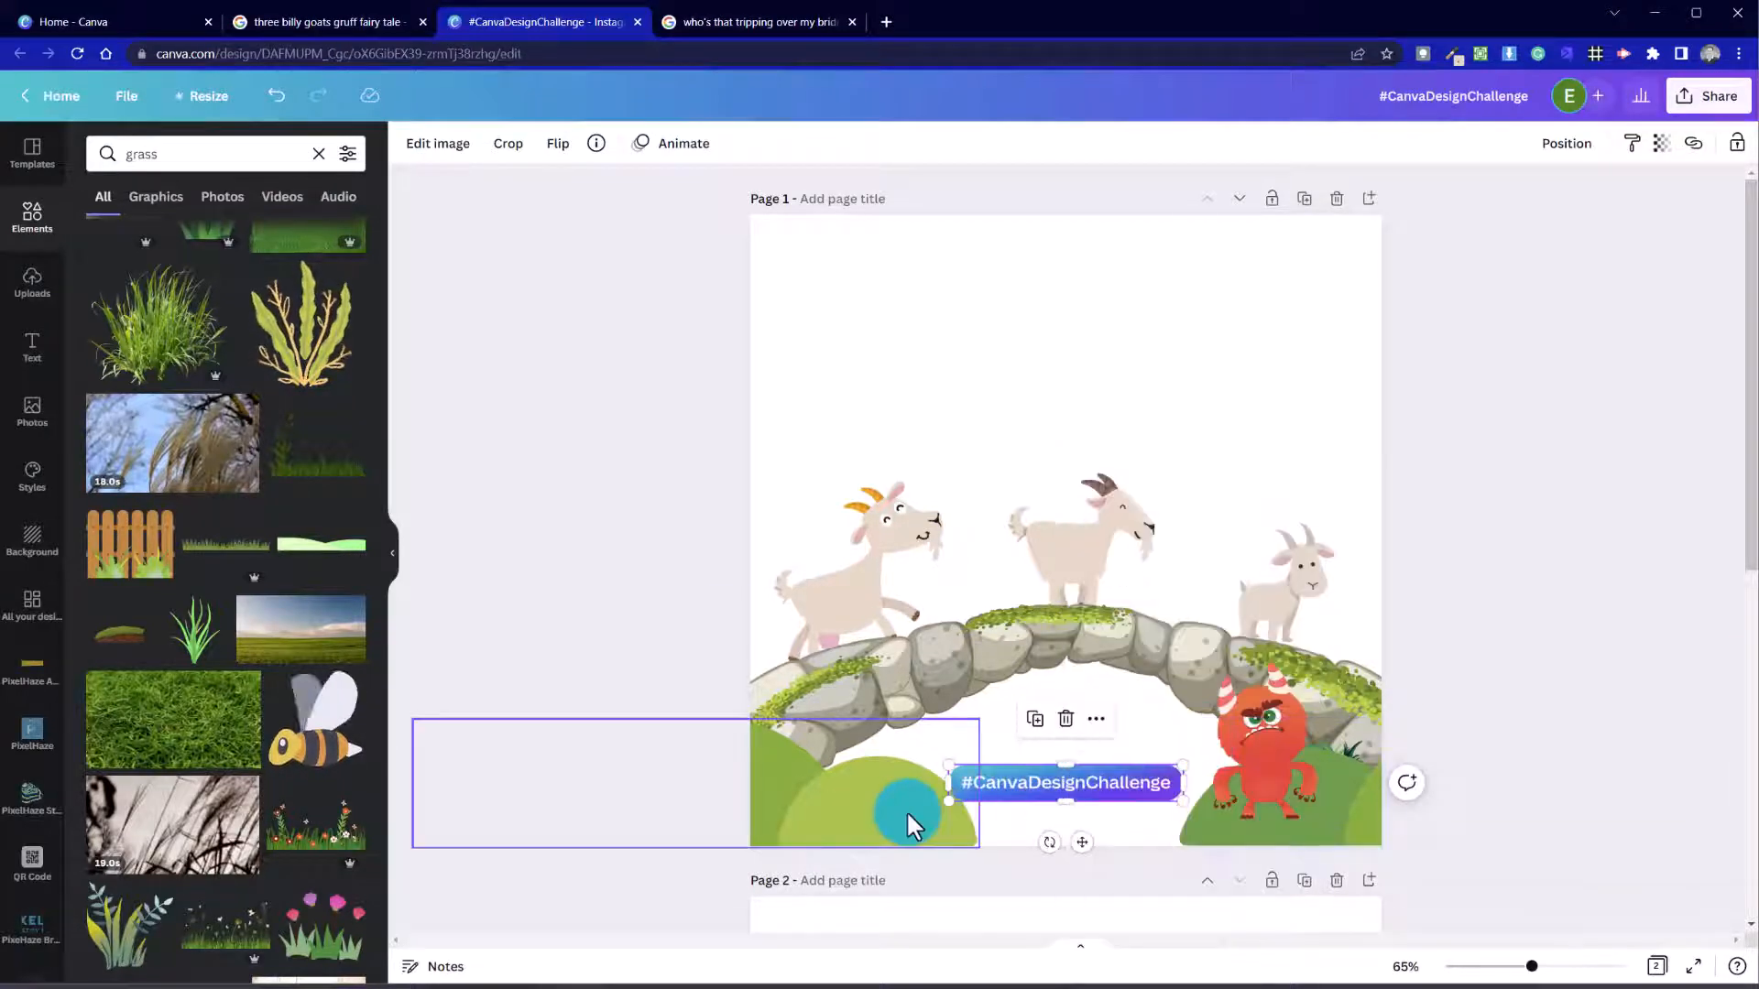
{"action": "left_click", "coordinate": [920, 823]}
{"action": "left_click_drag", "start_coordinate": [917, 818], "coordinate": [894, 815]}
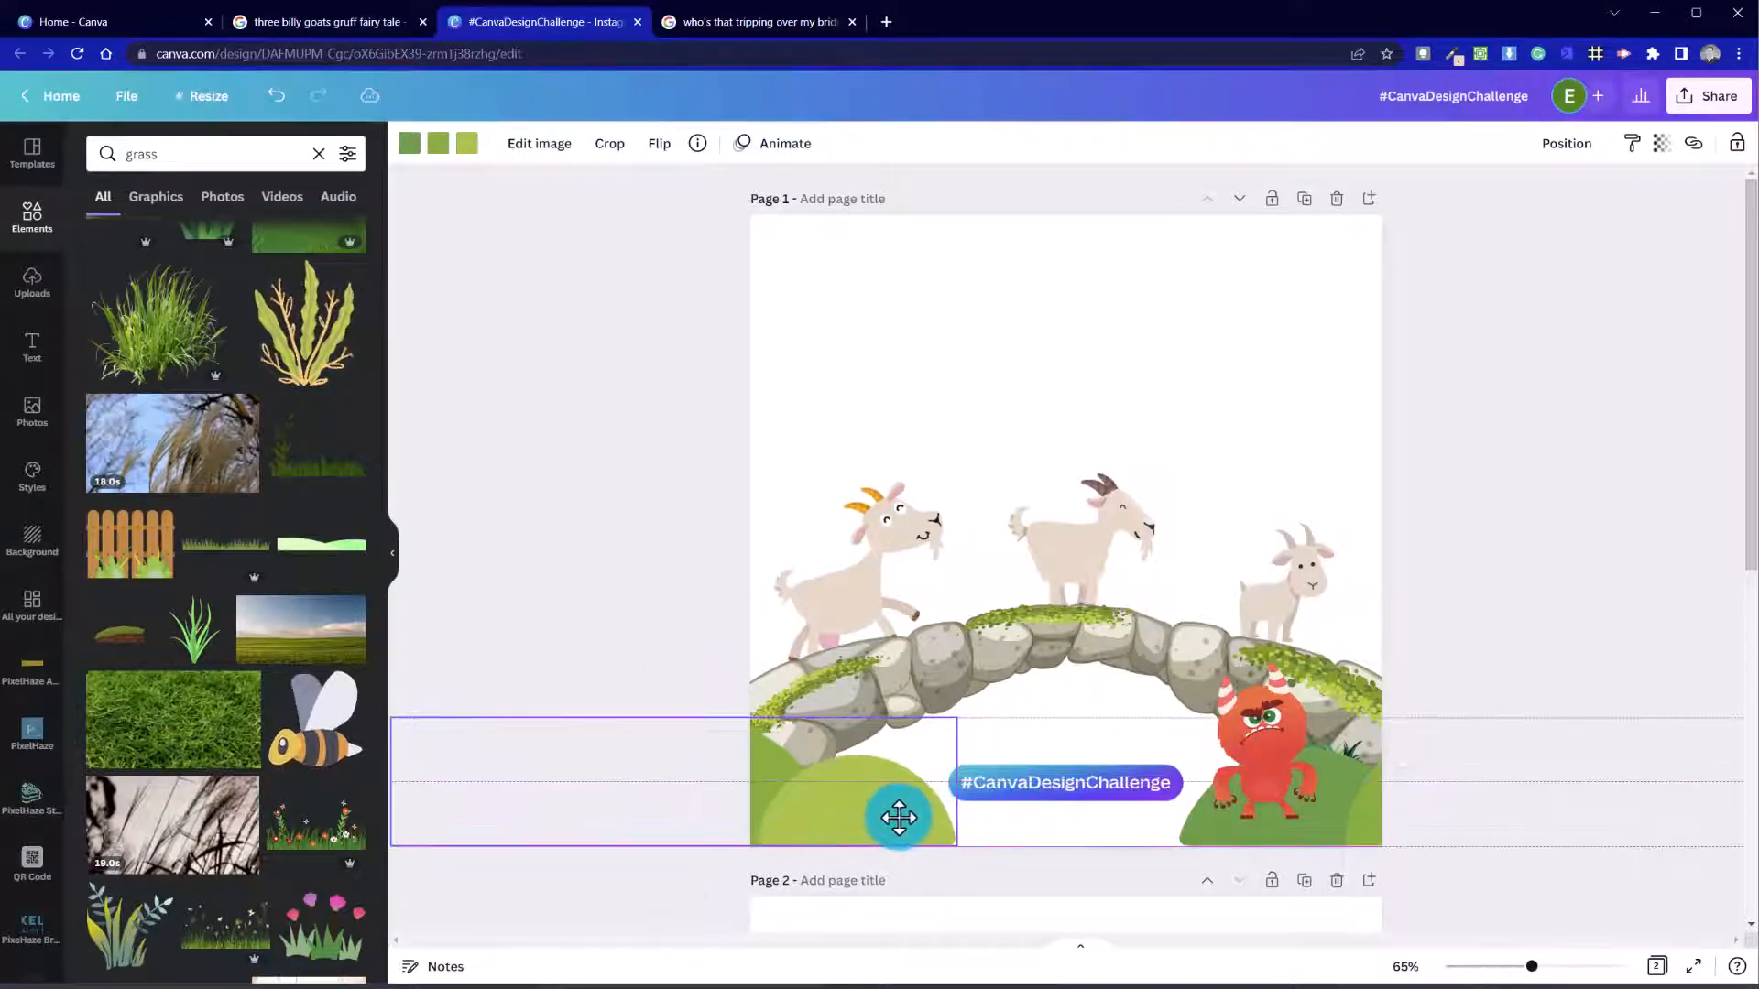
{"action": "left_click", "coordinate": [608, 482]}
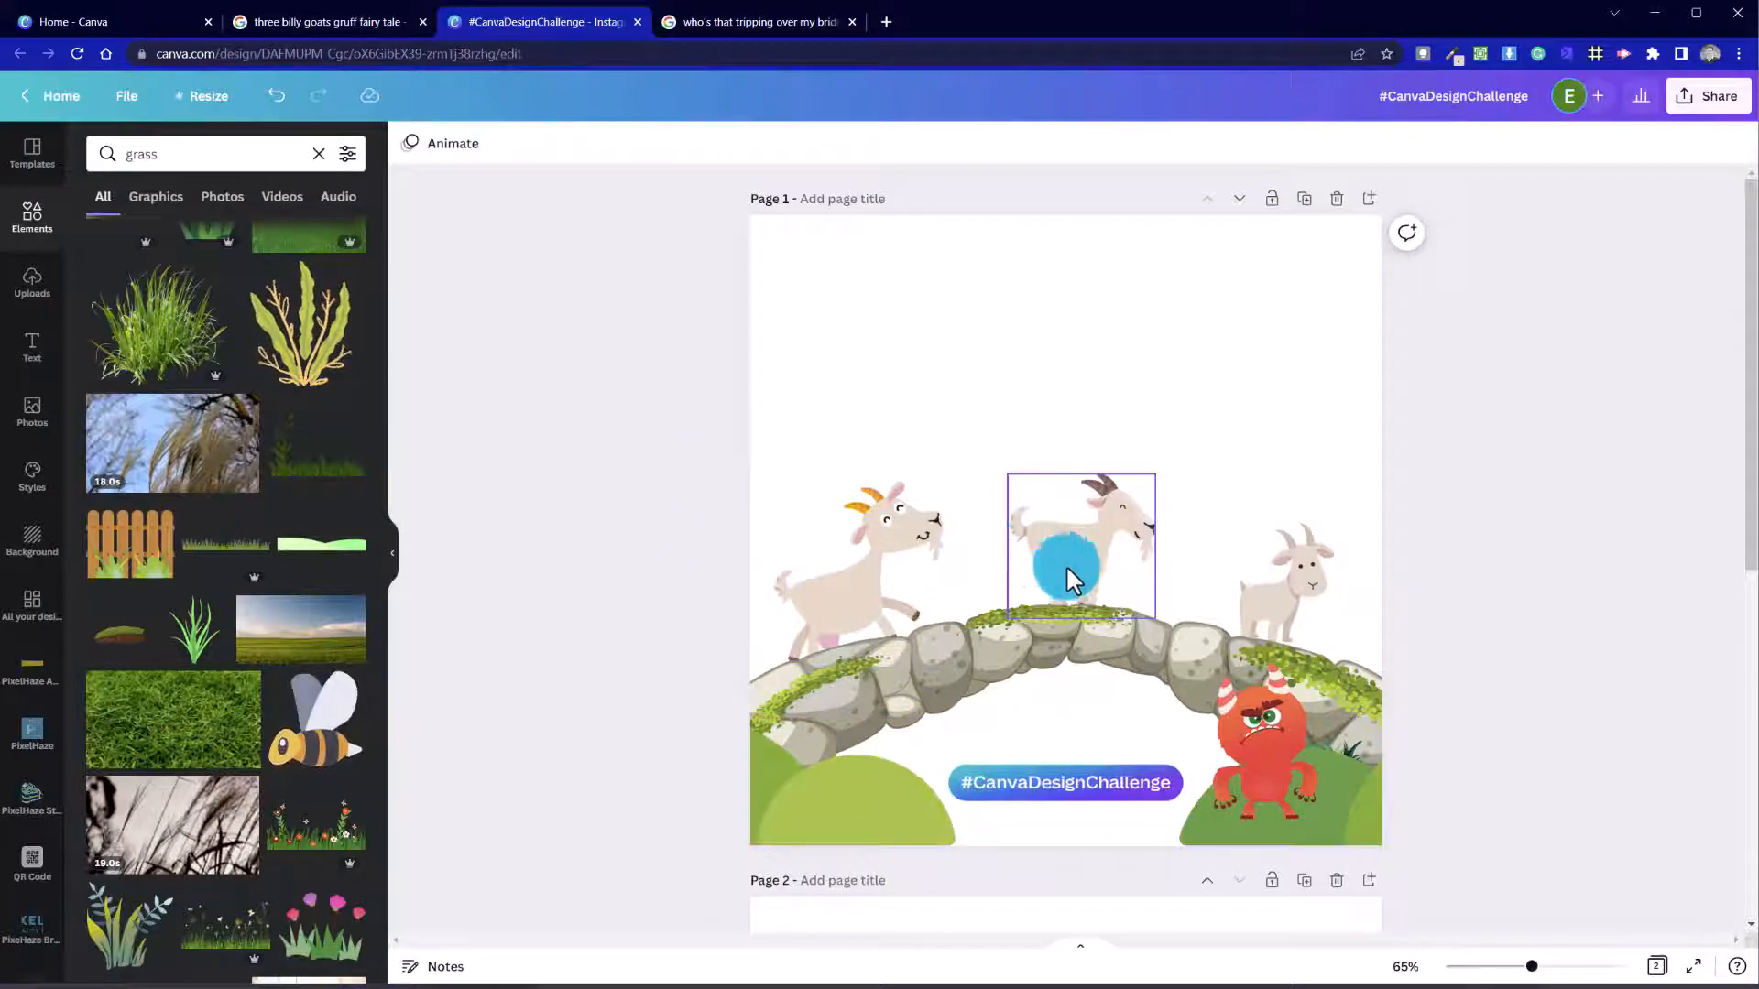
Step: Tilt the smallest goat clockwise to follow the bridge's right slope and reposition the largest goat slightly on the left slope
{"action": "left_click", "coordinate": [1297, 571]}
{"action": "left_click_drag", "start_coordinate": [1299, 572], "coordinate": [1311, 557]}
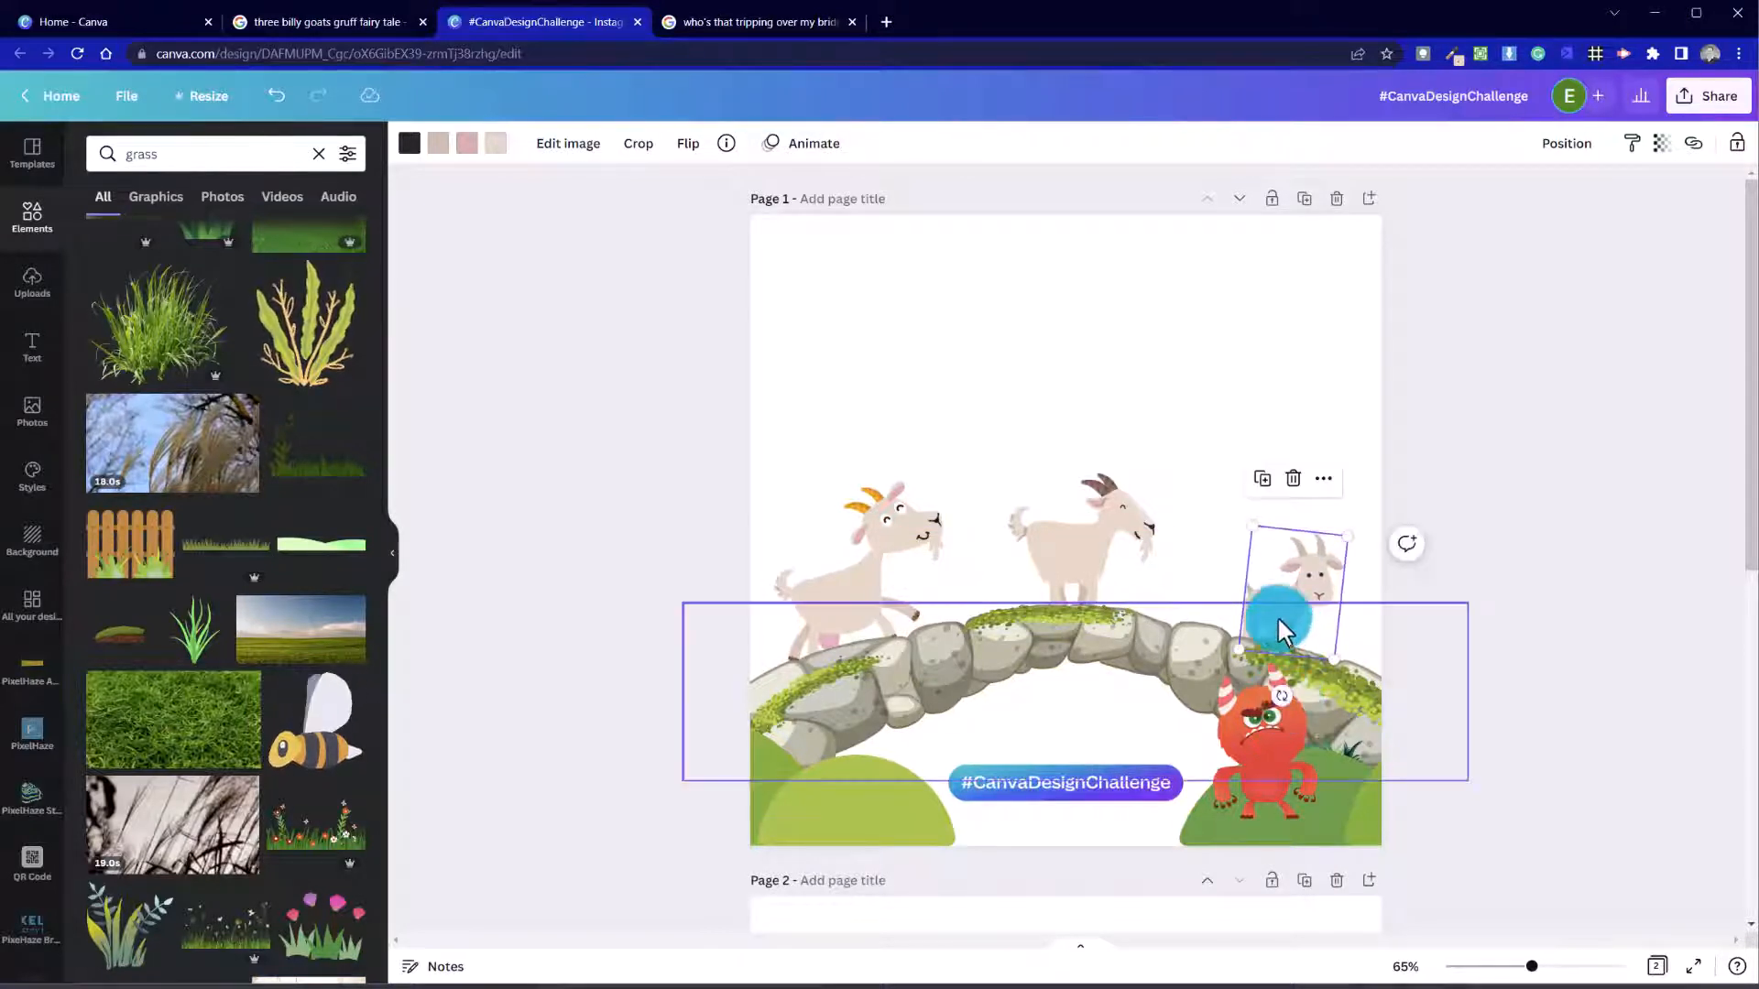
{"action": "left_click_drag", "start_coordinate": [1300, 579], "coordinate": [1300, 583]}
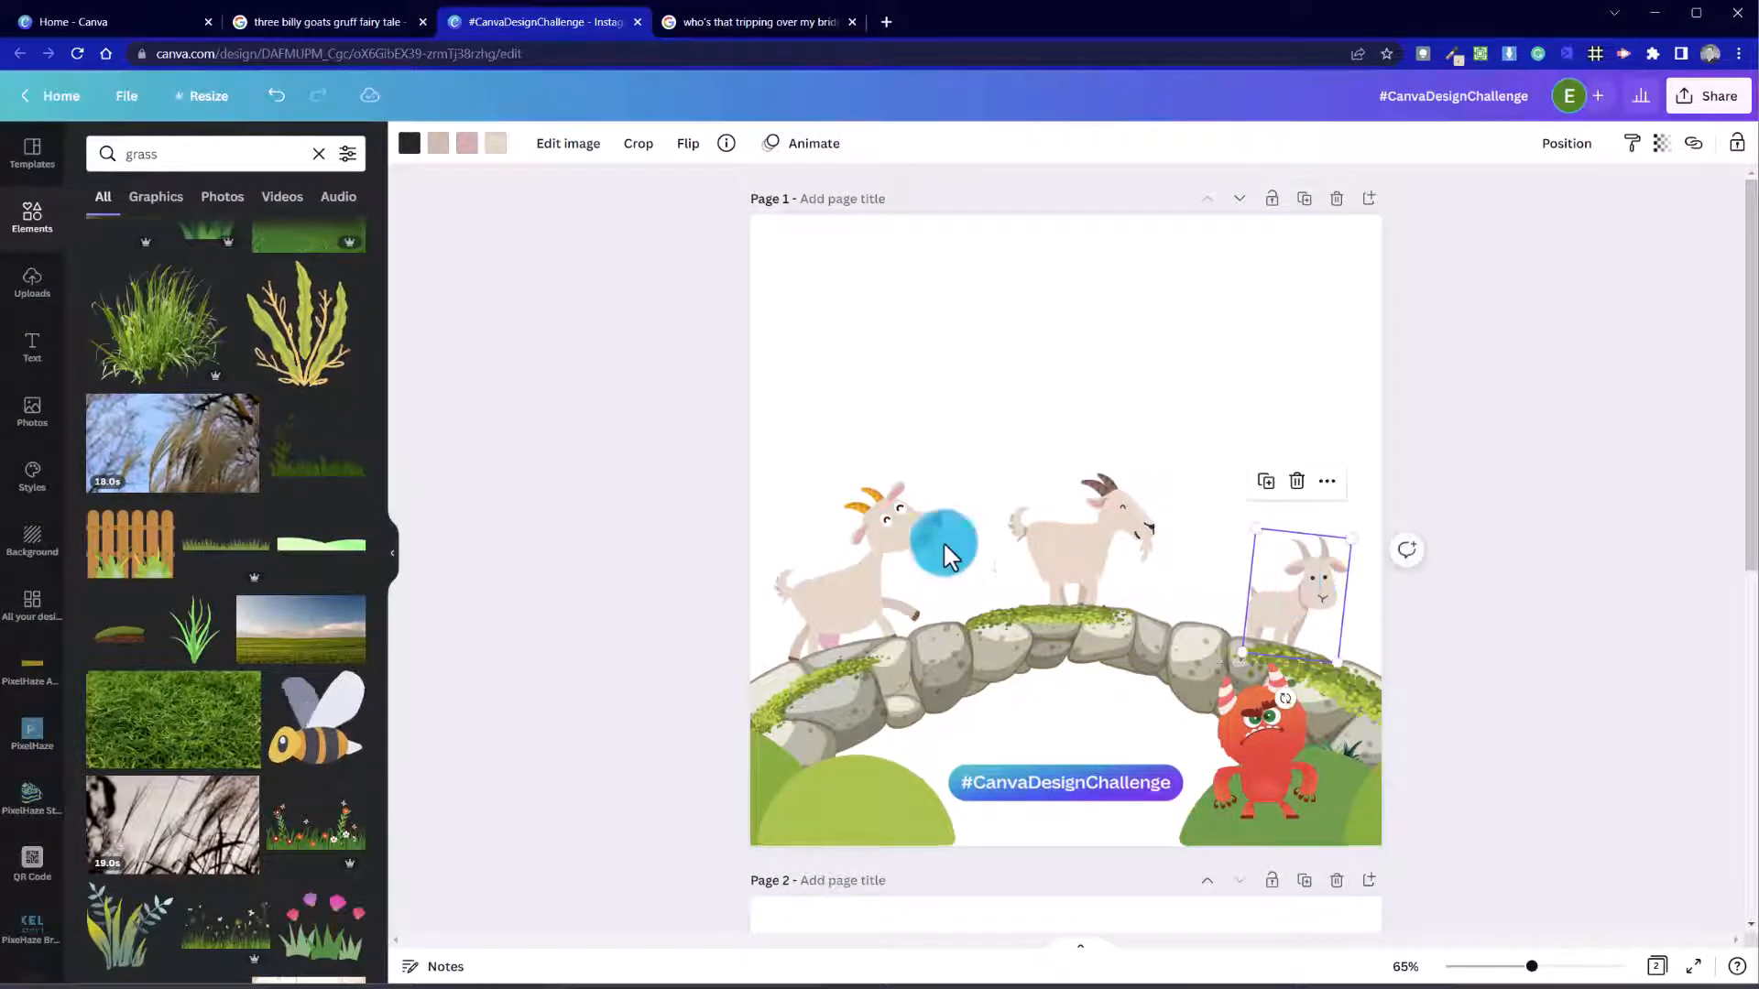
{"action": "left_click_drag", "start_coordinate": [837, 591], "coordinate": [841, 590]}
{"action": "left_click", "coordinate": [595, 568]}
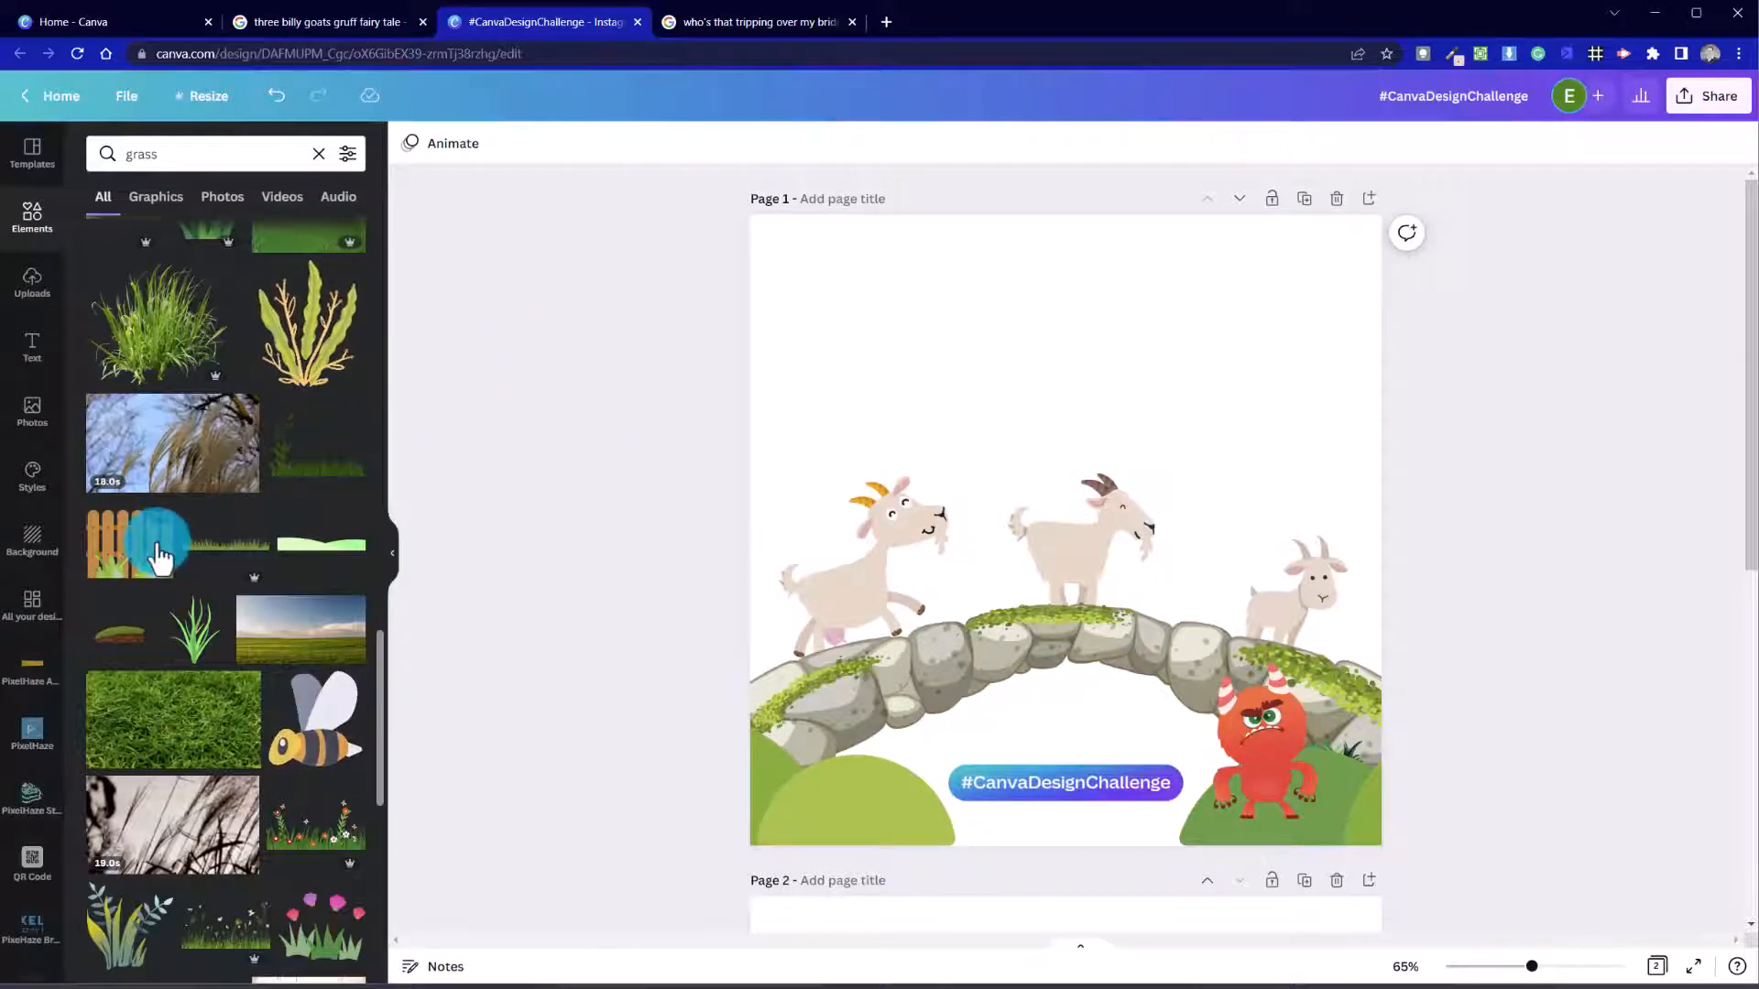
{"action": "left_click", "coordinate": [121, 633]}
{"action": "left_click_drag", "start_coordinate": [1096, 539], "coordinate": [1411, 818]}
{"action": "left_click", "coordinate": [1412, 775]}
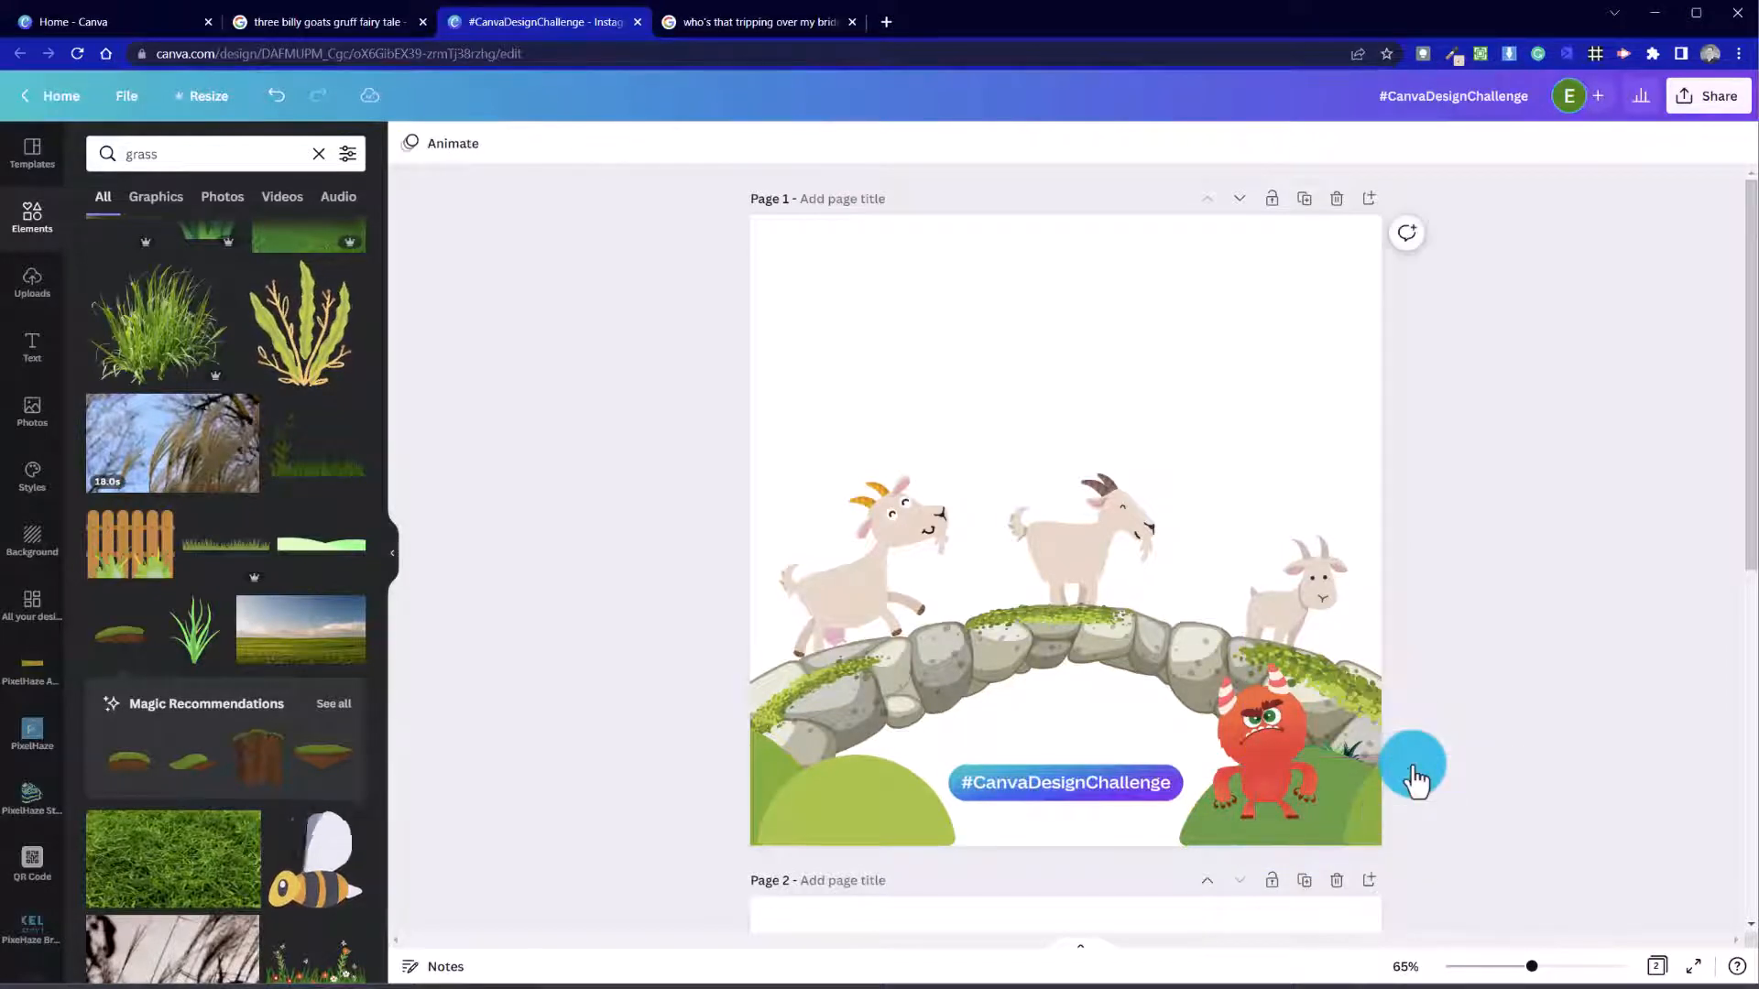
Step: Add the long-bladed green grass tuft from the grass results, shrink it and place it in front of the largest goat's legs
{"action": "scroll", "coordinate": [342, 781], "scroll_direction": "down", "scroll_amount": 2}
{"action": "scroll", "coordinate": [342, 781], "scroll_direction": "down", "scroll_amount": 5}
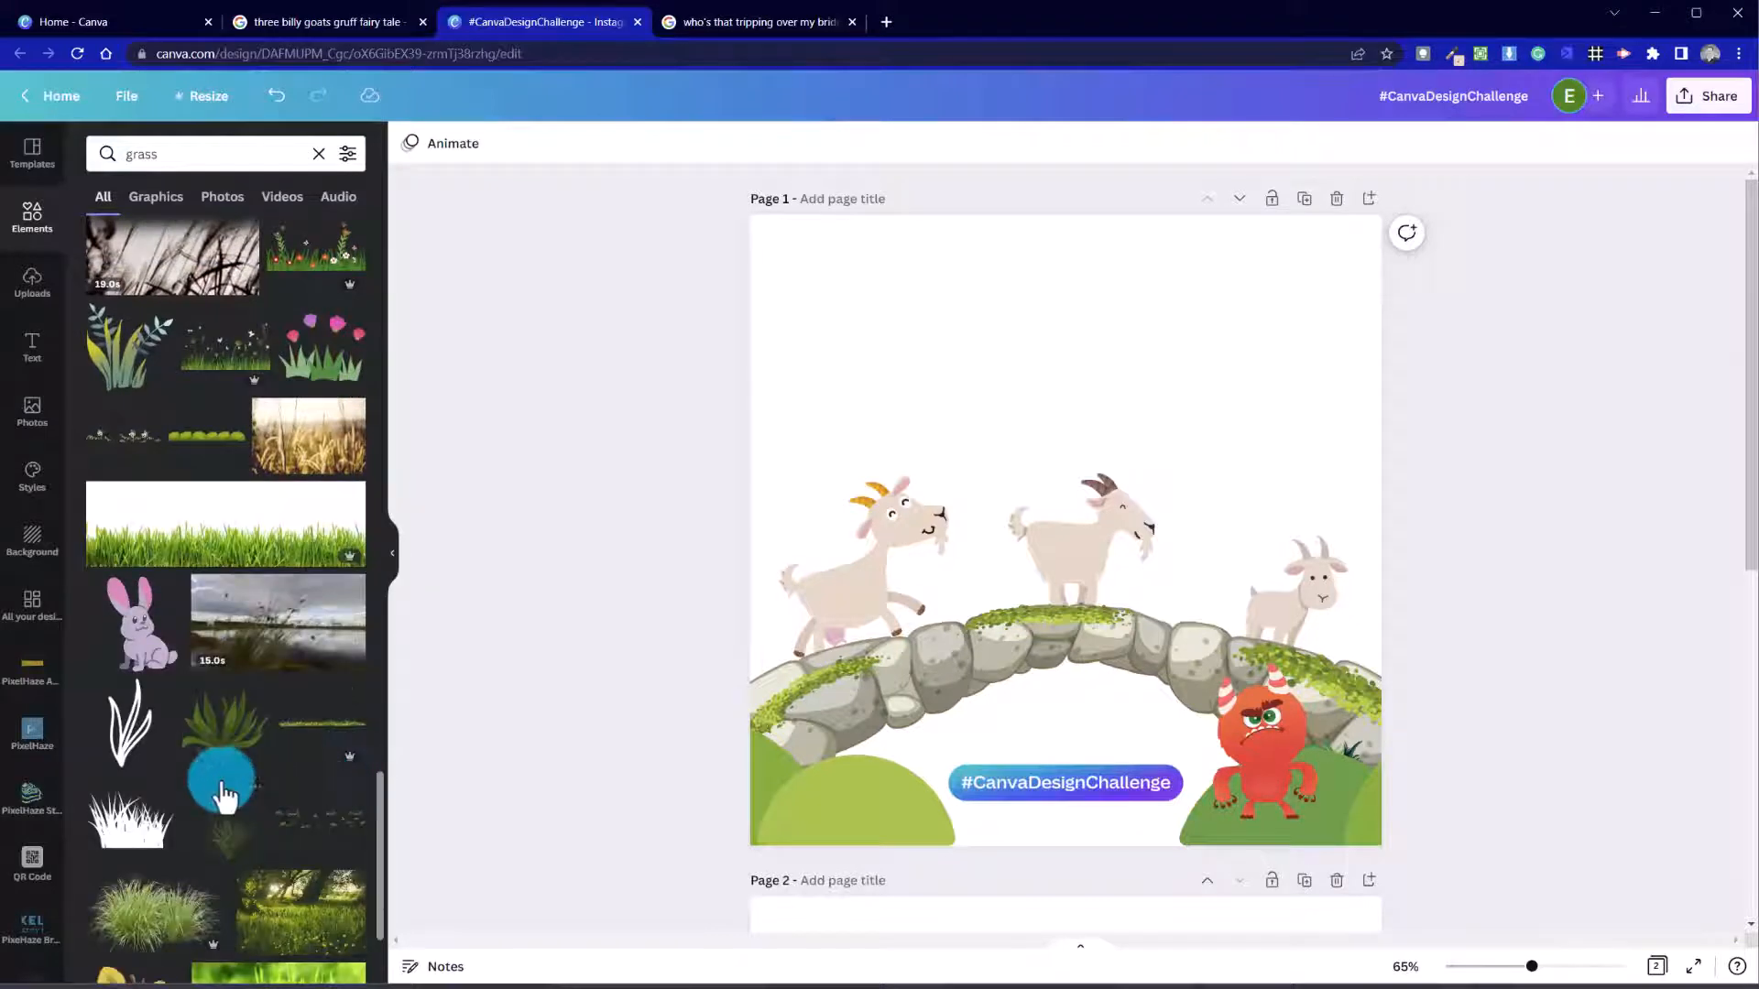
{"action": "scroll", "coordinate": [201, 818], "scroll_direction": "down", "scroll_amount": 7}
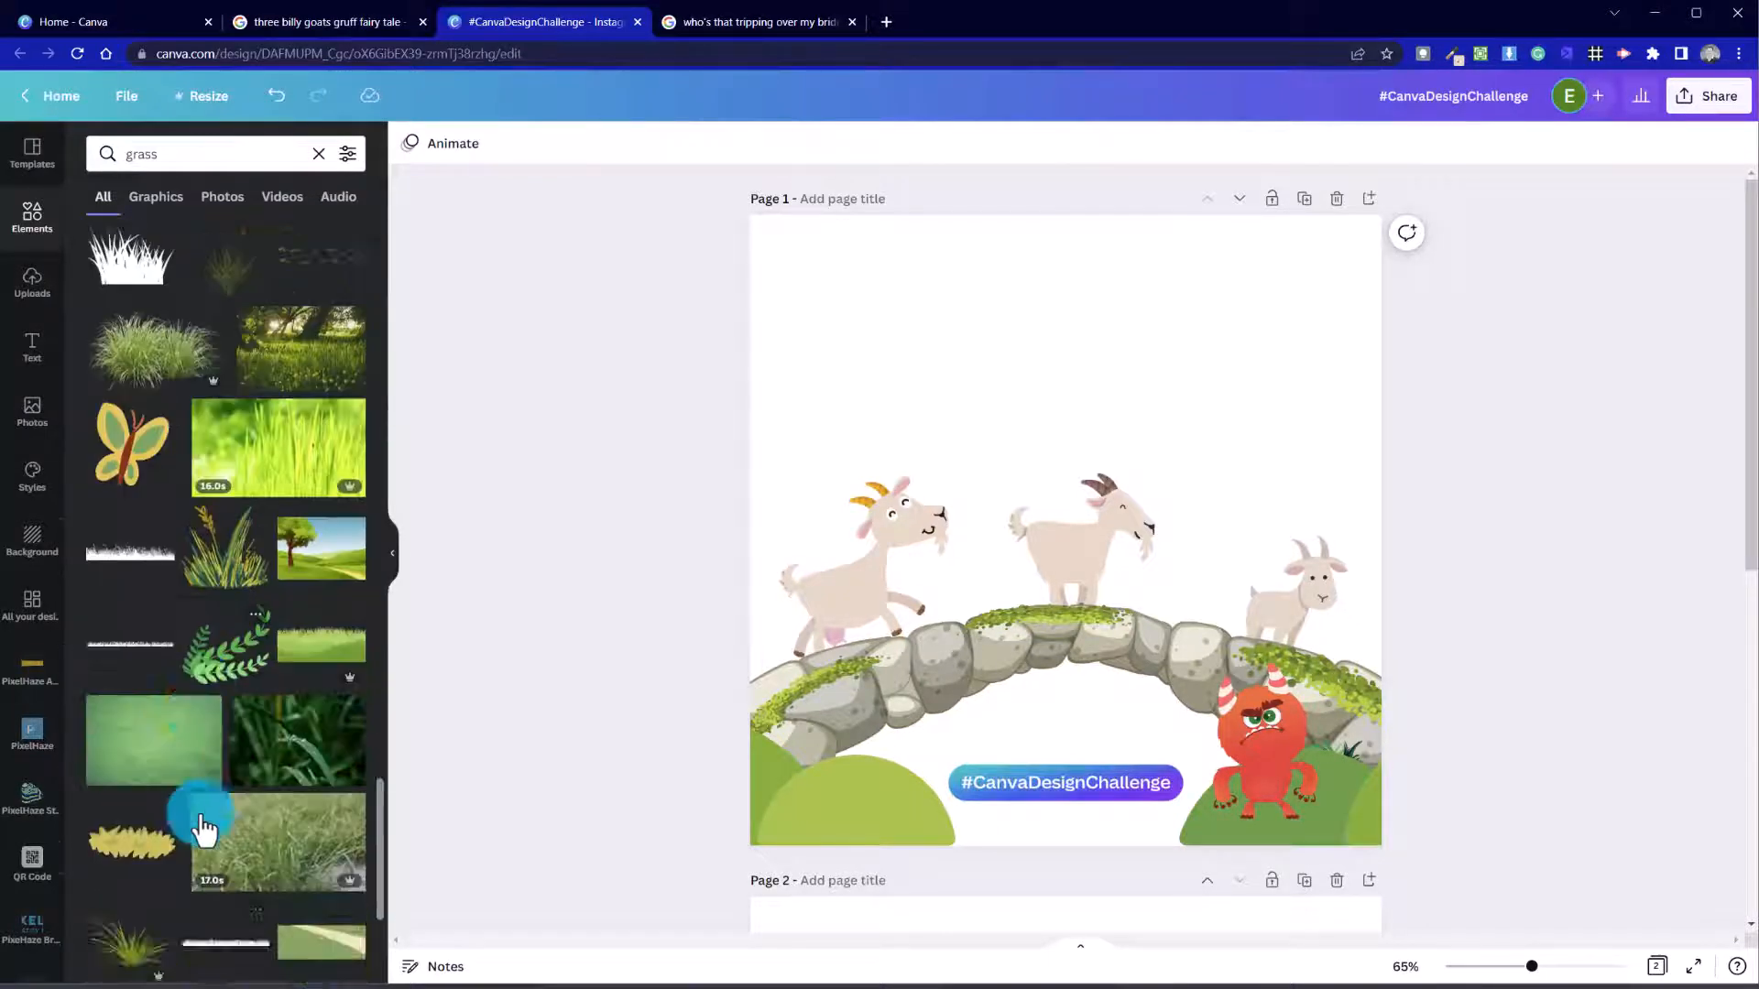
{"action": "scroll", "coordinate": [199, 810], "scroll_direction": "up", "scroll_amount": 2}
{"action": "left_click", "coordinate": [118, 884]}
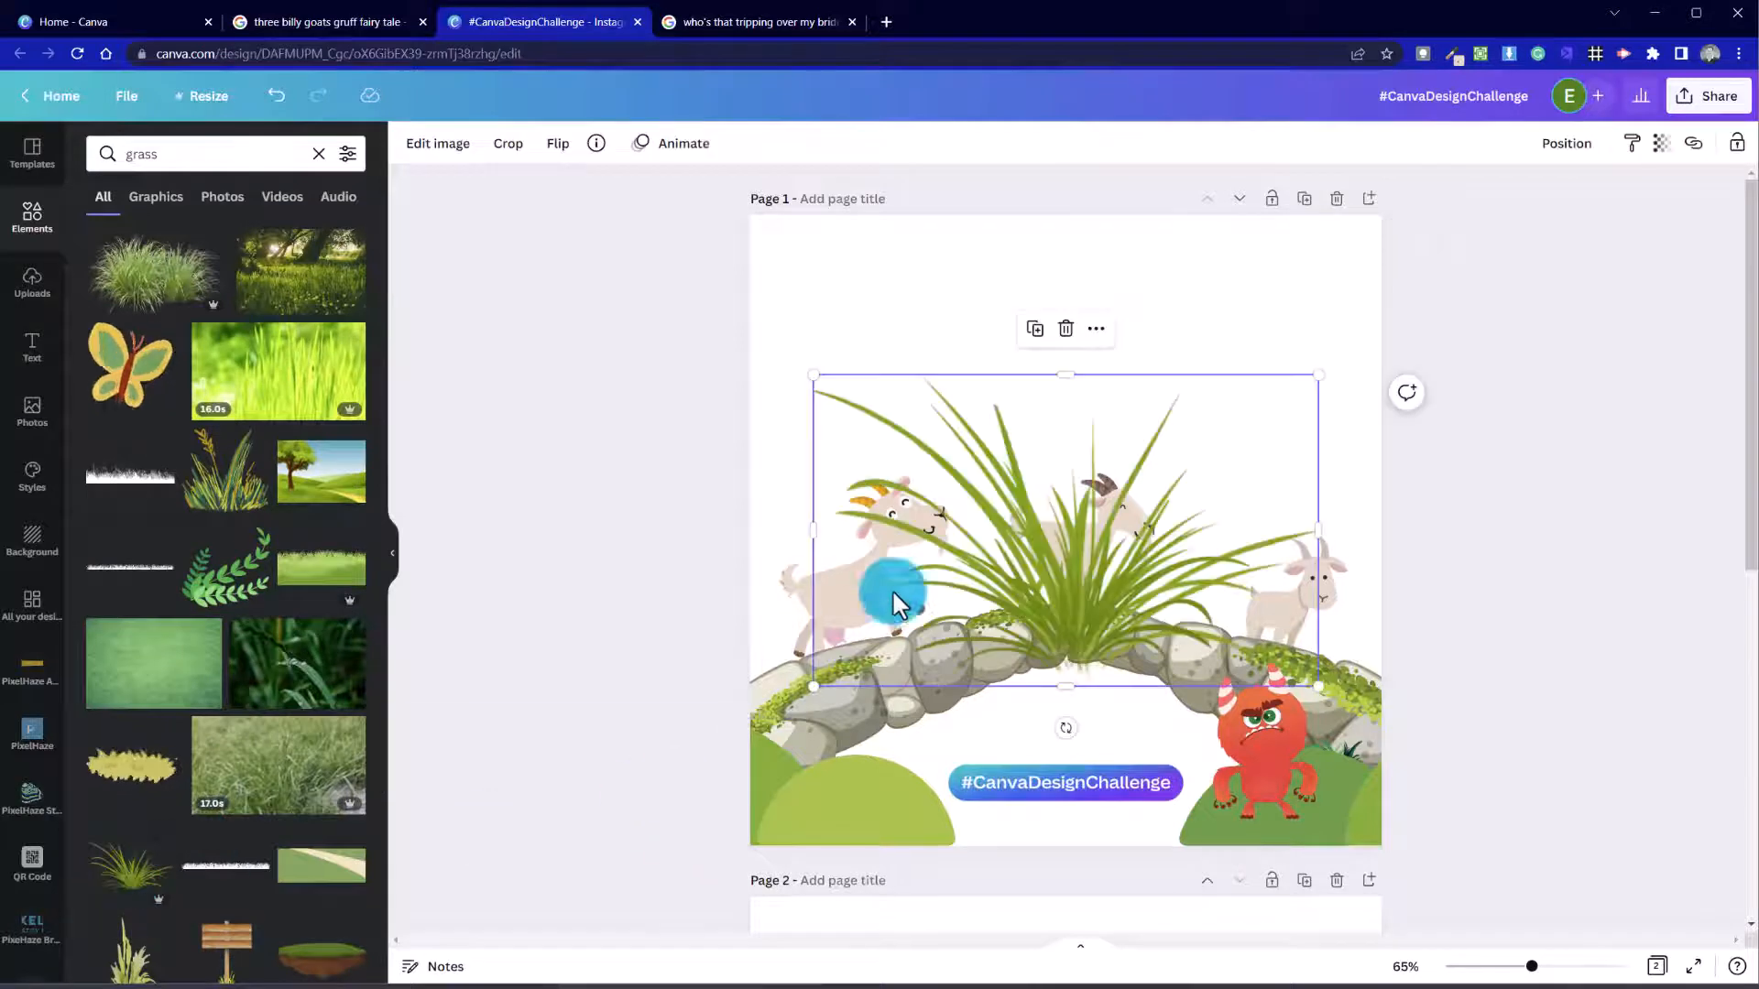
{"action": "left_click_drag", "start_coordinate": [1291, 398], "coordinate": [971, 591]}
{"action": "left_click_drag", "start_coordinate": [898, 668], "coordinate": [835, 648]}
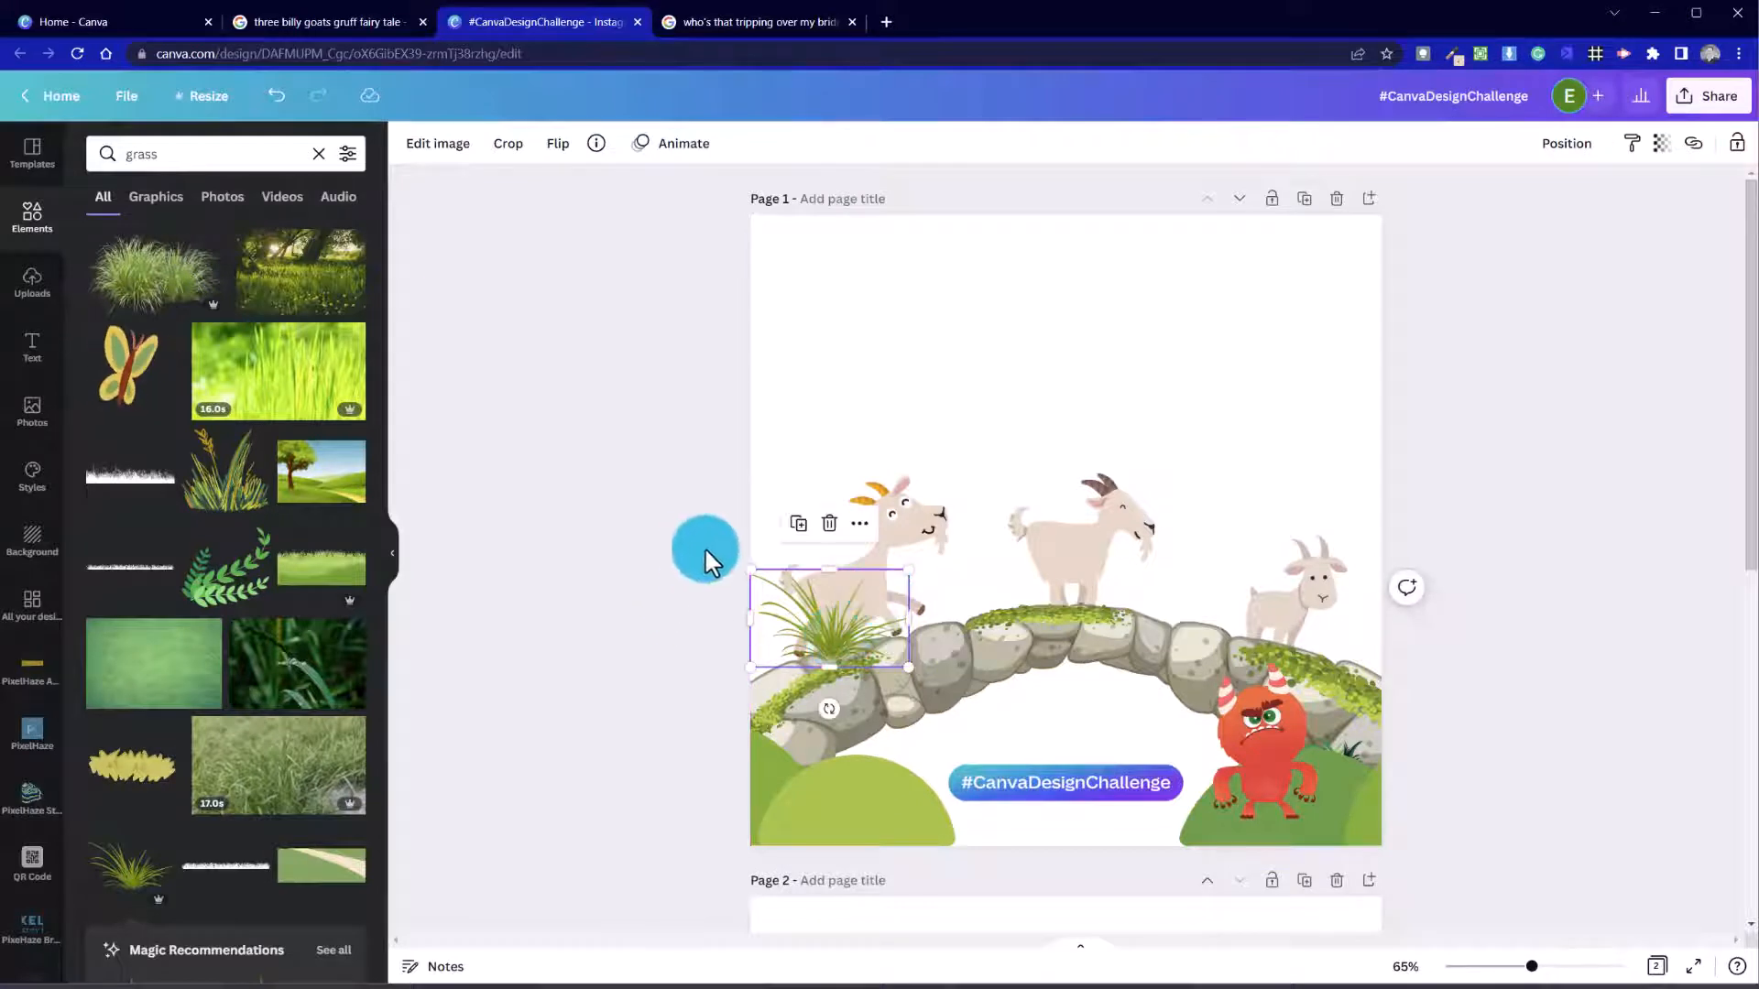
{"action": "left_click_drag", "start_coordinate": [748, 571], "coordinate": [710, 542]}
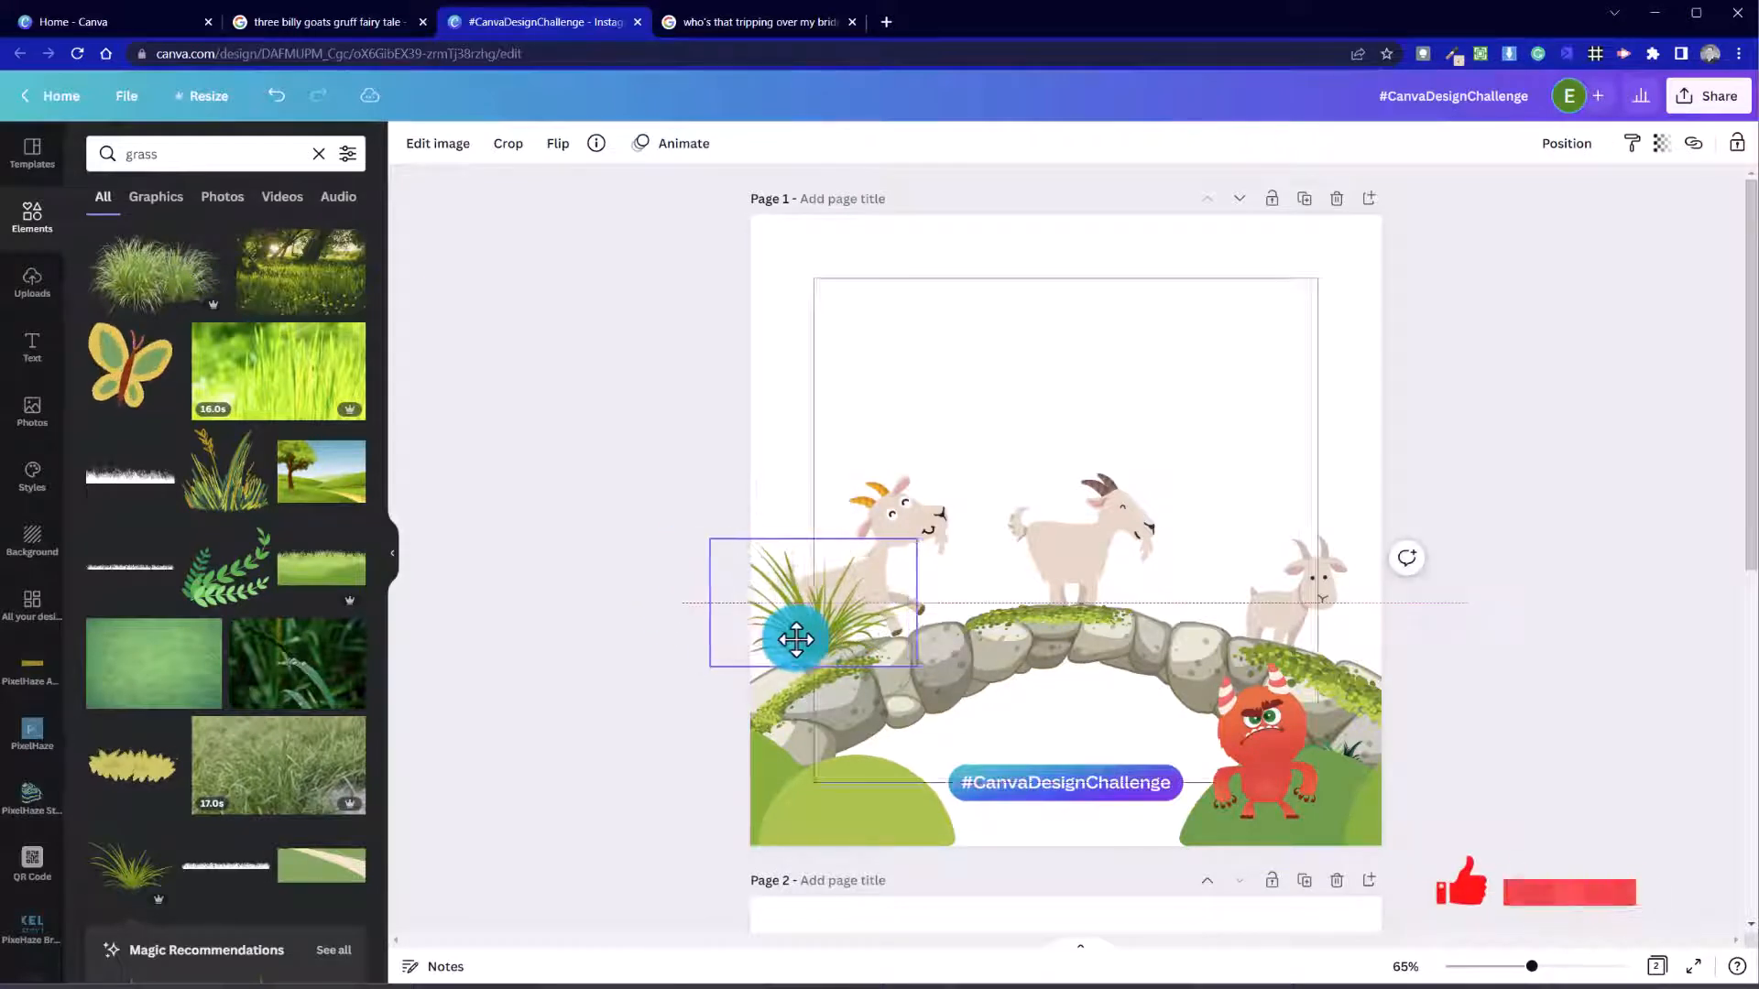
{"action": "left_click_drag", "start_coordinate": [797, 636], "coordinate": [819, 640]}
{"action": "left_click", "coordinate": [547, 563]}
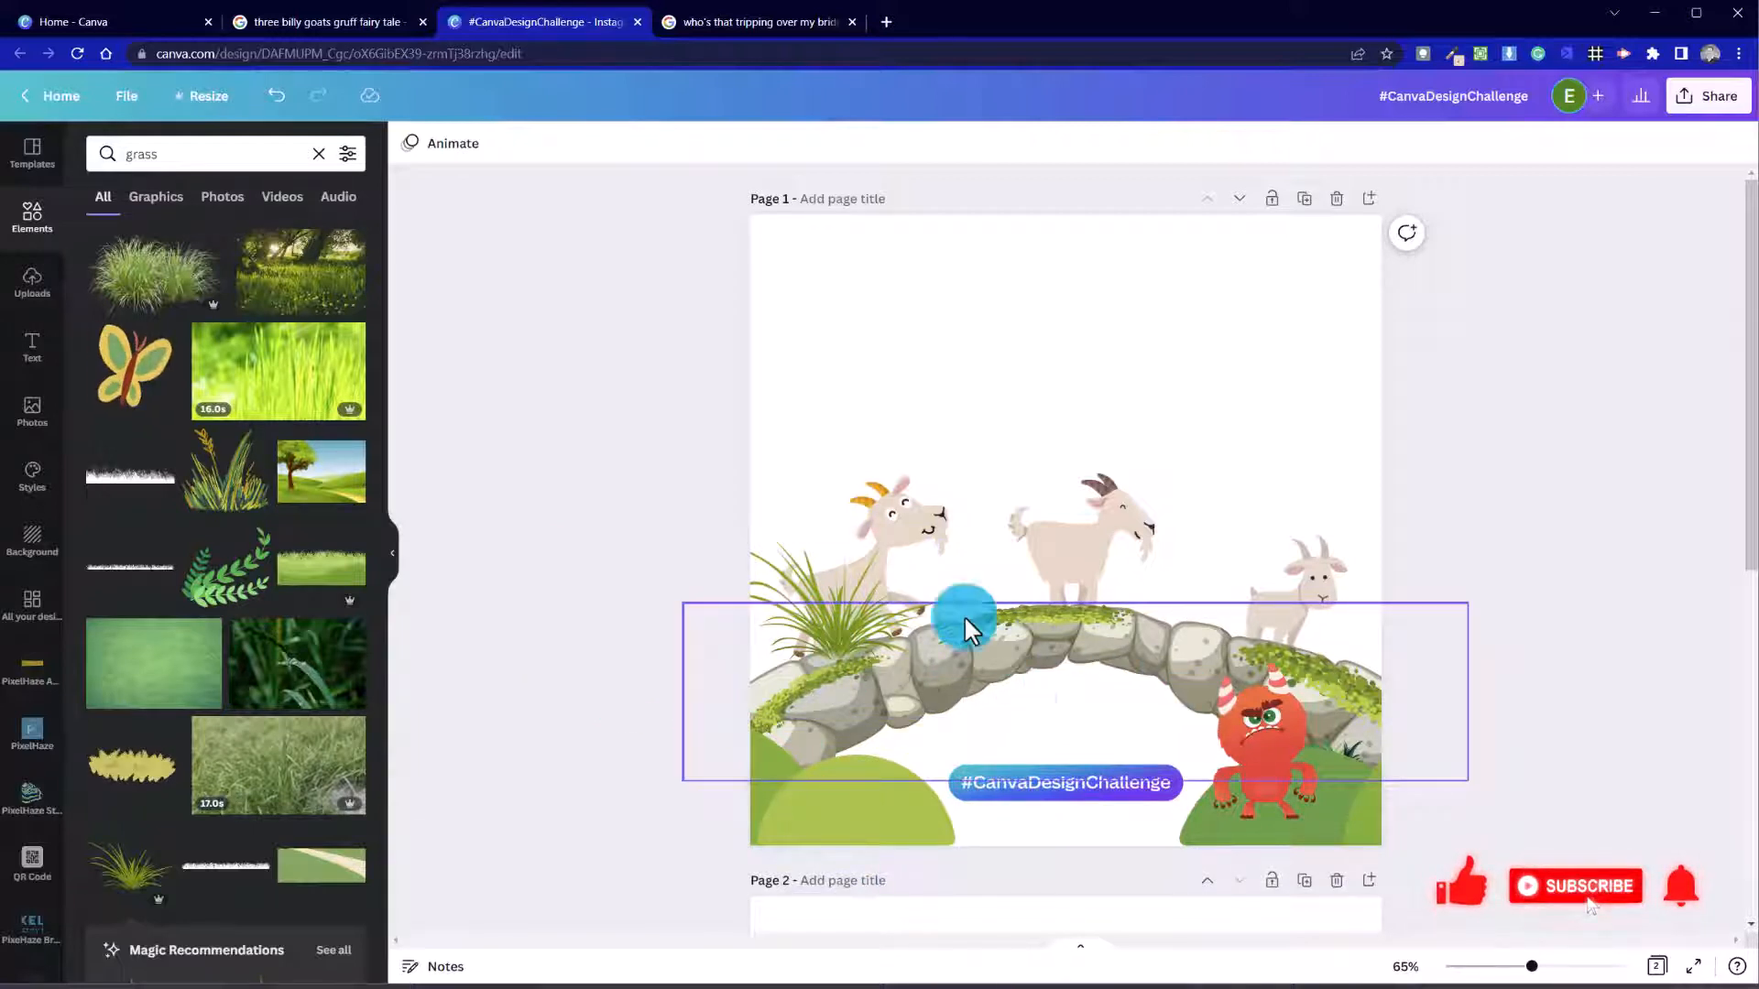
Step: Duplicate the grass tuft, shrink the copy, place it on the bridge between the middle and smallest goats and flip it horizontally
{"action": "left_click", "coordinate": [877, 623]}
{"action": "key", "text": "ctrl+d"}
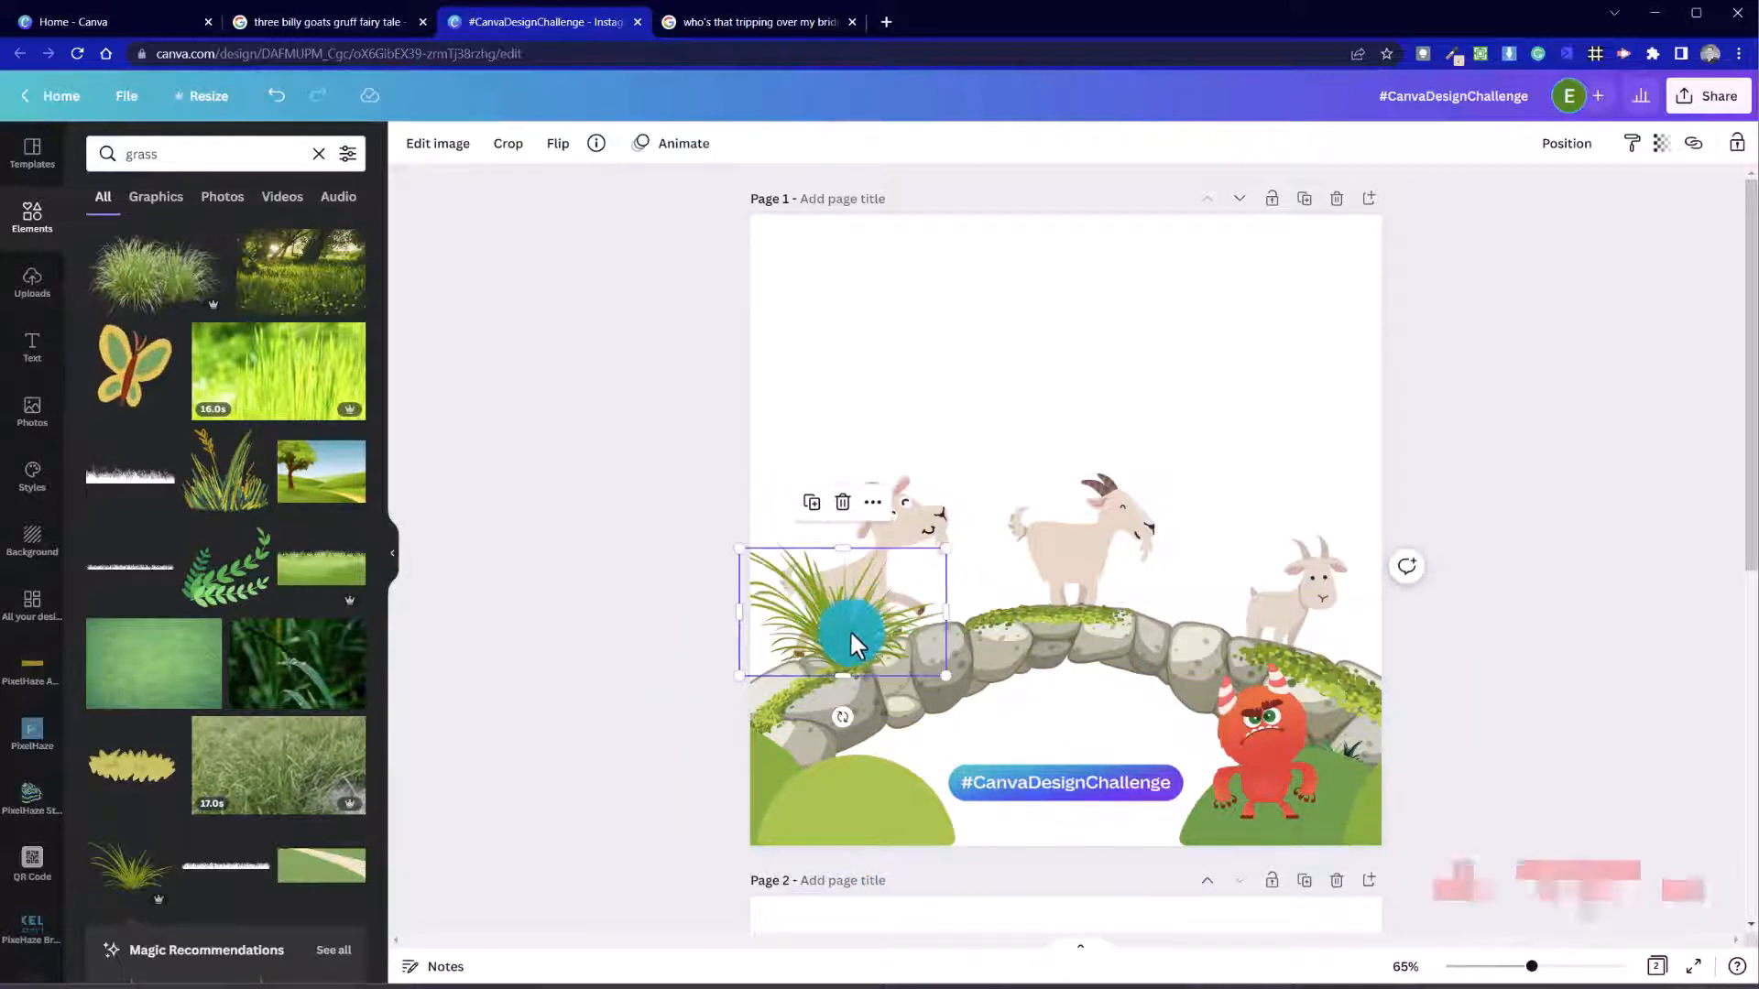
{"action": "left_click_drag", "start_coordinate": [852, 616], "coordinate": [1344, 656]}
{"action": "left_click_drag", "start_coordinate": [1228, 570], "coordinate": [1156, 612]}
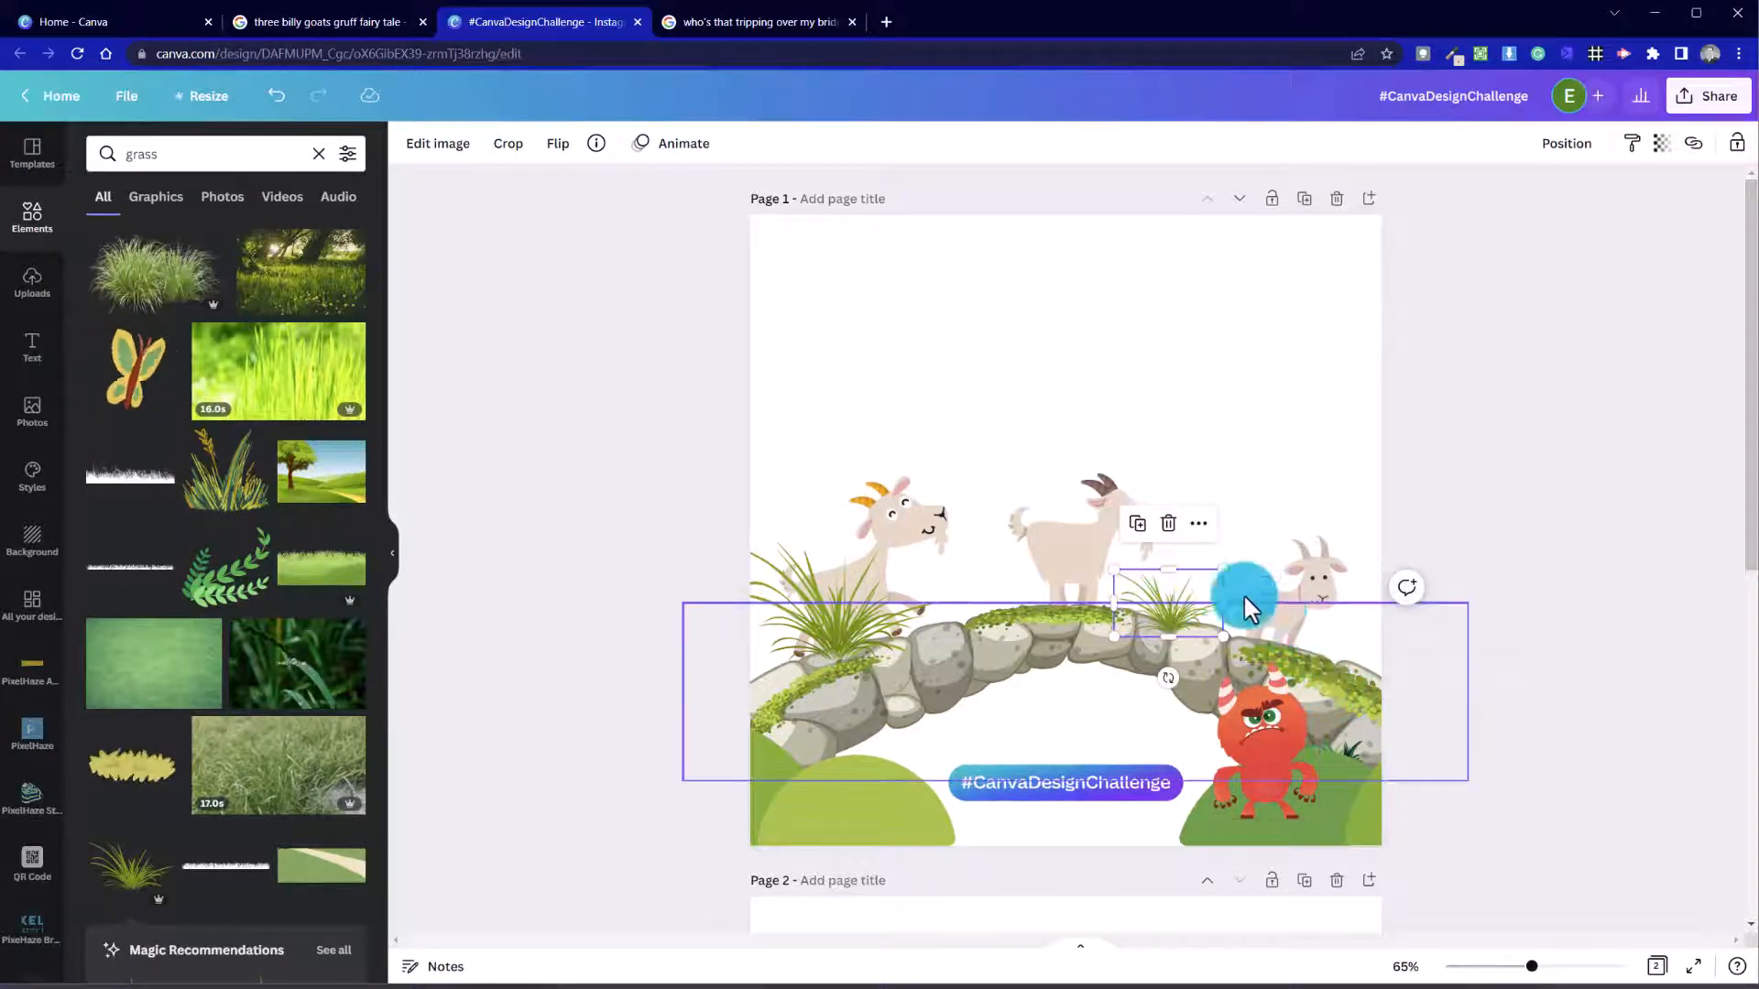
{"action": "left_click", "coordinate": [557, 147]}
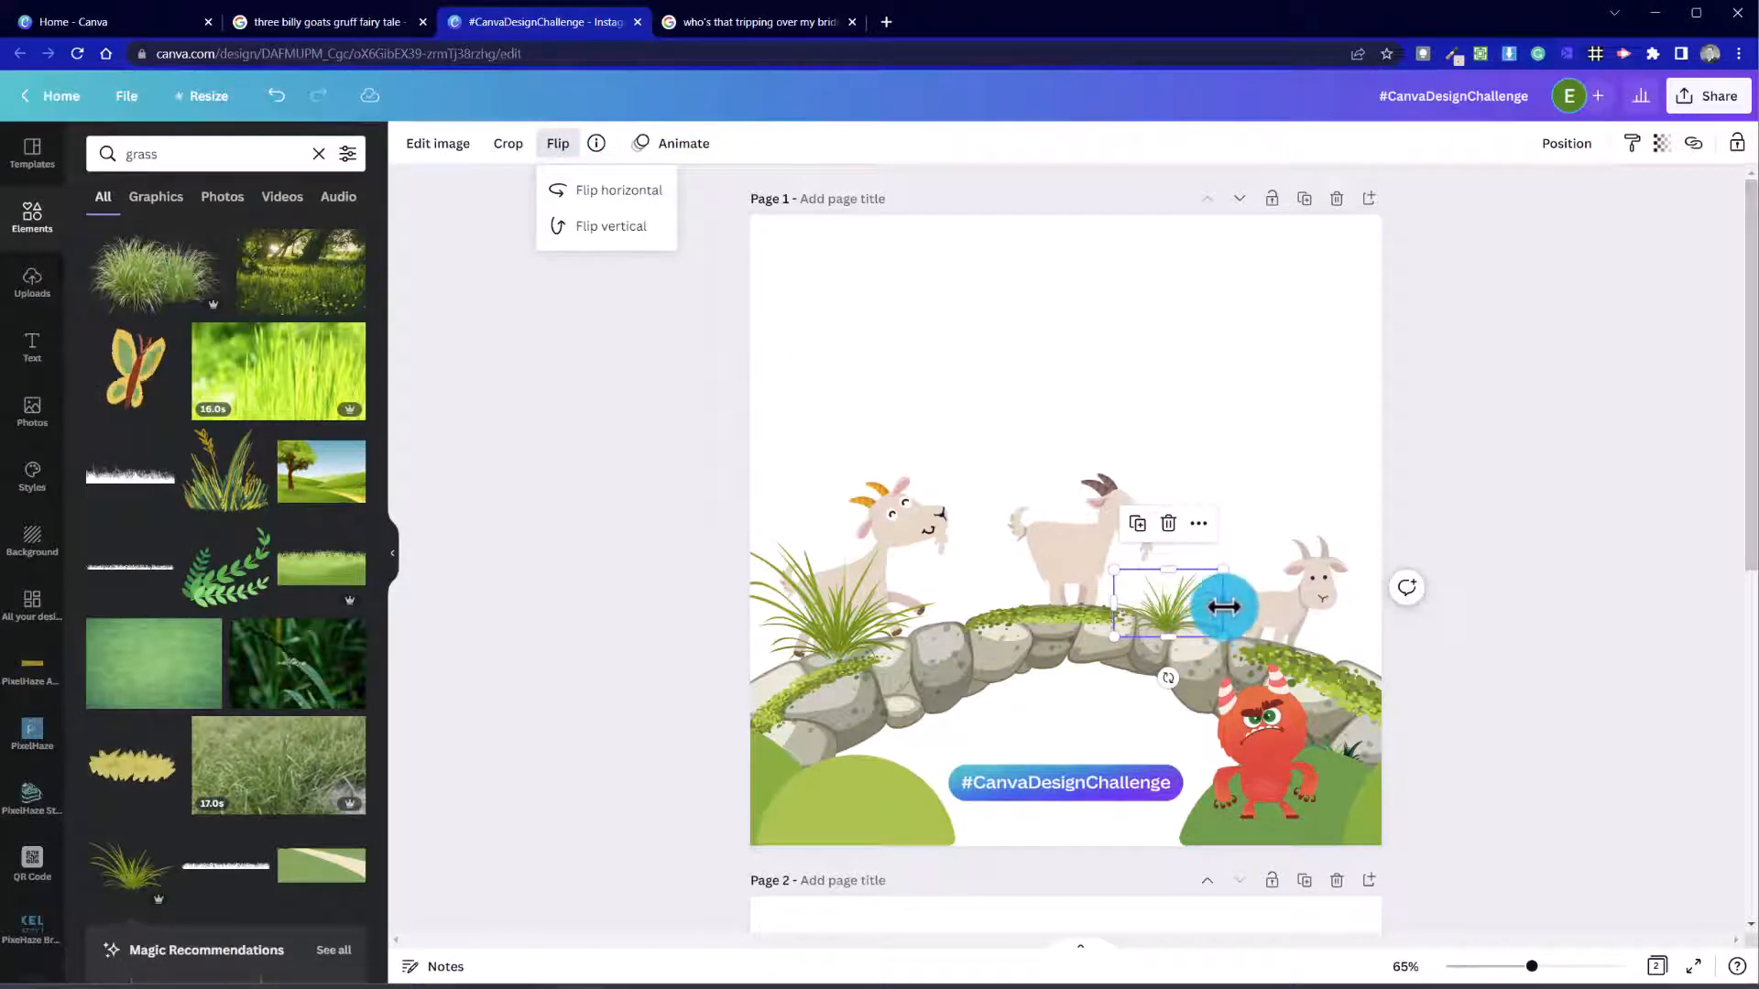
Step: Place another grass tuft copy at the bridge's right end behind the smallest goat, flip it horizontally and tilt it along the slope
{"action": "left_click_drag", "start_coordinate": [1224, 607], "coordinate": [1367, 683]}
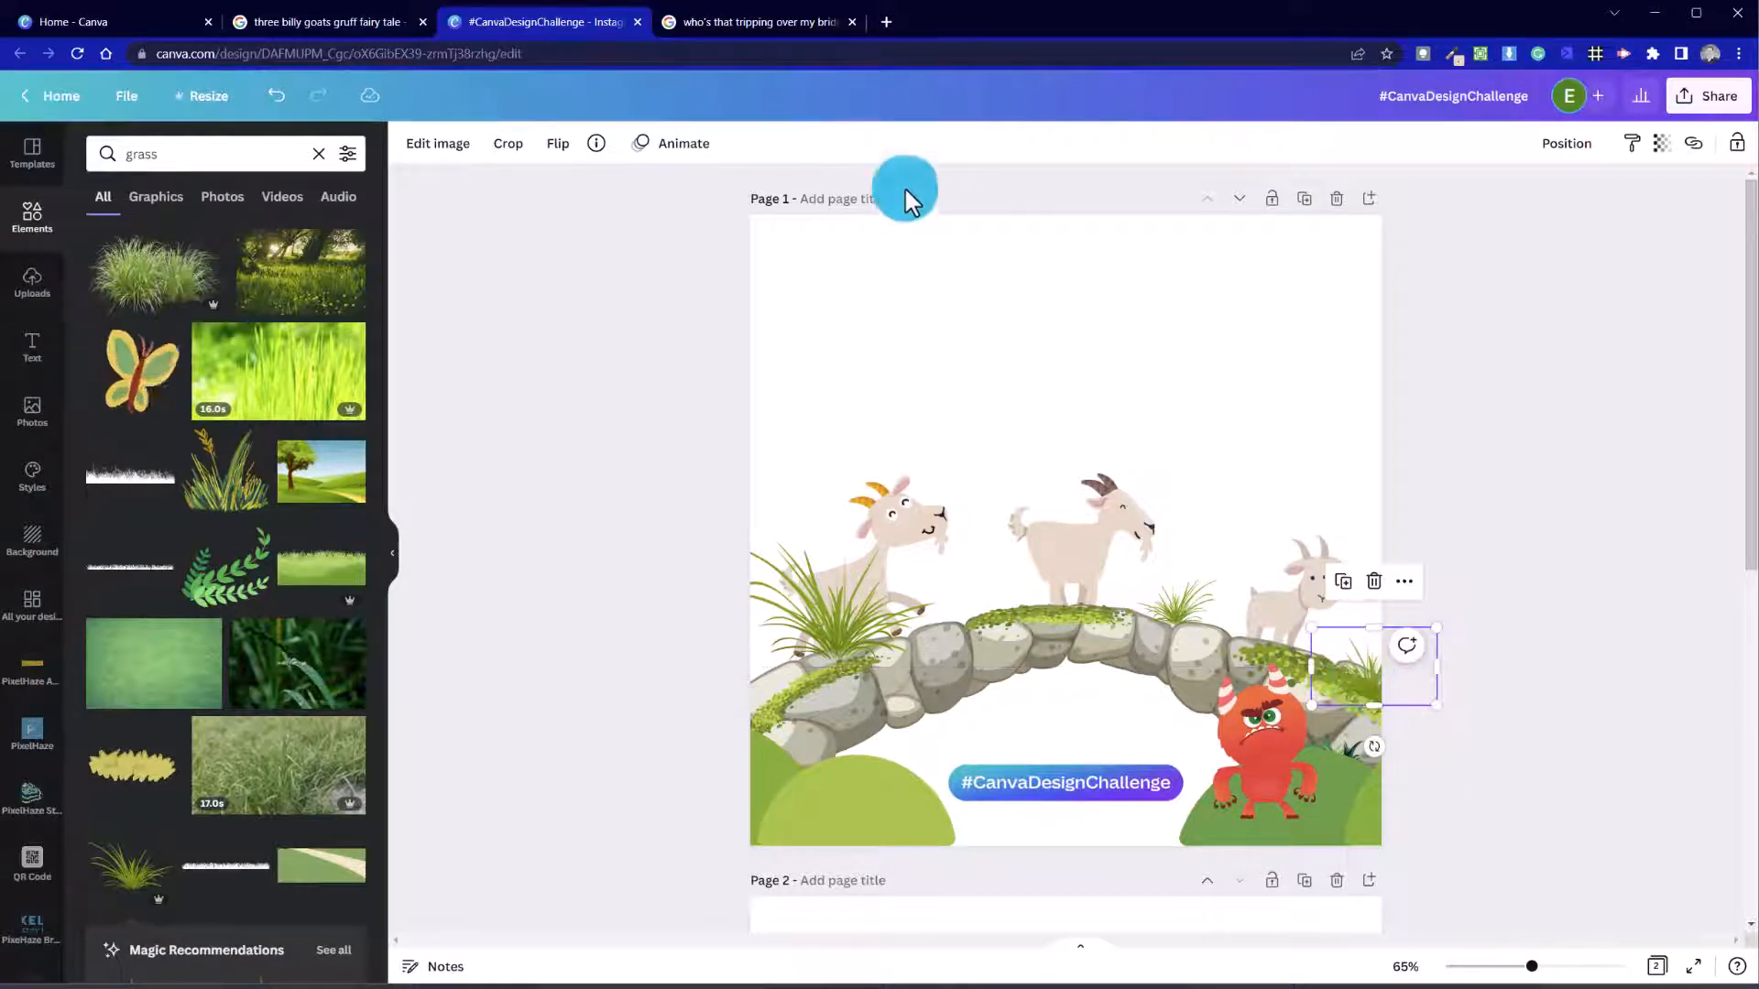
{"action": "left_click", "coordinate": [553, 143]}
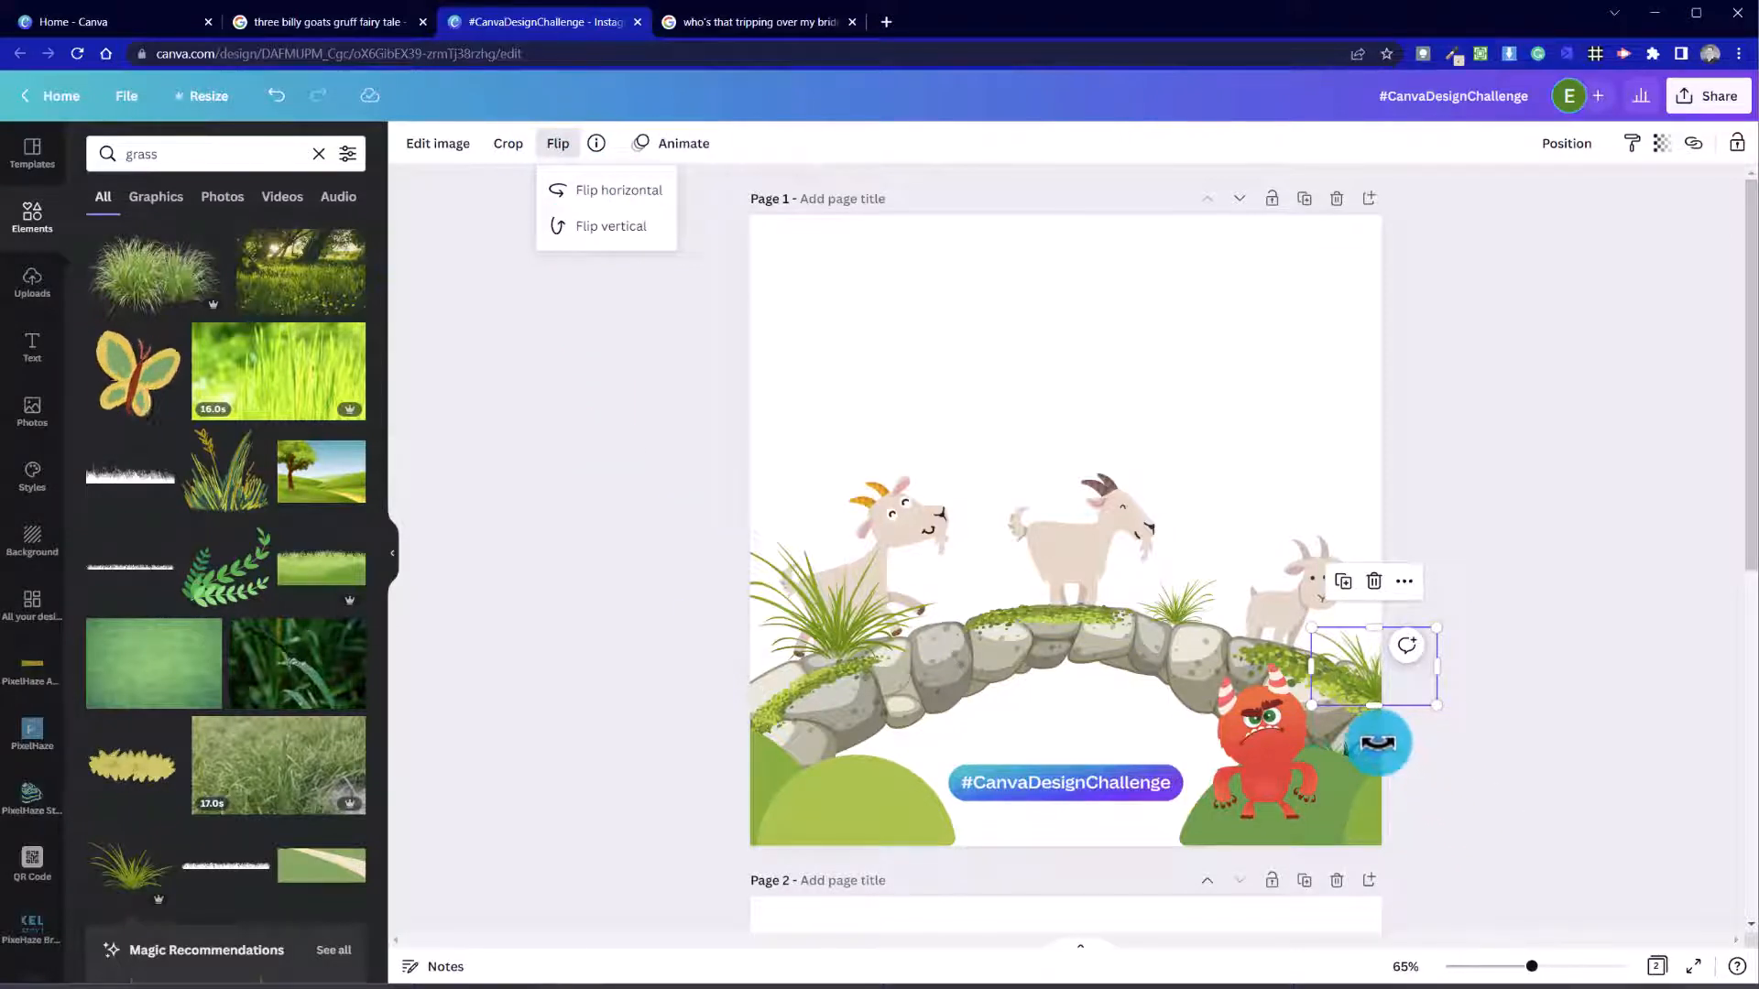
{"action": "left_click_drag", "start_coordinate": [1407, 646], "coordinate": [1408, 656]}
{"action": "left_click_drag", "start_coordinate": [1365, 740], "coordinate": [1403, 724]}
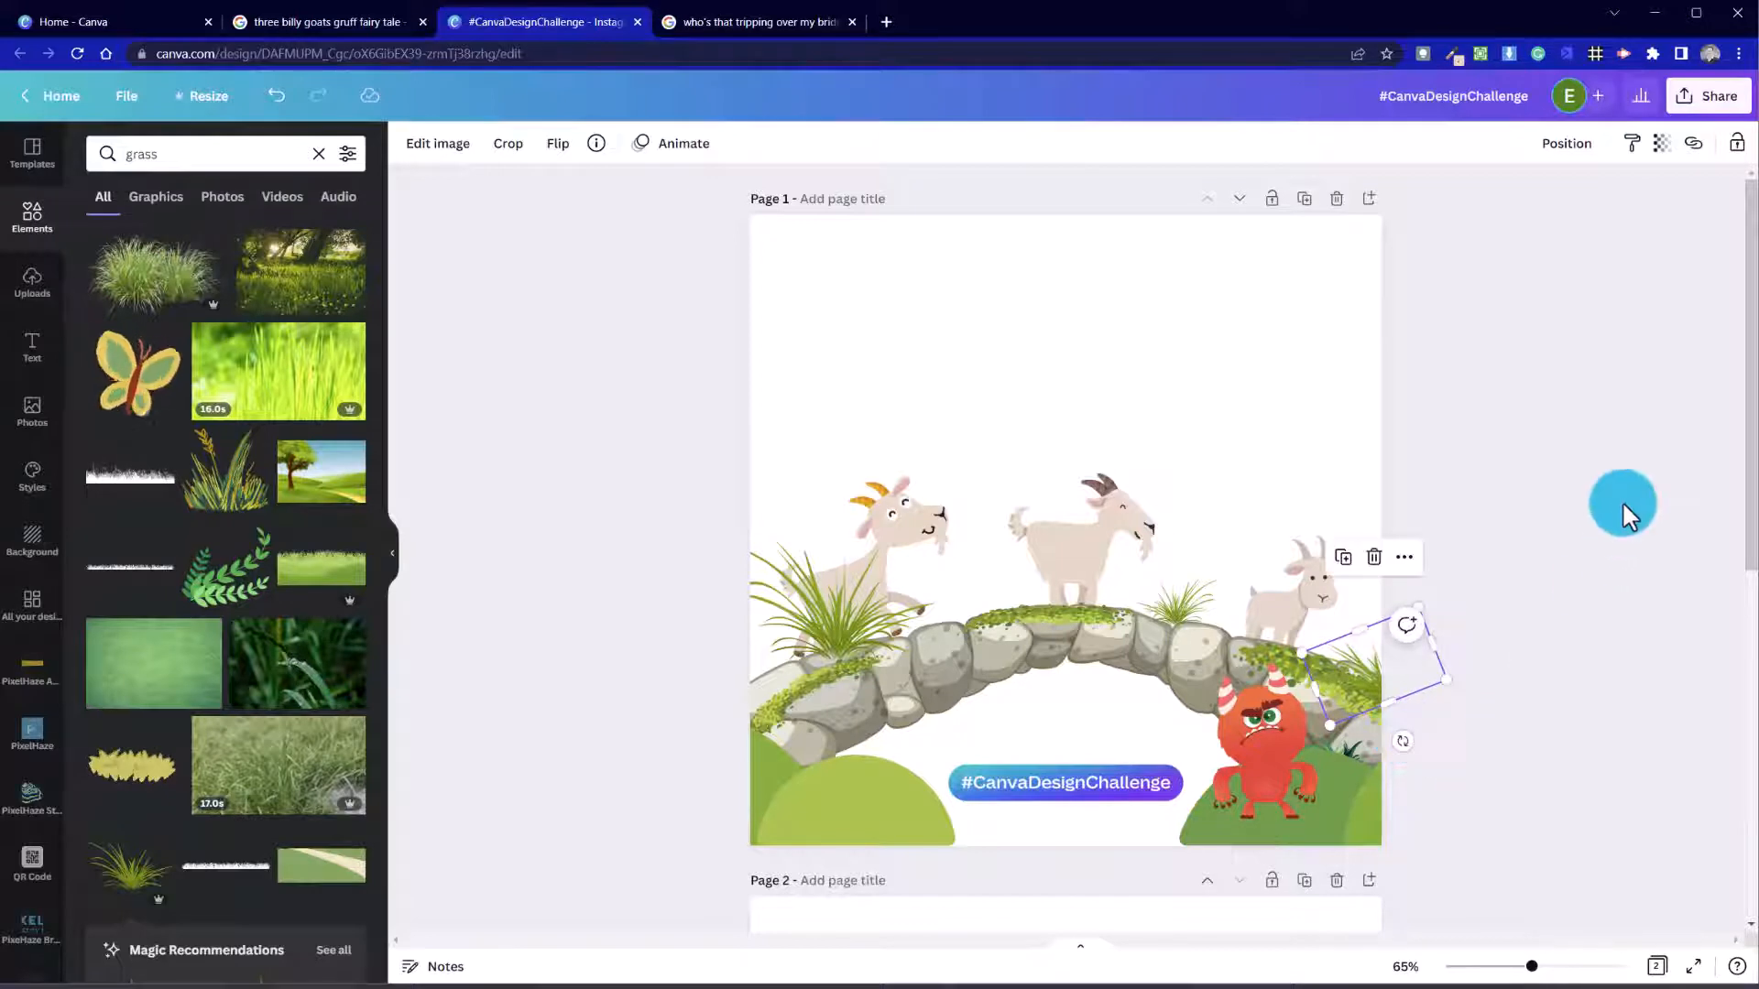
{"action": "left_click", "coordinate": [1617, 499]}
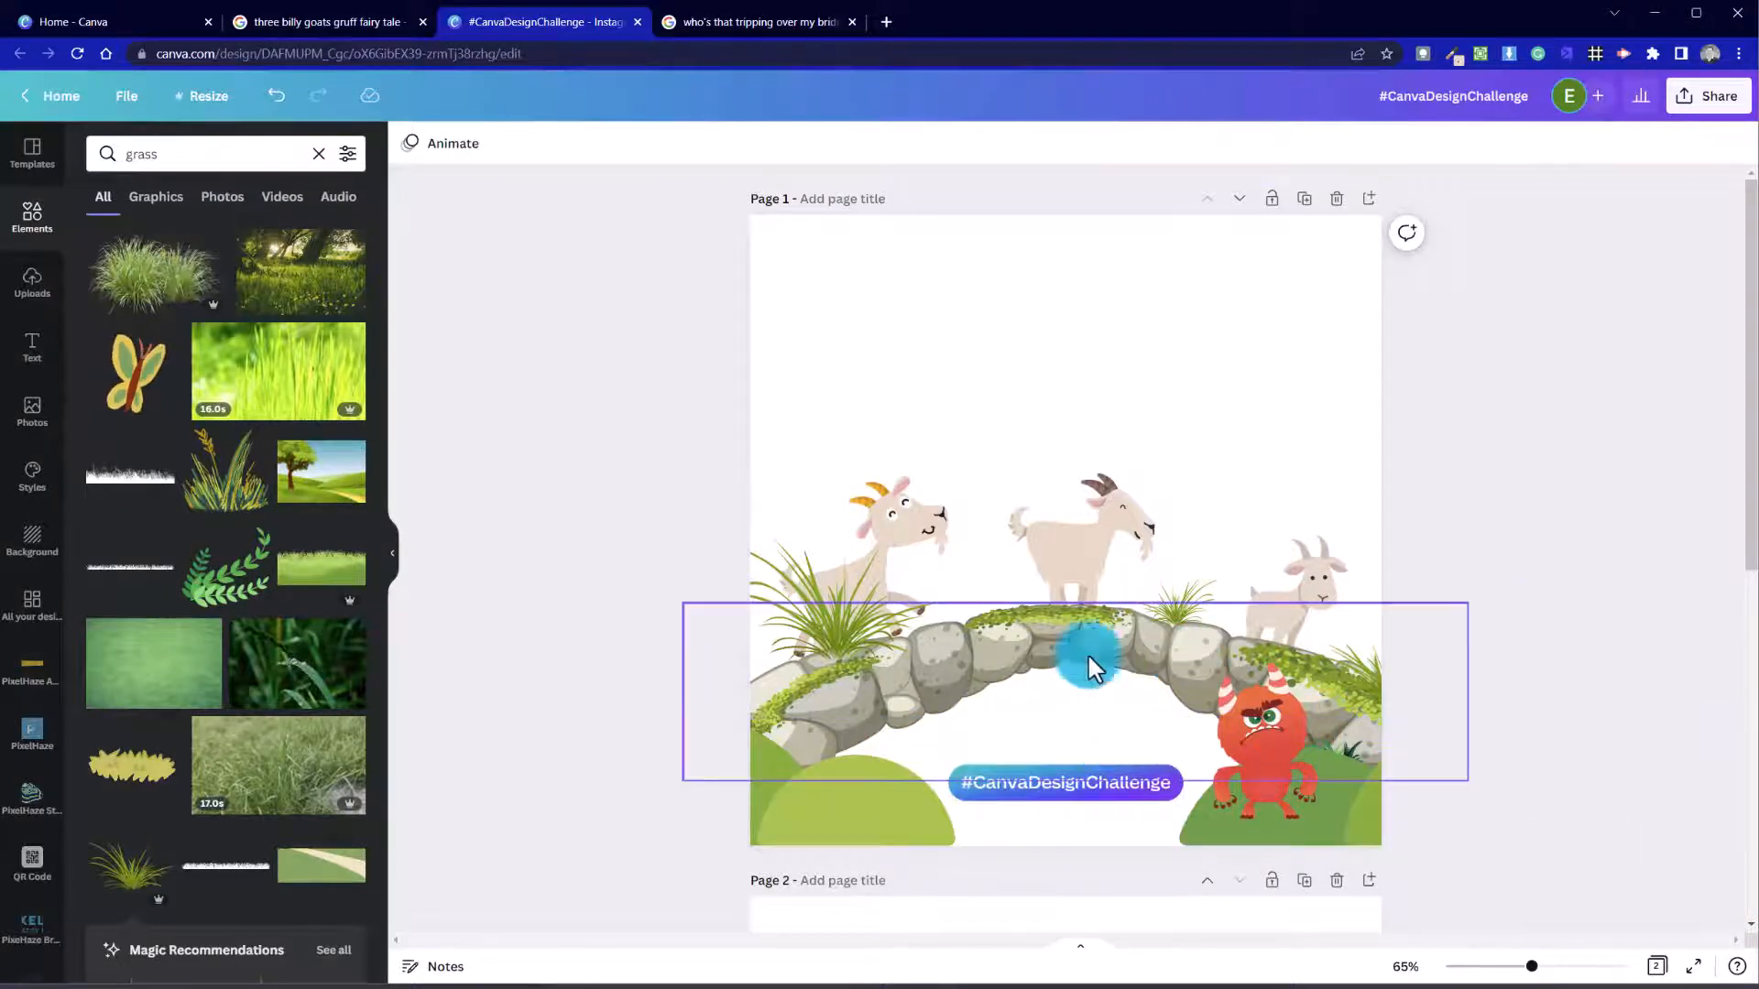
Step: Add the tall, sparse-bladed grass from the magic recommendations, shrink it and place it over the left-hand hills in the page corner
{"action": "left_click", "coordinate": [871, 607]}
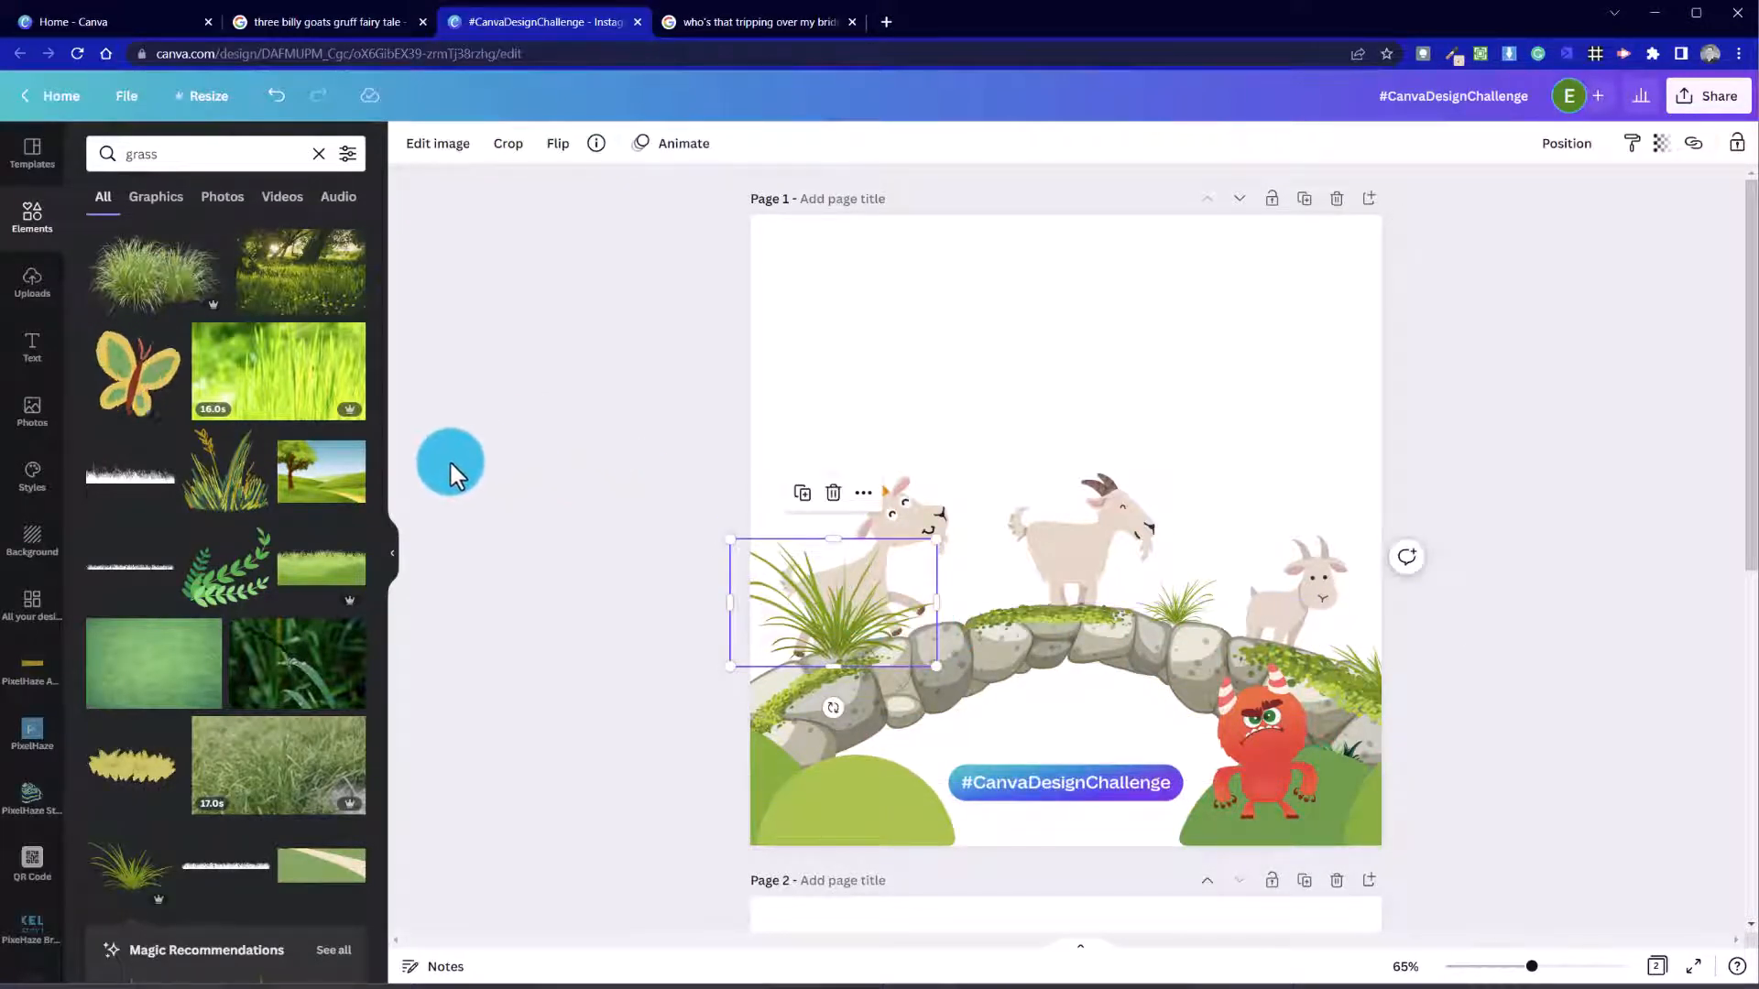
{"action": "scroll", "coordinate": [142, 806], "scroll_direction": "down", "scroll_amount": 5}
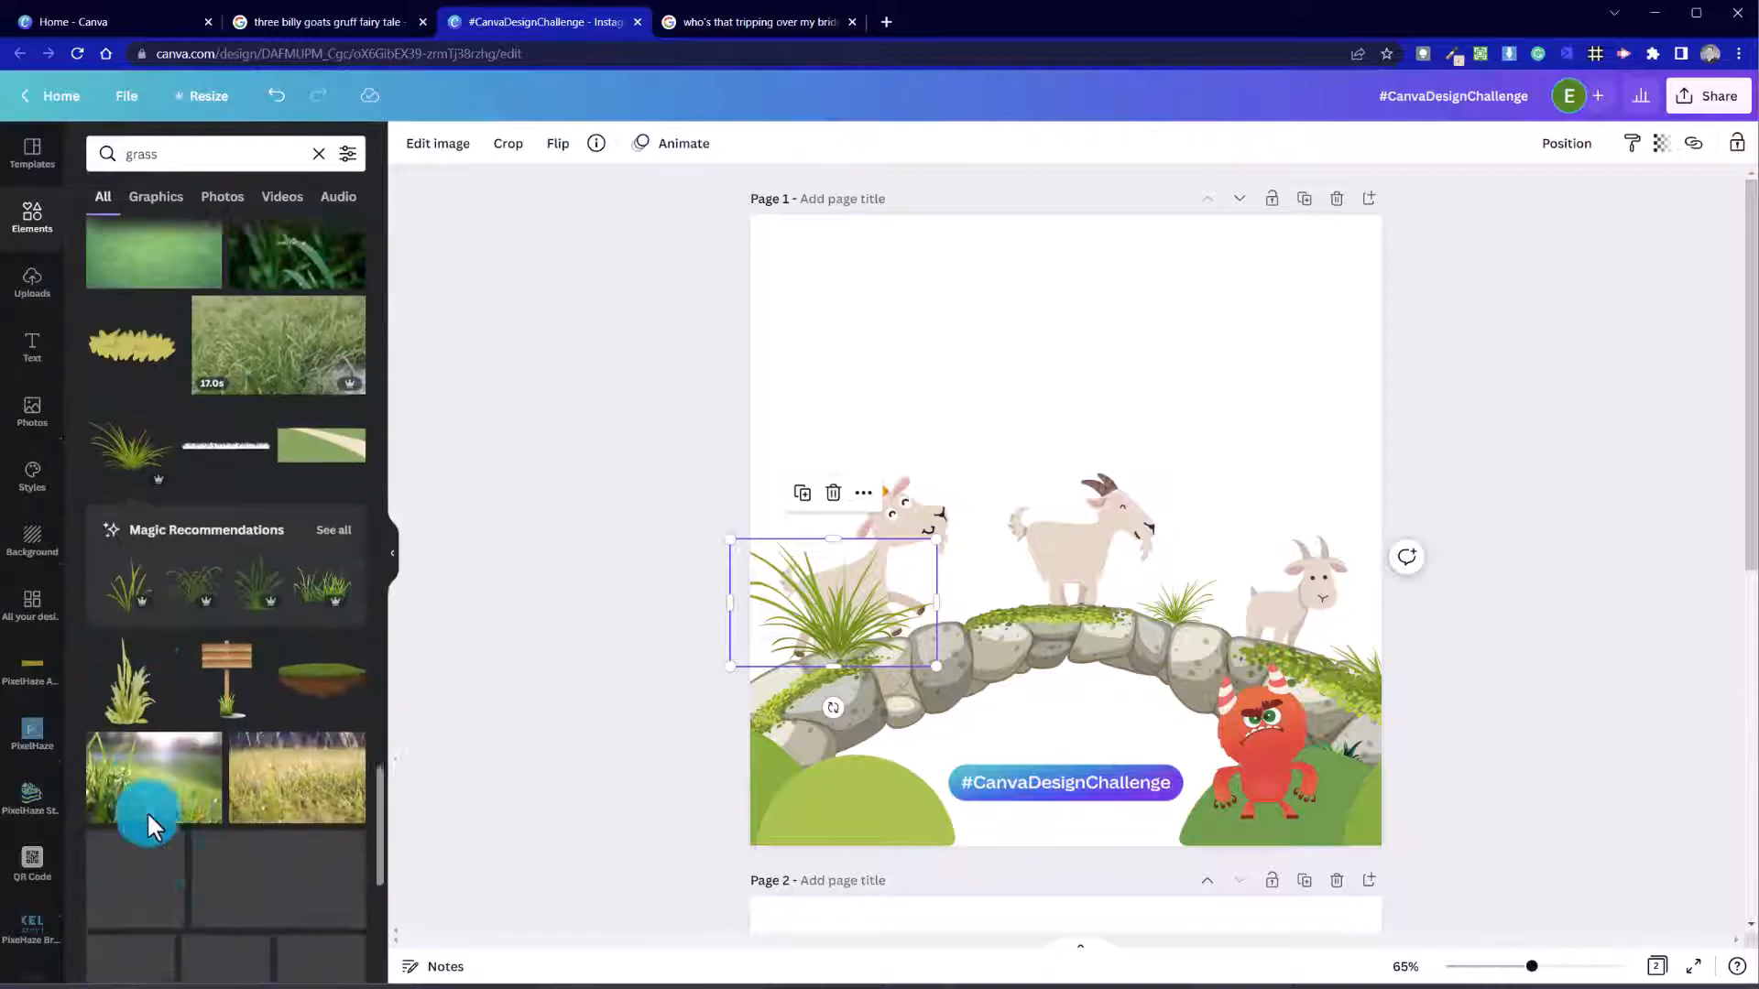
{"action": "left_click", "coordinate": [186, 554]}
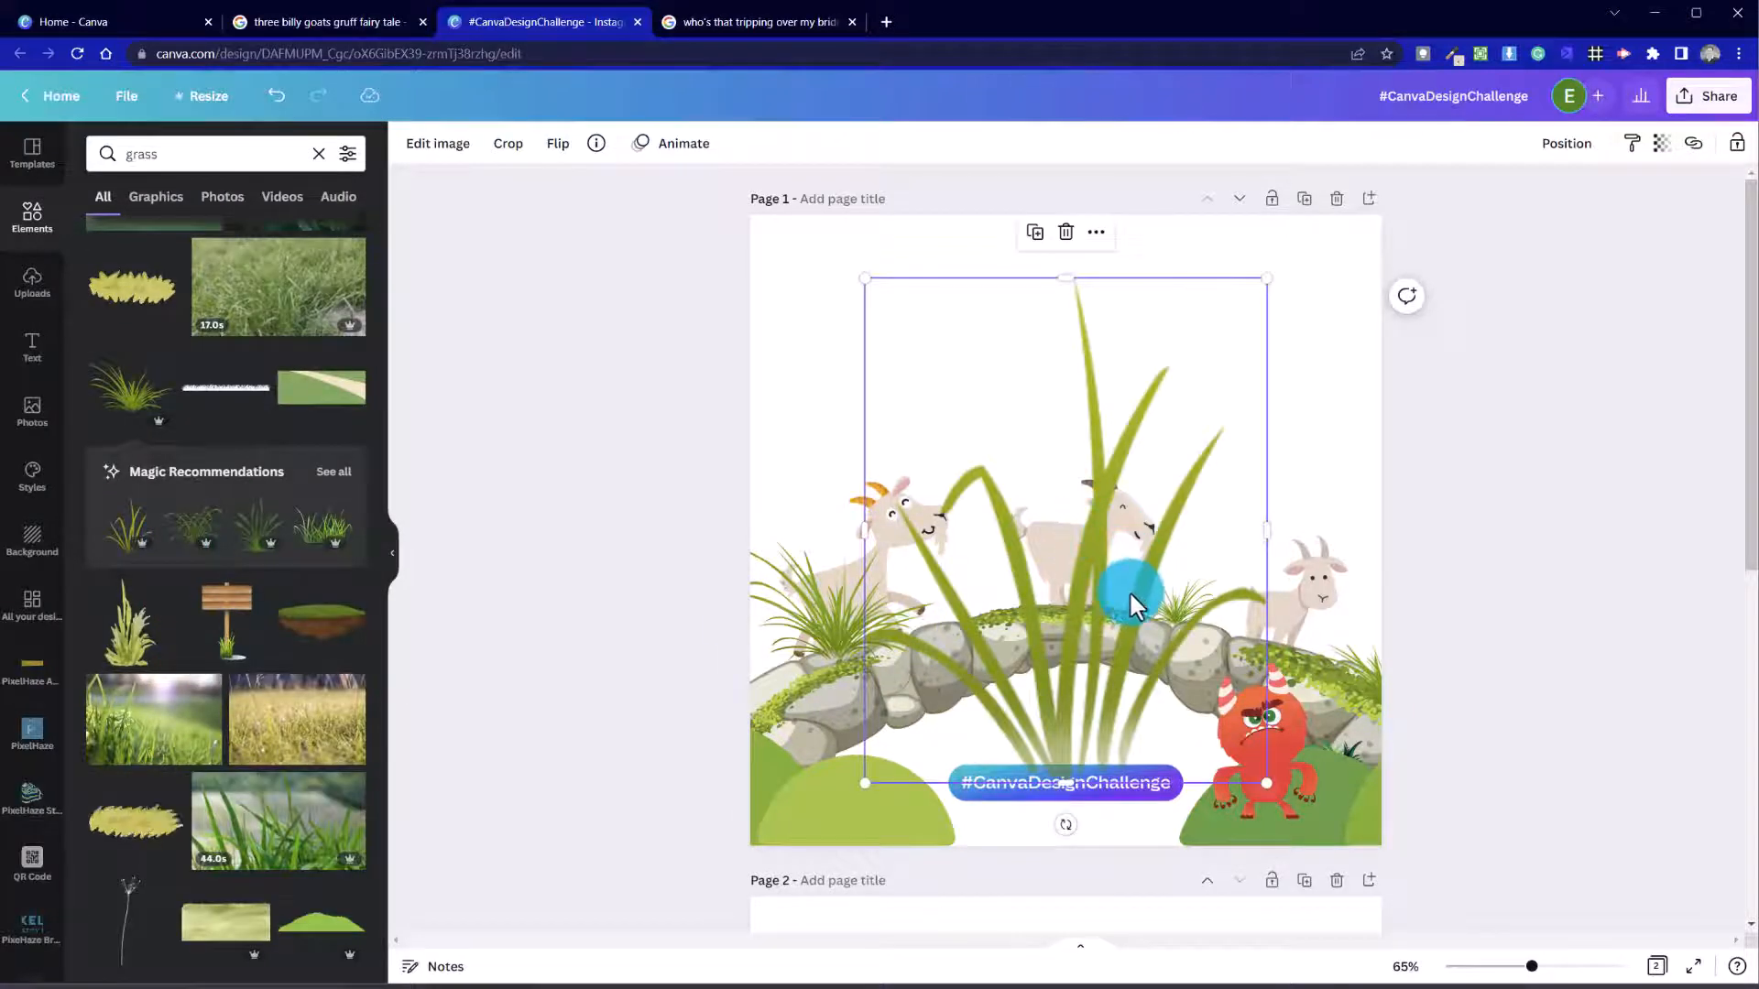
{"action": "left_click_drag", "start_coordinate": [1173, 314], "coordinate": [1072, 334]}
{"action": "left_click_drag", "start_coordinate": [1158, 296], "coordinate": [816, 812]}
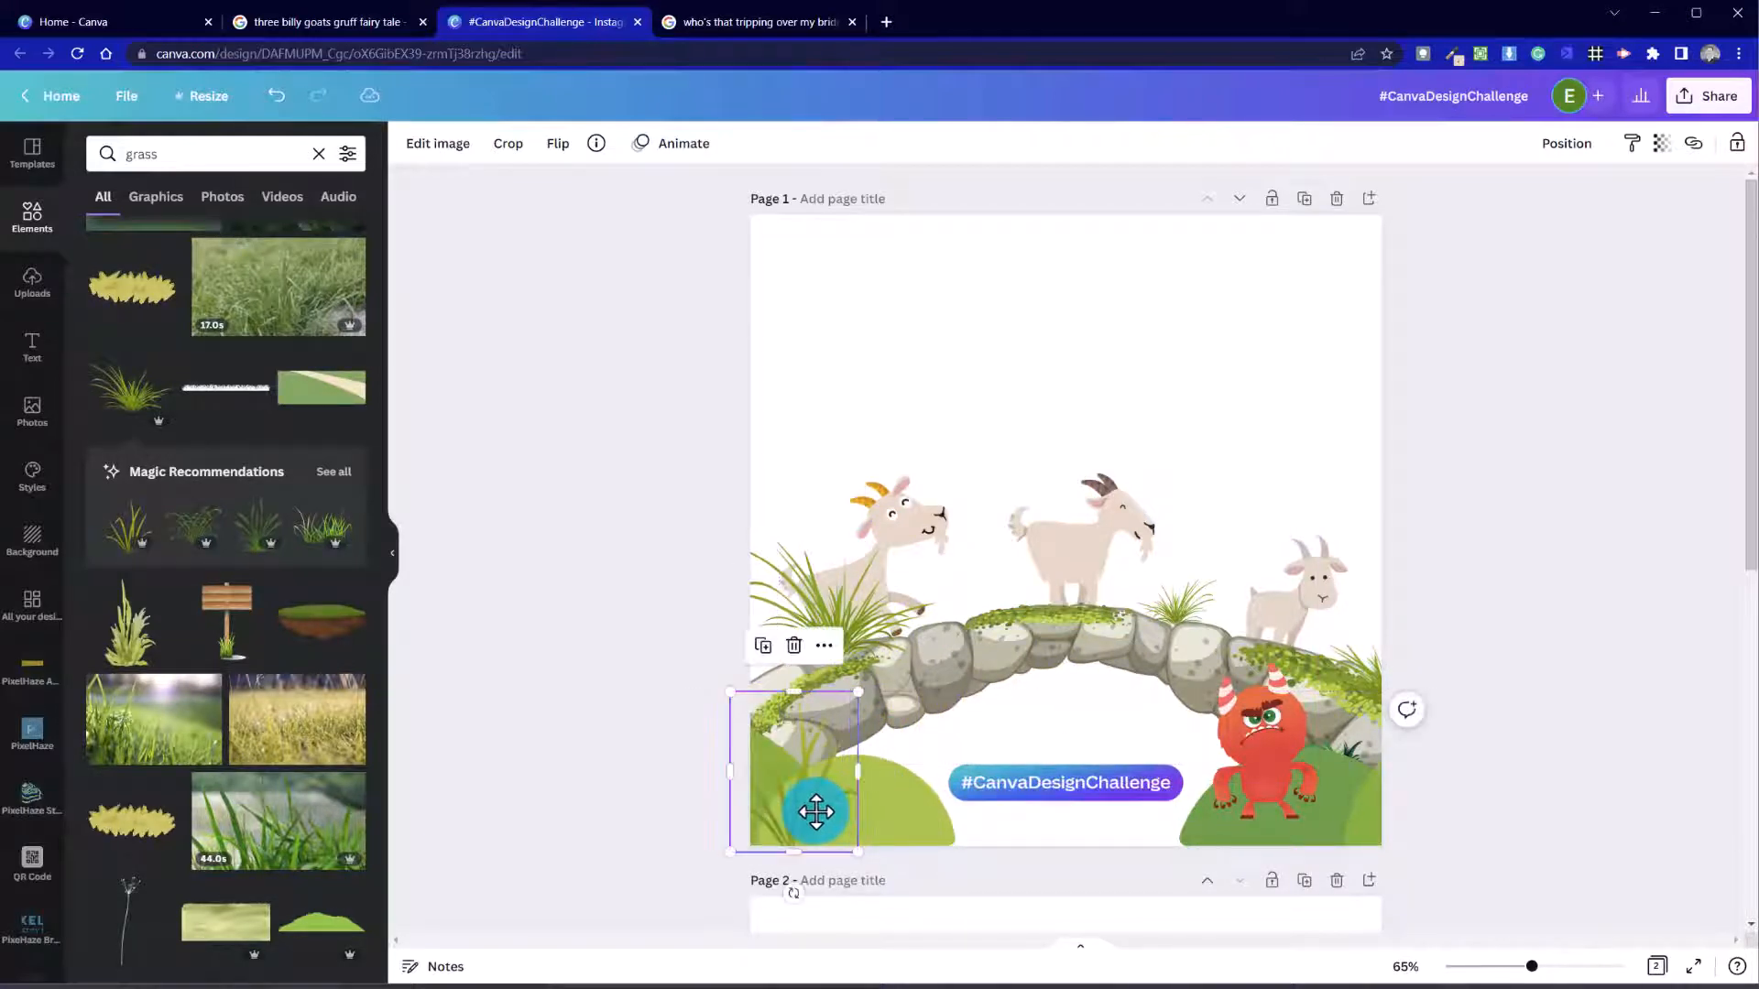
{"action": "left_click", "coordinate": [599, 566]}
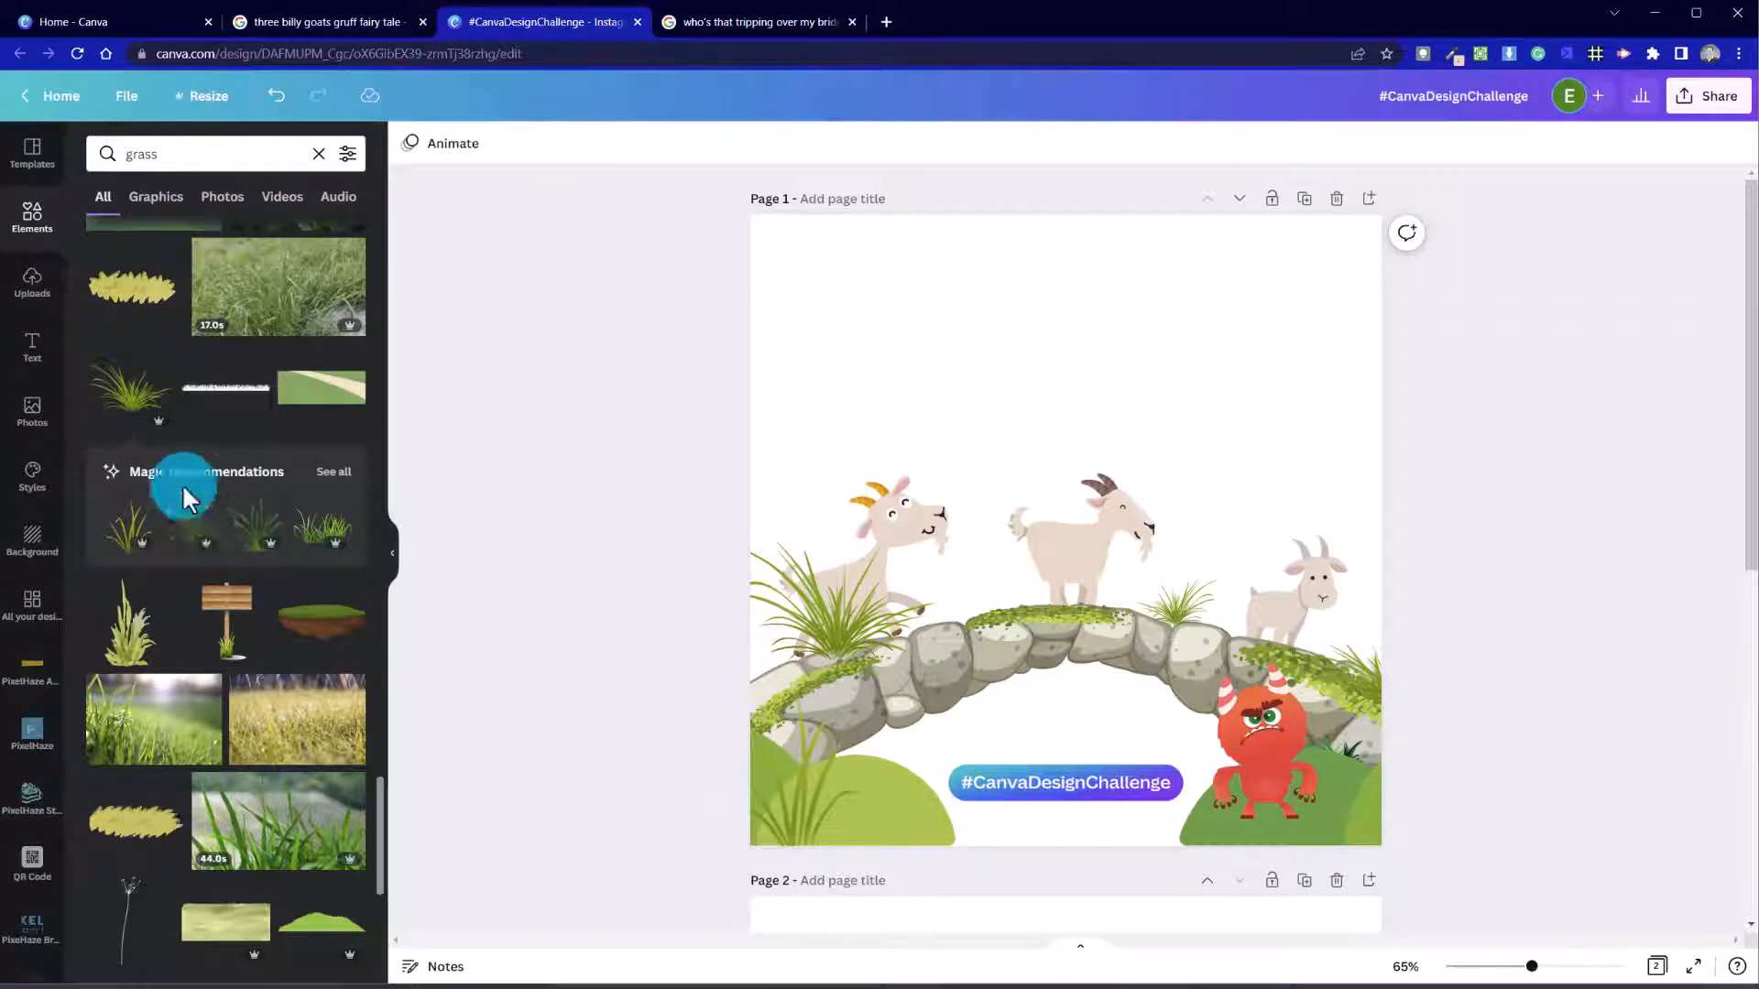
Step: Show all magic recommendations, add the low spreading grass tuft, shrink it and place it on the bridge at the middle goat's hind legs
{"action": "left_click", "coordinate": [328, 473]}
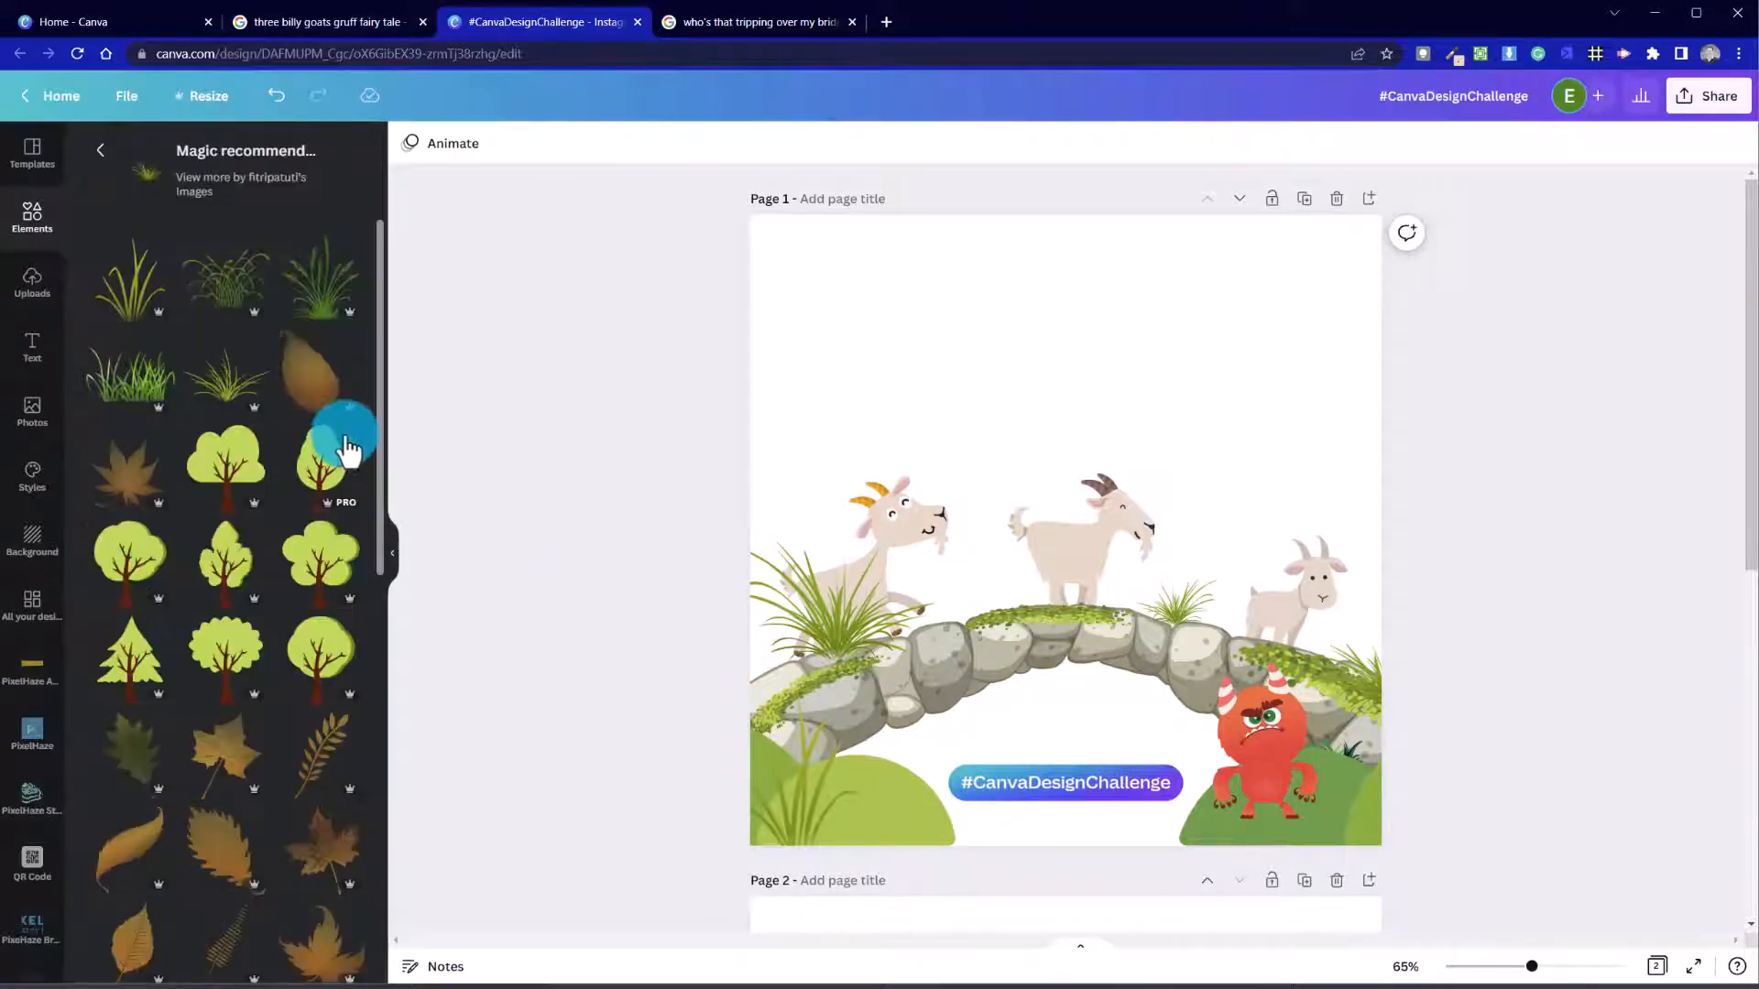
{"action": "left_click", "coordinate": [206, 375]}
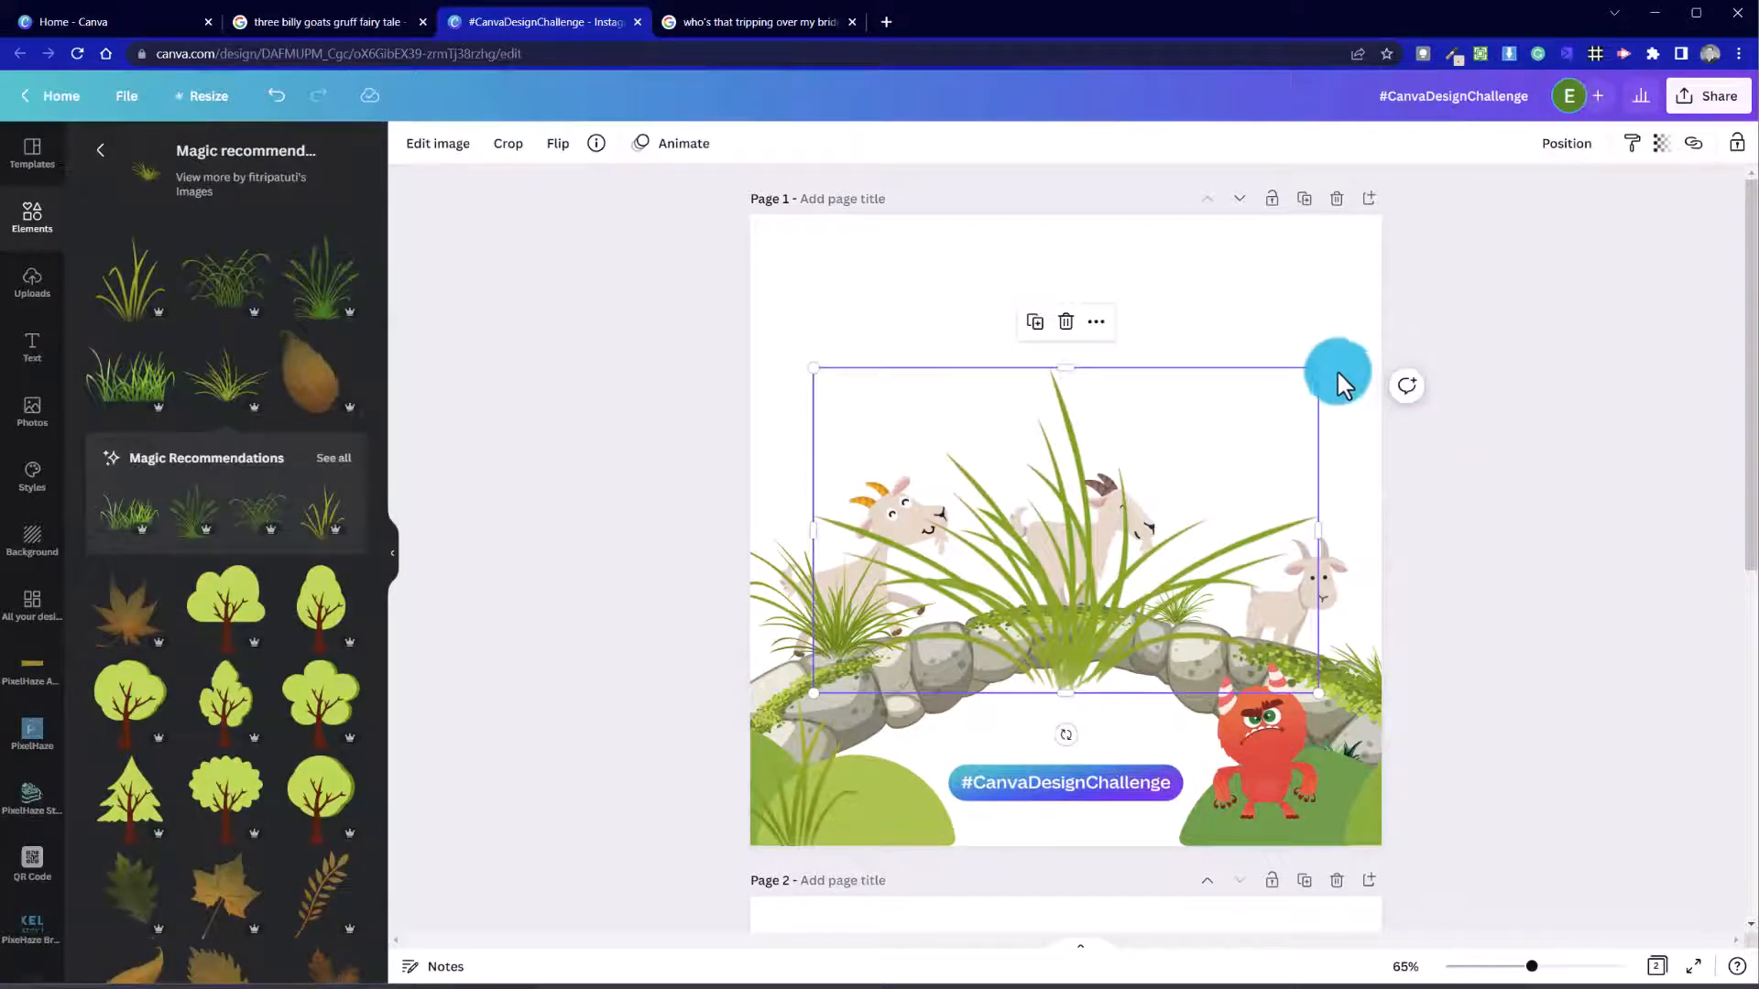
{"action": "left_click_drag", "start_coordinate": [1340, 383], "coordinate": [1046, 607]}
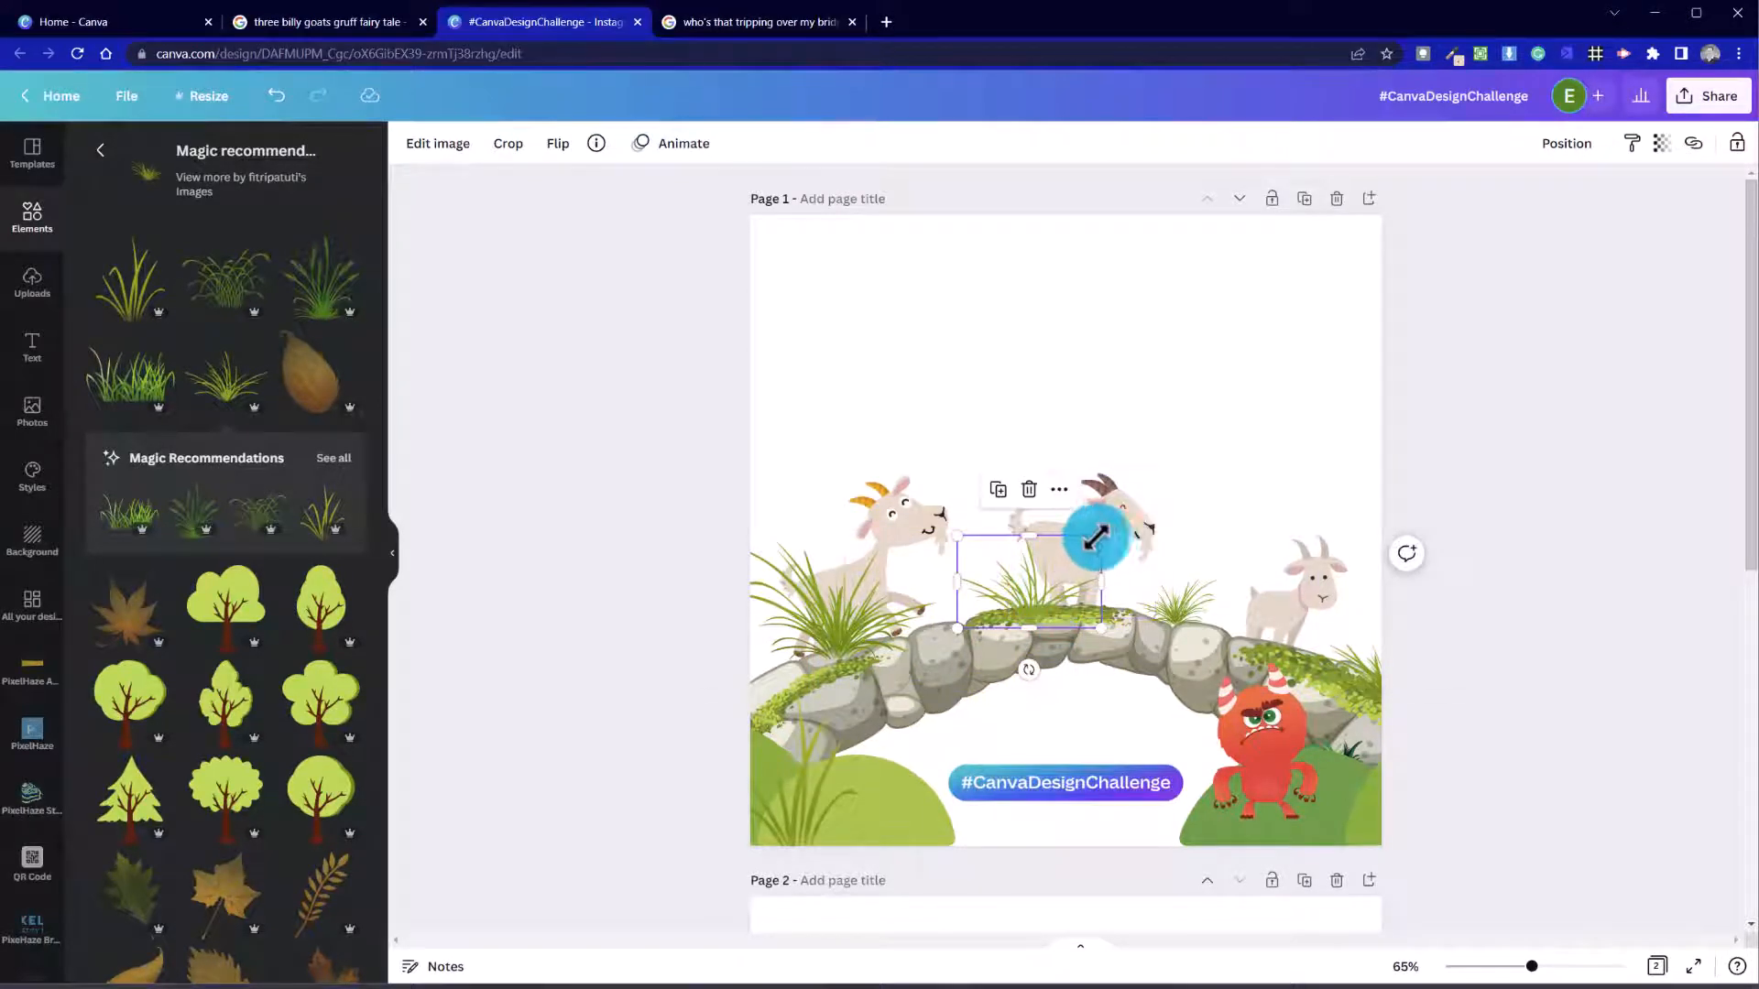
{"action": "left_click_drag", "start_coordinate": [1097, 538], "coordinate": [1035, 604]}
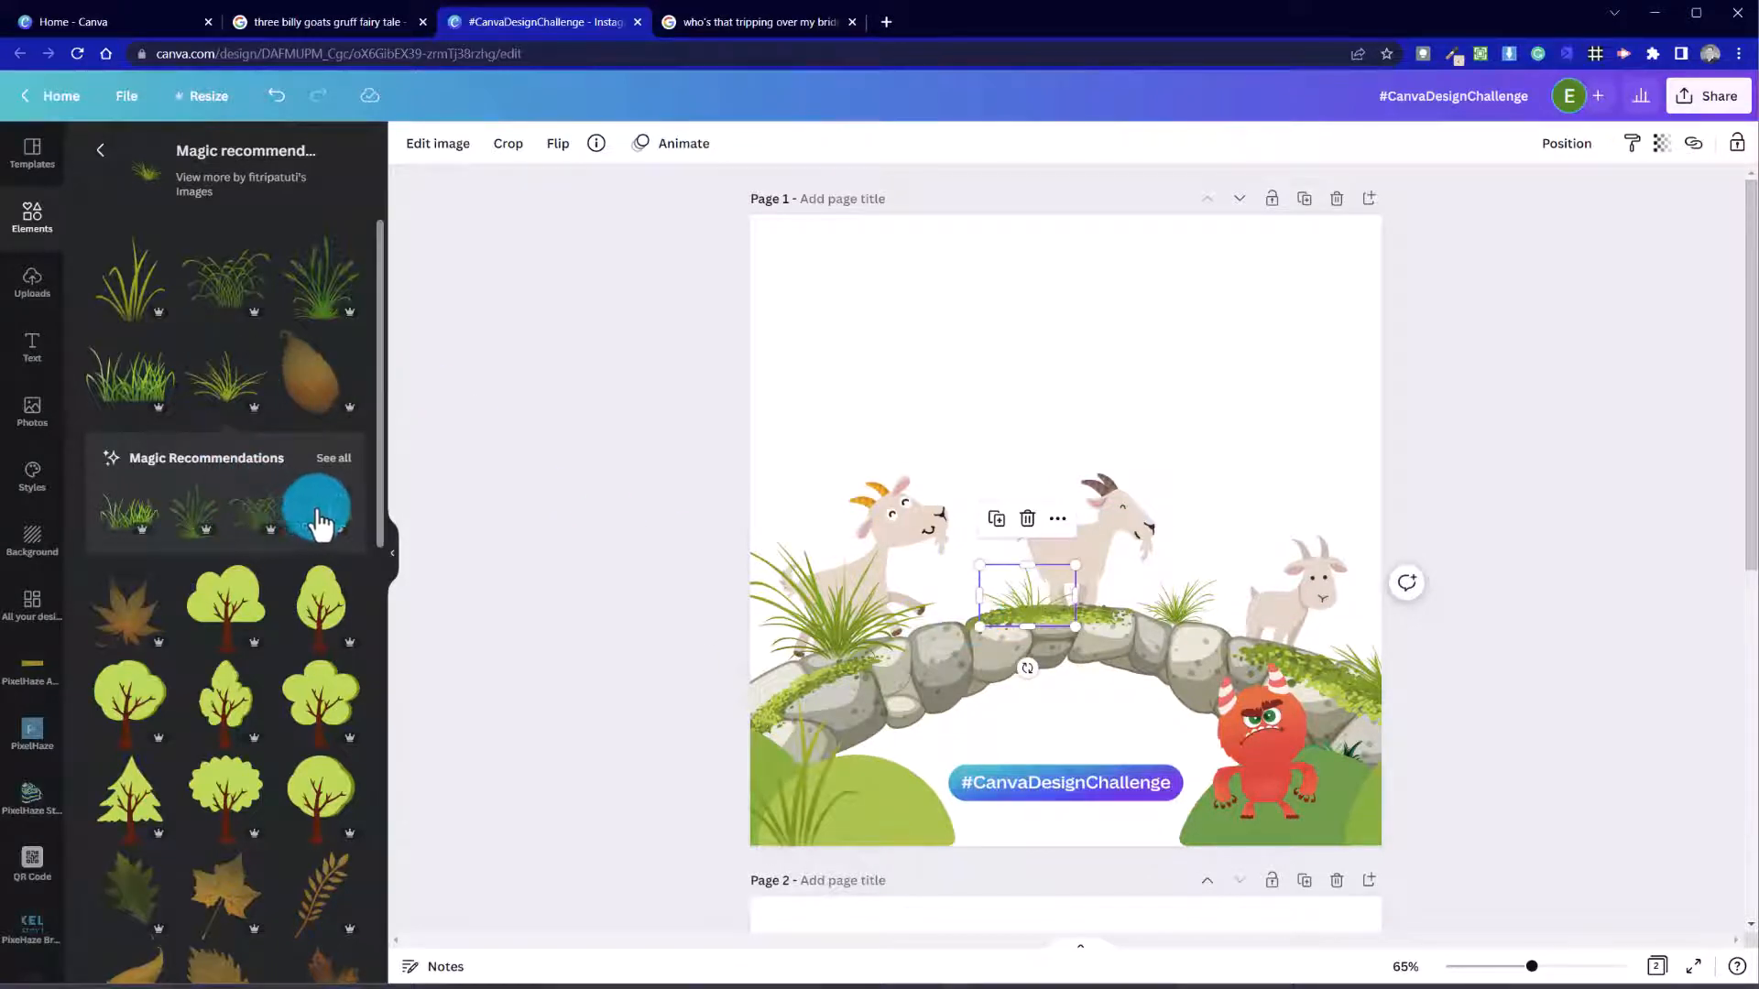
Step: Add the dense drooping grass from the magic recommendations, shrink it and place it on the right-hand hill beside the red monster
{"action": "left_click", "coordinate": [275, 521]}
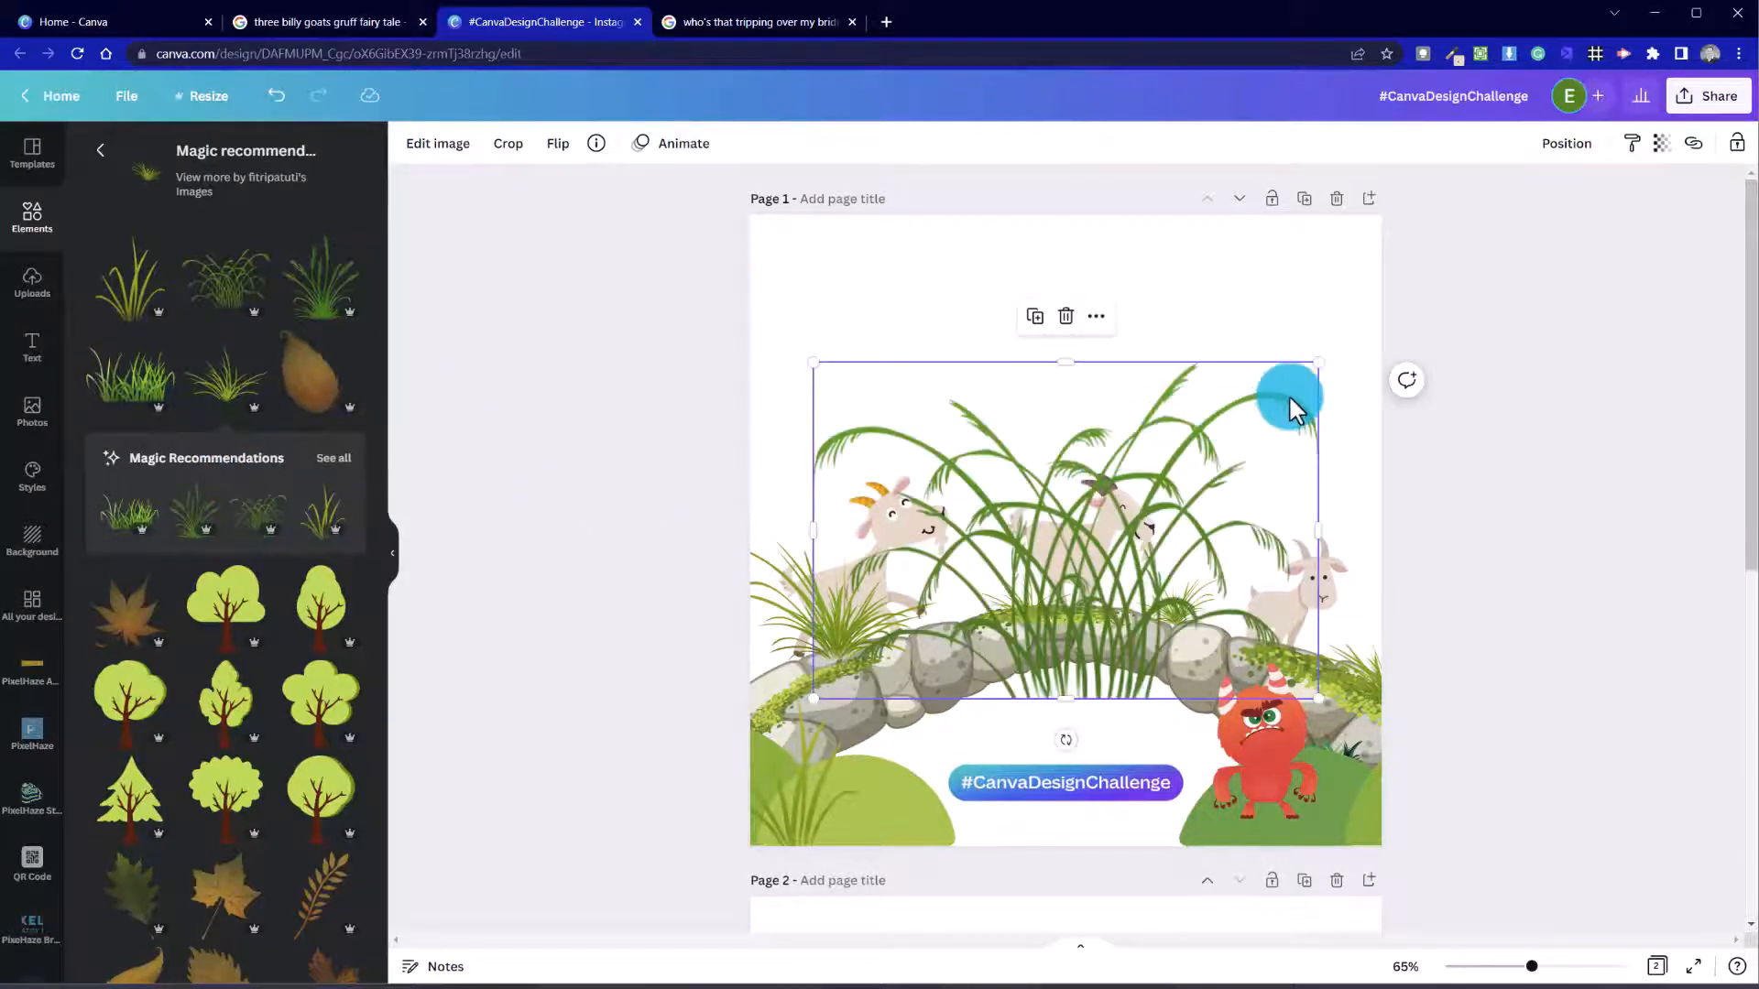
{"action": "left_click_drag", "start_coordinate": [1343, 363], "coordinate": [999, 550]}
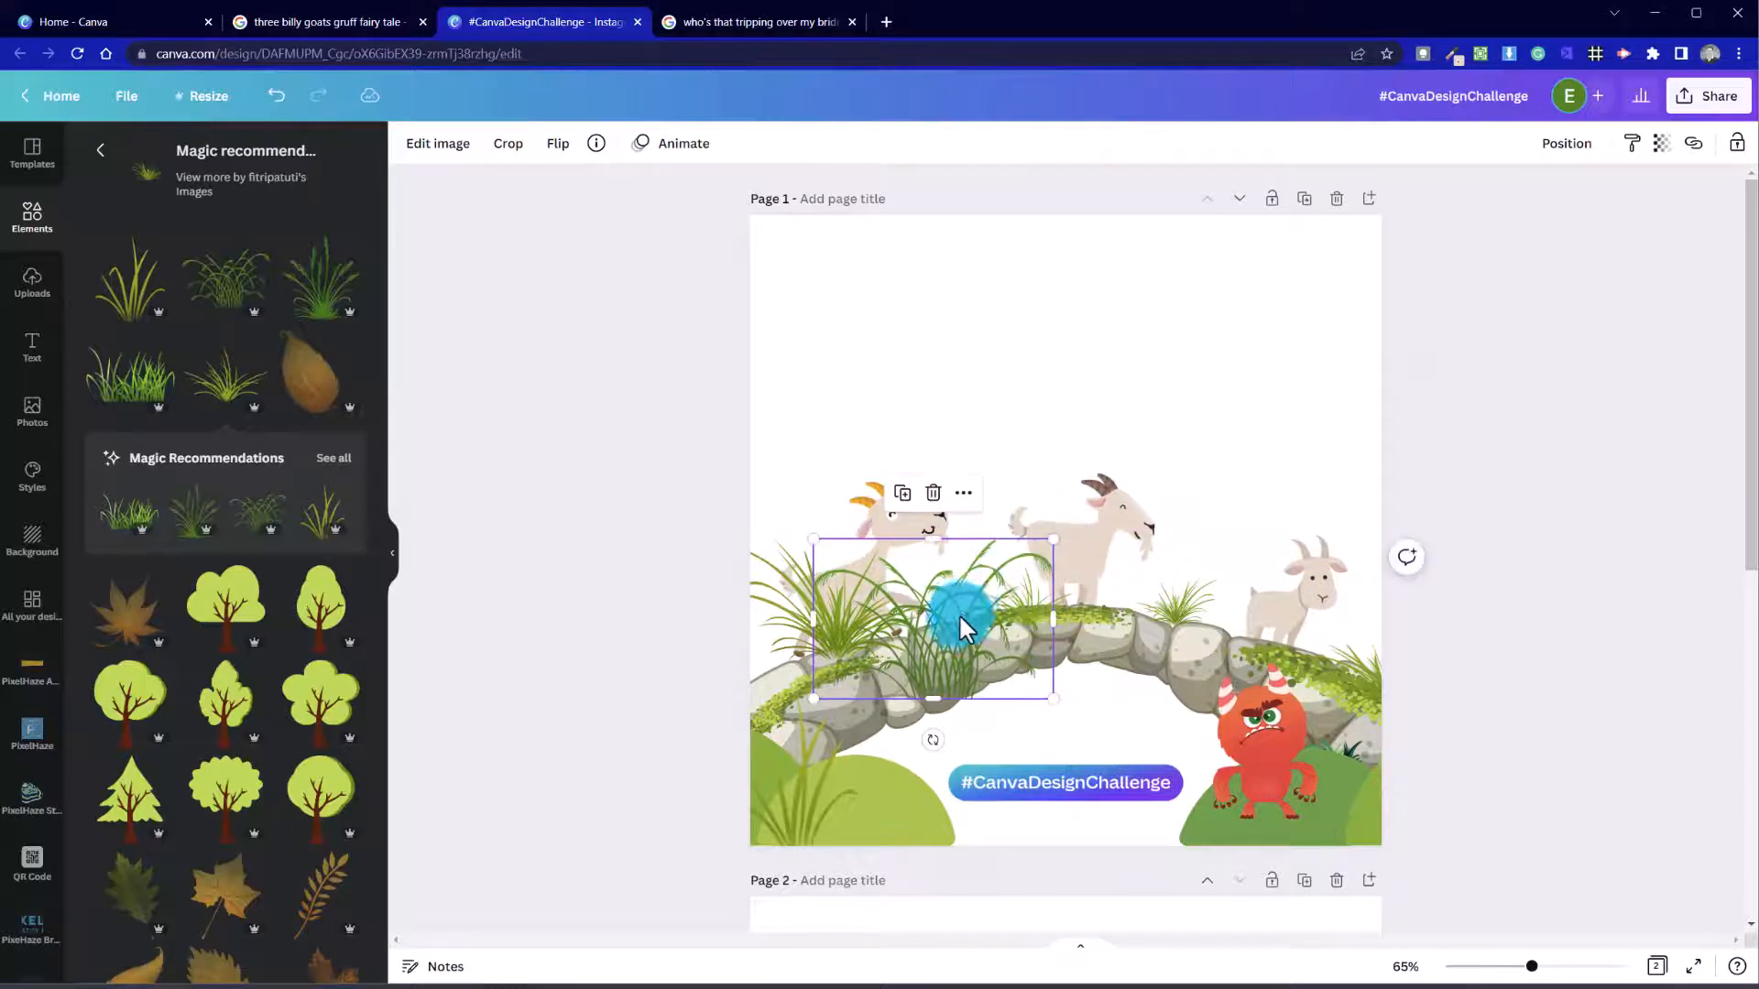
{"action": "left_click_drag", "start_coordinate": [954, 617], "coordinate": [1333, 770]}
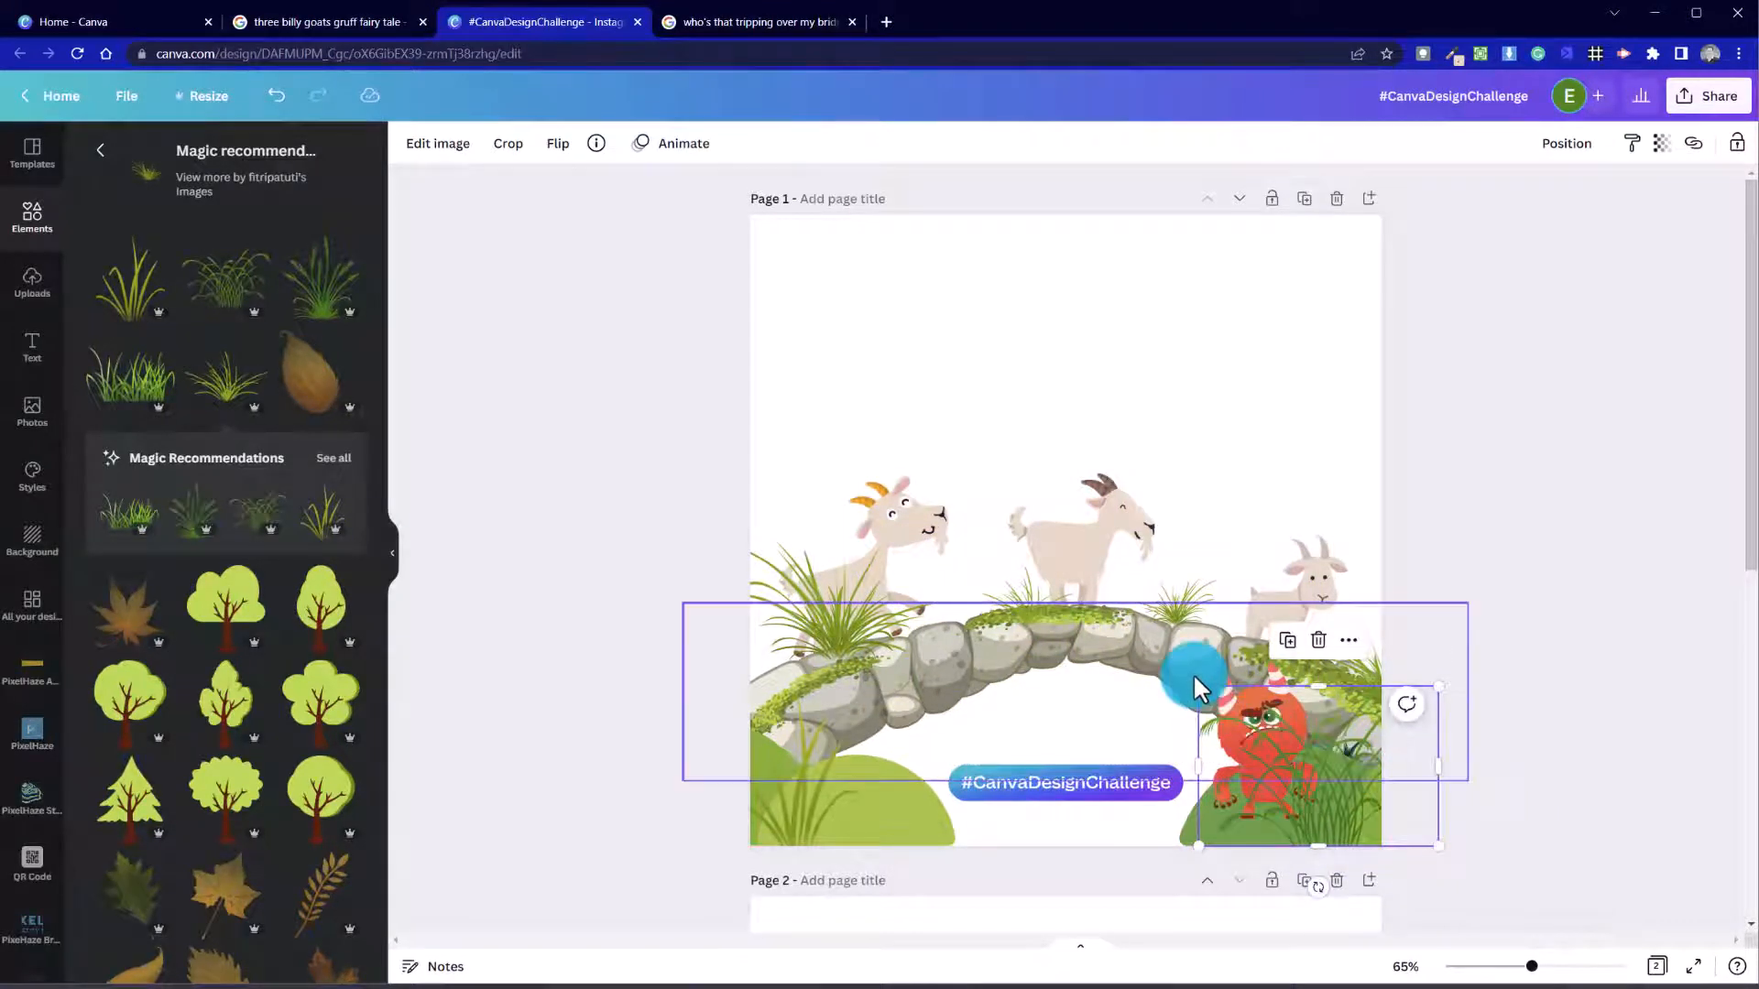
{"action": "left_click_drag", "start_coordinate": [1200, 687], "coordinate": [1301, 732]}
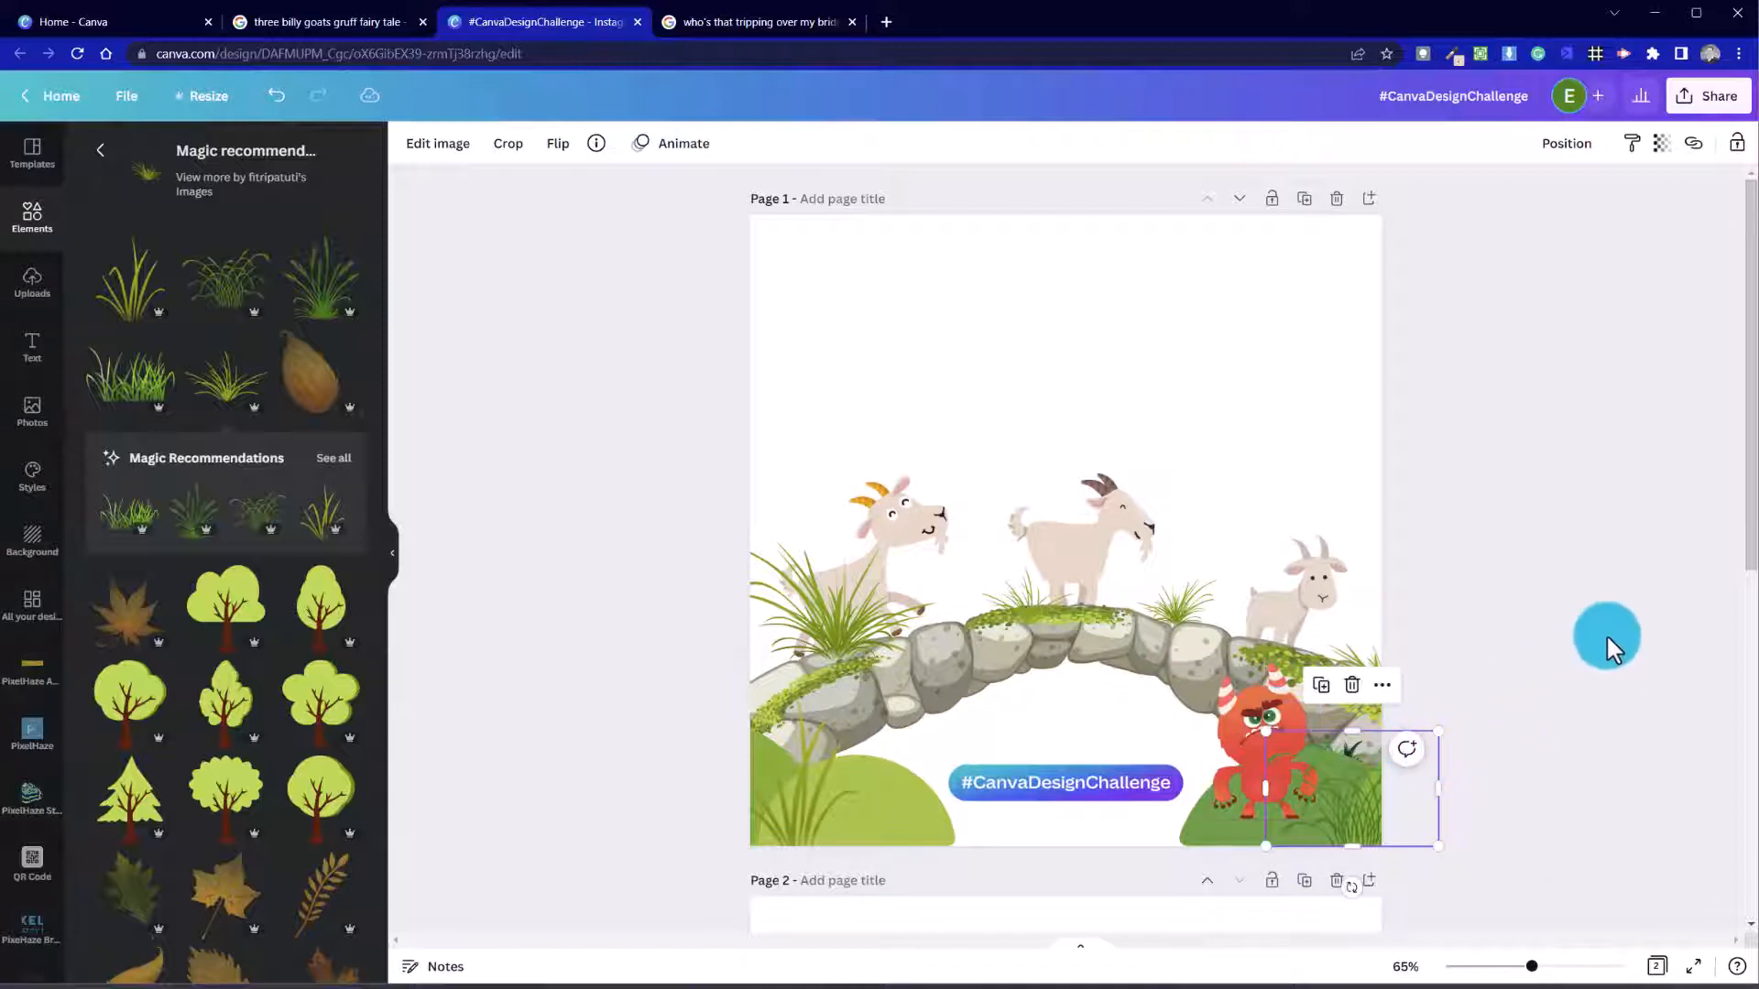
{"action": "left_click", "coordinate": [1407, 733]}
Step: Shift the red monster slightly left, away from the dense grass in the page's lower right corner
{"action": "left_click", "coordinate": [1228, 718]}
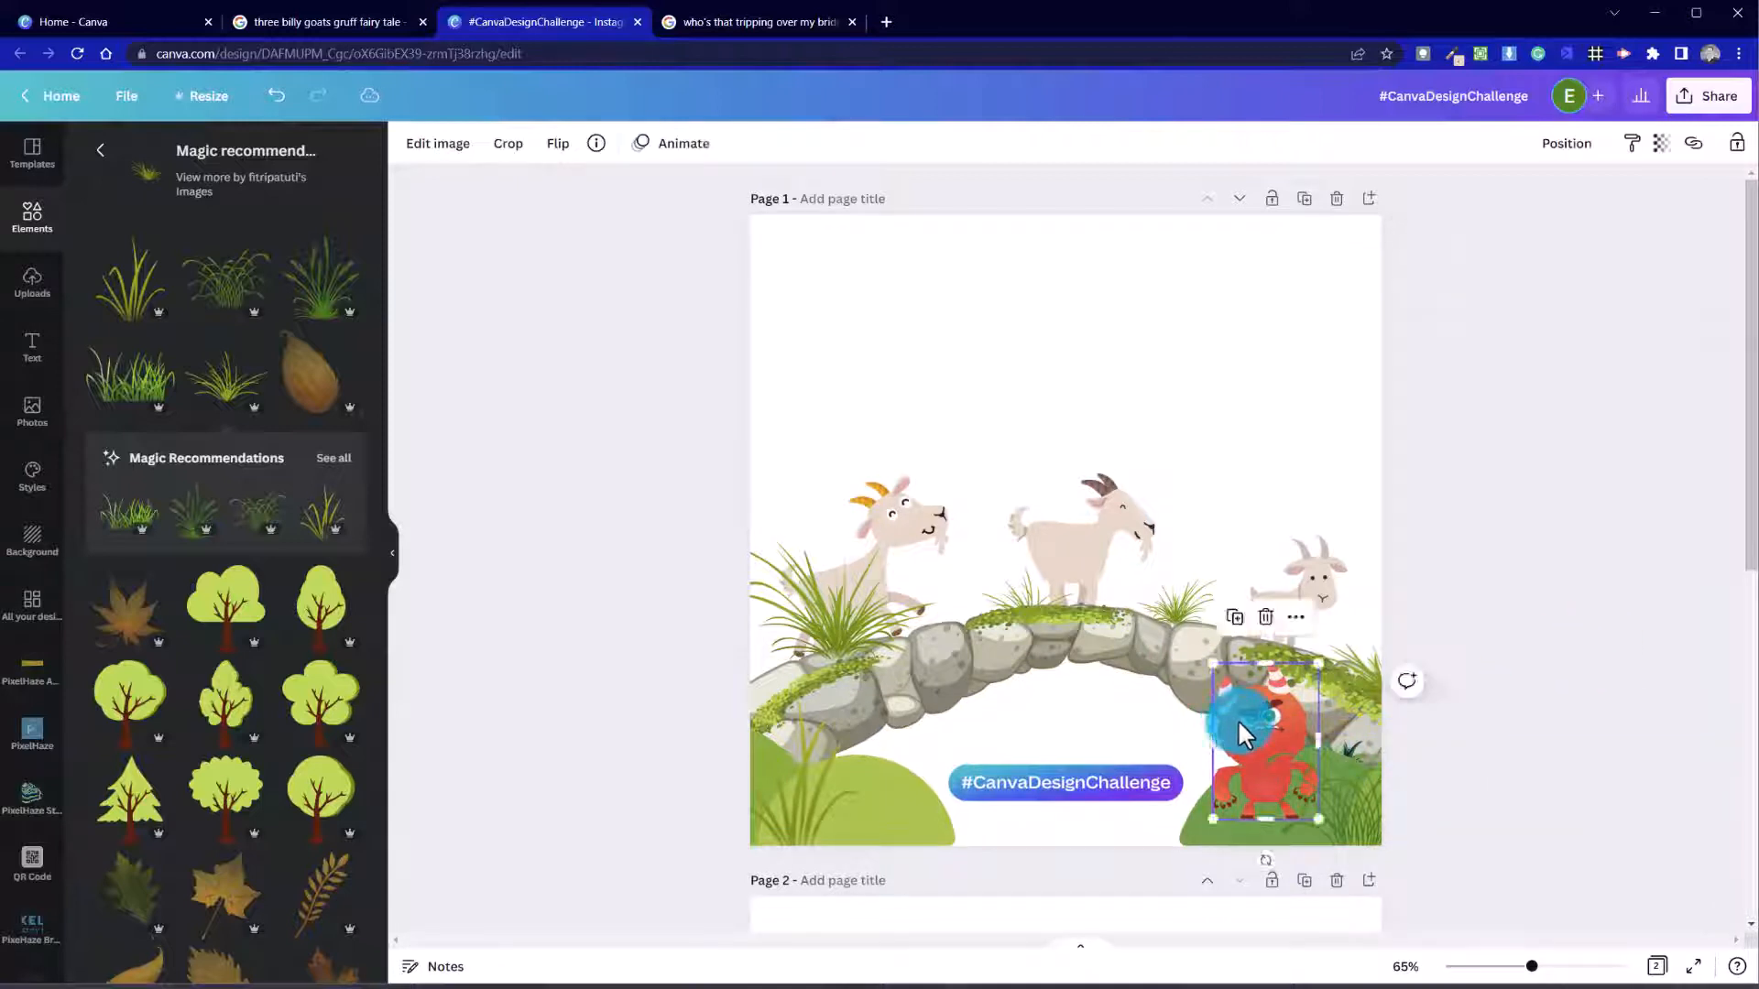
{"action": "left_click_drag", "start_coordinate": [1222, 720], "coordinate": [1234, 720]}
{"action": "left_click", "coordinate": [1482, 646]}
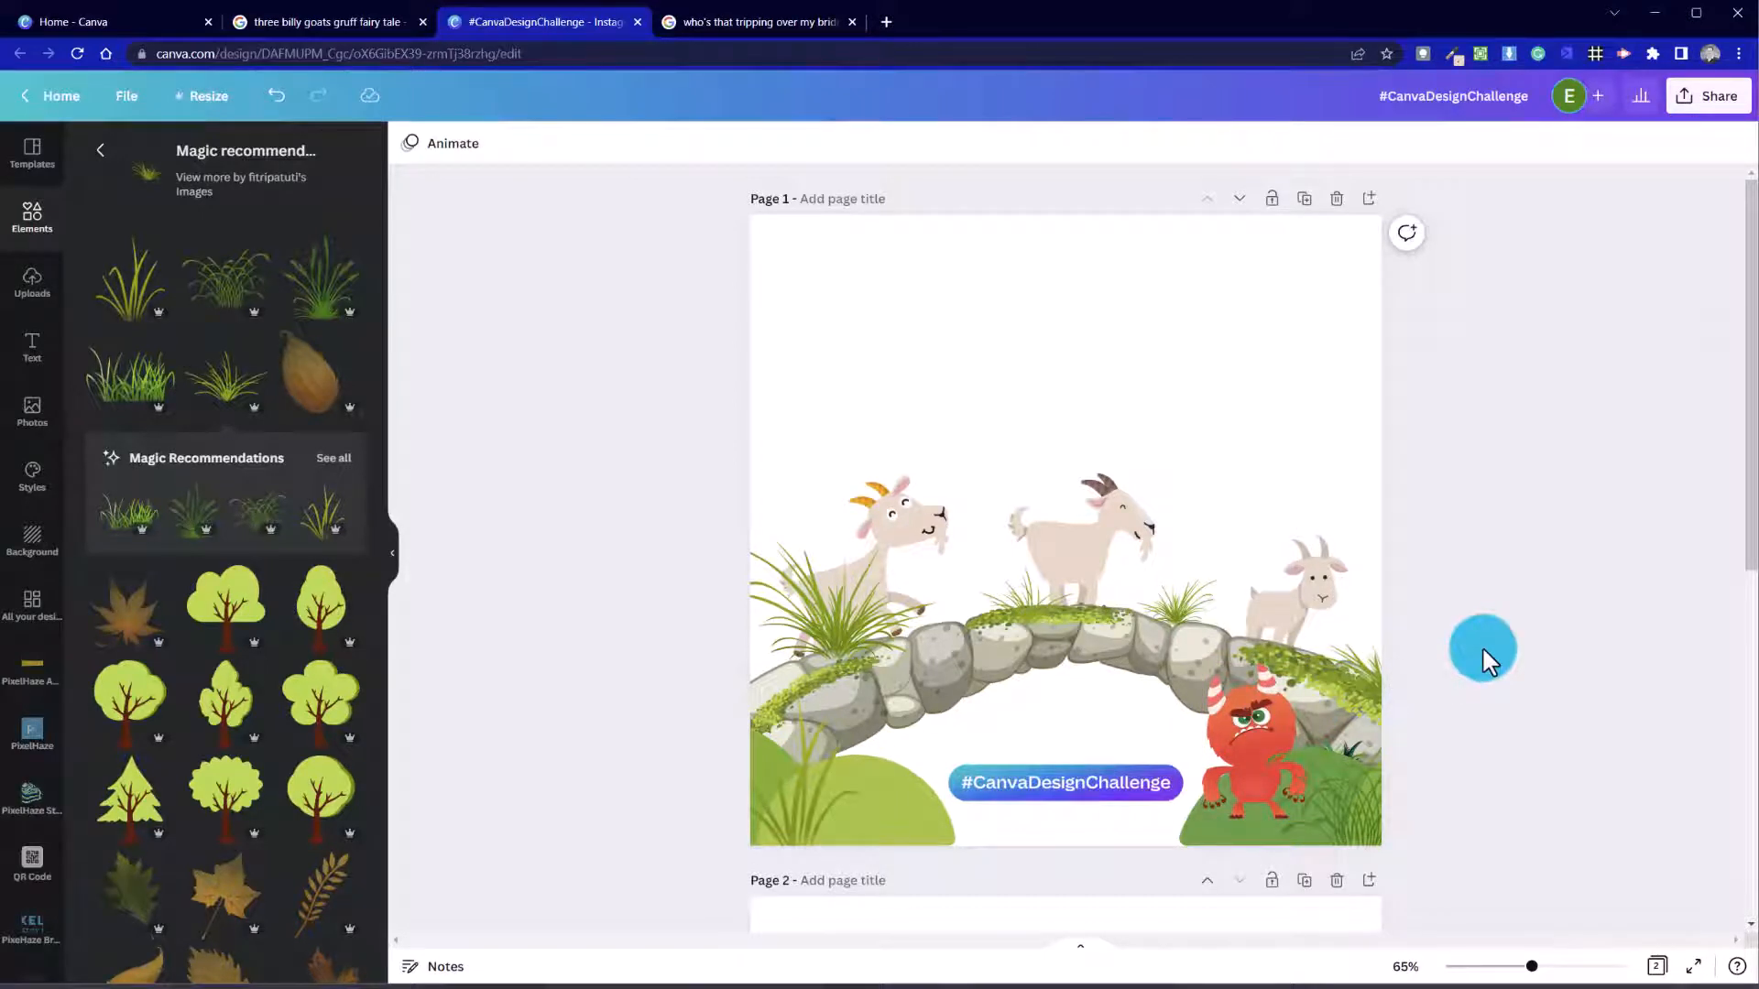
Step: Return from the magic recommendations and search the elements for water
{"action": "left_click", "coordinate": [101, 150]}
{"action": "left_click", "coordinate": [212, 163]}
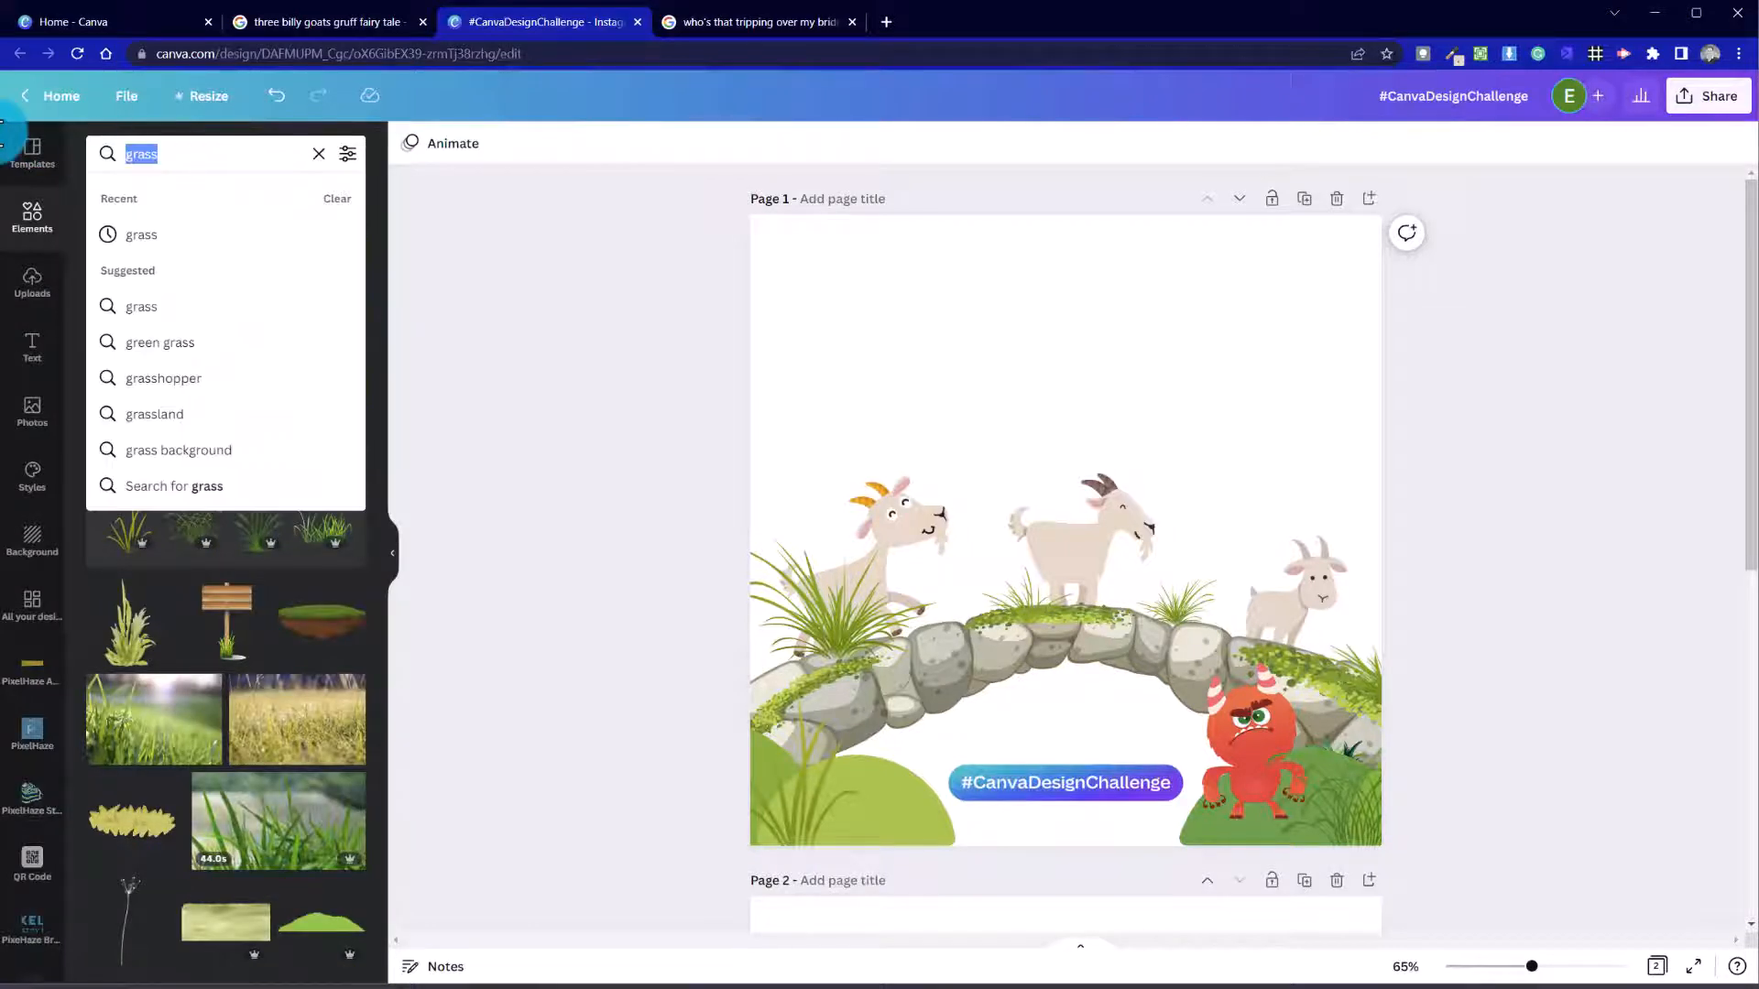
{"action": "type", "text": "water"}
{"action": "key", "text": "Return"}
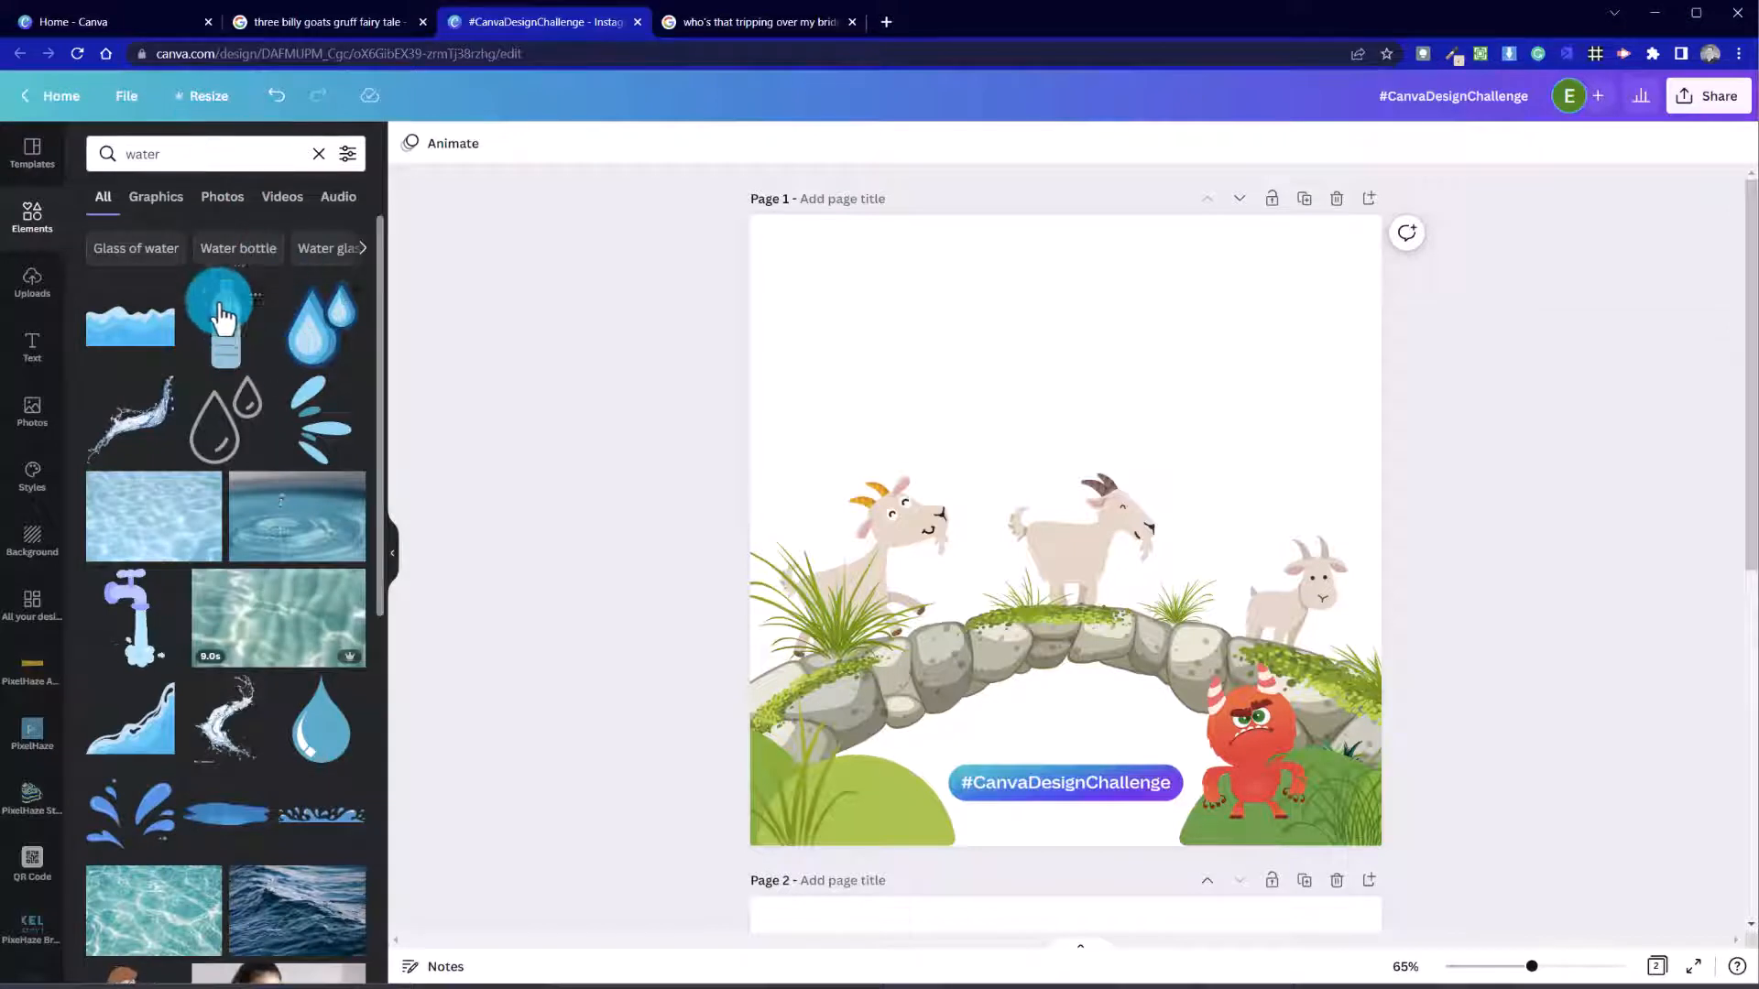
Step: Search the elements for river, add the winding river with green banks and enlarge it across the lower half of the page
{"action": "left_click", "coordinate": [188, 167]}
{"action": "type", "text": "ri"}
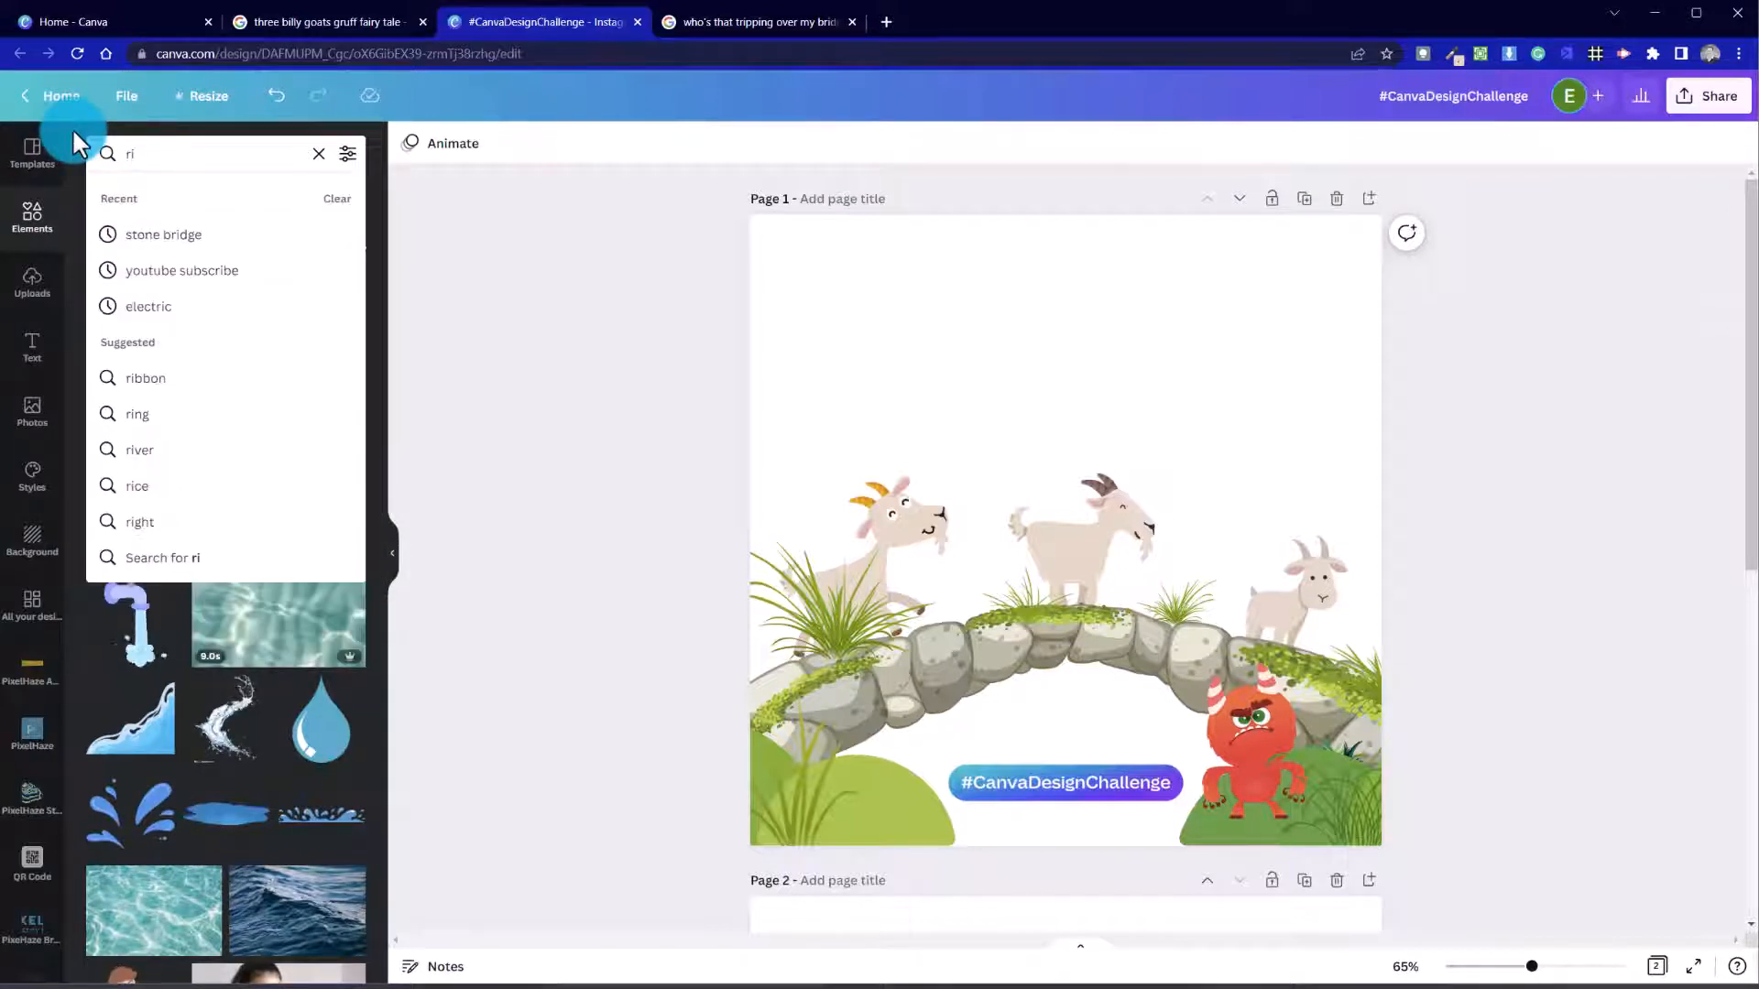
{"action": "type", "text": "ver"}
{"action": "key", "text": "Return"}
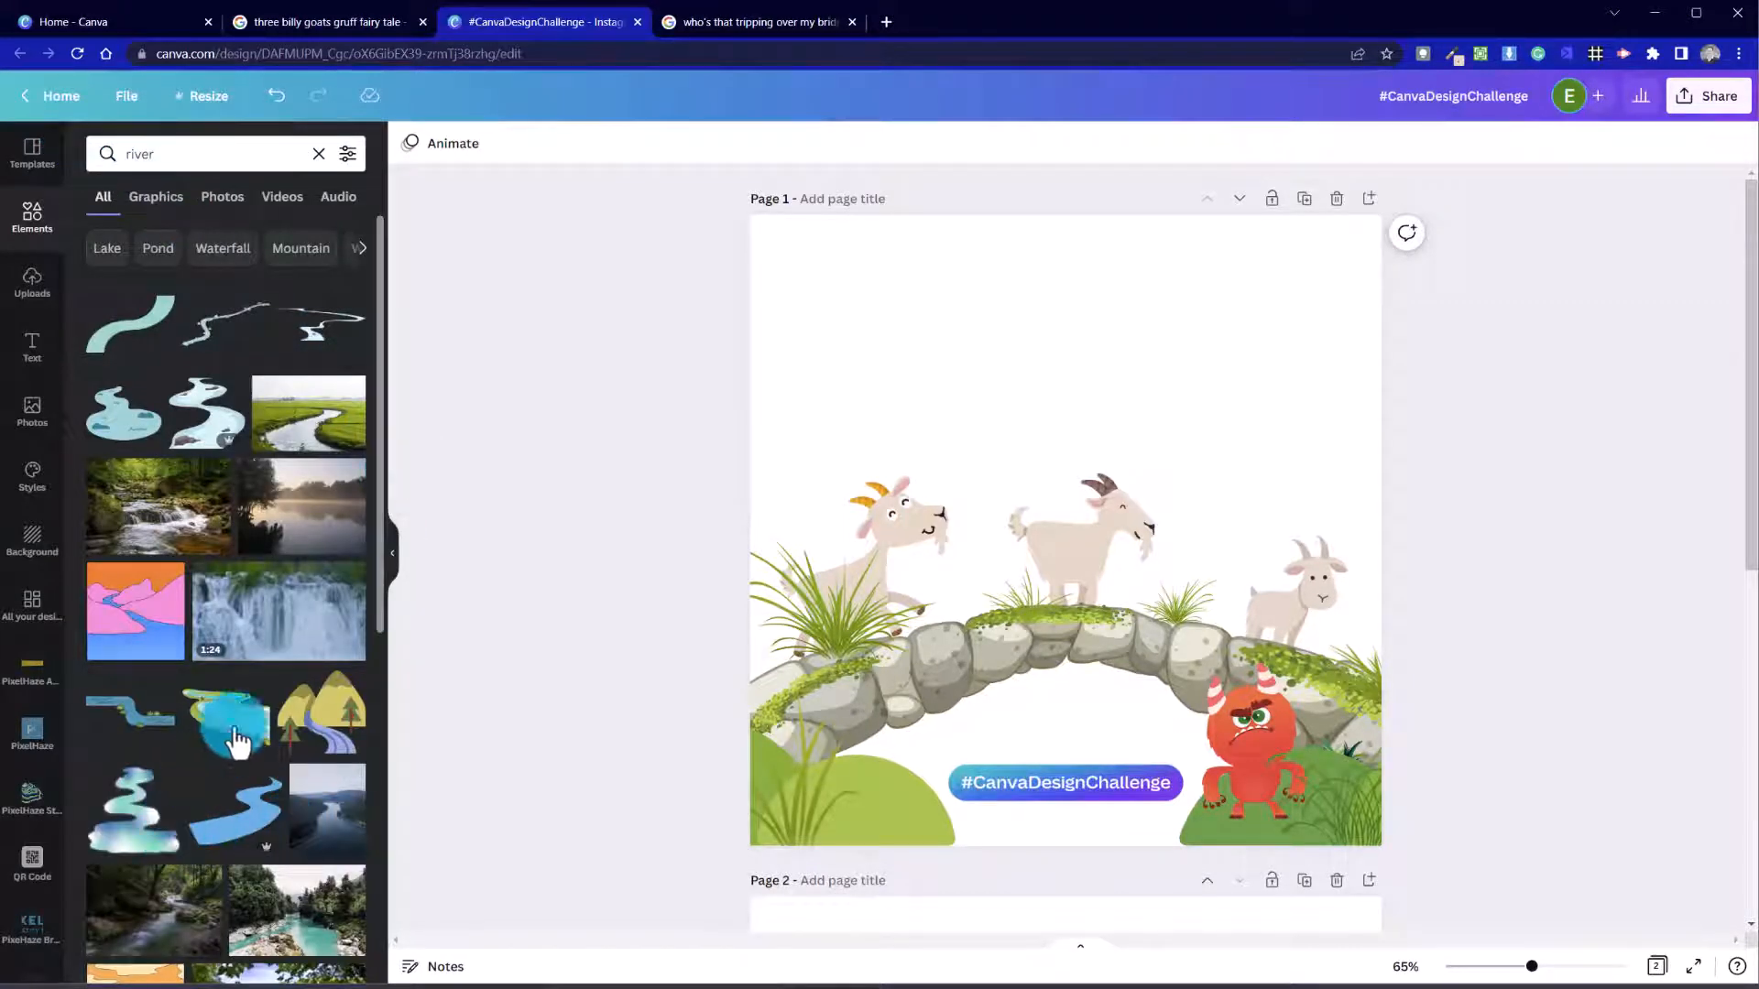
{"action": "left_click_drag", "start_coordinate": [246, 733], "coordinate": [1111, 822]}
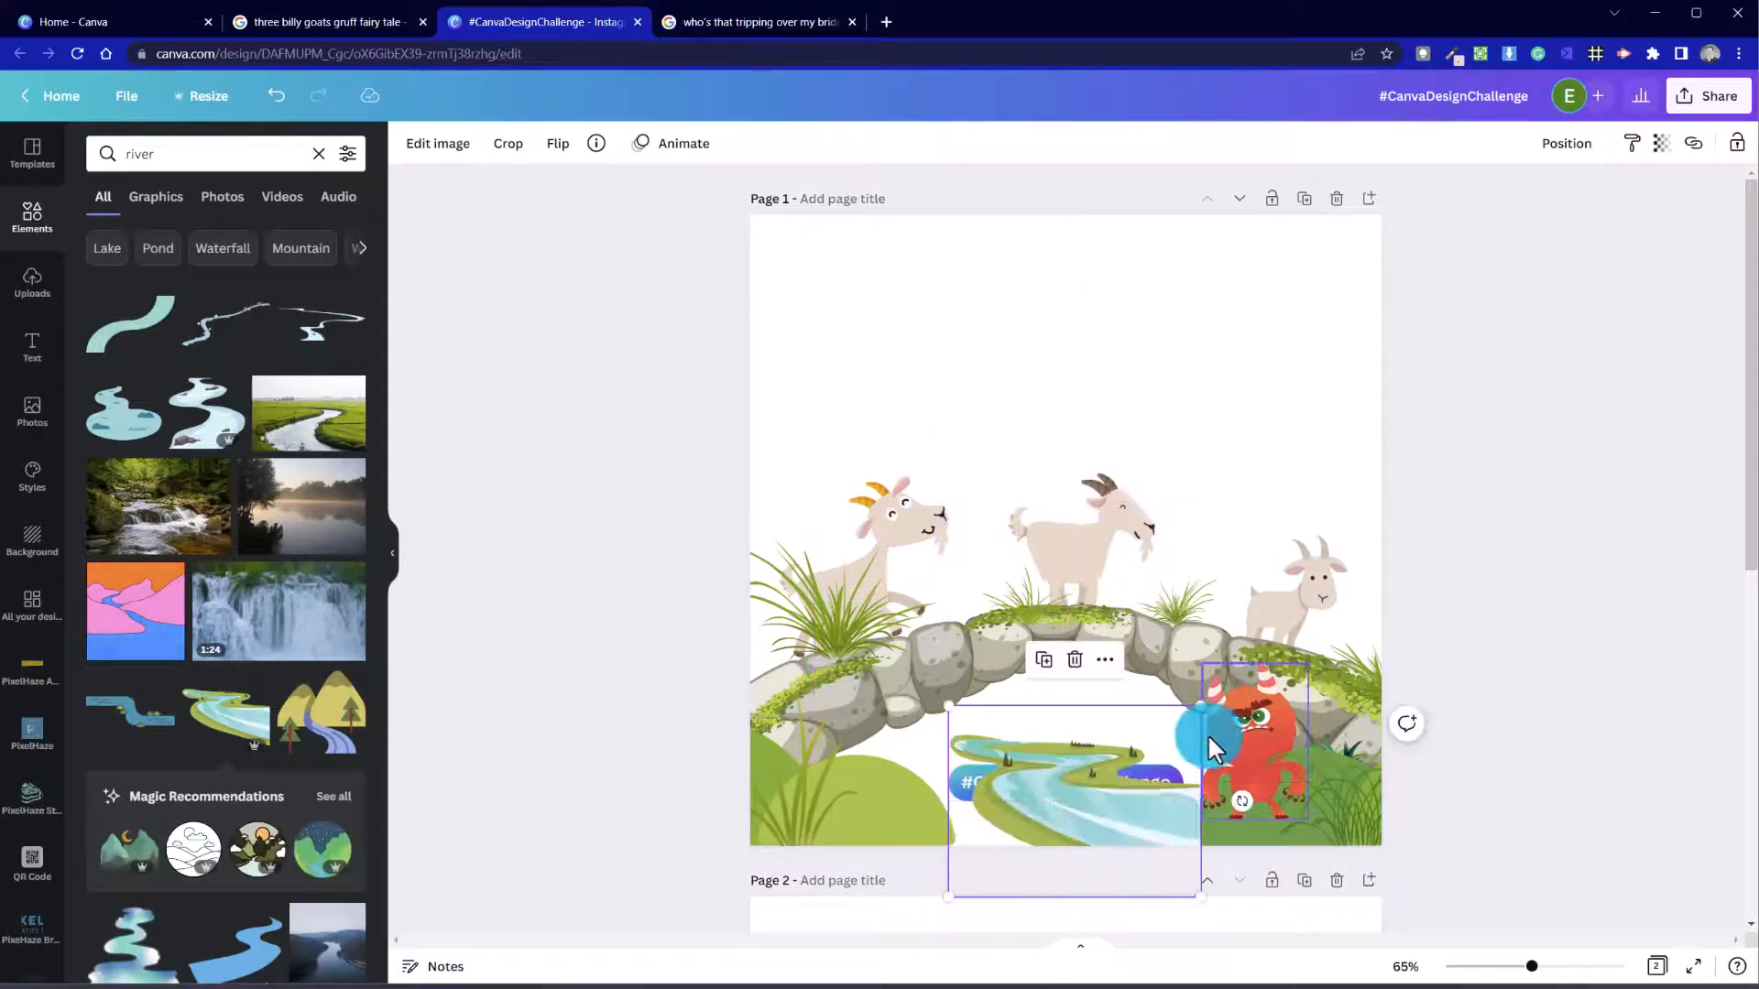
{"action": "left_click_drag", "start_coordinate": [1214, 707], "coordinate": [1670, 351]}
{"action": "left_click_drag", "start_coordinate": [1296, 636], "coordinate": [1111, 781]}
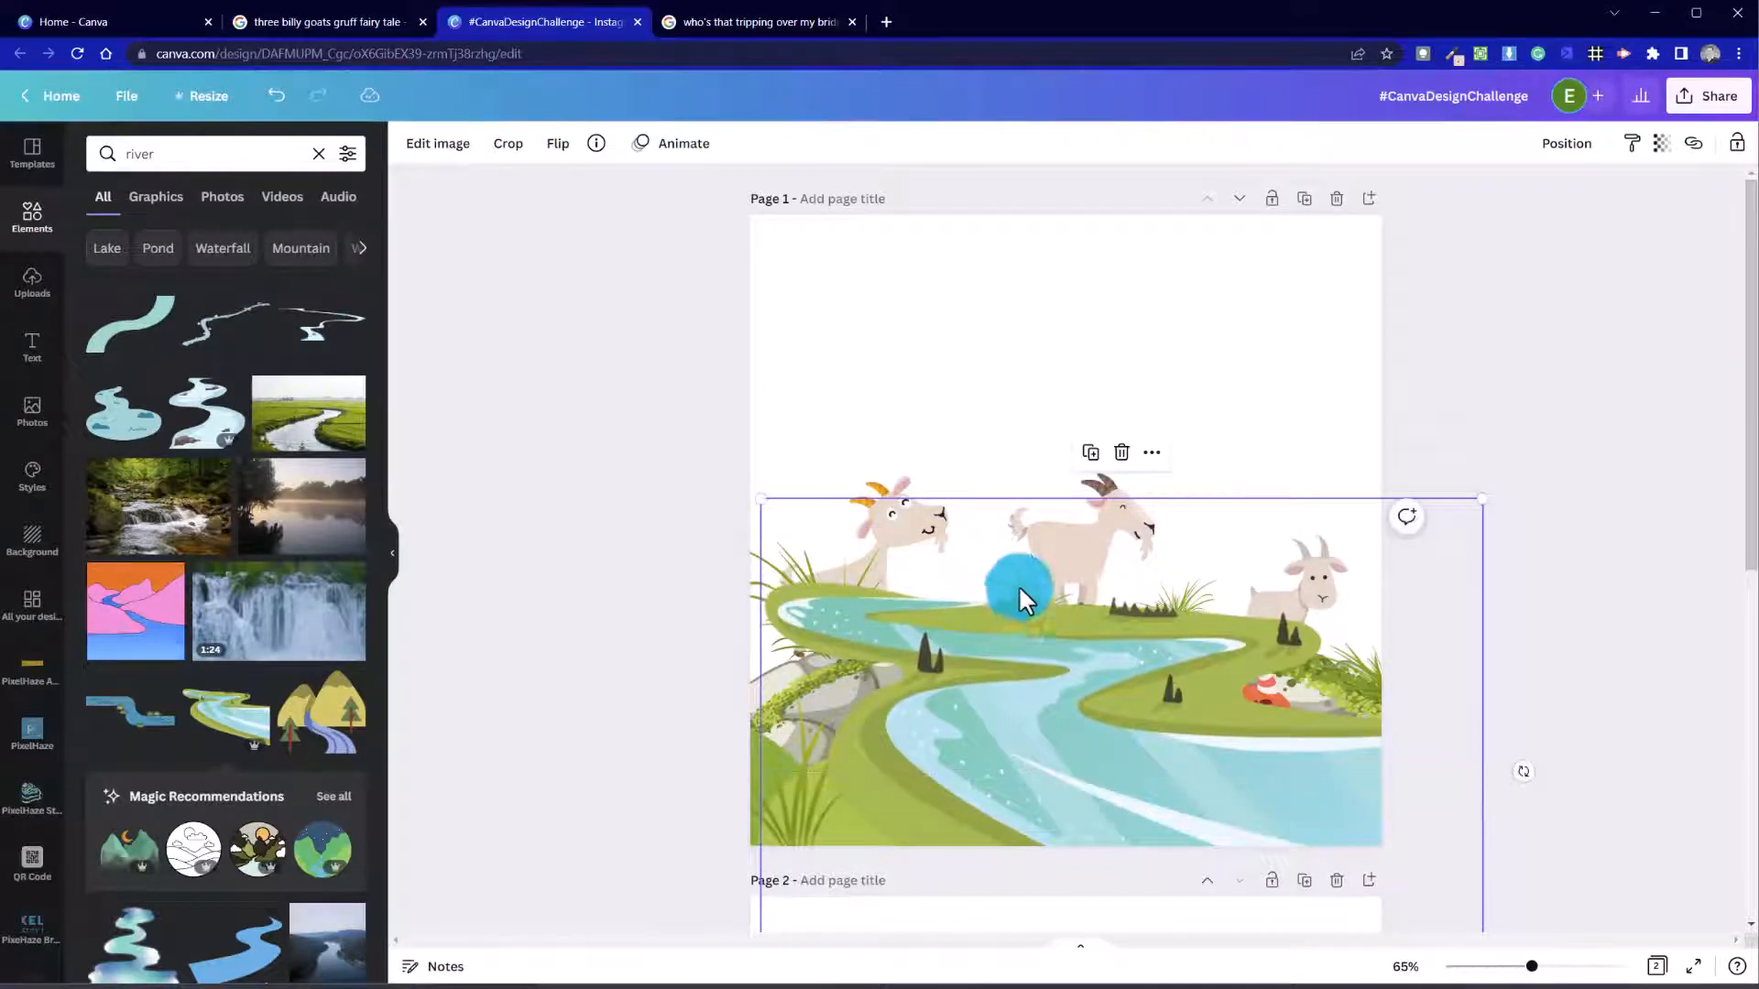
Step: Crop the river illustration from above so that its top edge sits below the goats, level with the bridge arch
{"action": "double_click", "coordinate": [1086, 696]}
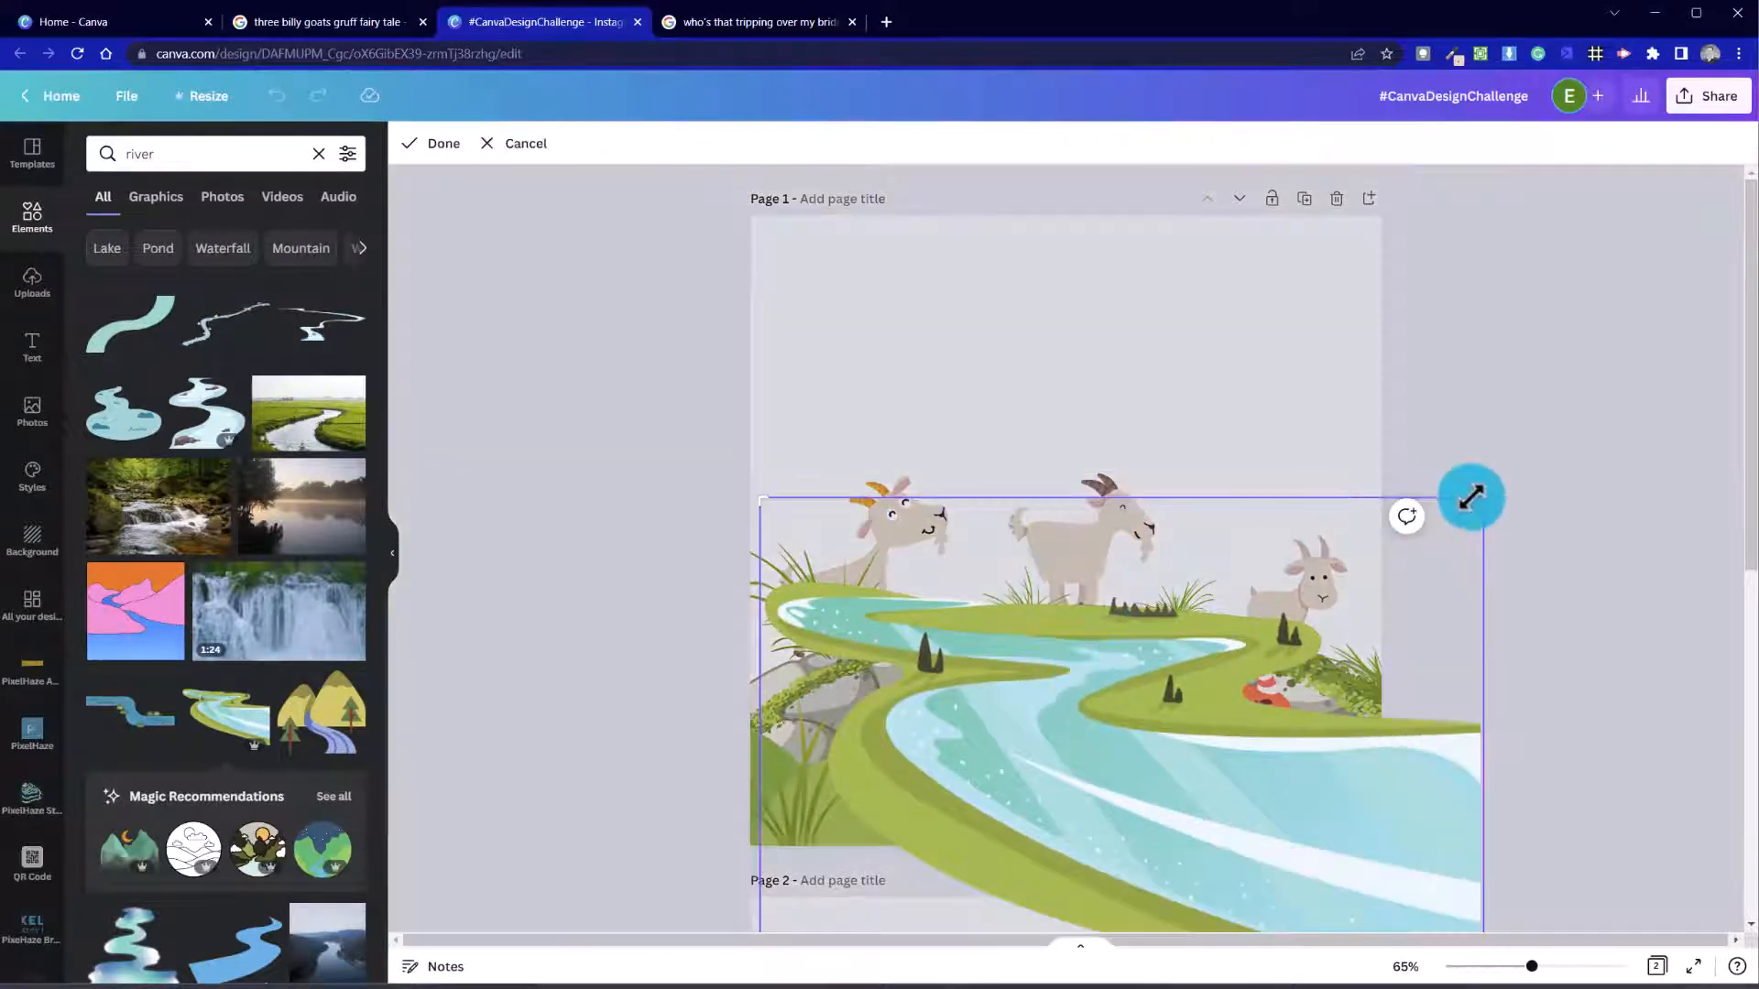
{"action": "left_click_drag", "start_coordinate": [1482, 499], "coordinate": [1485, 672]}
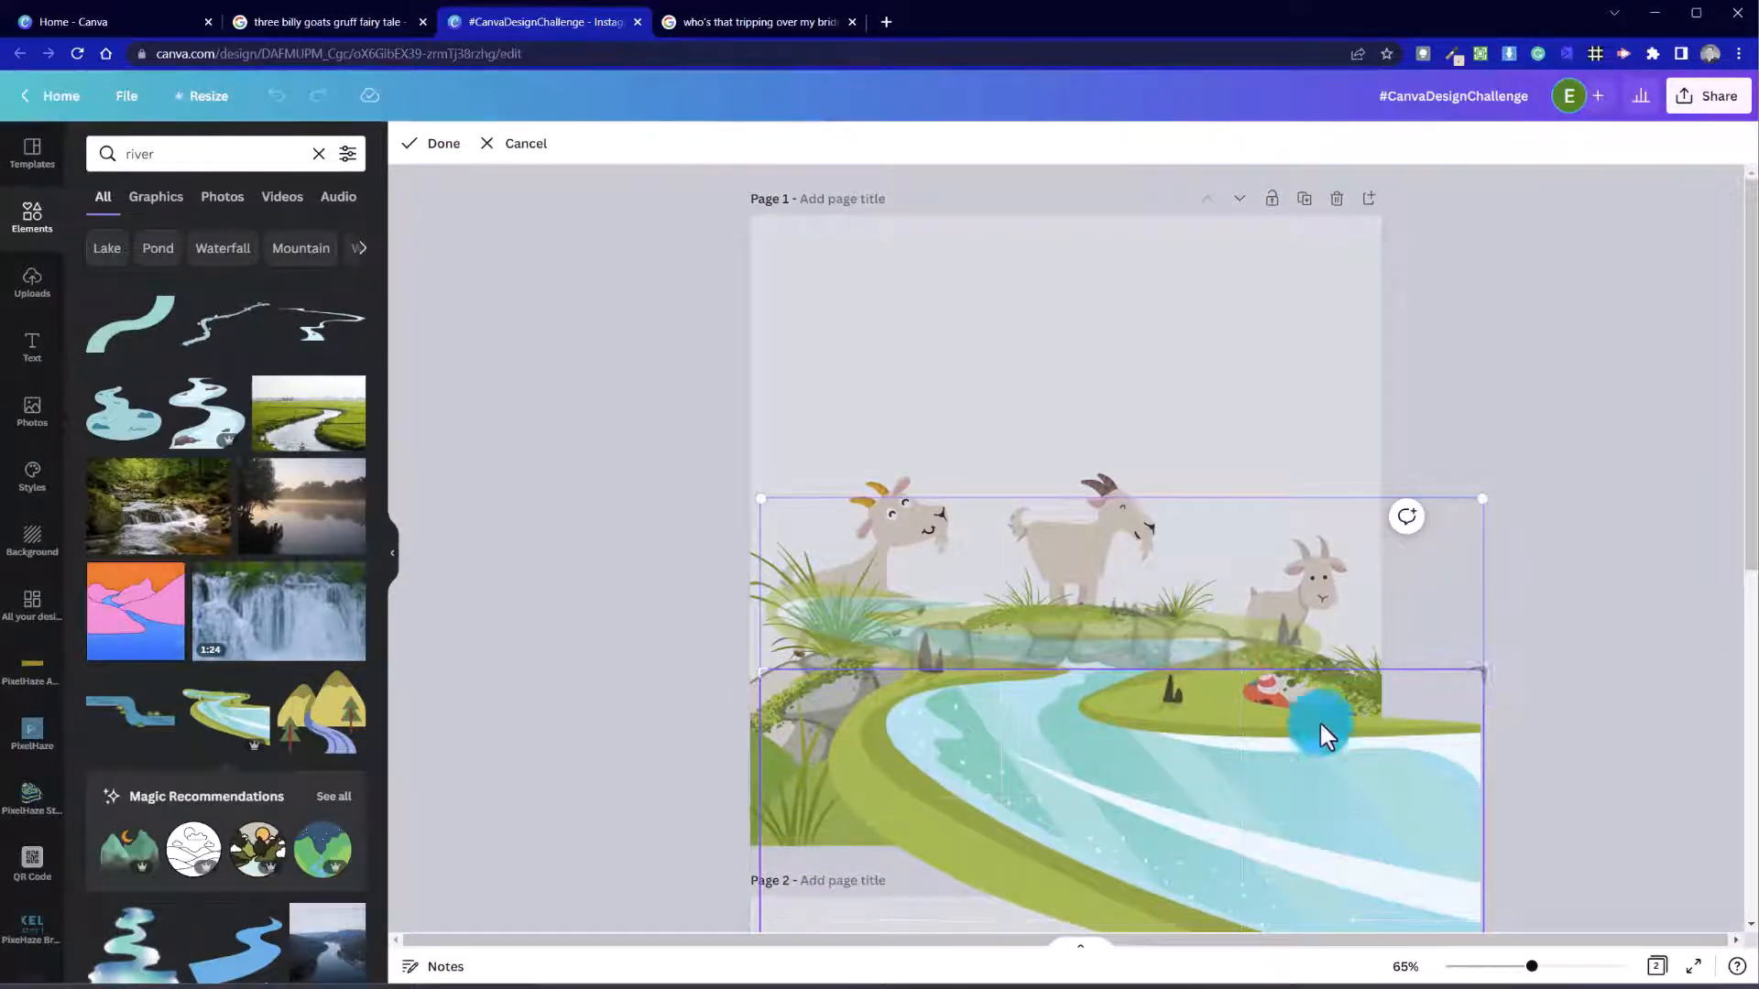
{"action": "left_click", "coordinate": [558, 526]}
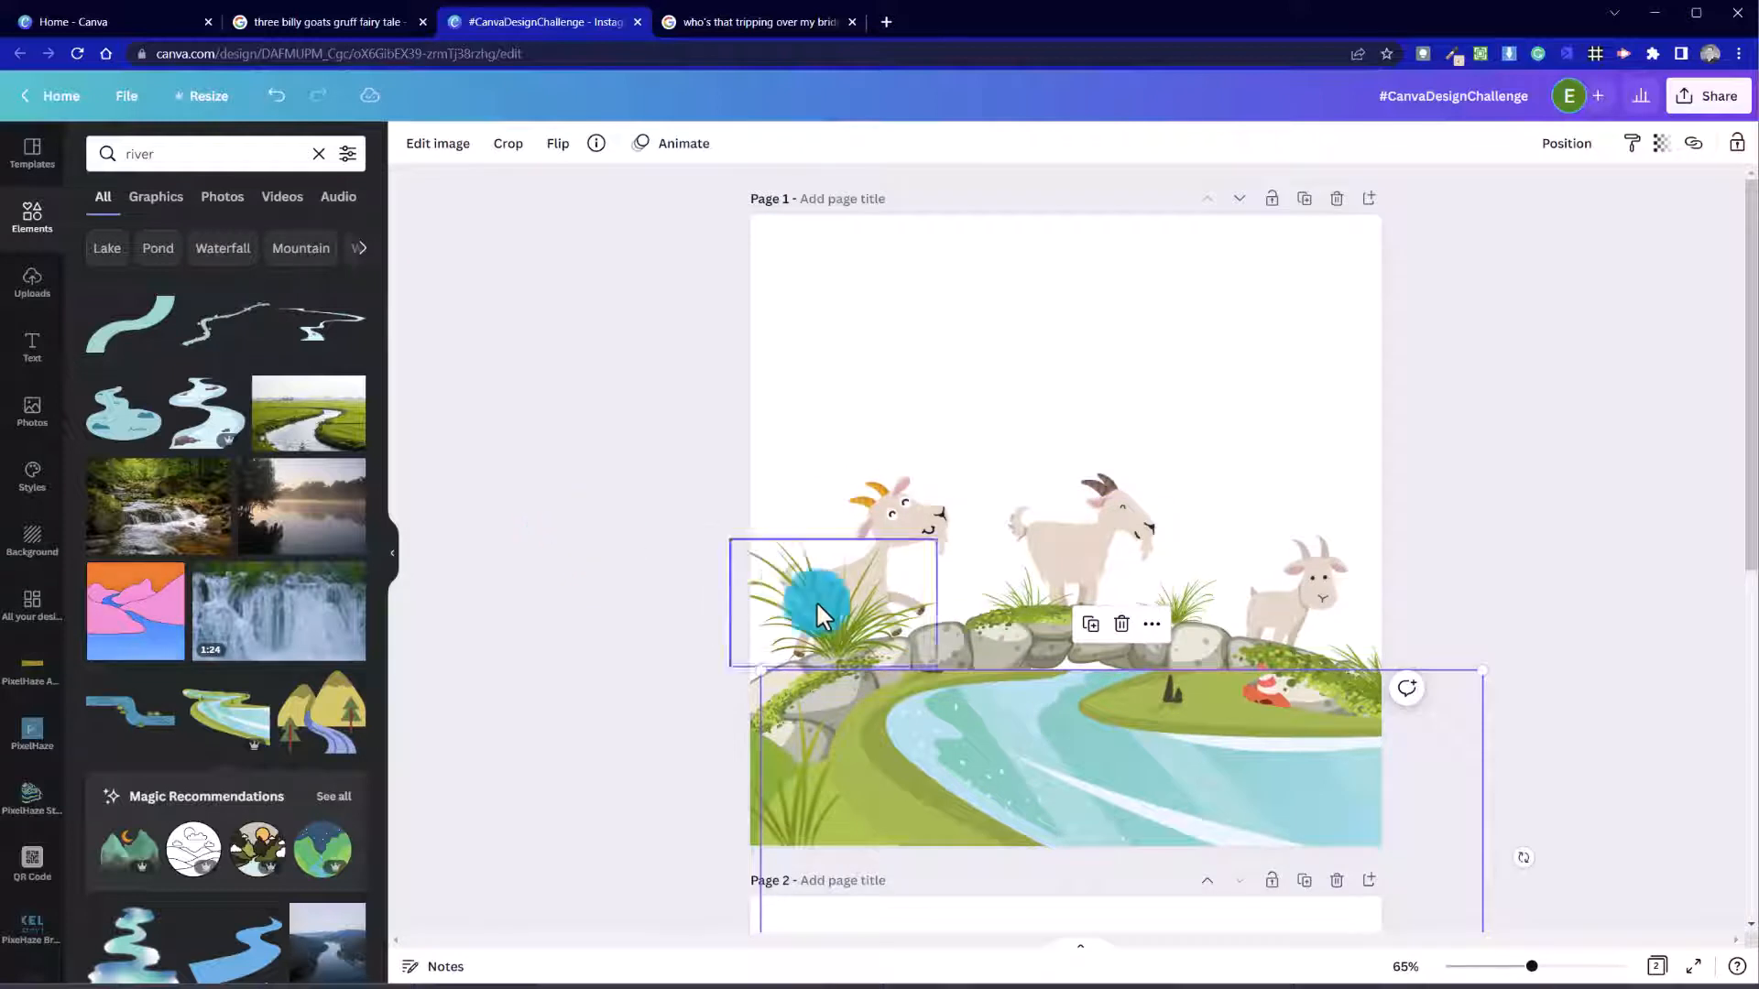
Step: Send the river illustration to the back, behind the bridge, hills, monster and challenge badge
{"action": "right_click", "coordinate": [962, 727]}
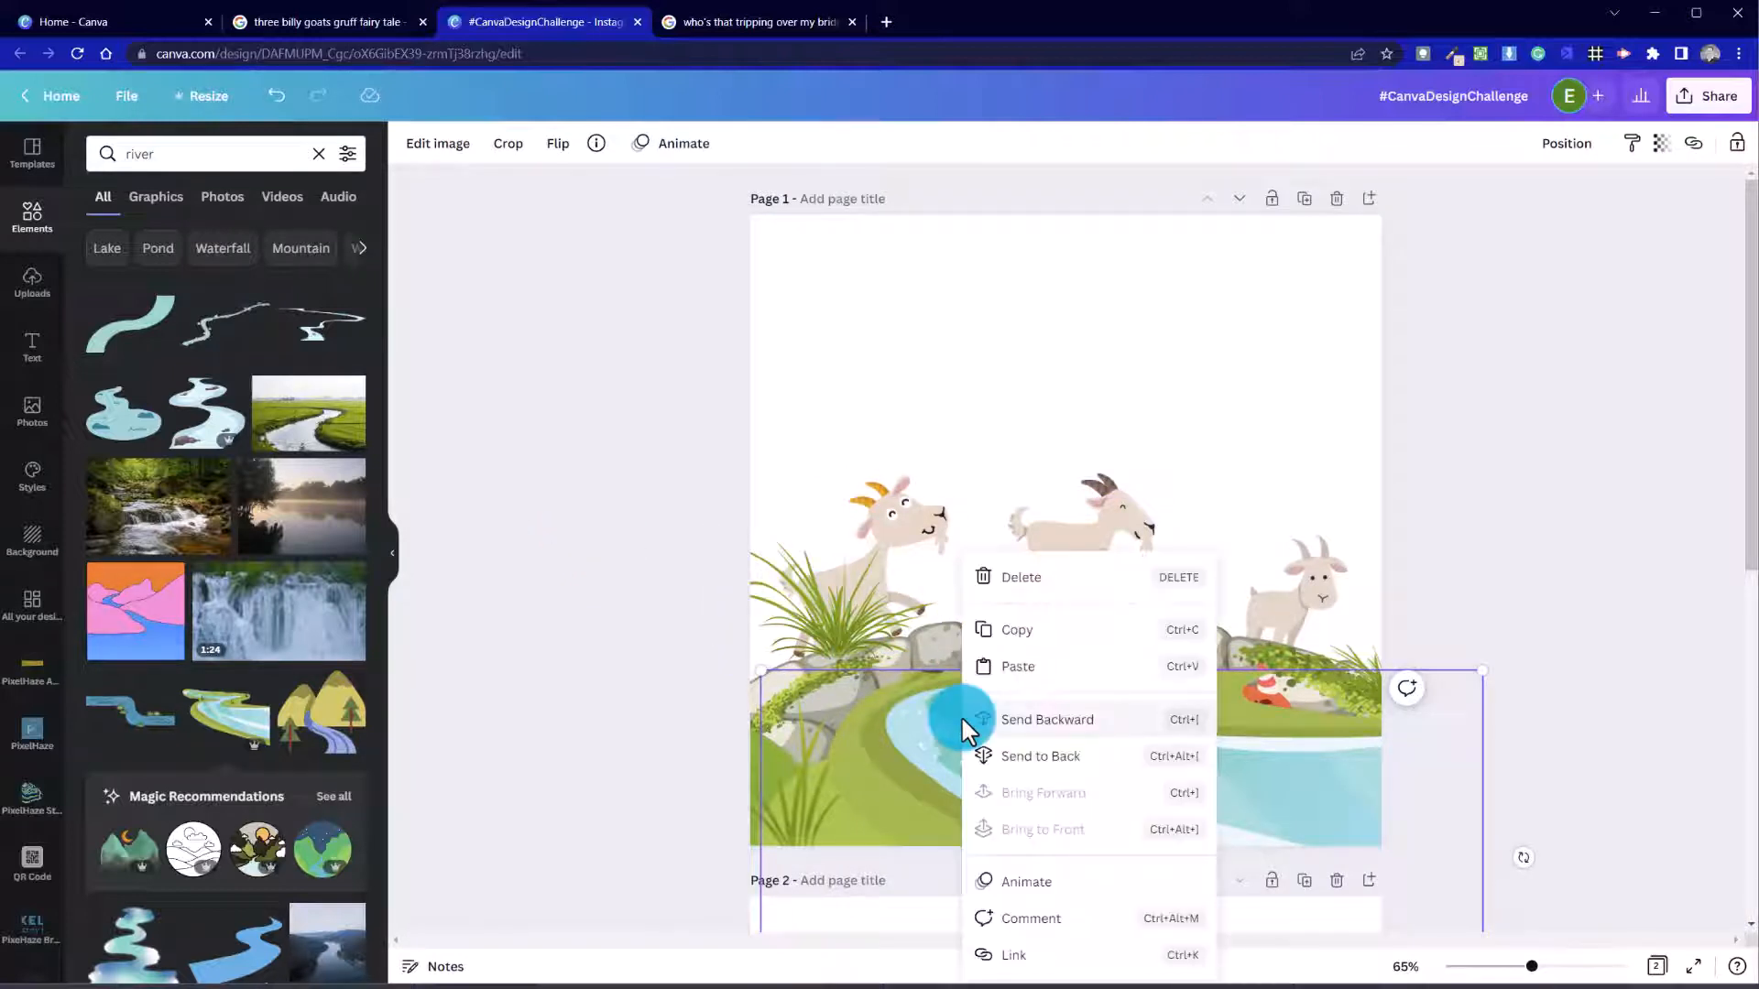
{"action": "left_click", "coordinate": [1070, 757]}
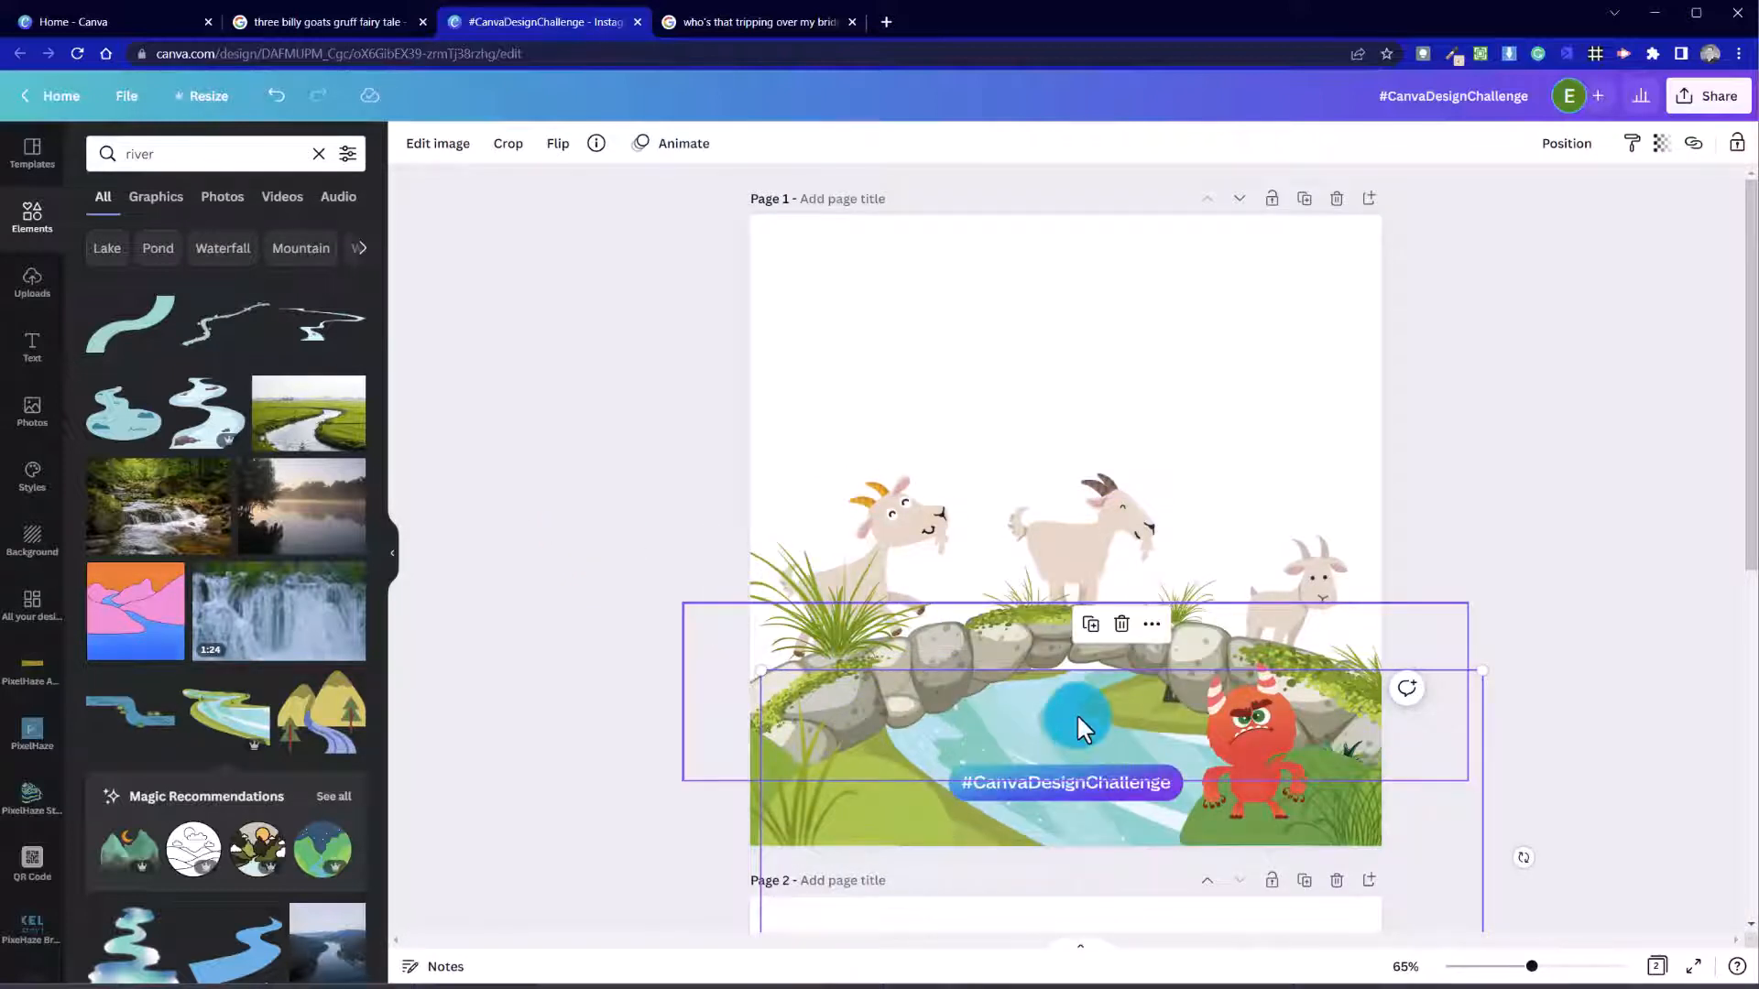
{"action": "left_click", "coordinate": [599, 678]}
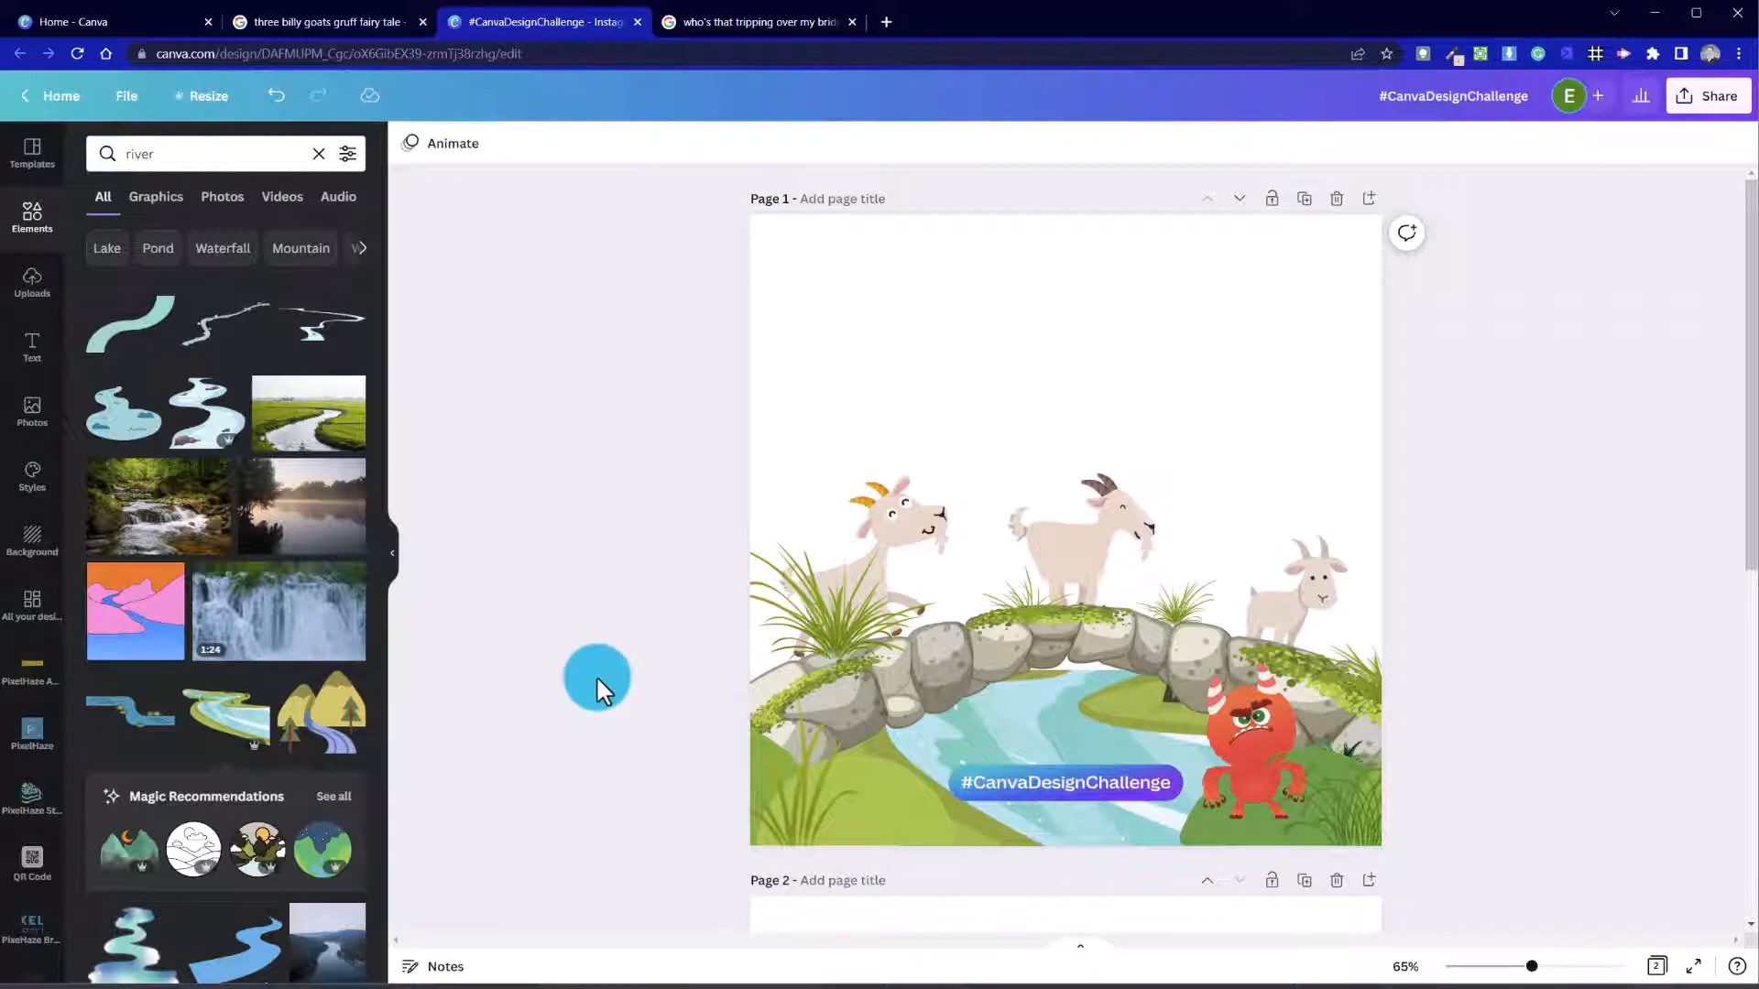
Step: Extend the river illustration's crop upward so its top edge reaches the goats' legs, above the bridge
{"action": "double_click", "coordinate": [1070, 719]}
{"action": "left_click", "coordinate": [1051, 821]}
{"action": "double_click", "coordinate": [1072, 755]}
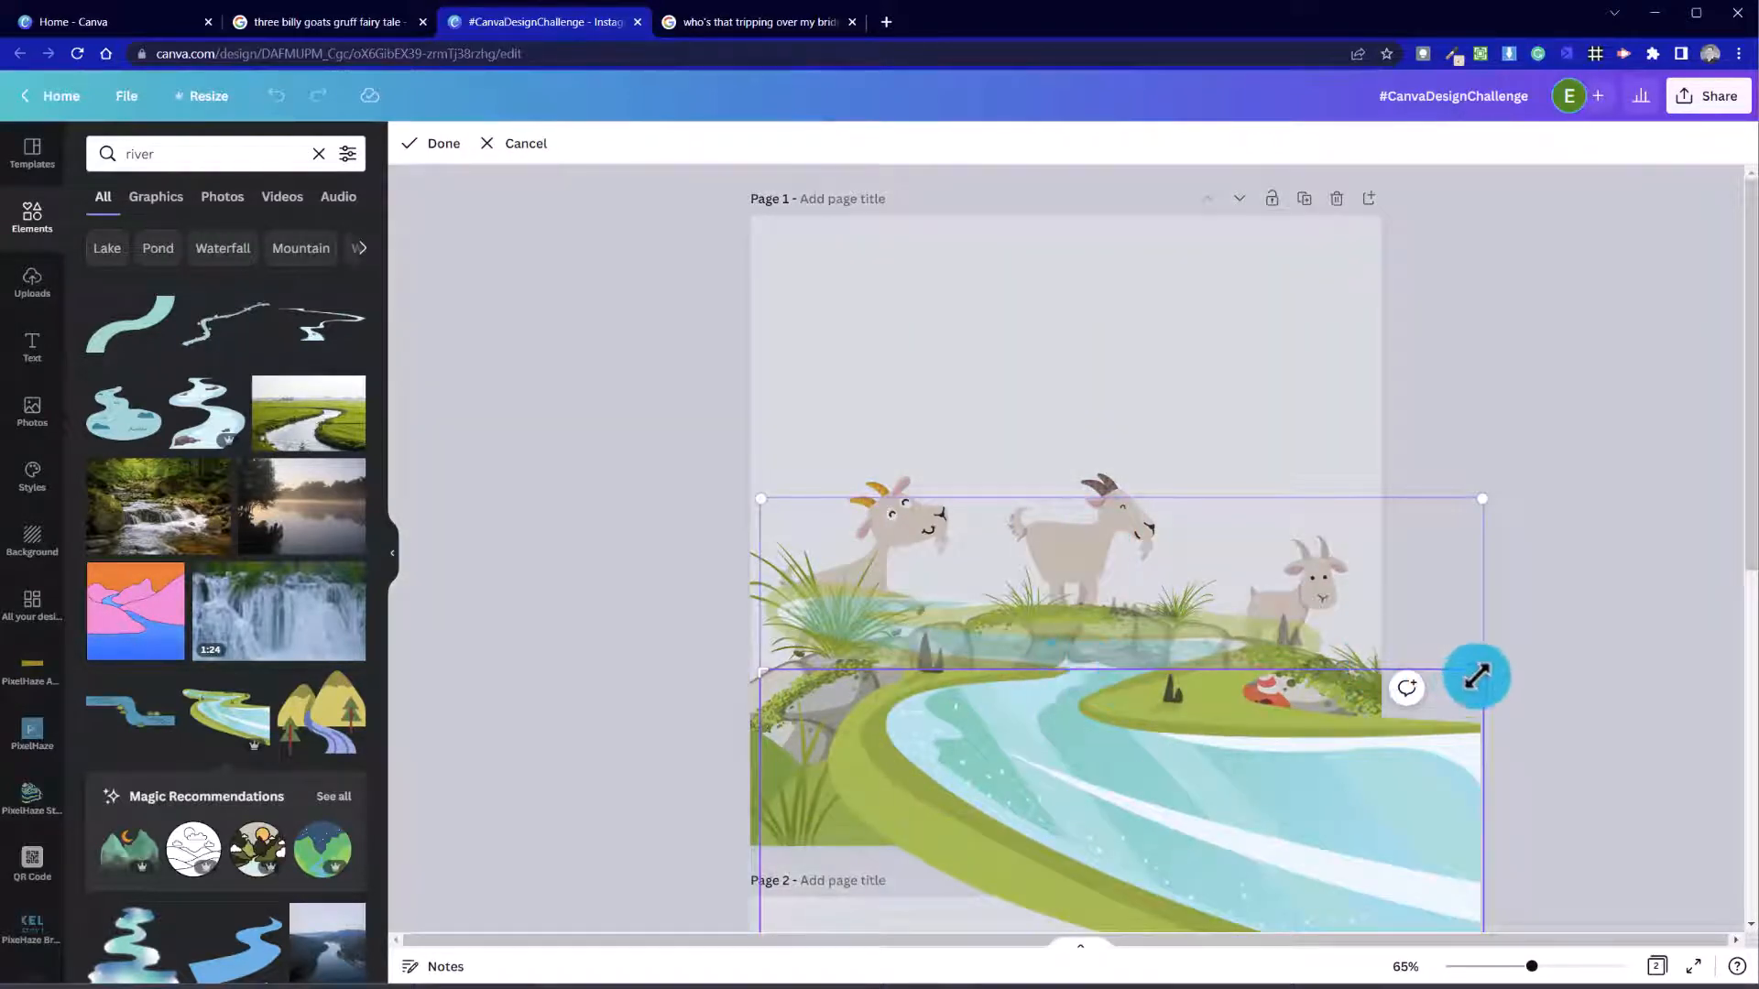
{"action": "left_click_drag", "start_coordinate": [1479, 672], "coordinate": [1486, 557]}
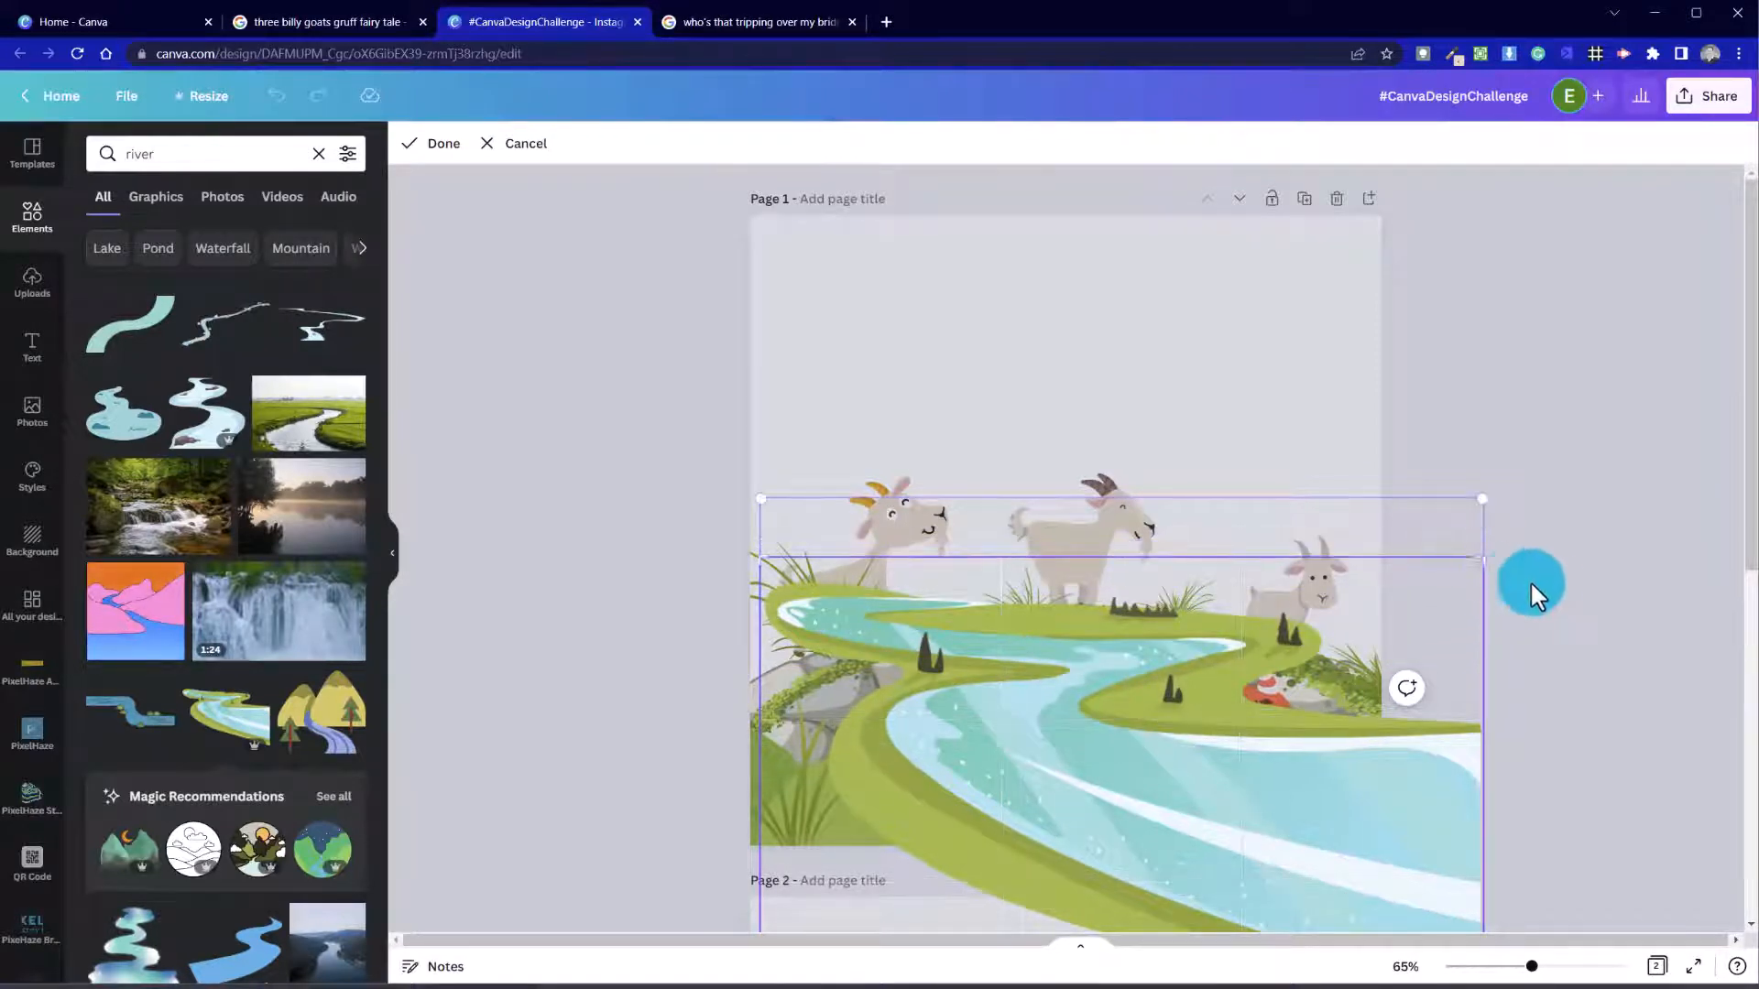
{"action": "left_click", "coordinate": [1536, 597]}
{"action": "left_click", "coordinate": [627, 847]}
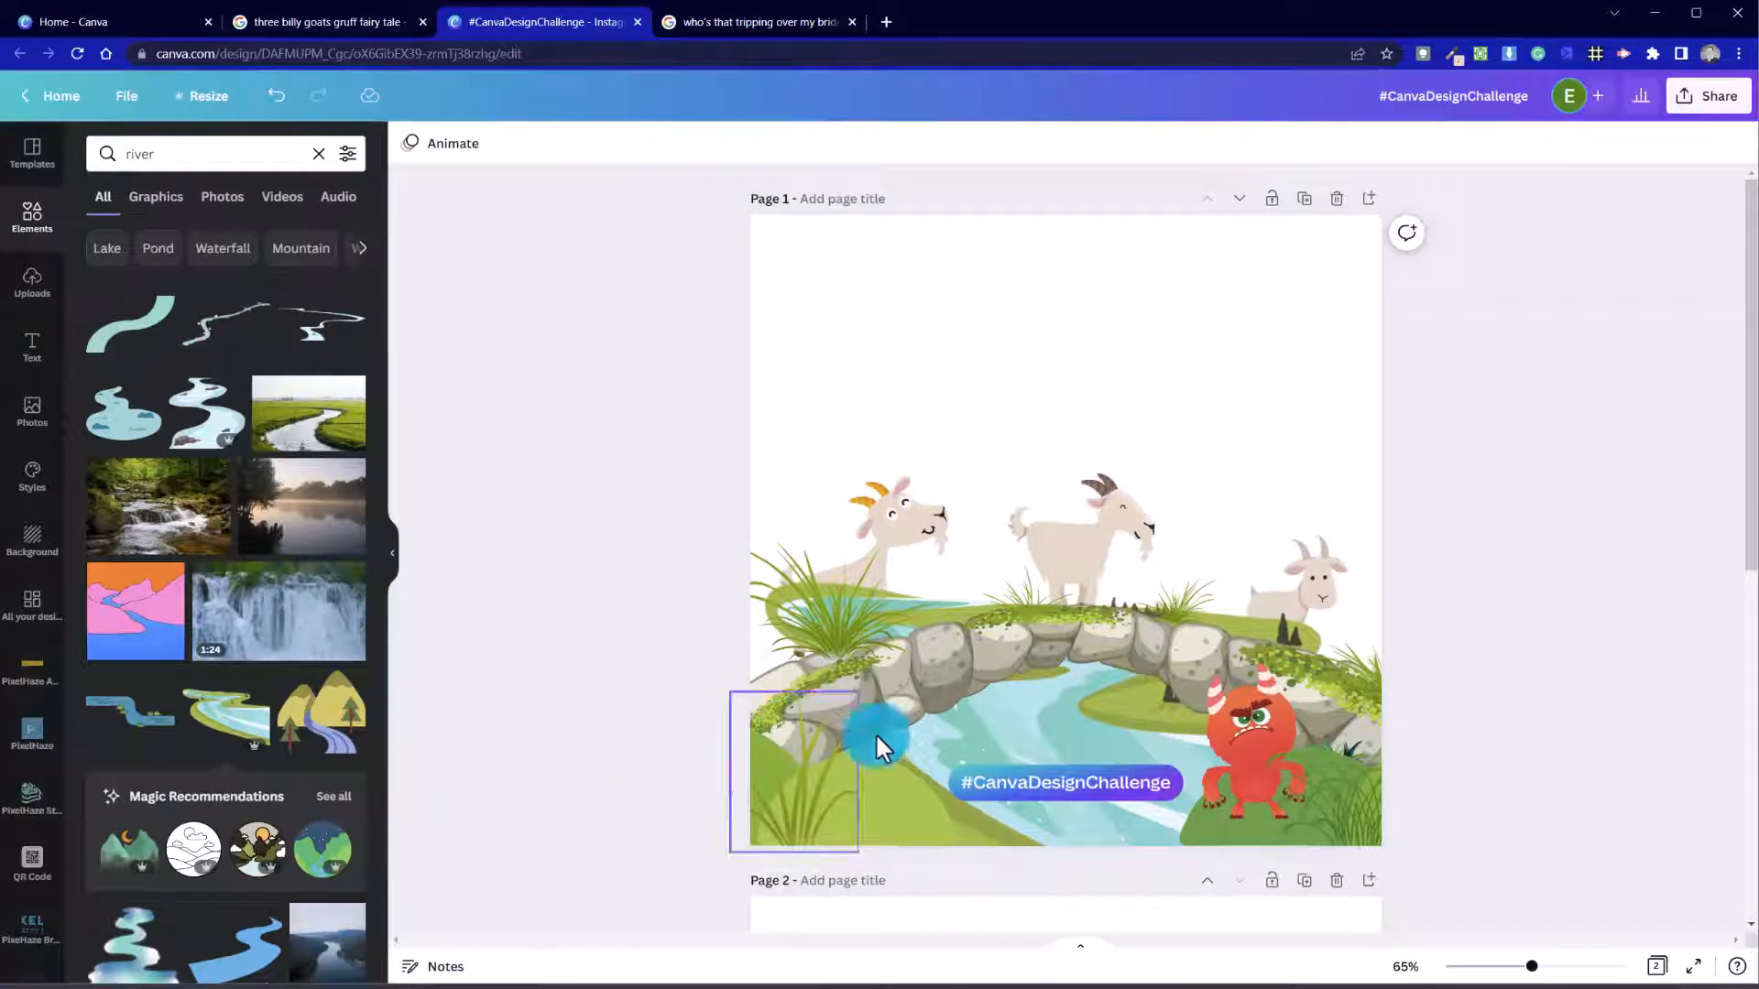
Step: Send the re-cropped river illustration to the back, behind the goats and the bridge
{"action": "left_click", "coordinate": [1061, 711]}
{"action": "right_click", "coordinate": [1061, 711]}
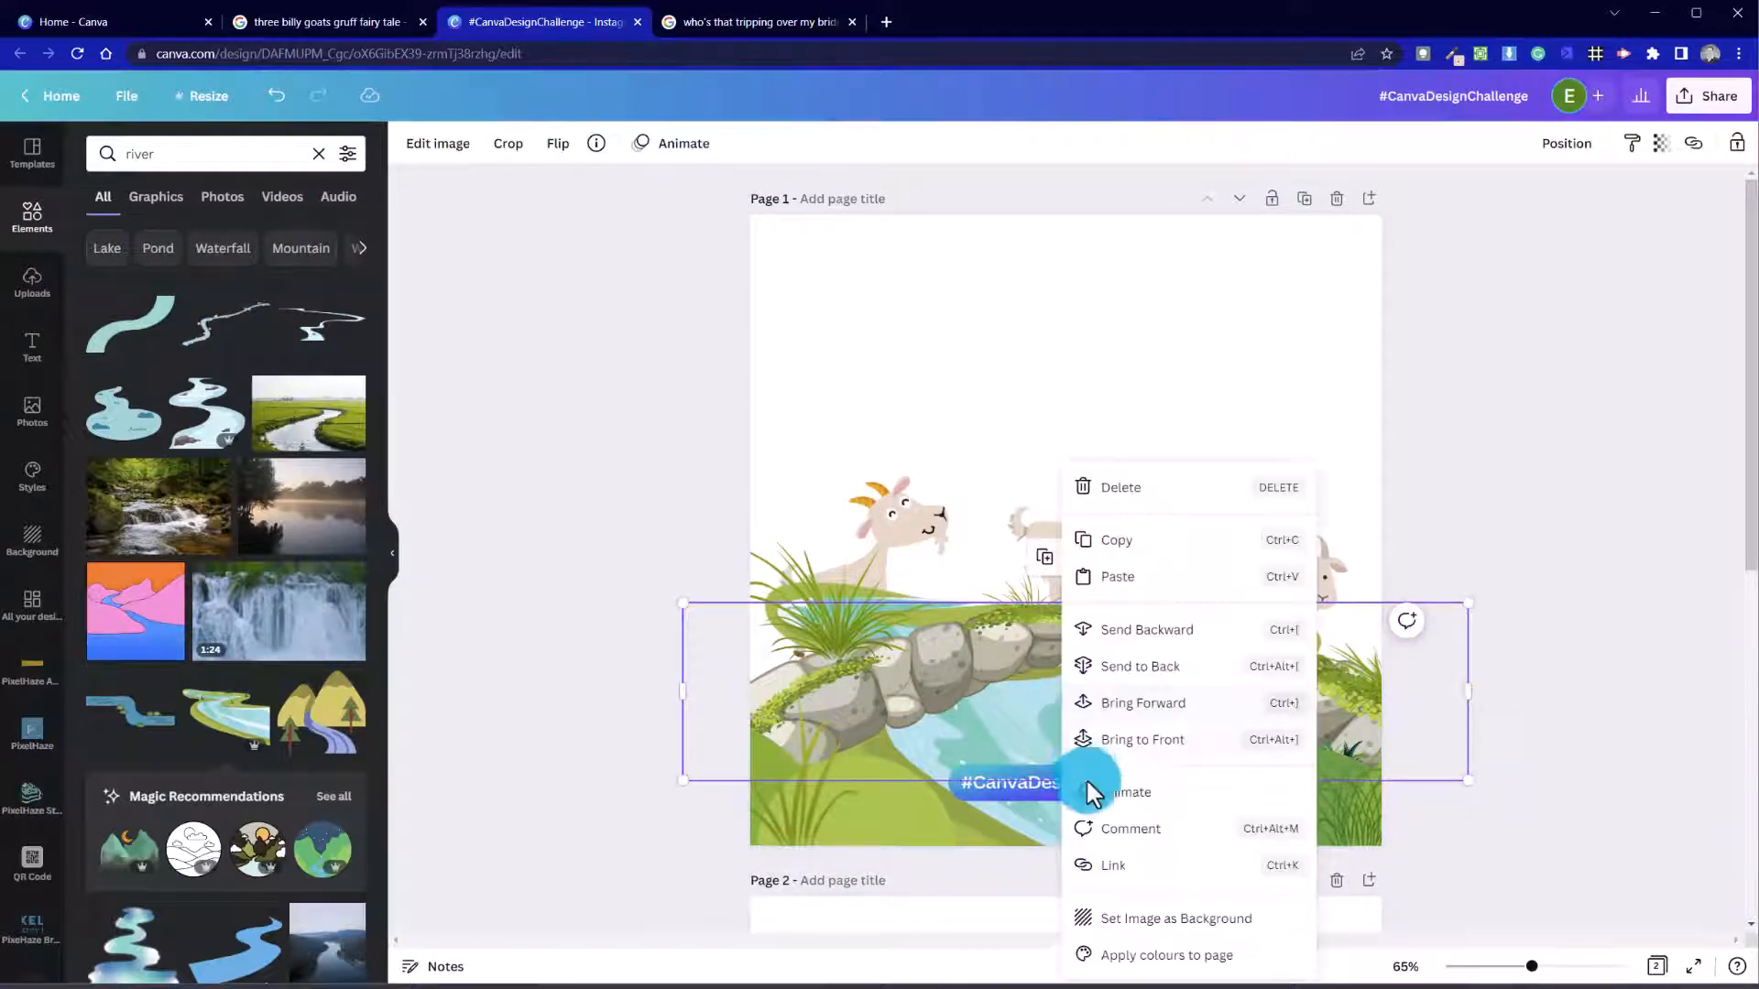
{"action": "left_click", "coordinate": [553, 730]}
{"action": "right_click", "coordinate": [1102, 829]}
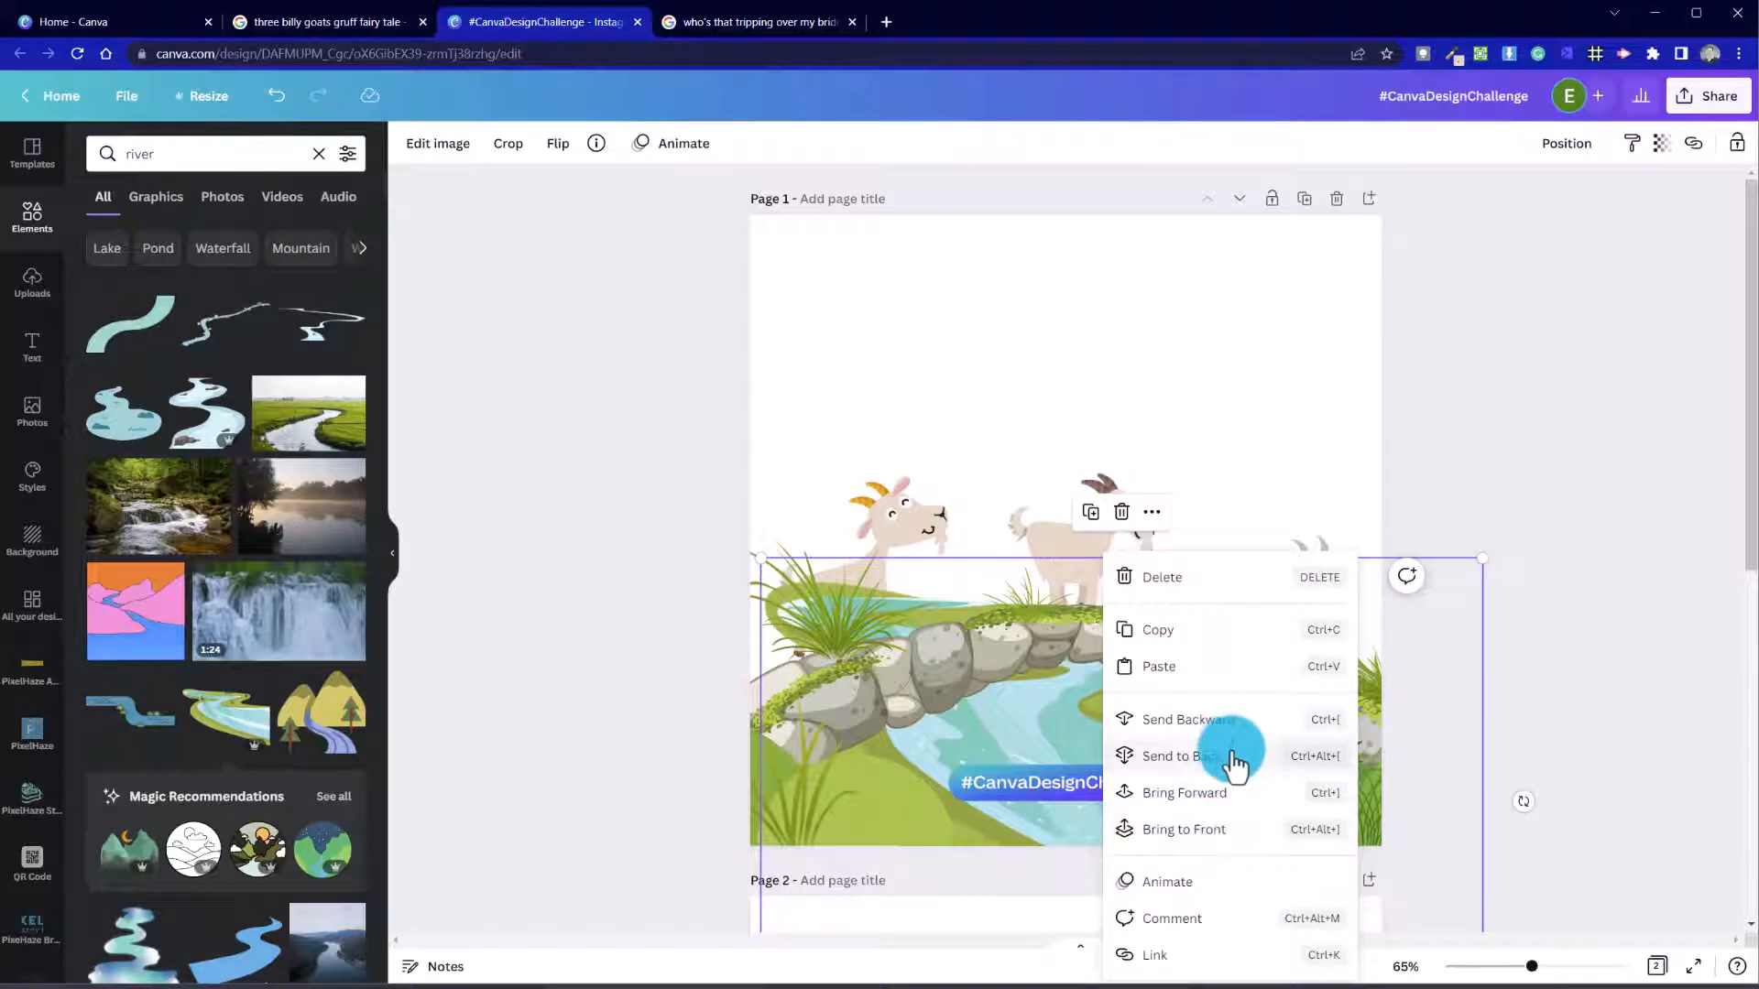
{"action": "left_click", "coordinate": [1236, 763]}
{"action": "left_click", "coordinate": [520, 590]}
{"action": "left_click", "coordinate": [1078, 779]}
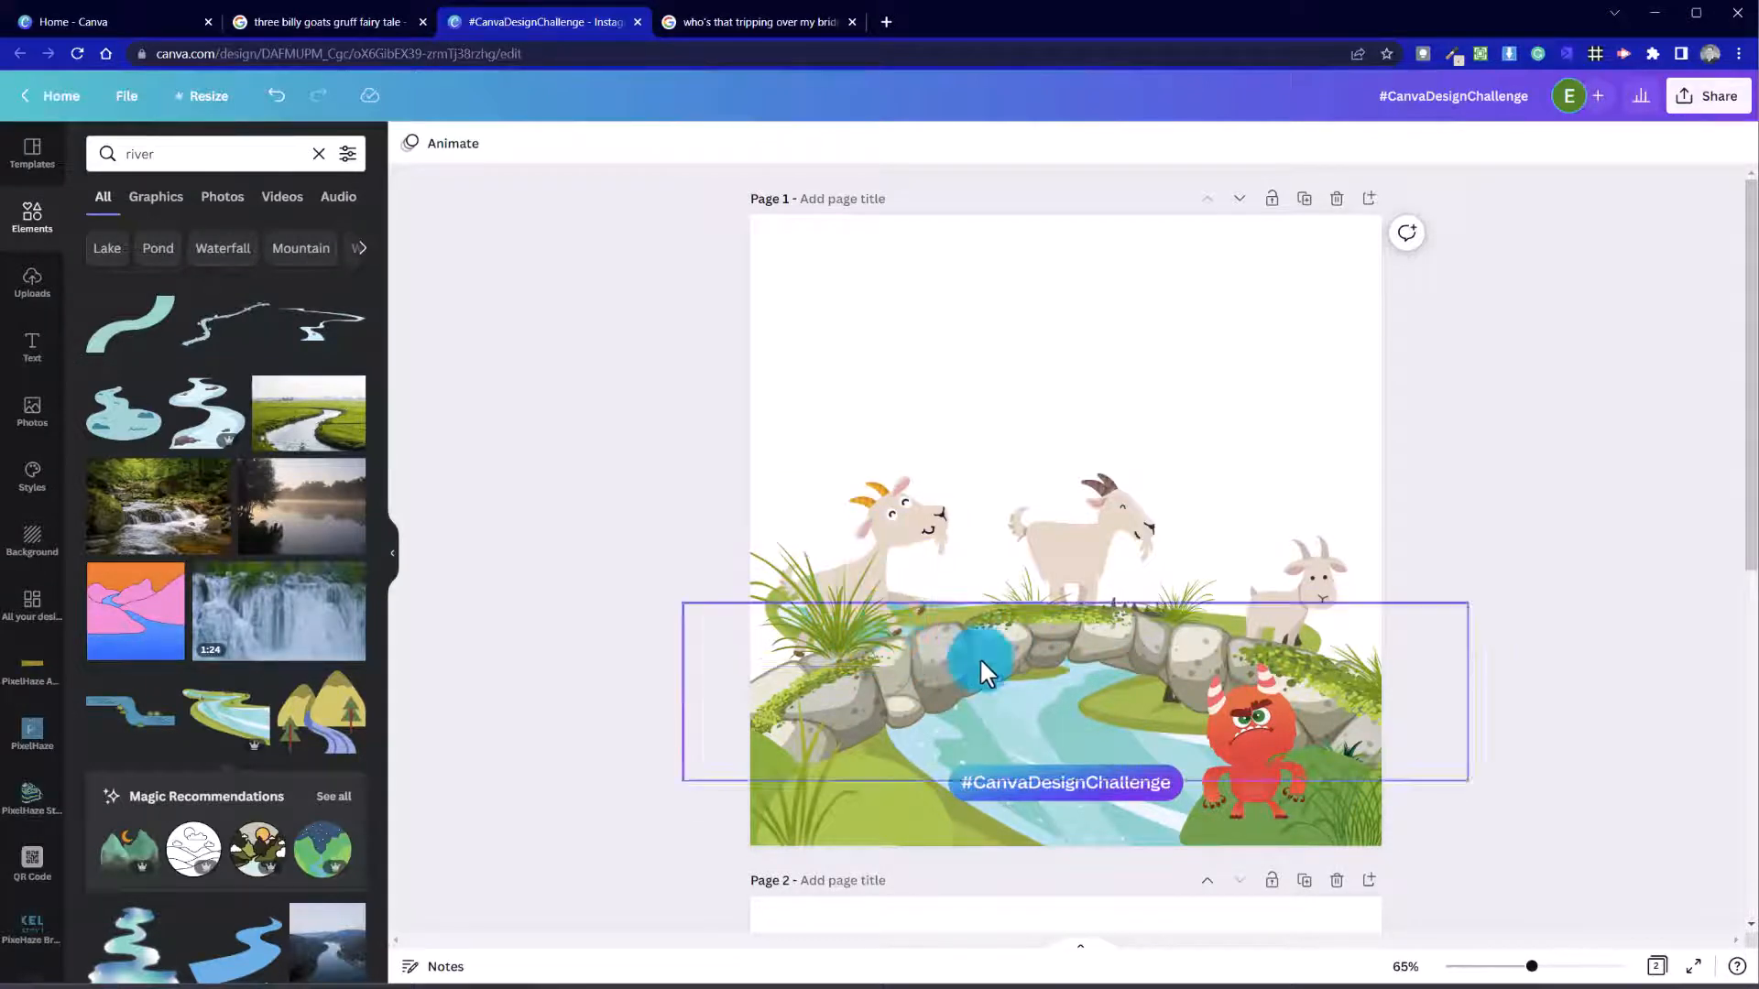
Step: Move the hills graphic up beside the left goat, tilt it so it rises toward the right, and enlarge it
{"action": "left_click", "coordinate": [823, 817]}
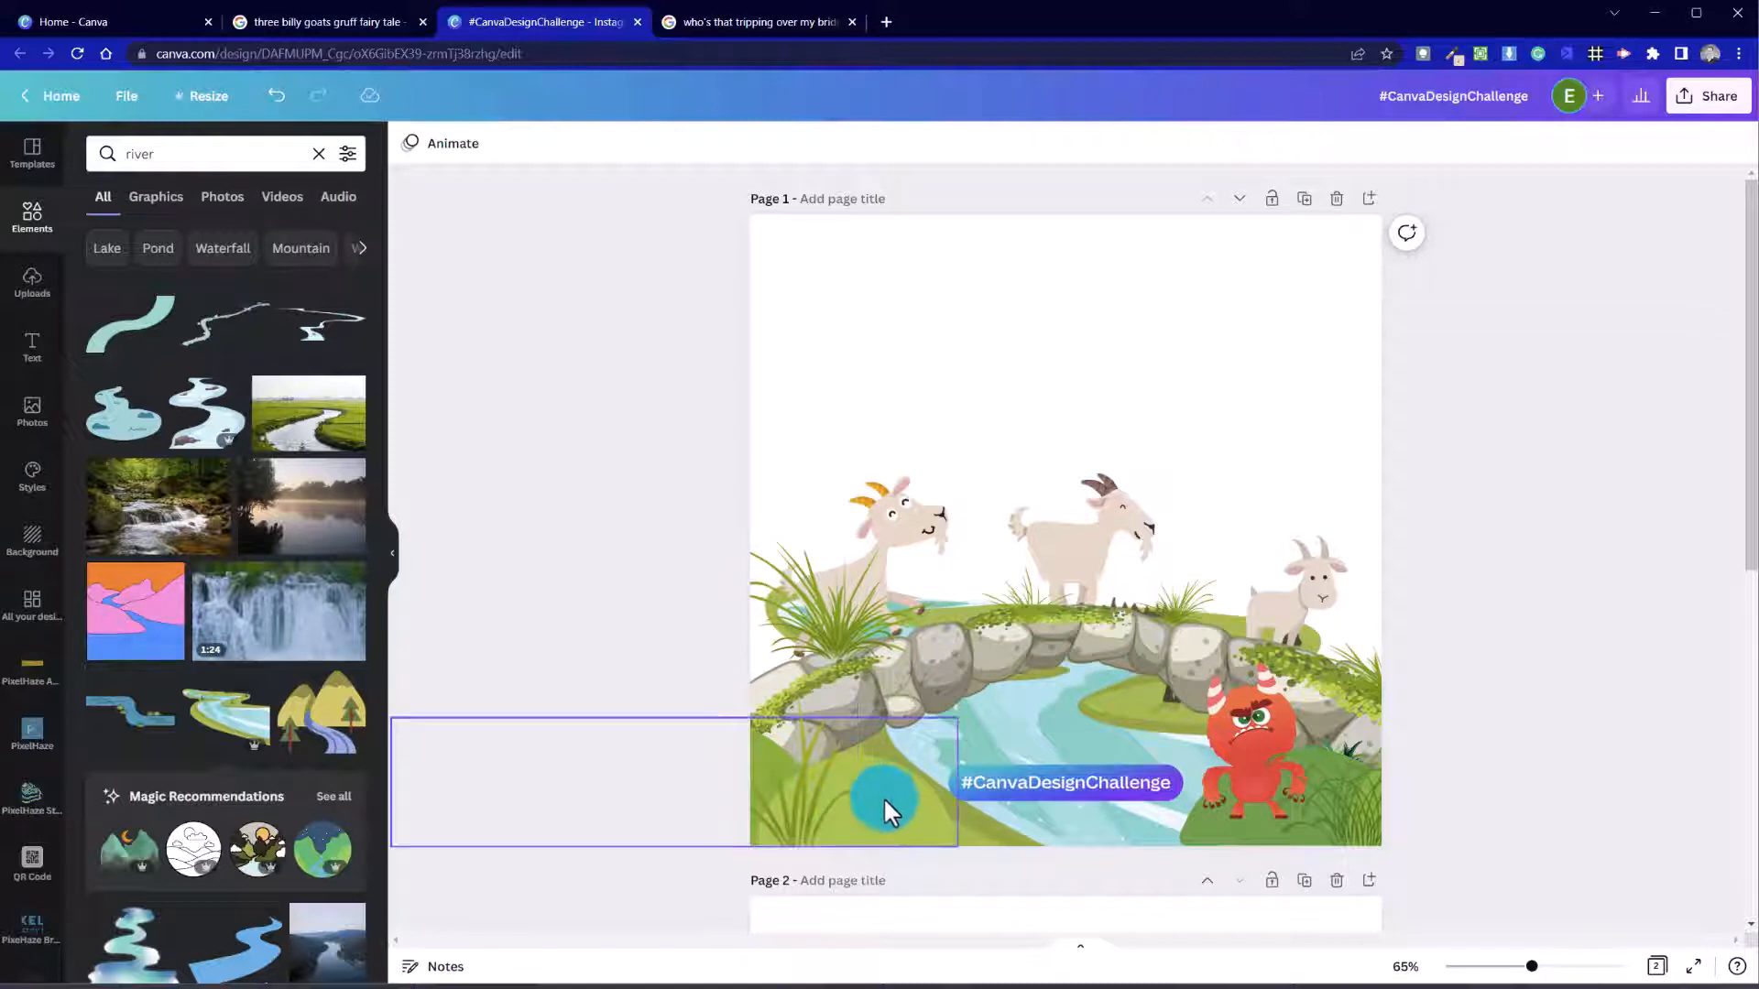
{"action": "left_click_drag", "start_coordinate": [882, 795], "coordinate": [919, 678]}
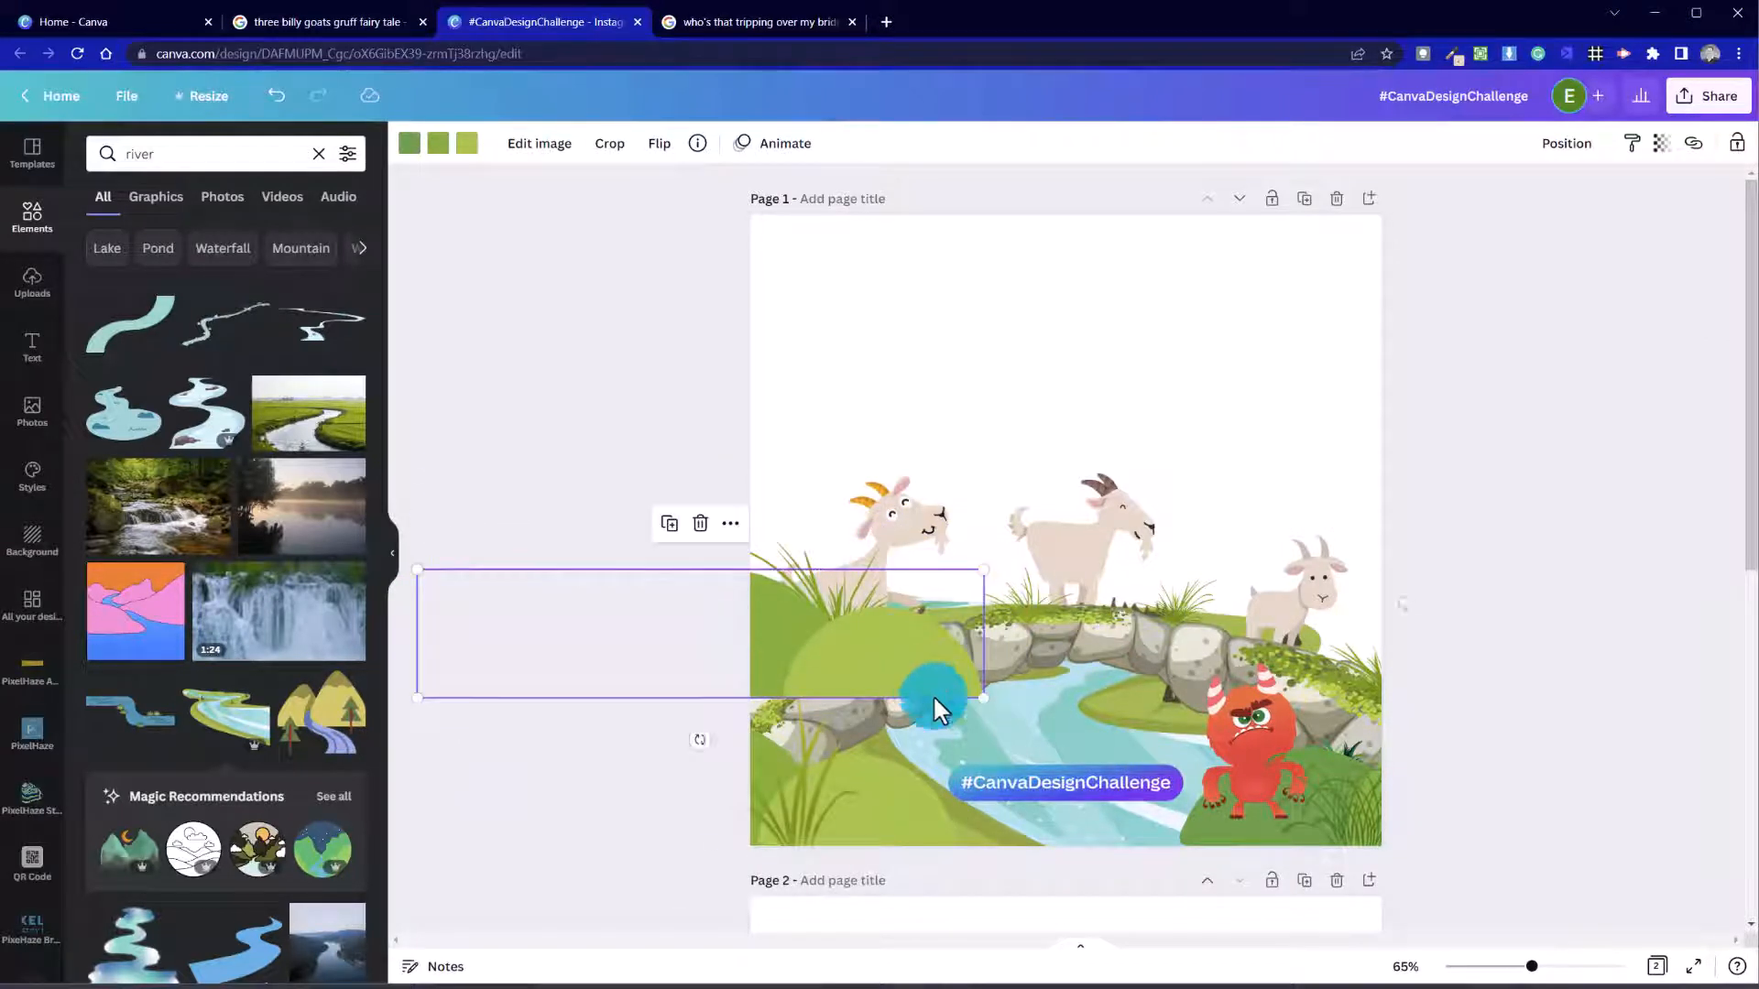
{"action": "mouse_move", "coordinate": [696, 746]}
{"action": "left_mouse_down"}
{"action": "mouse_move", "coordinate": [745, 746]}
{"action": "mouse_move", "coordinate": [706, 745]}
{"action": "mouse_move", "coordinate": [729, 738]}
{"action": "left_mouse_up"}
{"action": "left_click_drag", "start_coordinate": [787, 620], "coordinate": [836, 616]}
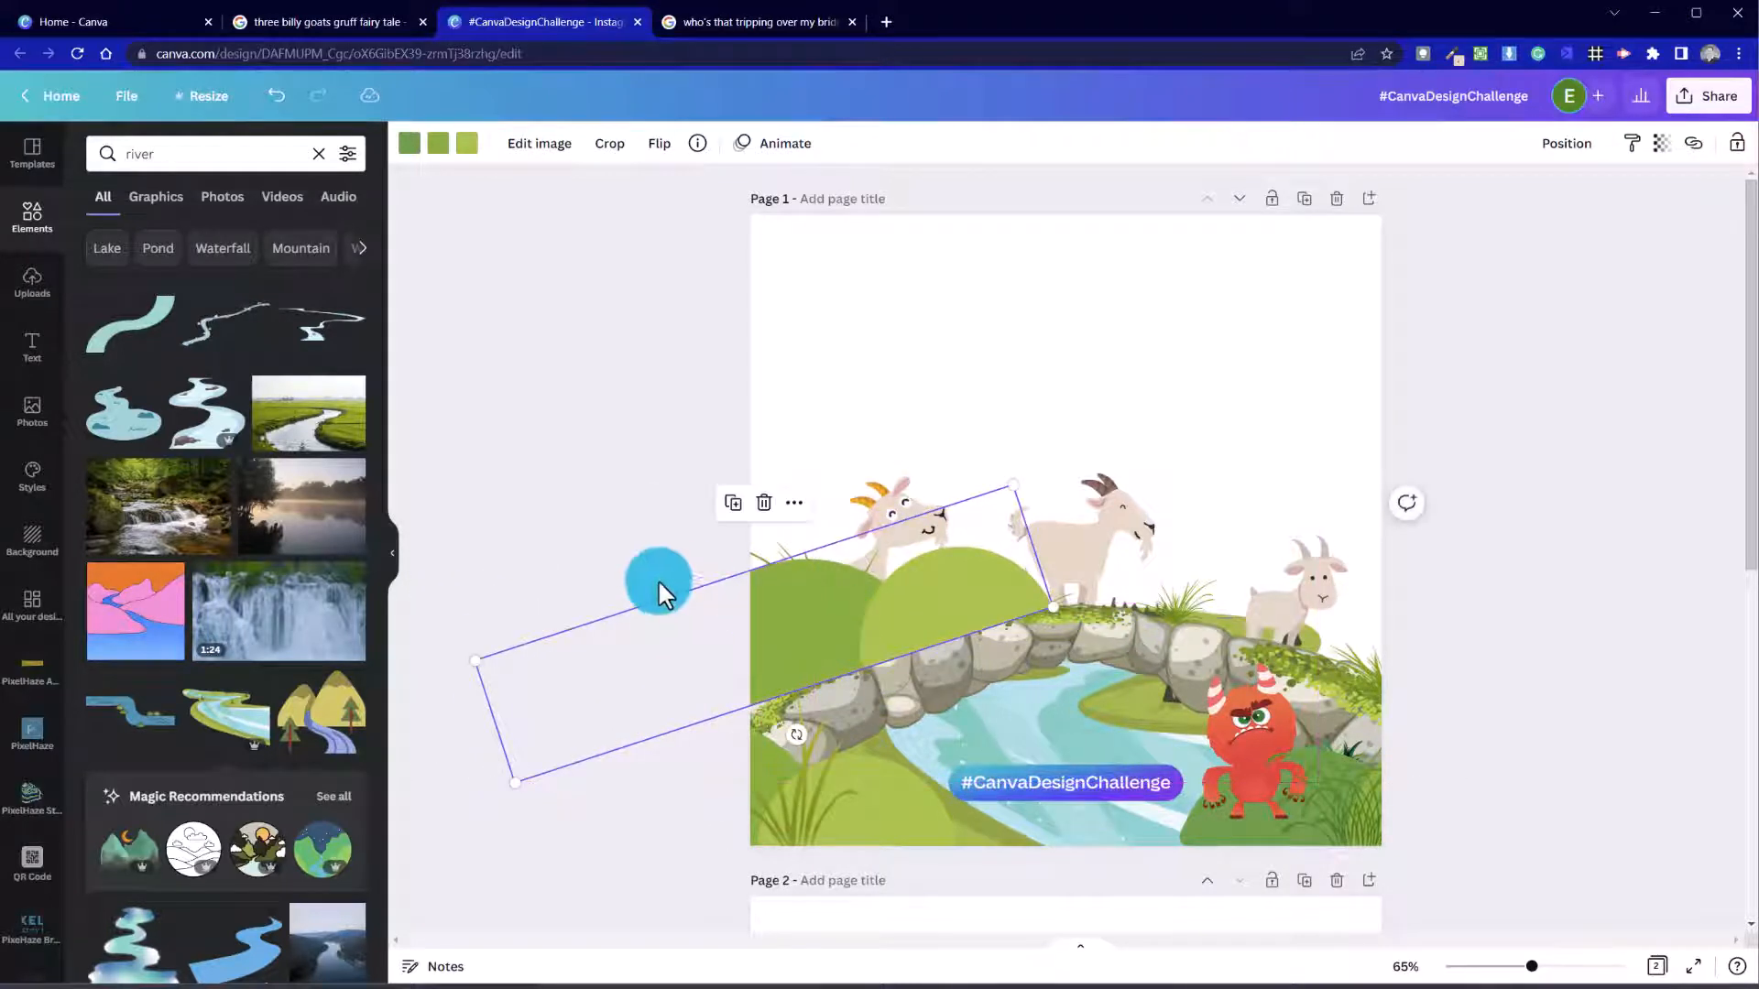
{"action": "left_click_drag", "start_coordinate": [470, 661], "coordinate": [261, 605]}
Step: Try to place the tilted hills behind the left goat by sending them backward one layer at a time
{"action": "right_click", "coordinate": [916, 601]}
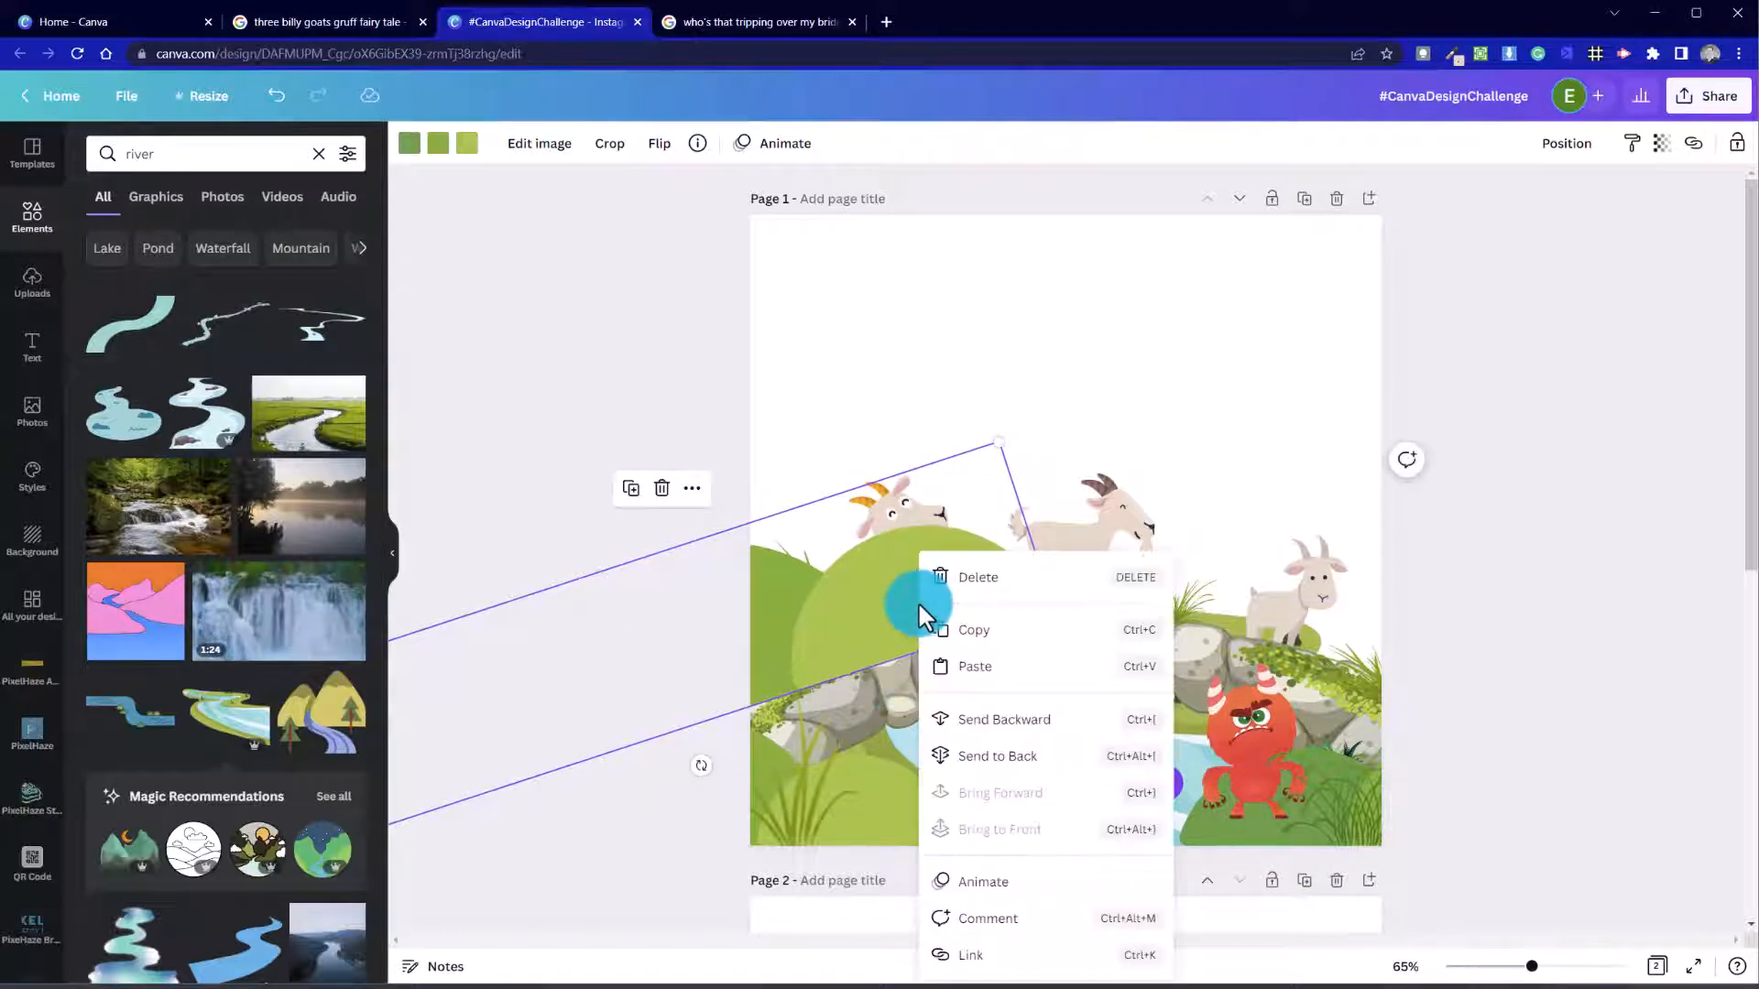
{"action": "left_click", "coordinate": [1056, 721]}
{"action": "right_click", "coordinate": [1063, 595]}
{"action": "left_click", "coordinate": [1079, 728]}
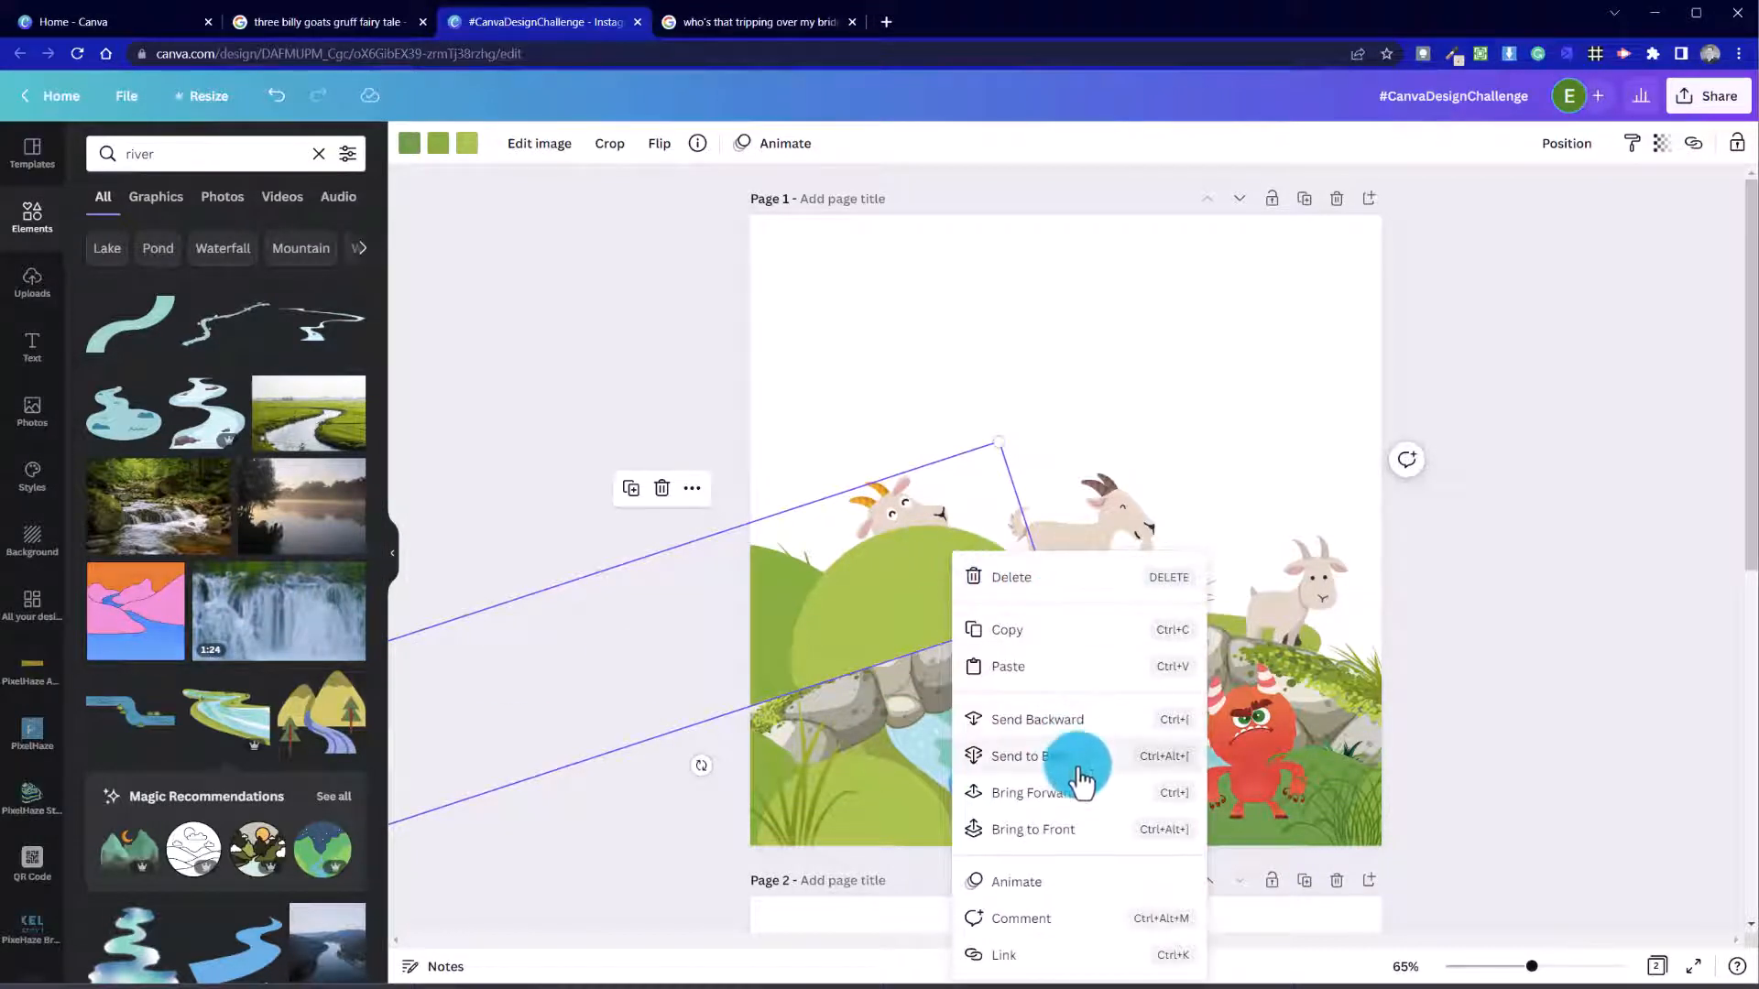
{"action": "left_click", "coordinate": [1068, 726]}
{"action": "right_click", "coordinate": [905, 570]}
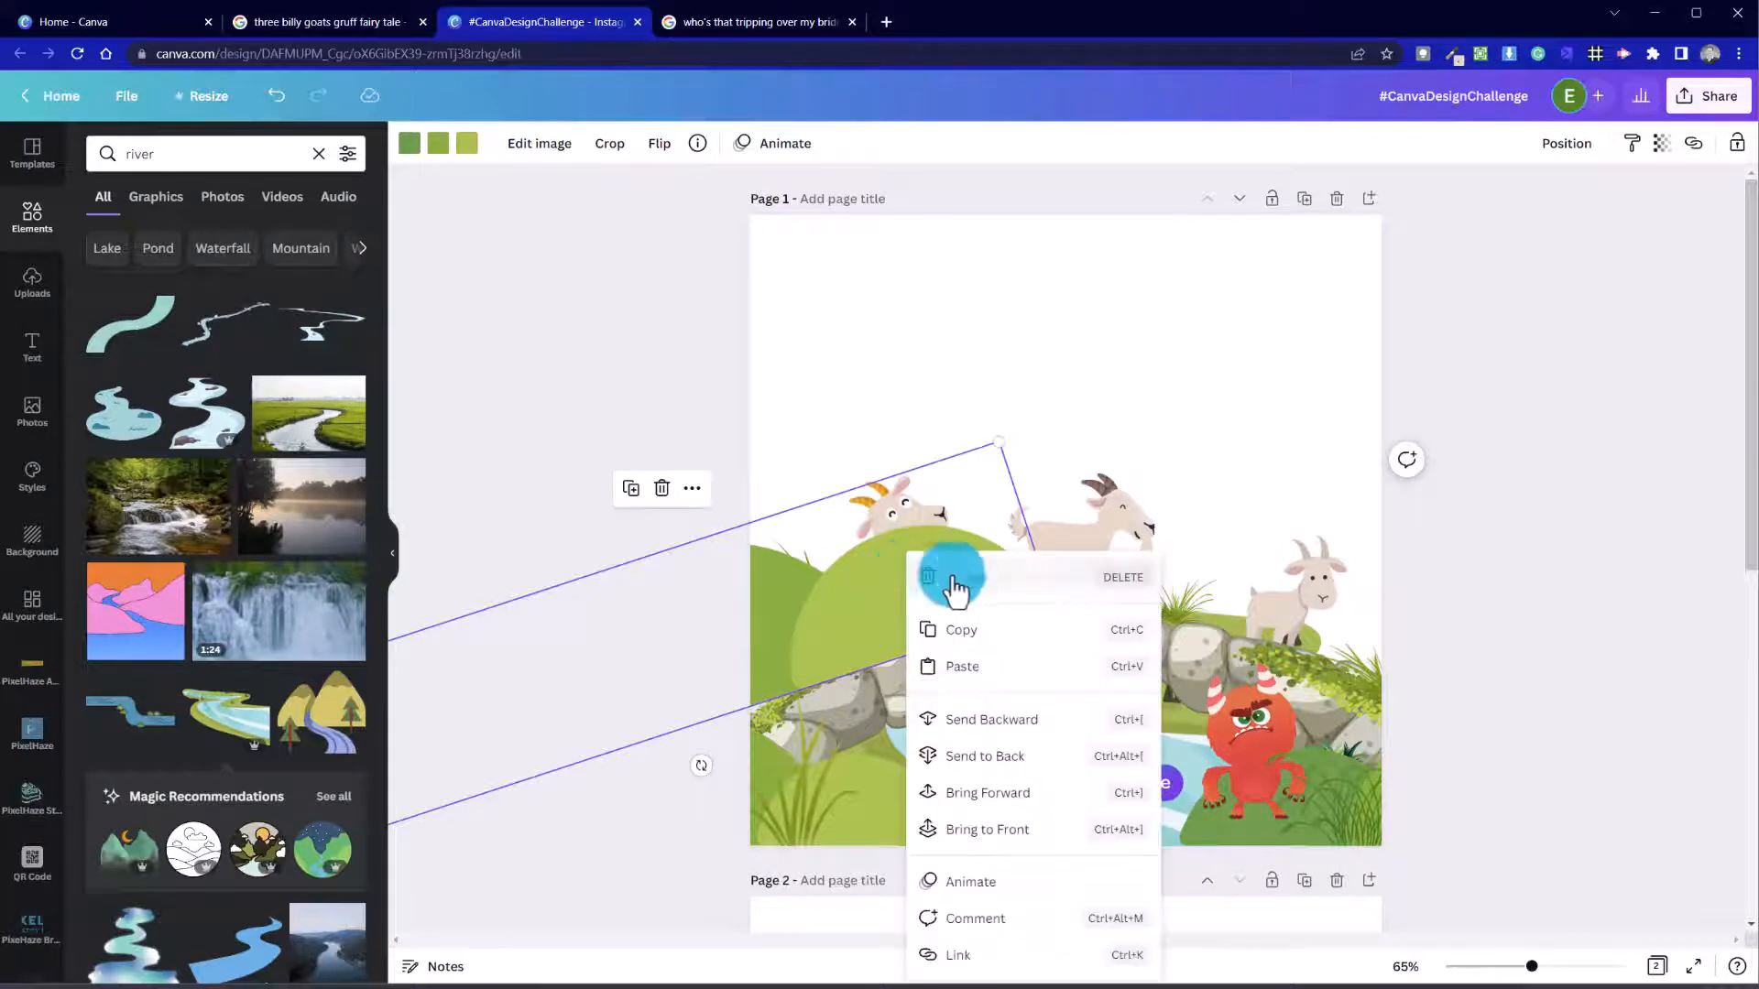
{"action": "left_click", "coordinate": [1049, 731]}
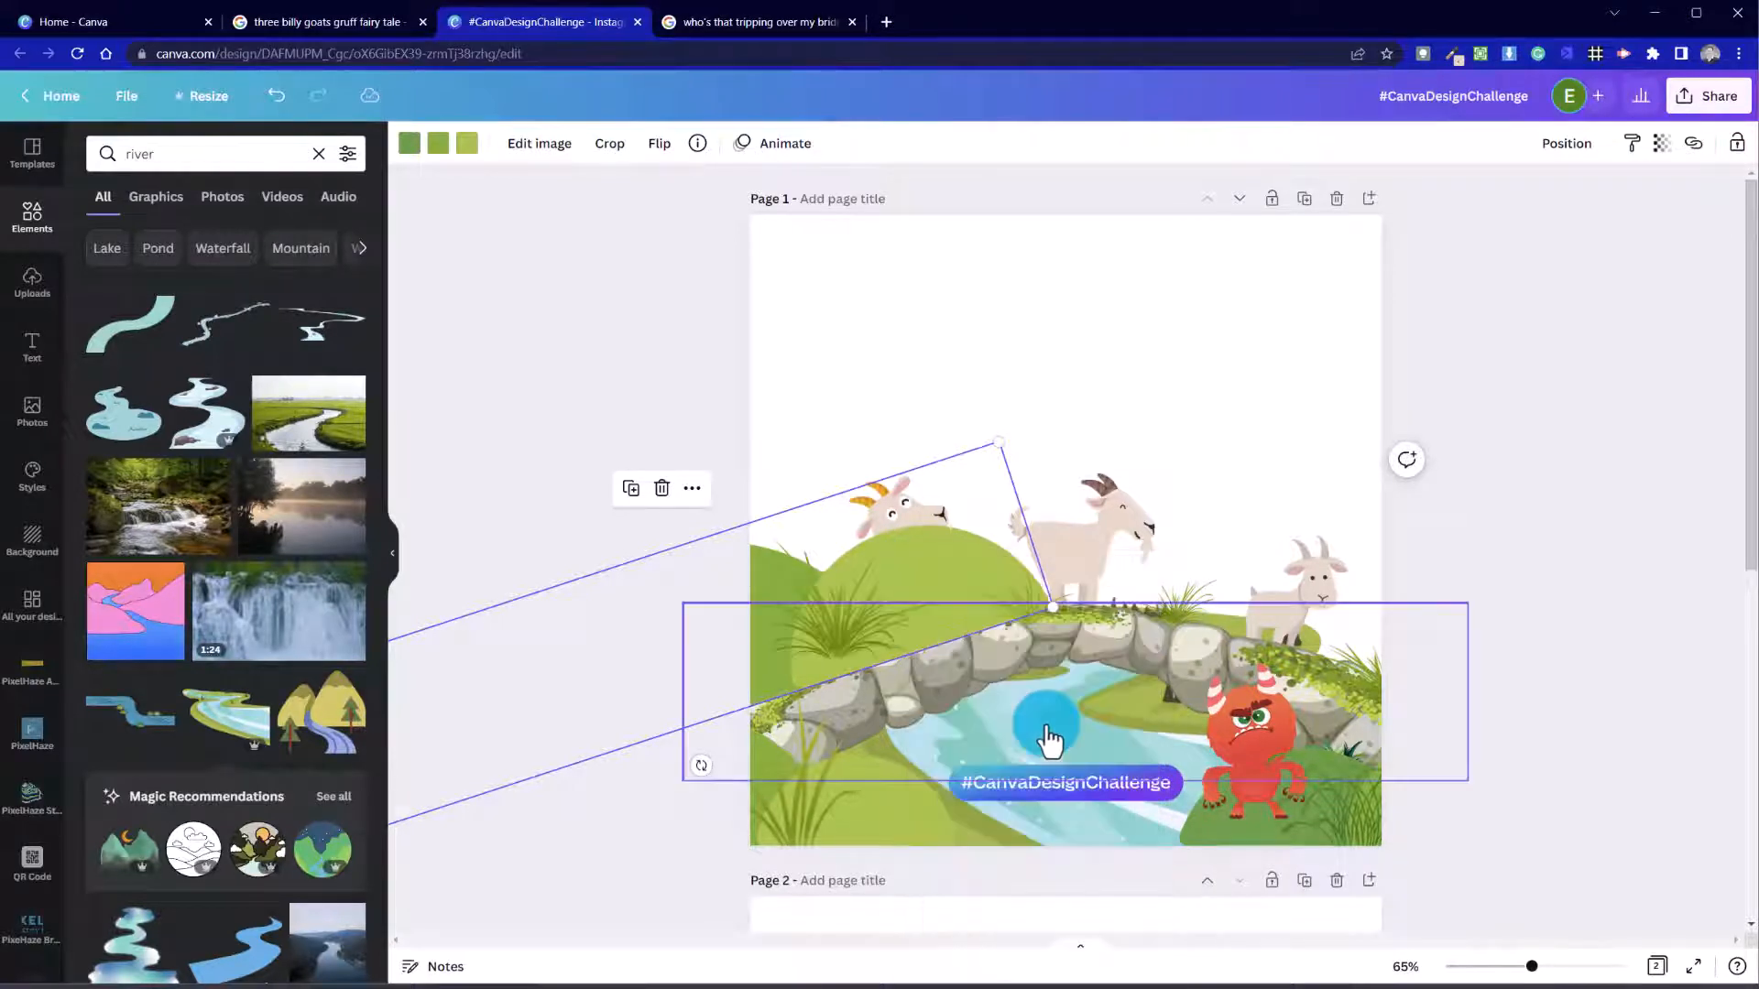
{"action": "right_click", "coordinate": [934, 570]}
{"action": "left_click", "coordinate": [1008, 641]}
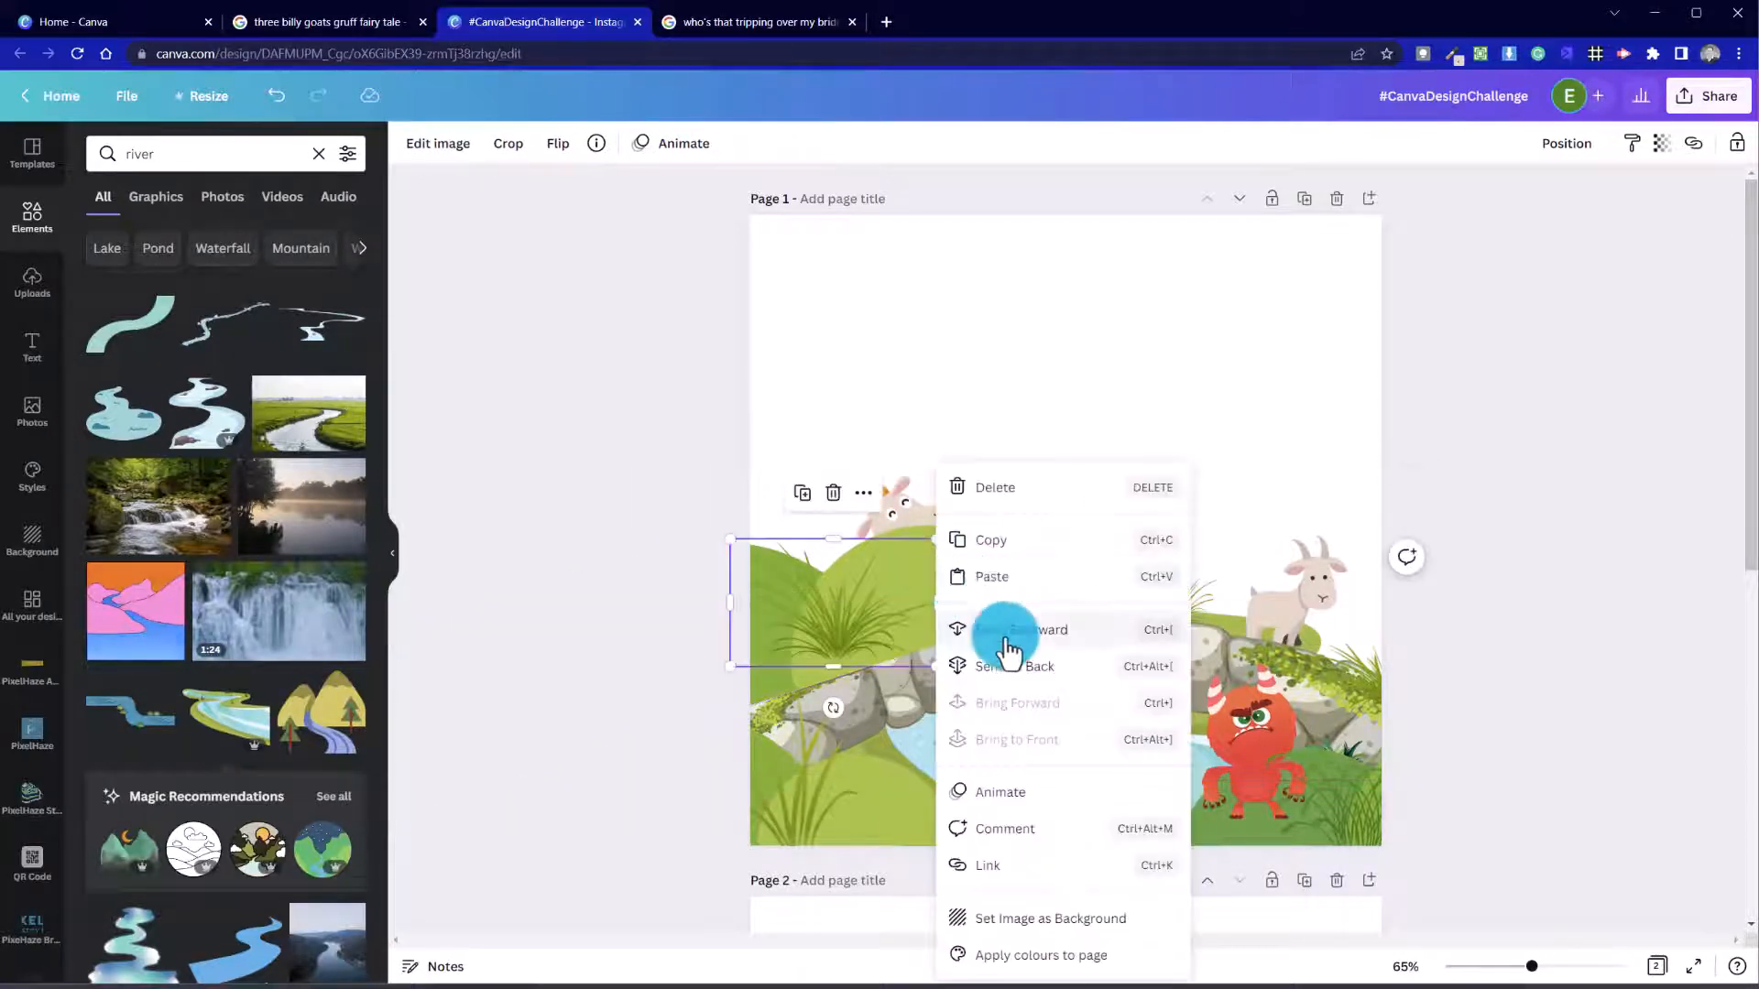
{"action": "left_click", "coordinate": [663, 557]}
Step: Send the tilted hills to the back, and bring them forward one layer so they sit just above the river
{"action": "left_click", "coordinate": [951, 535]}
{"action": "right_click", "coordinate": [951, 535]}
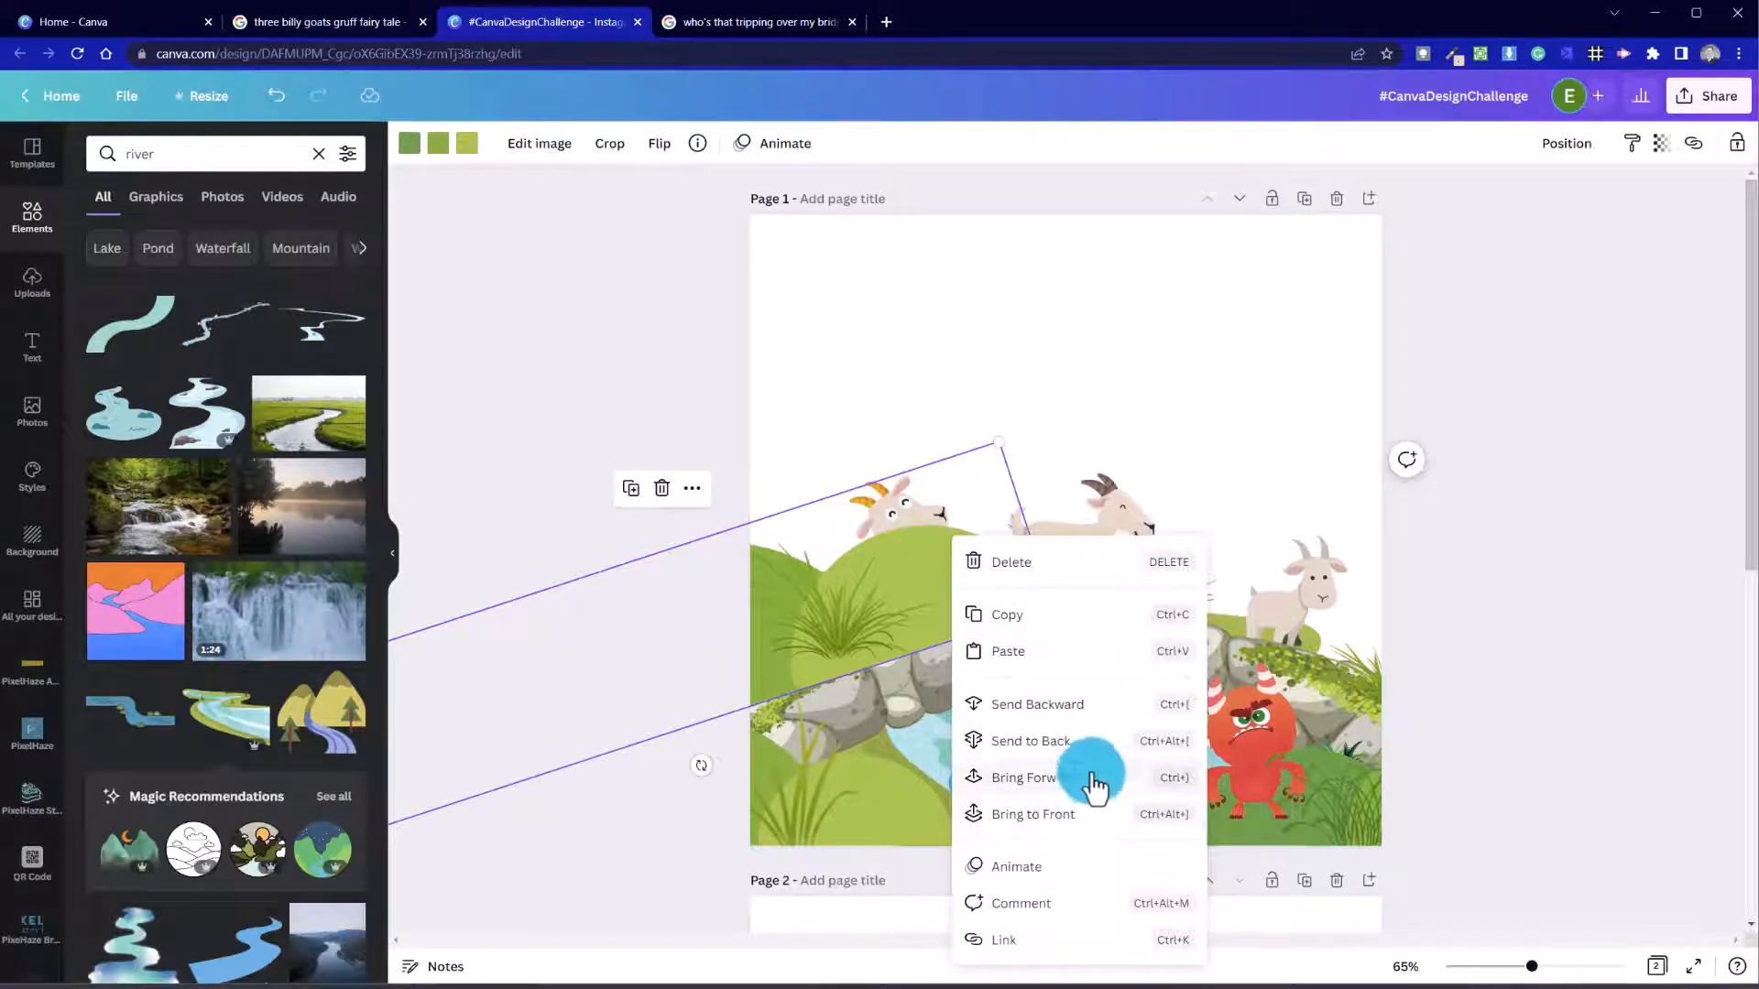
{"action": "left_click", "coordinate": [1081, 744]}
{"action": "right_click", "coordinate": [979, 553]}
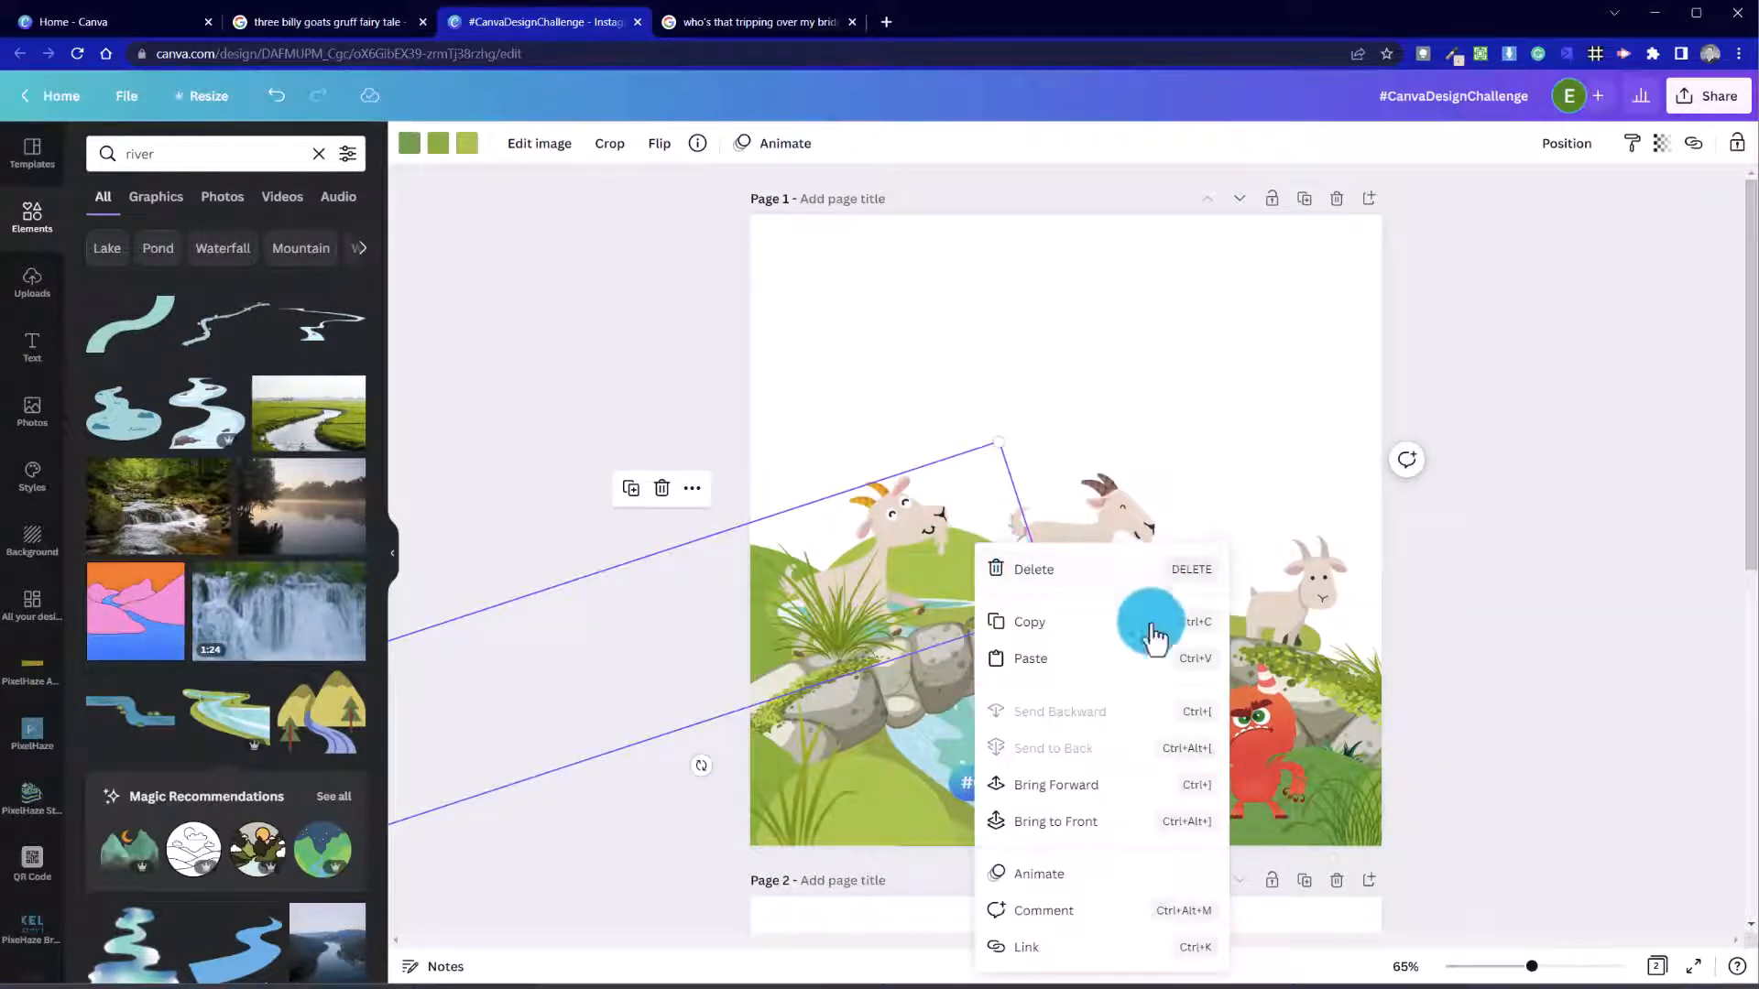
{"action": "left_click", "coordinate": [1119, 784]}
{"action": "left_click", "coordinate": [484, 257]}
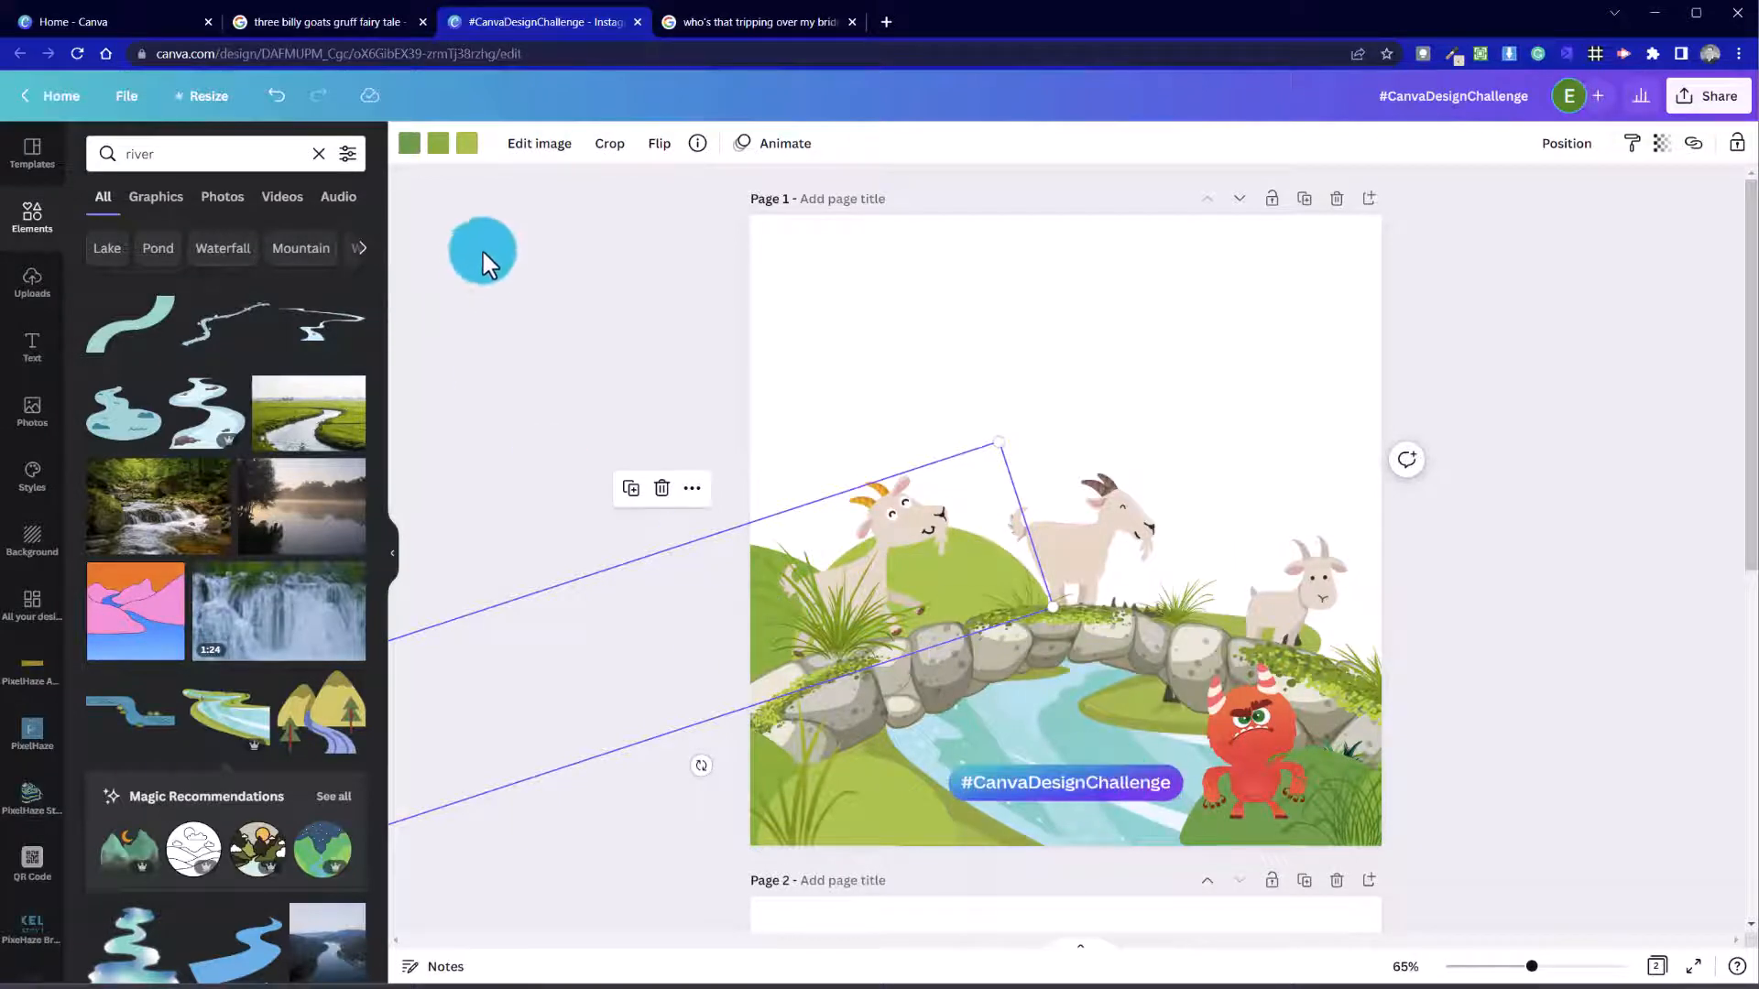
{"action": "left_click", "coordinate": [652, 321]}
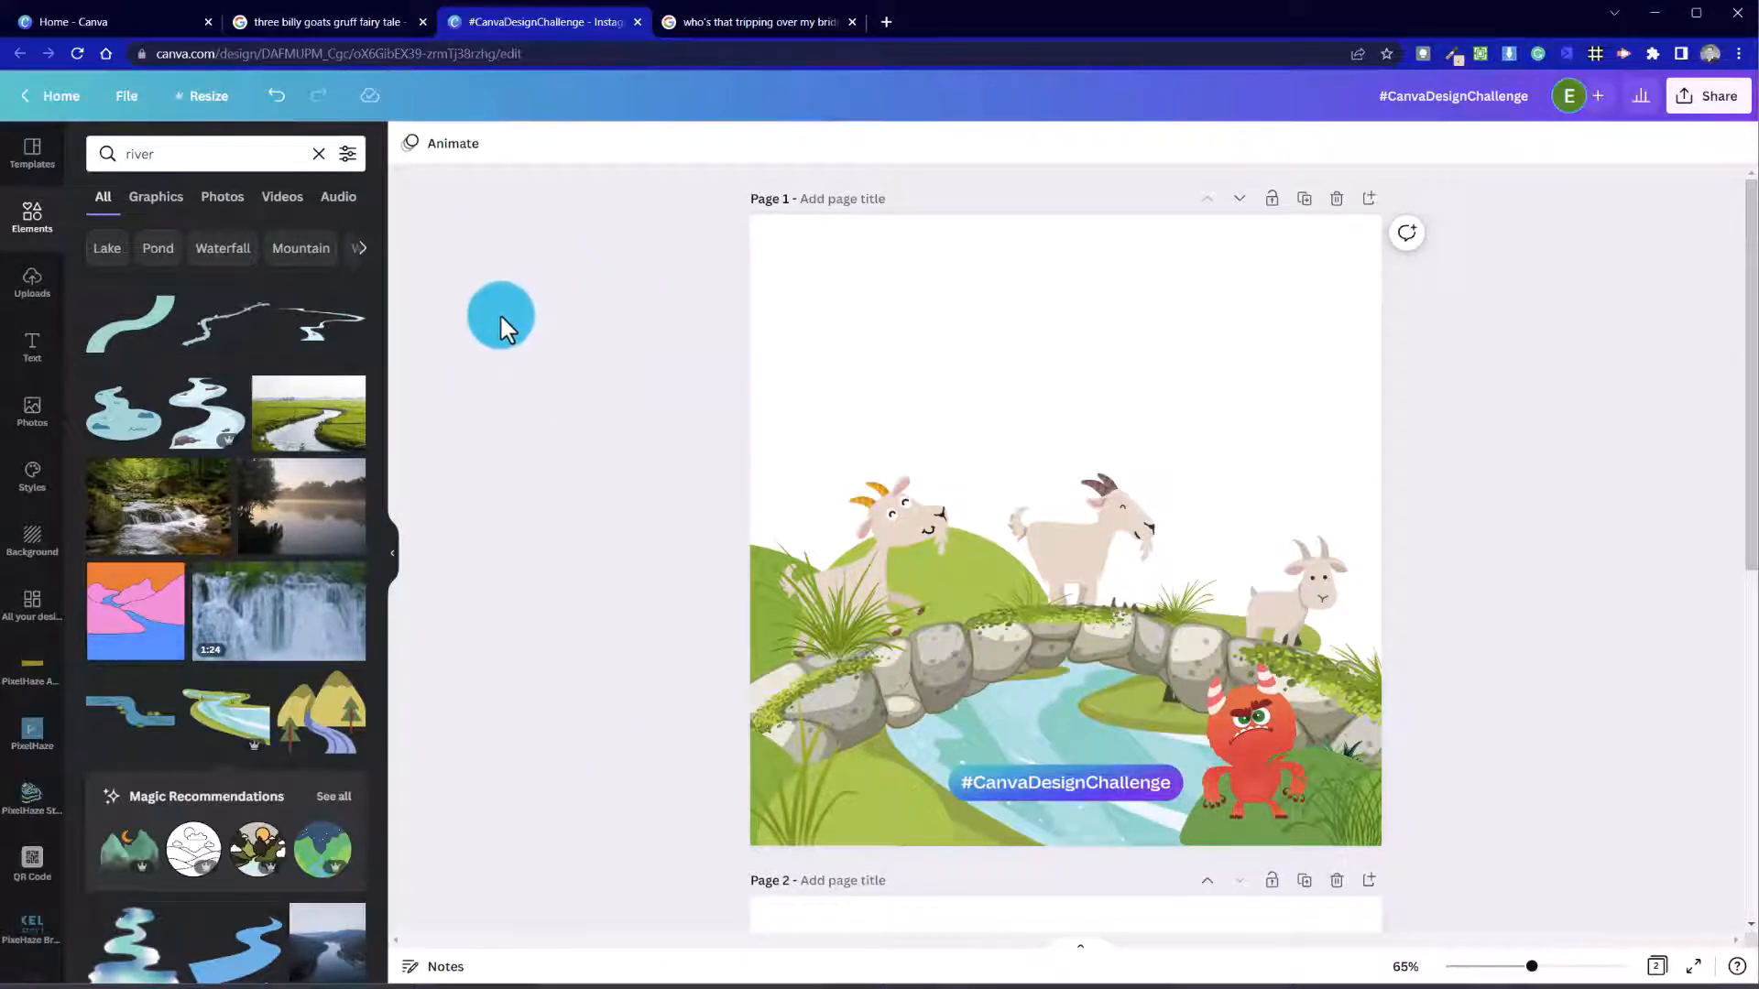
Step: Duplicate the hills, place the copy on the right side of the page and rotate it to slope slightly down to the right
{"action": "left_click", "coordinate": [989, 545]}
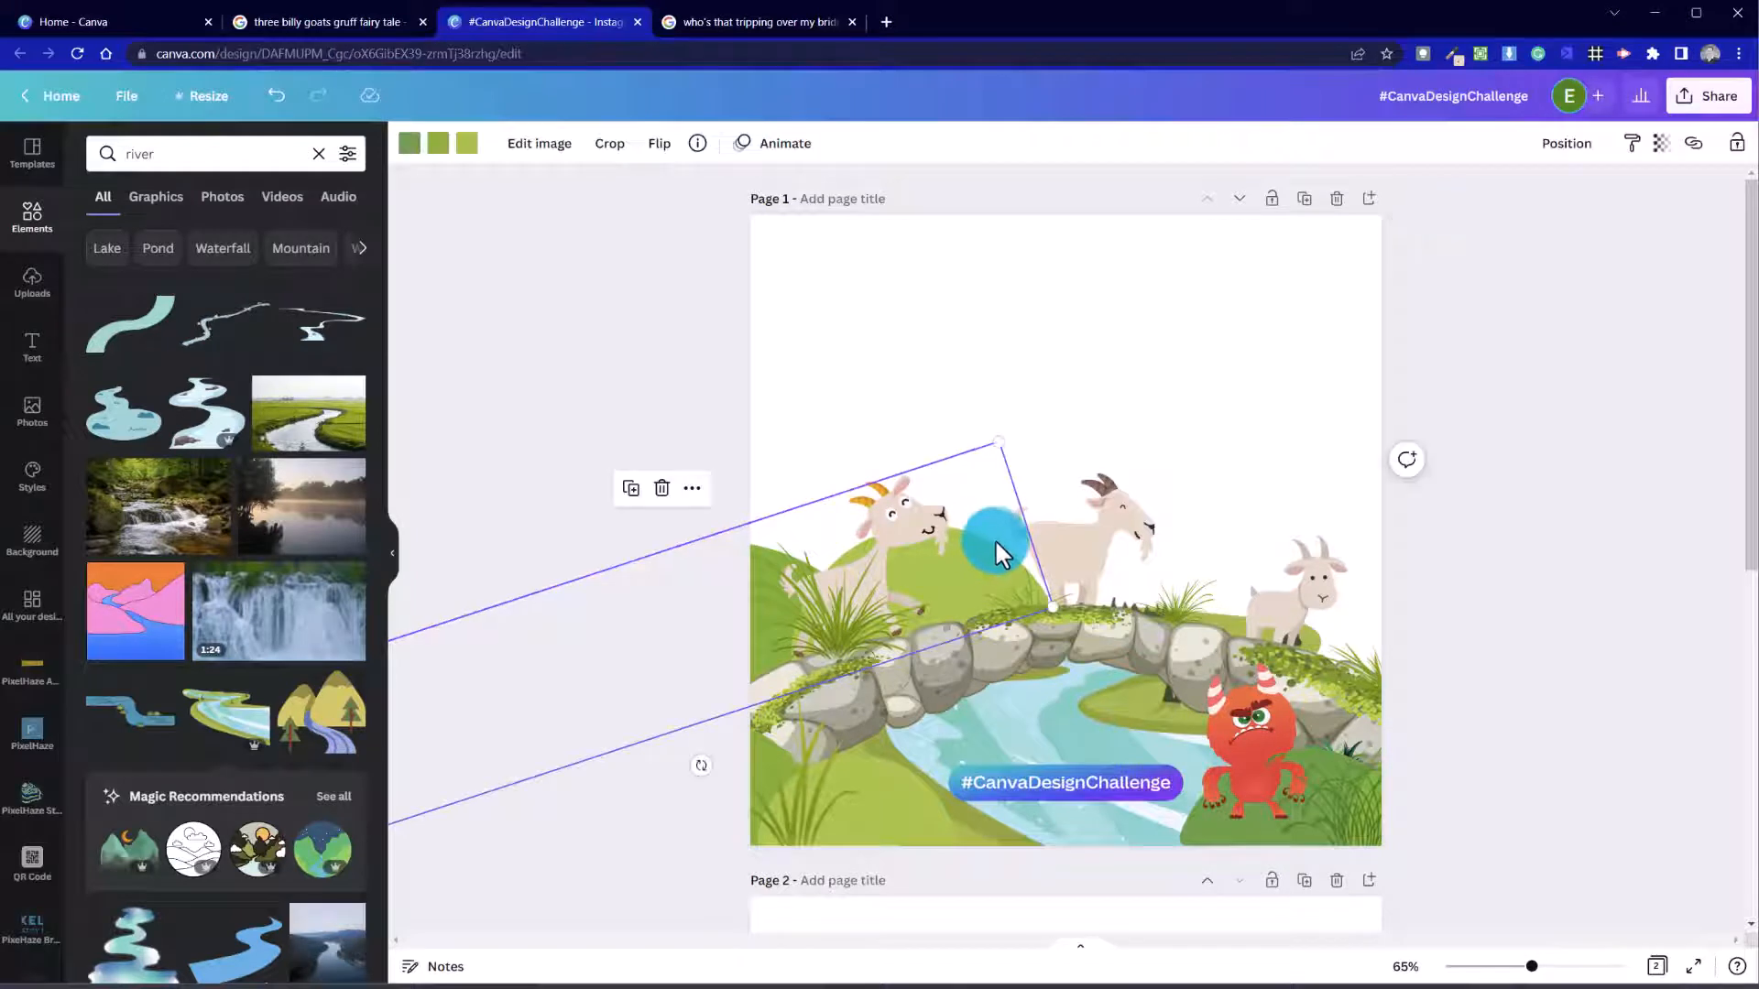
{"action": "left_click_drag", "start_coordinate": [995, 542], "coordinate": [1608, 510]}
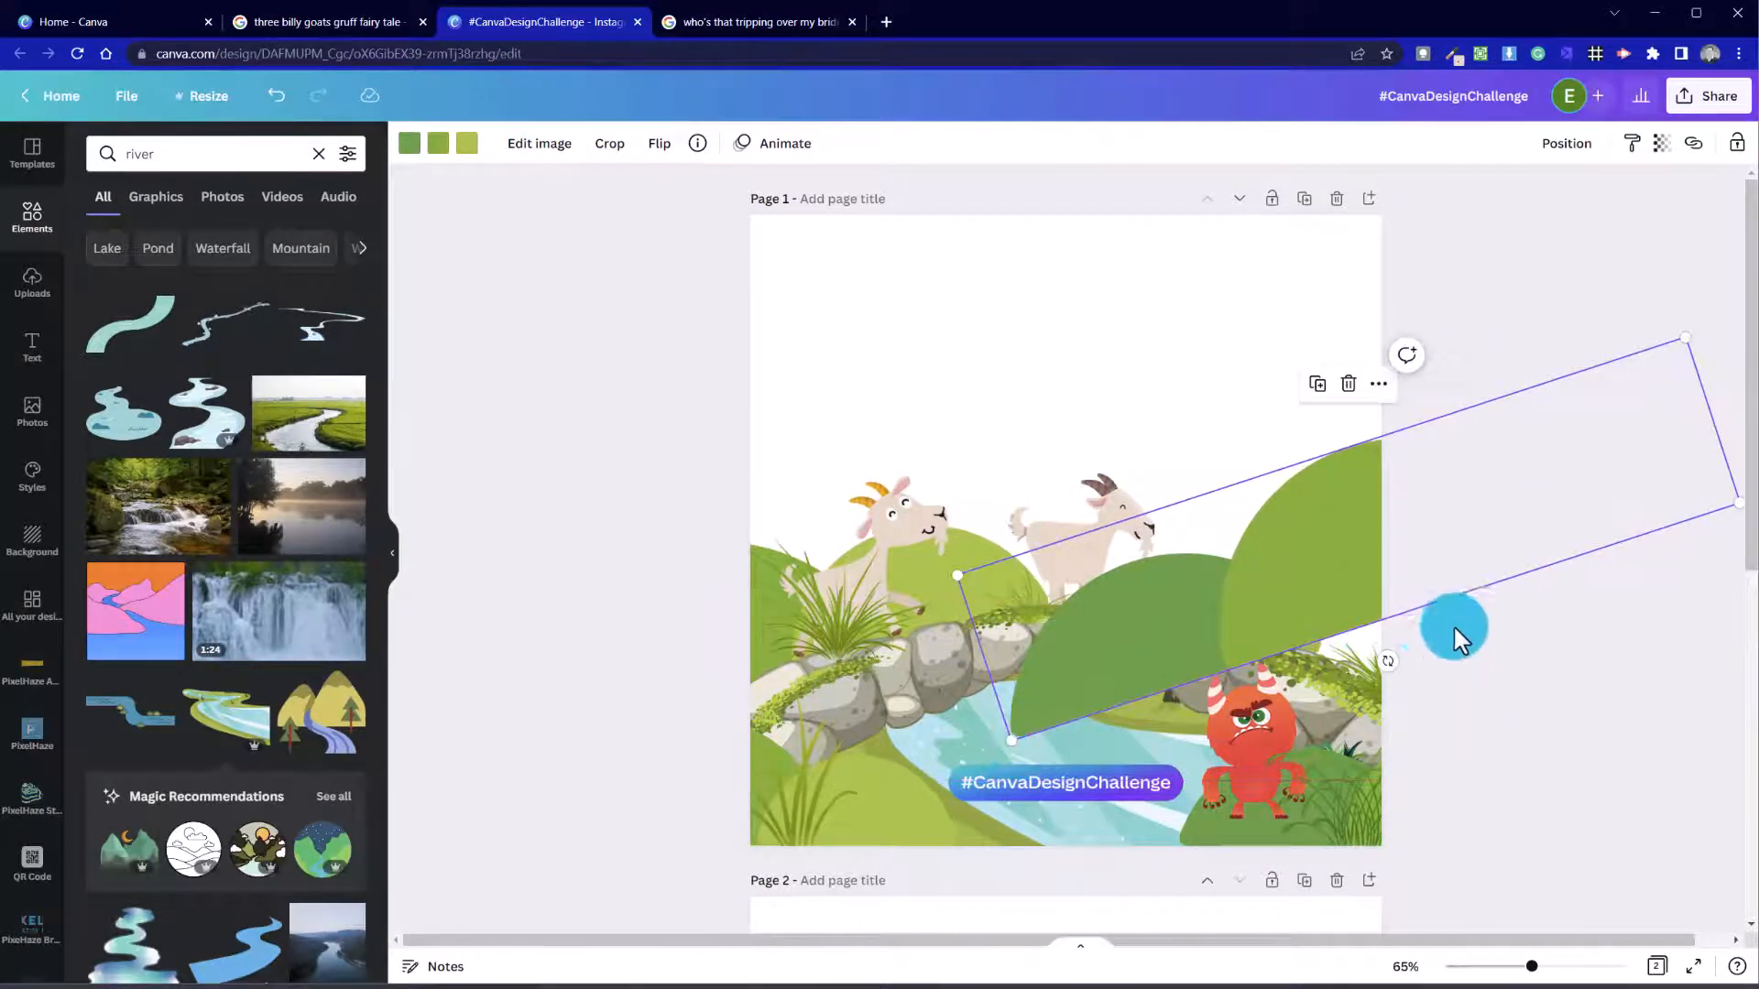
{"action": "left_click_drag", "start_coordinate": [1395, 661], "coordinate": [1354, 658]}
{"action": "left_click_drag", "start_coordinate": [1364, 539], "coordinate": [1359, 545]}
{"action": "left_click_drag", "start_coordinate": [1369, 557], "coordinate": [1368, 563]}
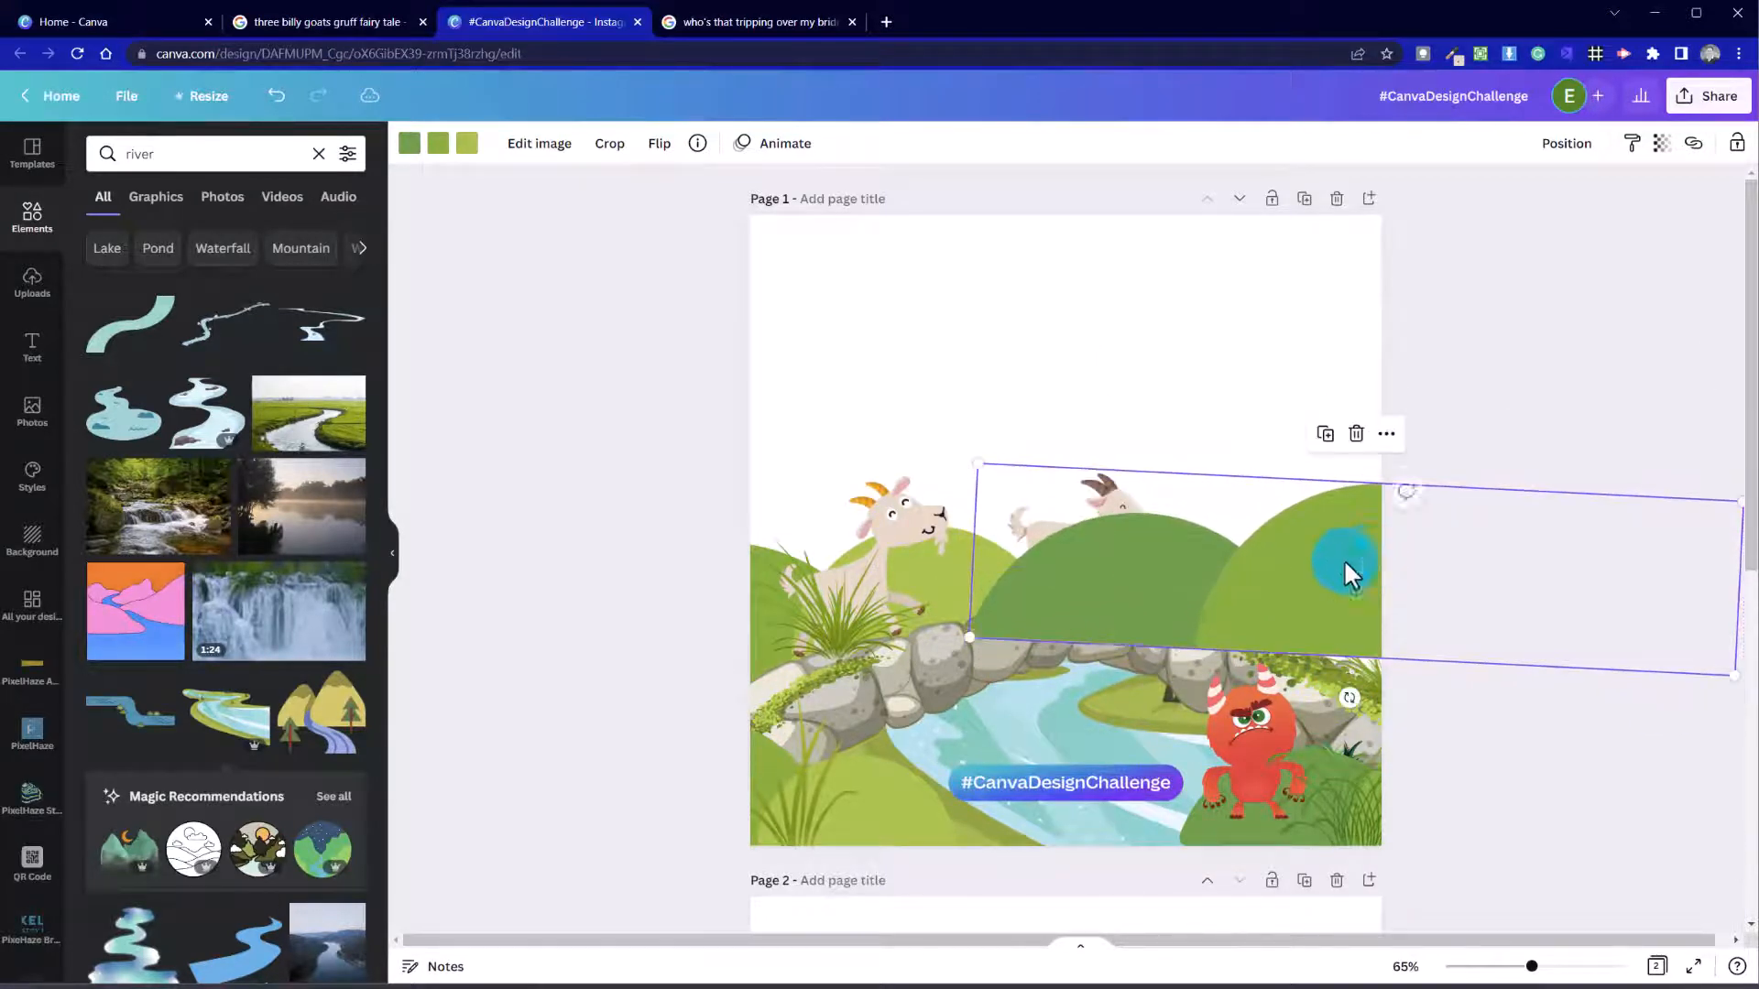
Step: Send the copied hills to the back, lower them slightly and bring them forward one layer above the river
{"action": "right_click", "coordinate": [1270, 556]}
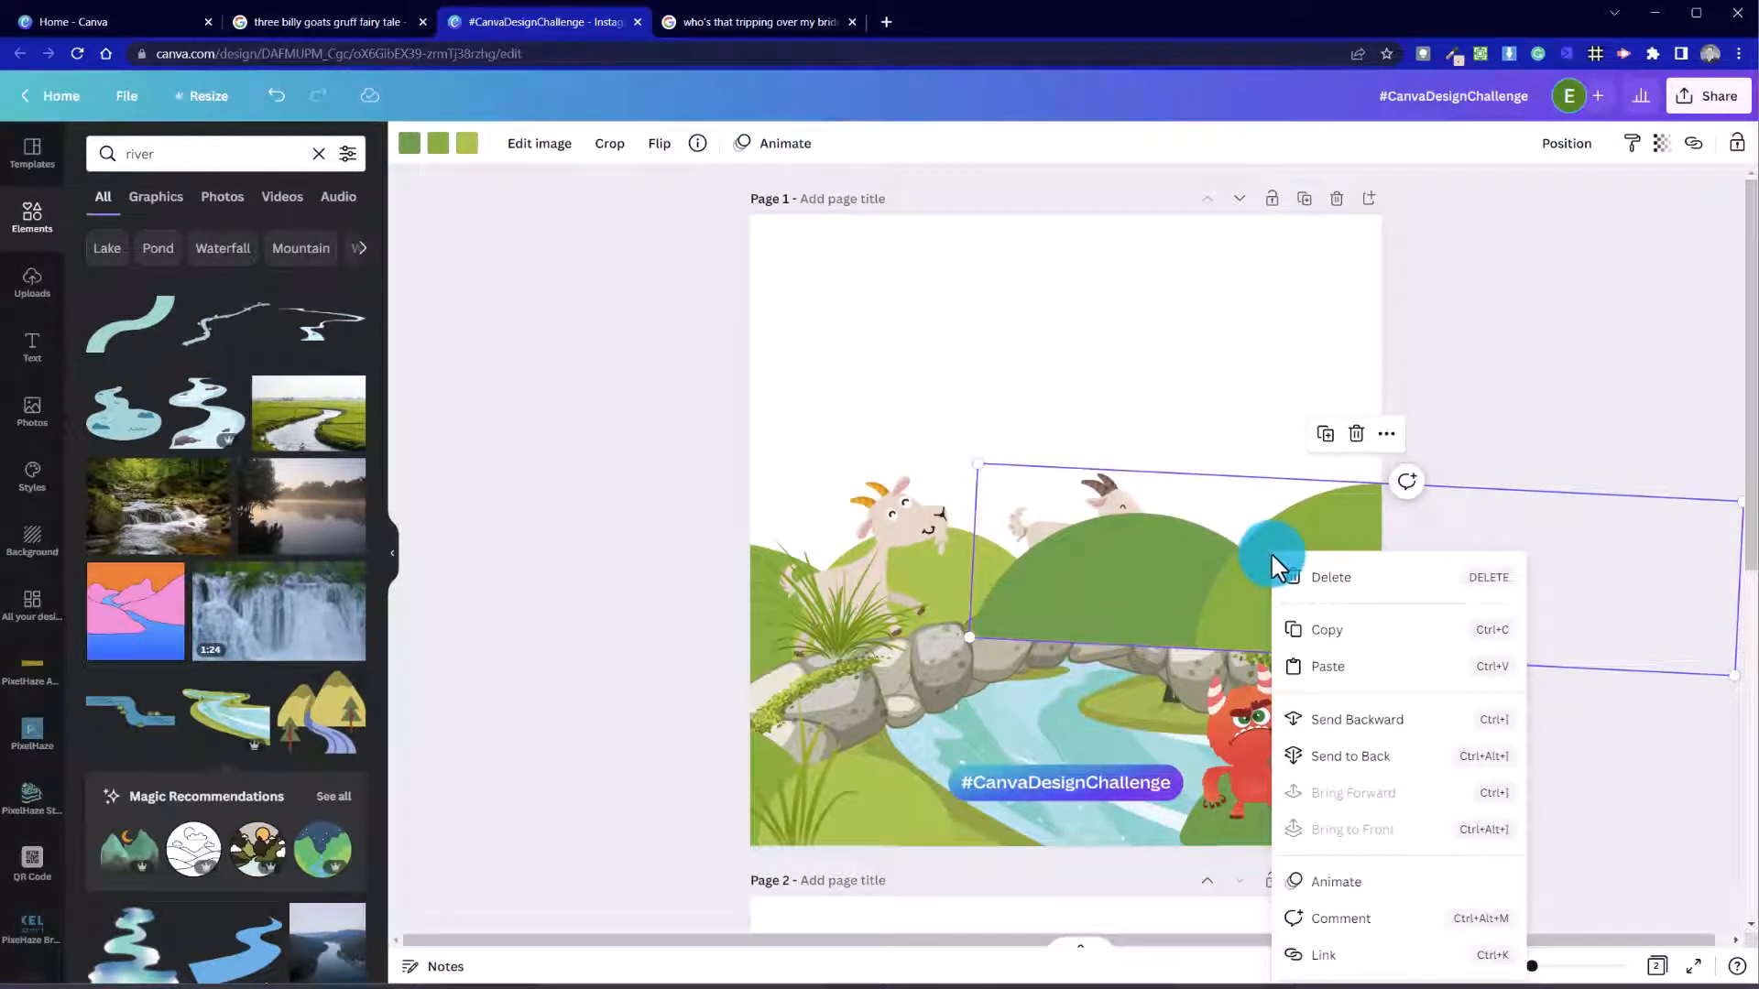
{"action": "left_click", "coordinate": [1395, 757]}
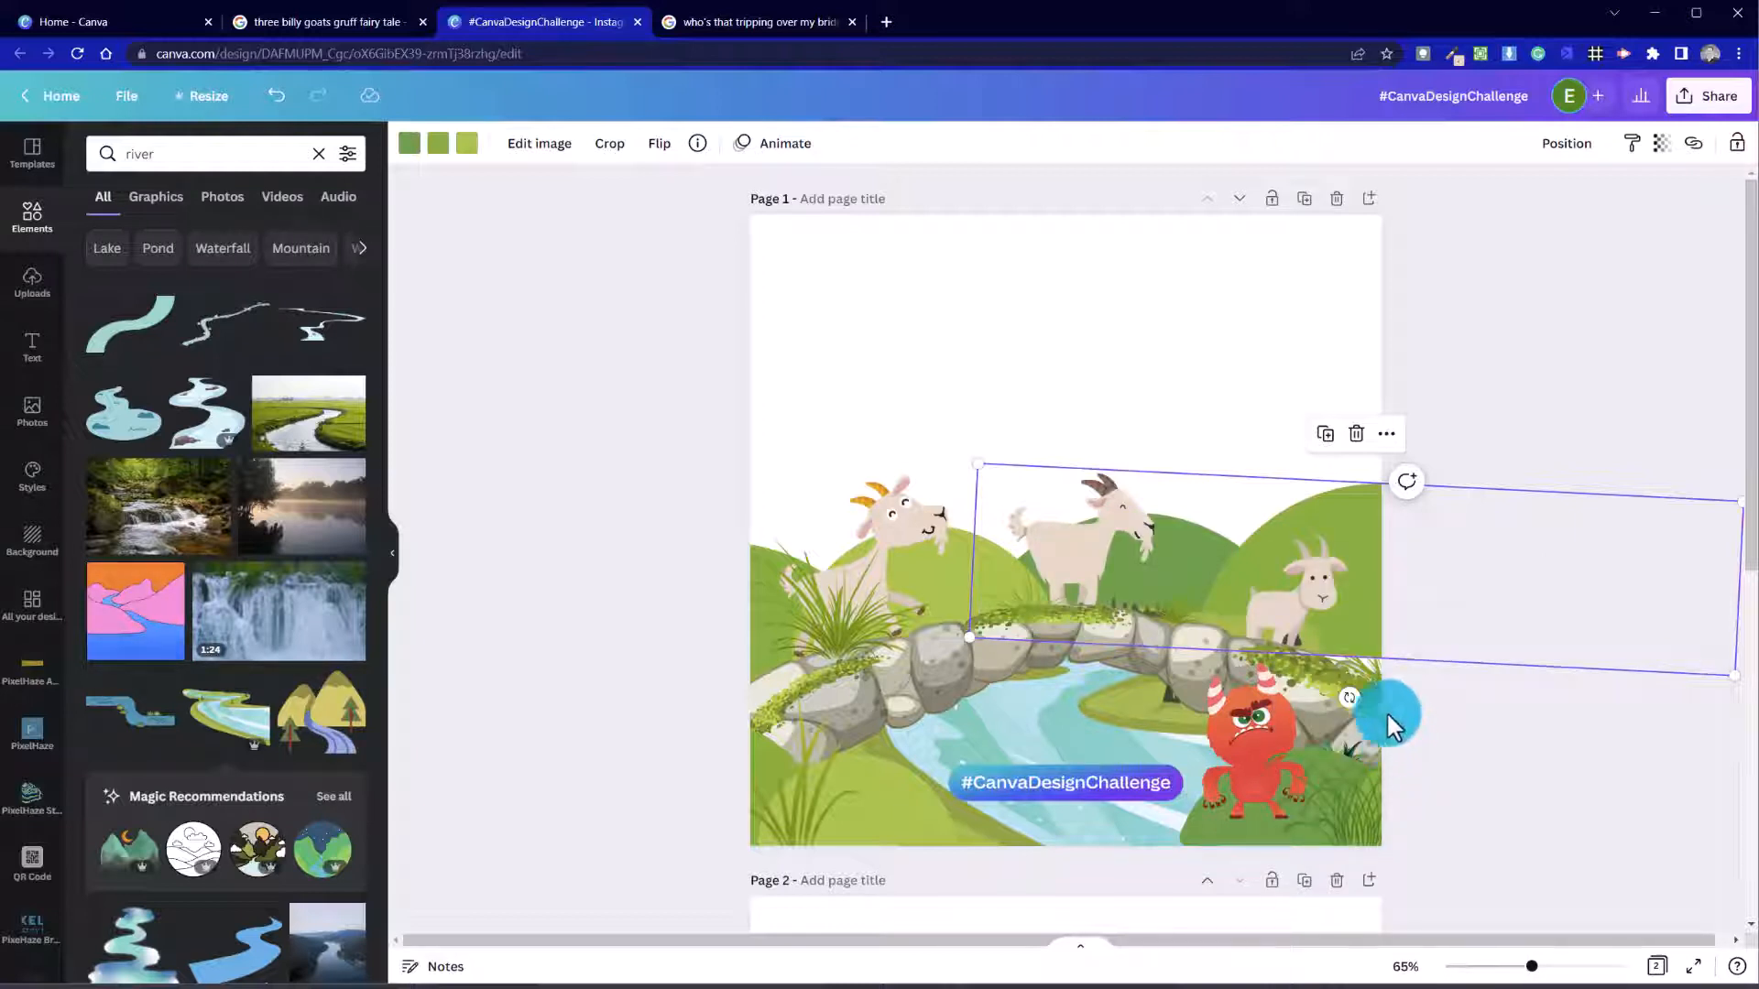
{"action": "left_click_drag", "start_coordinate": [1328, 503], "coordinate": [1325, 515]}
{"action": "right_click", "coordinate": [1331, 528]}
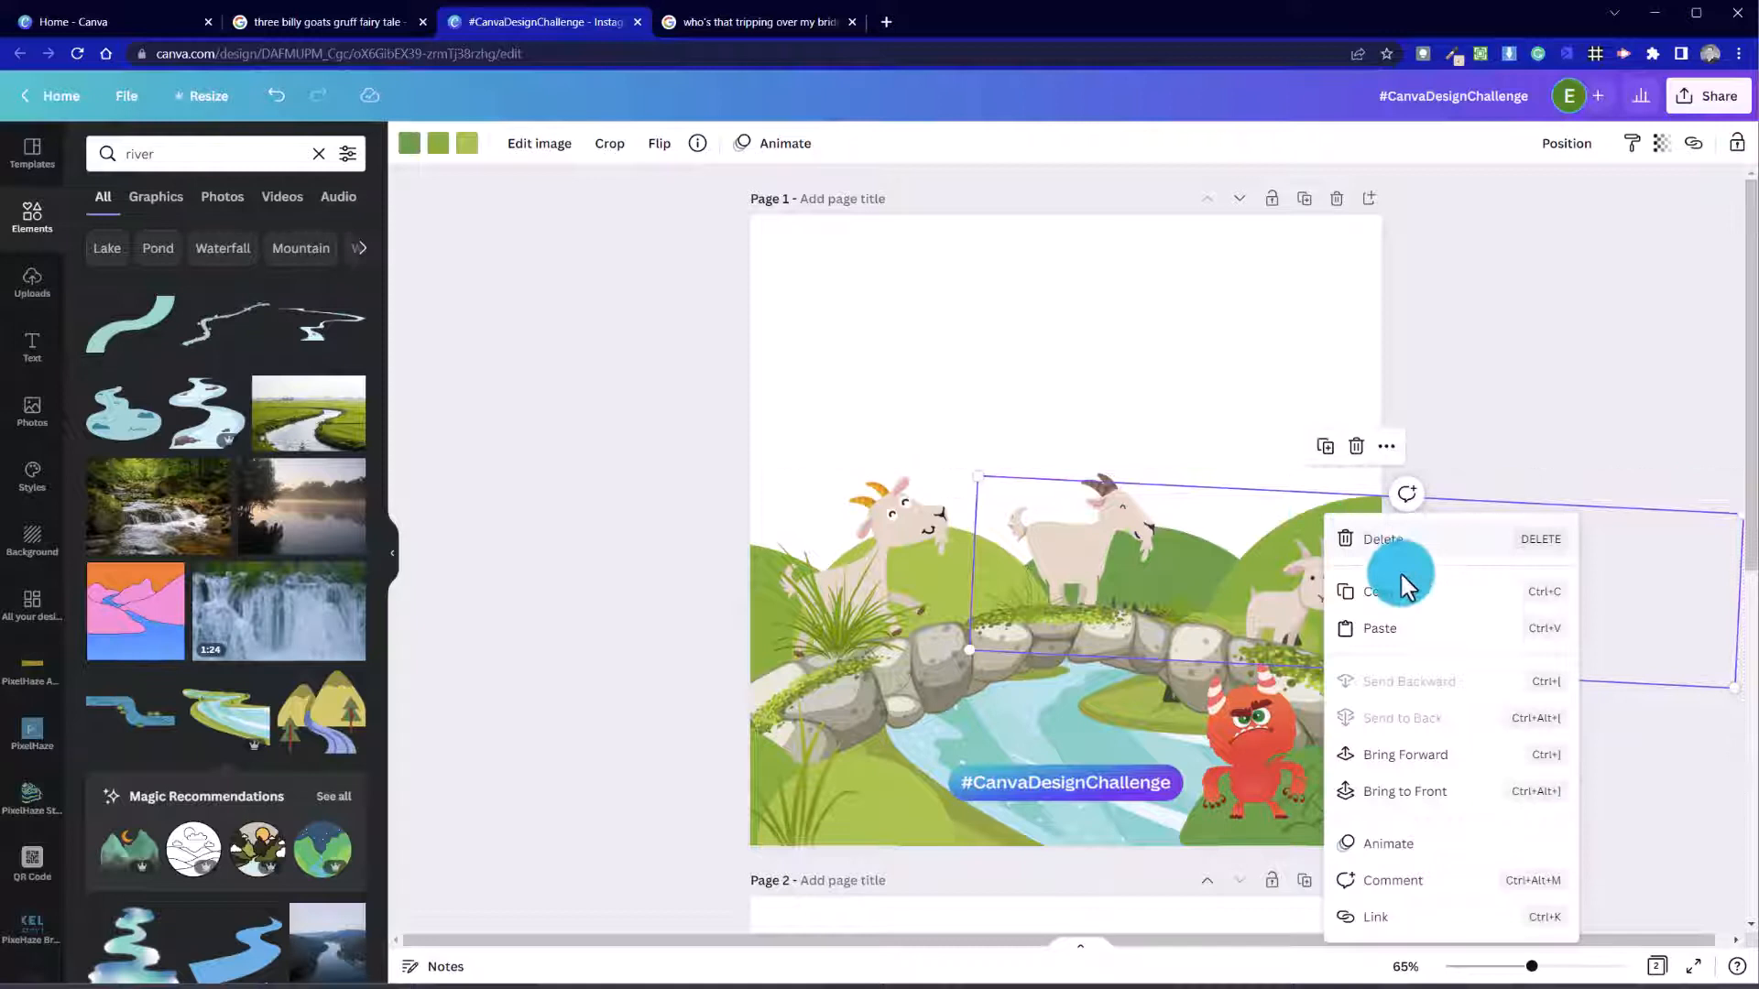
{"action": "left_click", "coordinate": [1455, 753]}
{"action": "left_click", "coordinate": [1096, 710]}
{"action": "left_click", "coordinate": [724, 455]}
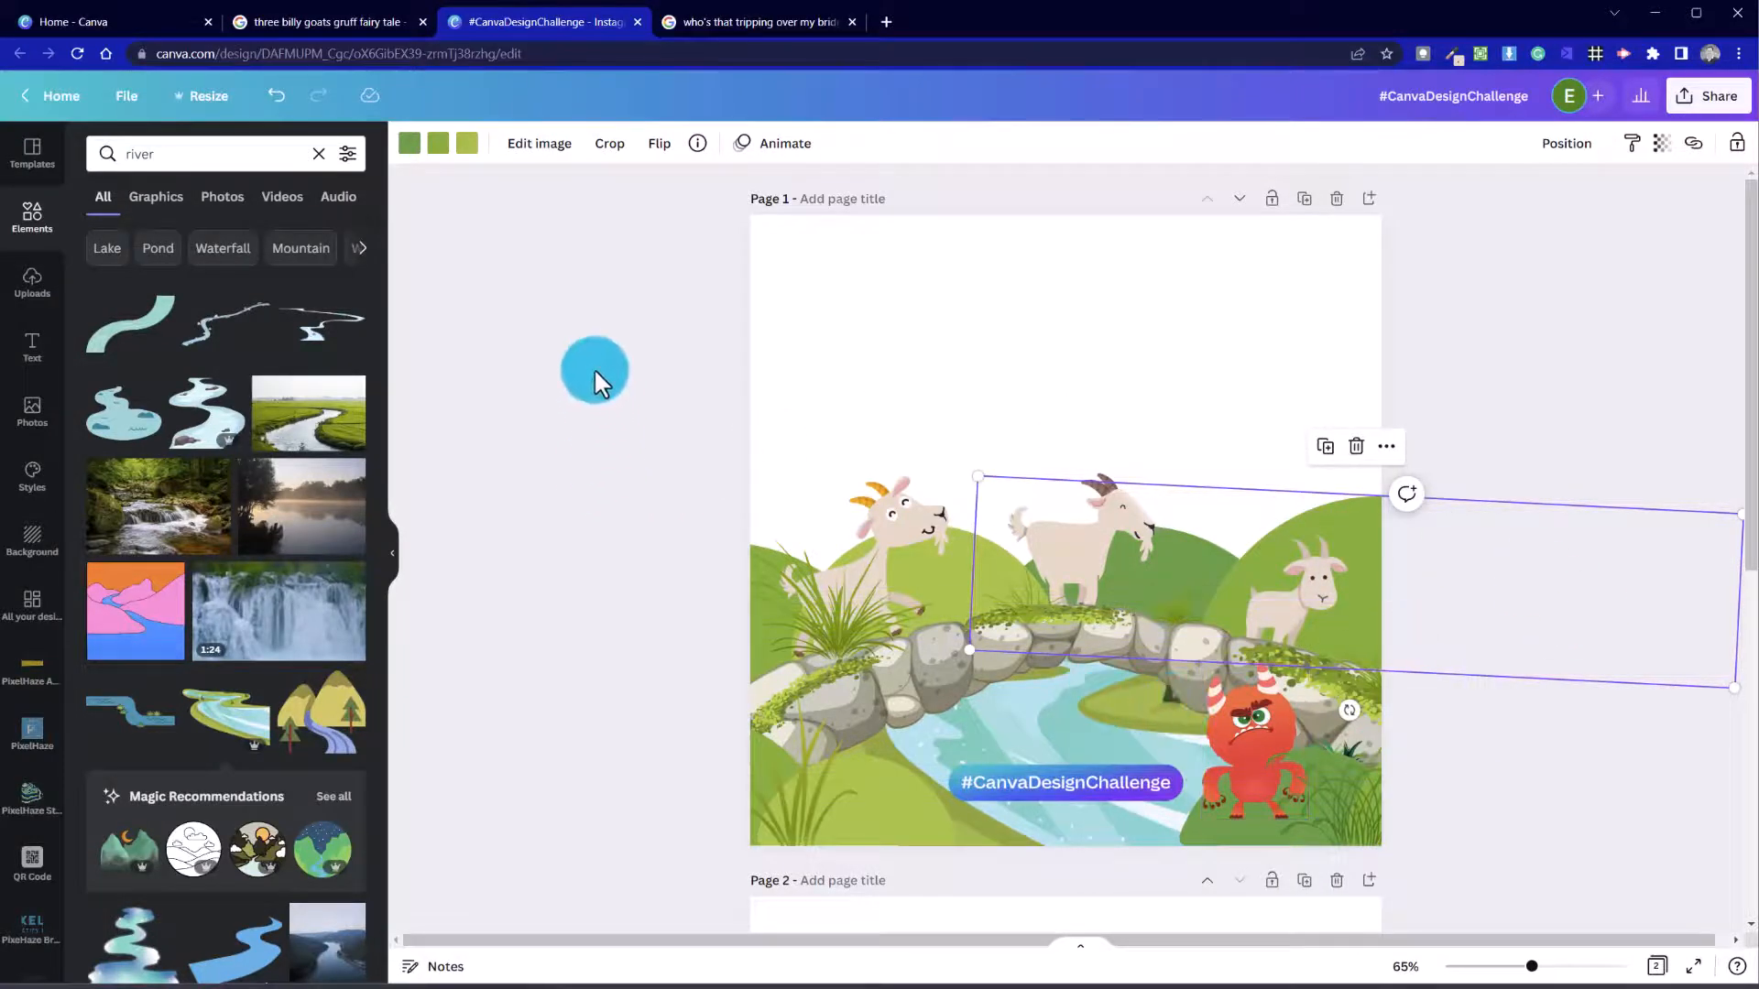
{"action": "left_click", "coordinate": [594, 366]}
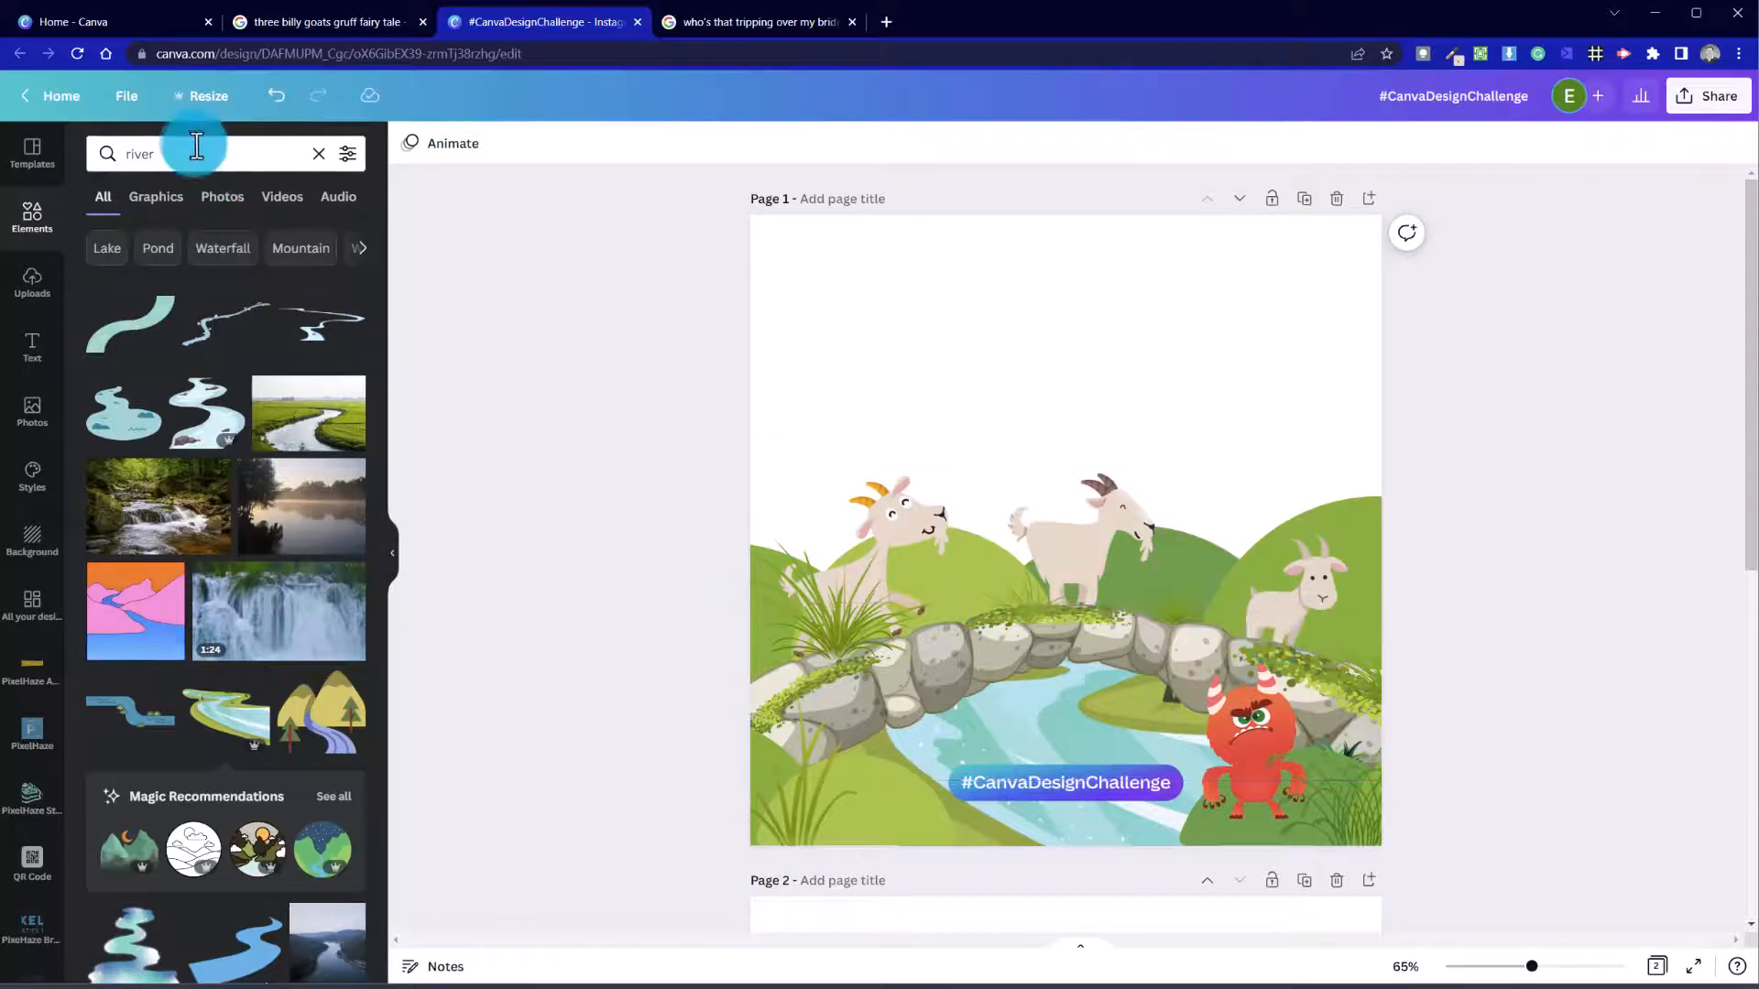
Step: Search the elements for sky and limit the results to graphics
{"action": "left_click_drag", "start_coordinate": [197, 149], "coordinate": [101, 139]}
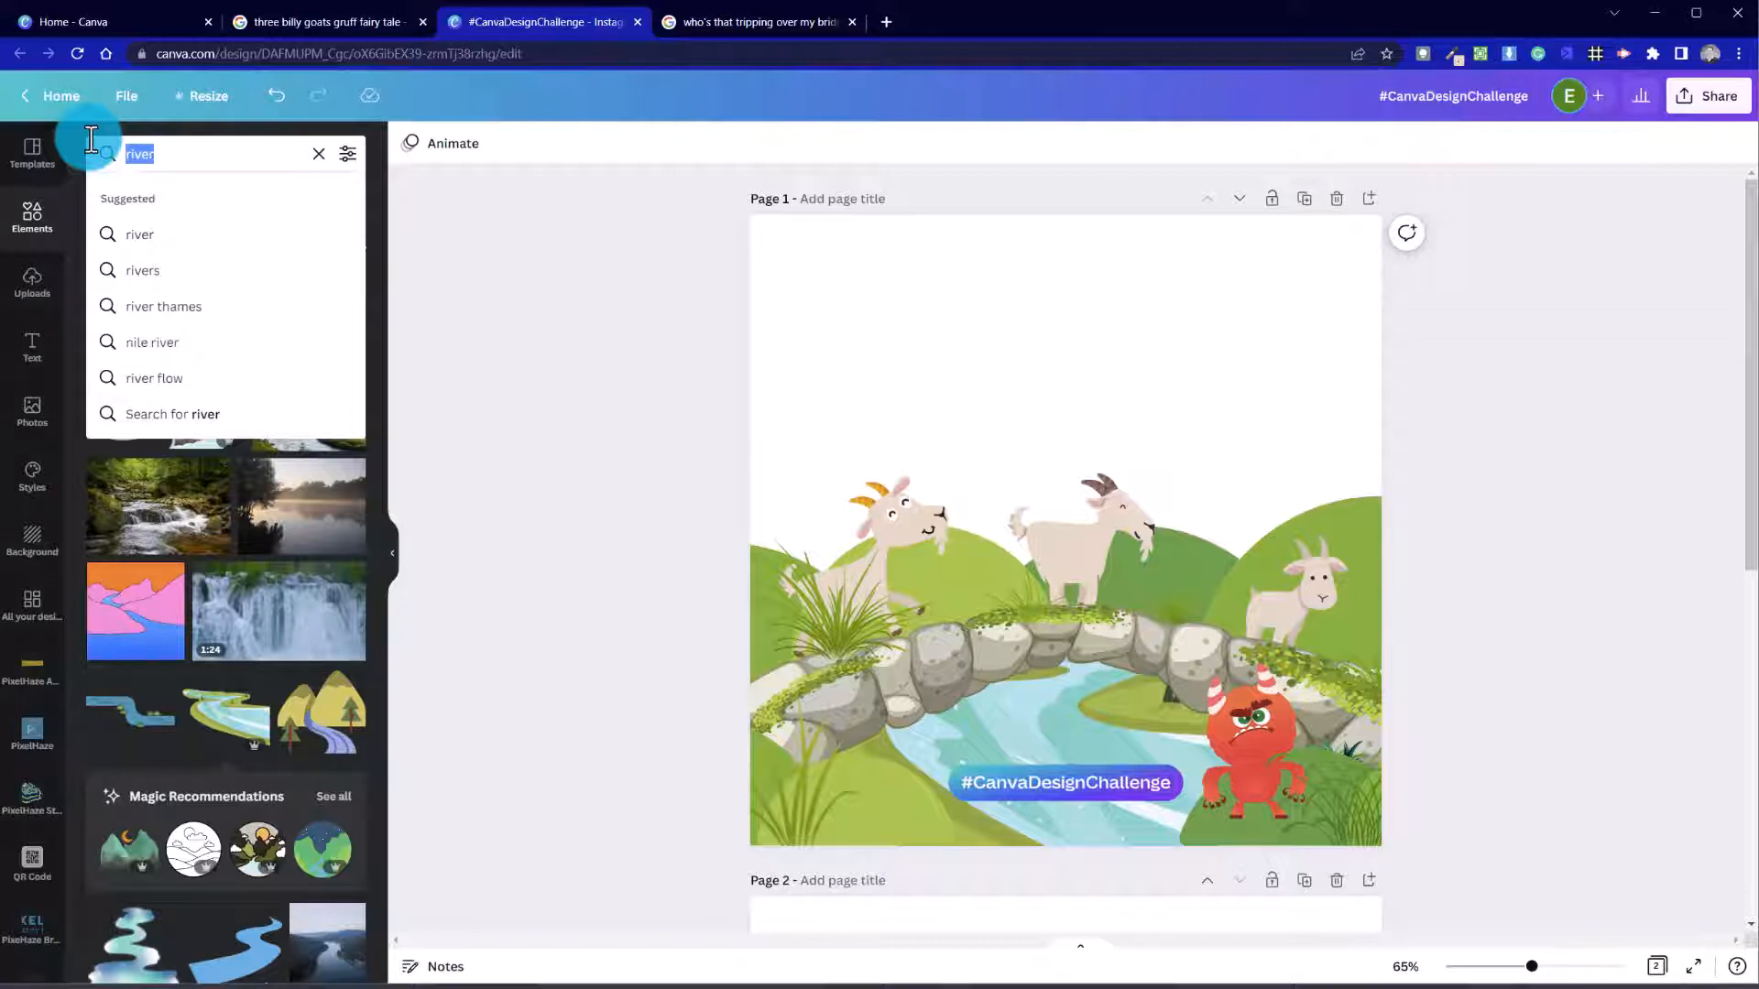
{"action": "type", "text": "sky"}
{"action": "key", "text": "Return"}
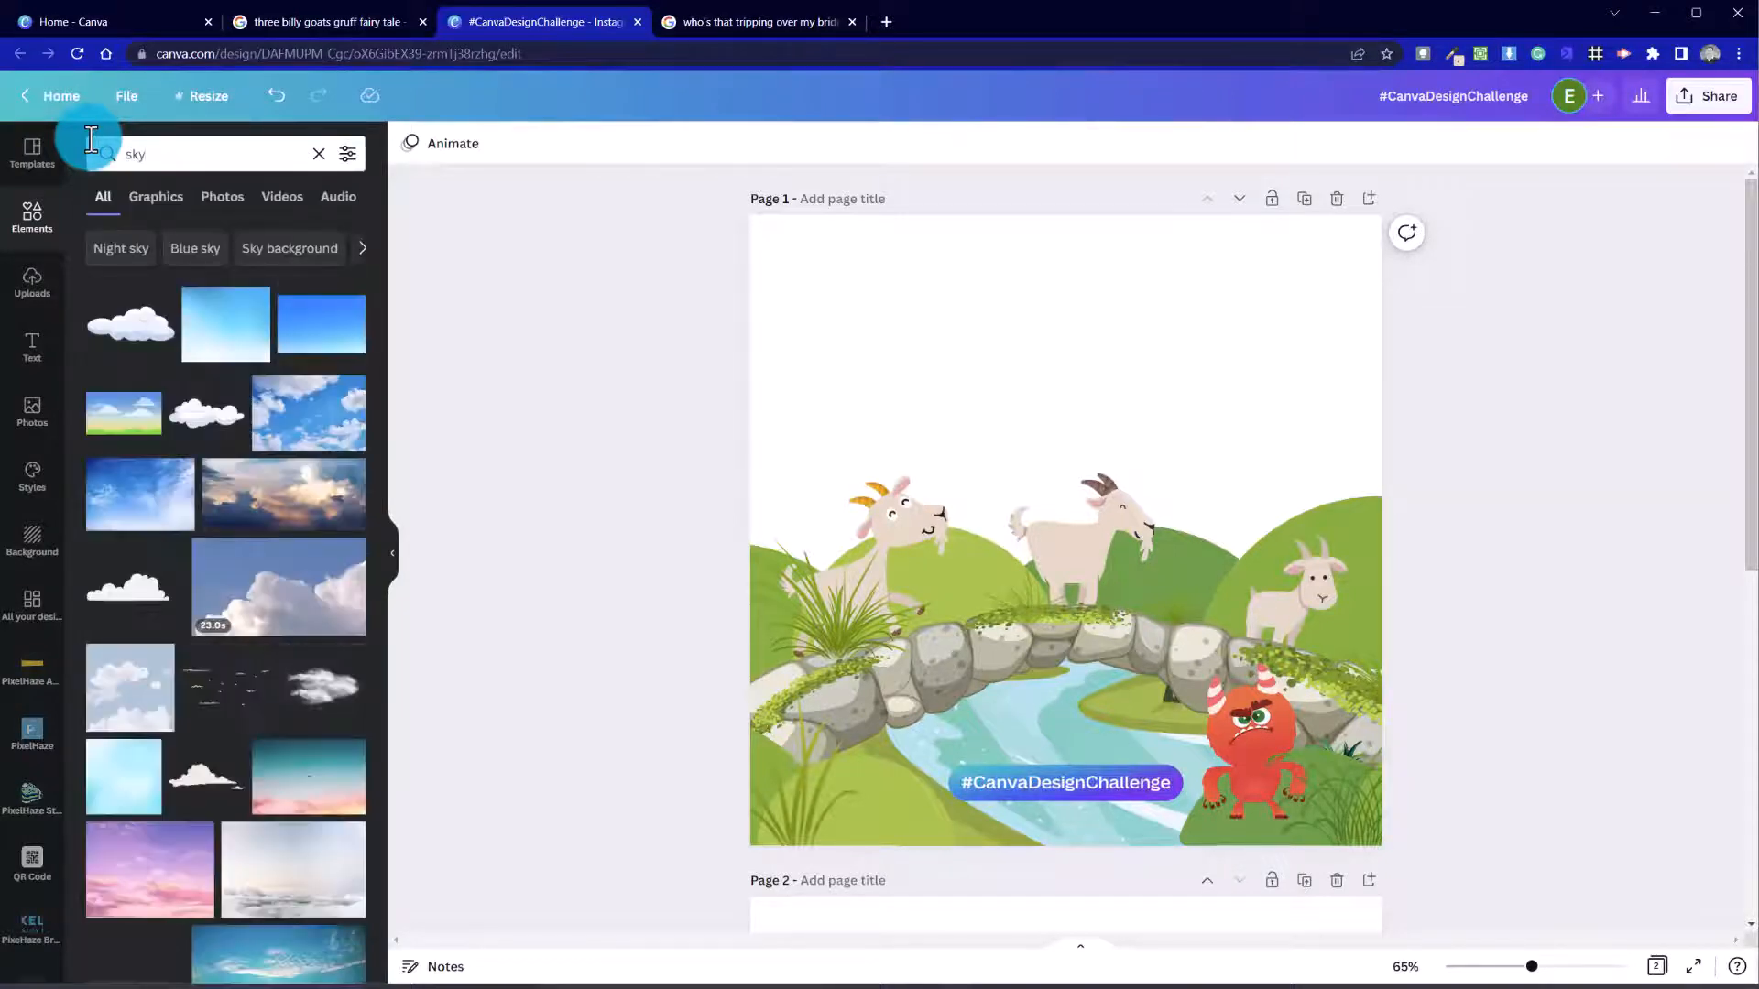
{"action": "left_click", "coordinate": [158, 209]}
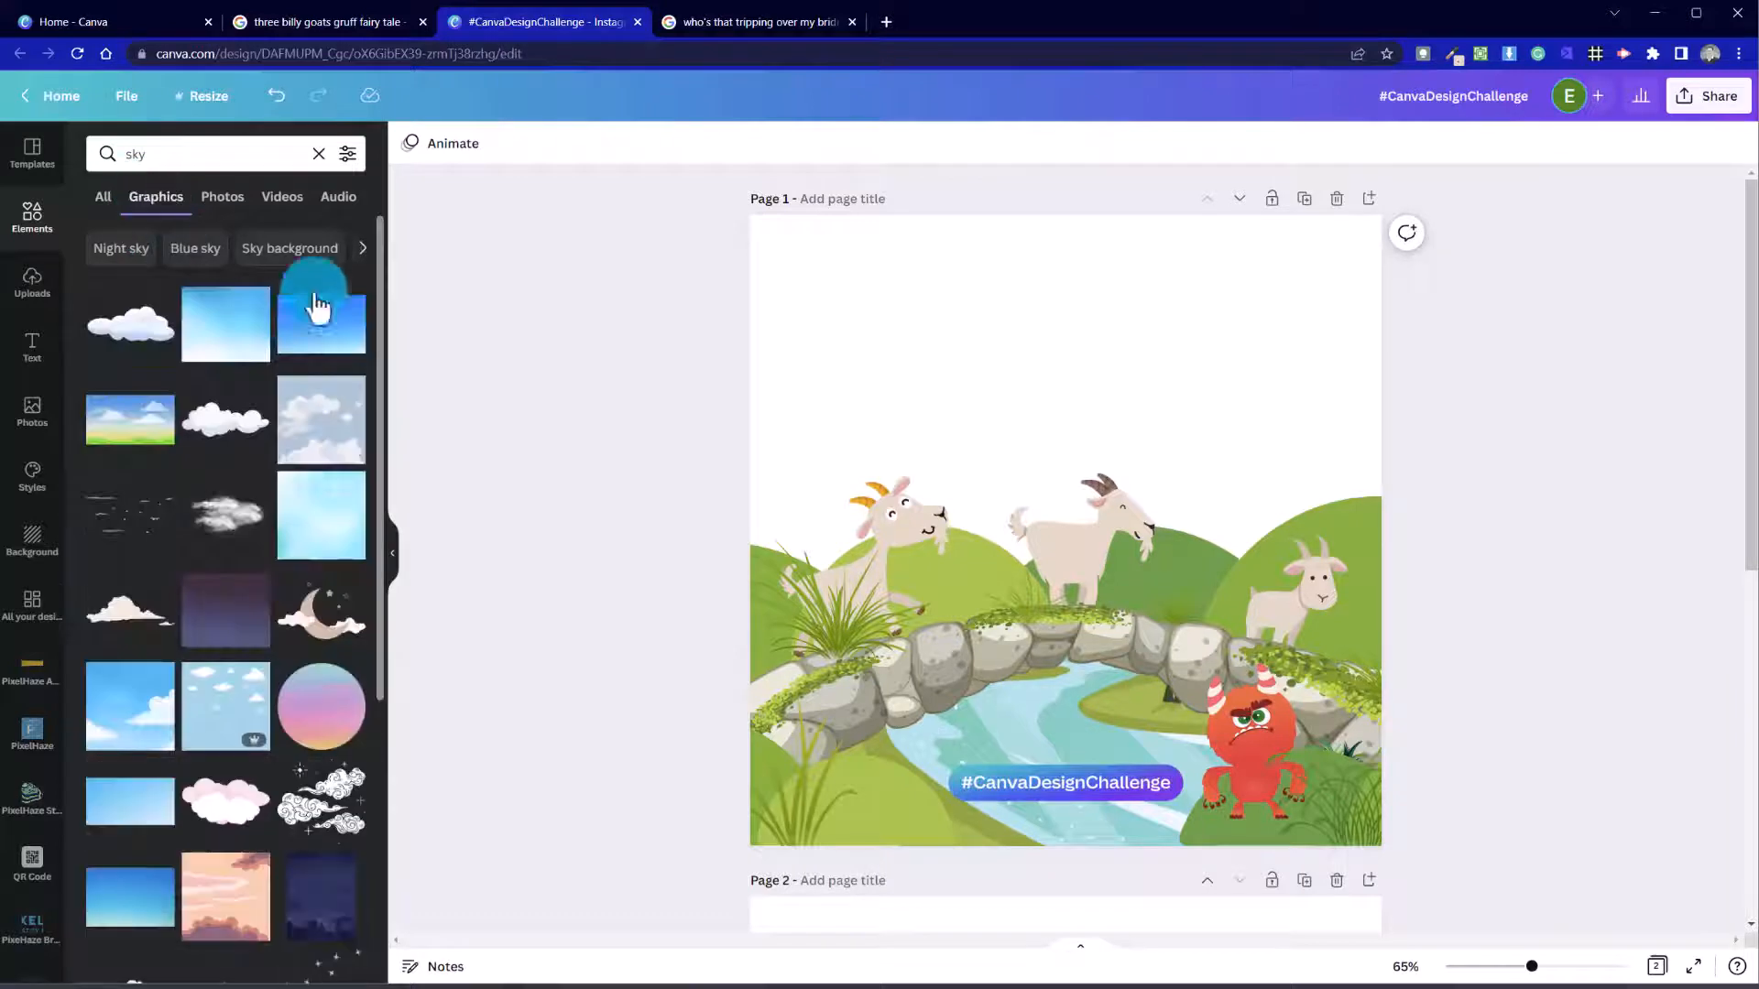
Step: Add the light blue gradient sky graphic, enlarge it over the whole page and set it as the page background
{"action": "left_click", "coordinate": [249, 360]}
{"action": "left_click_drag", "start_coordinate": [1195, 558], "coordinate": [1119, 446]}
{"action": "left_click_drag", "start_coordinate": [1254, 647], "coordinate": [1431, 889]}
{"action": "right_click", "coordinate": [1187, 348]}
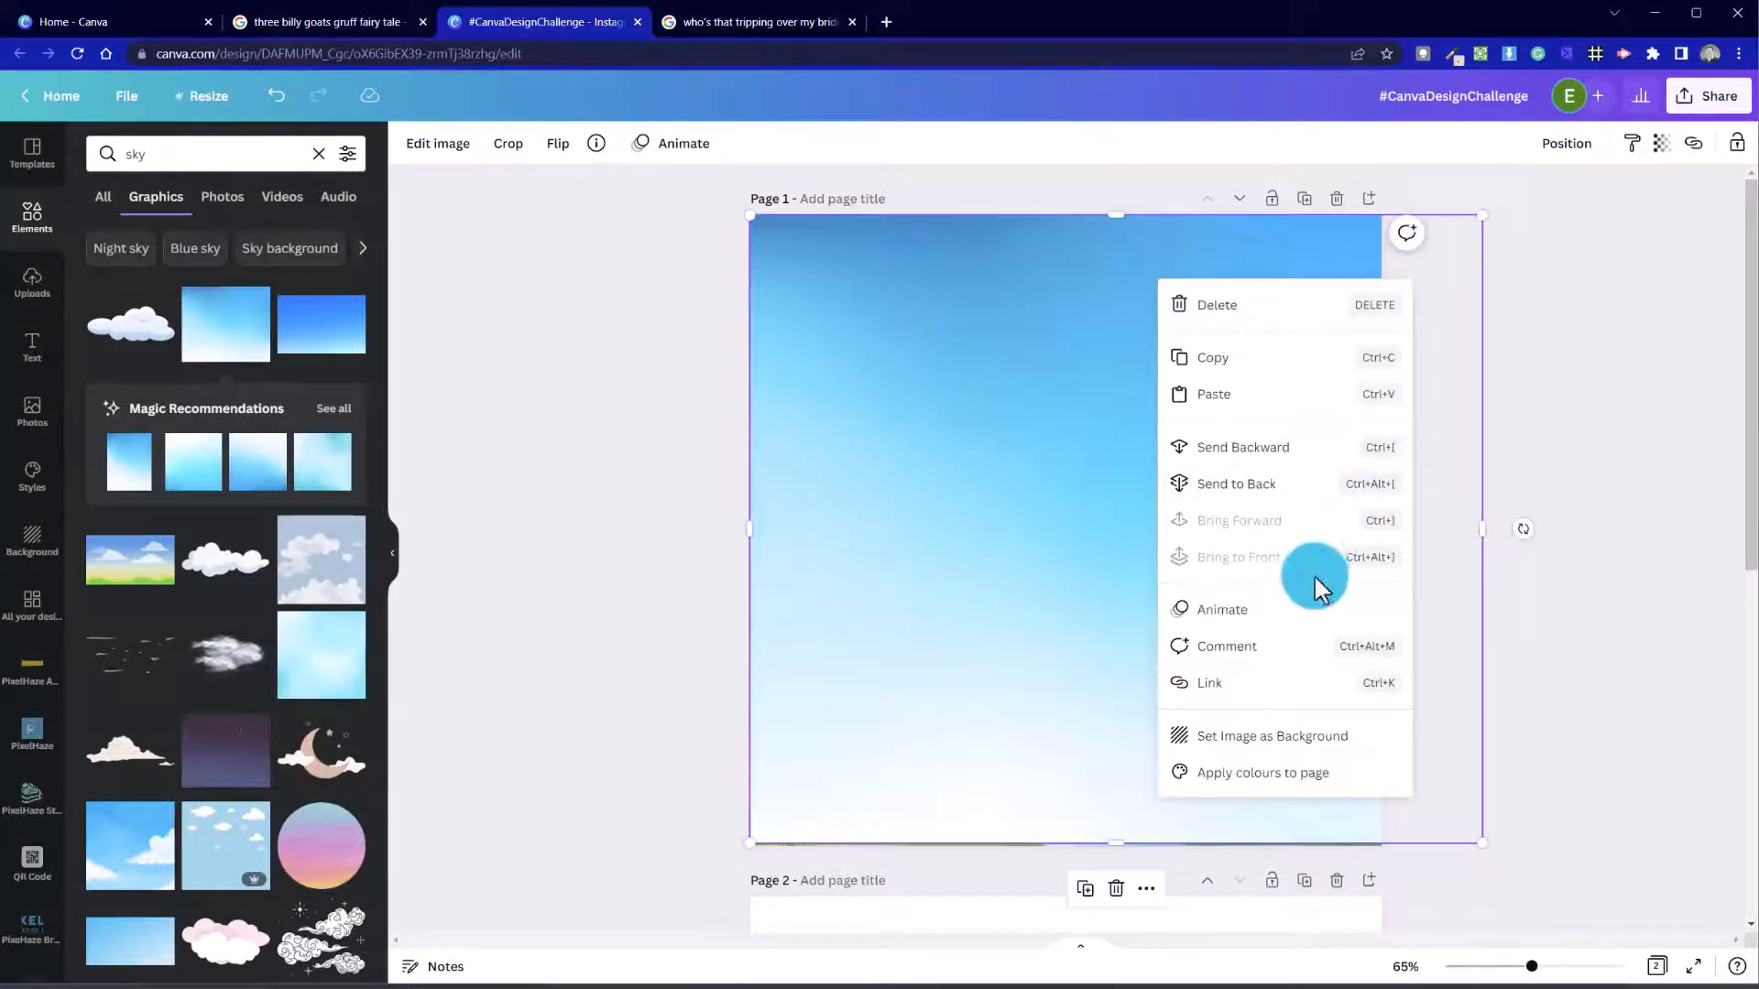
{"action": "left_click", "coordinate": [1295, 735]}
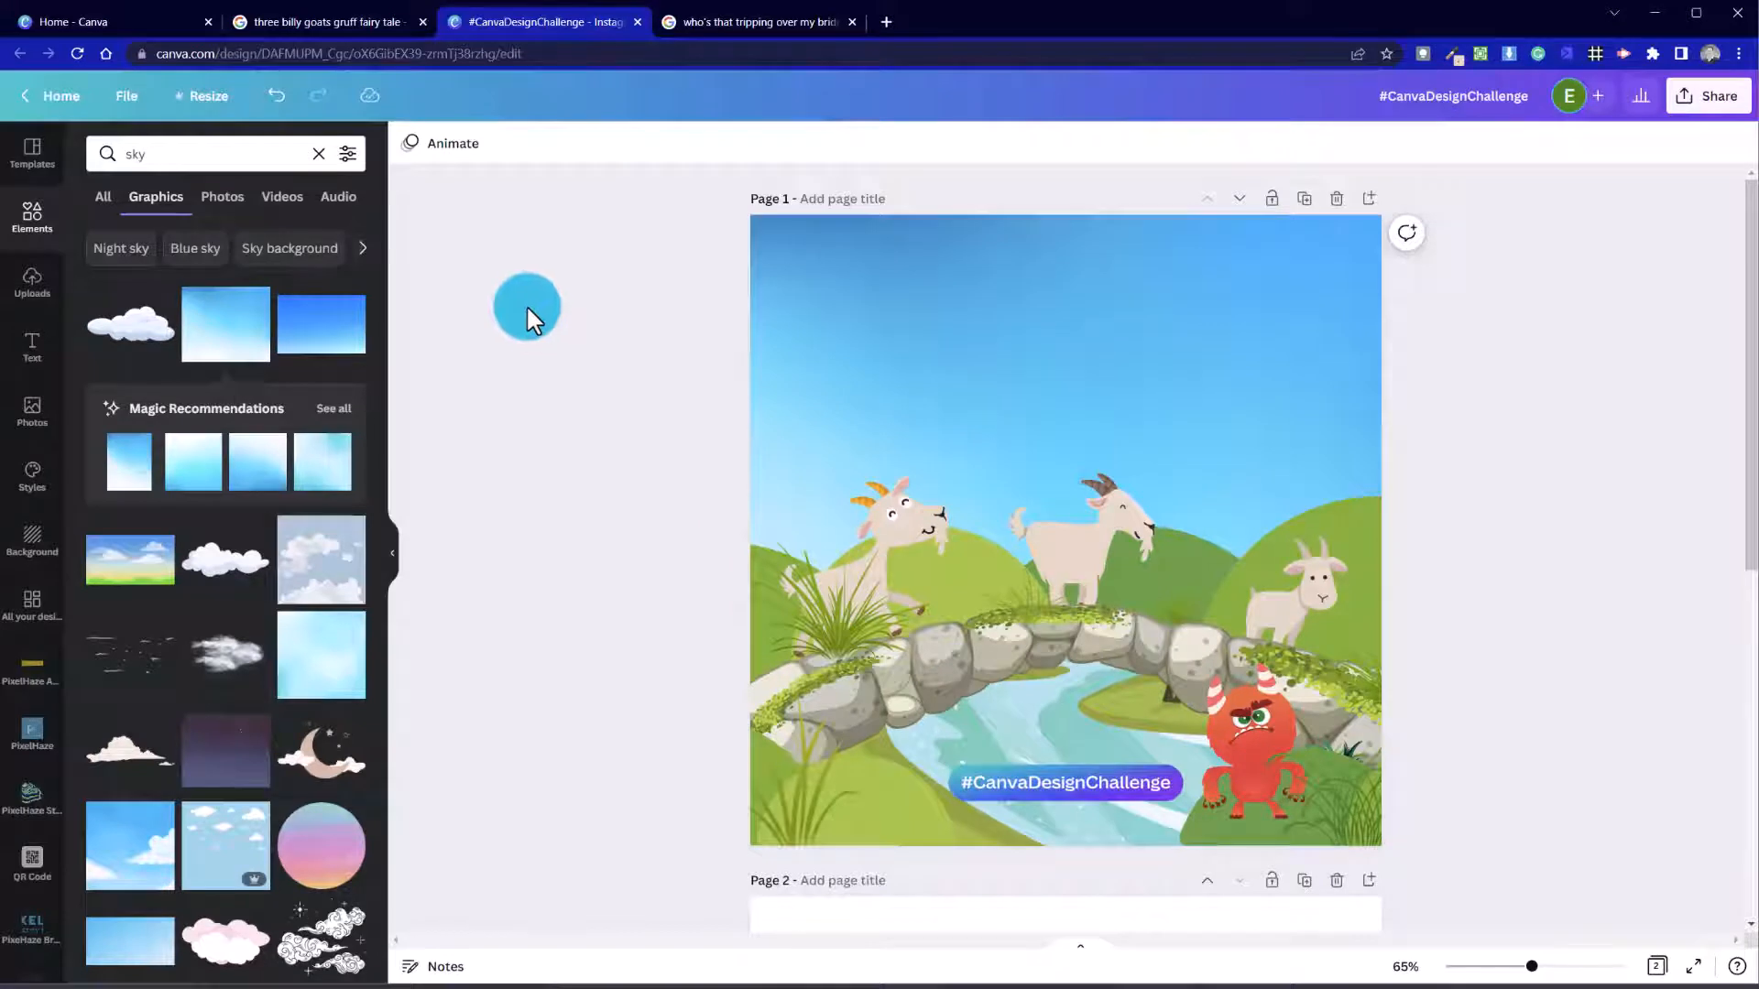
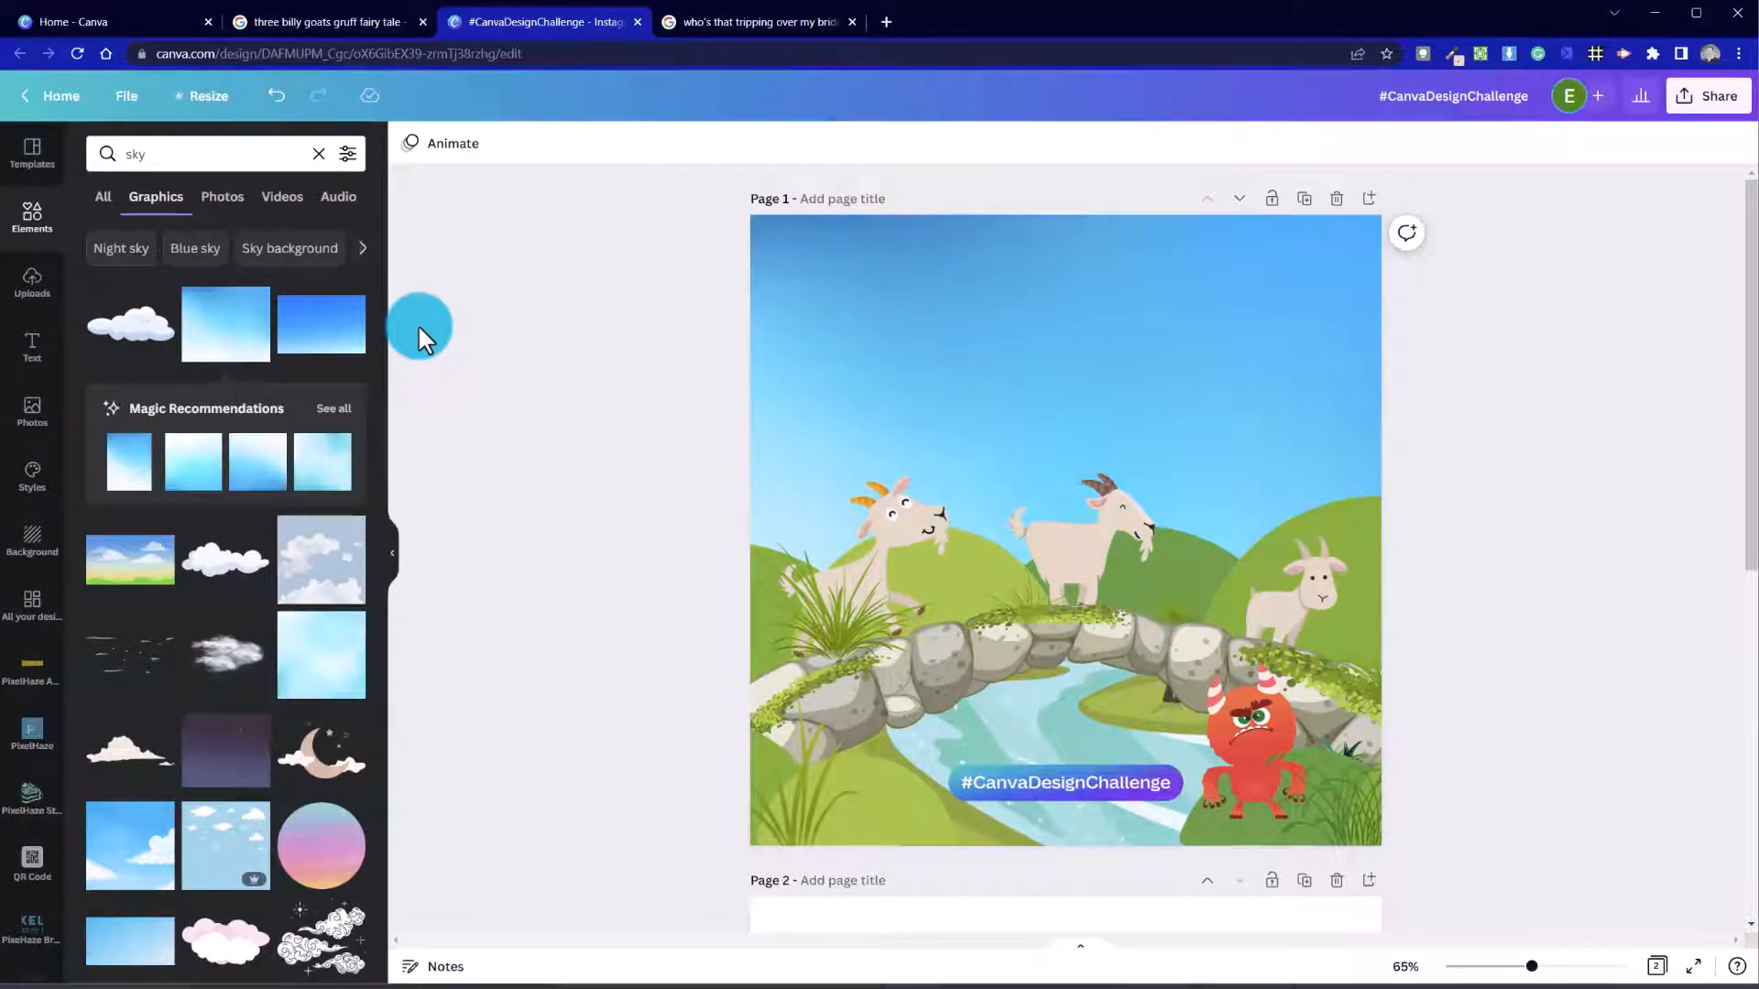
Step: Add the Merry Christmas font combination from the text designs and place it in the sky above the goats
{"action": "left_click", "coordinate": [33, 346]}
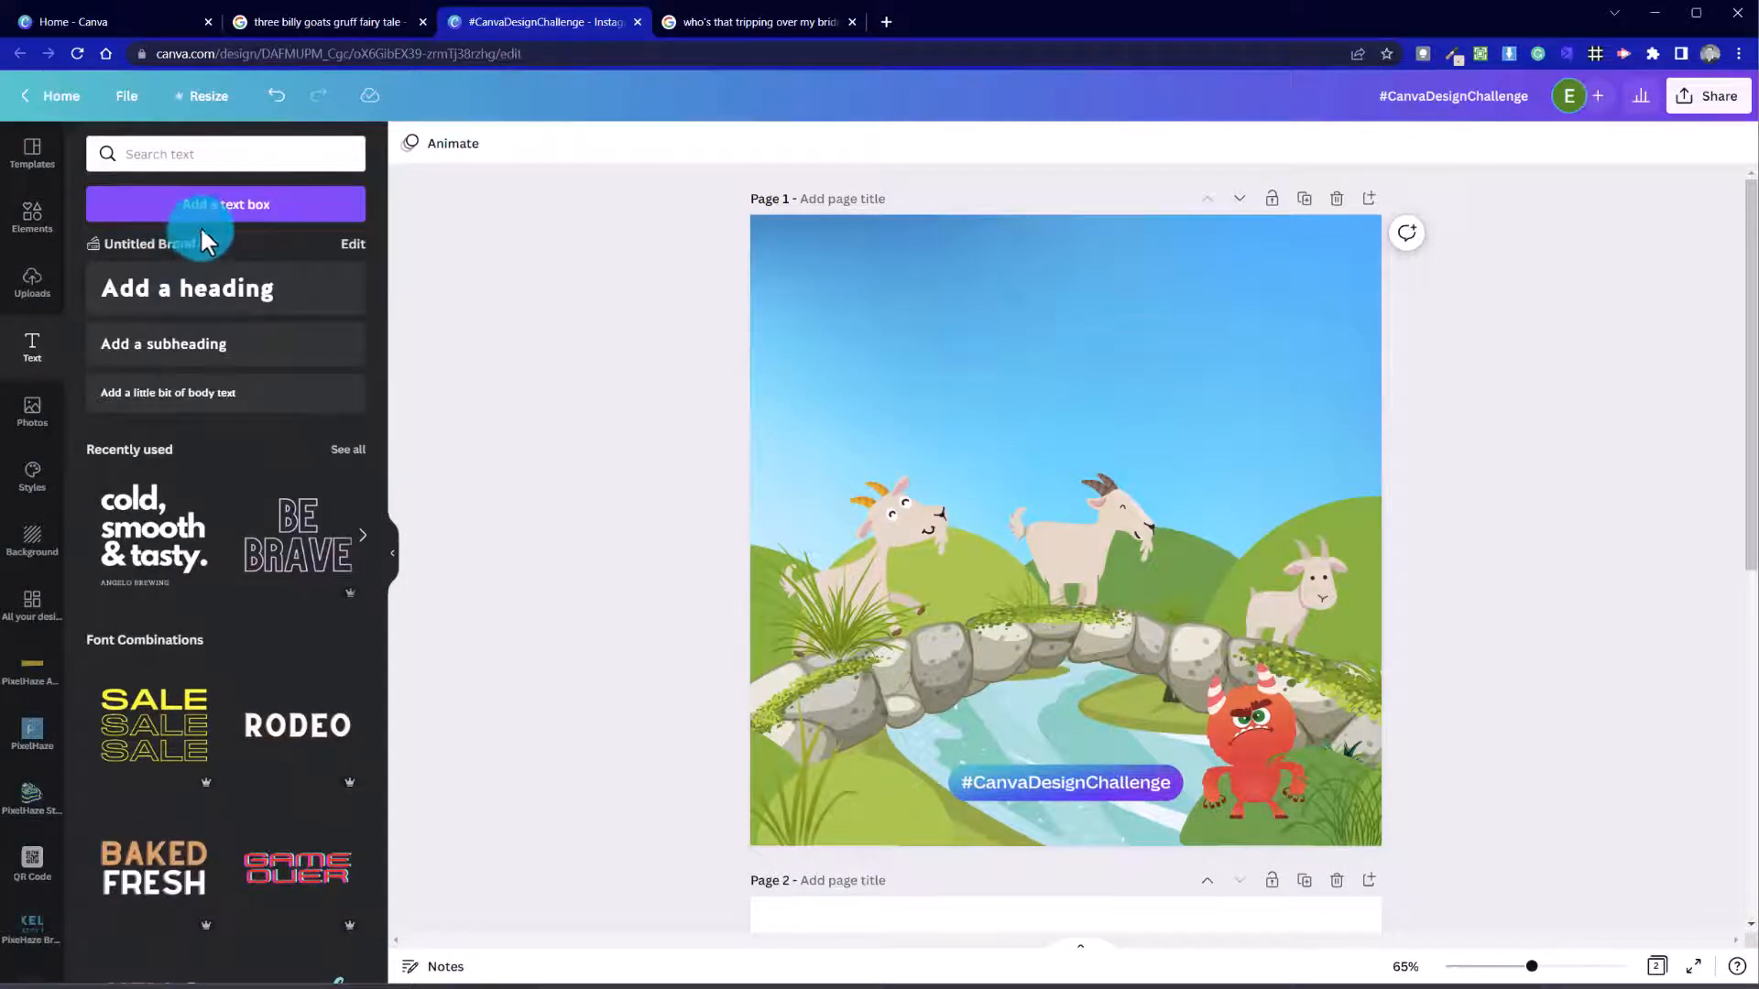
{"action": "scroll", "coordinate": [136, 588], "scroll_direction": "down", "scroll_amount": 10}
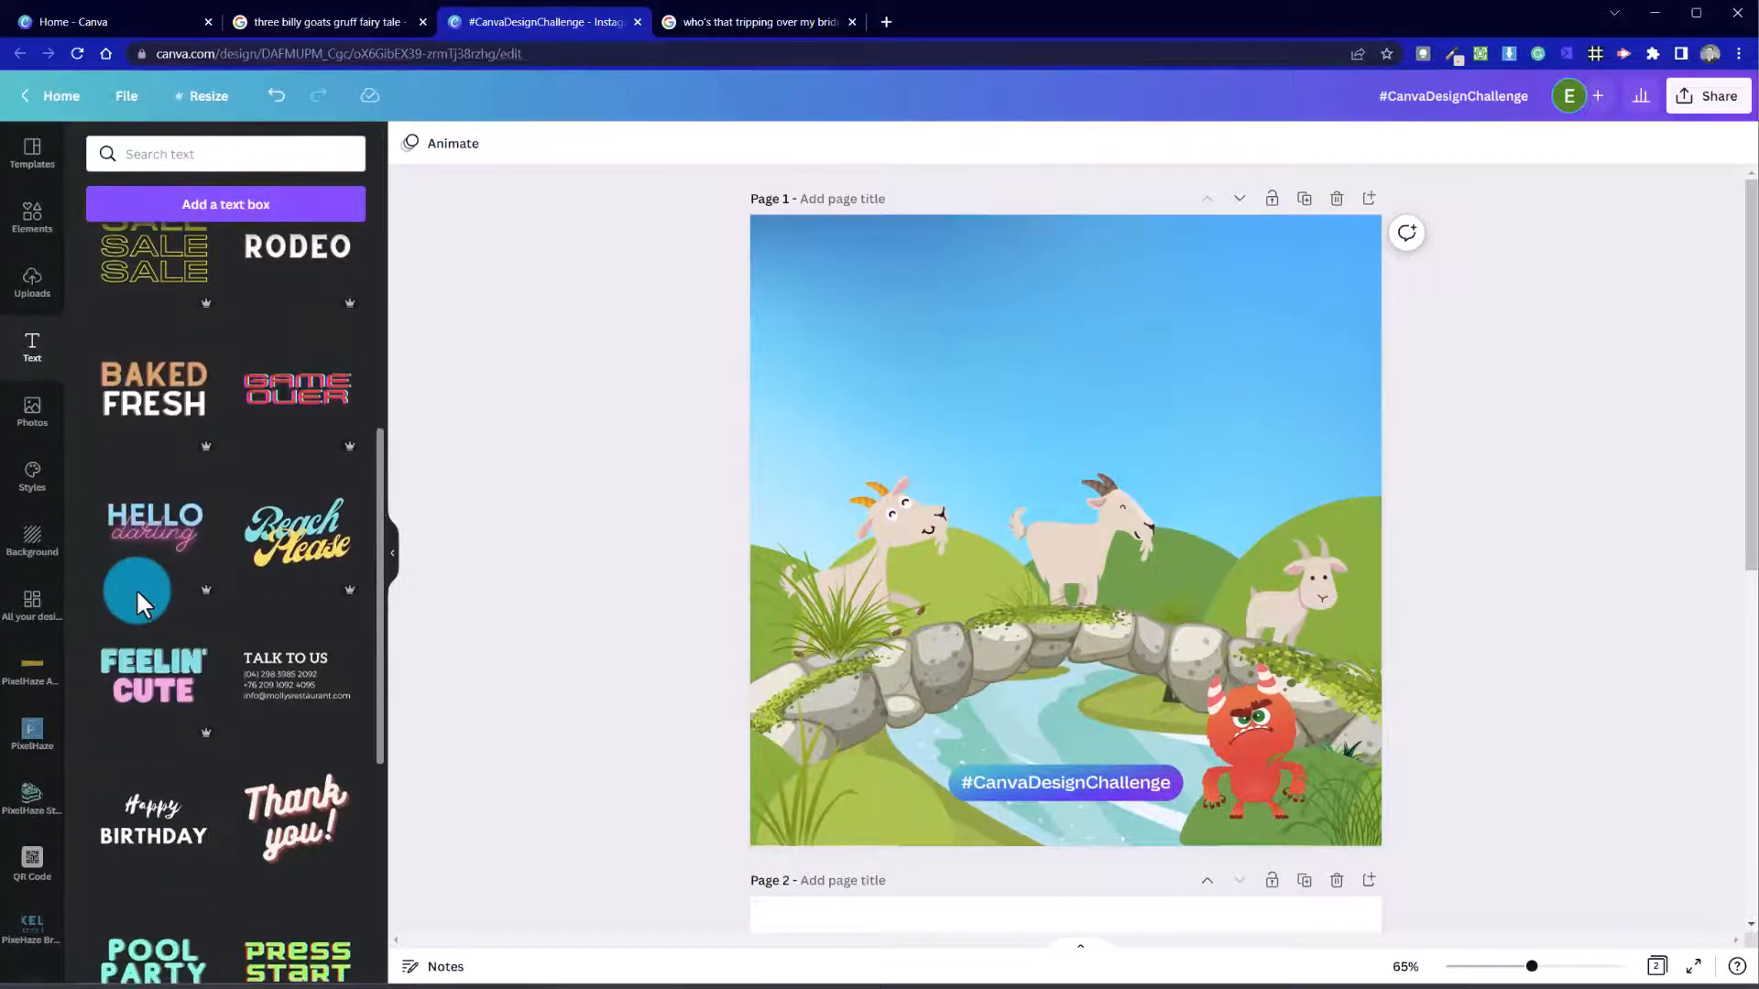
{"action": "scroll", "coordinate": [137, 604], "scroll_direction": "down", "scroll_amount": 5}
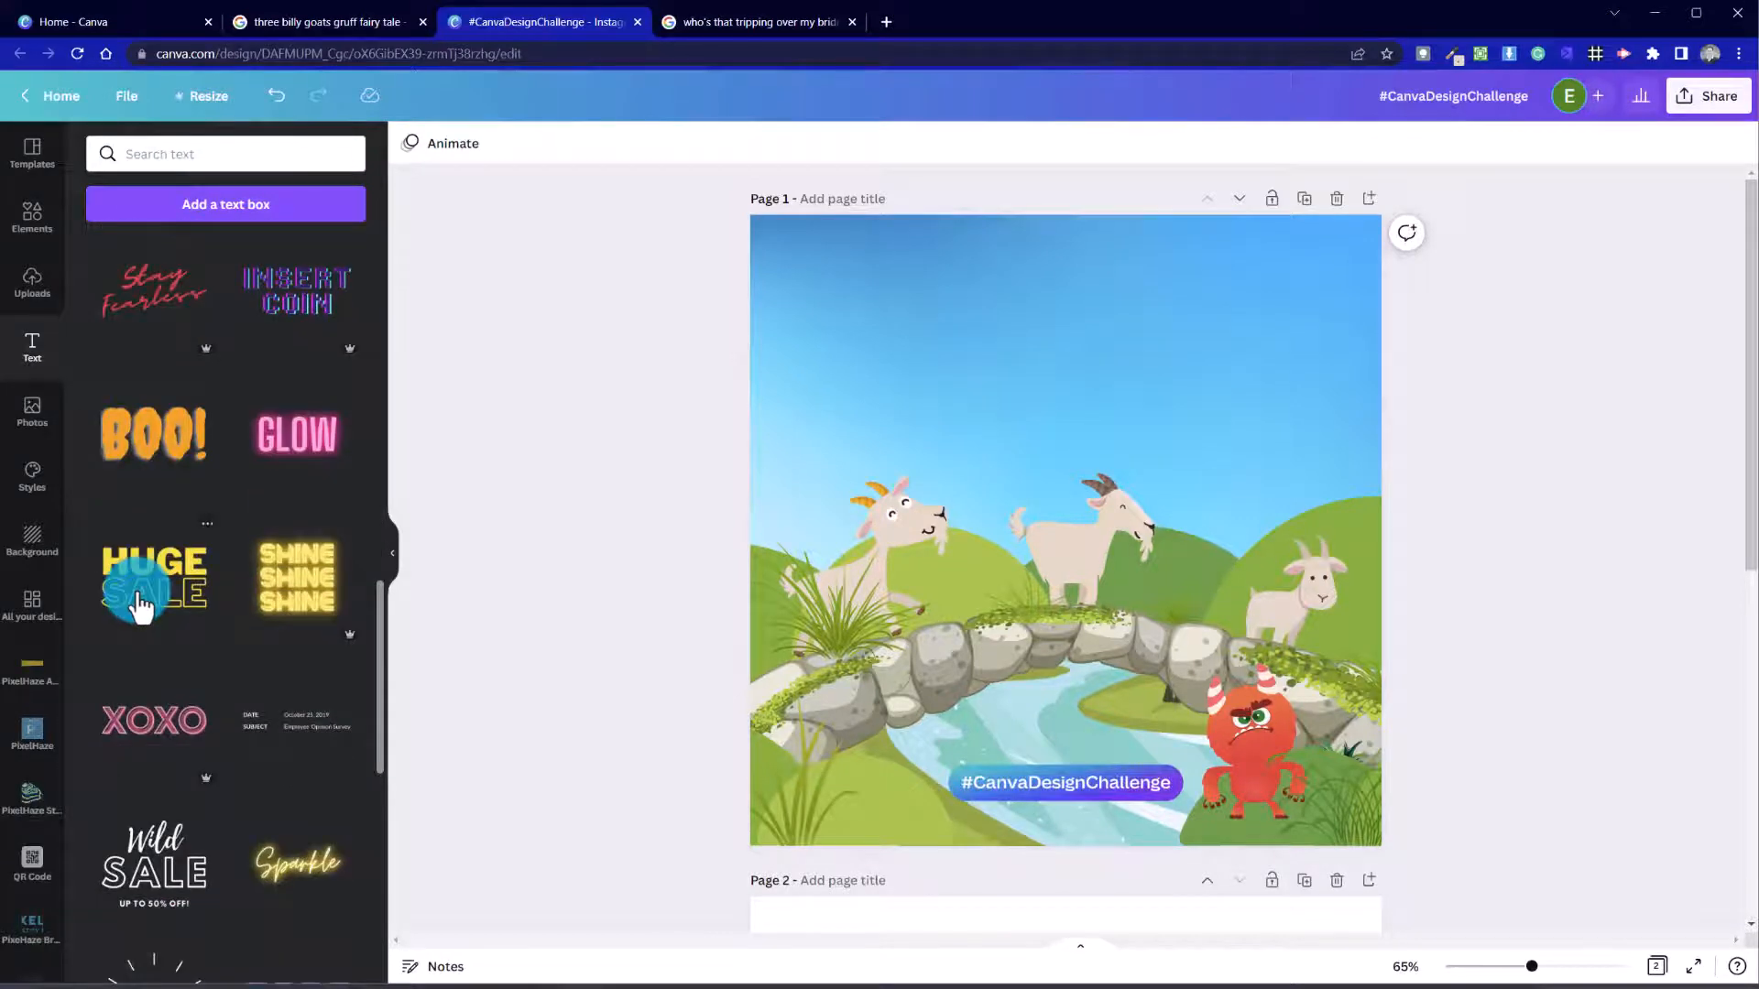
{"action": "scroll", "coordinate": [139, 606], "scroll_direction": "down", "scroll_amount": 5}
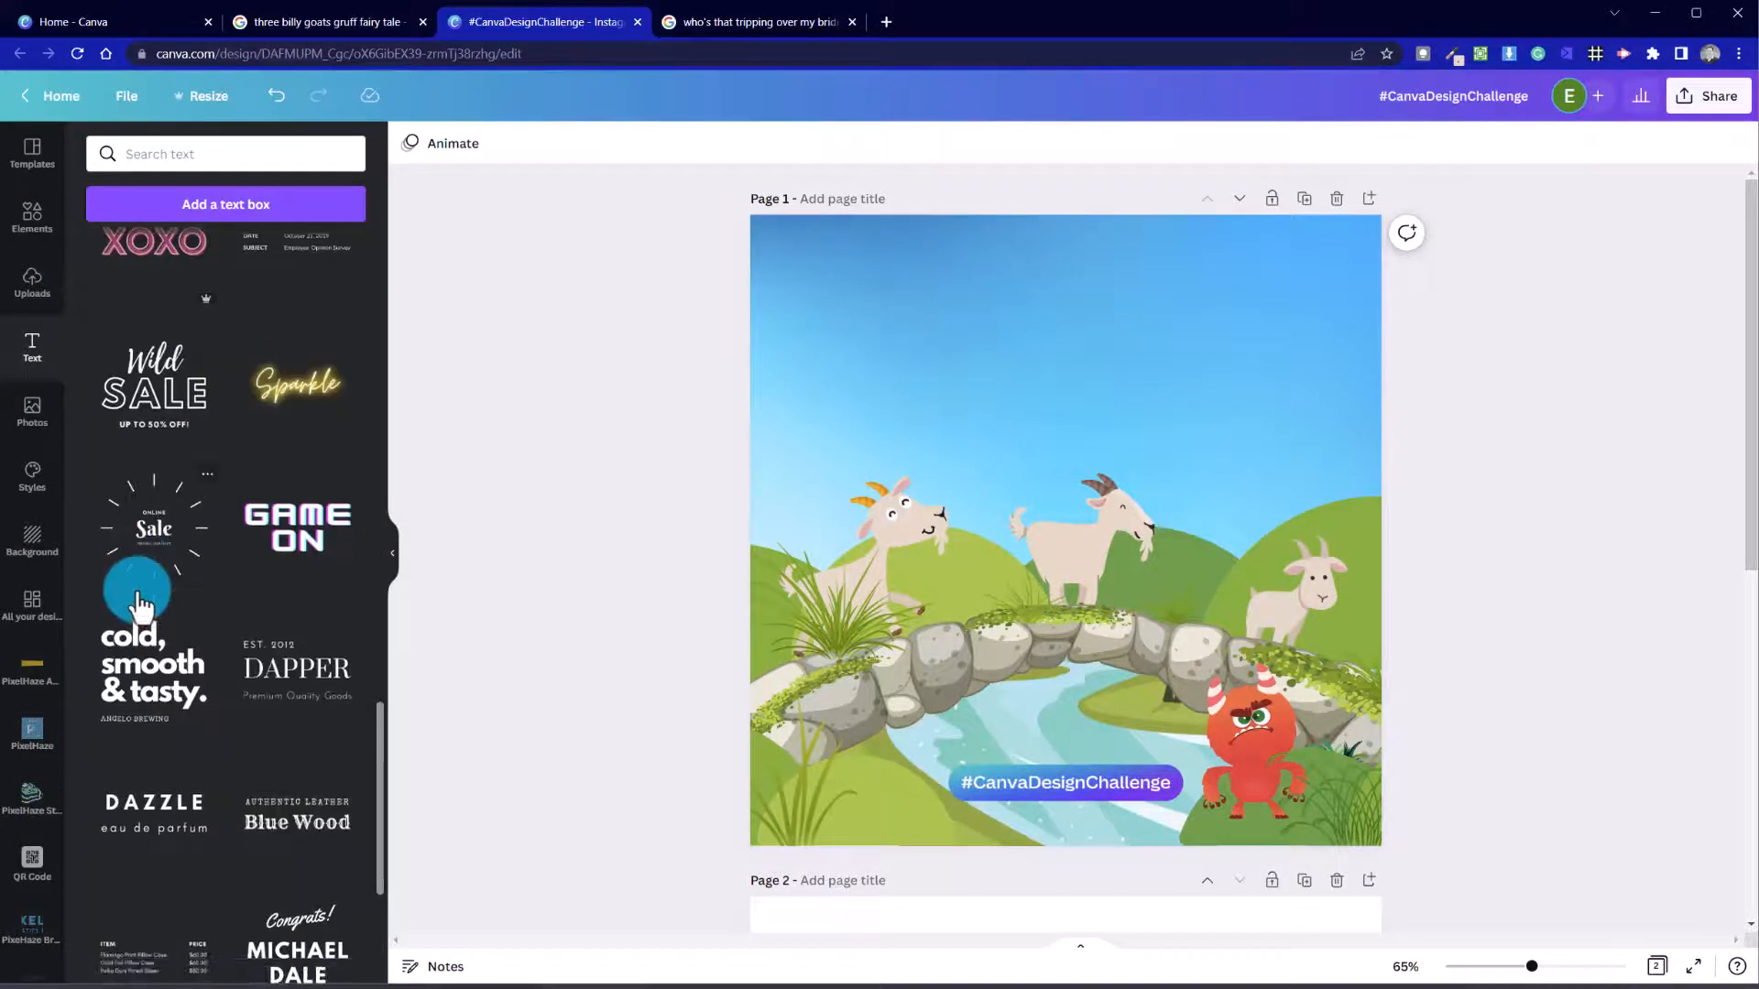
{"action": "scroll", "coordinate": [139, 607], "scroll_direction": "down", "scroll_amount": 5}
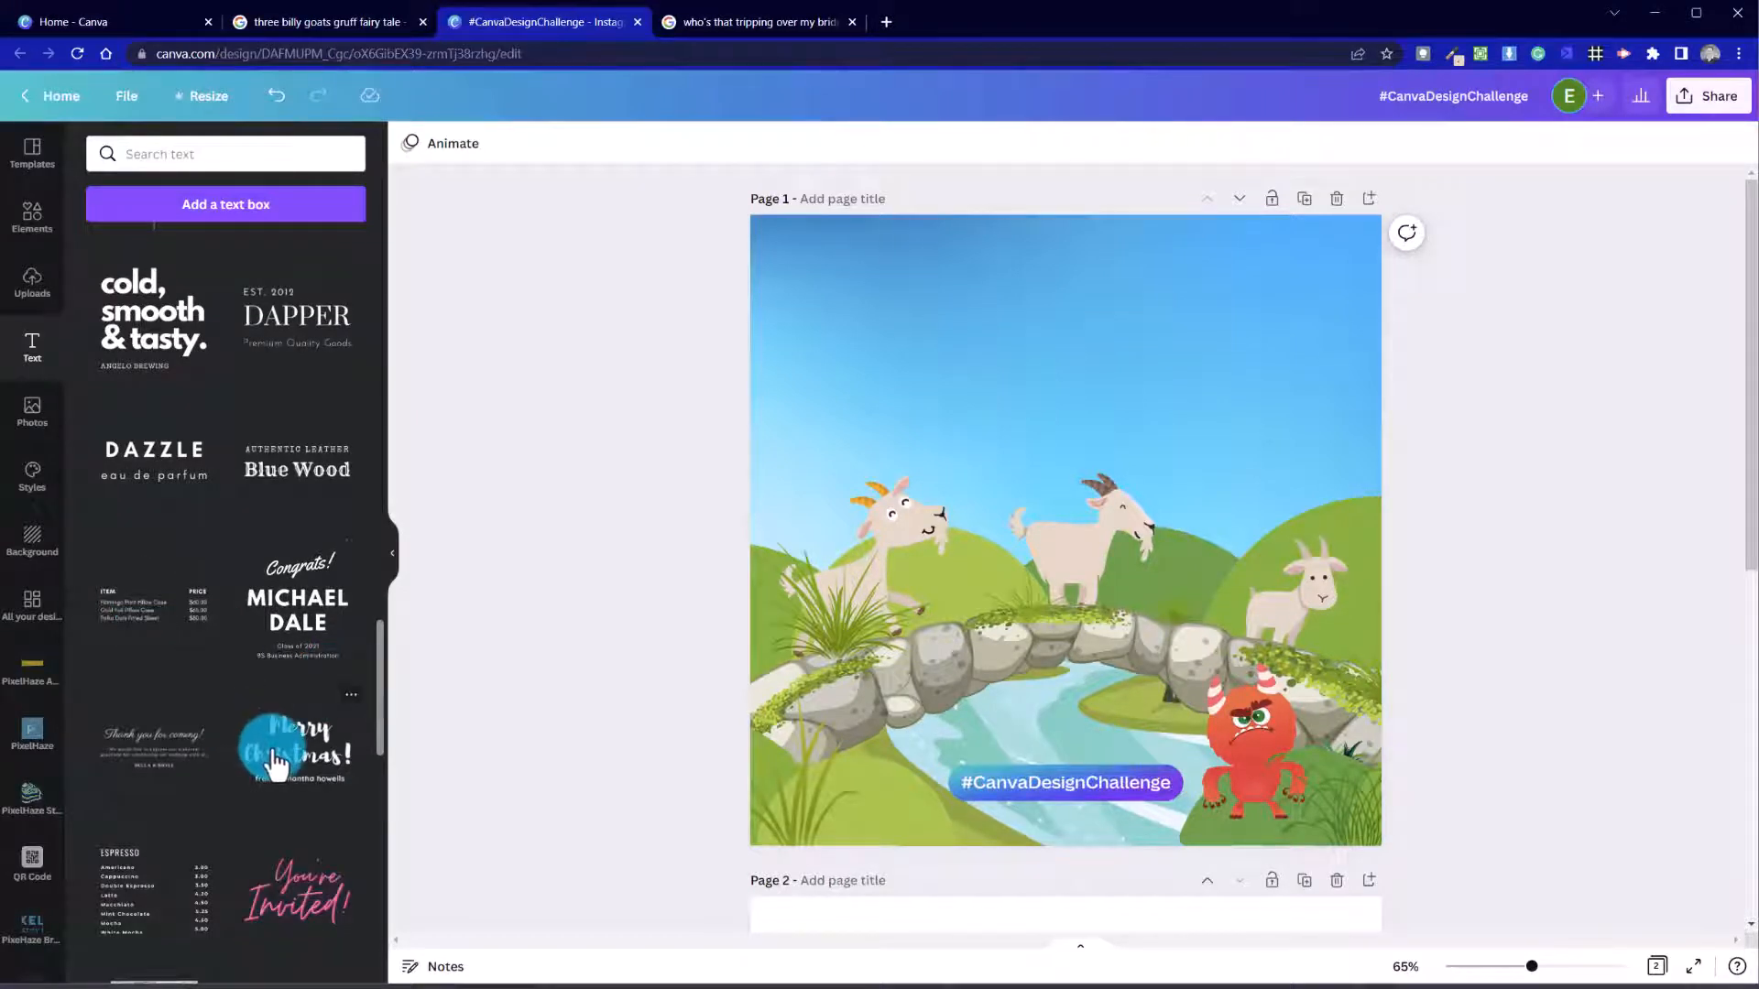
{"action": "left_click_drag", "start_coordinate": [276, 761], "coordinate": [1180, 644]}
{"action": "left_click_drag", "start_coordinate": [1057, 563], "coordinate": [997, 408]}
Step: Replace the Merry Christmas heading text with "Who's"
{"action": "left_click_drag", "start_coordinate": [954, 336], "coordinate": [1287, 423]}
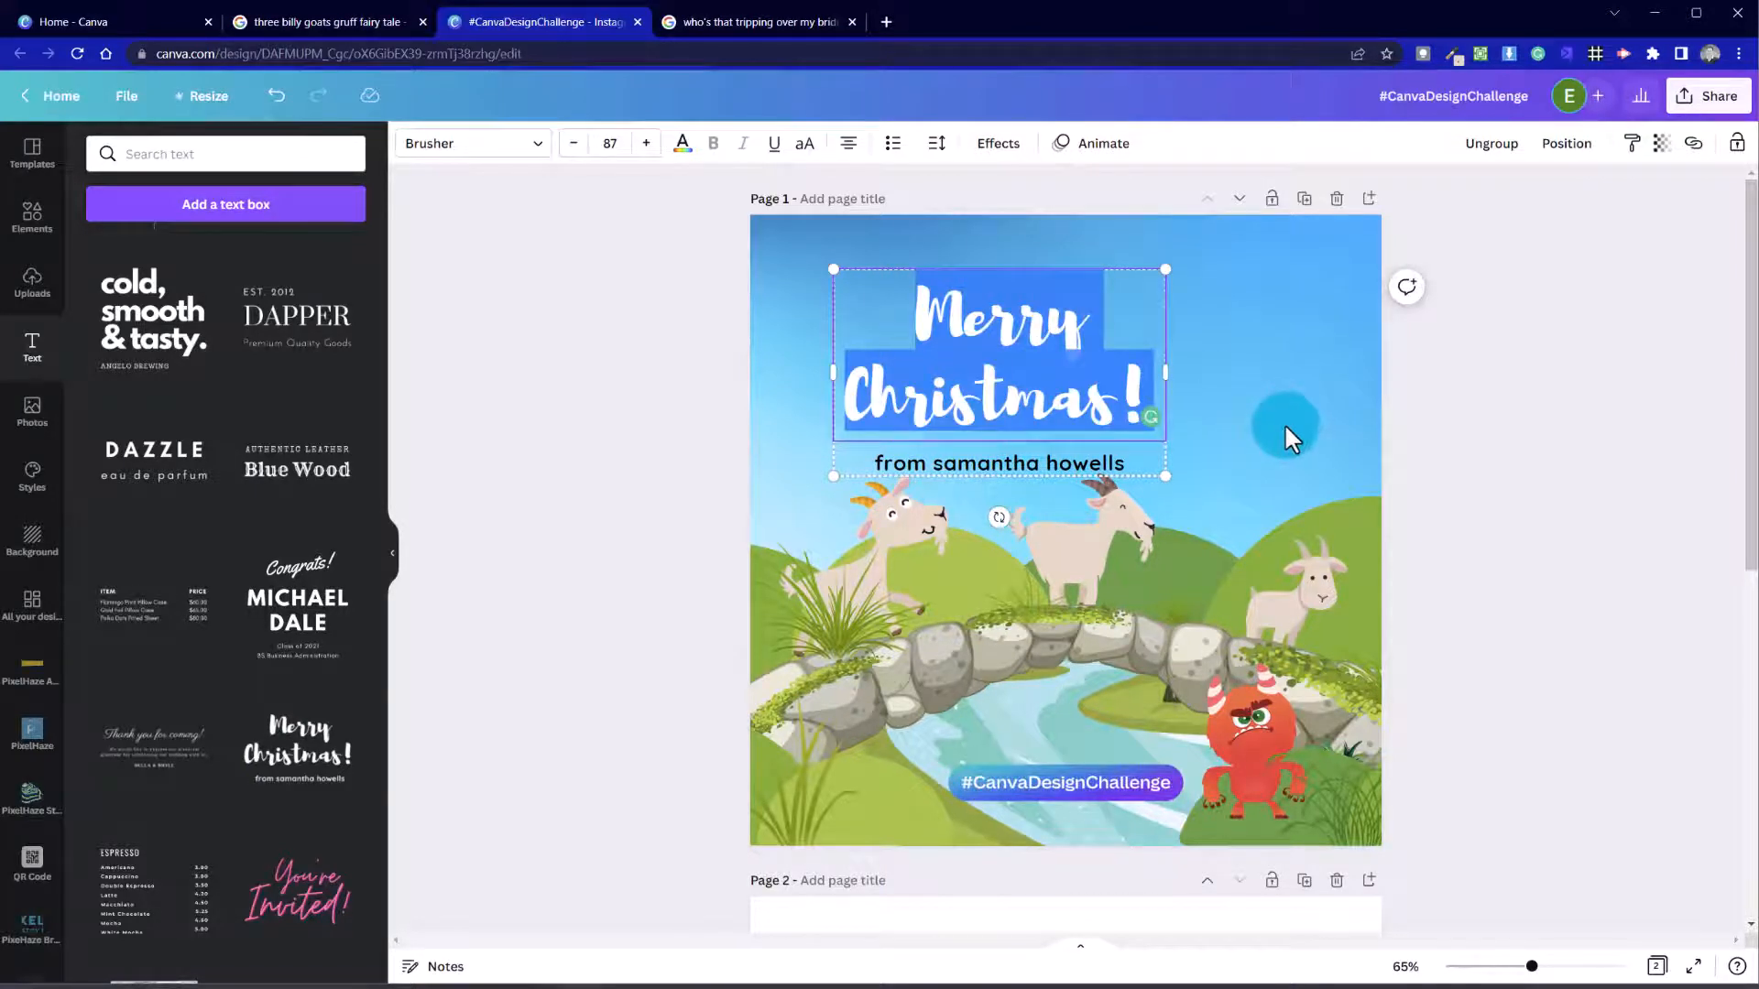
{"action": "type", "text": "Who's"}
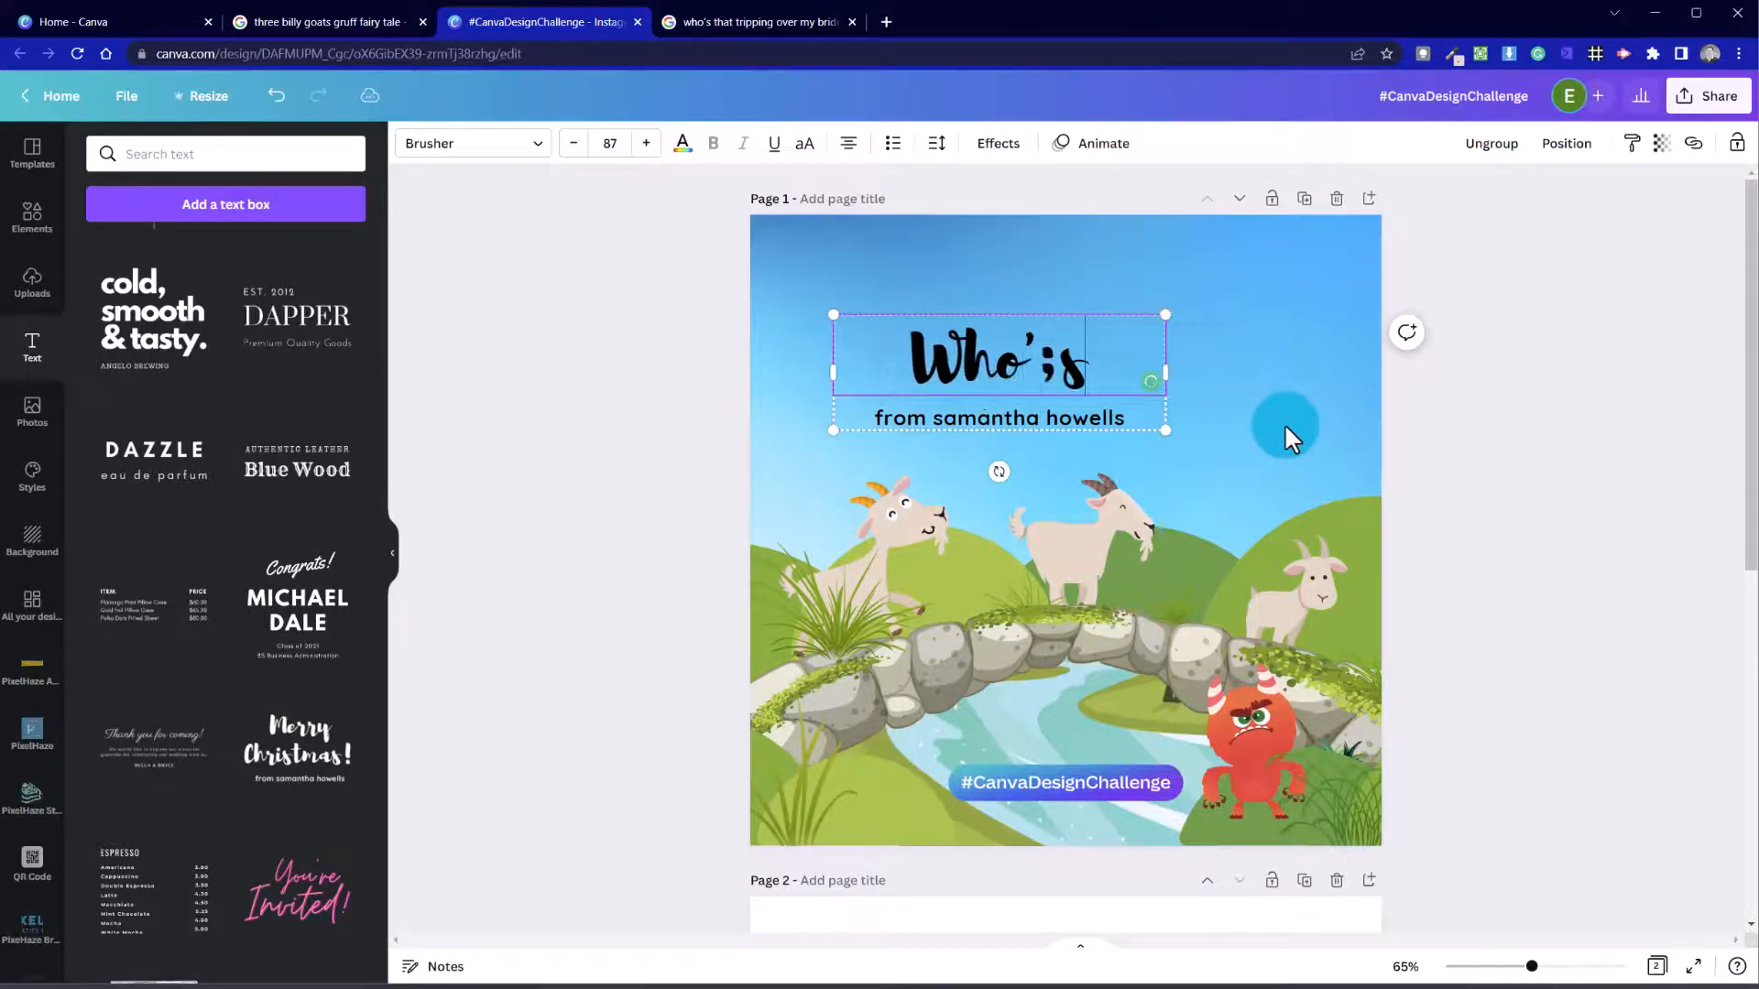
{"action": "key", "text": "BackSpace"}
{"action": "type", "text": "s"}
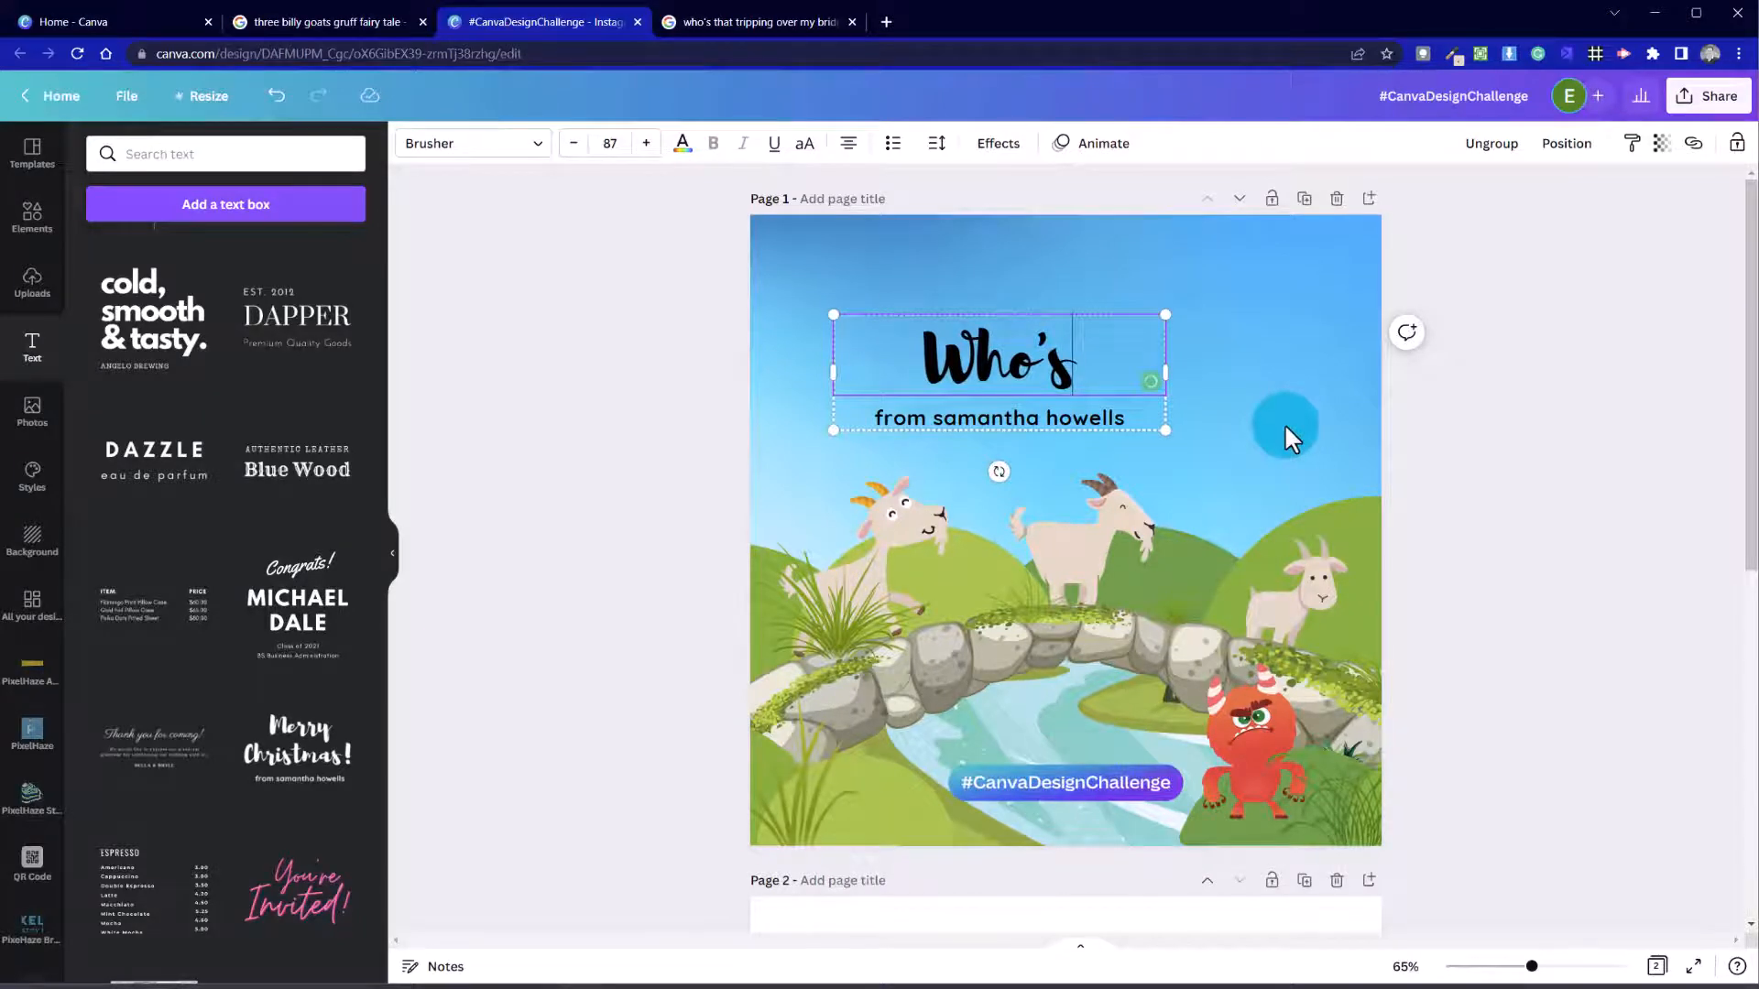
{"action": "left_click", "coordinate": [1227, 481]}
Step: Ungroup the text combination and delete the small sender line under "Who's"
{"action": "left_click", "coordinate": [1086, 426]}
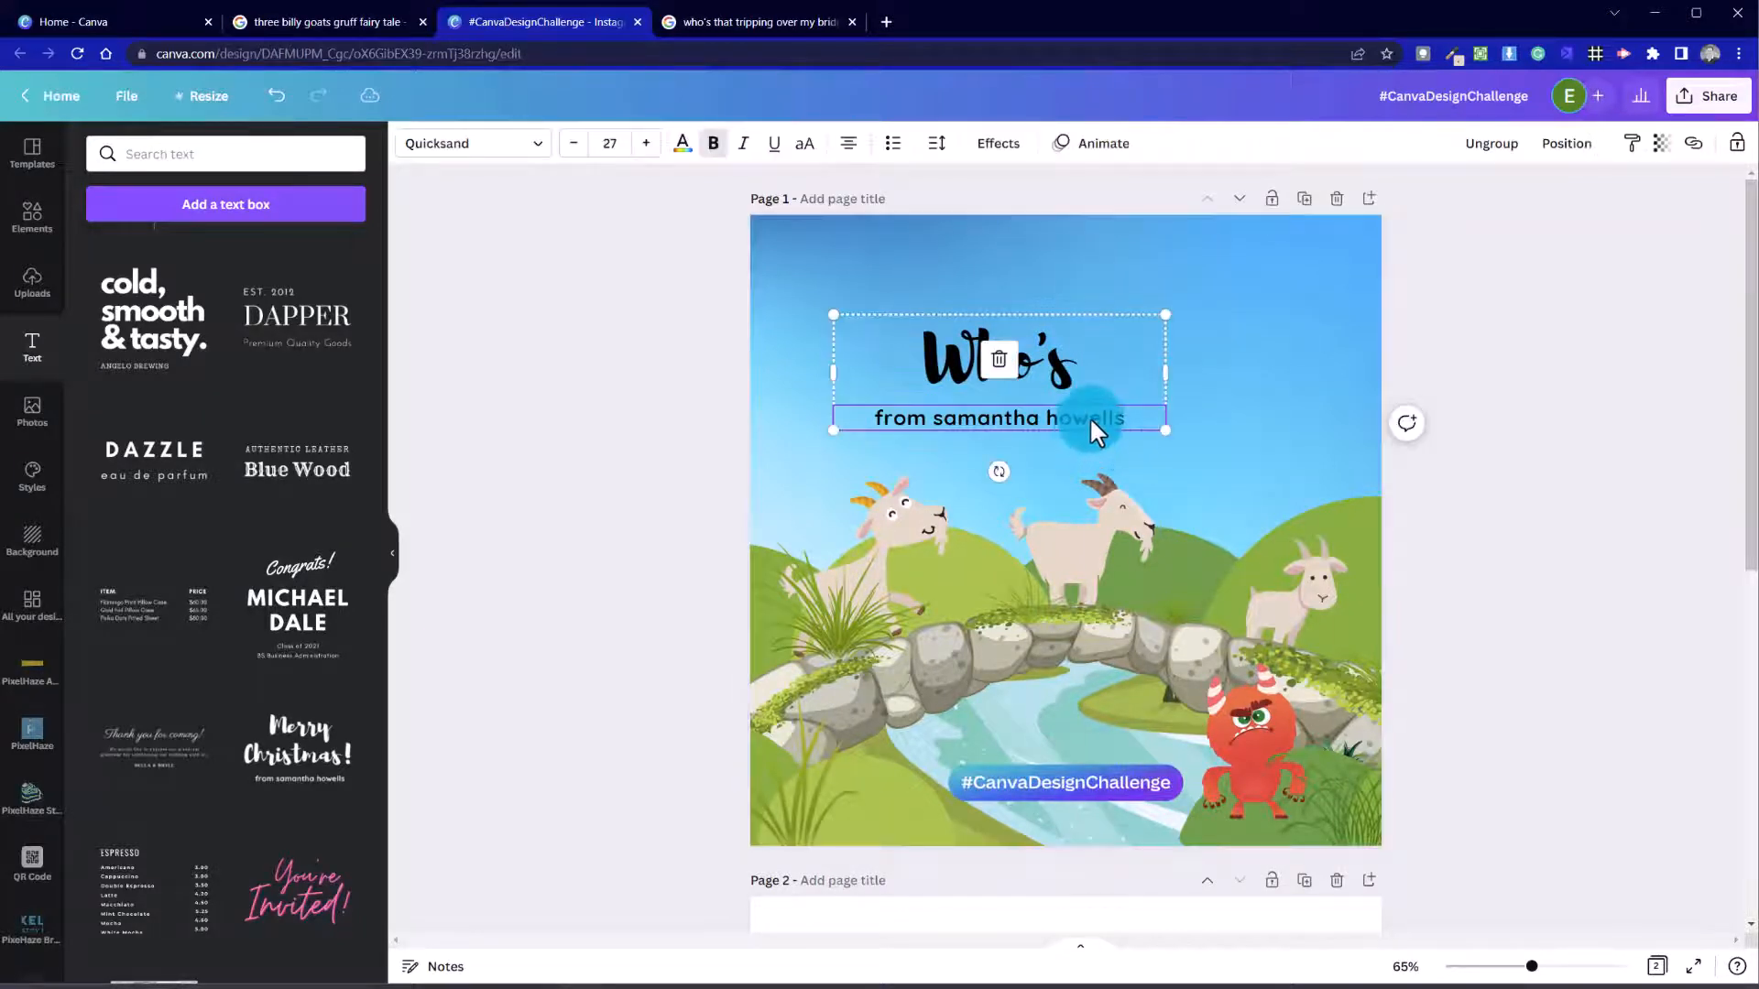
{"action": "right_click", "coordinate": [1091, 417]}
{"action": "left_click", "coordinate": [1157, 577]}
{"action": "left_click", "coordinate": [785, 443]}
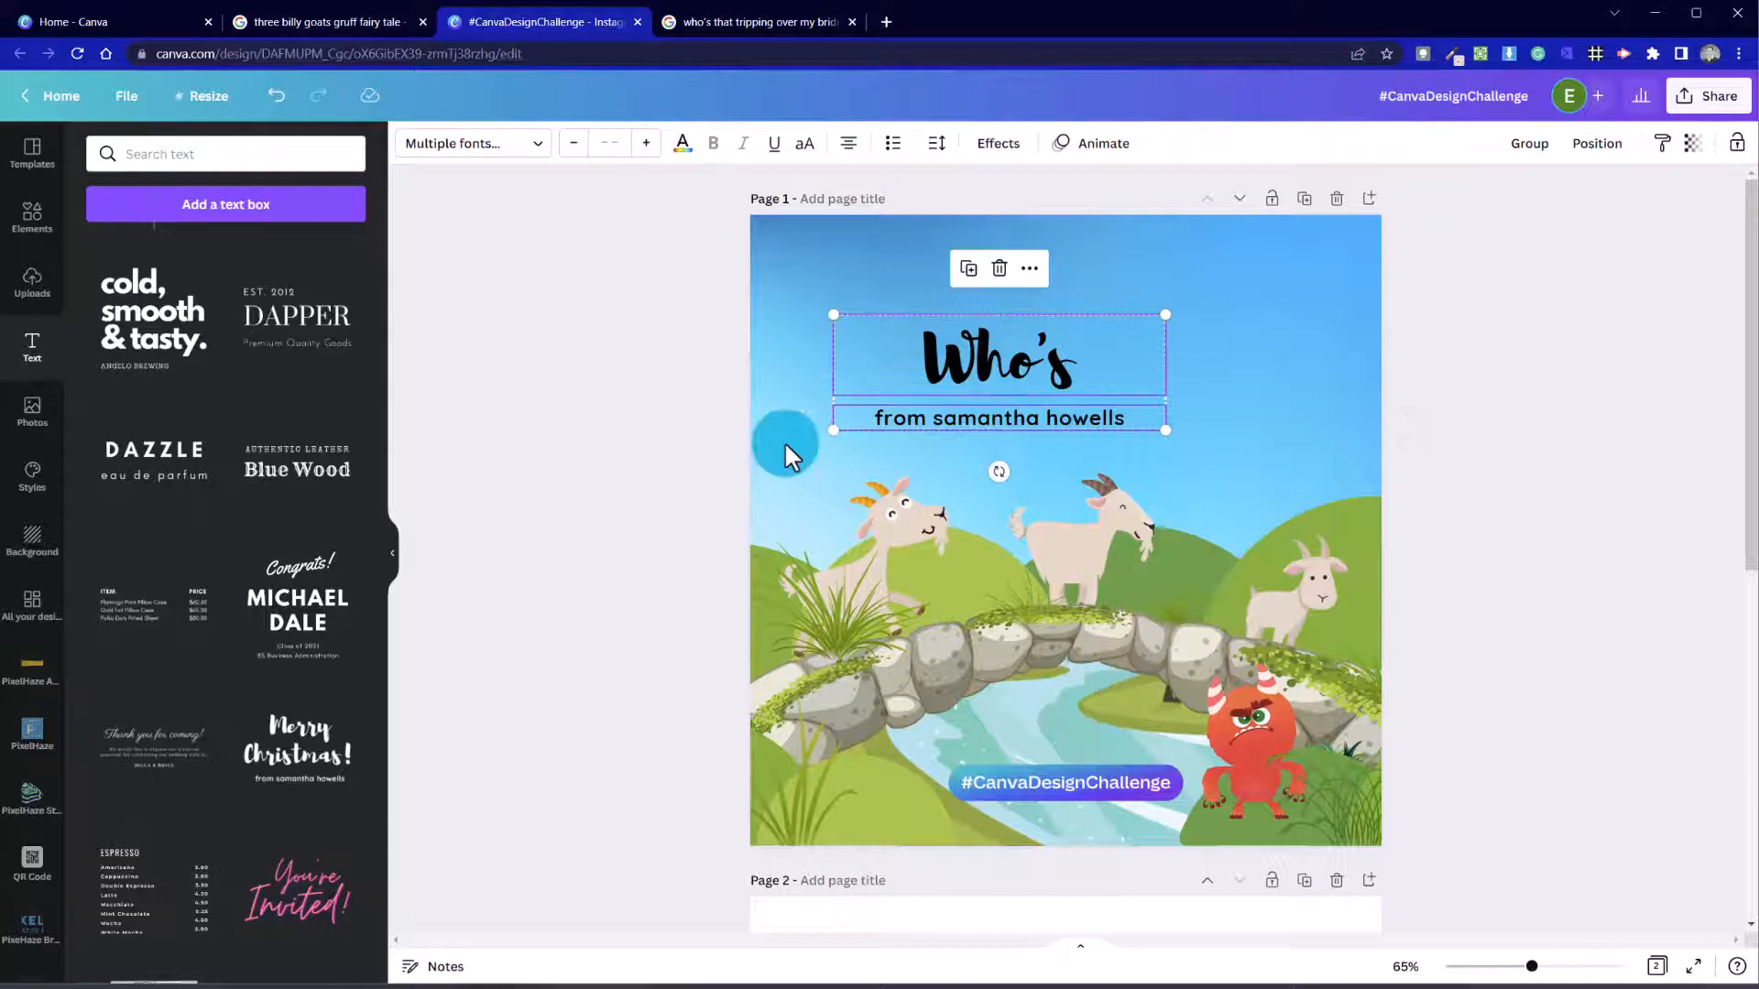
{"action": "left_click", "coordinate": [868, 428]}
{"action": "key", "text": "Delete"}
Step: Move "Who's" up and to the left, duplicate it slightly lower and change the copy's text to "that"
{"action": "left_click_drag", "start_coordinate": [1026, 393], "coordinate": [1058, 367]}
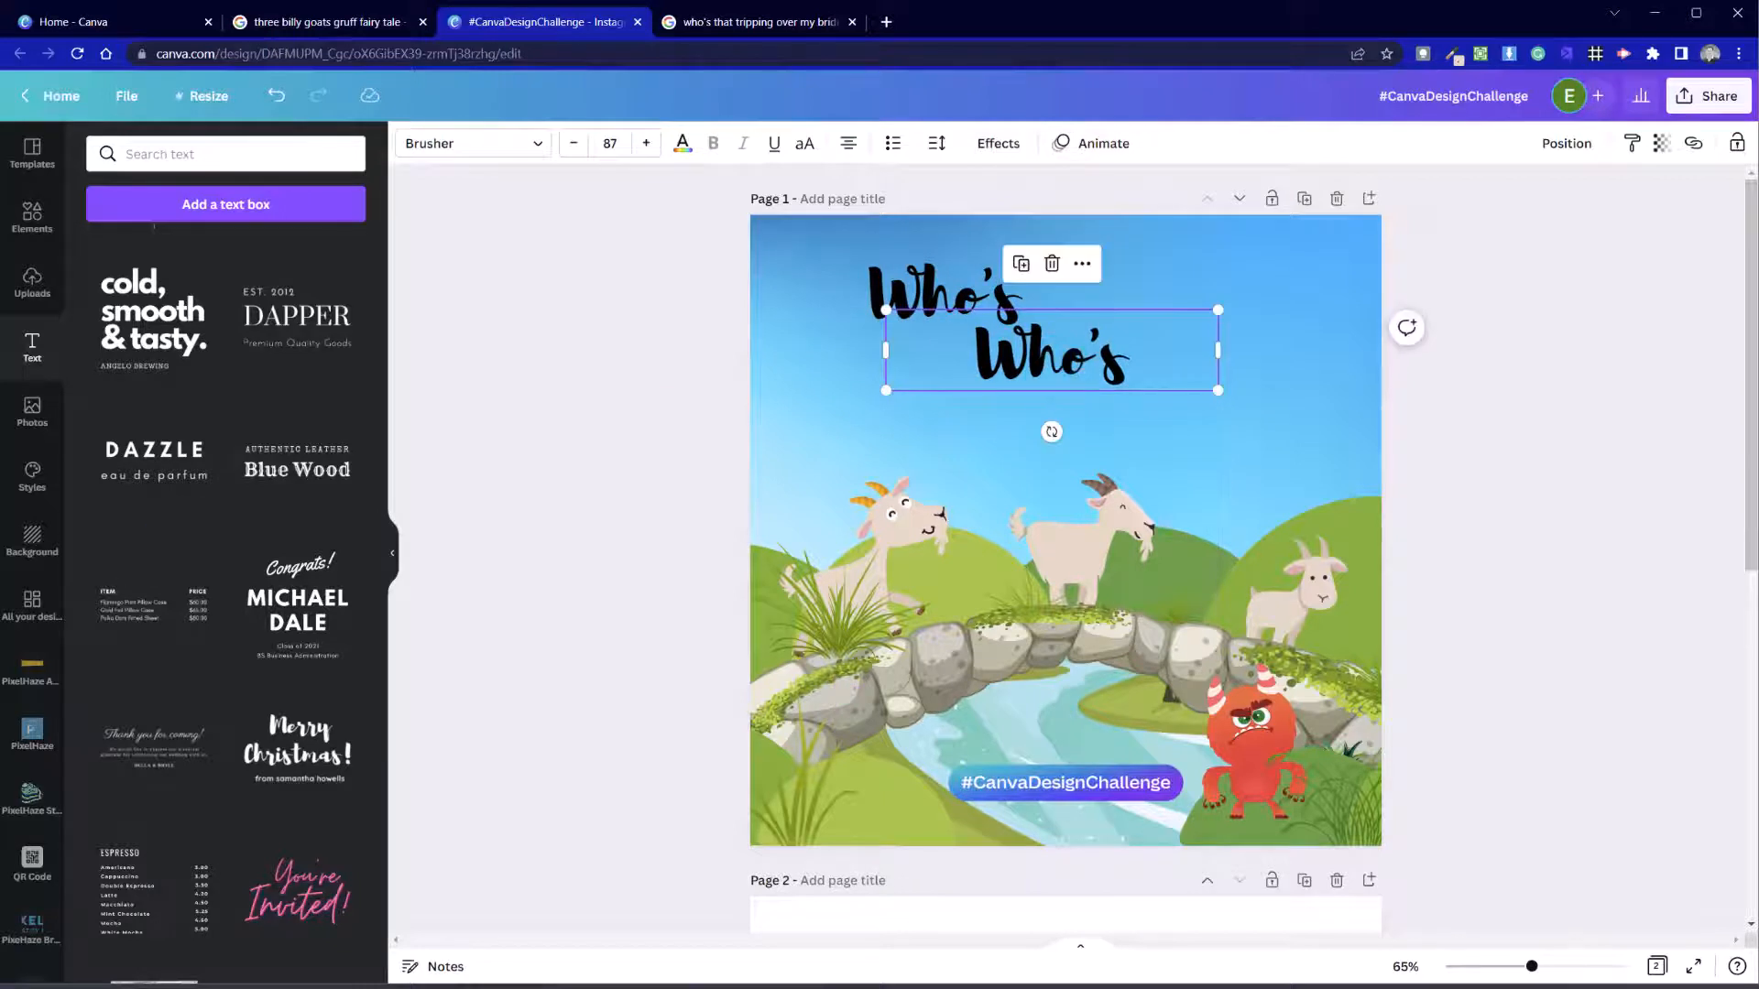
{"action": "left_click", "coordinate": [758, 479]}
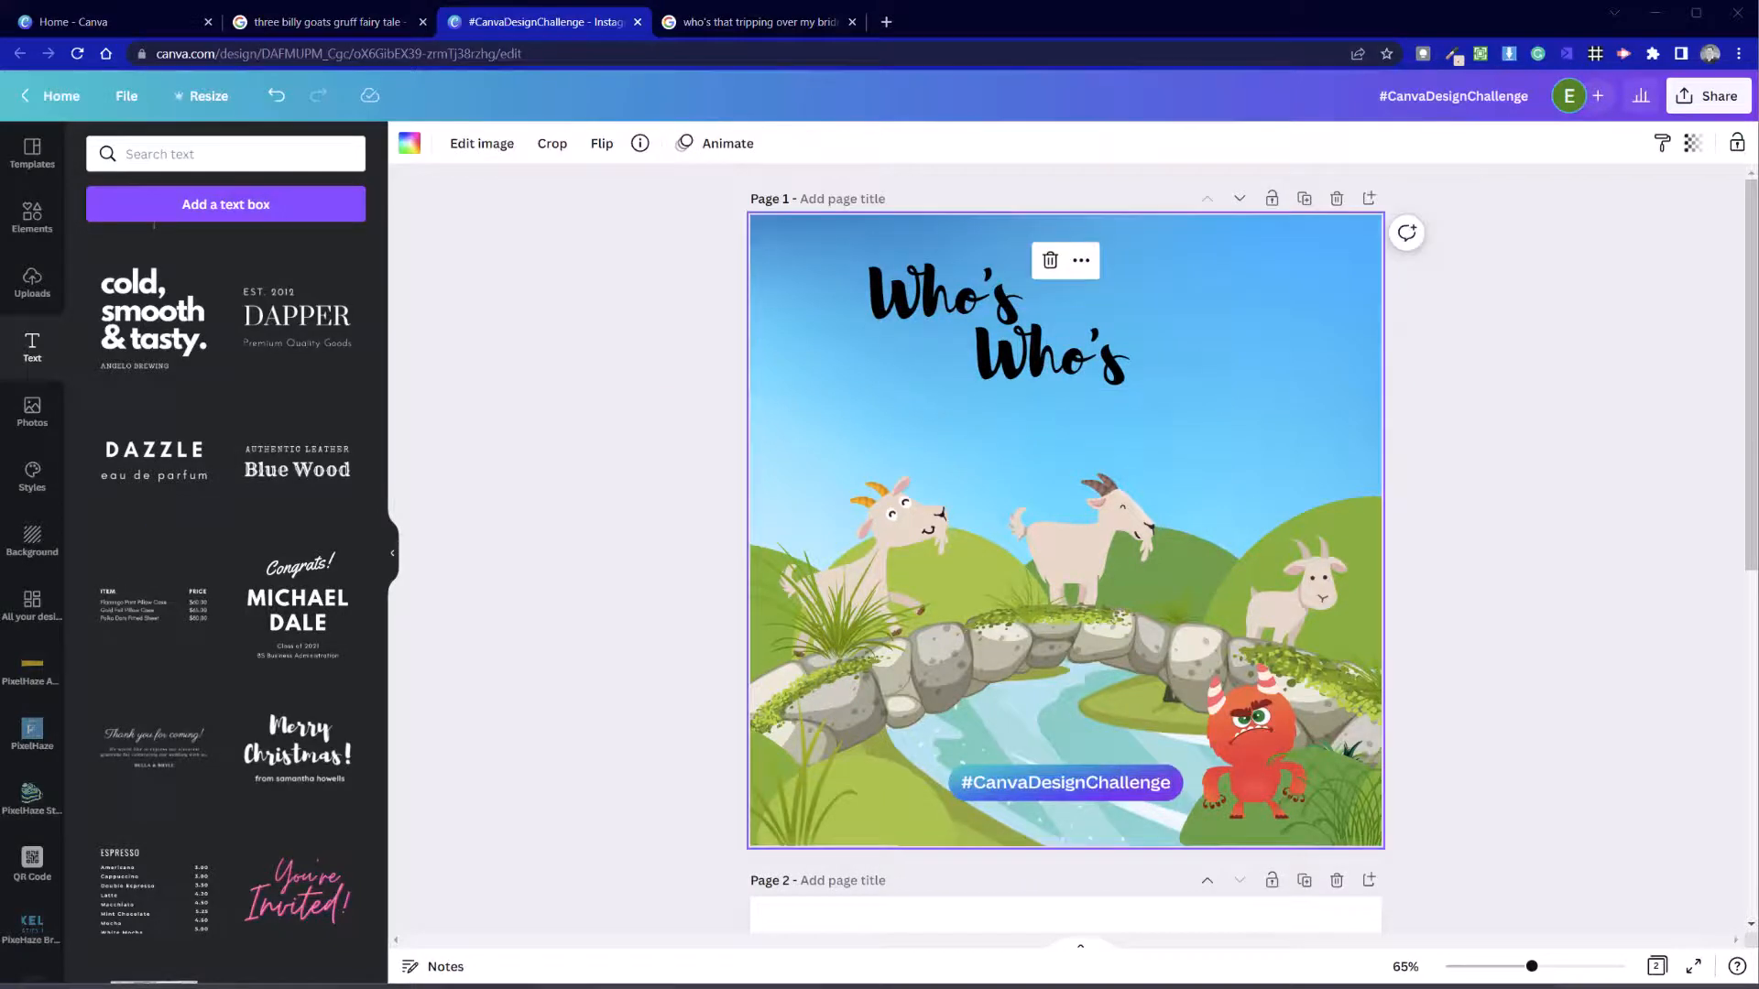
{"action": "left_click", "coordinate": [1068, 355]}
{"action": "double_click", "coordinate": [1081, 367]}
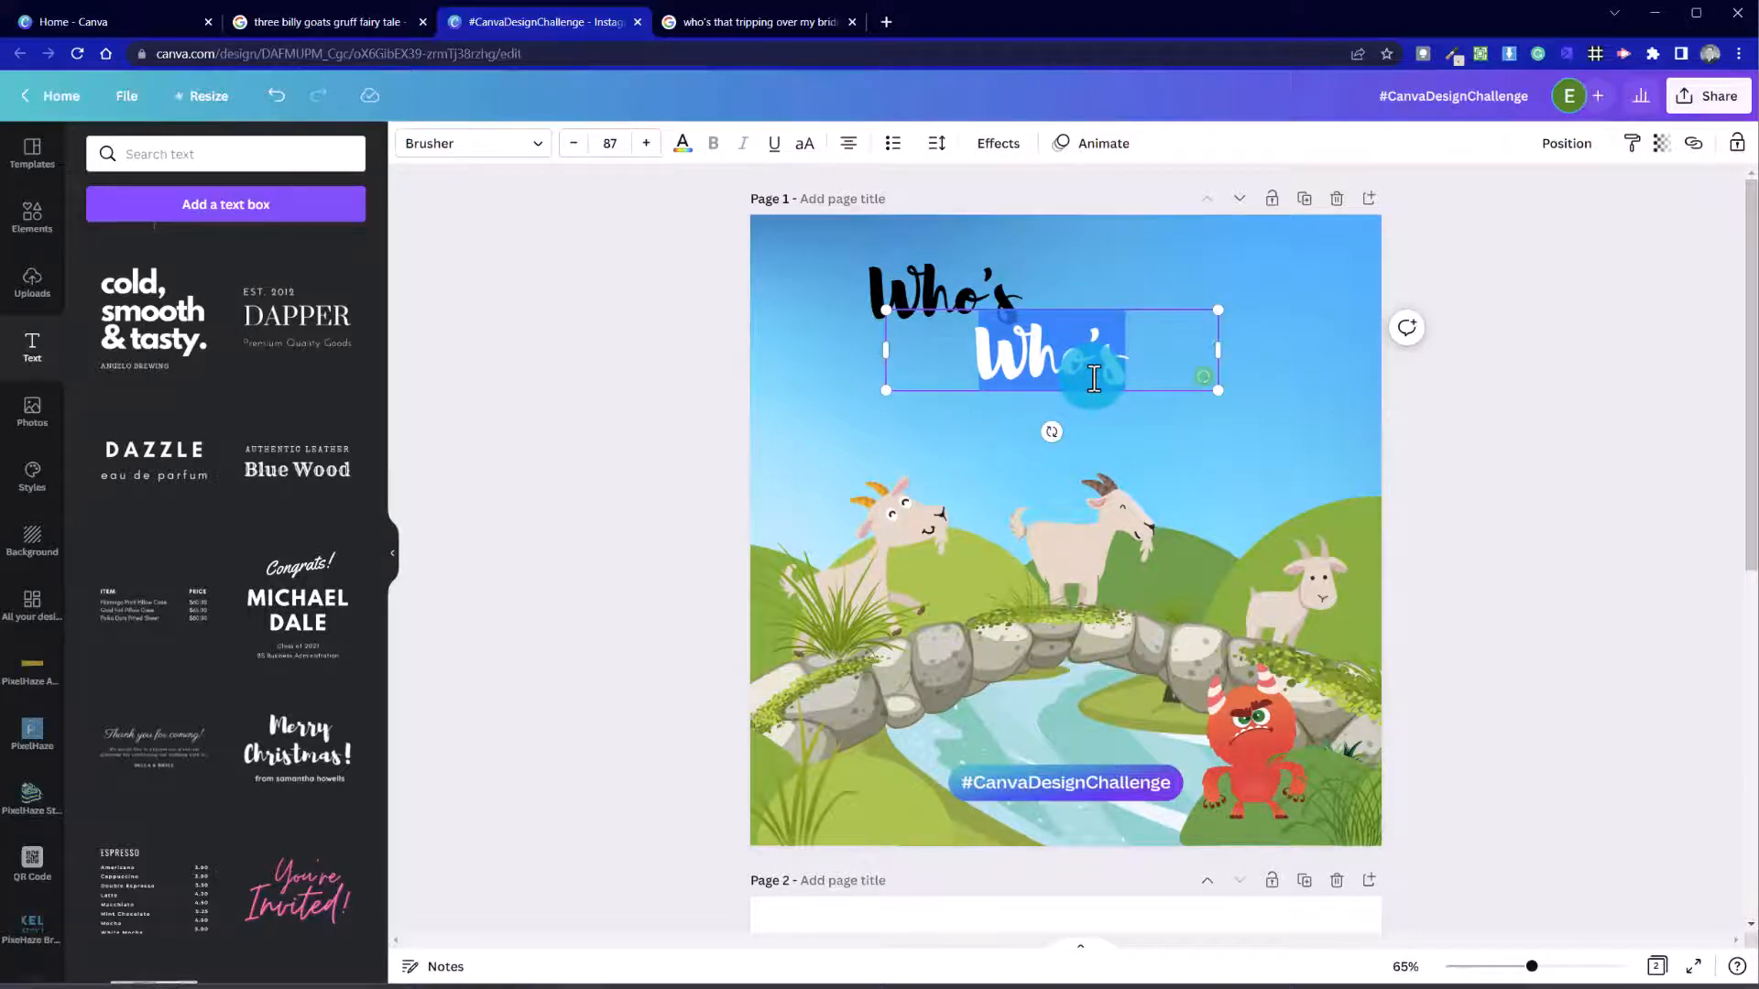
{"action": "type", "text": "that"}
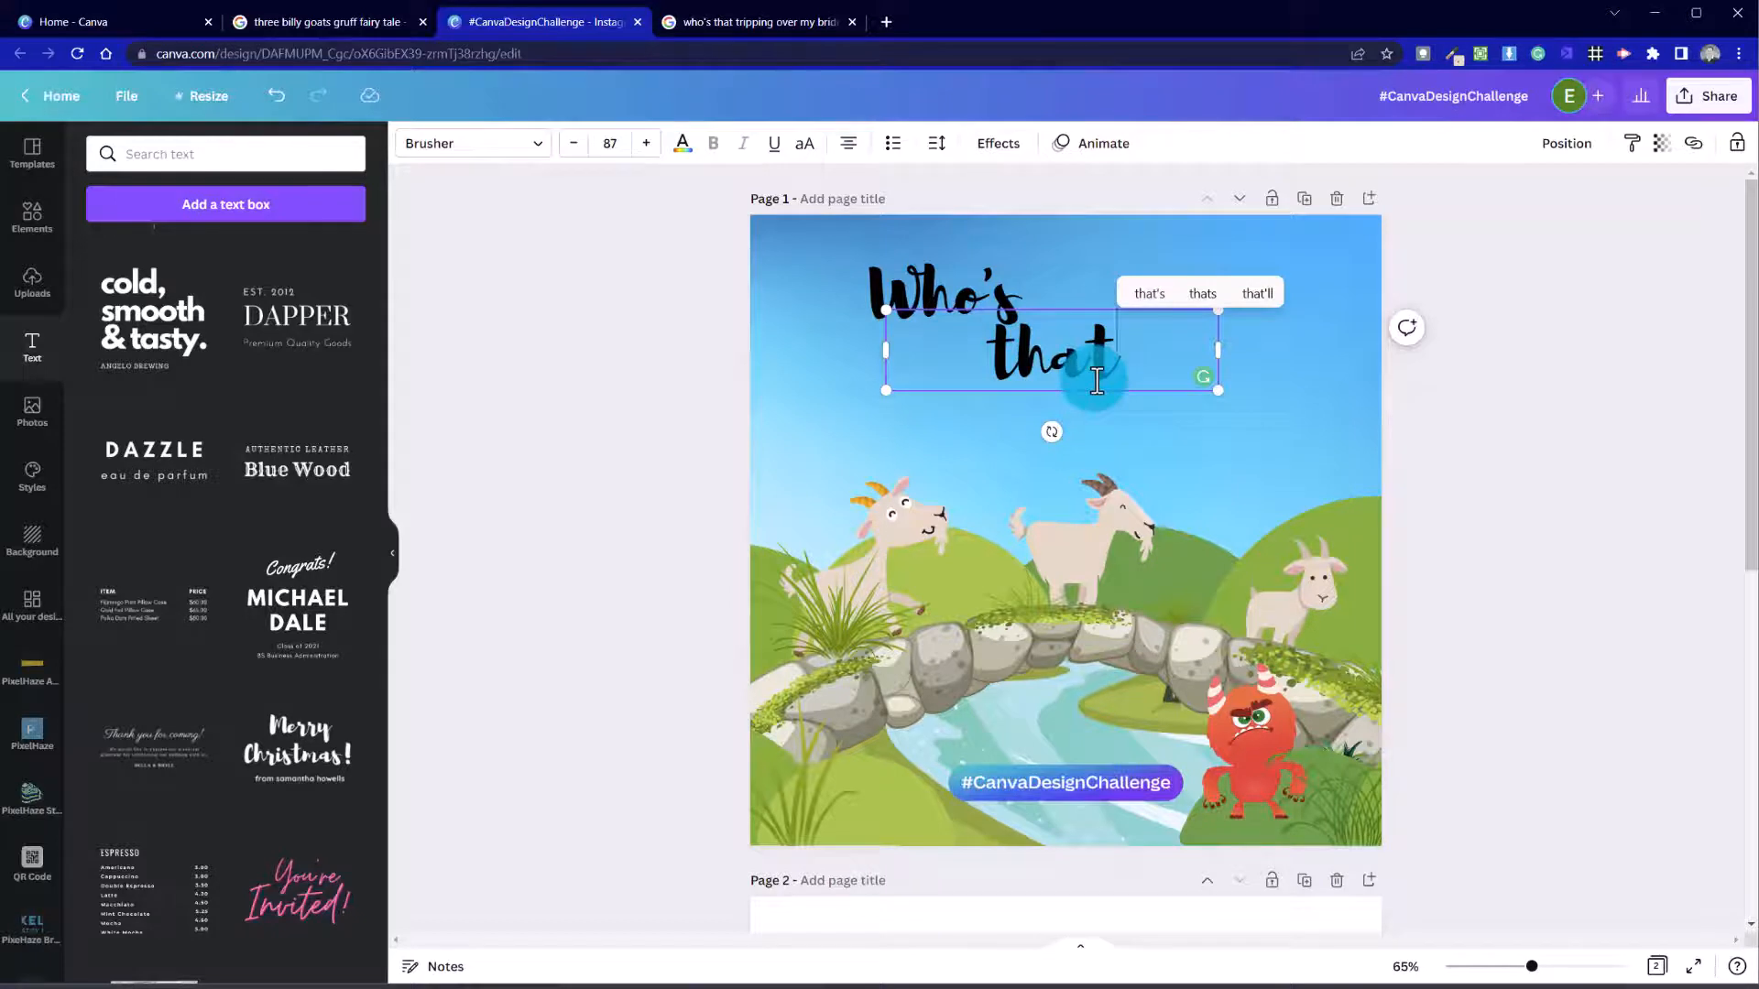
{"action": "left_click", "coordinate": [1110, 411]}
Step: Shift "that" under "Who's", duplicate it to the lower right and change the copy's text to "trip"
{"action": "left_click_drag", "start_coordinate": [1104, 381], "coordinate": [1166, 415]}
{"action": "key", "text": "ctrl+d"}
{"action": "double_click", "coordinate": [1166, 415]}
{"action": "type", "text": "trip"}
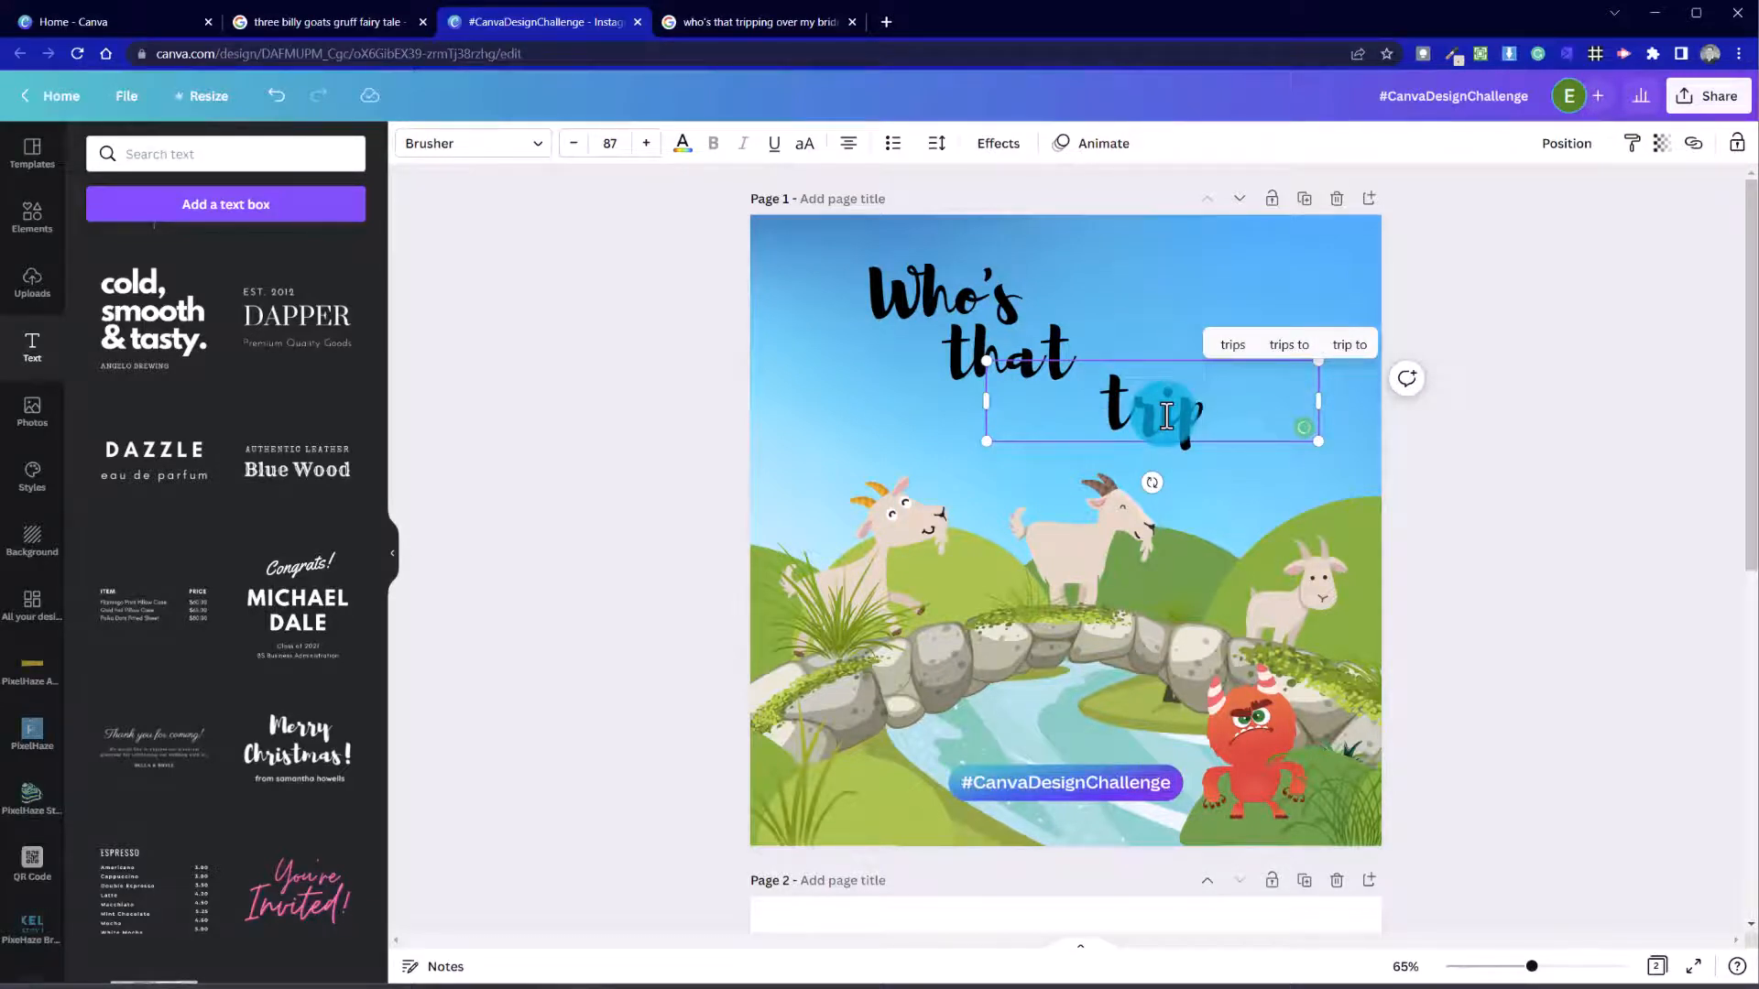
{"action": "left_click", "coordinate": [1193, 456]}
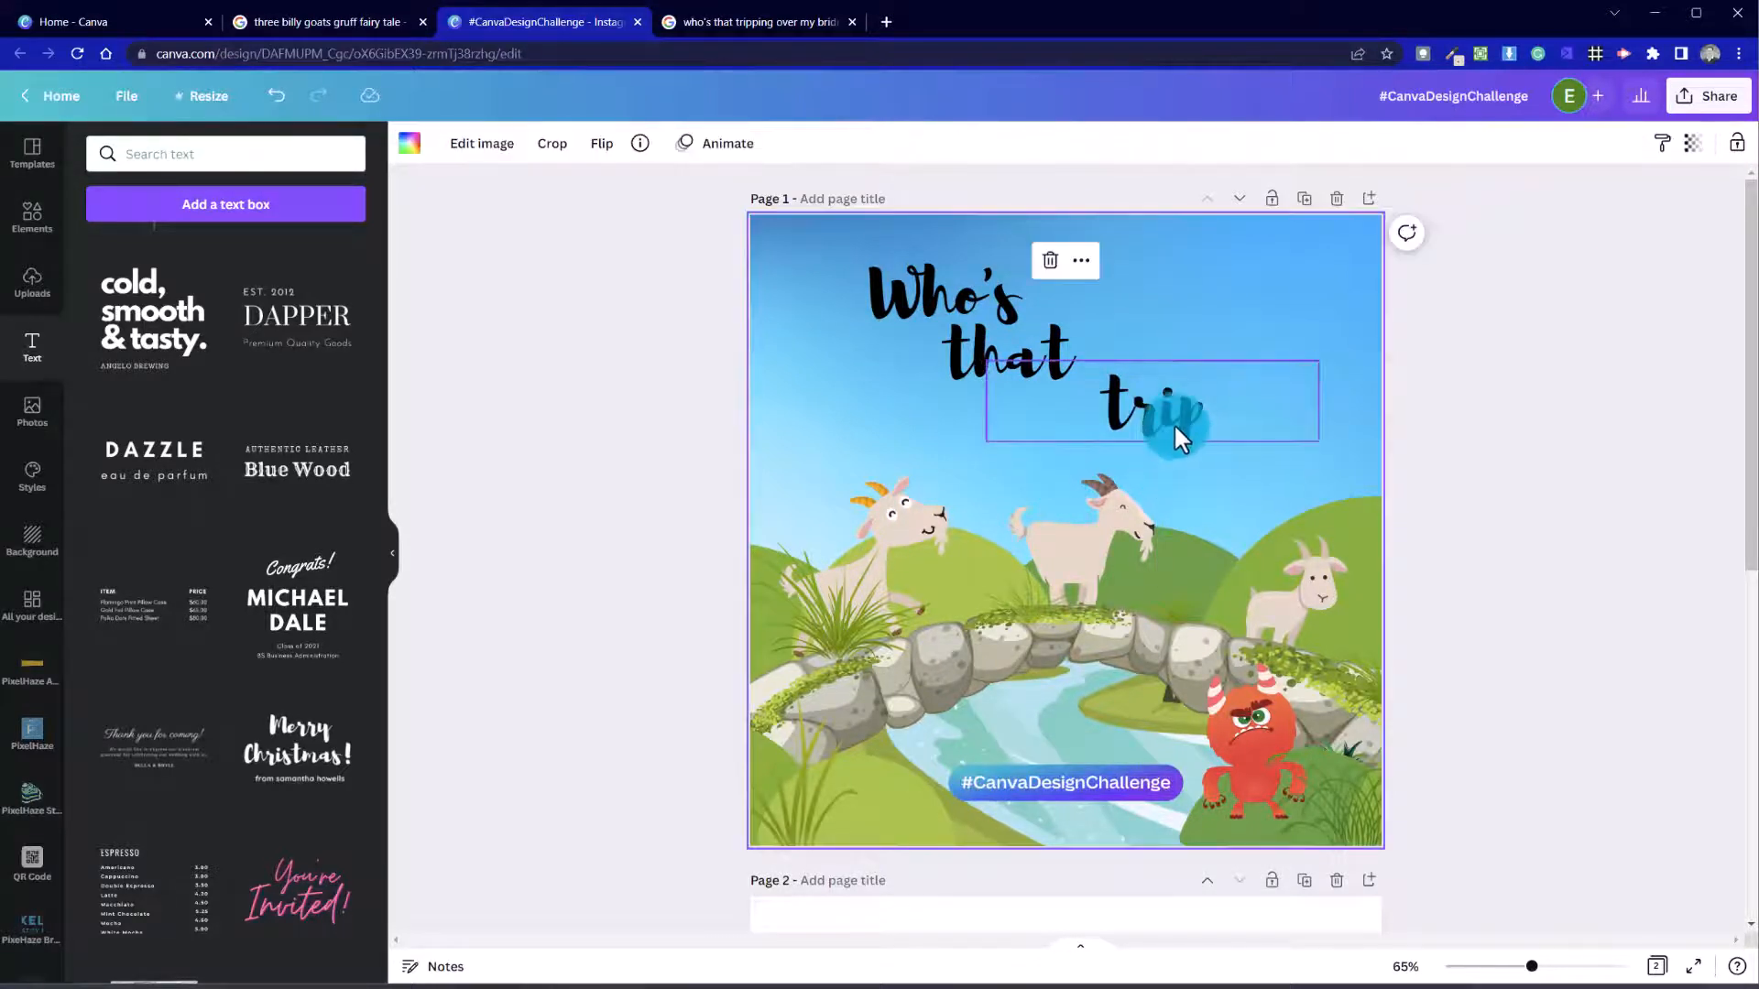
Step: Move "trip" beside "that", duplicate it just above the goats and change the copy's text to "trapping..."
{"action": "left_click_drag", "start_coordinate": [1174, 423], "coordinate": [1130, 447]}
{"action": "double_click", "coordinate": [1134, 449]}
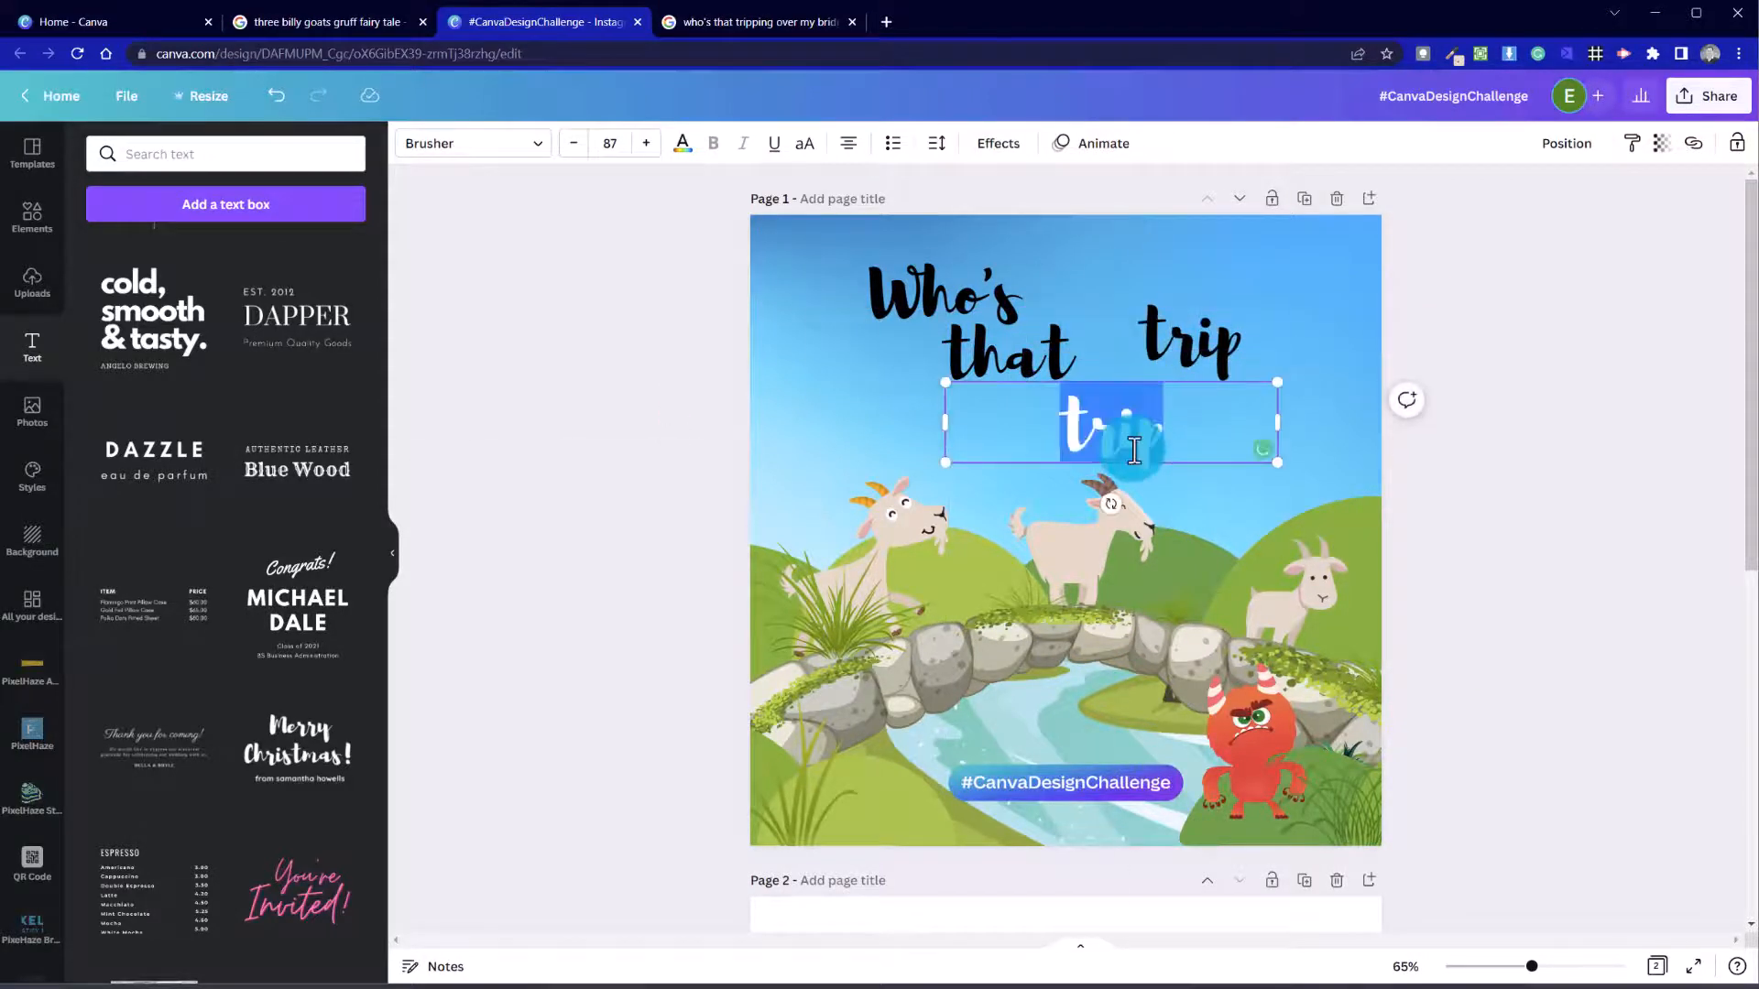
{"action": "type", "text": "trap"}
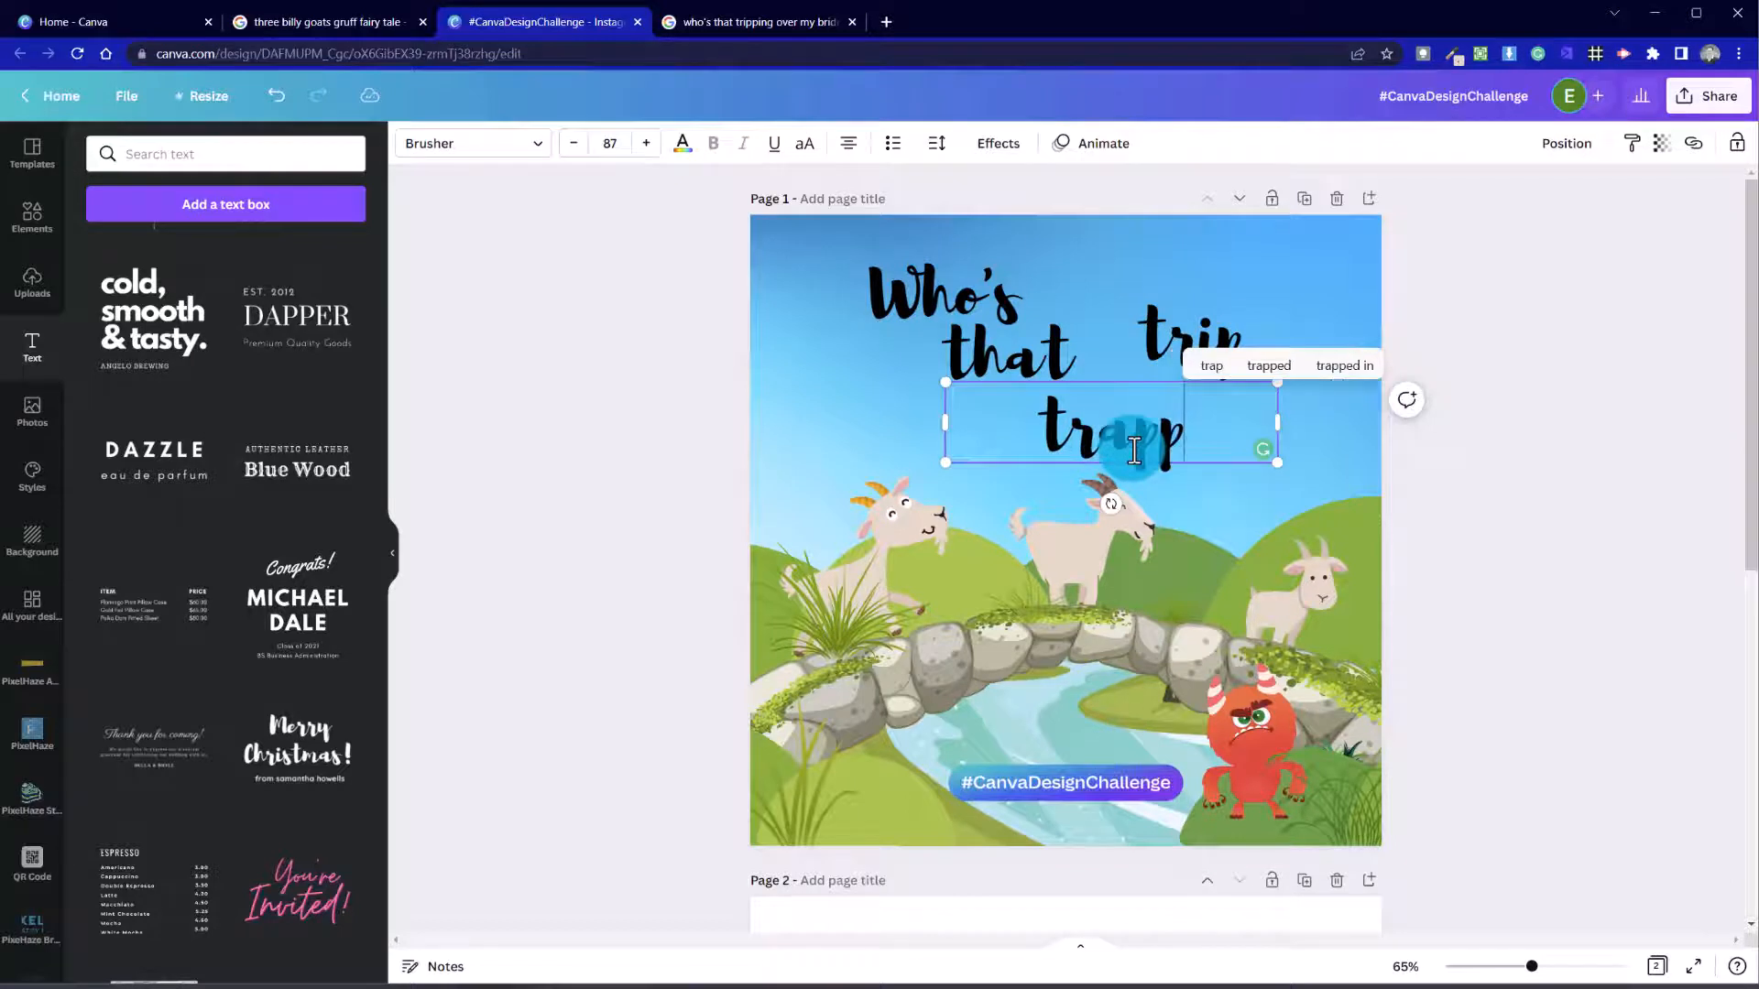
{"action": "type", "text": "ping"}
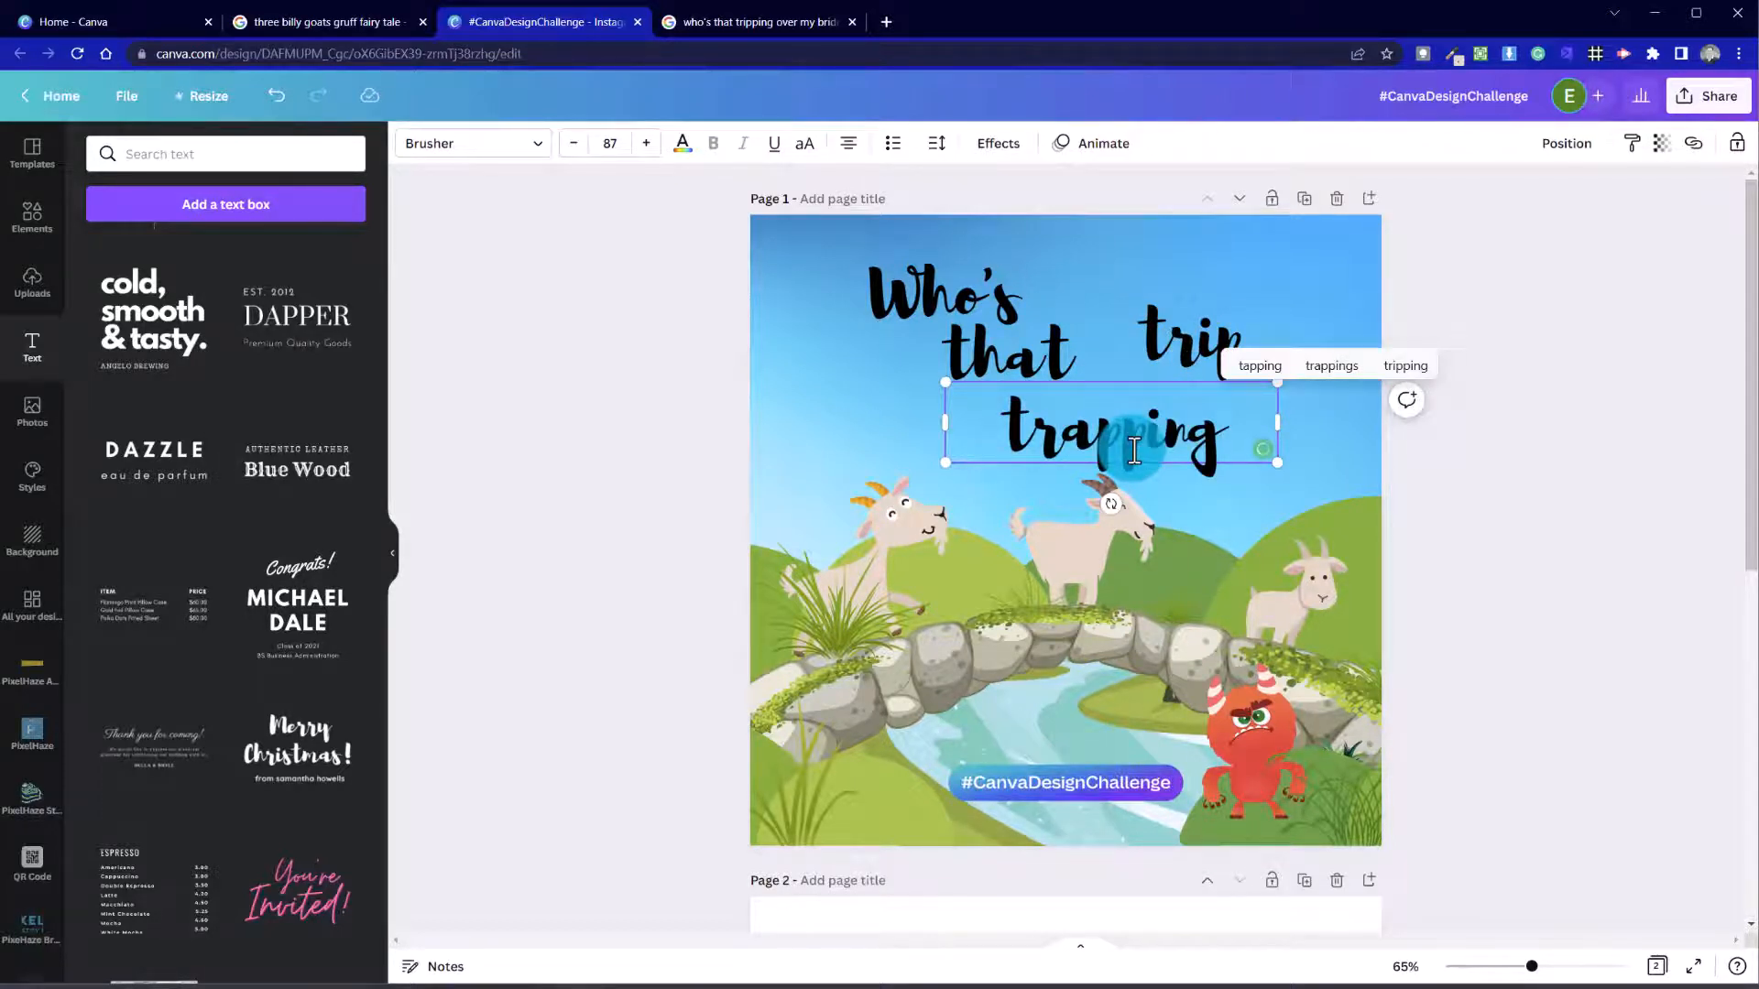
{"action": "type", "text": "..."}
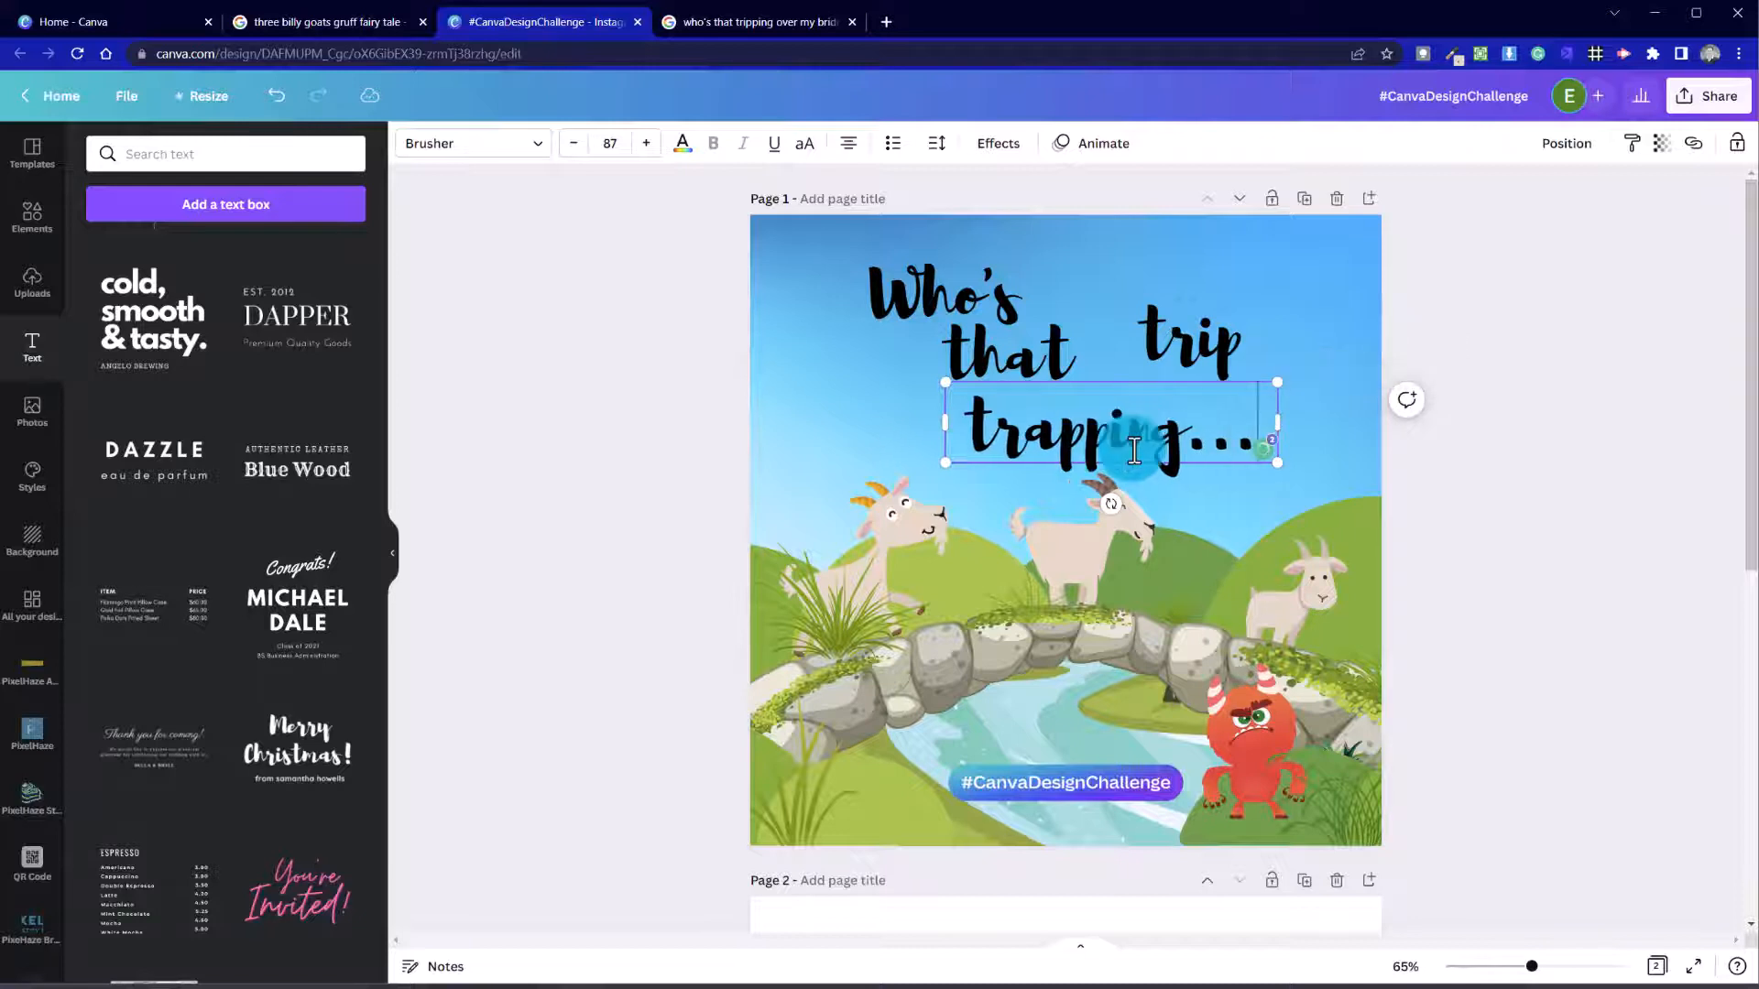
{"action": "left_click", "coordinate": [601, 341]}
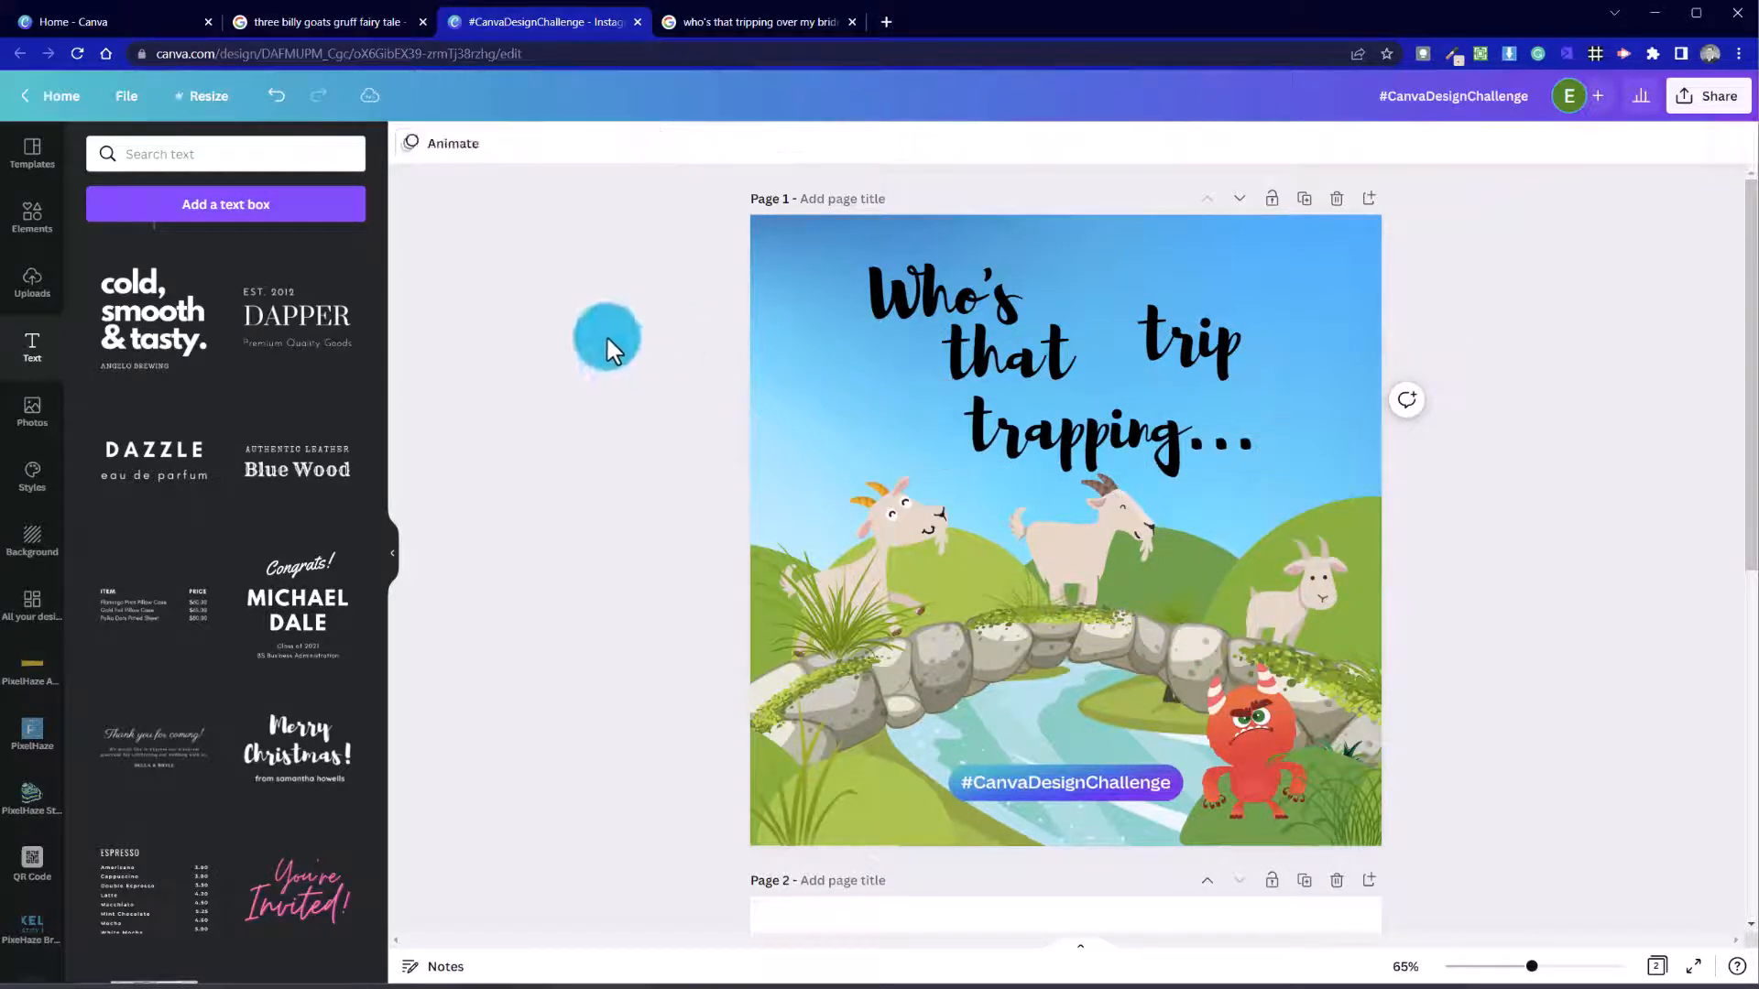
Step: Nudge "Who's" to the left and recolour all four words of the phrase white
{"action": "left_click_drag", "start_coordinate": [939, 298], "coordinate": [903, 293]}
{"action": "left_click", "coordinate": [848, 234]}
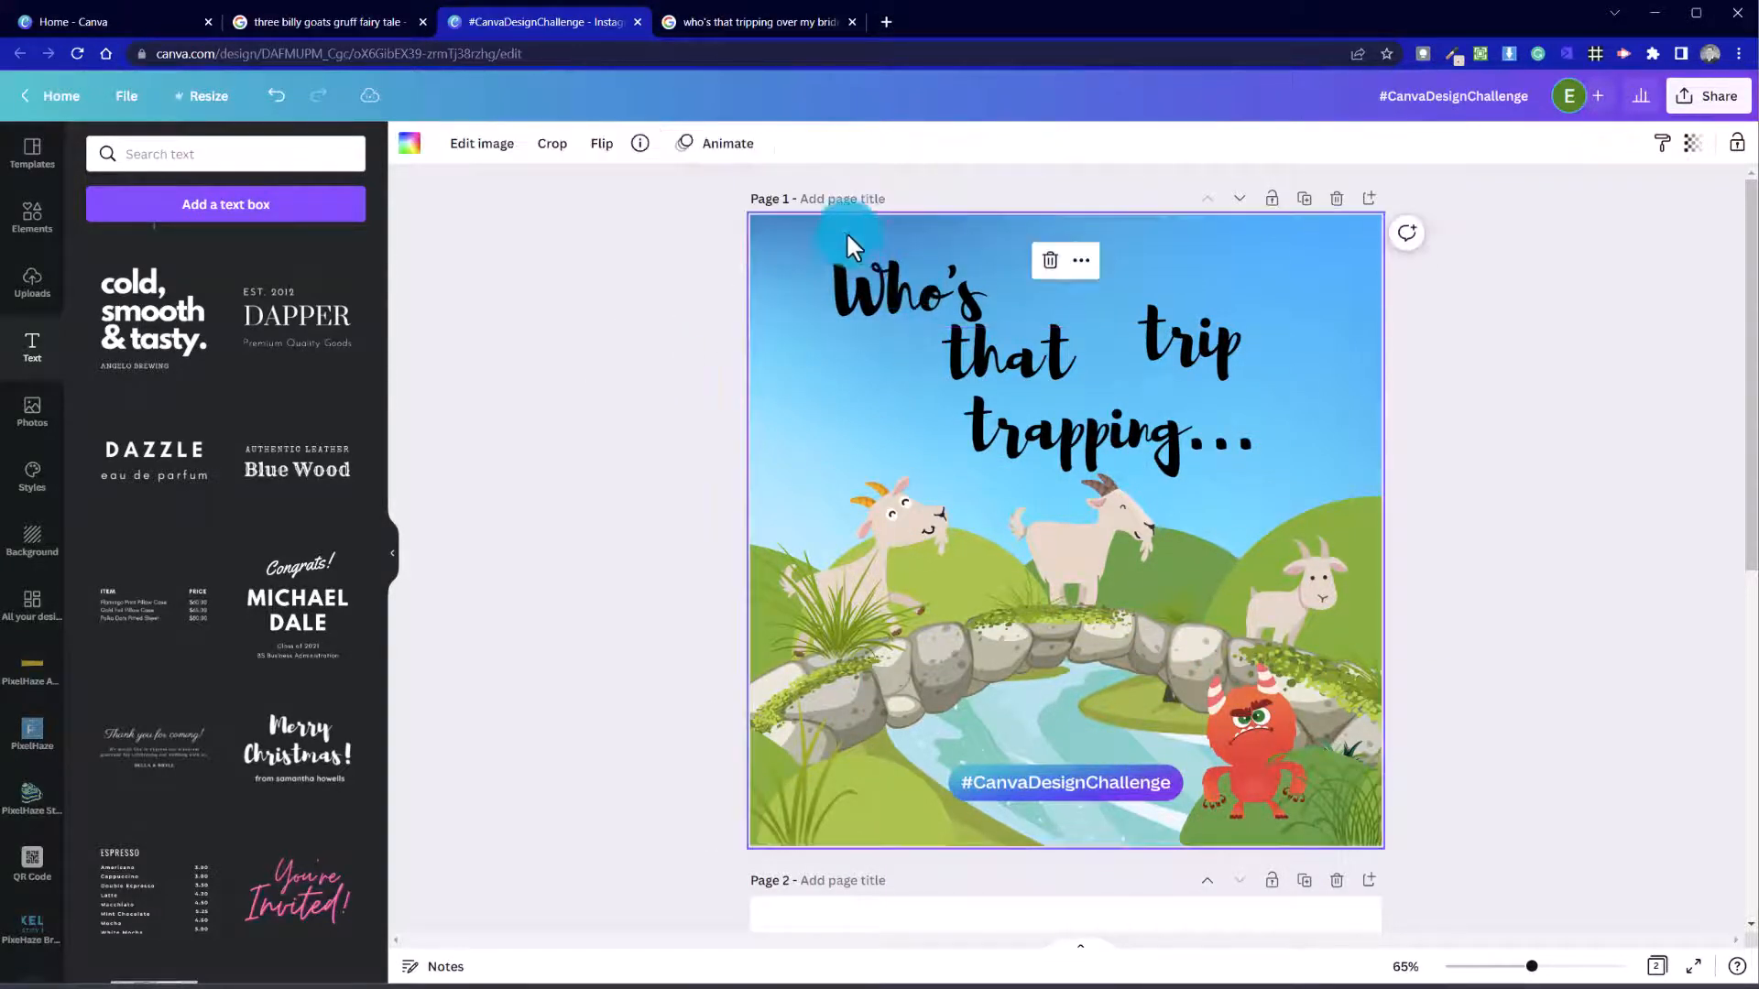
{"action": "left_click_drag", "start_coordinate": [669, 264], "coordinate": [1234, 412]}
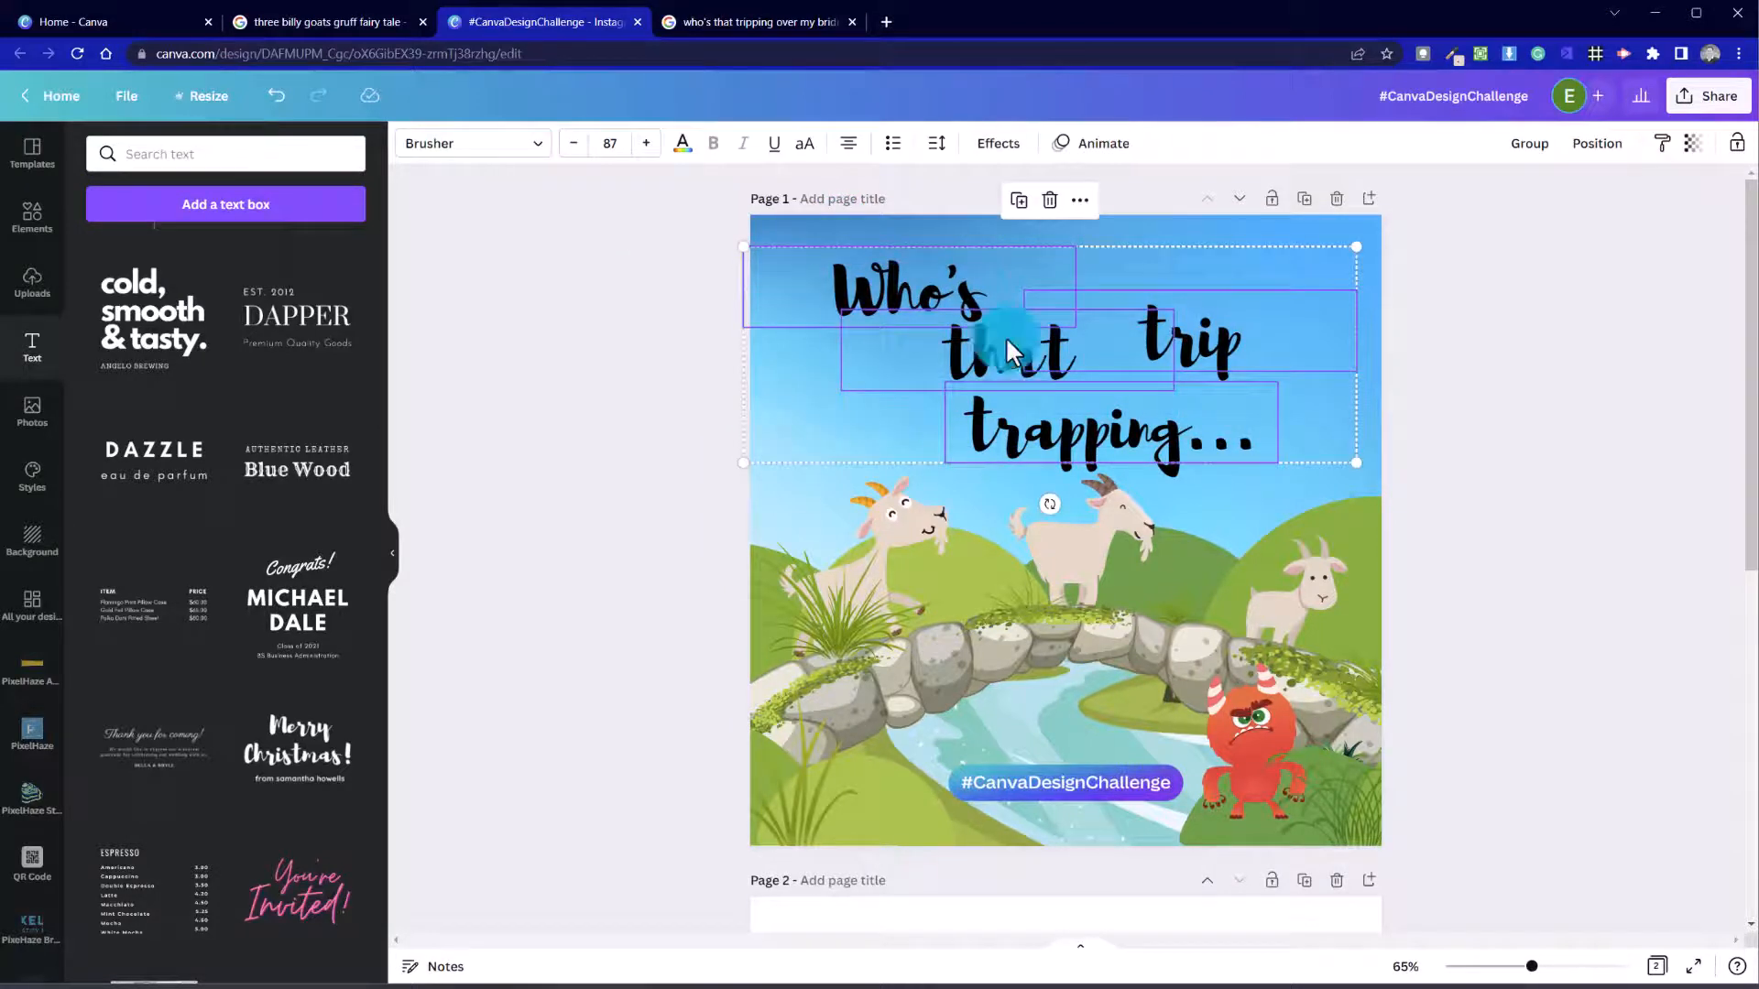
{"action": "left_click", "coordinate": [683, 144]}
{"action": "left_click", "coordinate": [279, 418]}
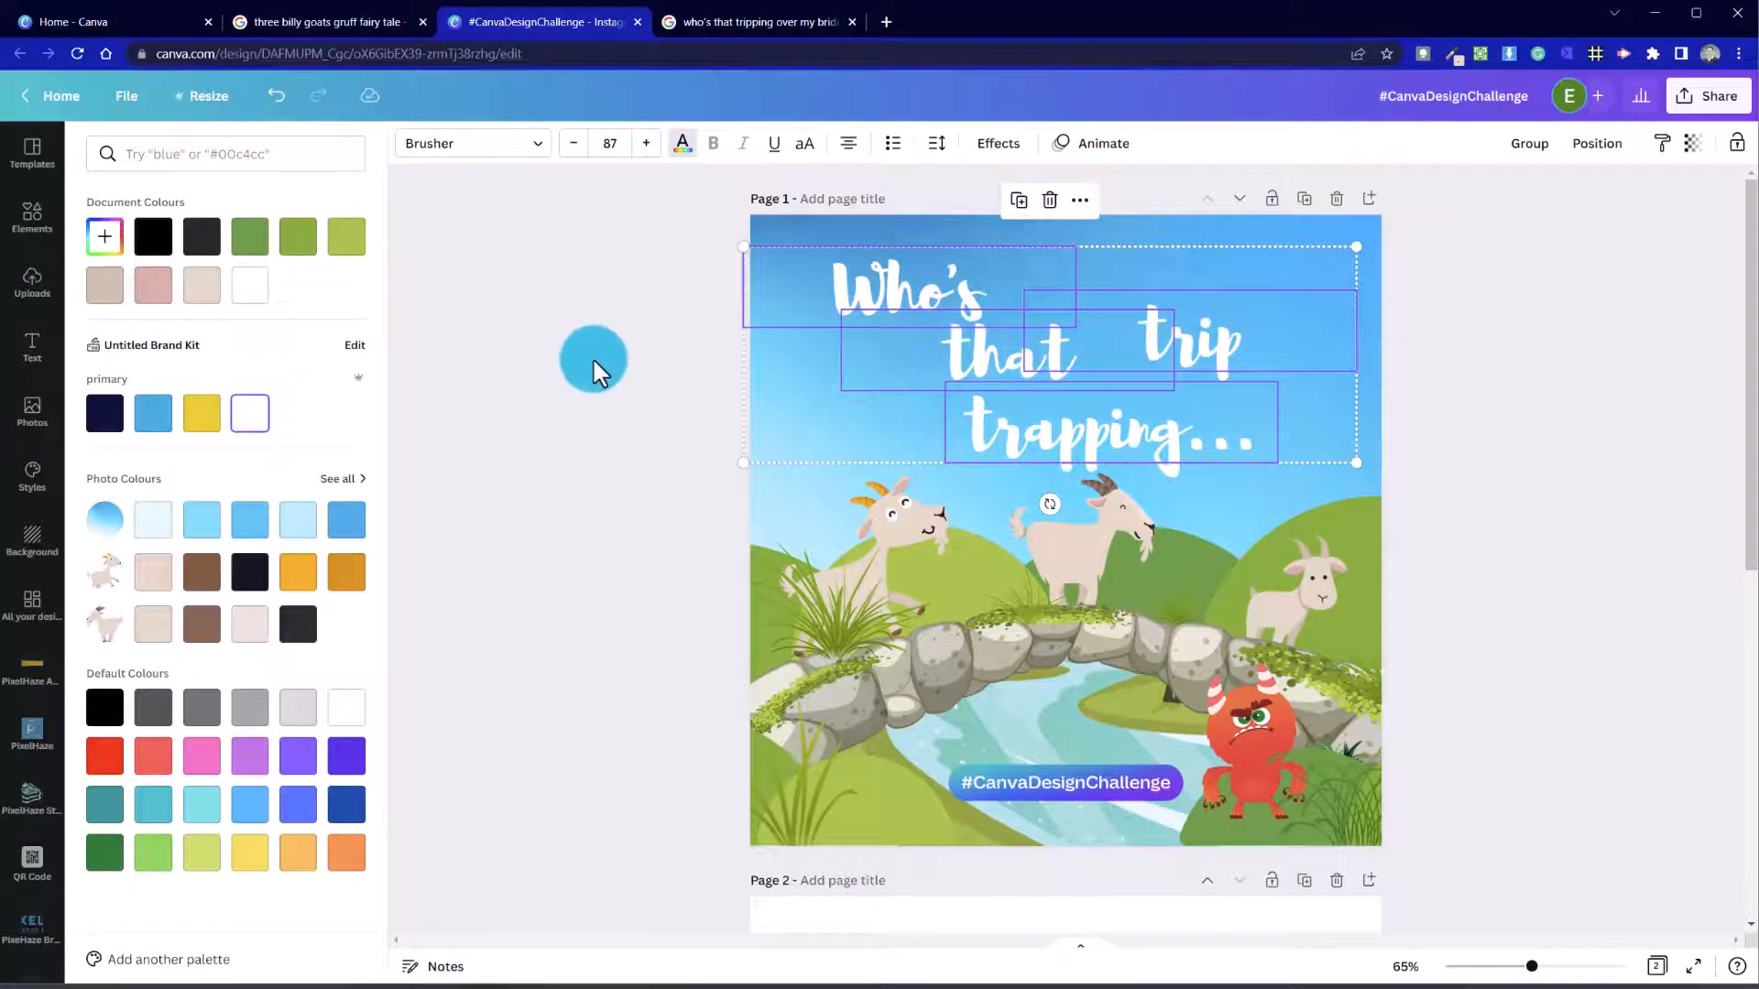
{"action": "left_click", "coordinate": [569, 365]}
Step: Shrink "Who's" to about size 68 in the sky's upper left, enlarge "that" and place it directly beneath
{"action": "left_click_drag", "start_coordinate": [916, 291], "coordinate": [902, 273]}
{"action": "left_click_drag", "start_coordinate": [1052, 237], "coordinate": [989, 259]}
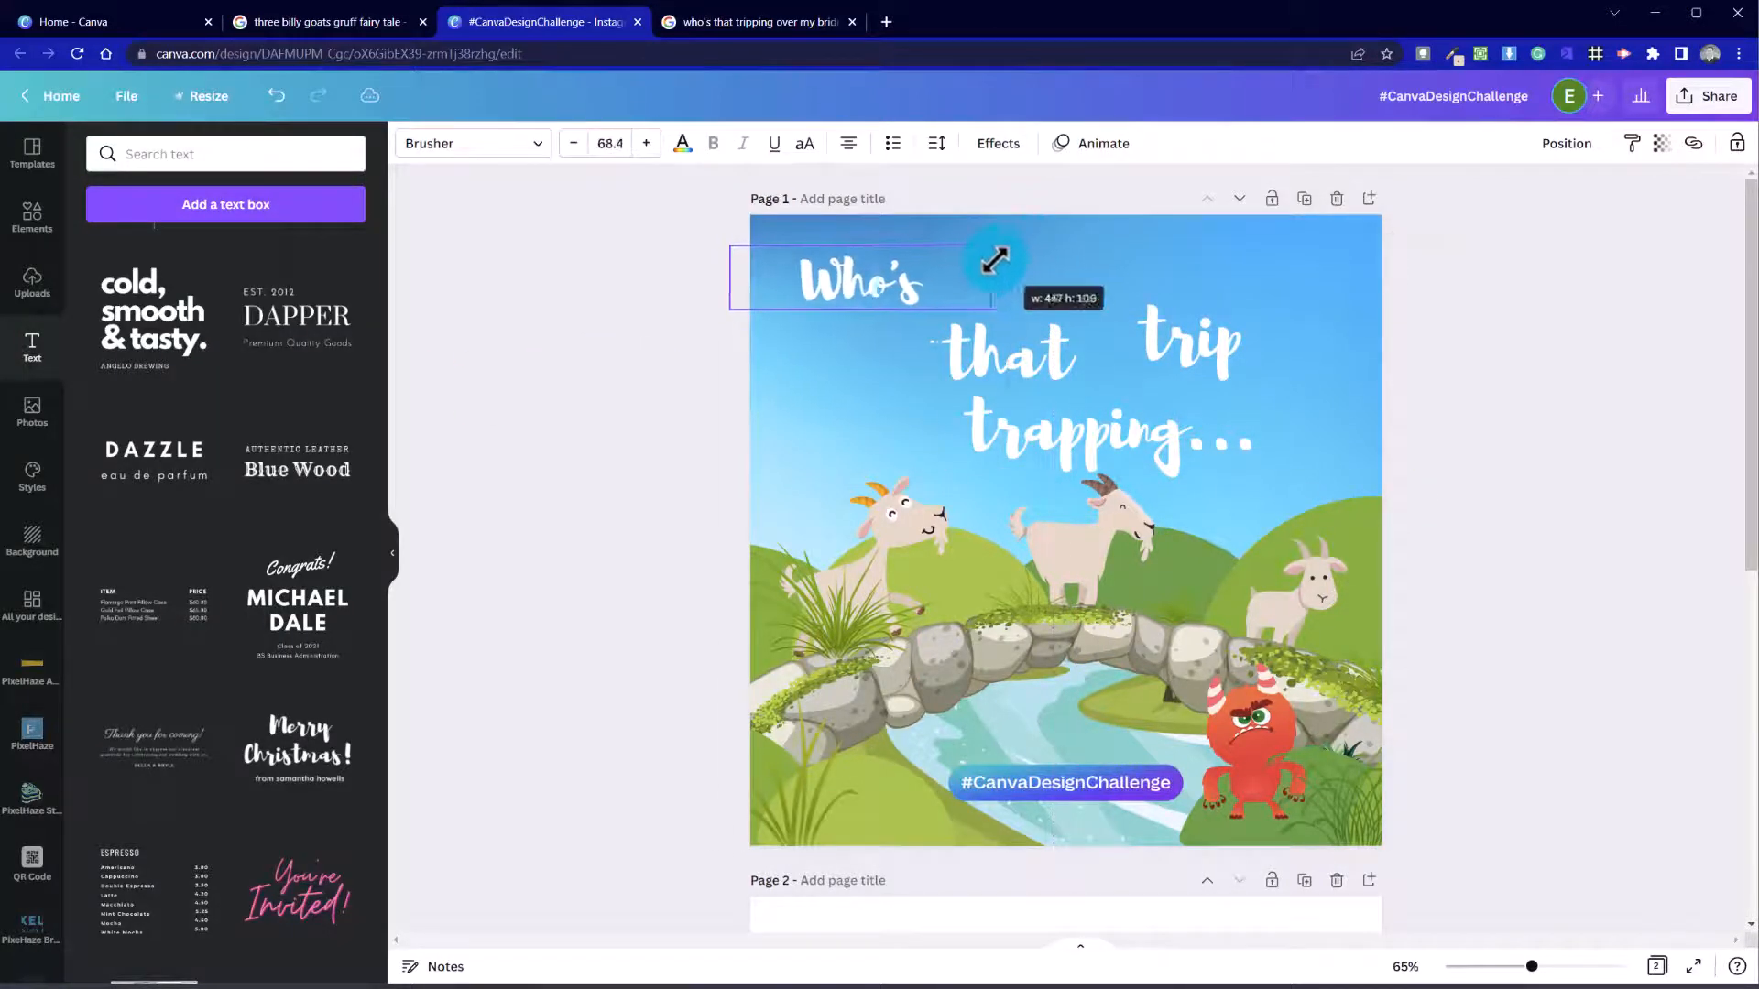
{"action": "left_click", "coordinate": [969, 337]}
{"action": "mouse_move", "coordinate": [970, 337]}
{"action": "left_mouse_down"}
{"action": "mouse_move", "coordinate": [920, 340]}
{"action": "mouse_move", "coordinate": [935, 338]}
{"action": "left_mouse_up"}
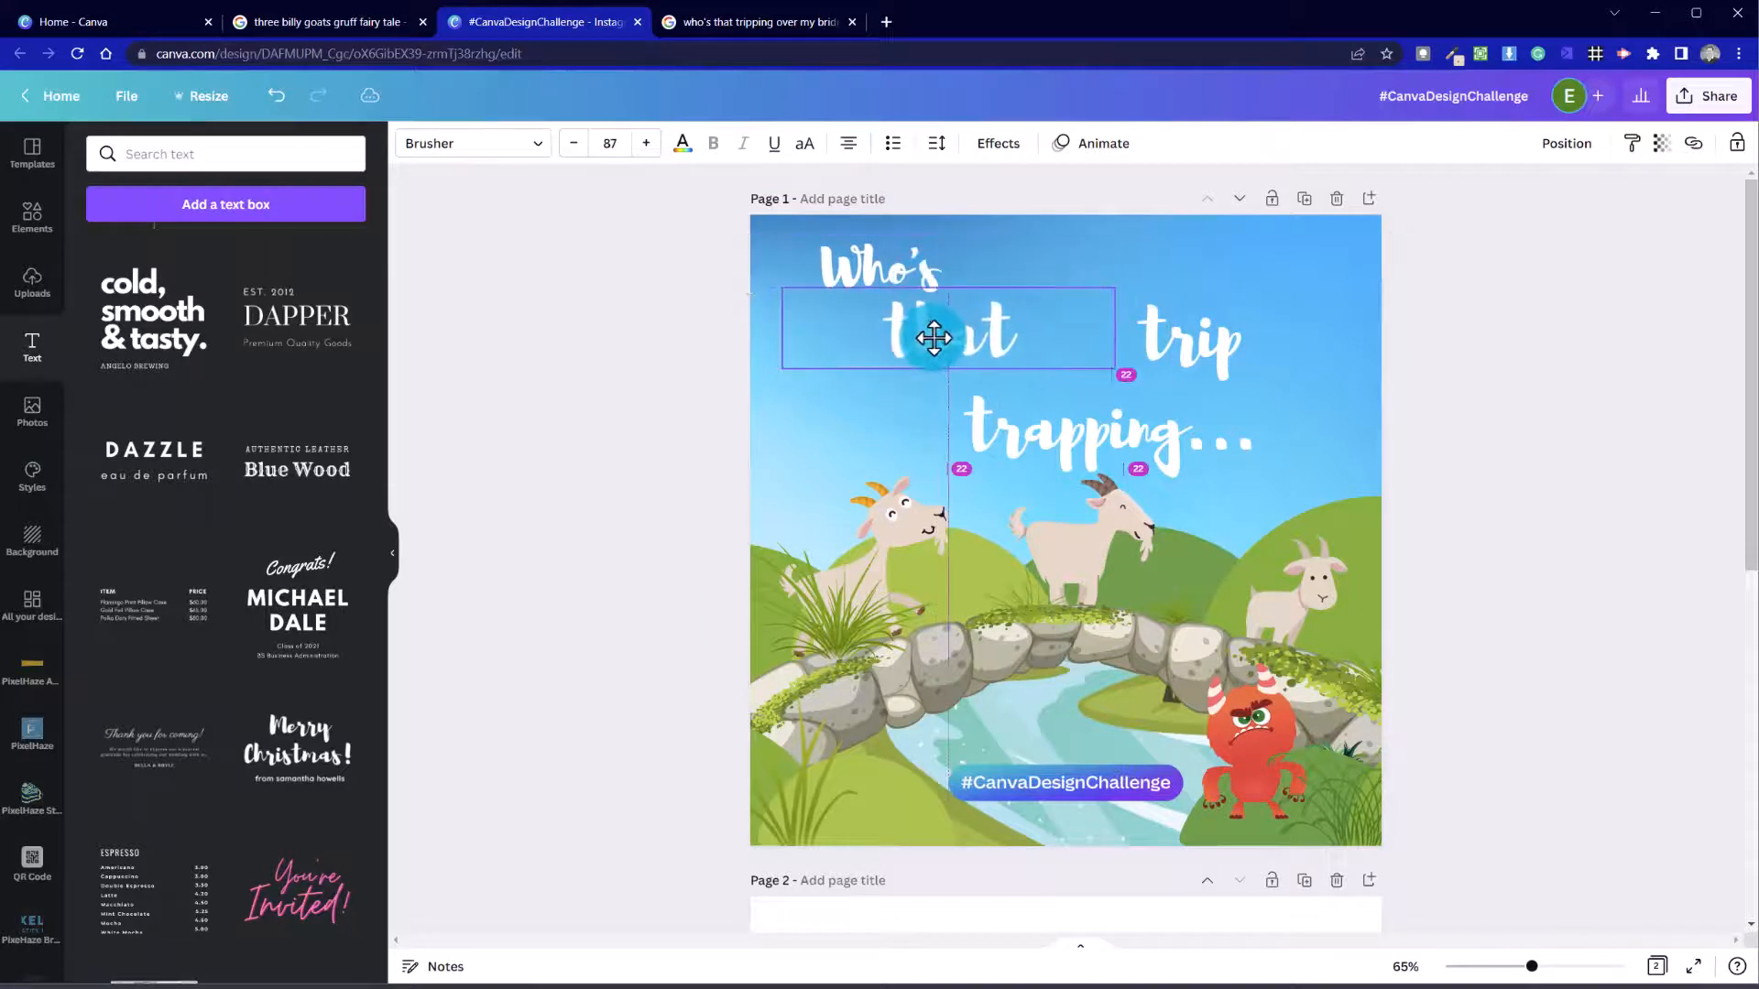
{"action": "left_click_drag", "start_coordinate": [1119, 373], "coordinate": [1264, 464]}
{"action": "left_click", "coordinate": [1014, 345]}
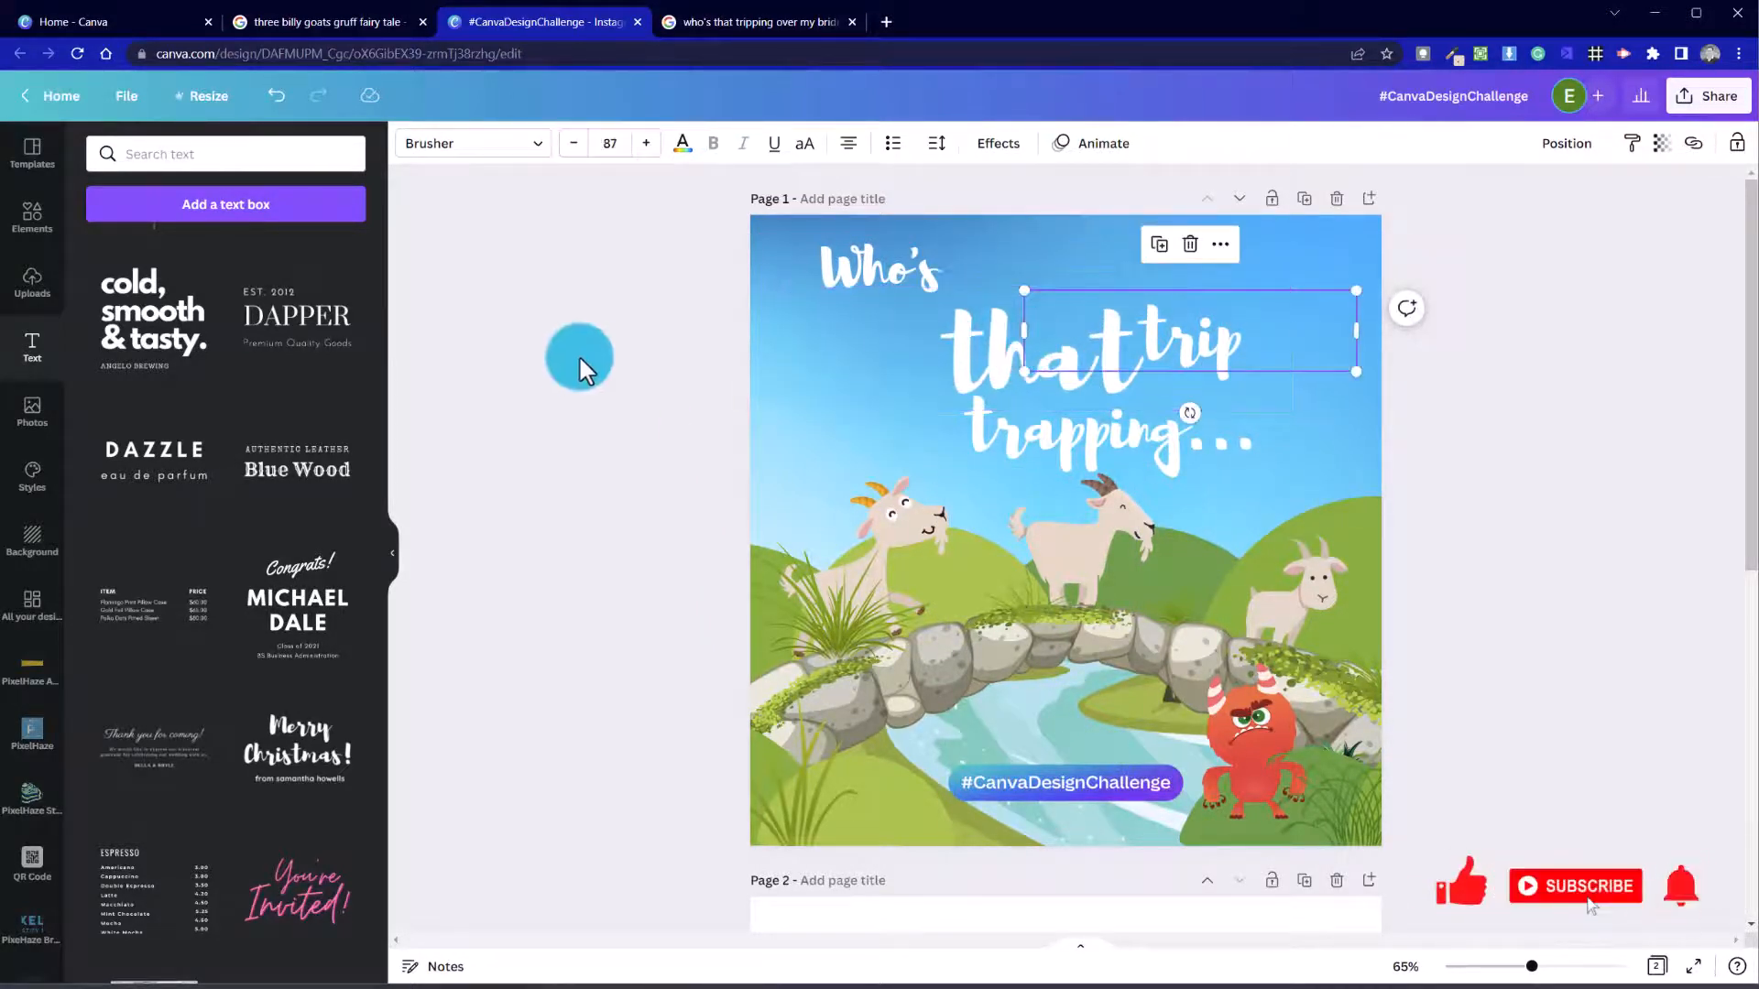
{"action": "left_click", "coordinate": [581, 361]}
{"action": "left_click_drag", "start_coordinate": [926, 377], "coordinate": [881, 350]}
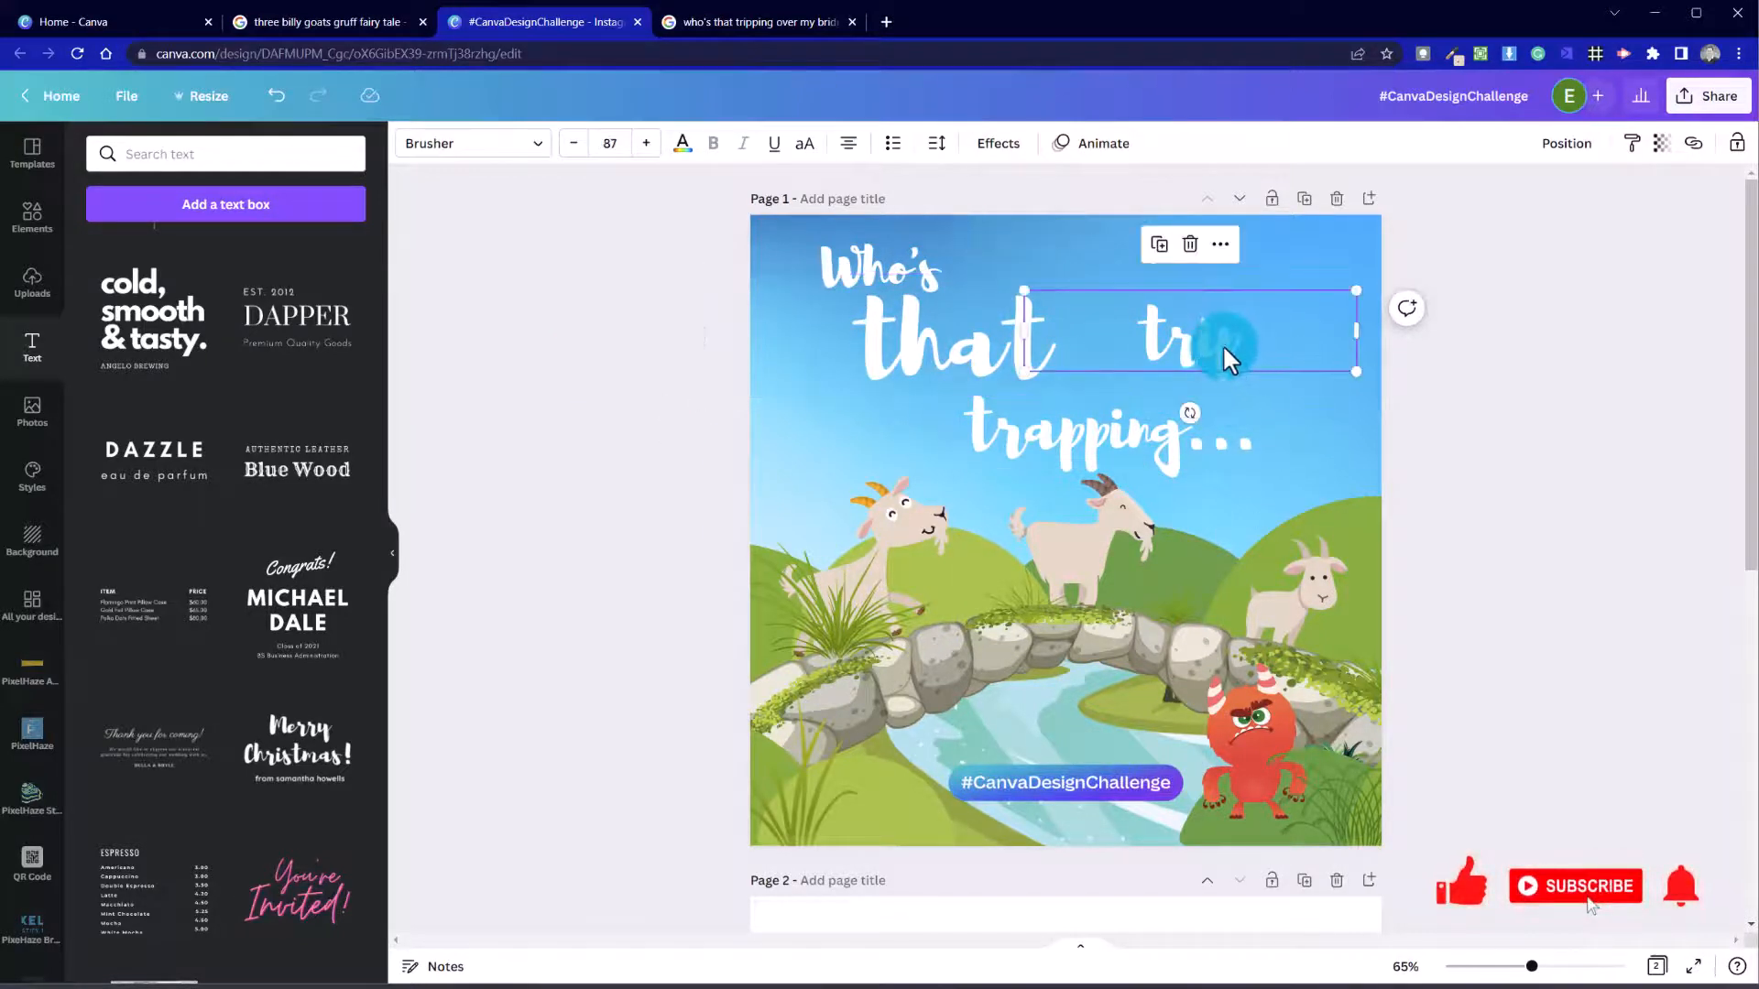
Step: Move "trip" to the lower right of "that", shrink "trapping..." to about size 68 and position it underneath
{"action": "left_click_drag", "start_coordinate": [1222, 344], "coordinate": [1164, 382]}
{"action": "left_click", "coordinate": [1090, 438]}
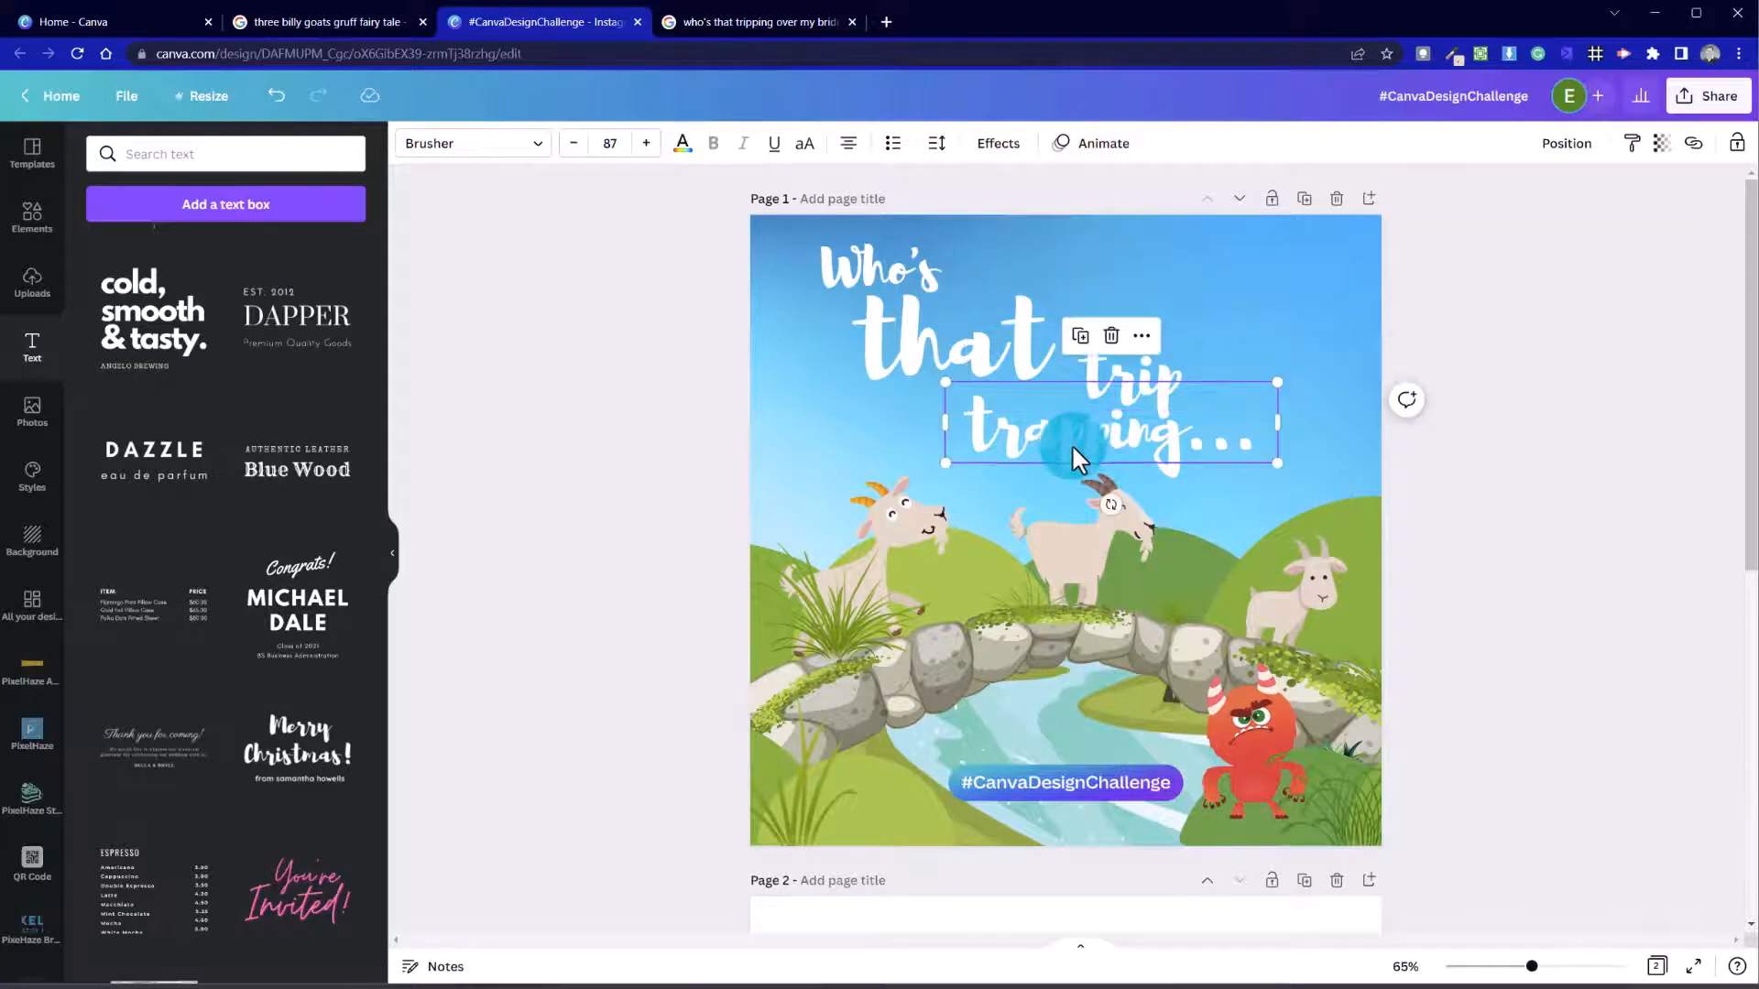
{"action": "left_click_drag", "start_coordinate": [1039, 443], "coordinate": [980, 447]}
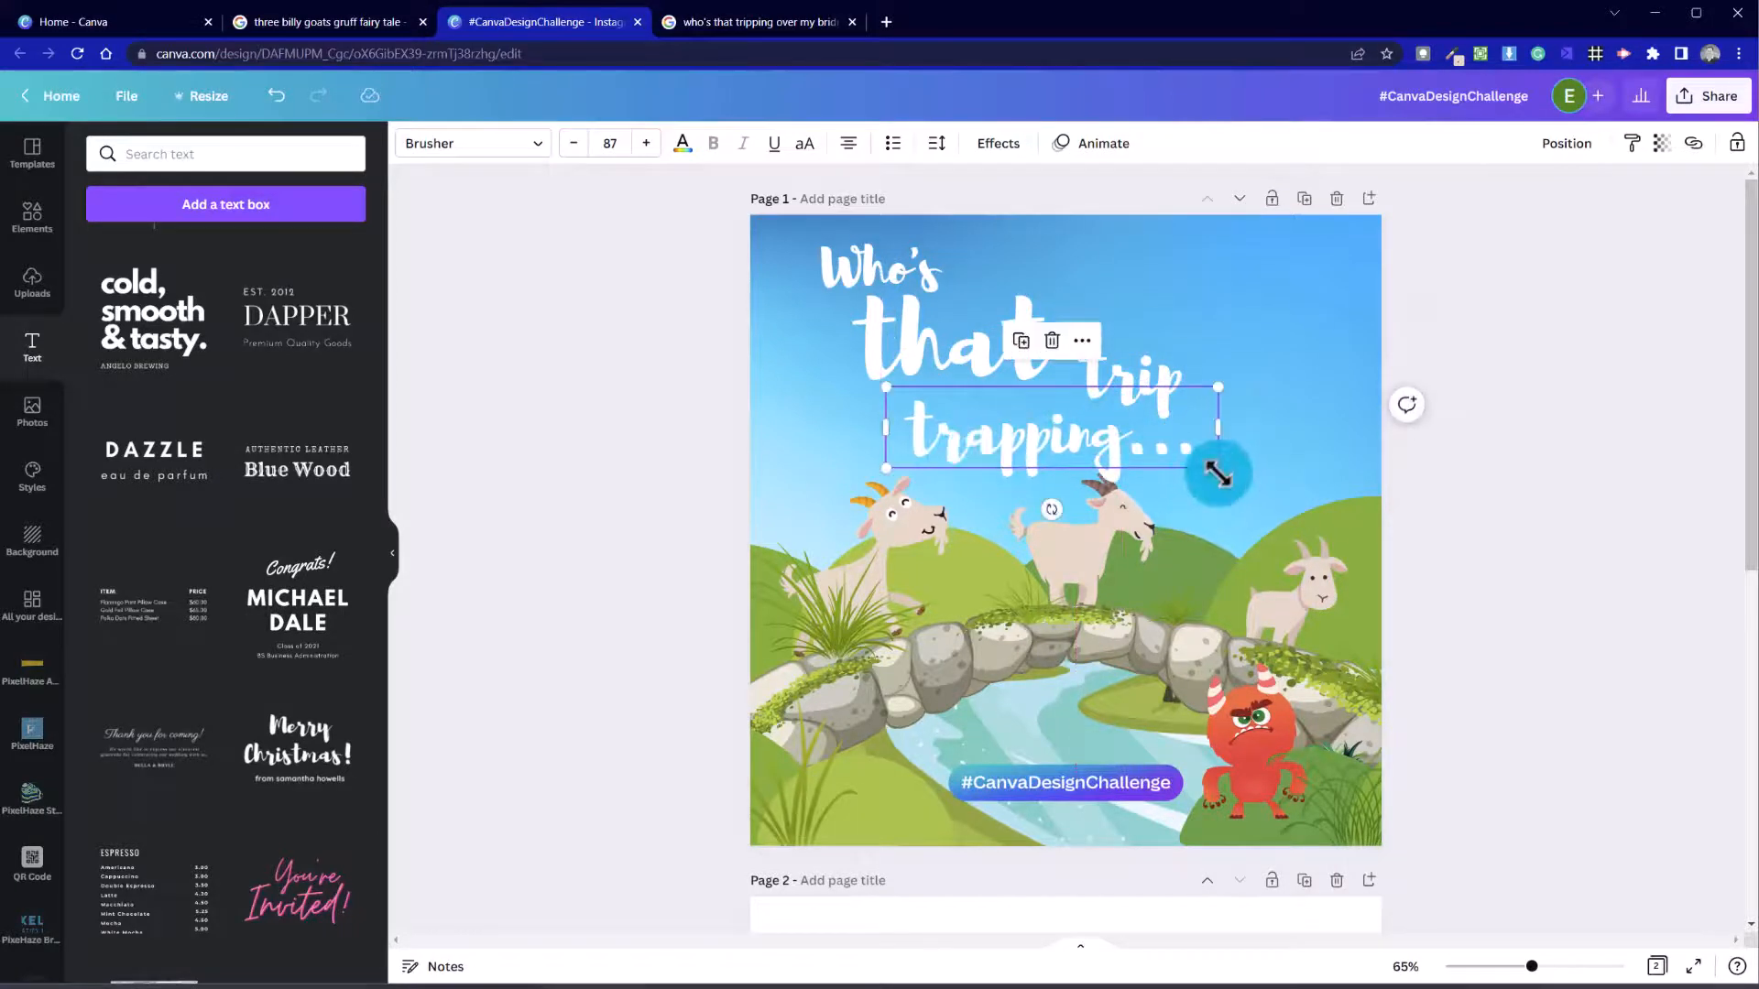
{"action": "left_click_drag", "start_coordinate": [1218, 474], "coordinate": [1147, 443]}
{"action": "left_click_drag", "start_coordinate": [1019, 430], "coordinate": [1049, 440]}
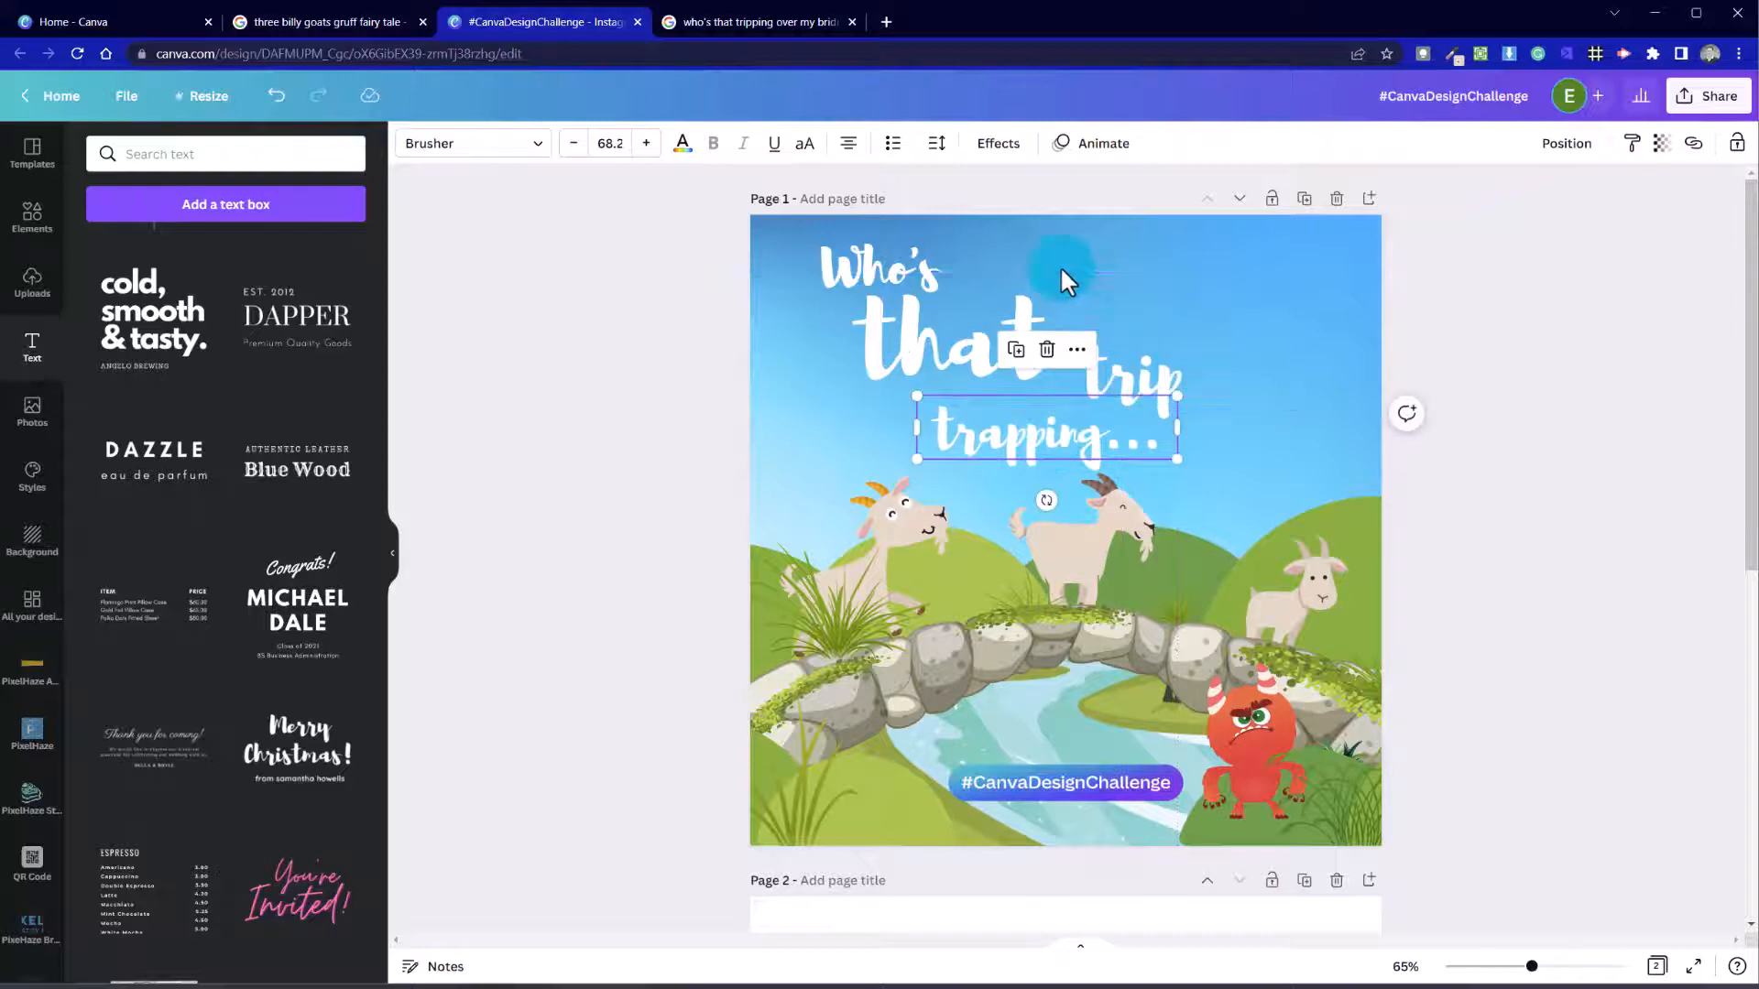
Step: Shift all four words right and stagger them diagonally, with "Who's" at the sky's upper left and "trapping..." beneath "trip" on the right
{"action": "left_click_drag", "start_coordinate": [673, 258], "coordinate": [1153, 435]}
{"action": "left_click", "coordinate": [723, 346]}
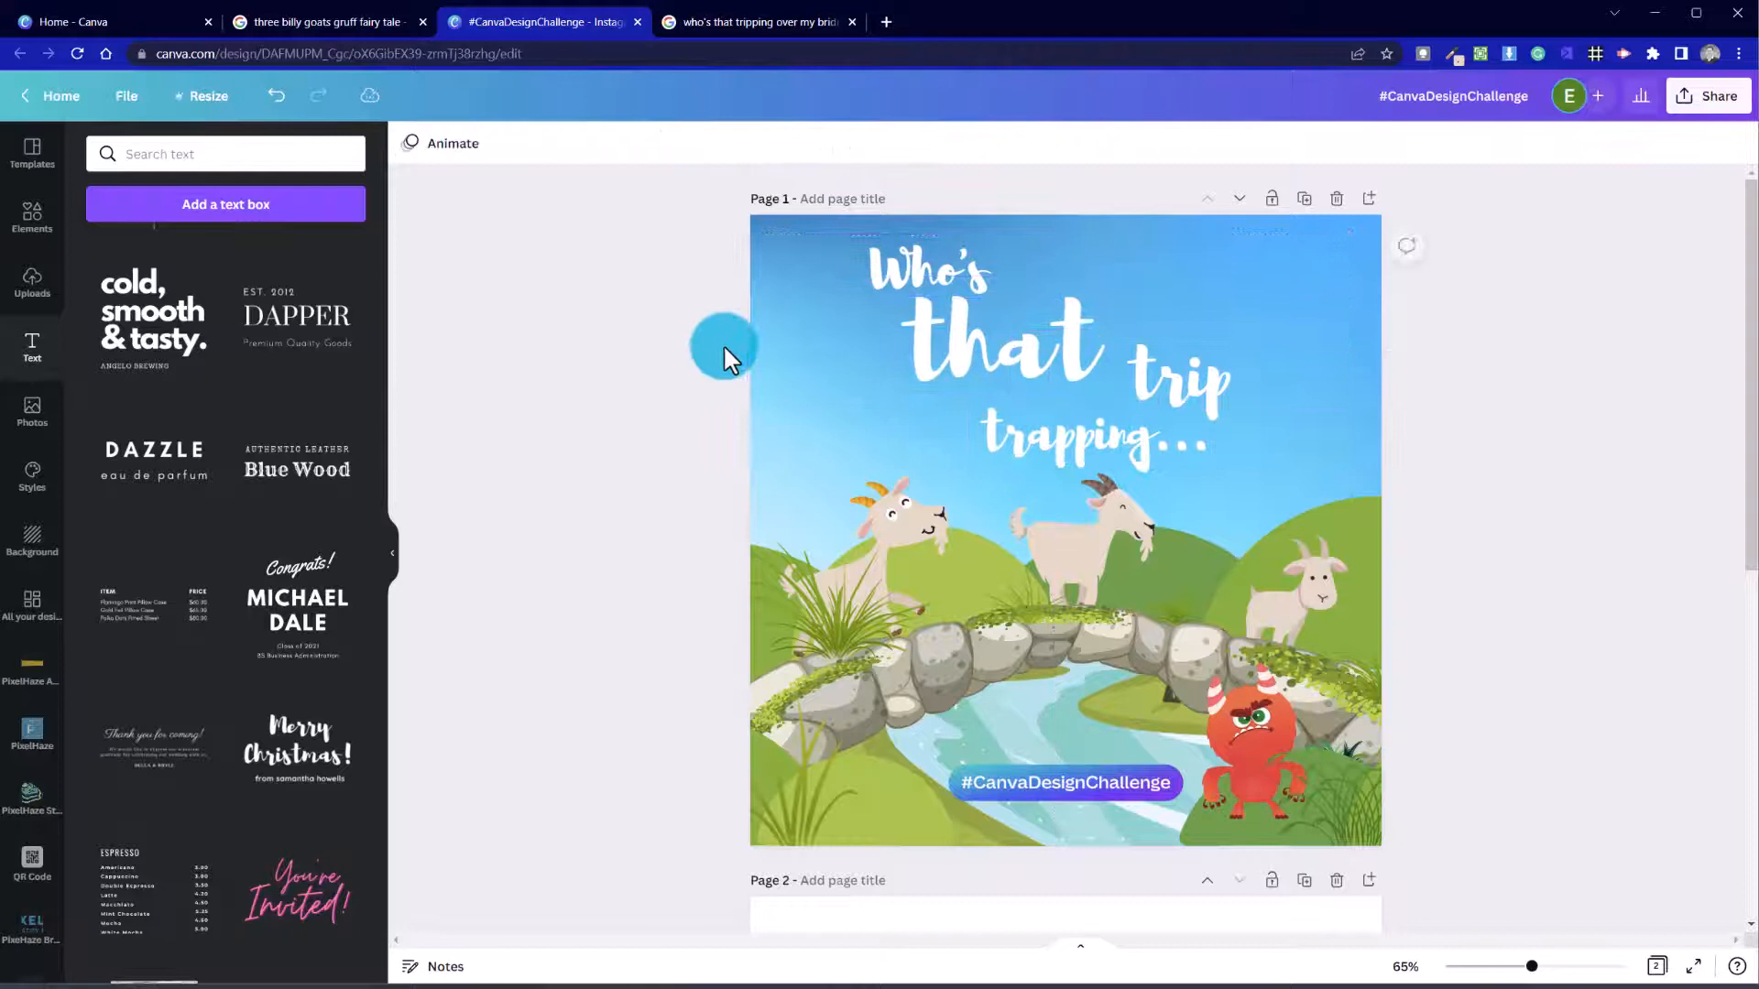
{"action": "left_click", "coordinate": [929, 270]}
{"action": "left_click_drag", "start_coordinate": [929, 270], "coordinate": [888, 268]}
{"action": "left_click_drag", "start_coordinate": [940, 346], "coordinate": [932, 344]}
{"action": "mouse_move", "coordinate": [1163, 382]}
{"action": "left_mouse_down"}
{"action": "mouse_move", "coordinate": [1179, 364]}
{"action": "mouse_move", "coordinate": [1147, 372]}
{"action": "left_mouse_up"}
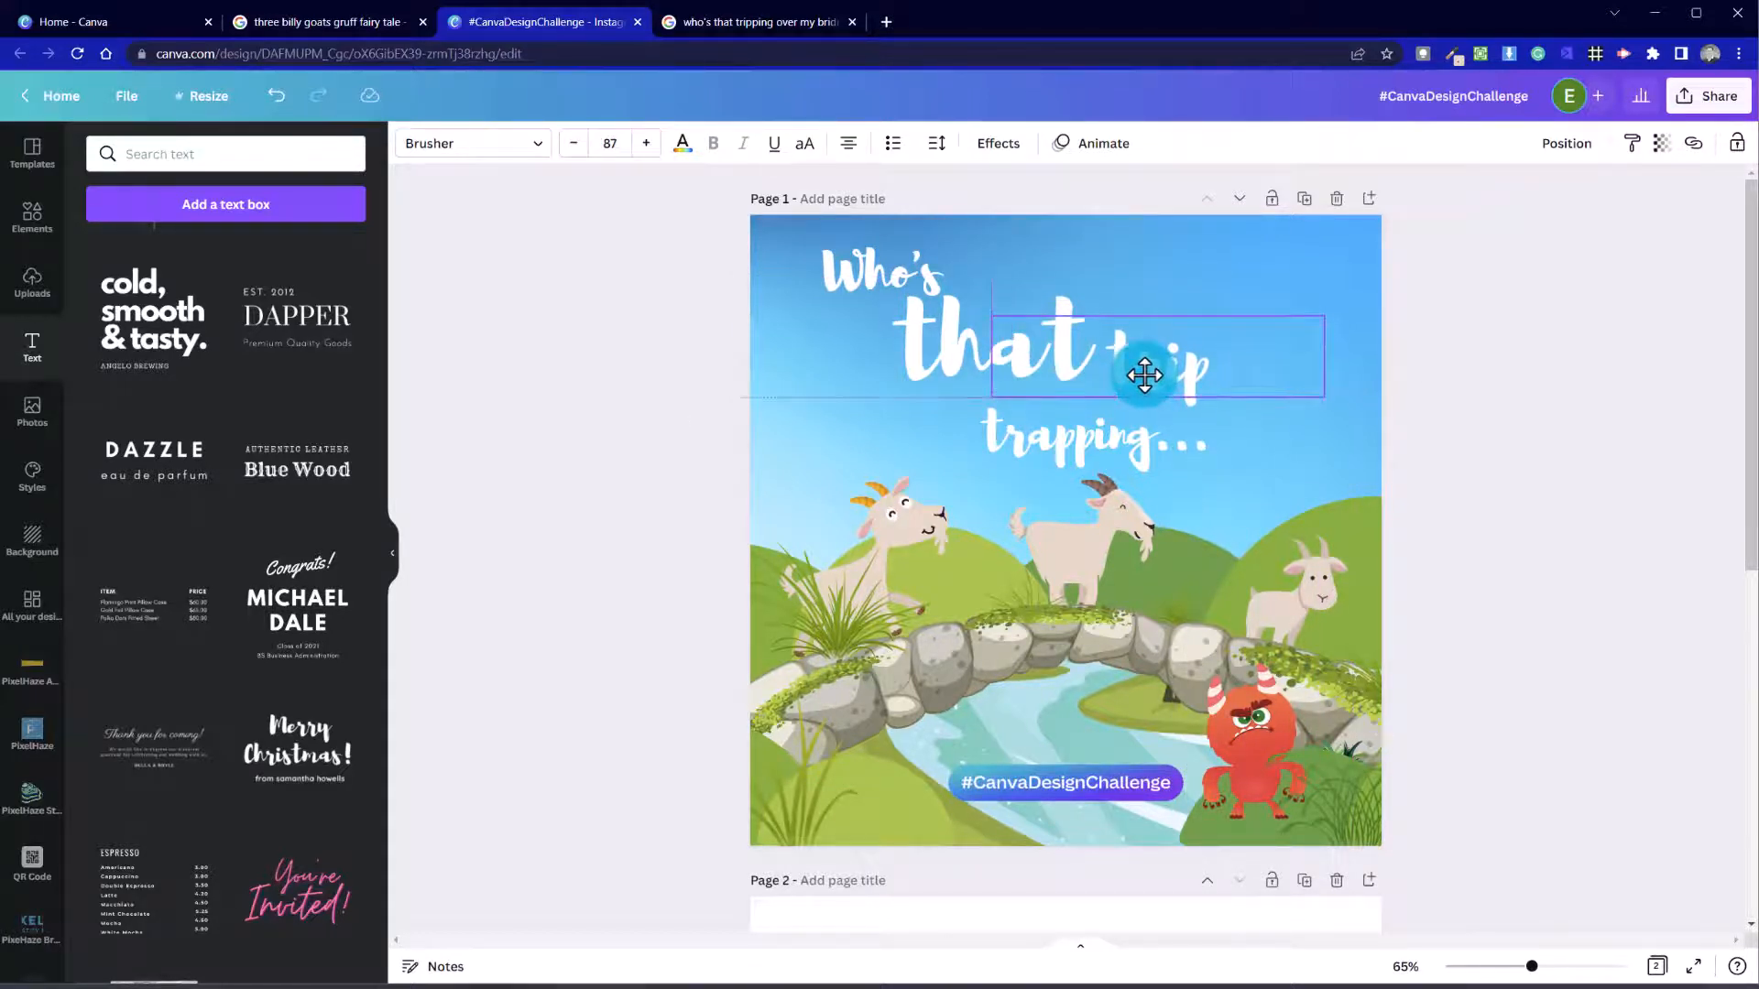
{"action": "left_click_drag", "start_coordinate": [1021, 463], "coordinate": [1158, 439]}
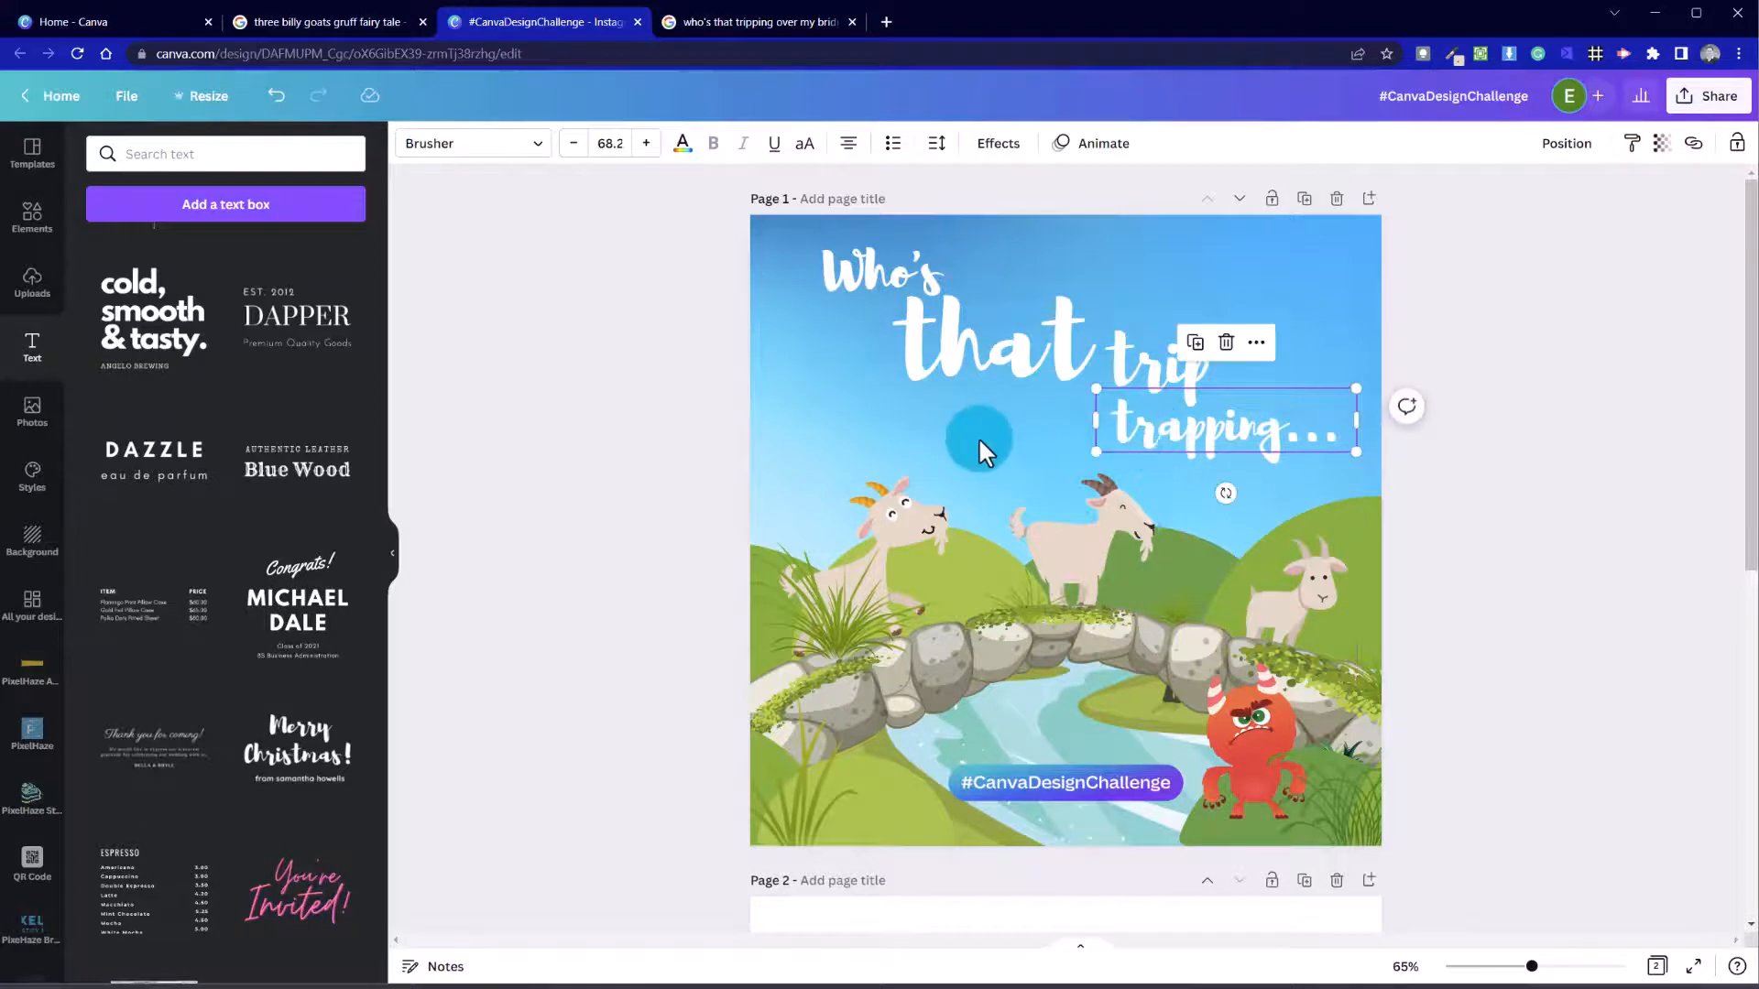
{"action": "left_click", "coordinate": [978, 437]}
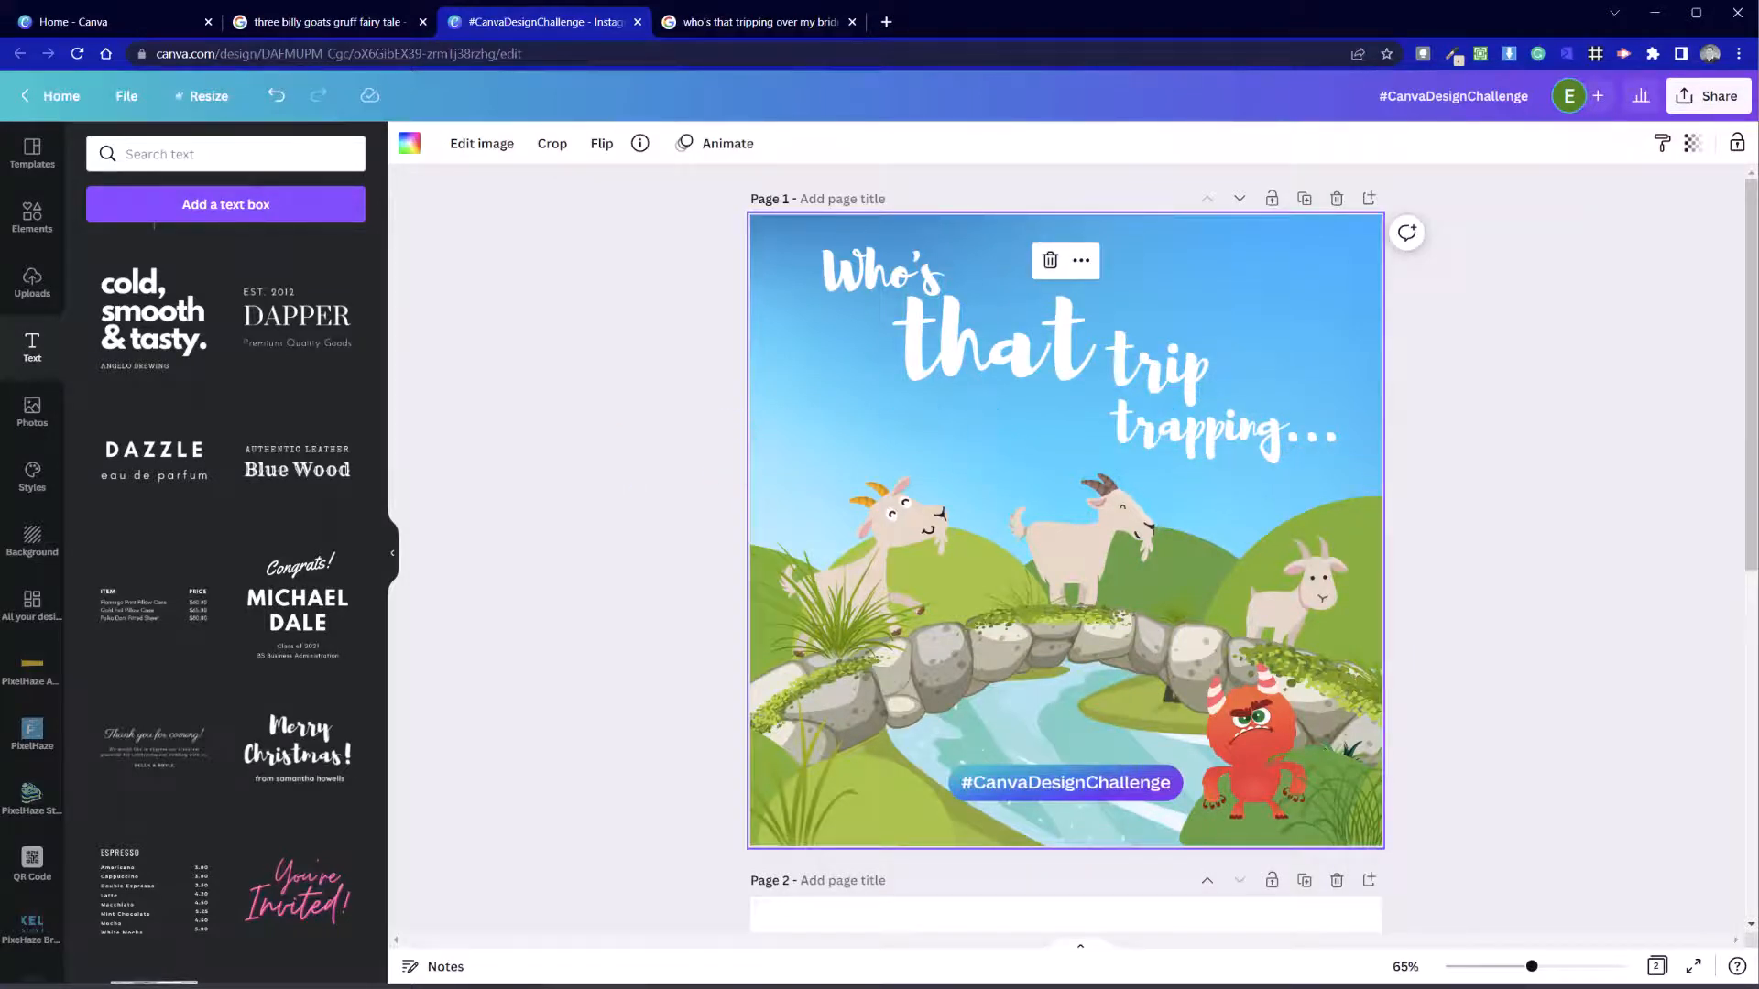
Step: Narrow the text box around "that" so it fits closely to the word
{"action": "left_click", "coordinate": [986, 352]}
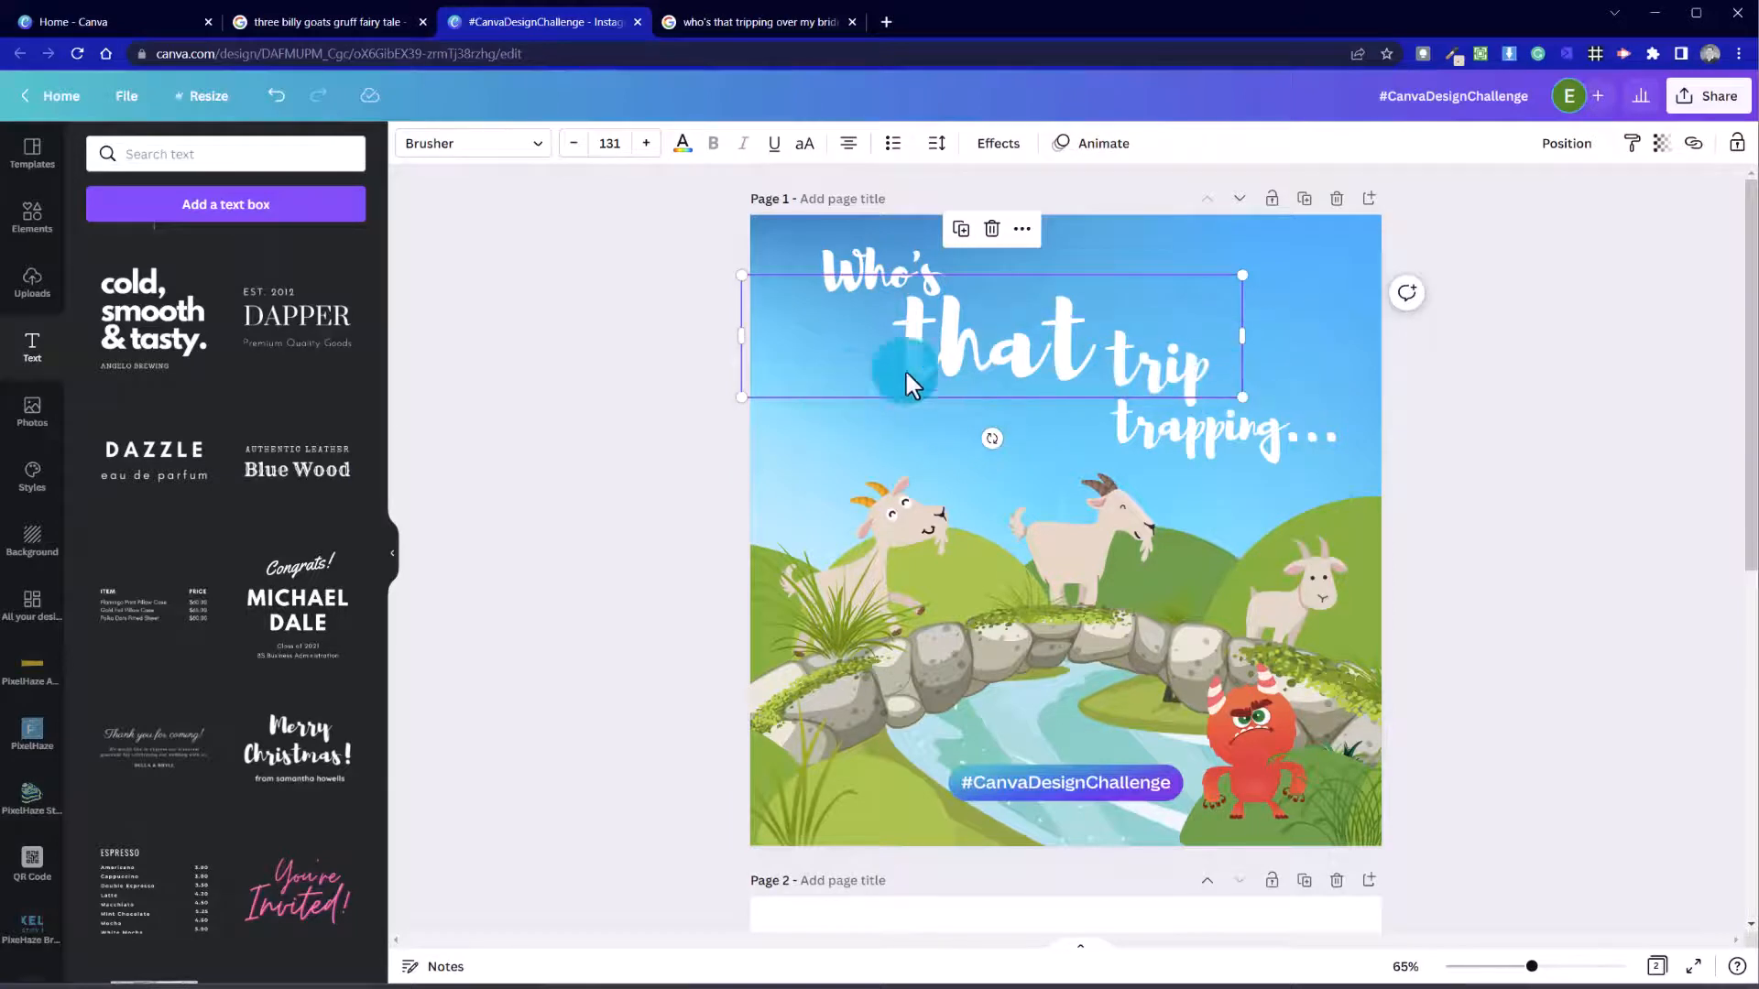
{"action": "left_click", "coordinate": [1191, 328]}
{"action": "left_click_drag", "start_coordinate": [1242, 337], "coordinate": [1056, 378]}
{"action": "left_click", "coordinate": [711, 308]}
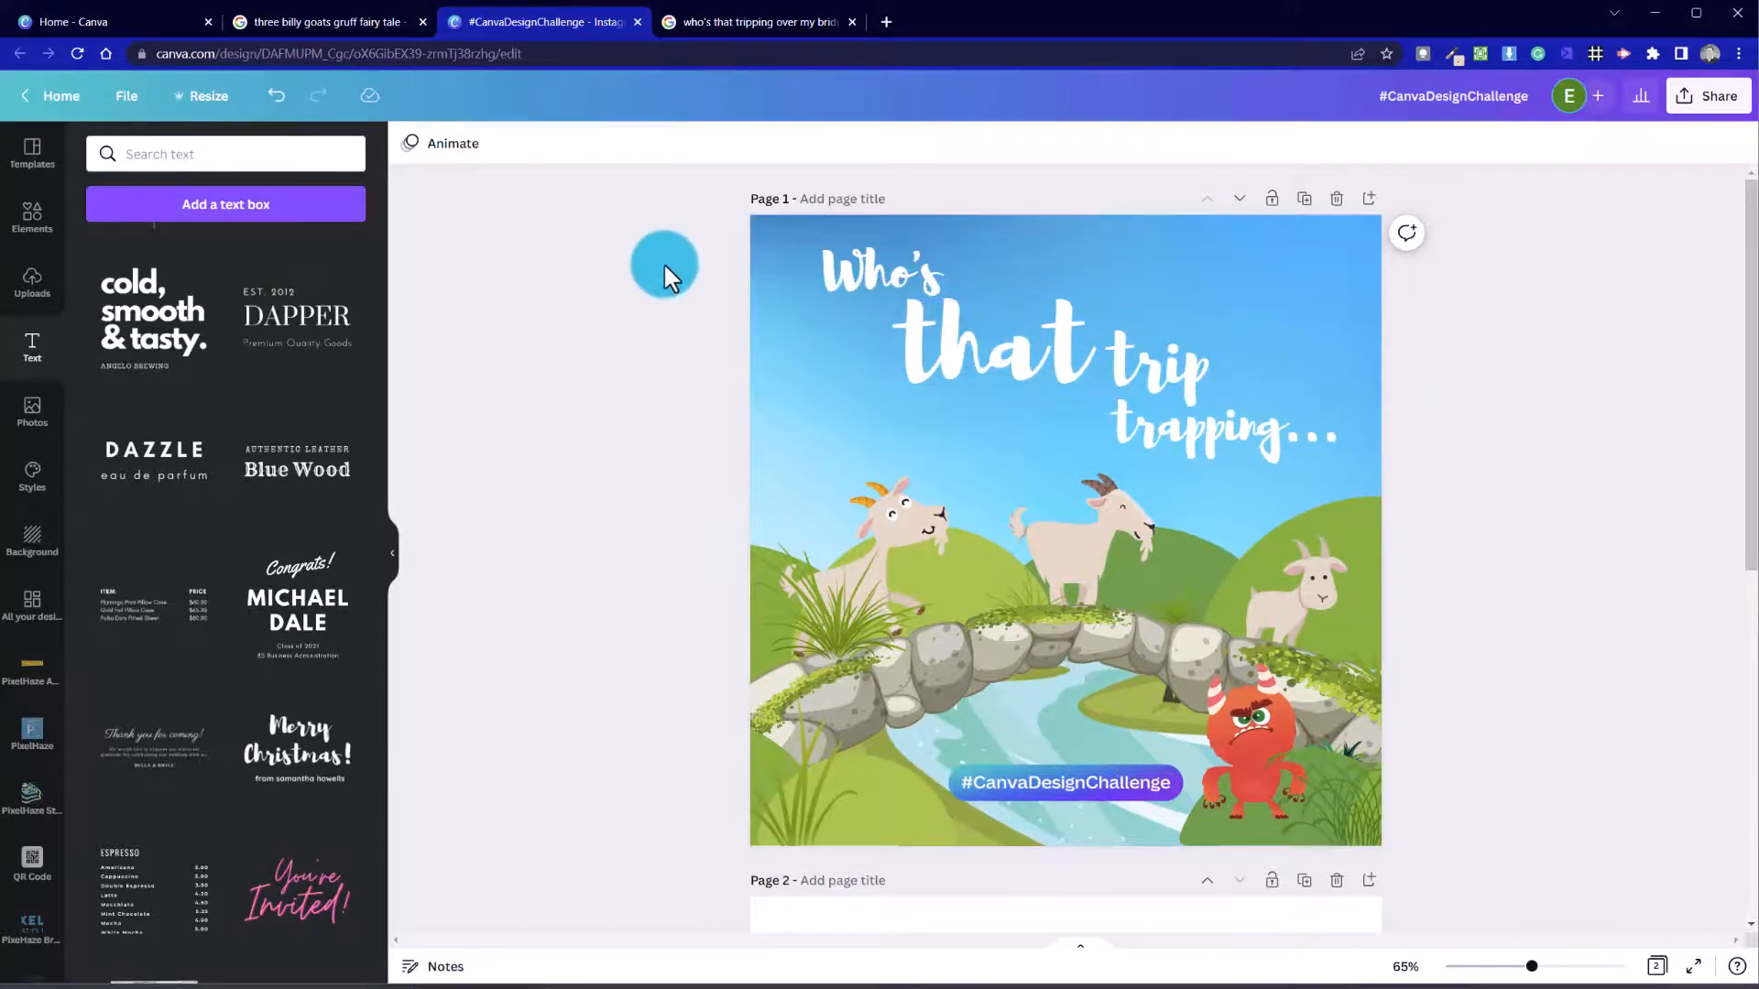
Step: Scale all four words down together, bringing "that" to about size 107, and centre the phrase in the sky
{"action": "left_click_drag", "start_coordinate": [665, 275], "coordinate": [1248, 414]}
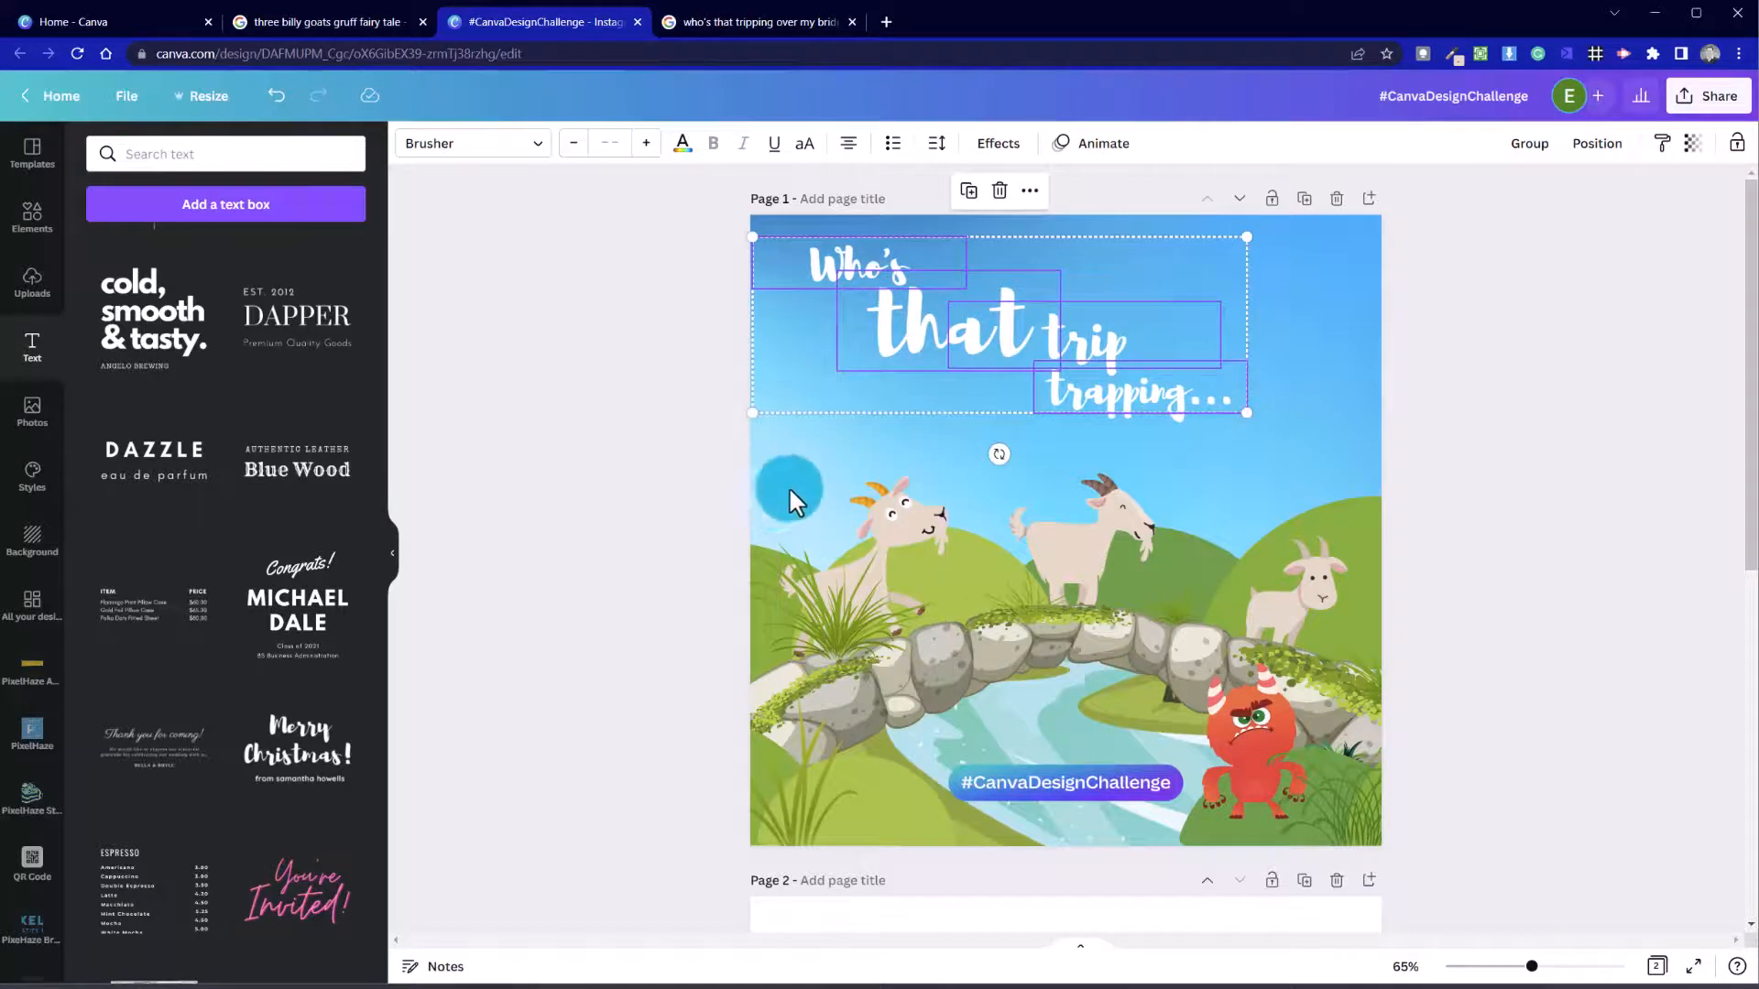
{"action": "left_click_drag", "start_coordinate": [1030, 360], "coordinate": [1066, 370]}
{"action": "left_click", "coordinate": [581, 390]}
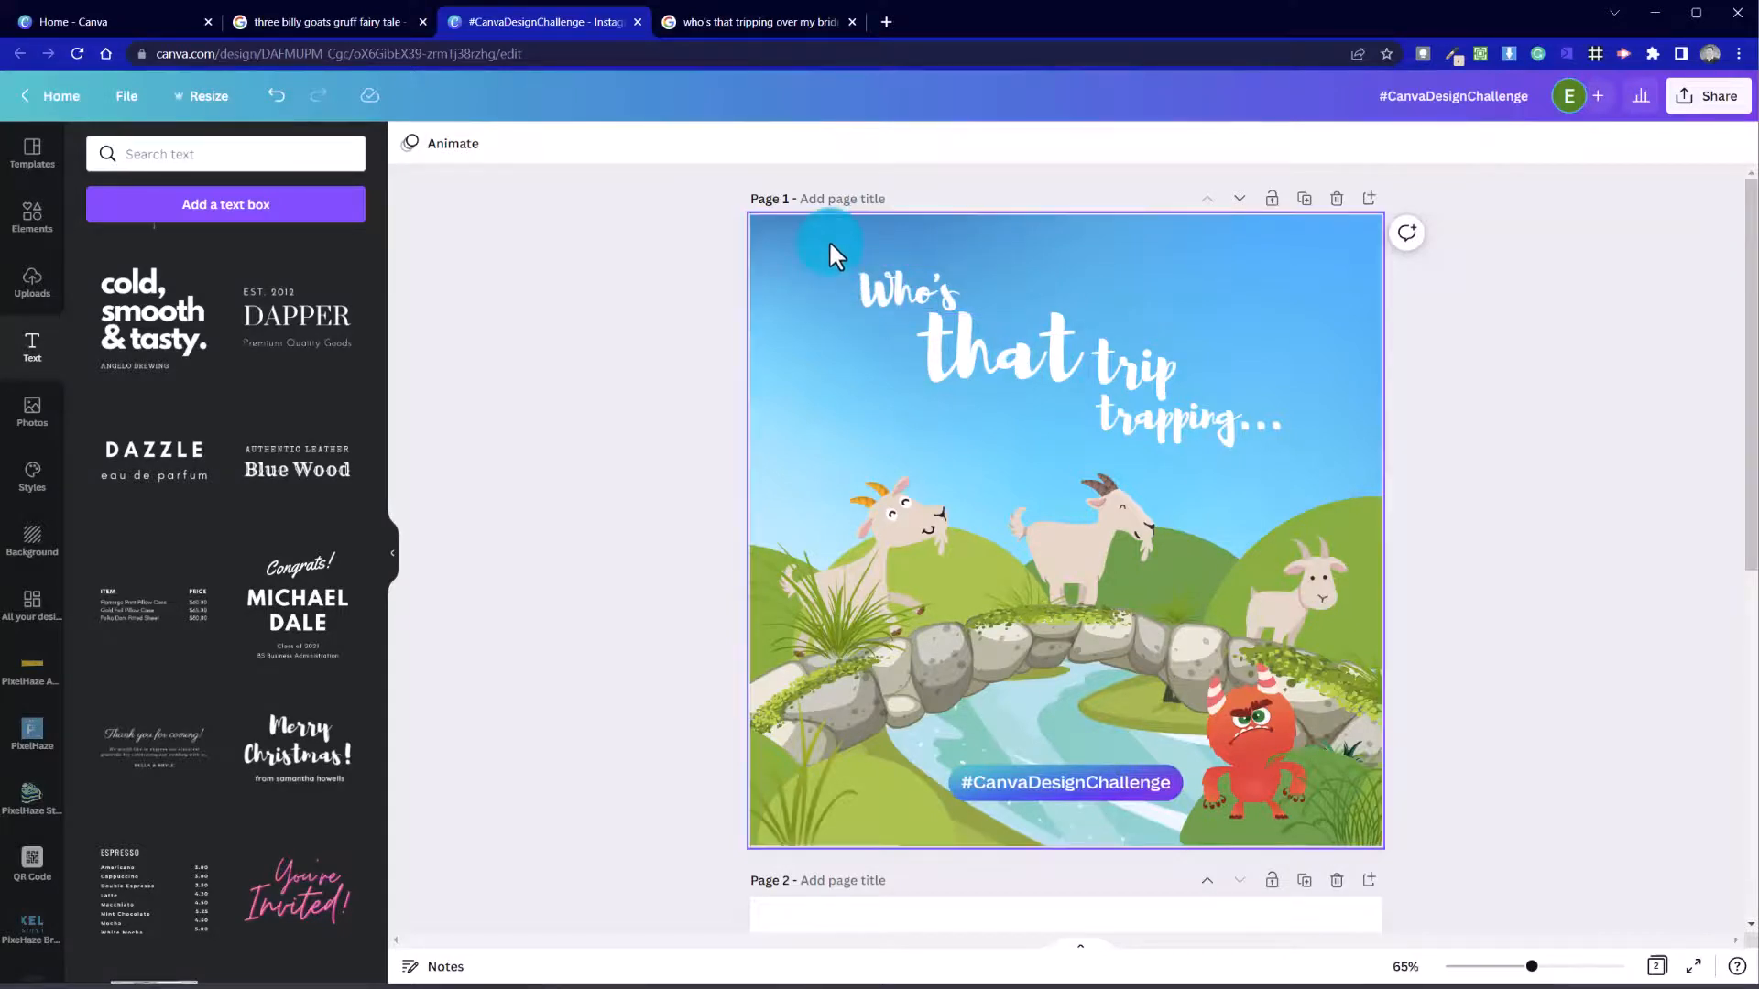
Step: Try the four-word phrase slightly lower in the sky and move it back up to its previous height
{"action": "left_click", "coordinate": [1001, 344]}
{"action": "left_click_drag", "start_coordinate": [1001, 335], "coordinate": [1267, 435]}
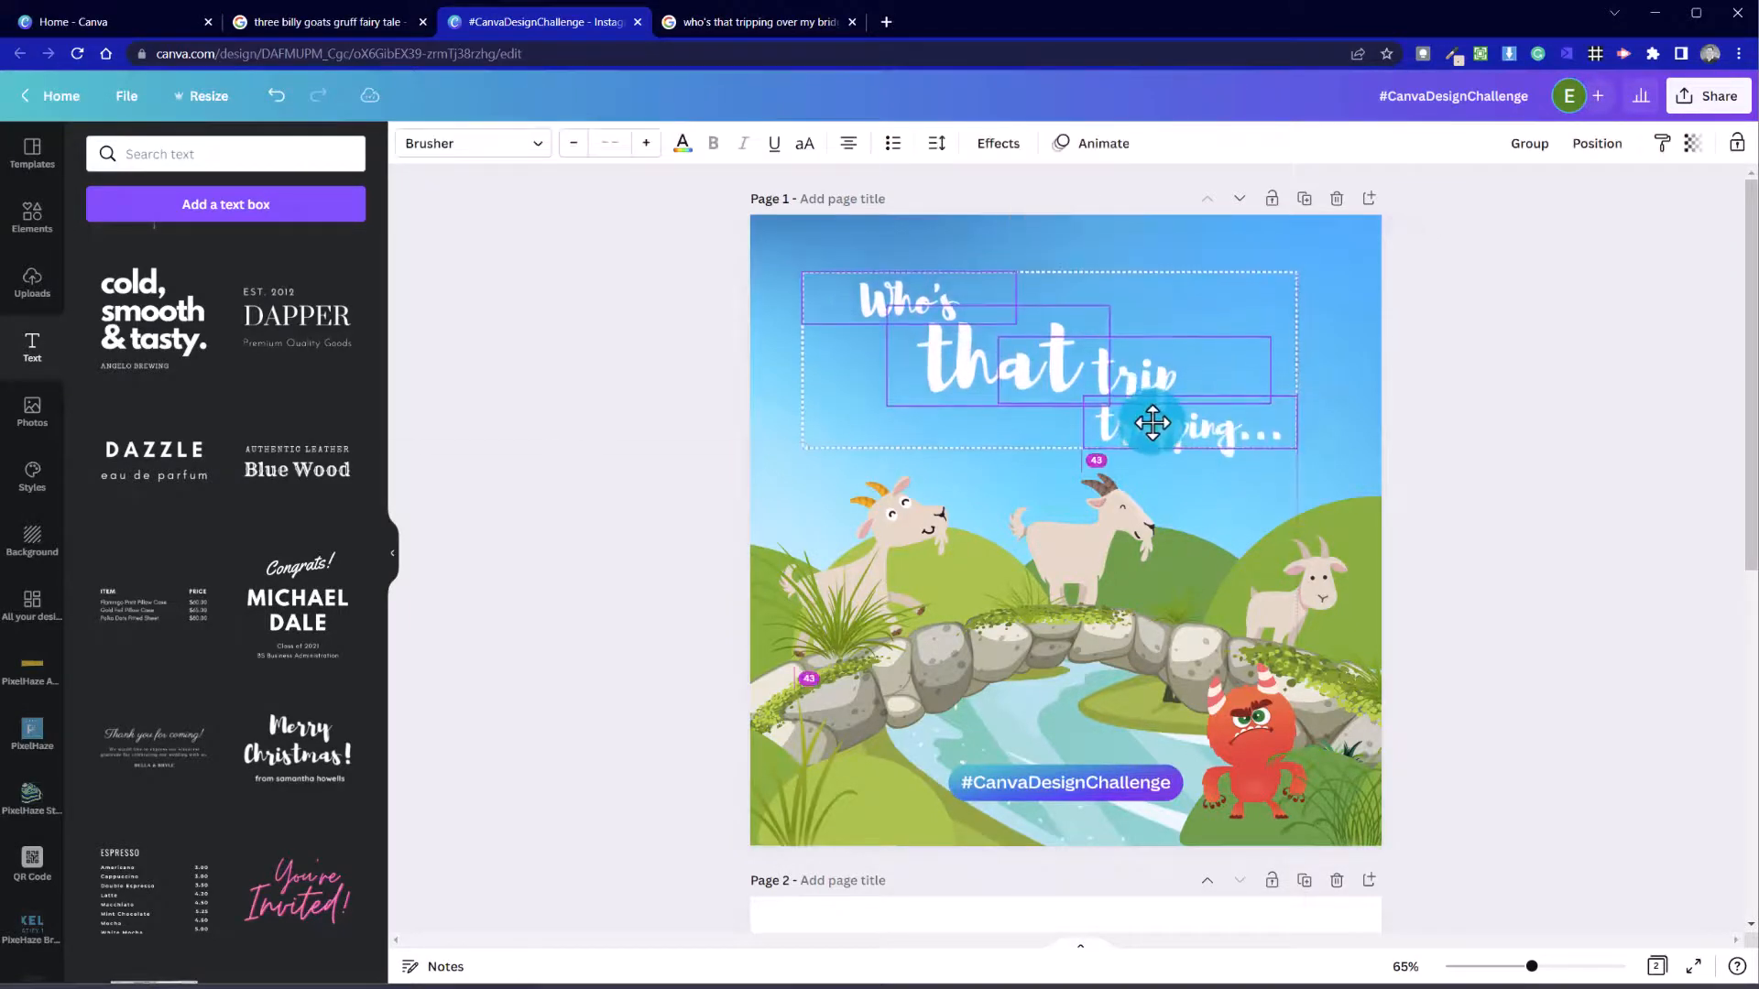
{"action": "left_click", "coordinate": [679, 300]}
{"action": "left_click", "coordinate": [797, 377]}
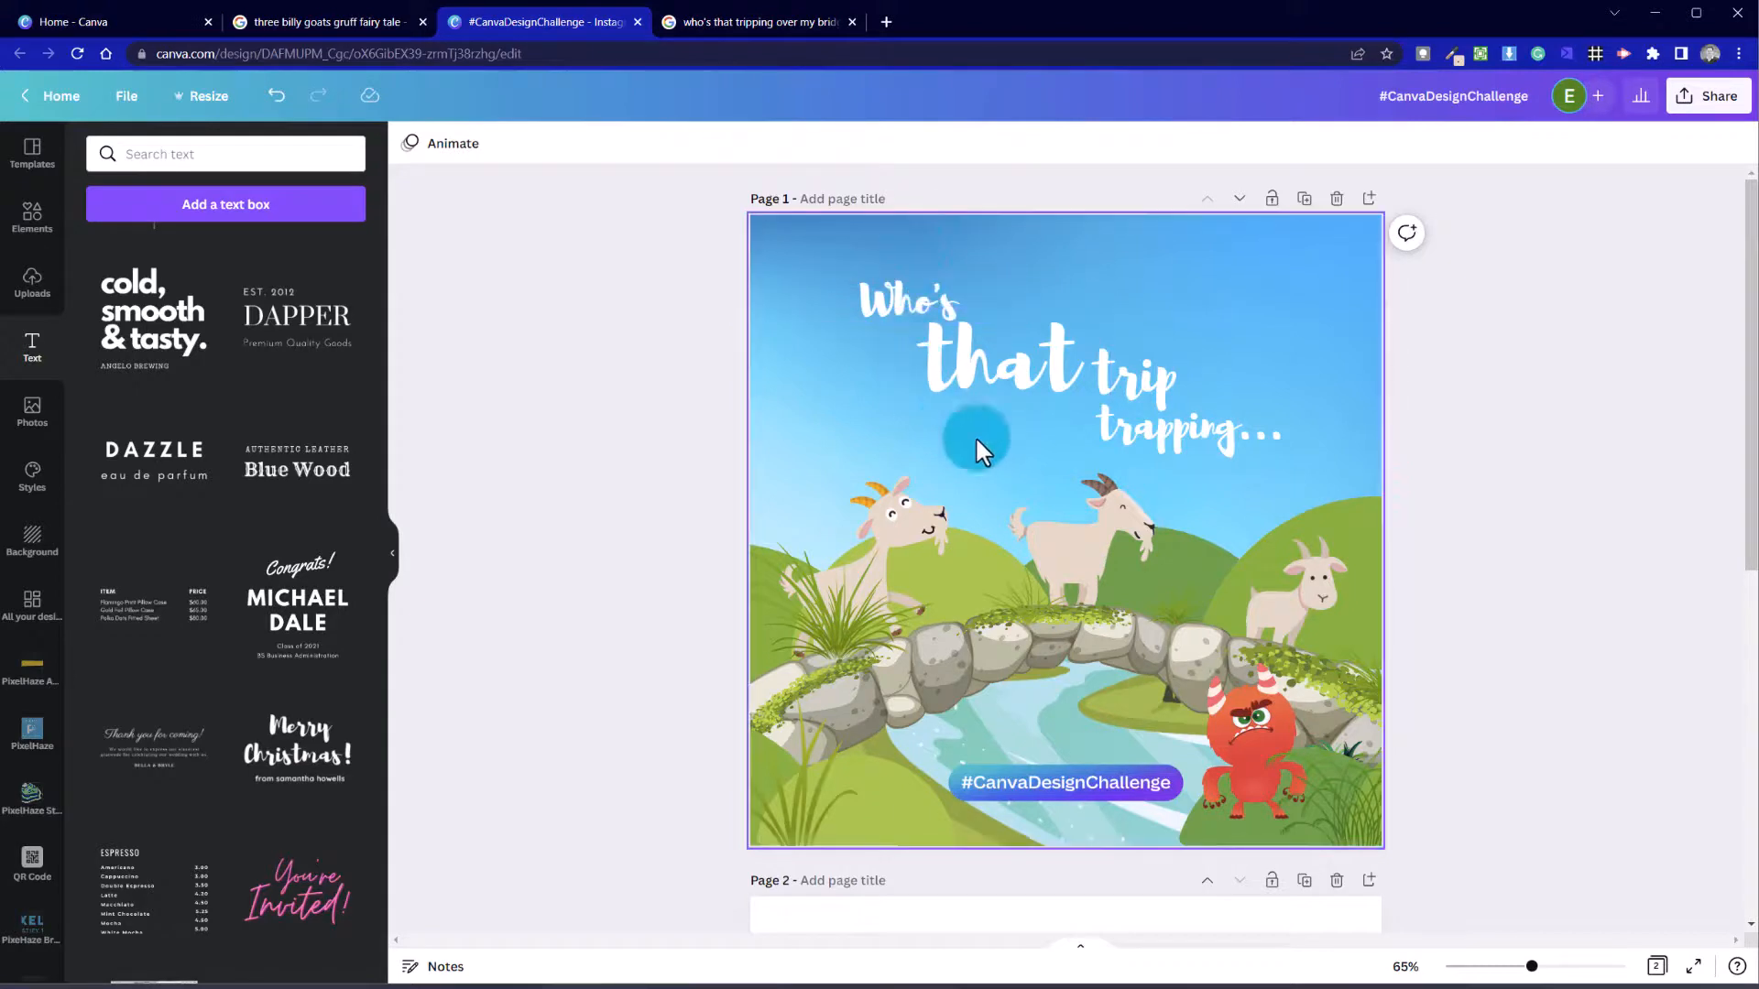
{"action": "left_click_drag", "start_coordinate": [813, 270], "coordinate": [1263, 409]}
{"action": "left_click", "coordinate": [821, 394]}
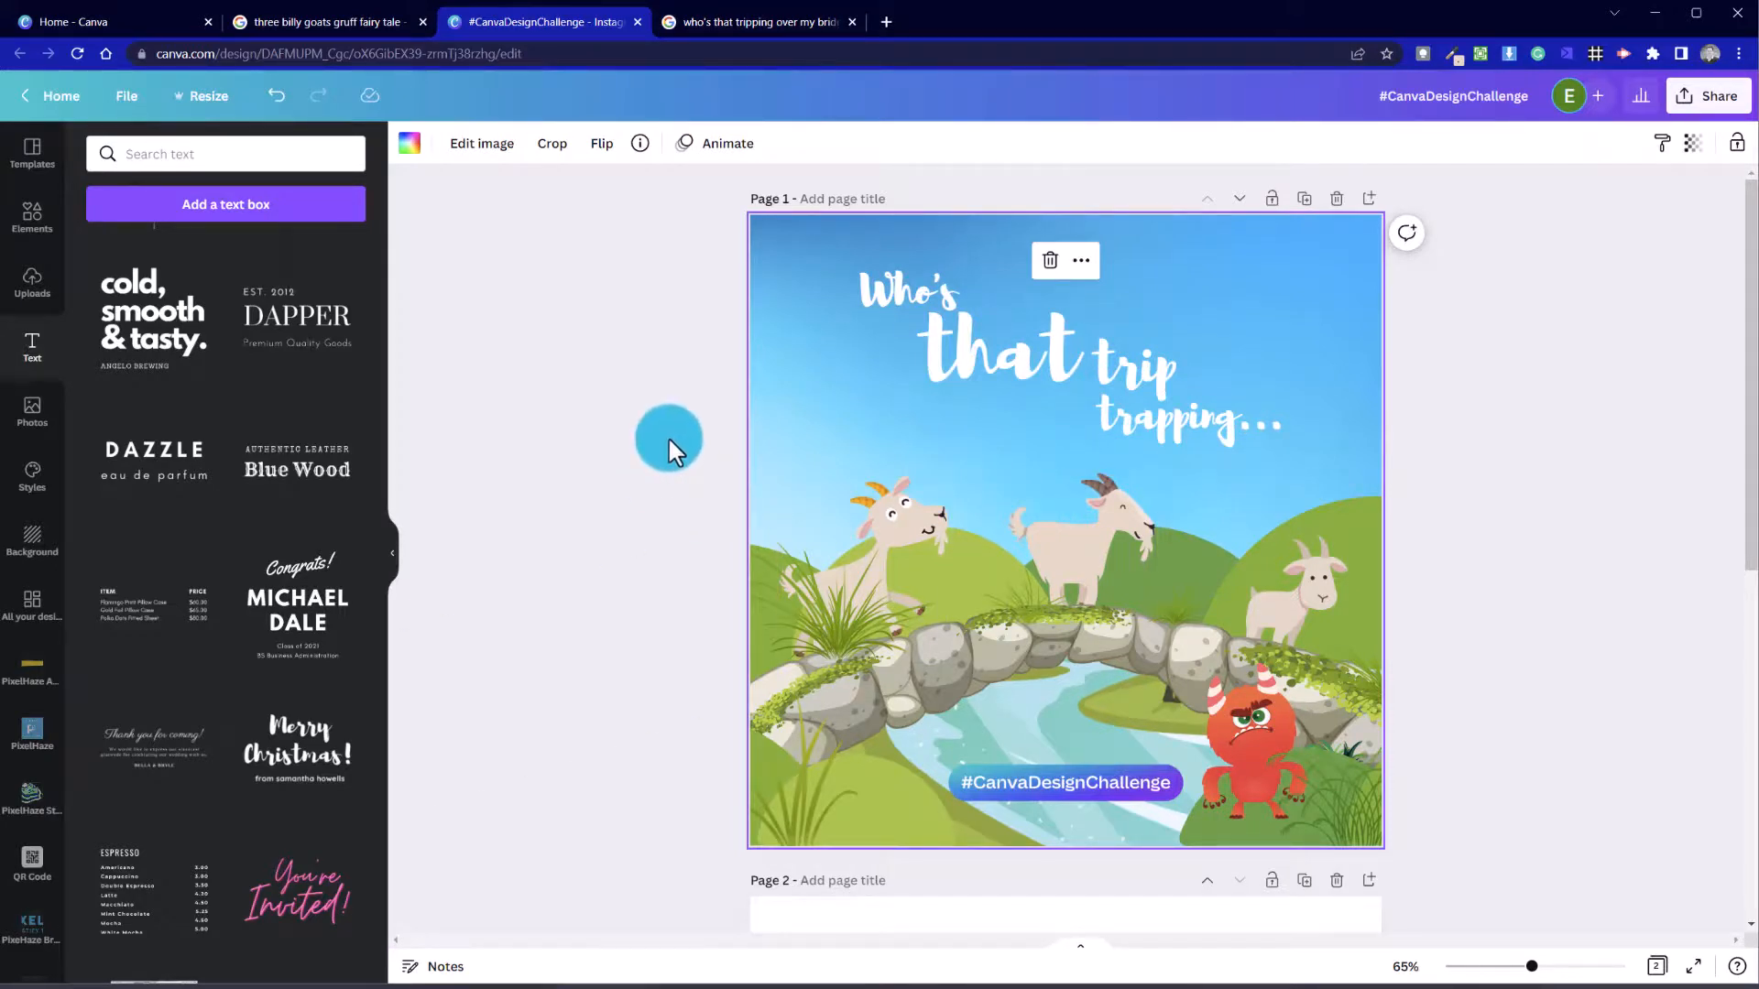
Step: Recolour the word "that" with the dark navy from the brand kit
{"action": "left_click", "coordinate": [967, 362]}
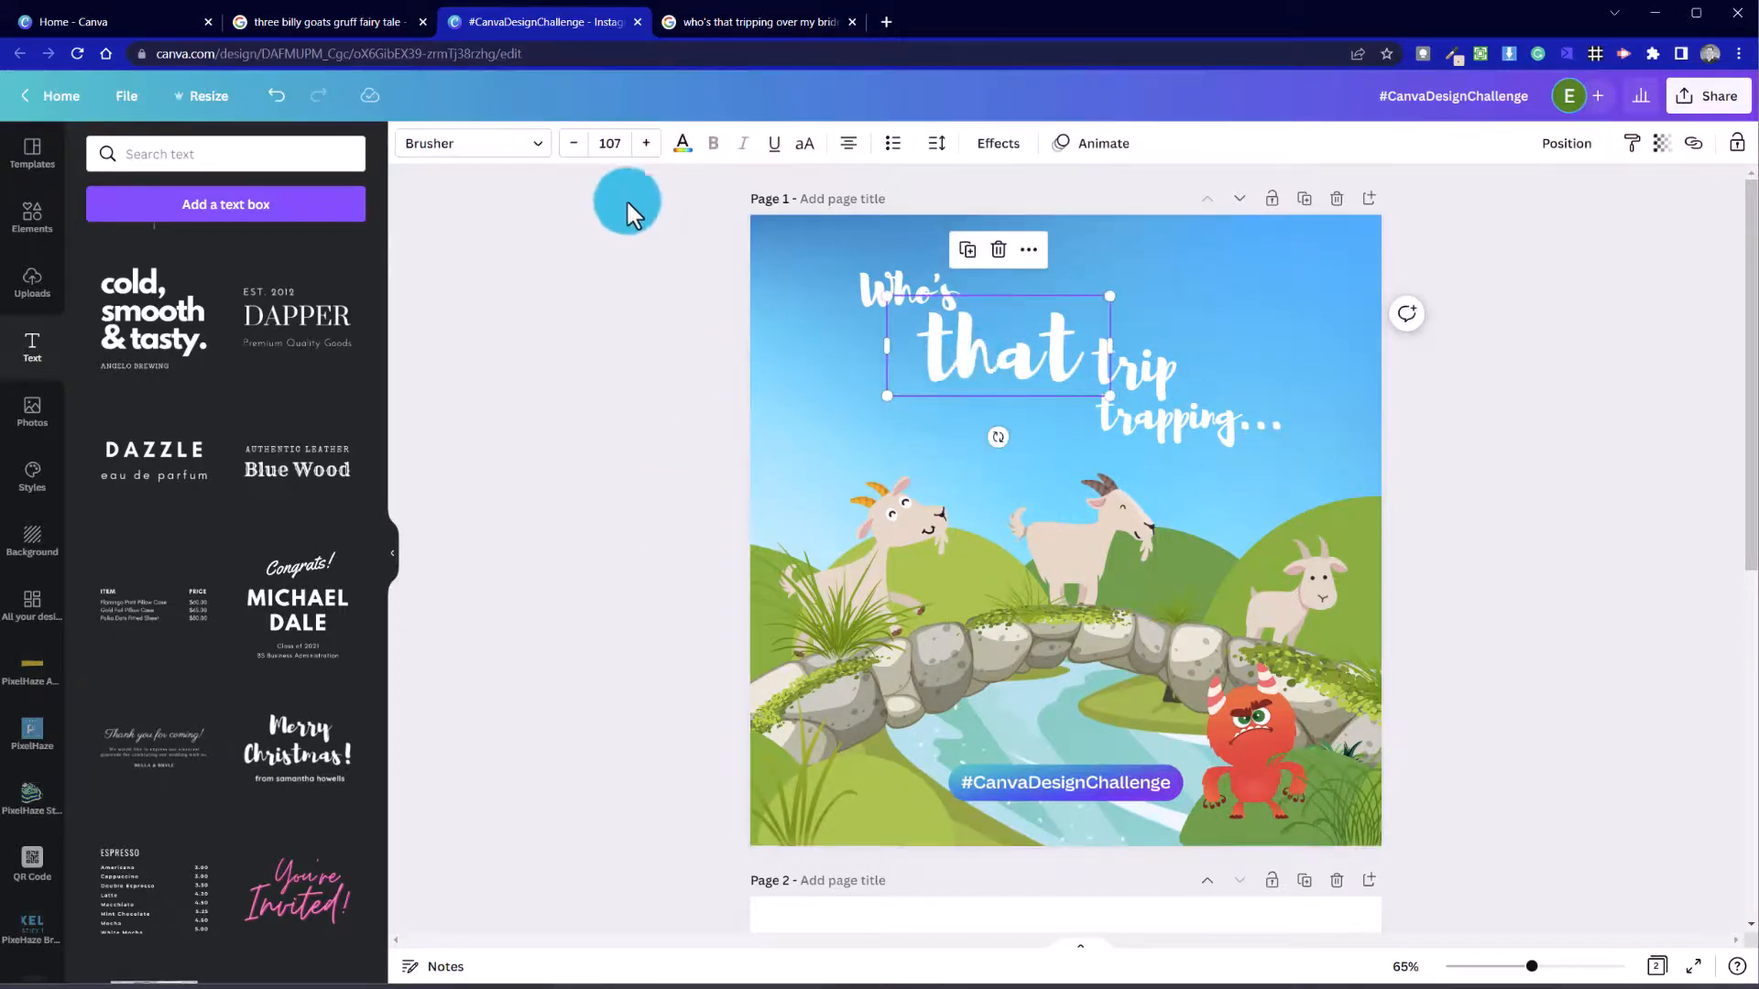
{"action": "left_click", "coordinate": [678, 147]}
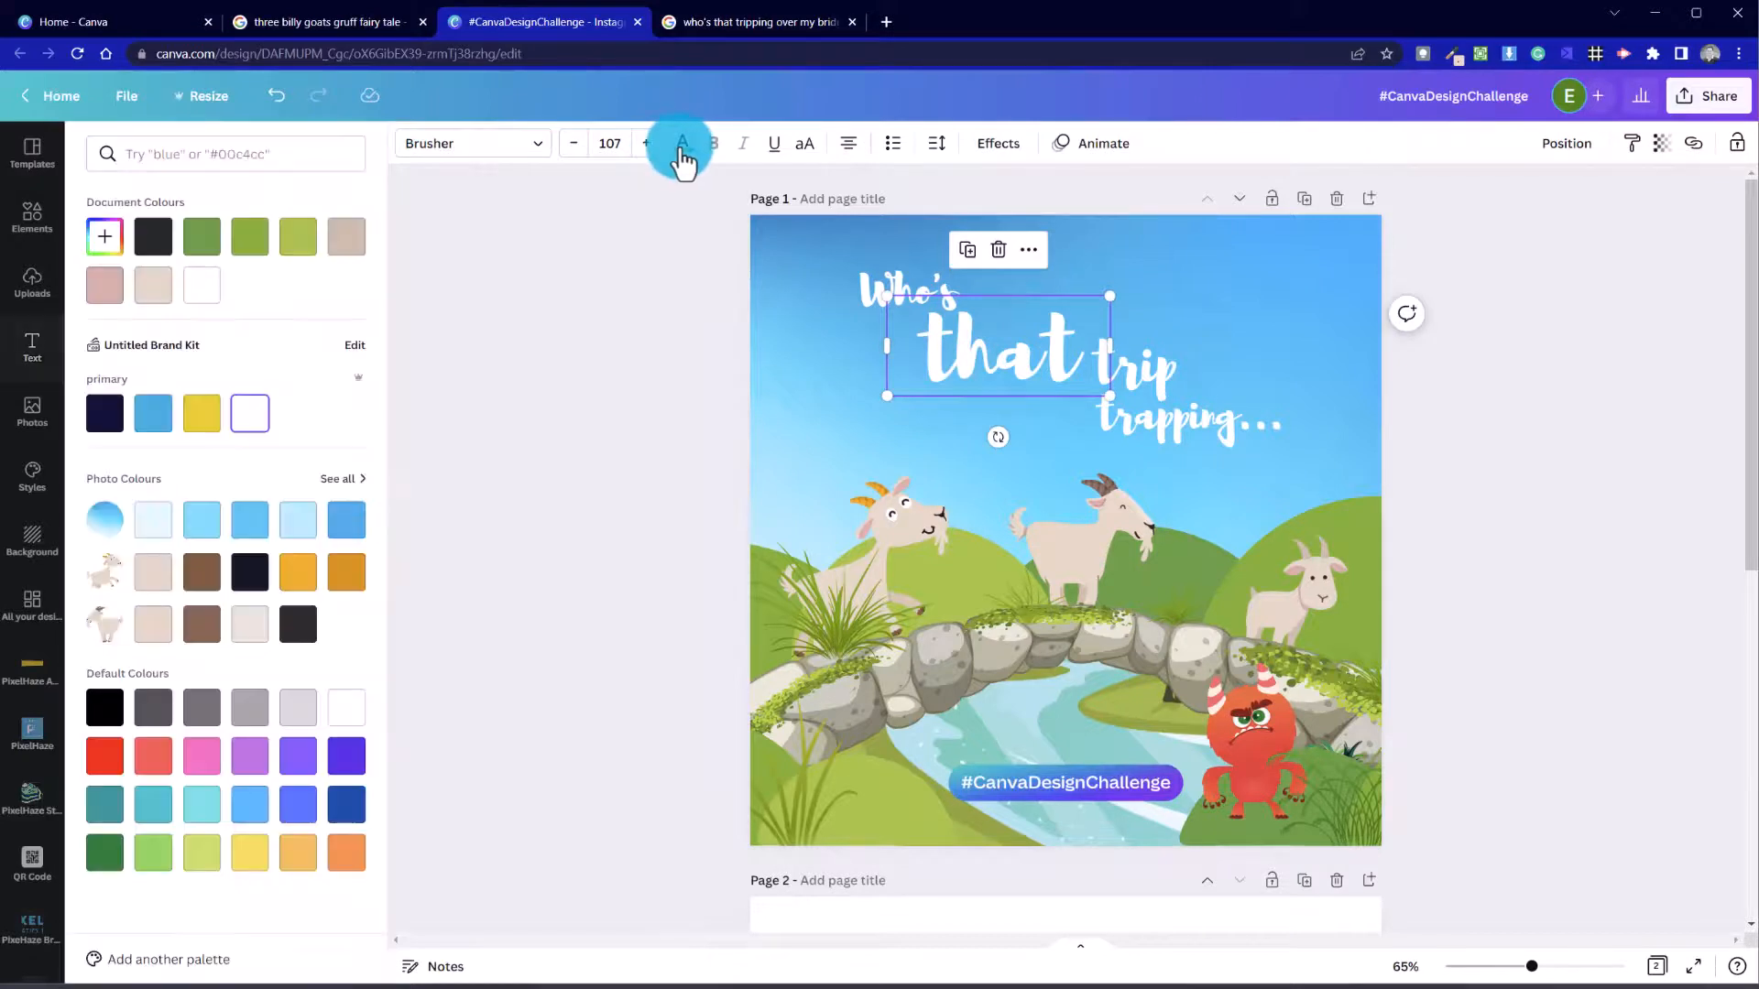
{"action": "left_click", "coordinate": [346, 519]}
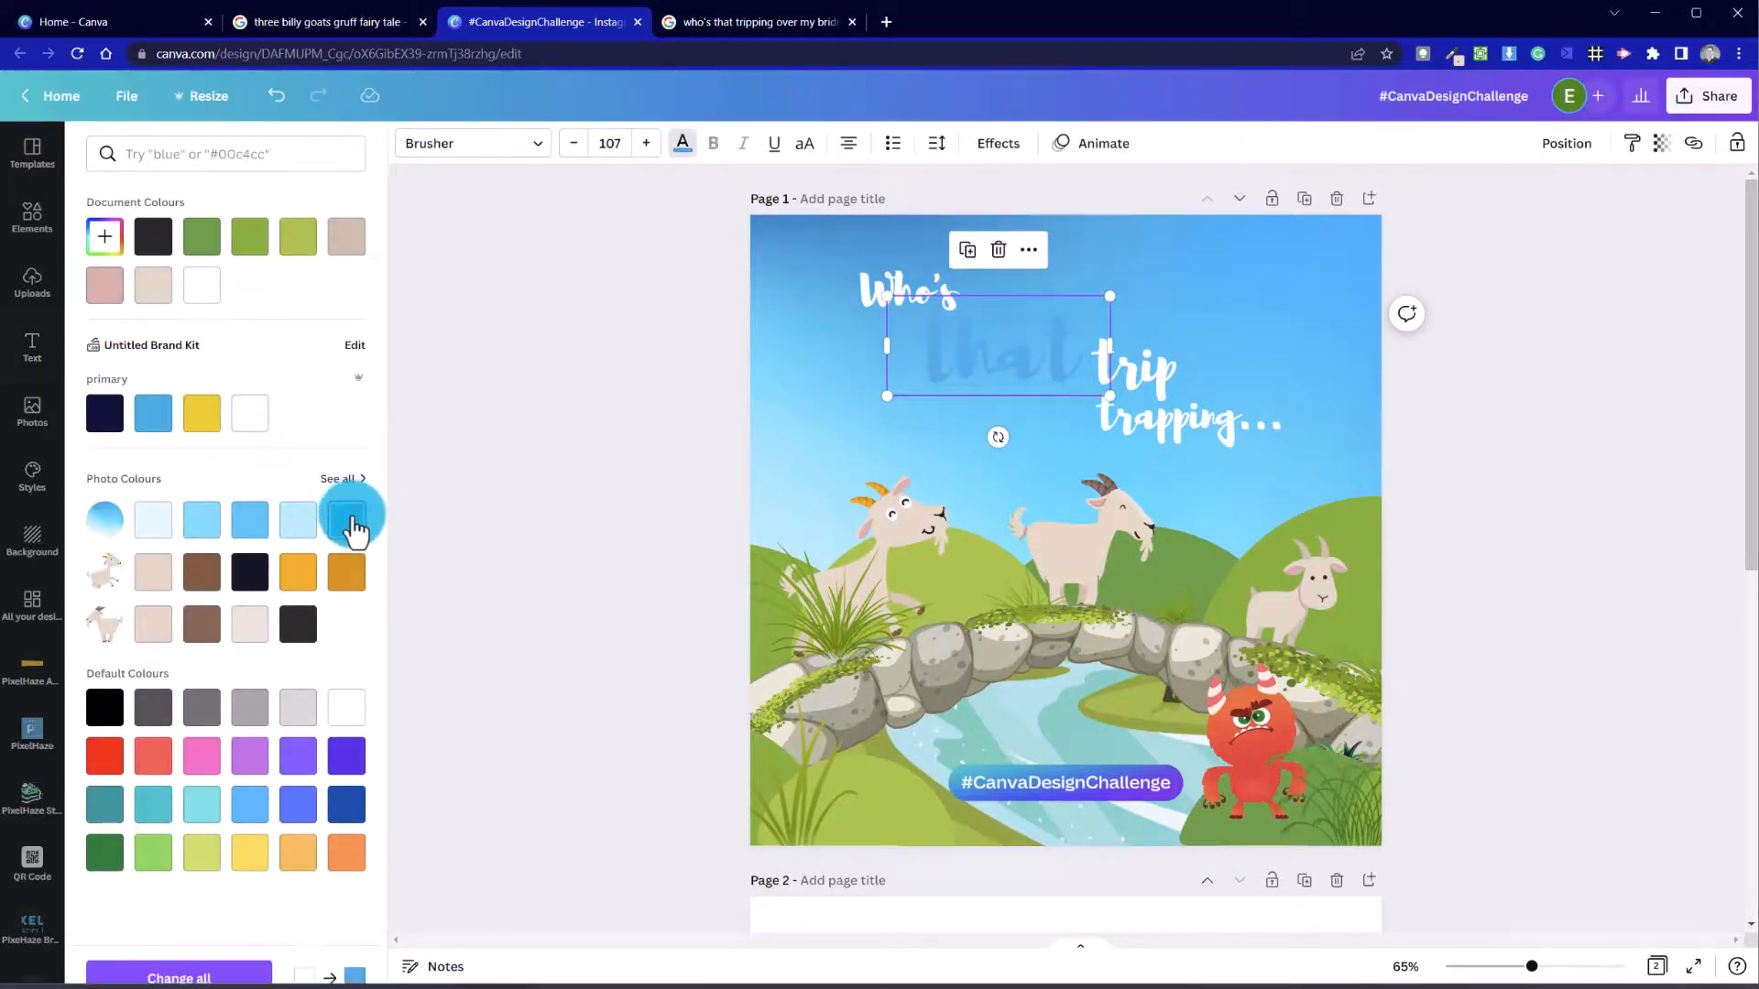
{"action": "left_click", "coordinate": [108, 412]}
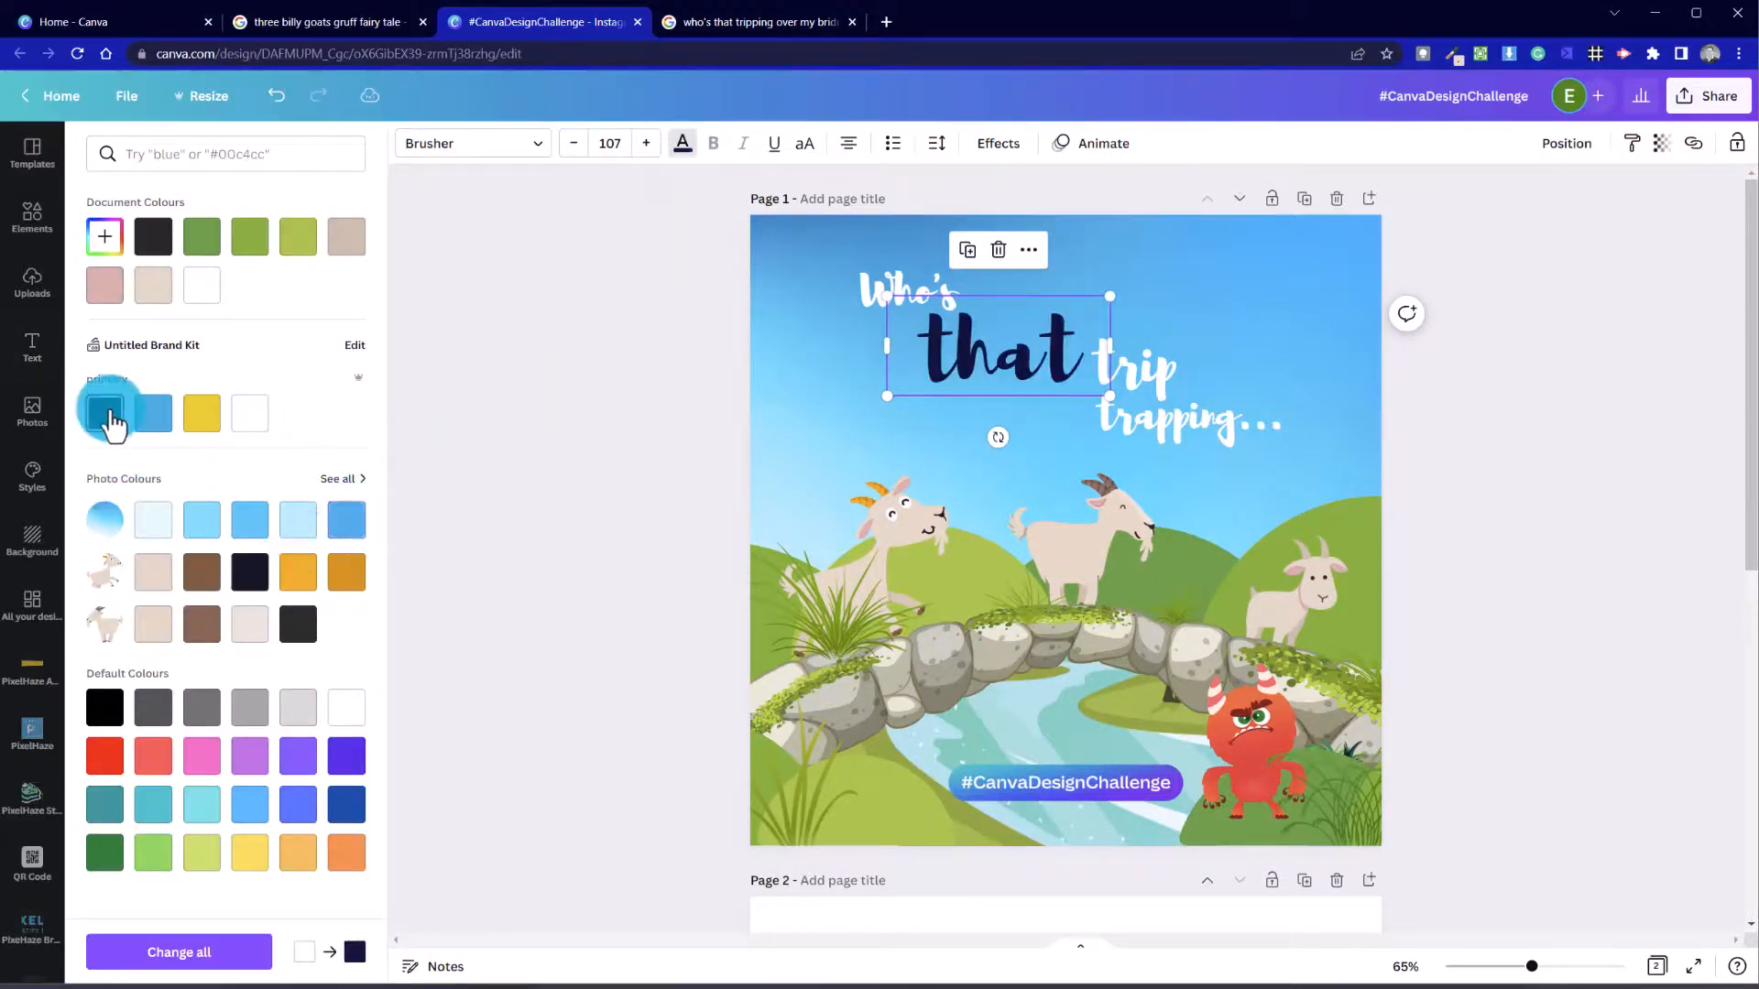
Step: Recolour the word "trapping..." with the dark blue from the default colours
{"action": "left_click", "coordinate": [1193, 435]}
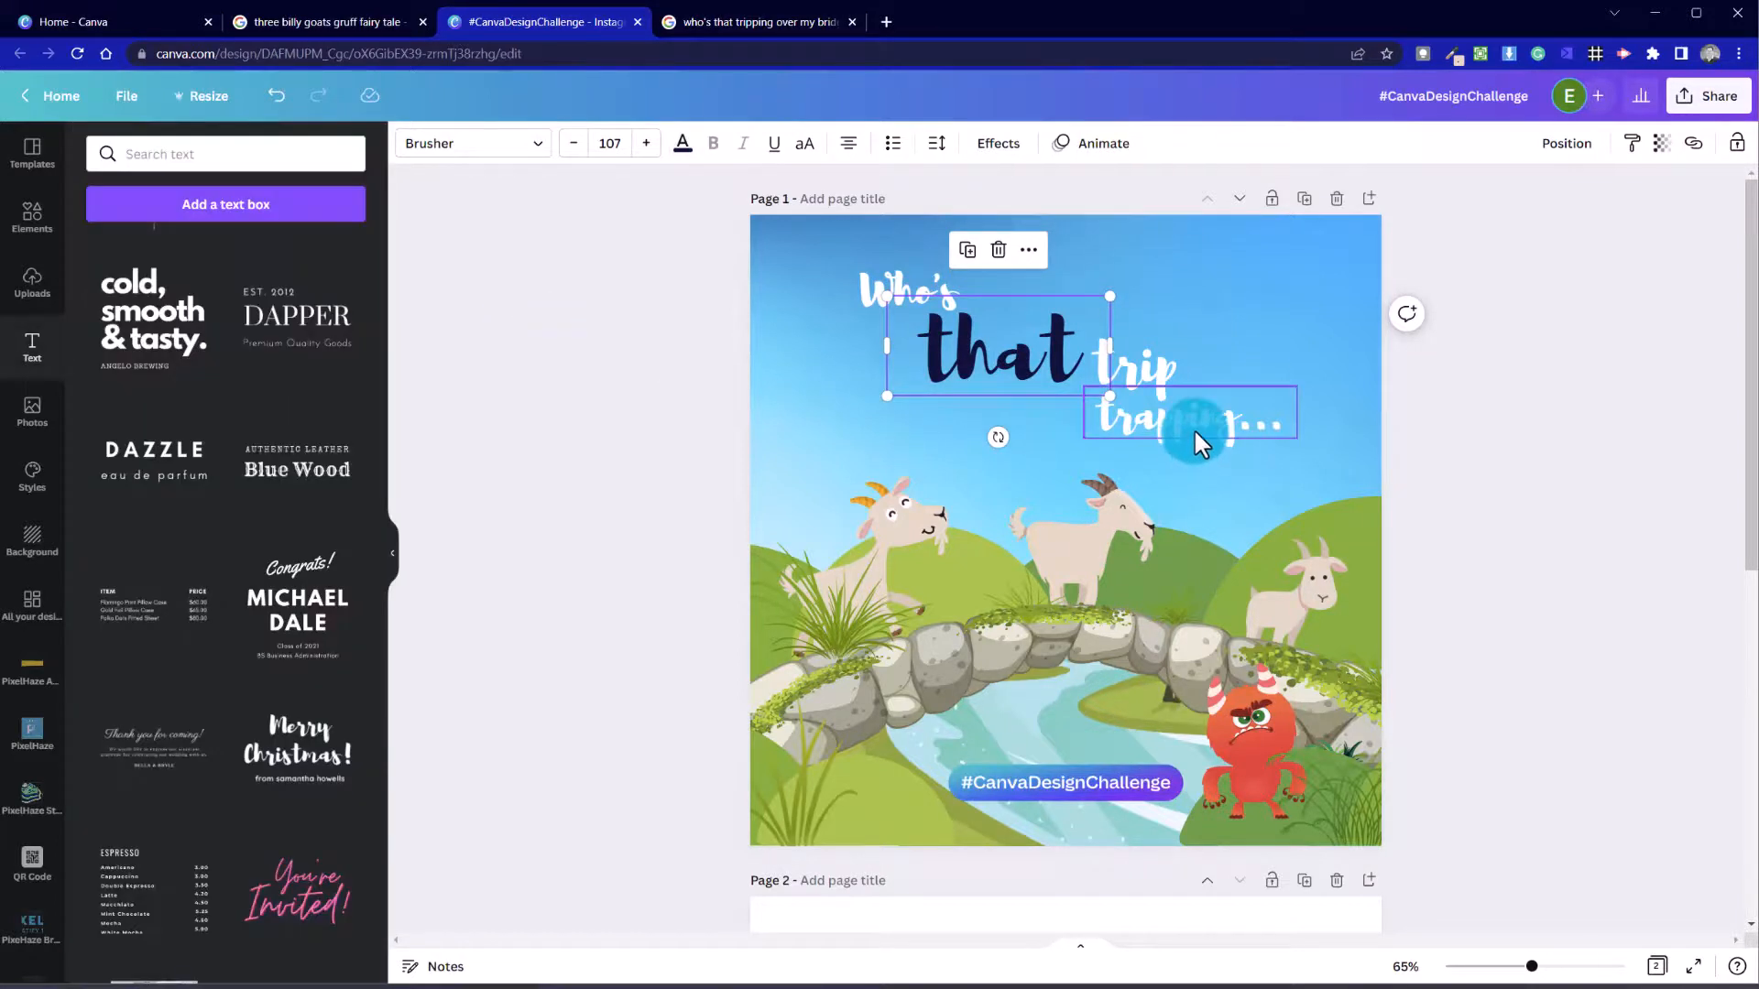
{"action": "left_click", "coordinate": [684, 147]}
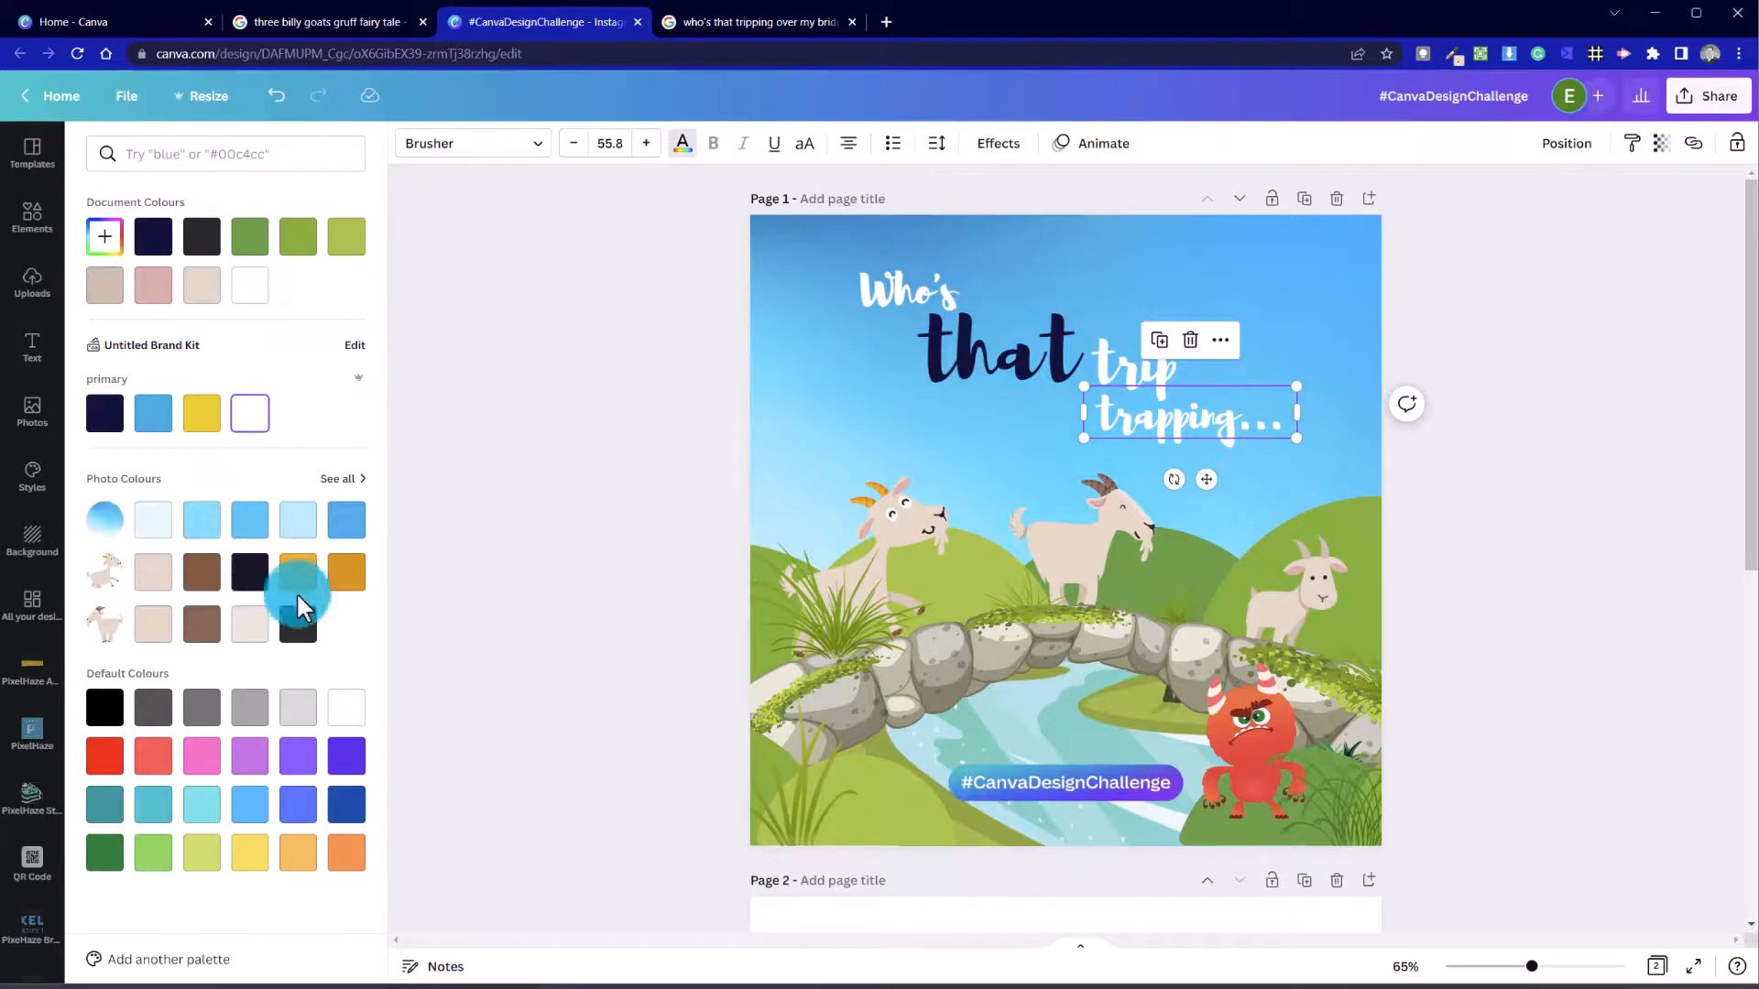
{"action": "left_click", "coordinate": [346, 810]}
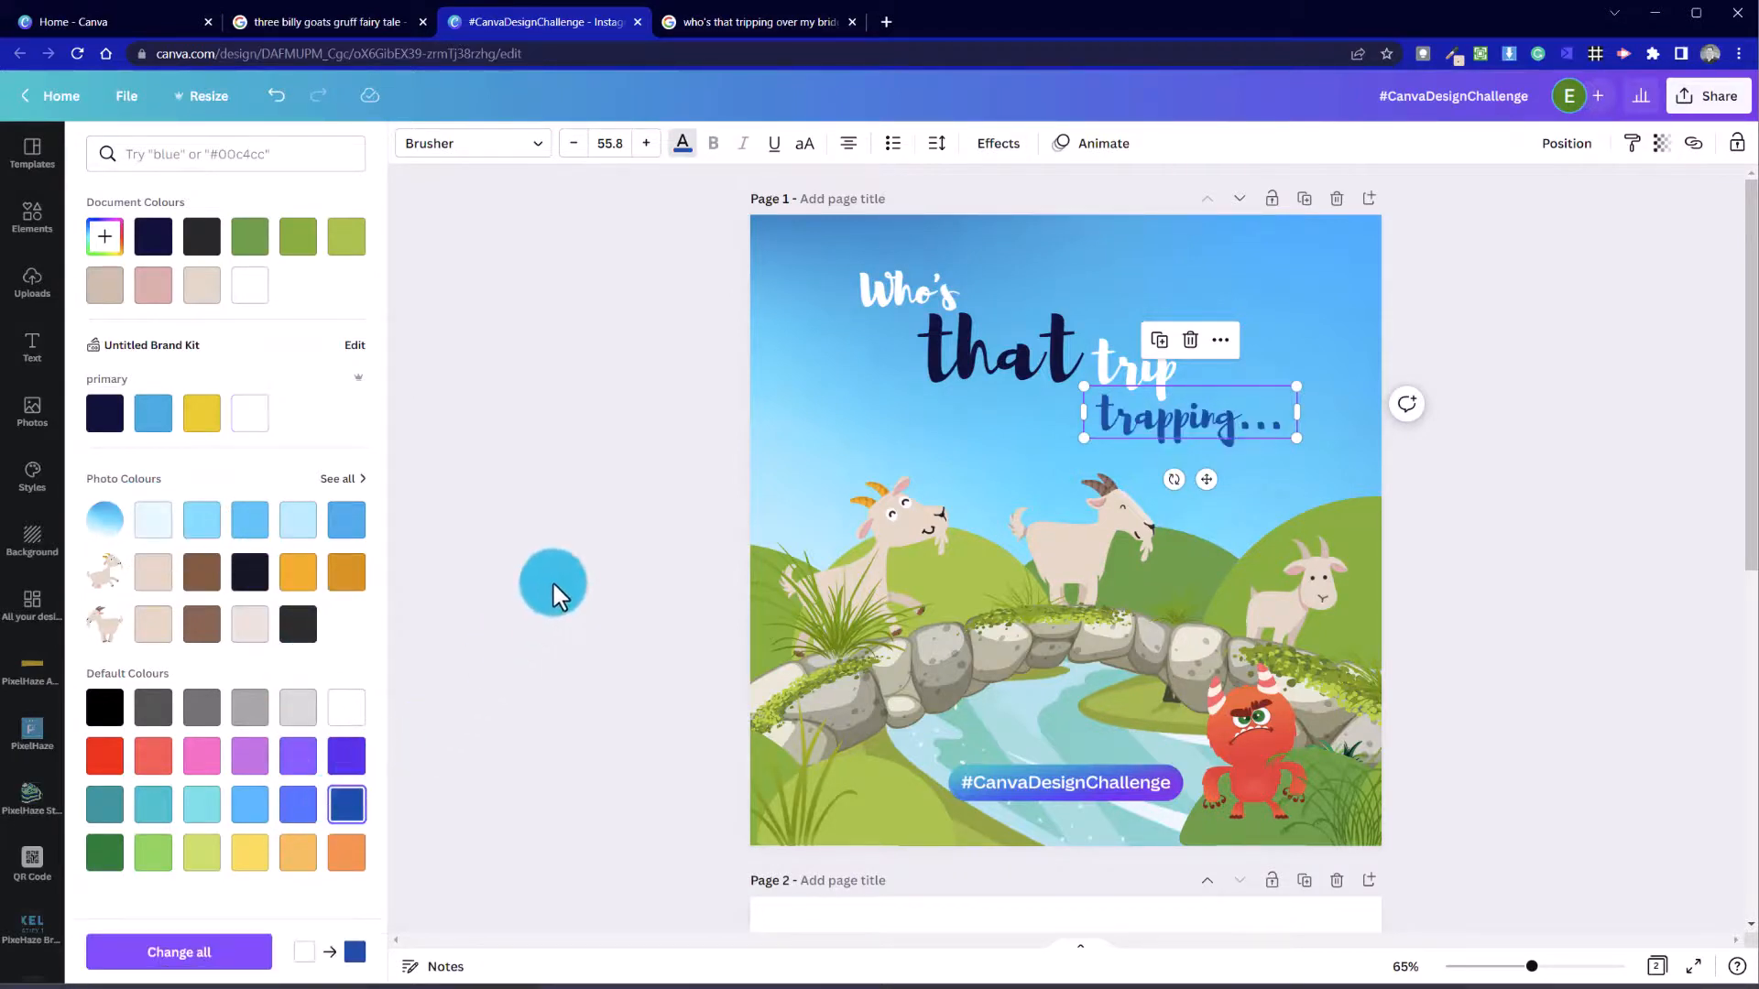
{"action": "left_click", "coordinate": [822, 437]}
{"action": "left_click", "coordinate": [1136, 280]}
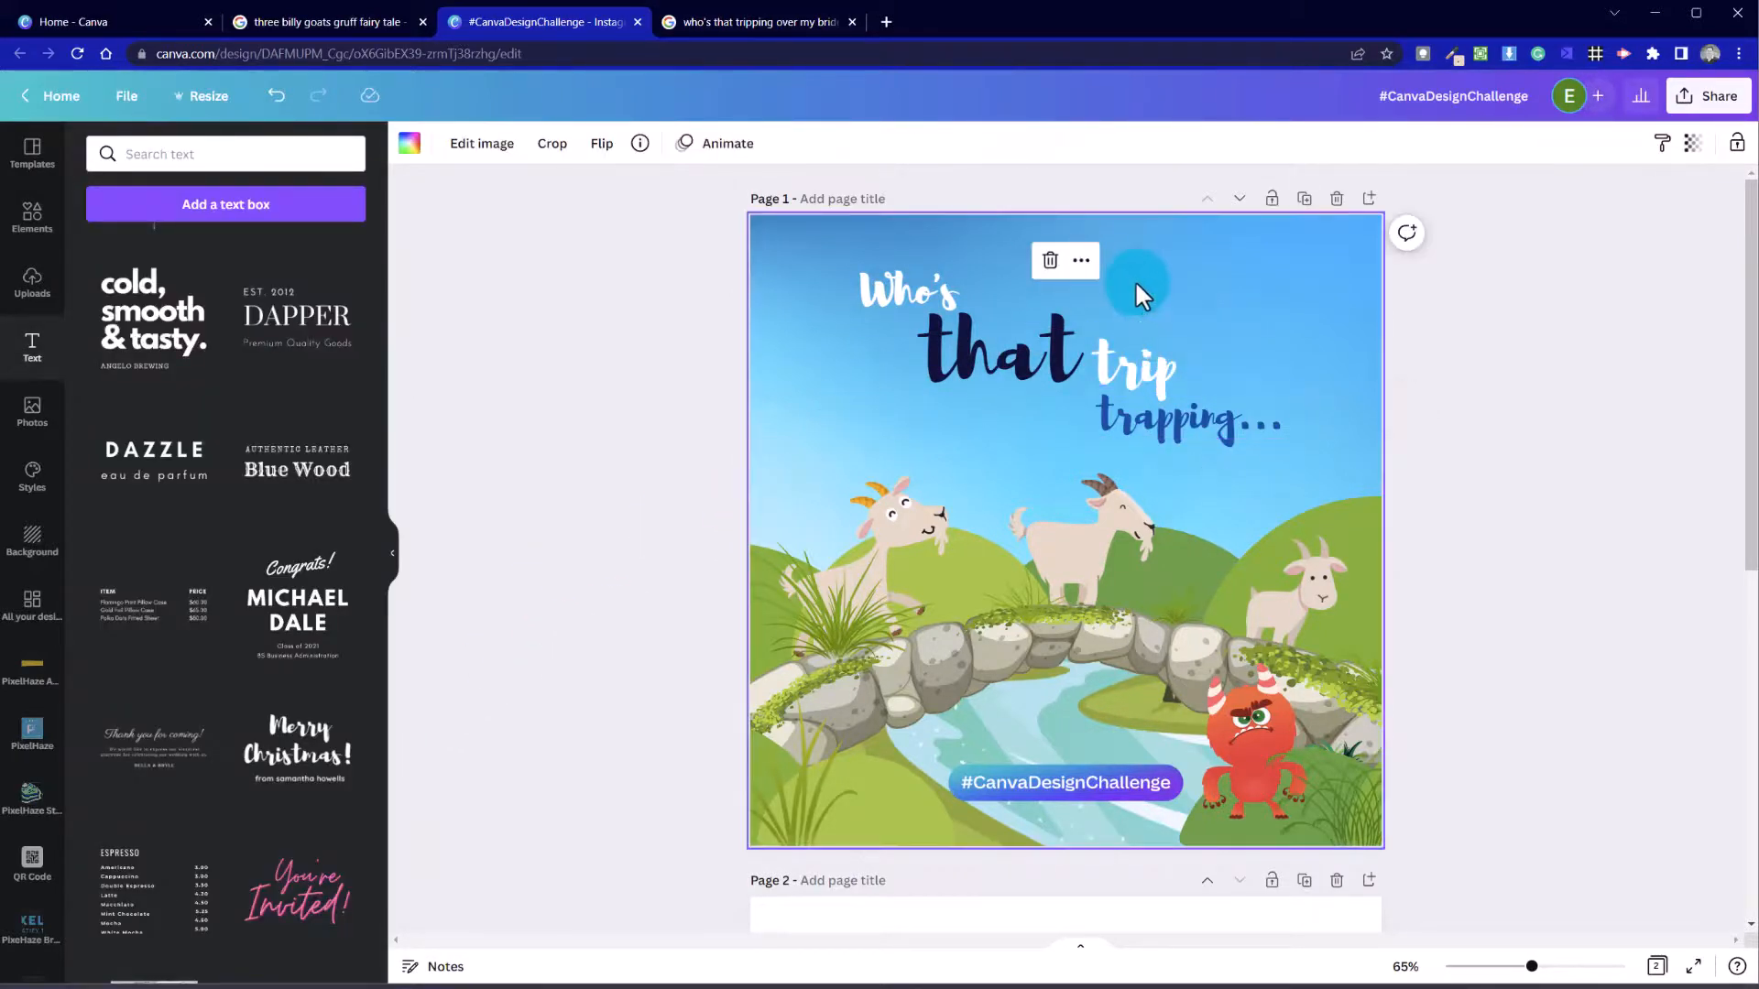
{"action": "left_click", "coordinate": [406, 378]}
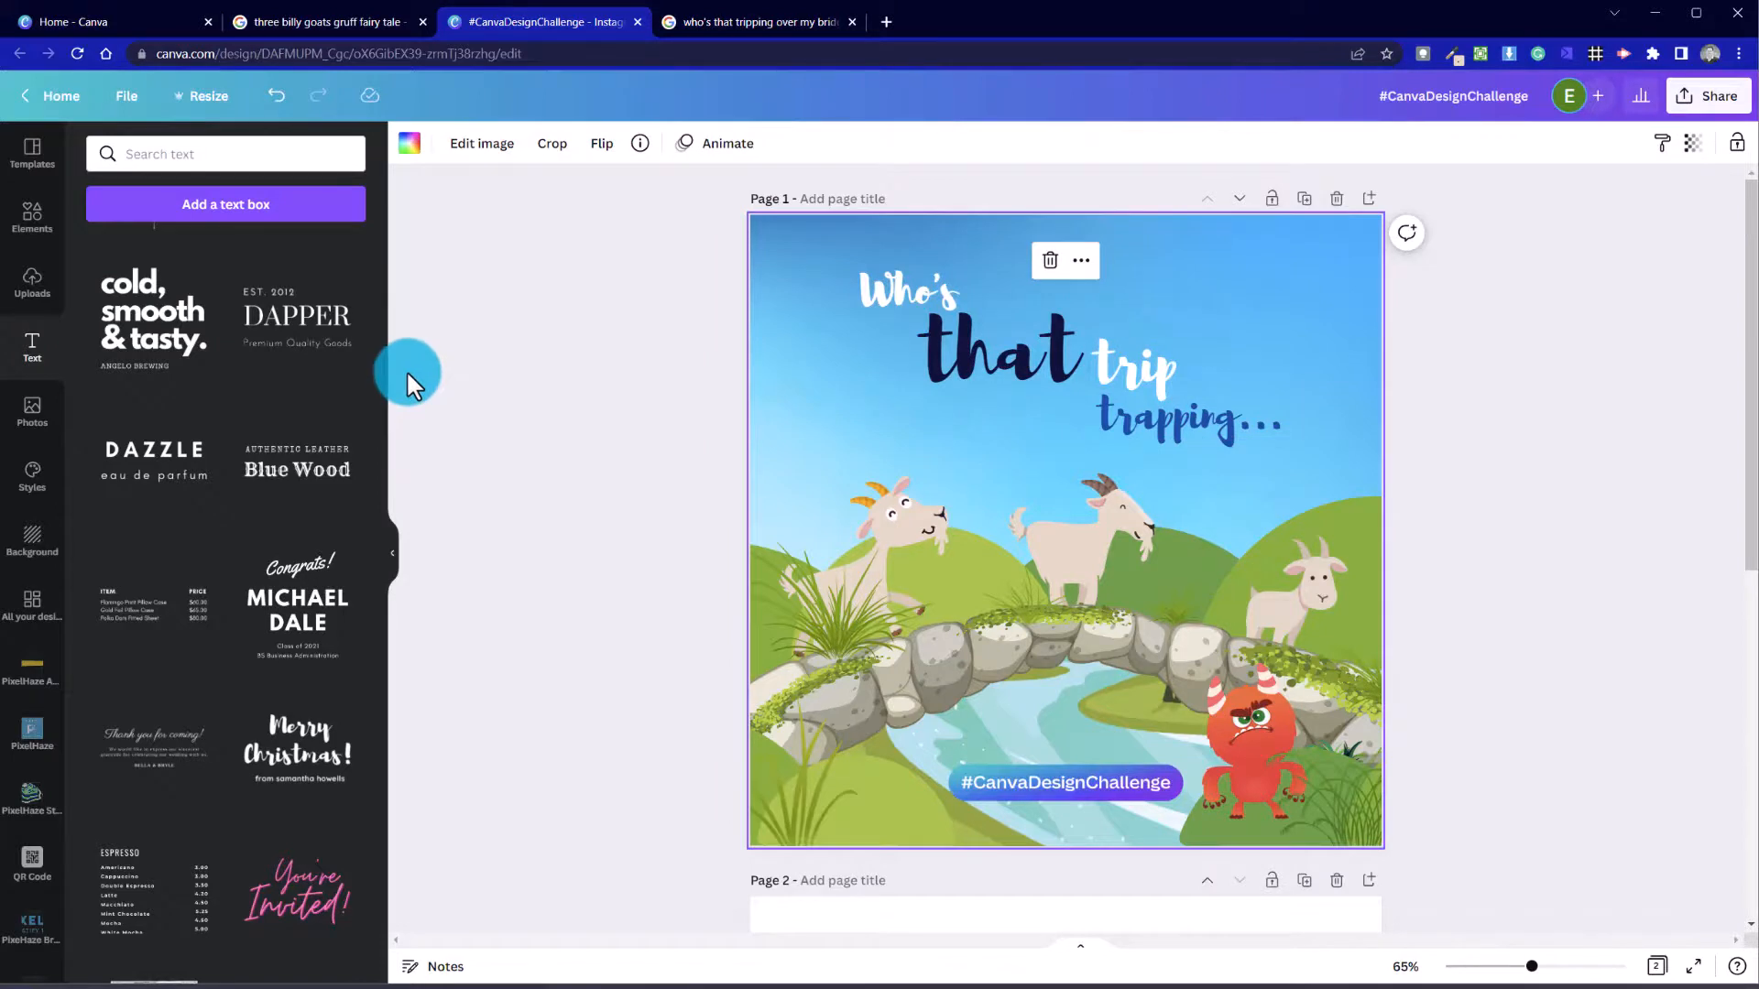
{"action": "left_click", "coordinate": [877, 433]}
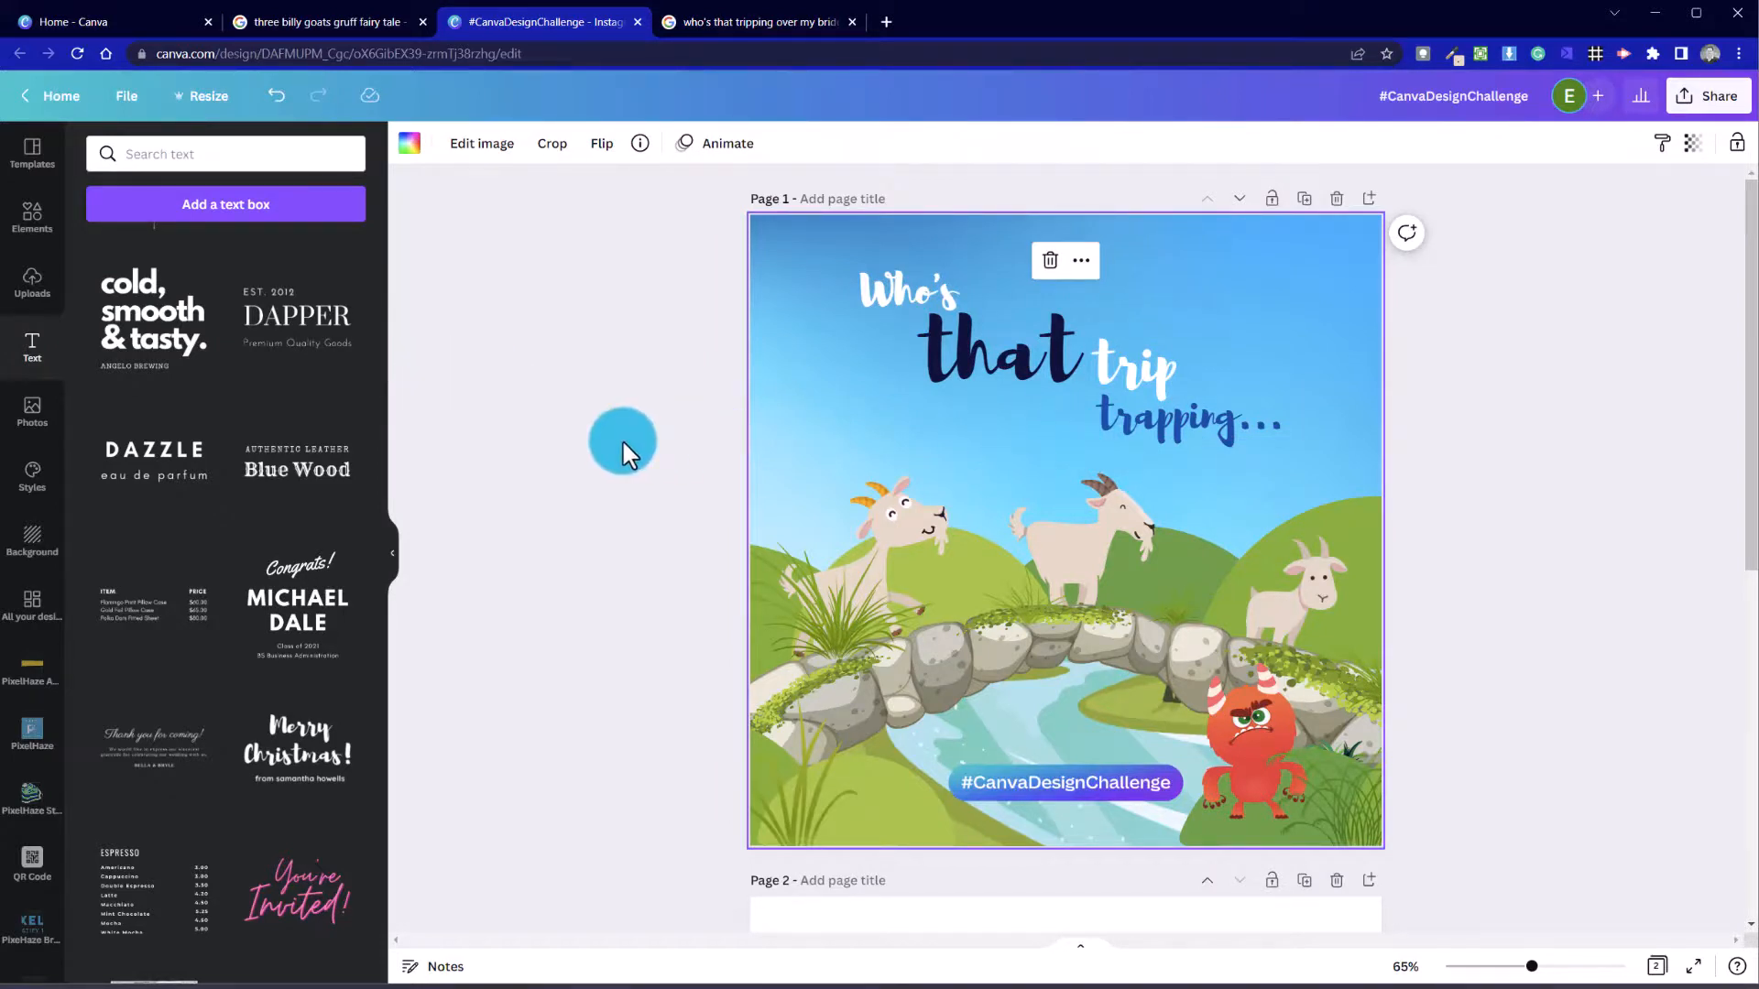
{"action": "left_click", "coordinate": [1245, 786]}
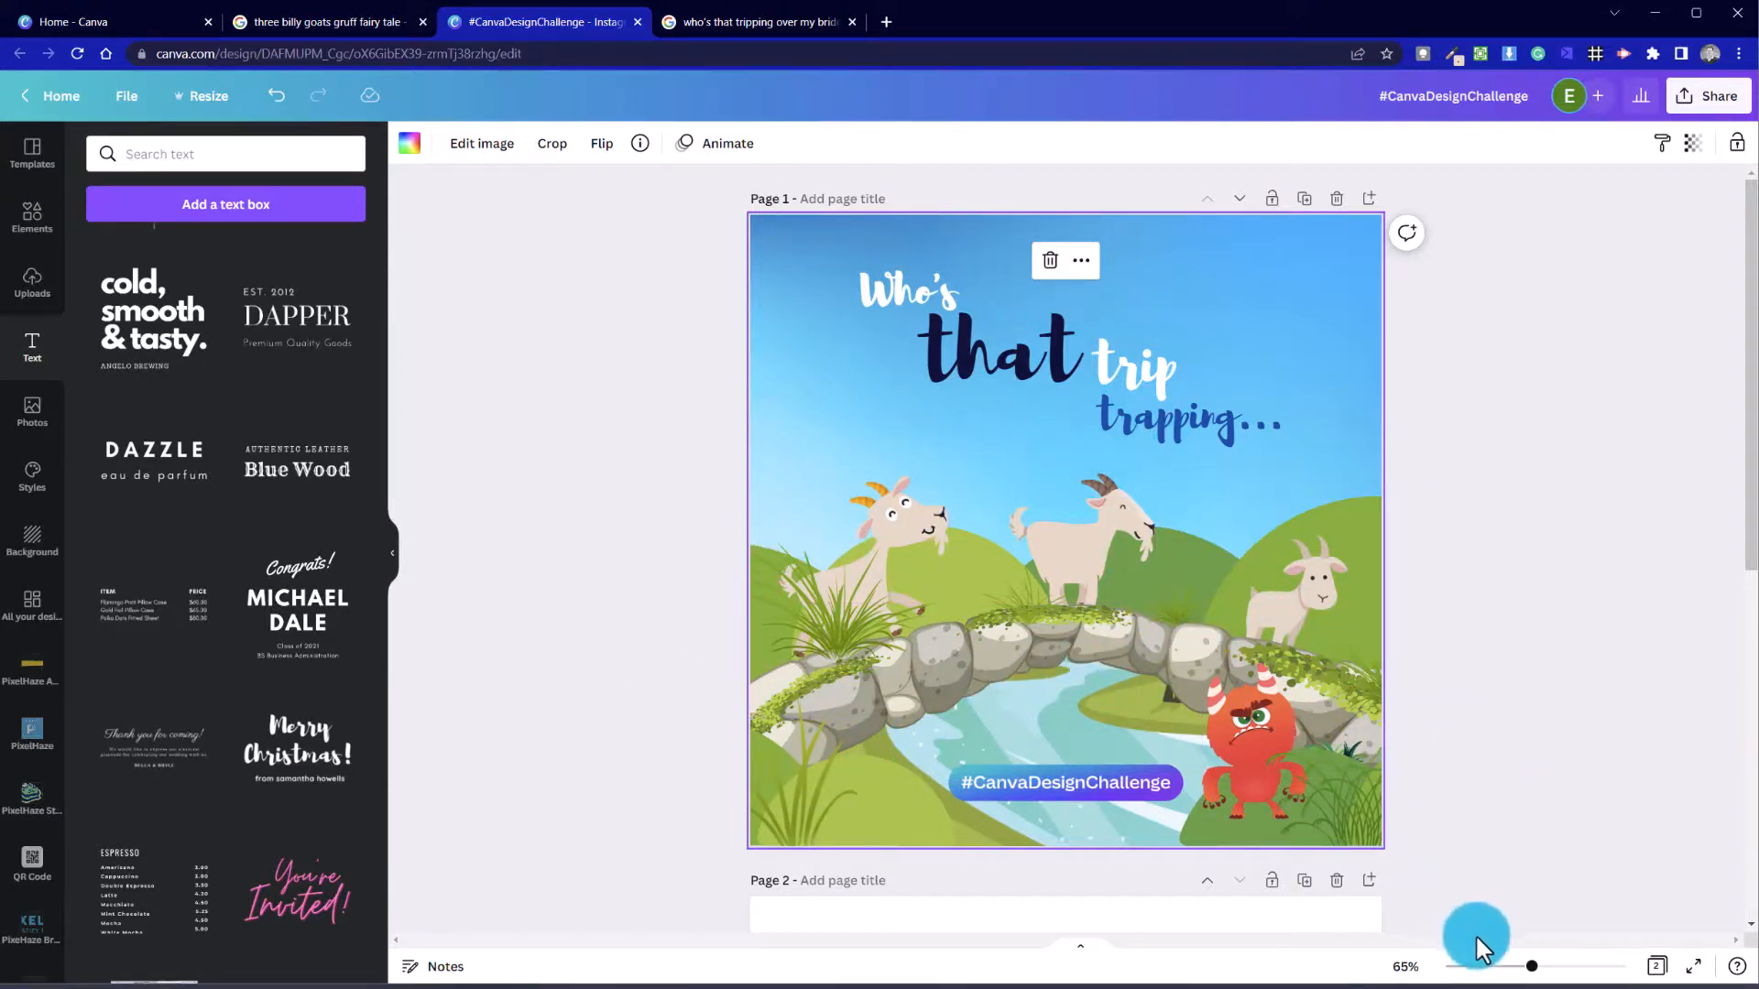
Step: Delete Page 2 with the spare troll graphics from the design
{"action": "left_click_drag", "start_coordinate": [1530, 969], "coordinate": [1516, 969]}
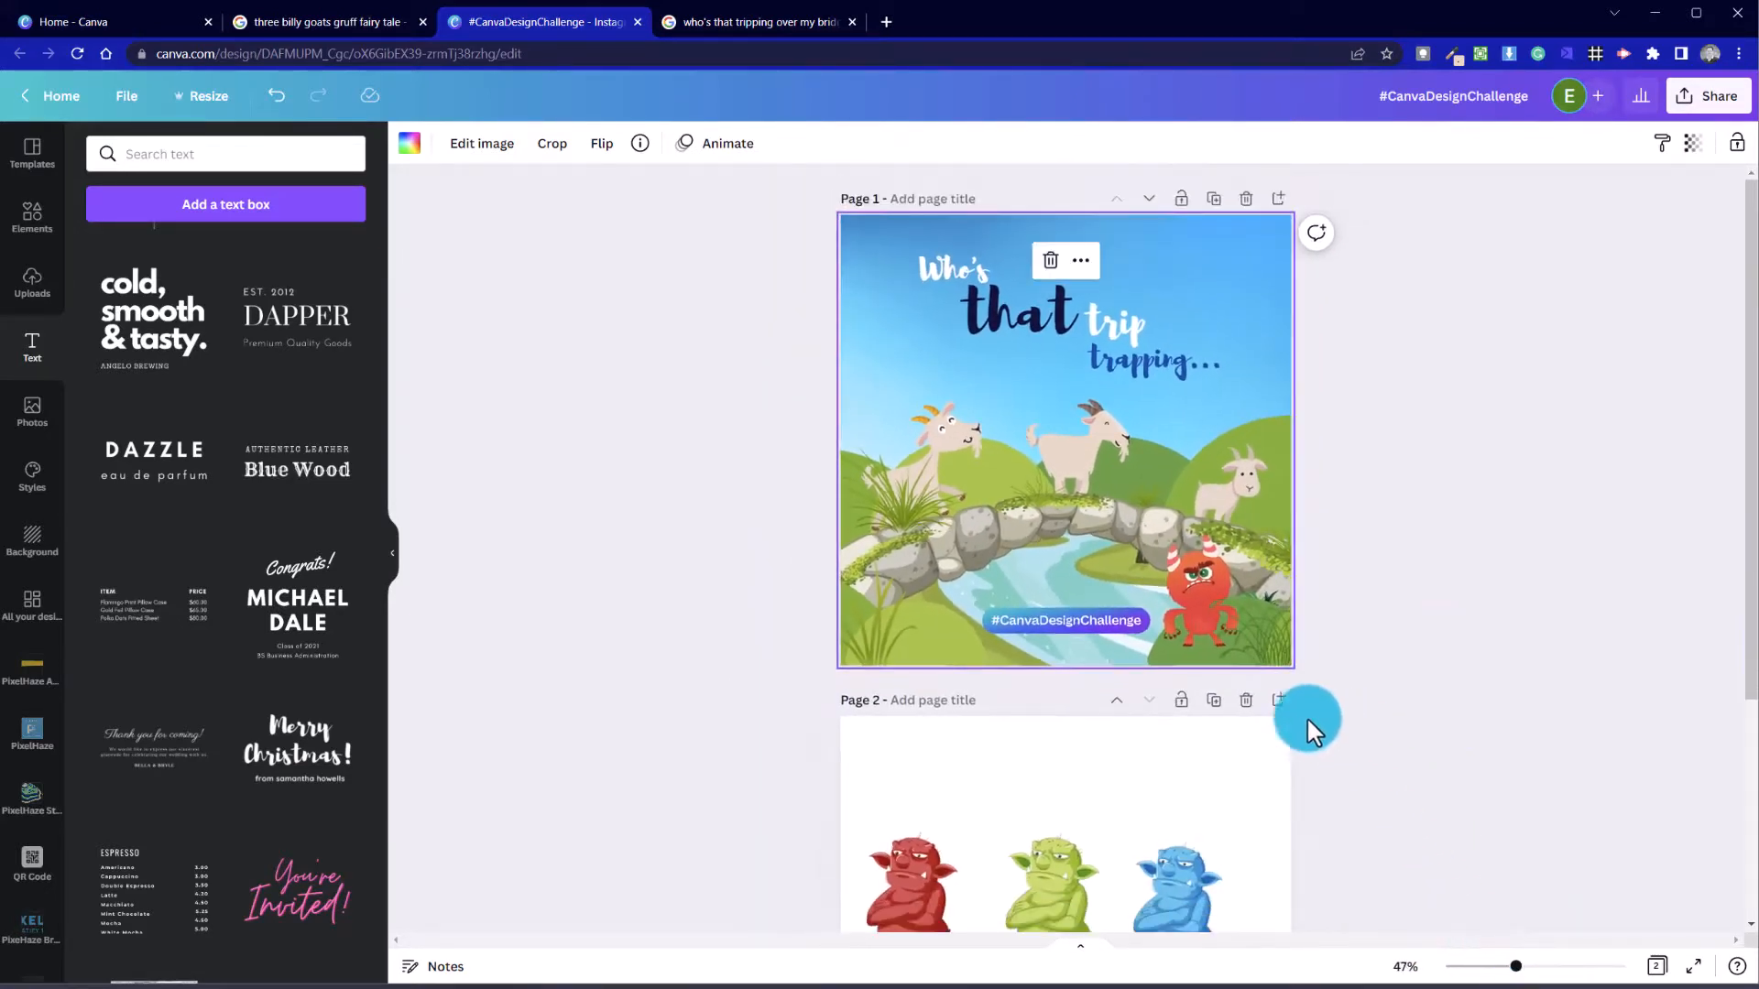
{"action": "left_click", "coordinate": [1247, 702]}
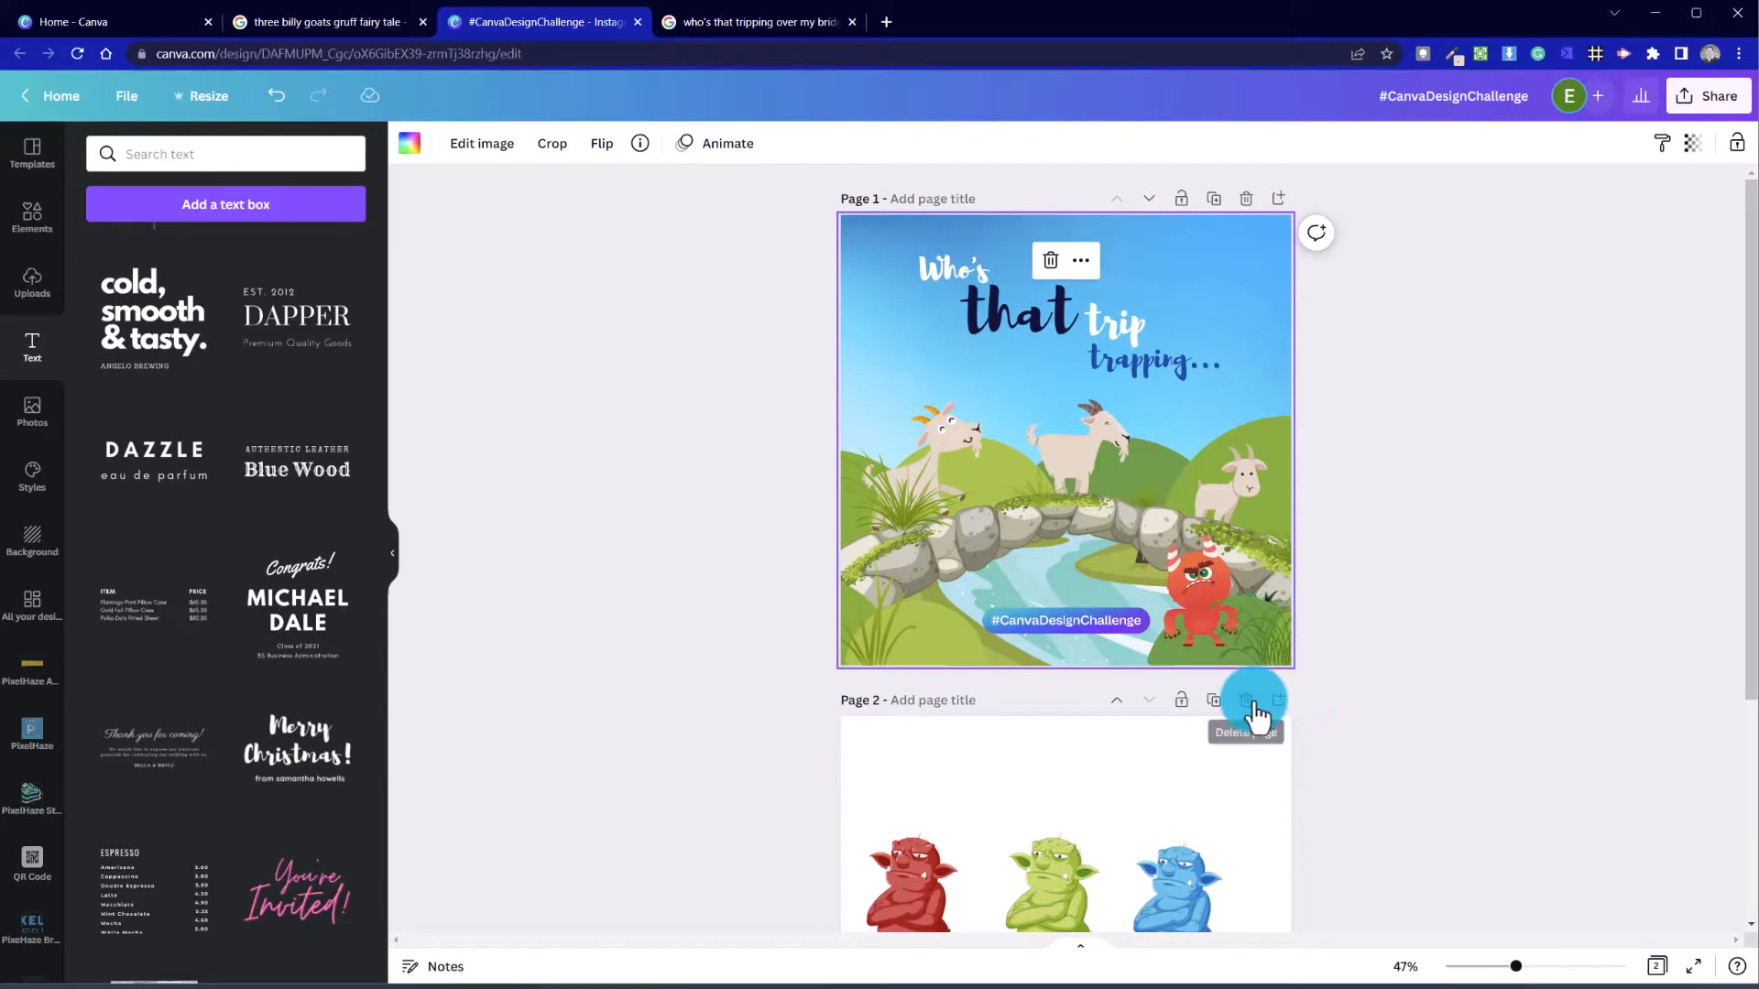